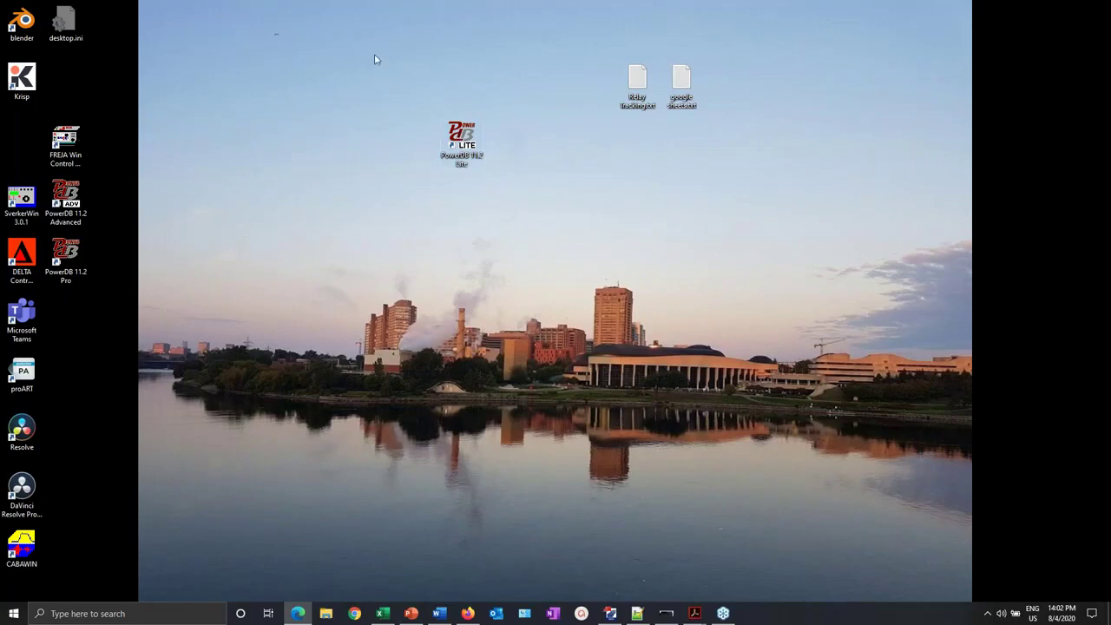
- Launch PowerDB 11.2 Lite and select the SMRT relay test set as the instrument
drag(374, 54, 537, 214)
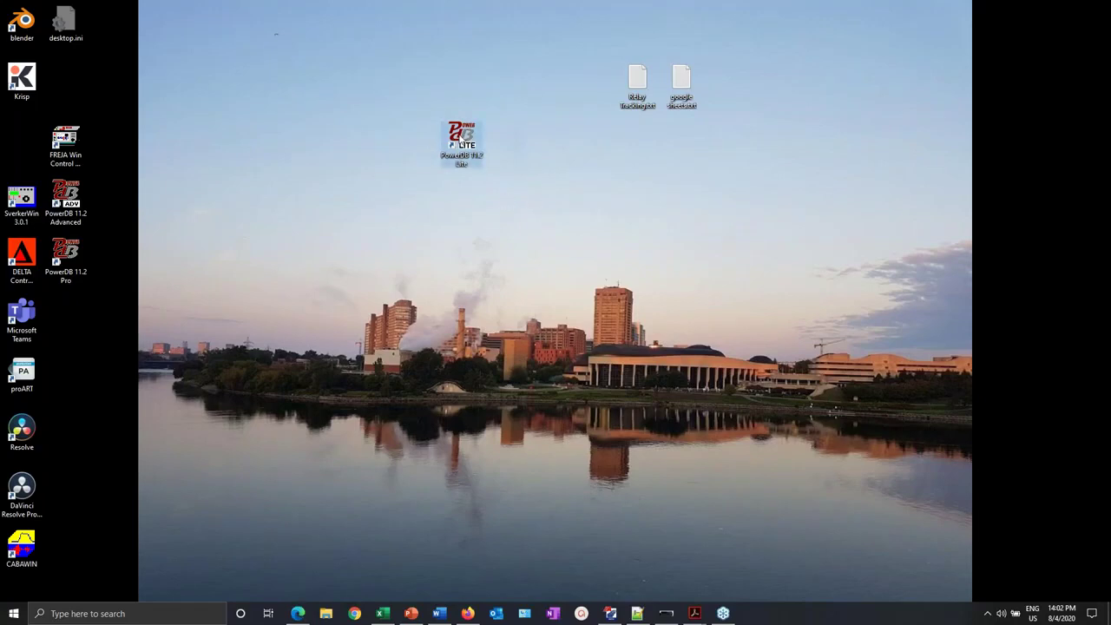
double_click(462, 142)
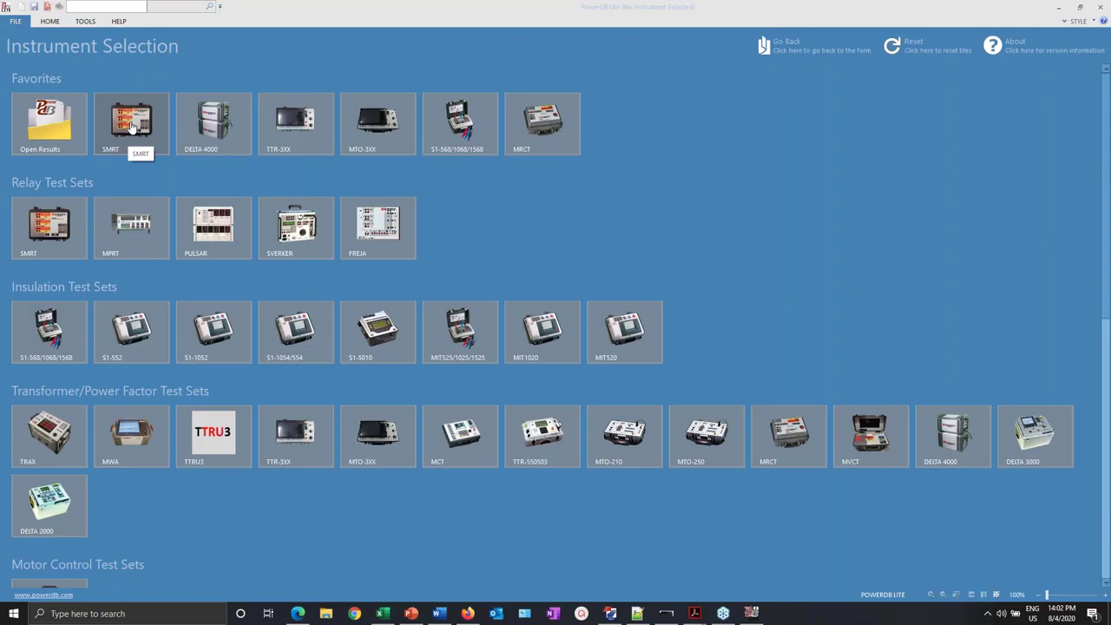
click(132, 127)
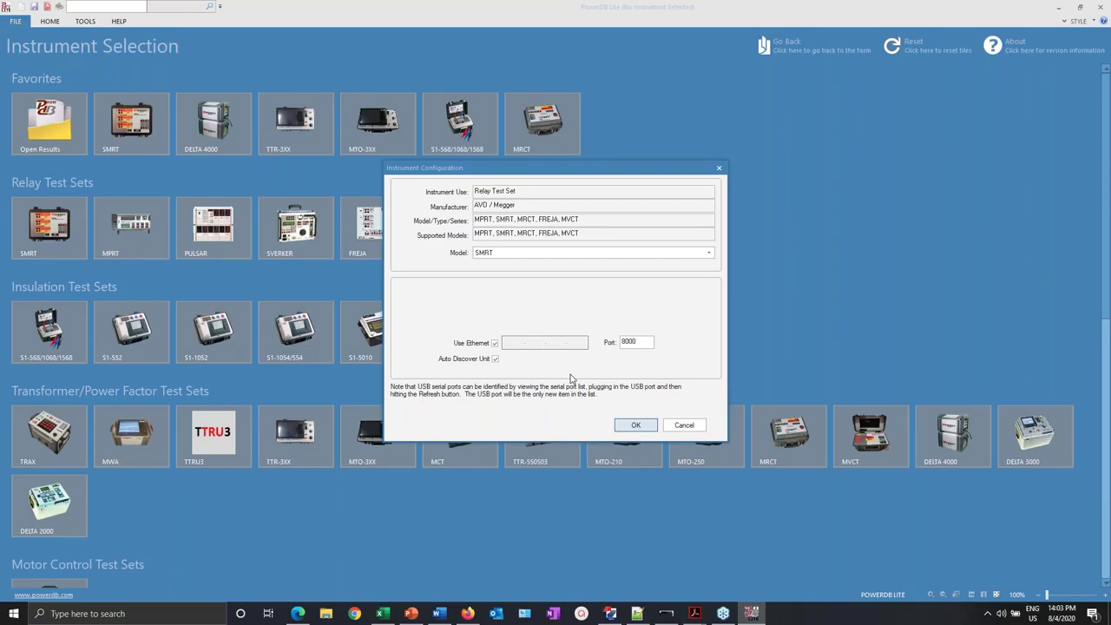
click(495, 359)
click(504, 344)
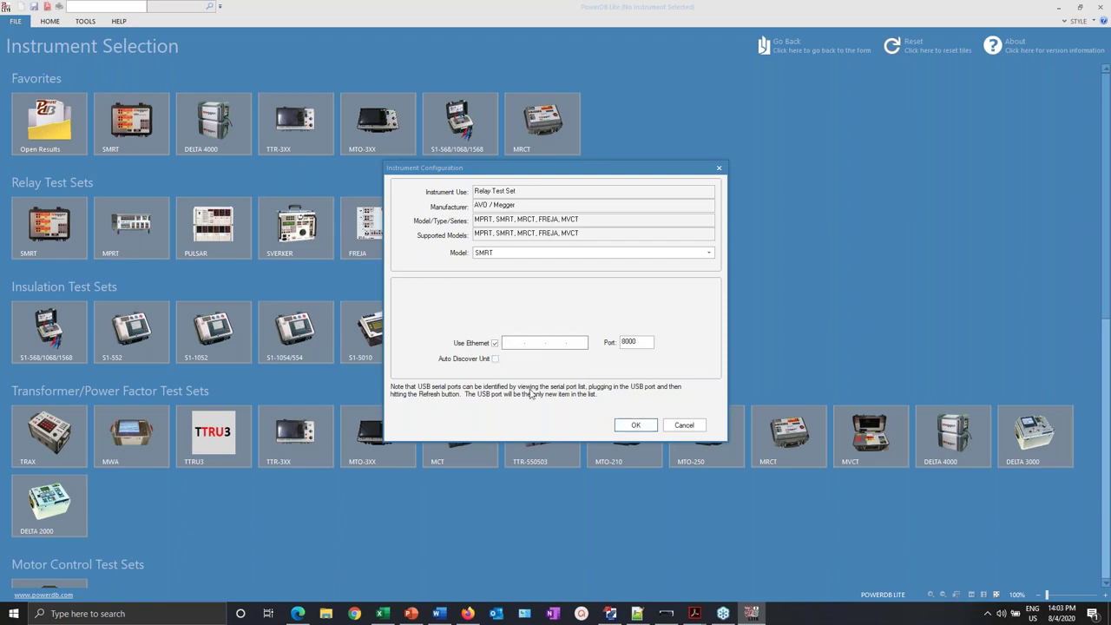
click(495, 344)
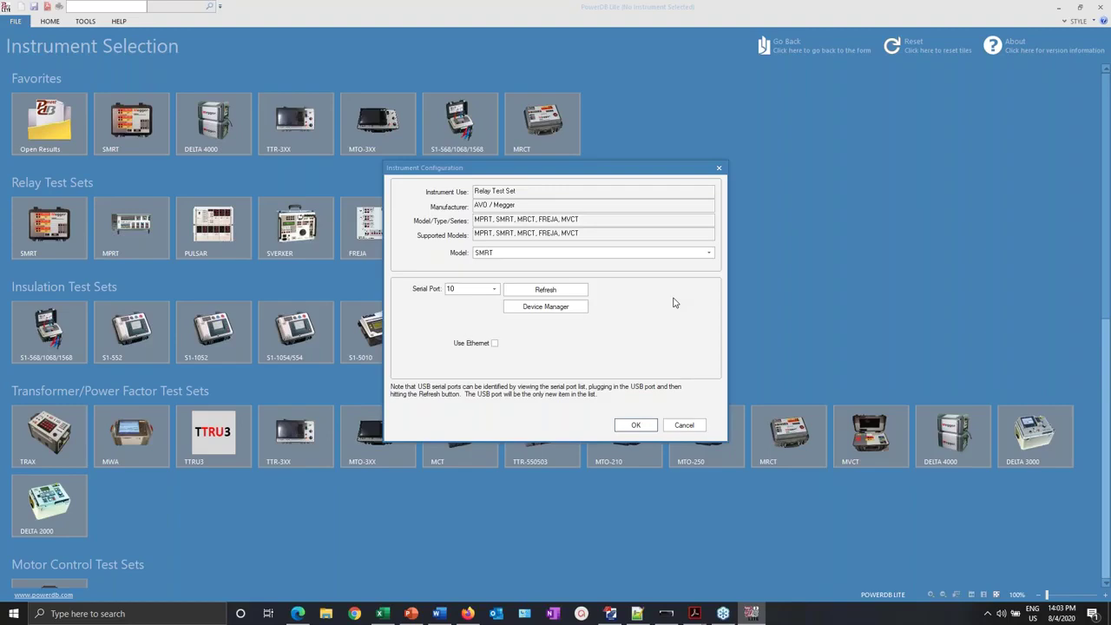
click(495, 343)
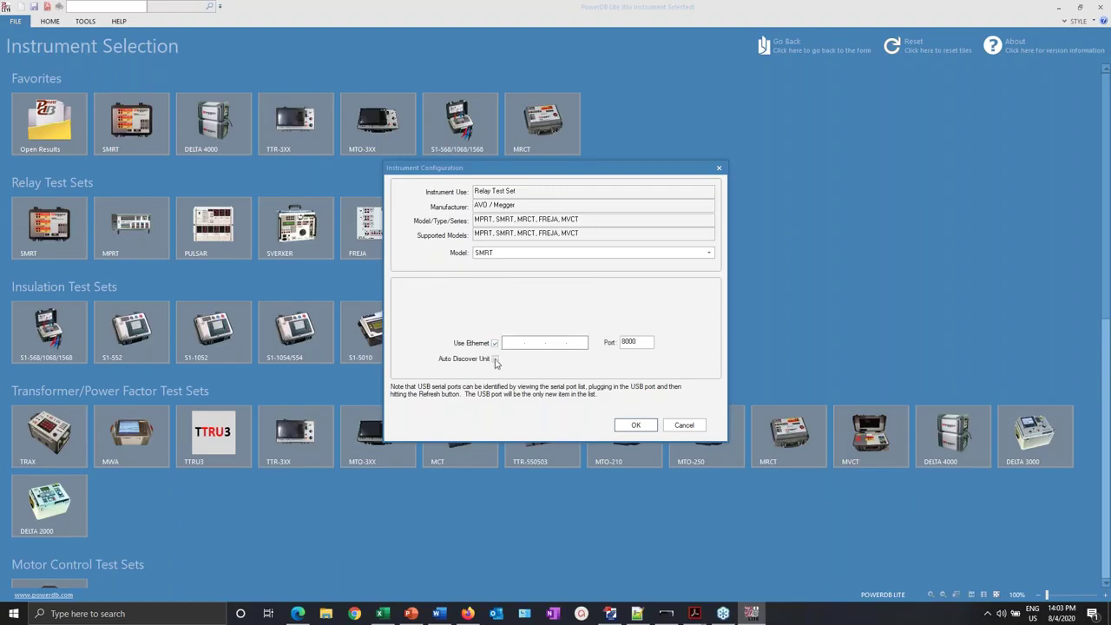
click(494, 360)
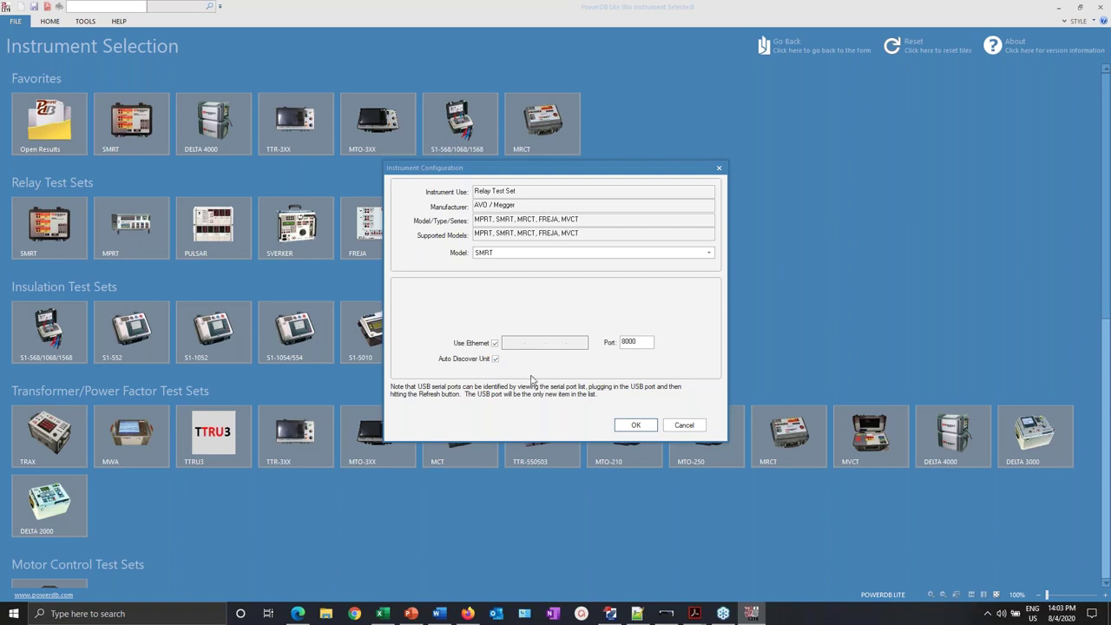
- Accept the instrument configuration and connect to the detected SMRT-410D test set
click(630, 428)
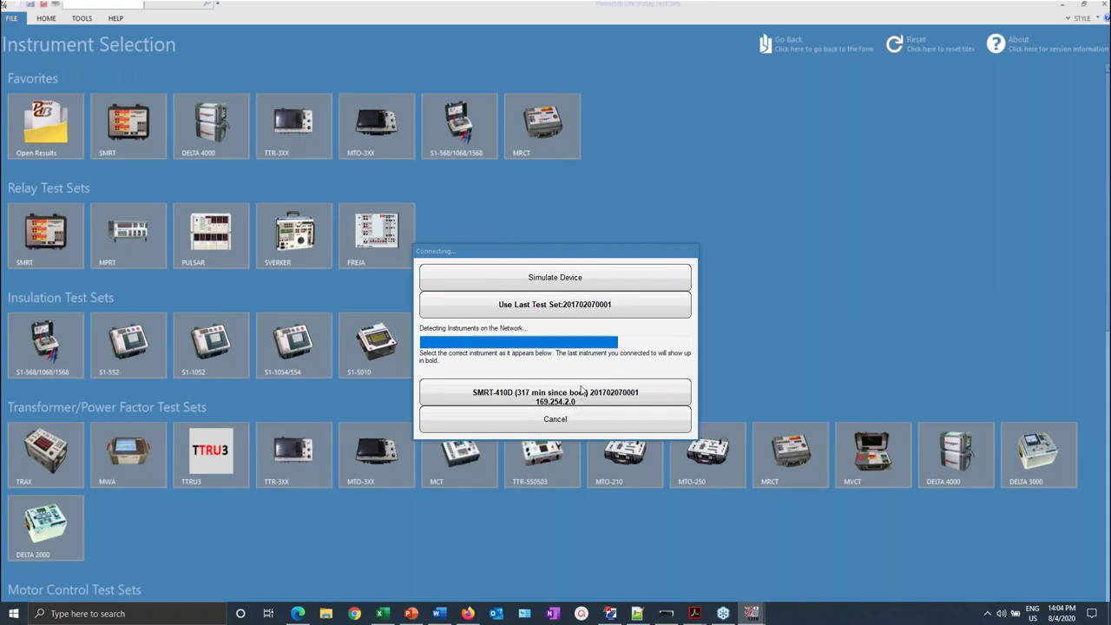
click(524, 398)
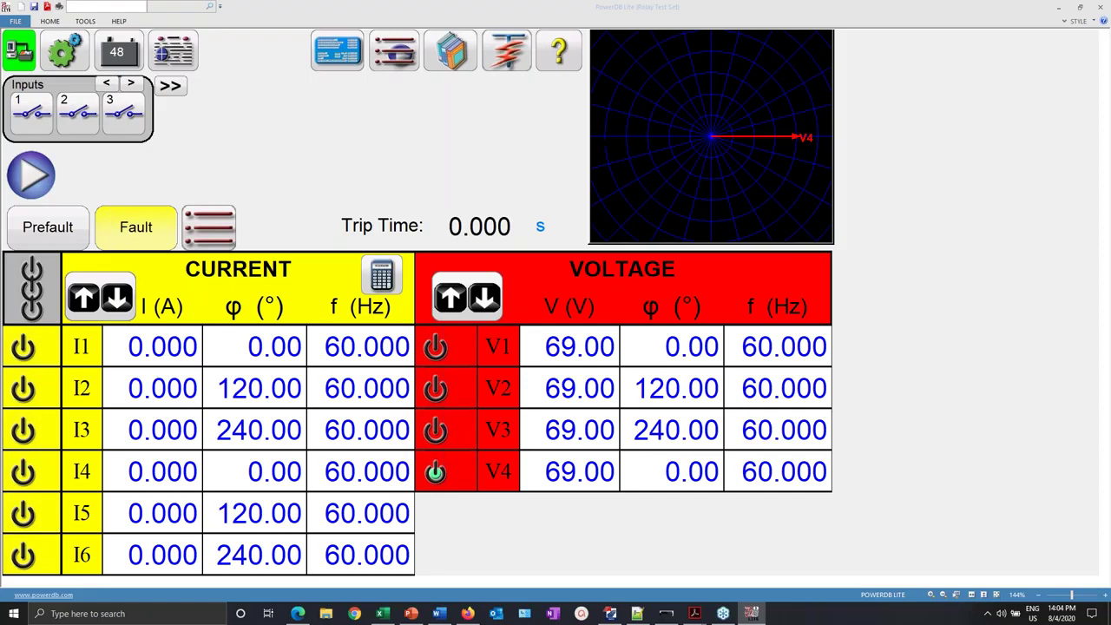
- Switch voltage channel V4 off and current channel I1 on, and check the settings of binary input 1
click(443, 474)
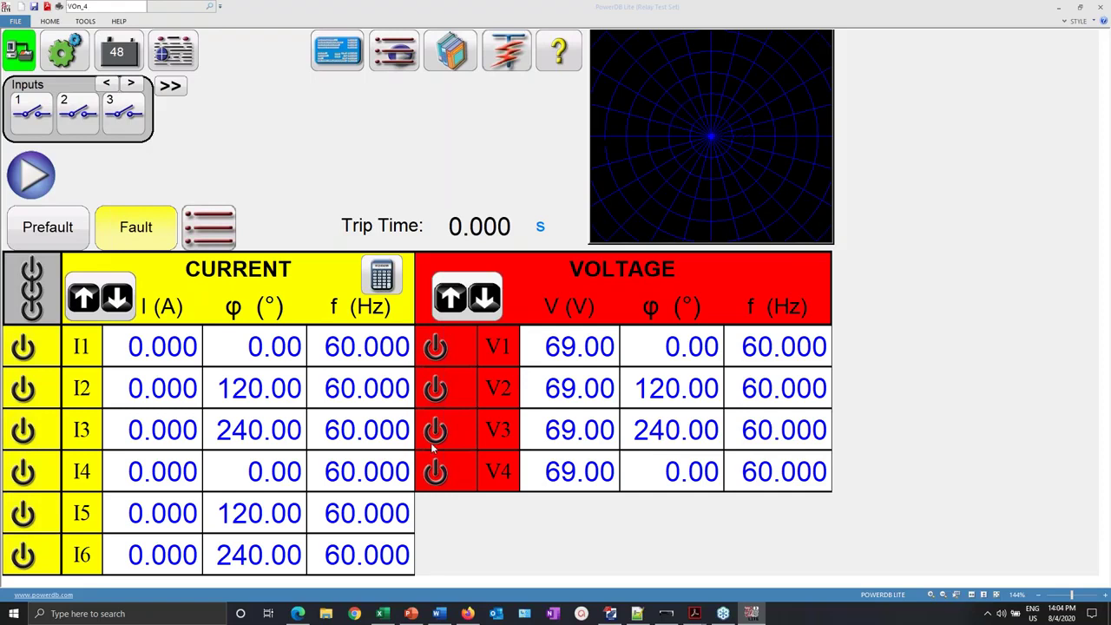
click(23, 347)
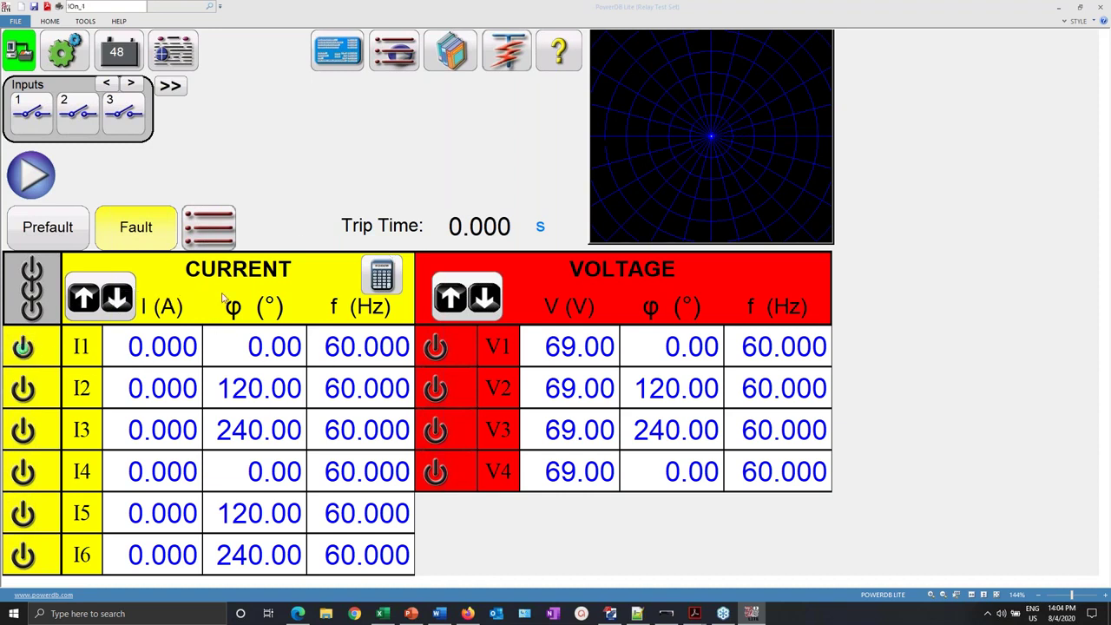
click(25, 115)
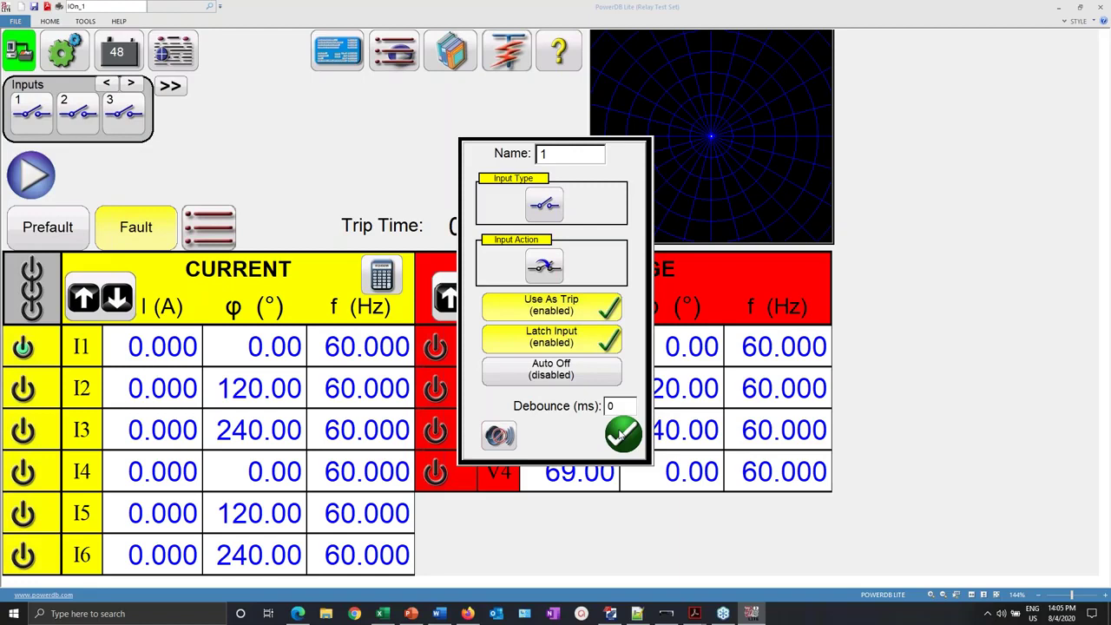
click(622, 436)
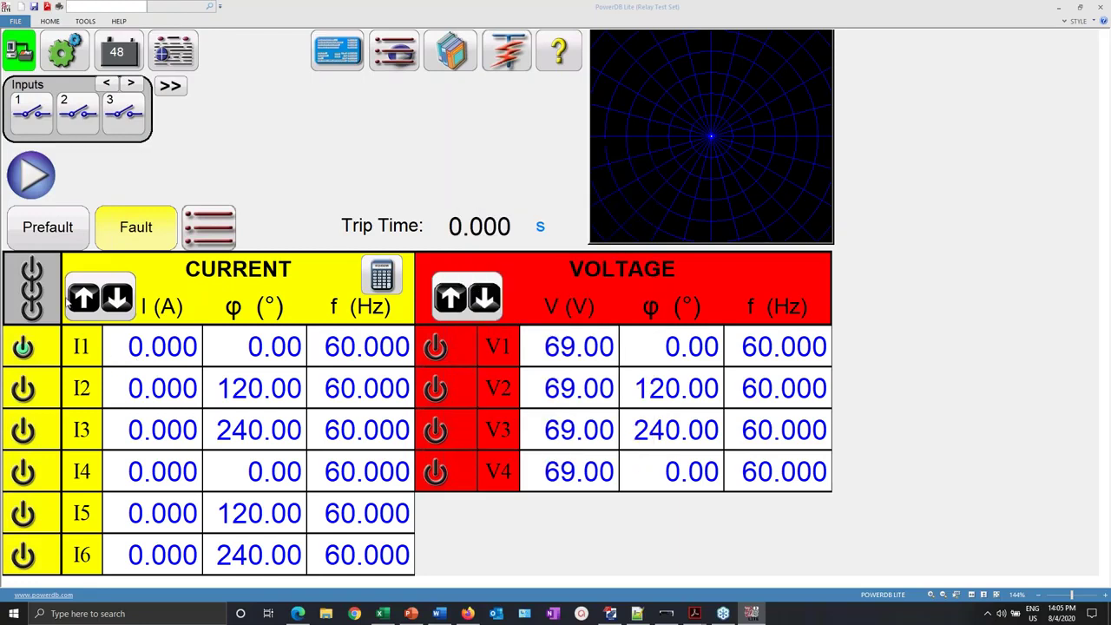
- In the prefault state, set the I1 current to 0.5 A and the prefault time to 2 s
click(47, 227)
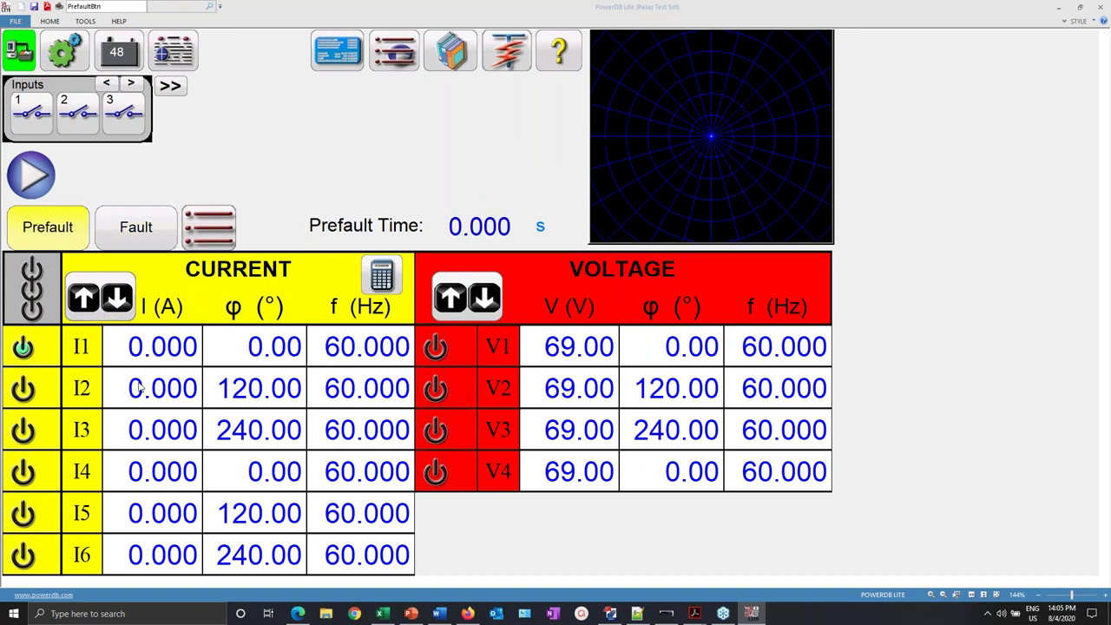
click(153, 350)
click(457, 374)
click(520, 286)
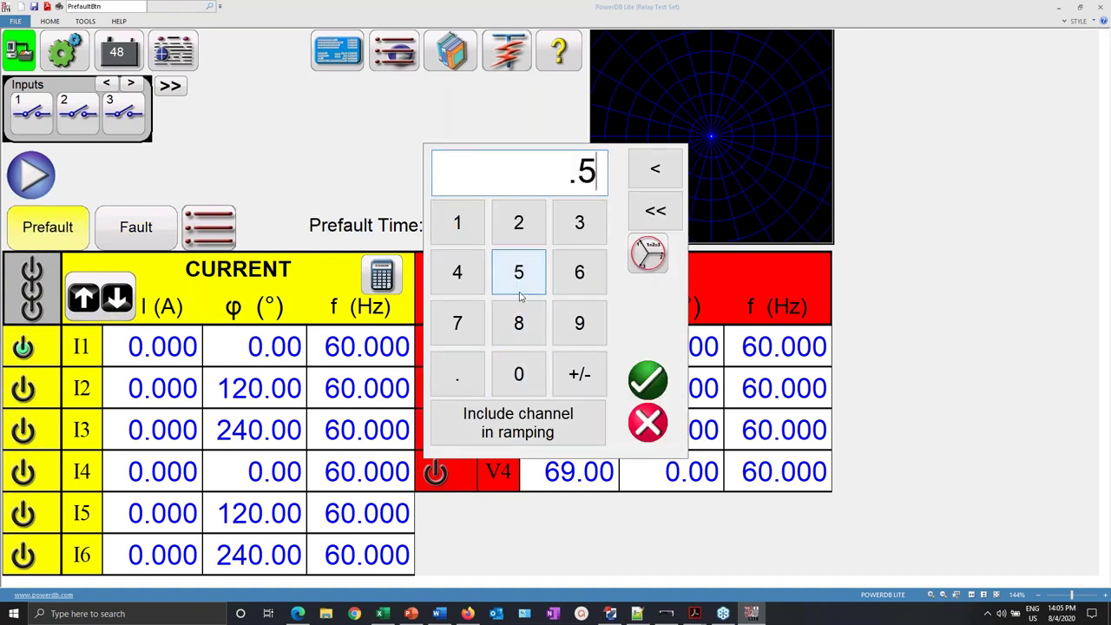
click(655, 380)
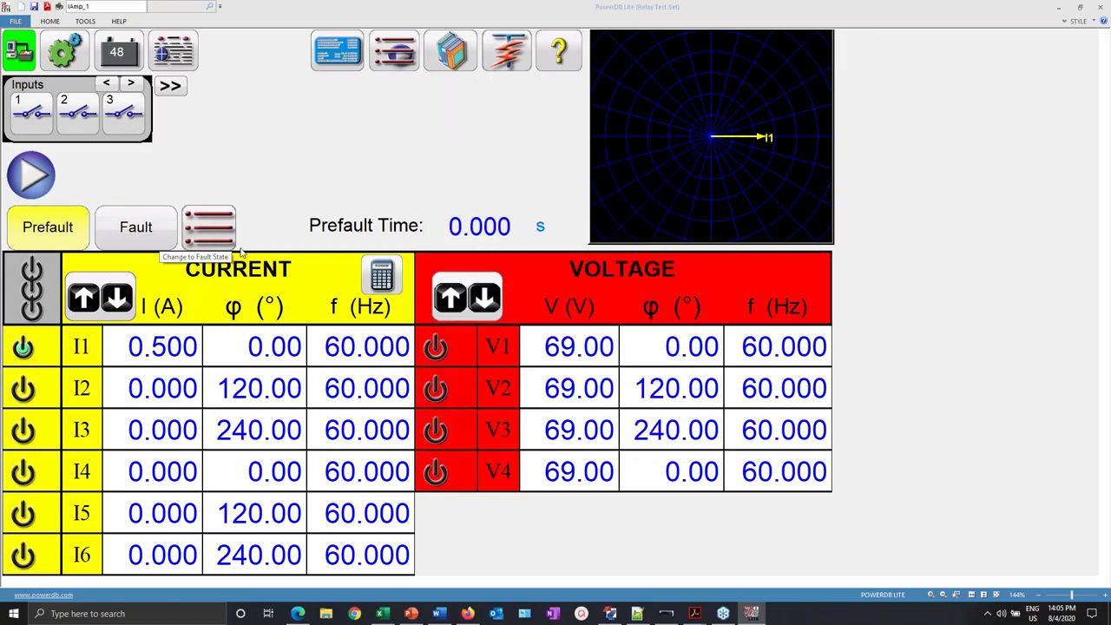
click(494, 225)
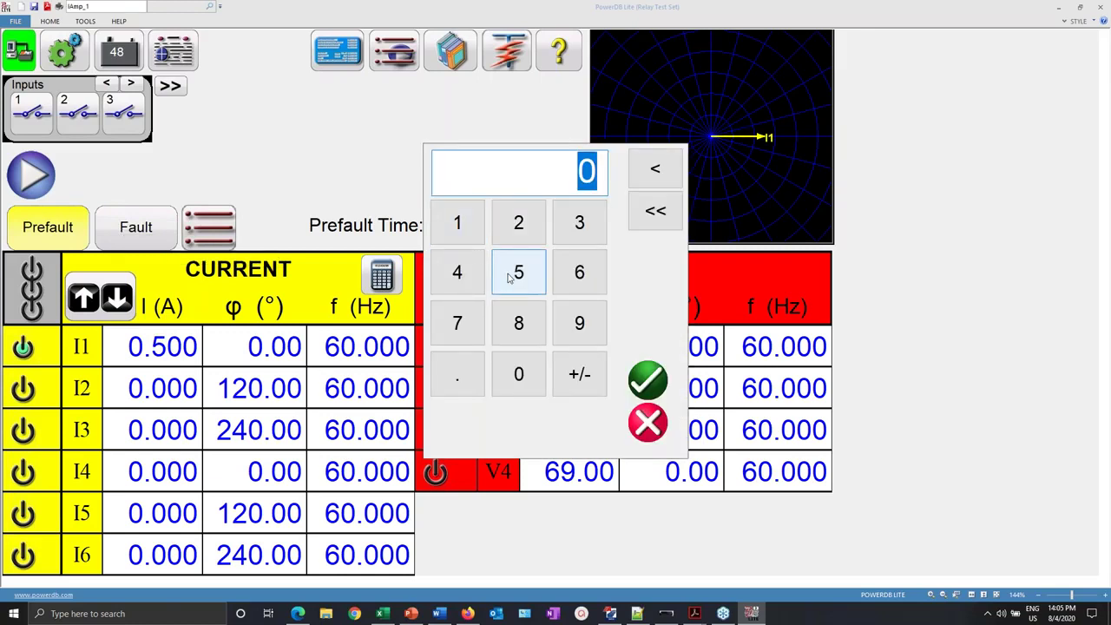
click(507, 221)
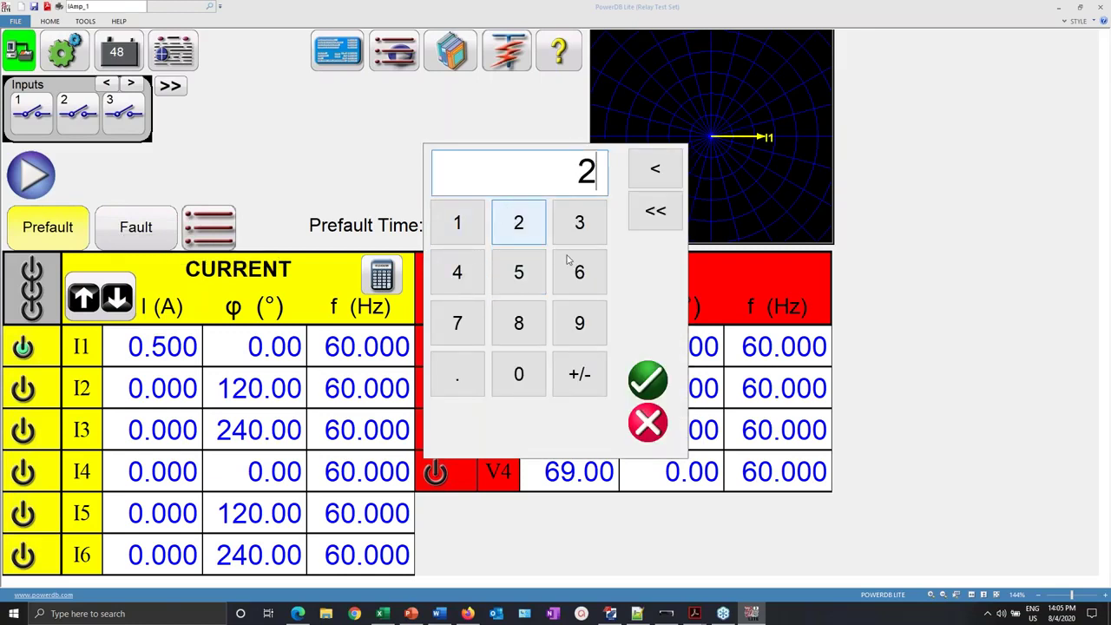
click(647, 378)
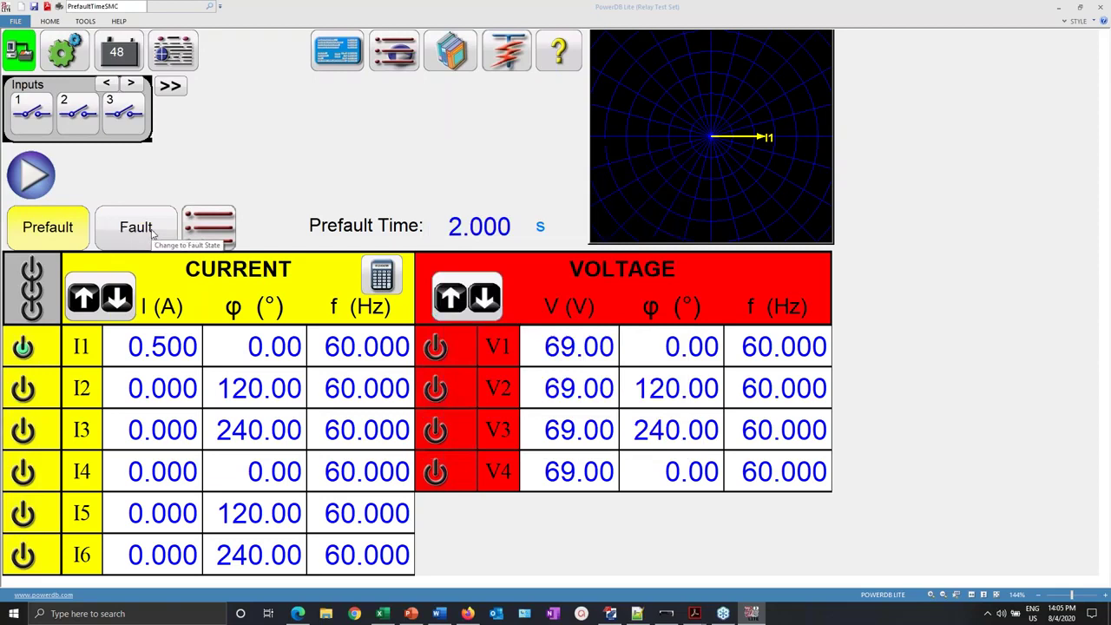
- In the fault state, set the I1 current to 15 A
click(152, 231)
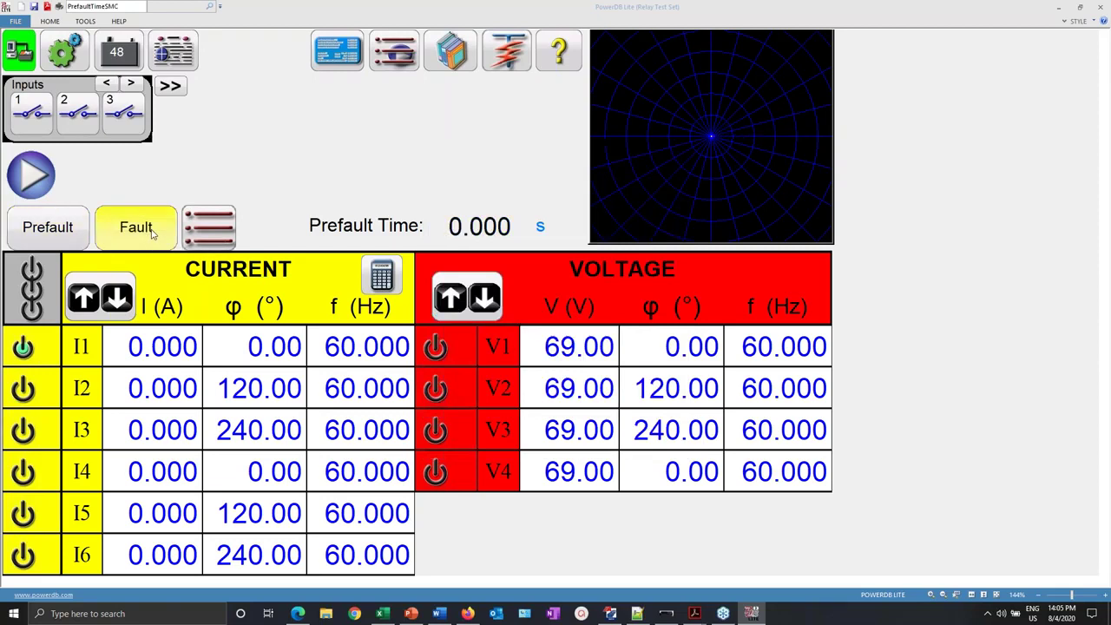
click(35, 228)
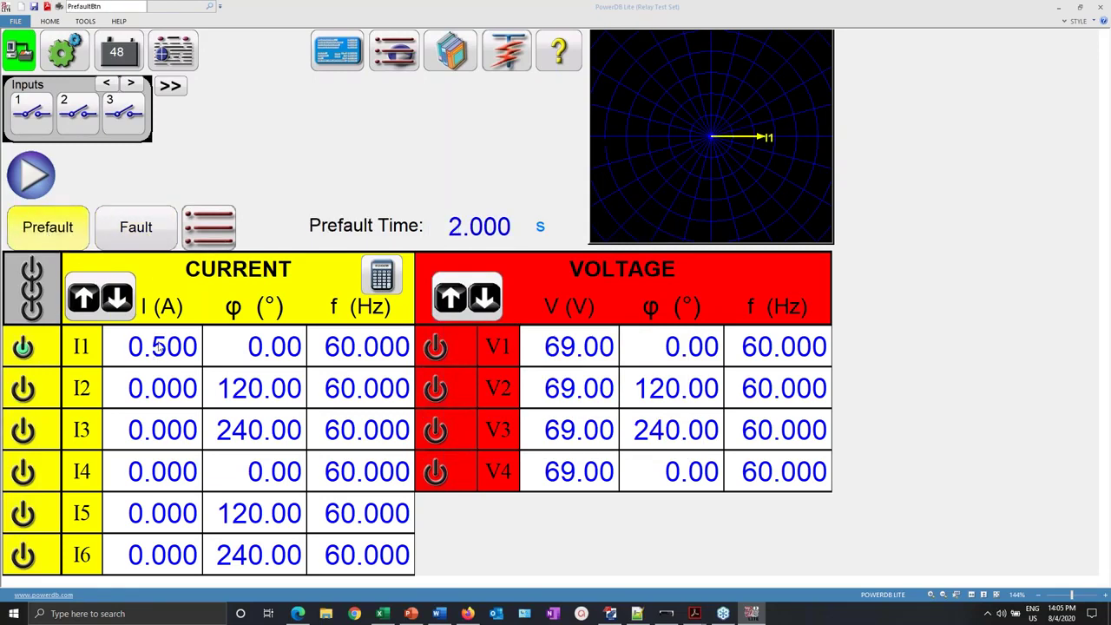
click(151, 228)
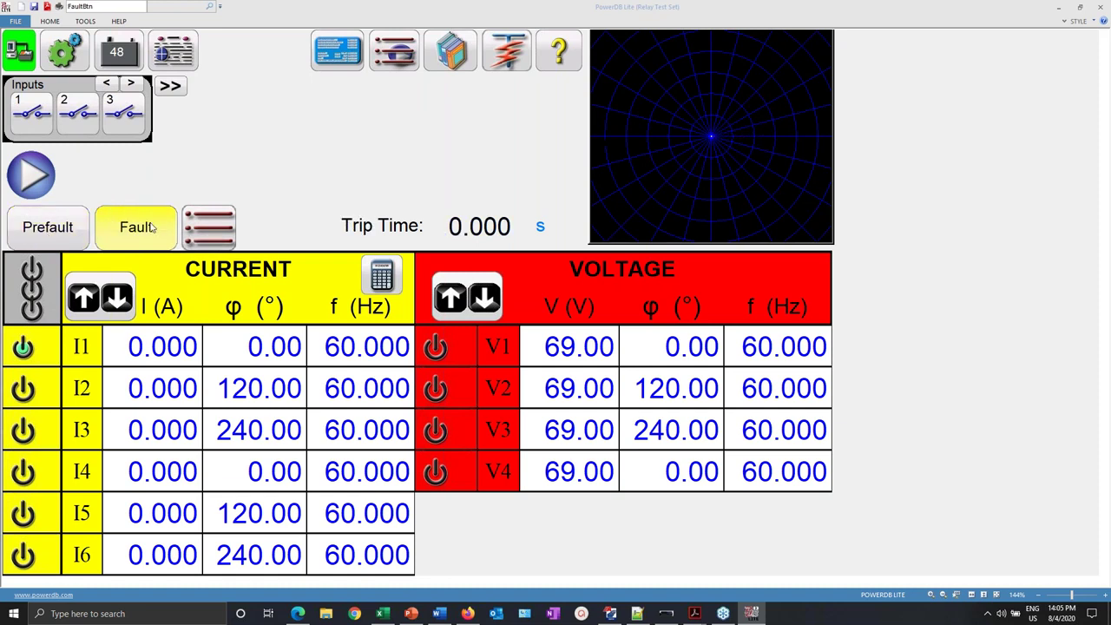
click(161, 345)
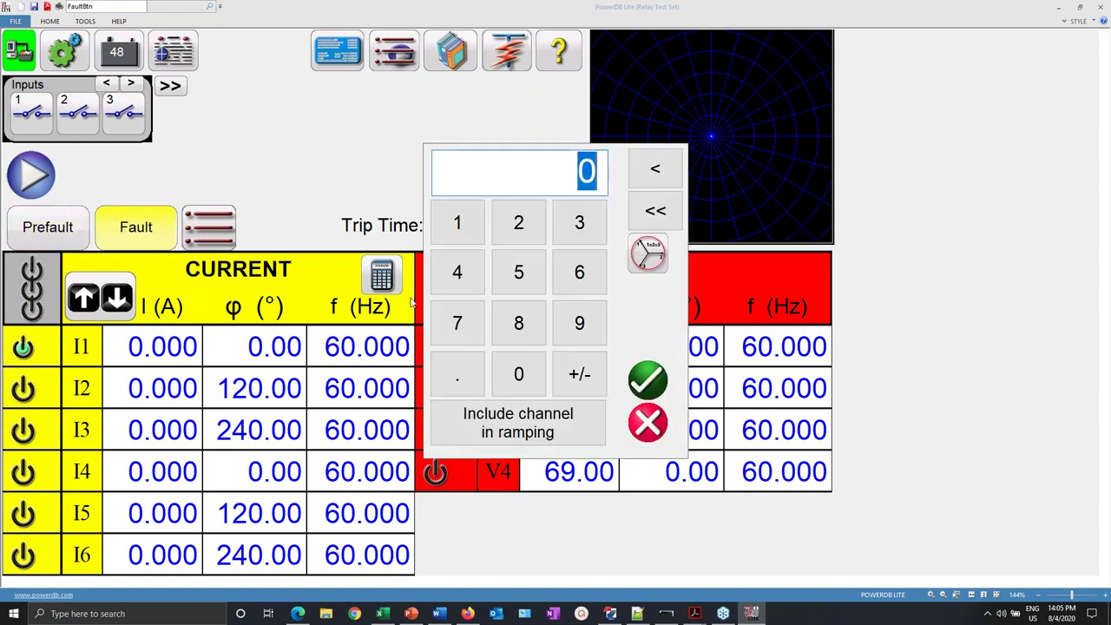
click(457, 223)
click(518, 272)
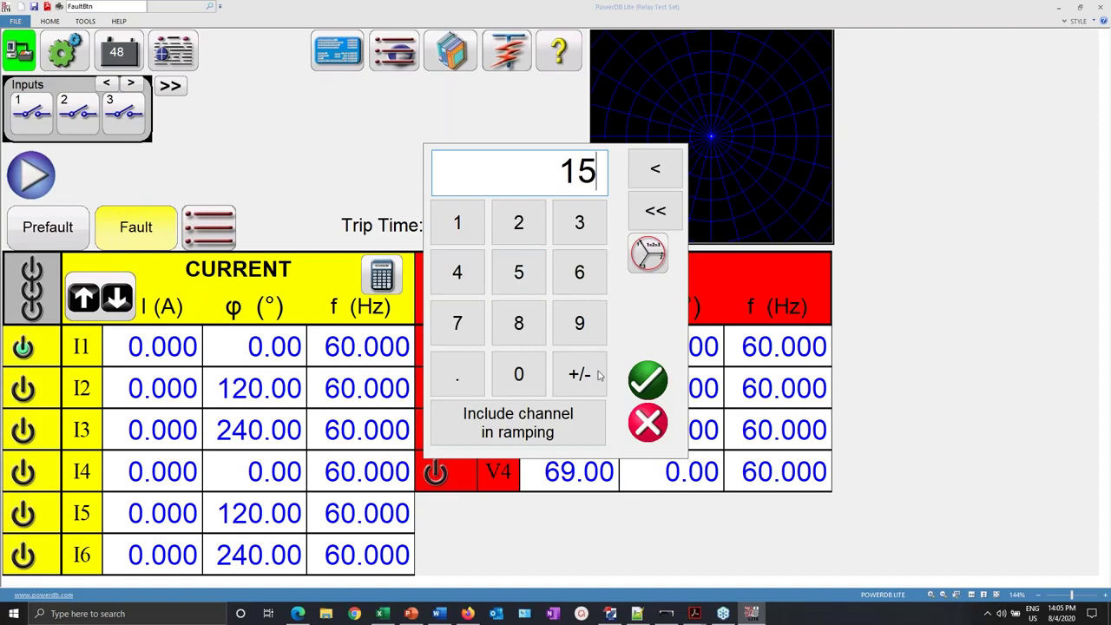
click(647, 382)
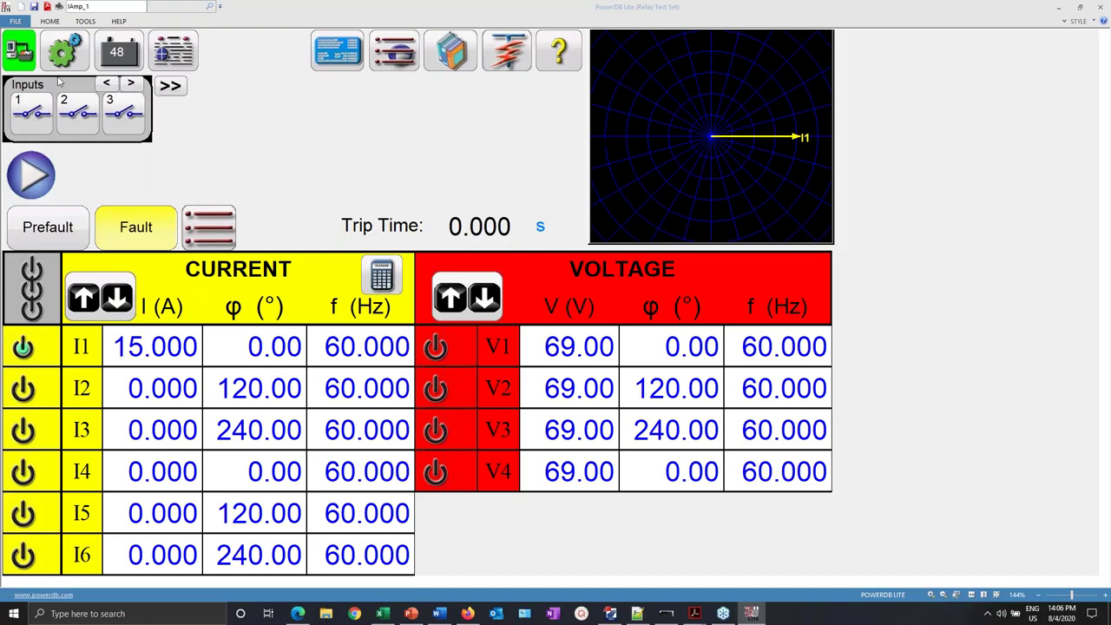
- Configure binary input 1 with a 2 ms debounce and automatic switch-off of both voltage and current
click(33, 122)
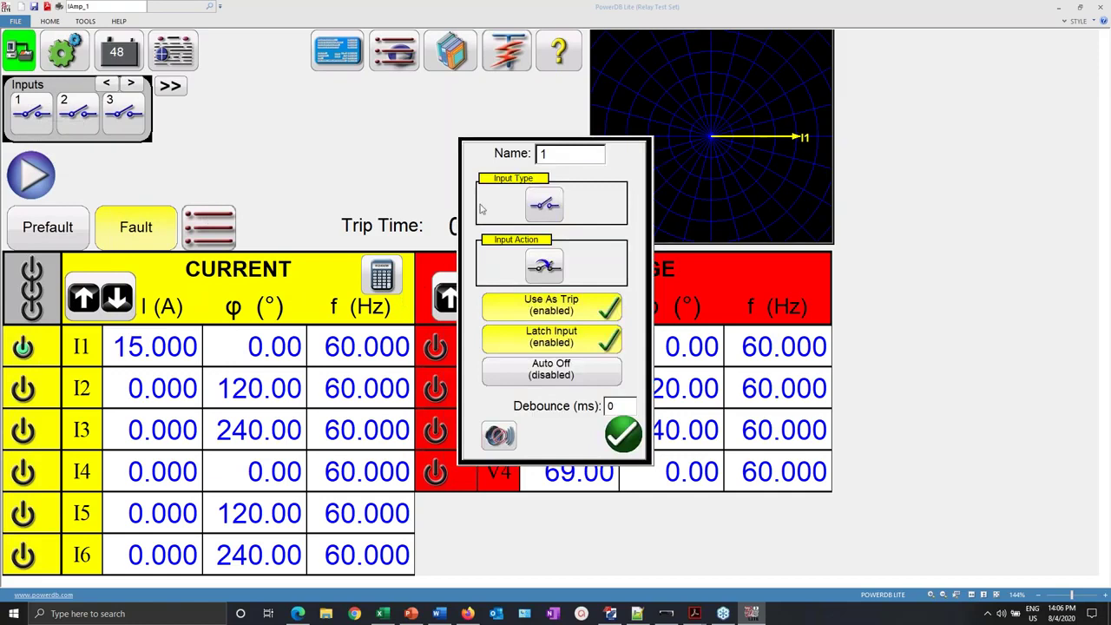
click(539, 207)
click(544, 209)
double_click(615, 407)
text(2)
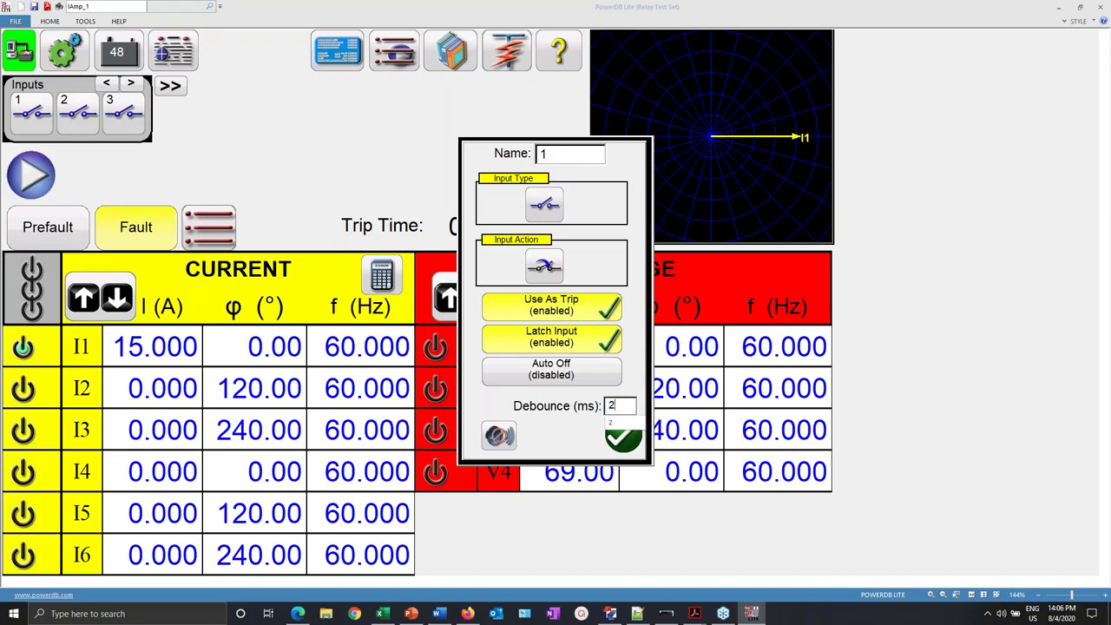
click(547, 375)
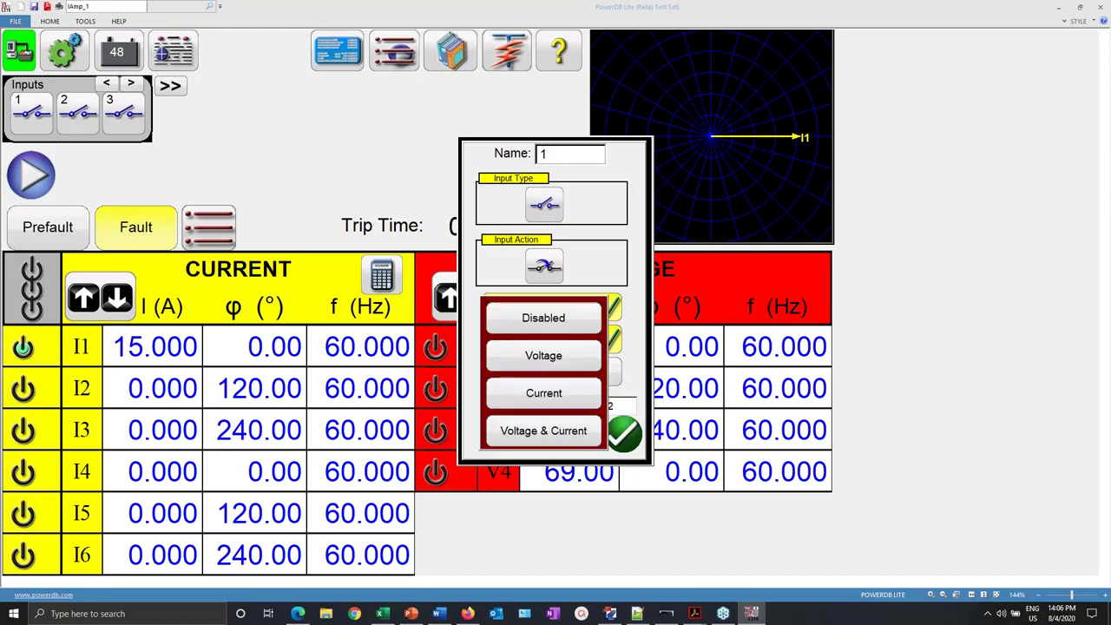
click(541, 431)
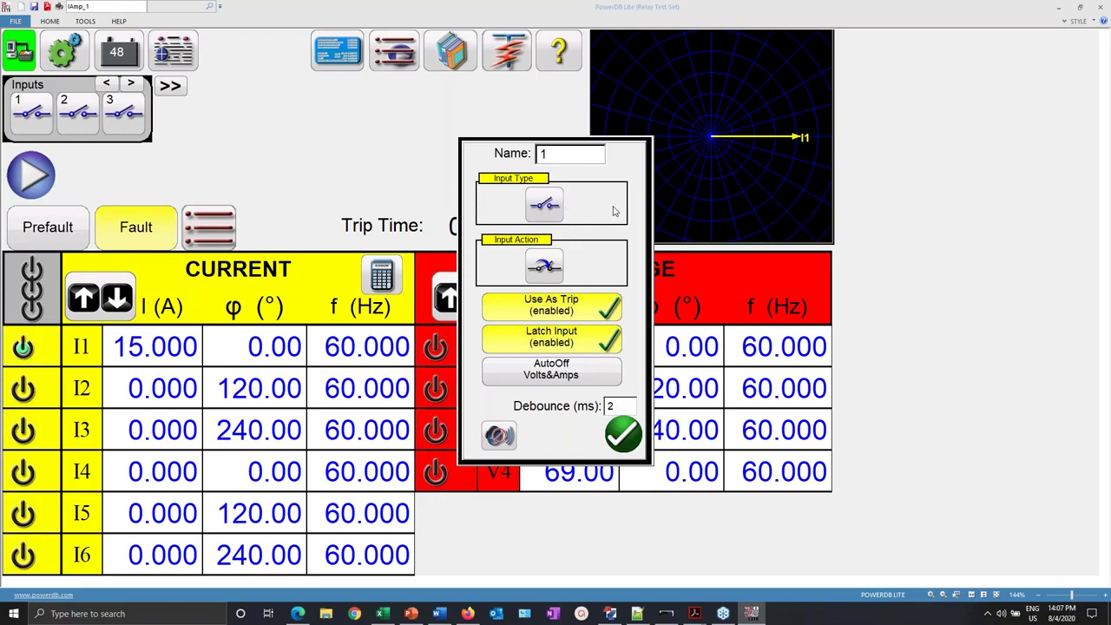
click(632, 435)
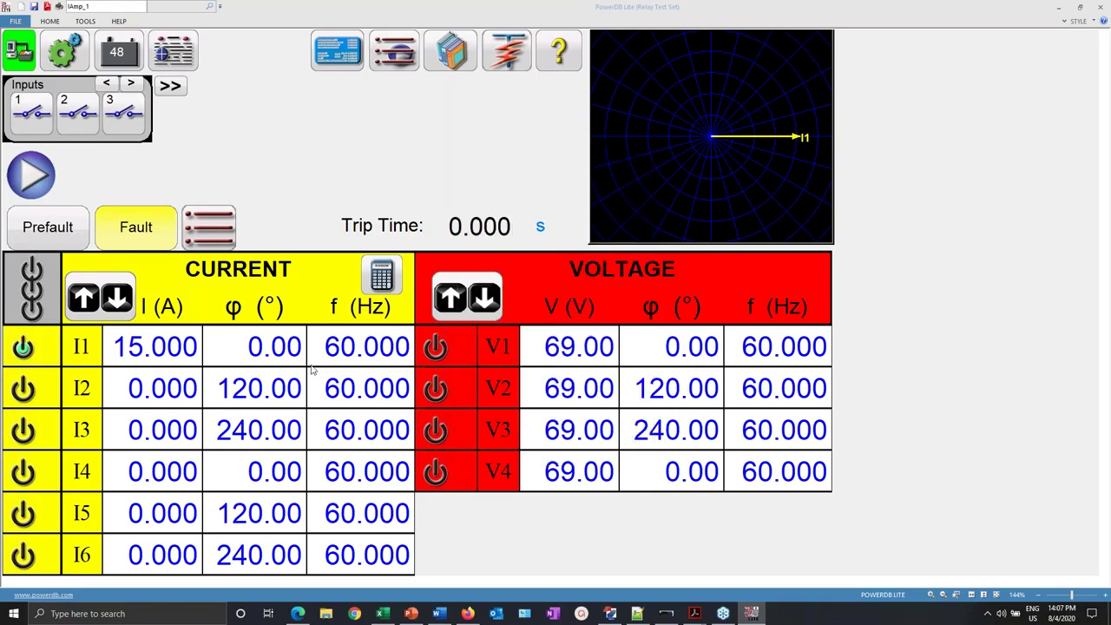
- Review the prefault and fault states and the trip settings of binary input 1
click(27, 230)
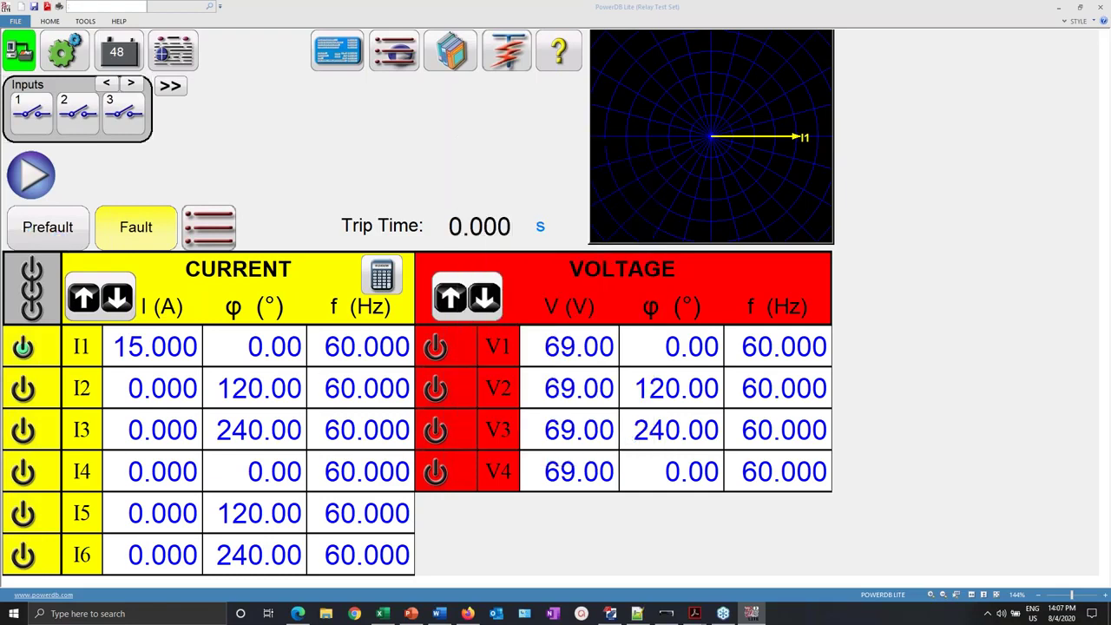
click(127, 228)
click(32, 113)
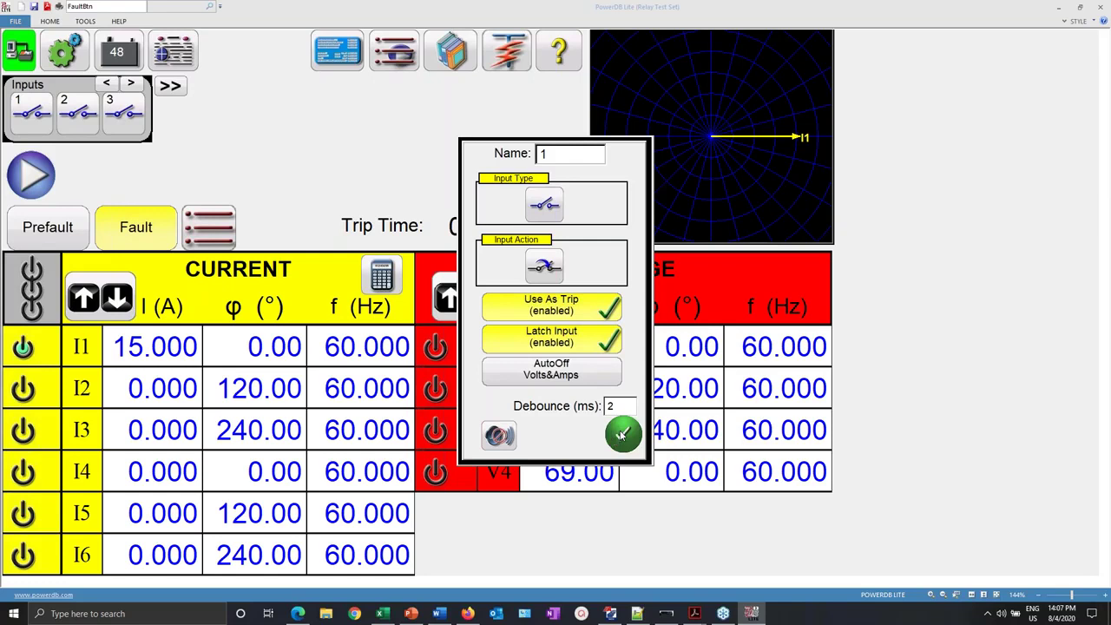
click(621, 434)
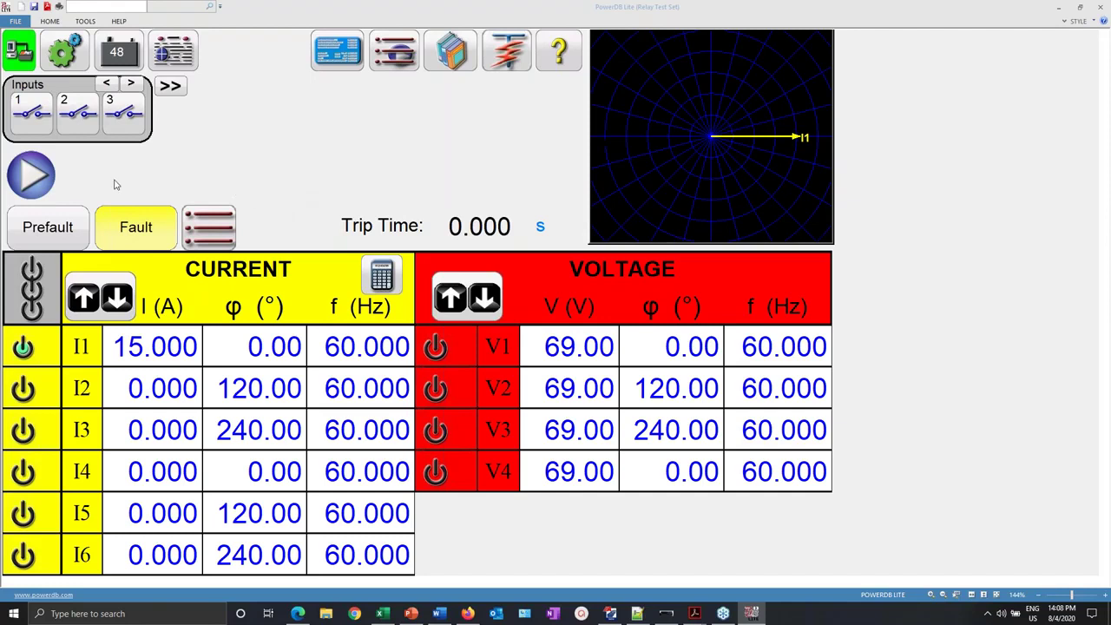
- Run the prefault-to-fault timing test and add its results to the report
click(26, 178)
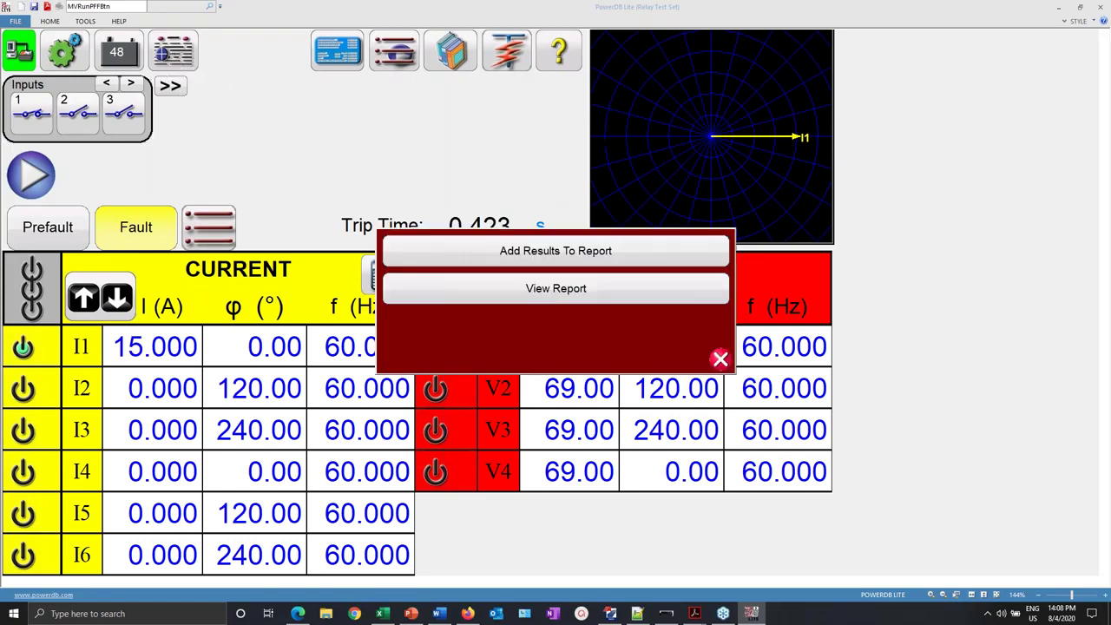
click(614, 253)
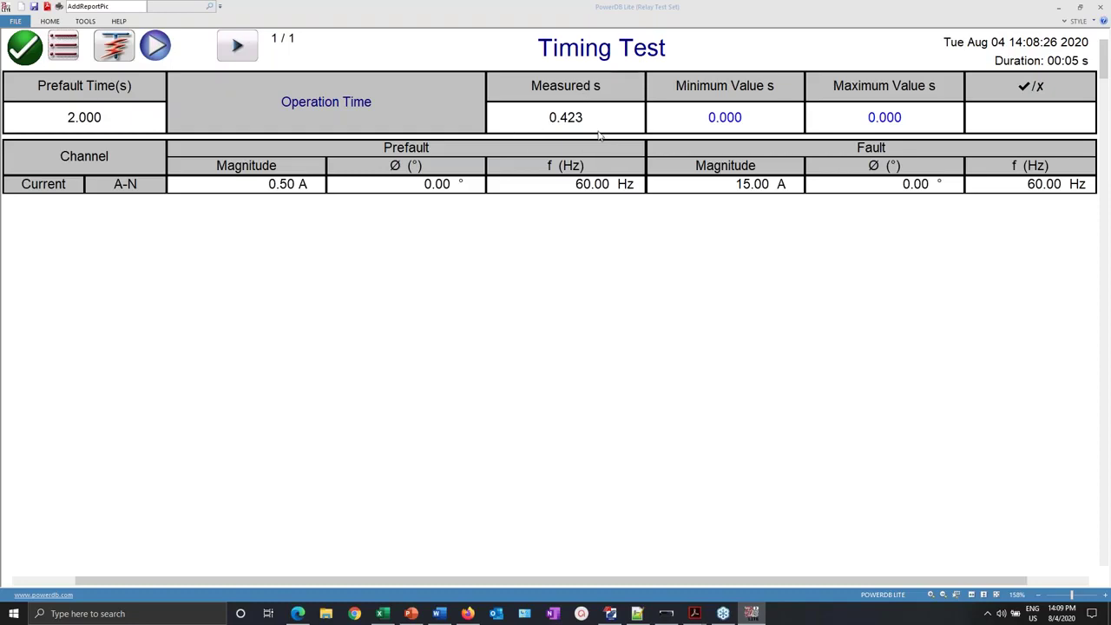
- Set the timing test's operation time limits to a minimum of 0.4 s and a maximum of 0.5 s
click(732, 119)
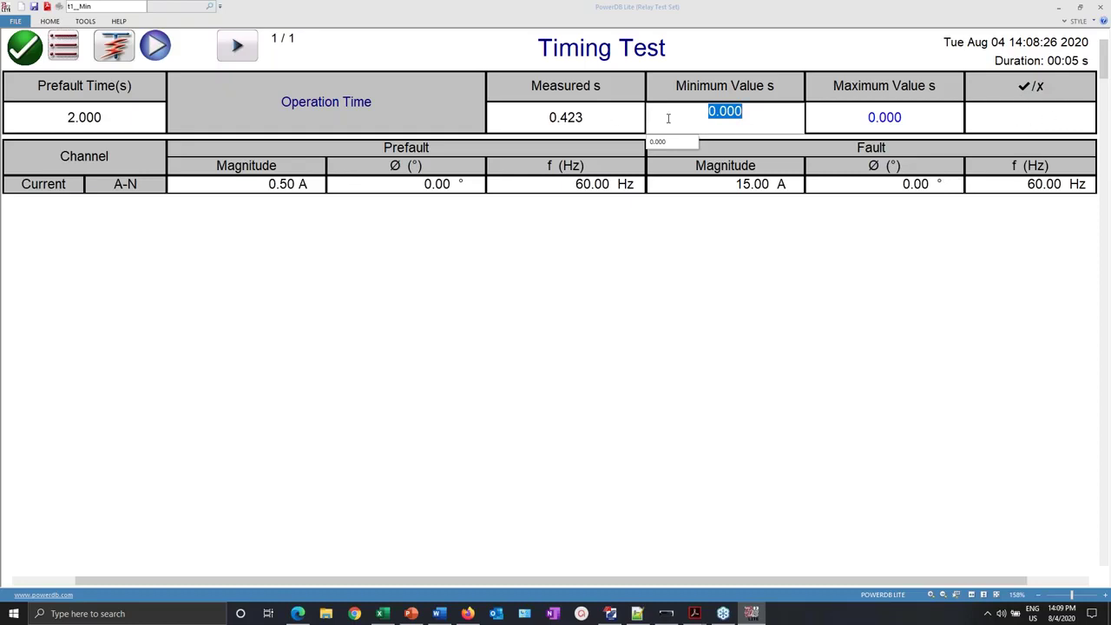
text(0.4)
key(Return)
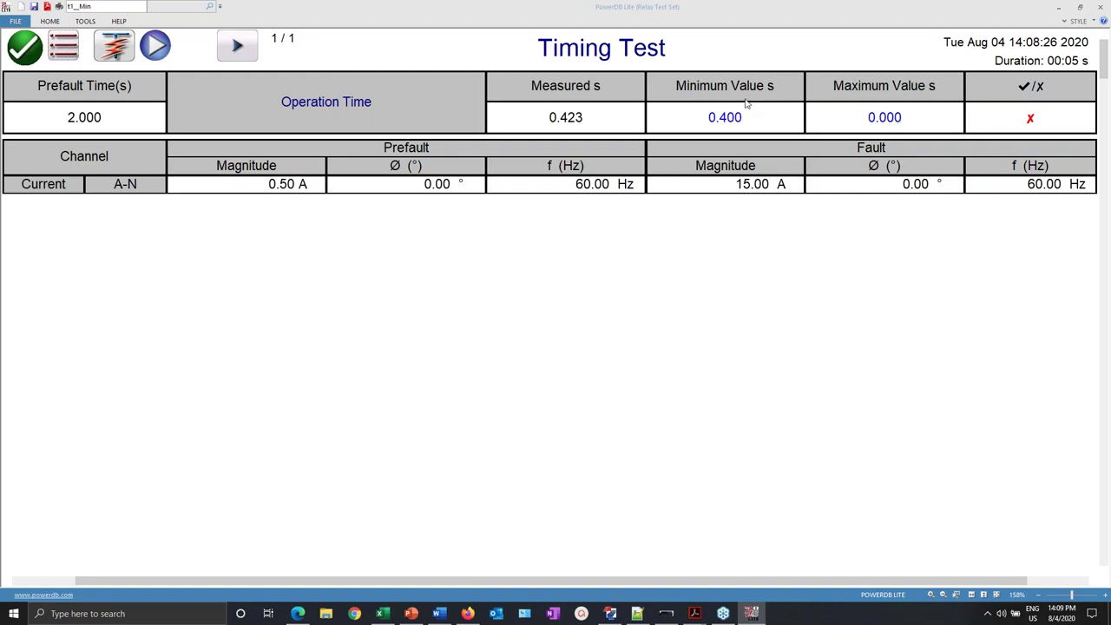
click(890, 117)
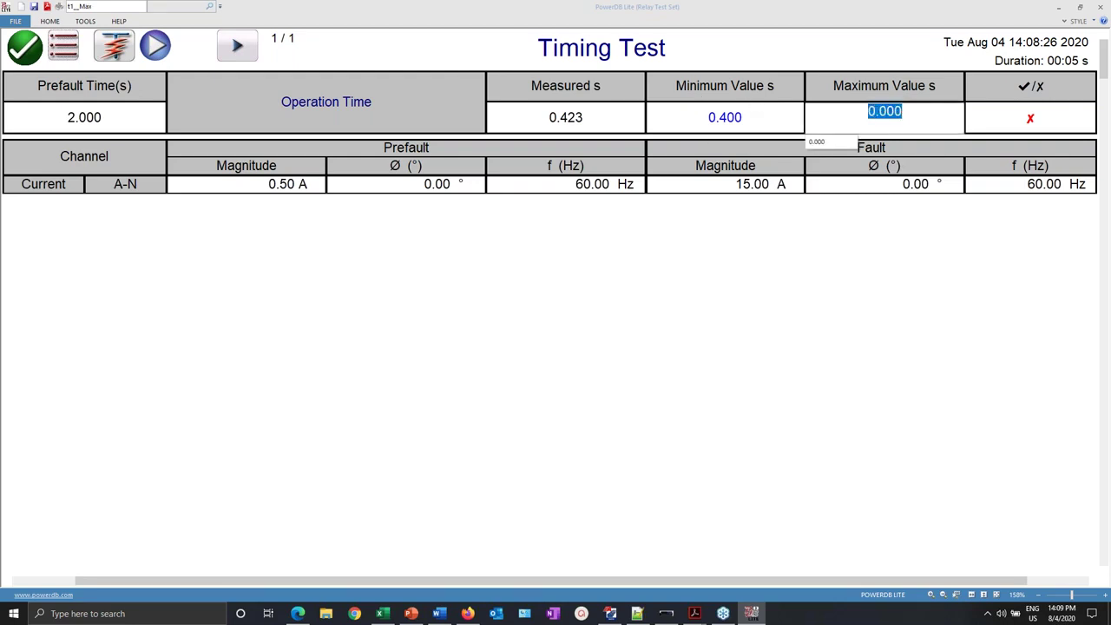
text(0.5)
key(Return)
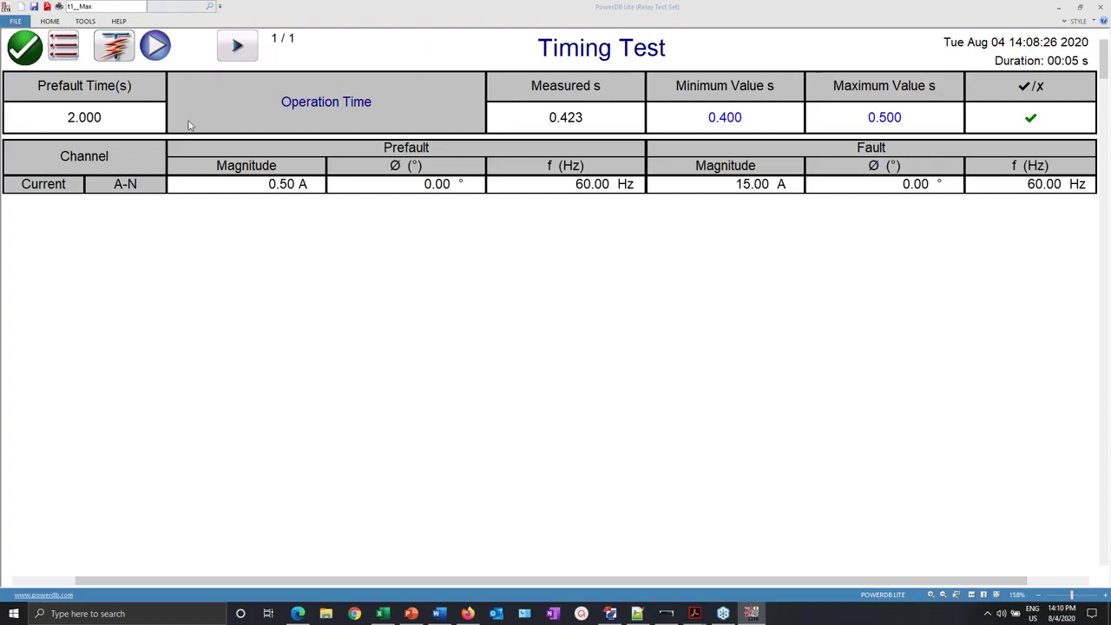
- Rerun the stored timing test and rename it "Phase A timing 51", then close its result page
click(116, 50)
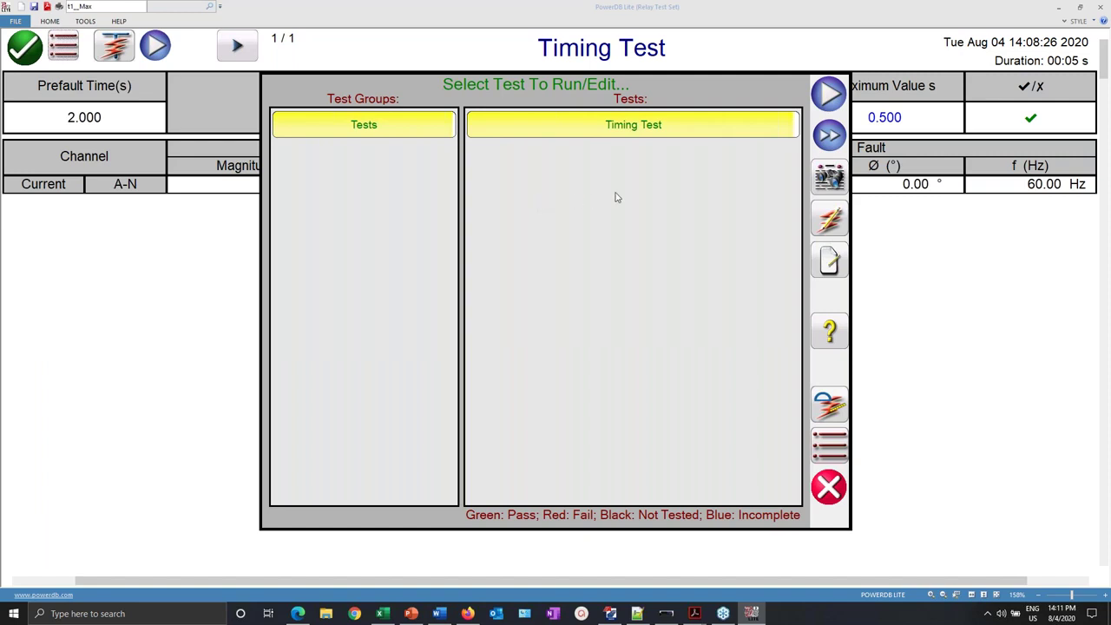
click(827, 93)
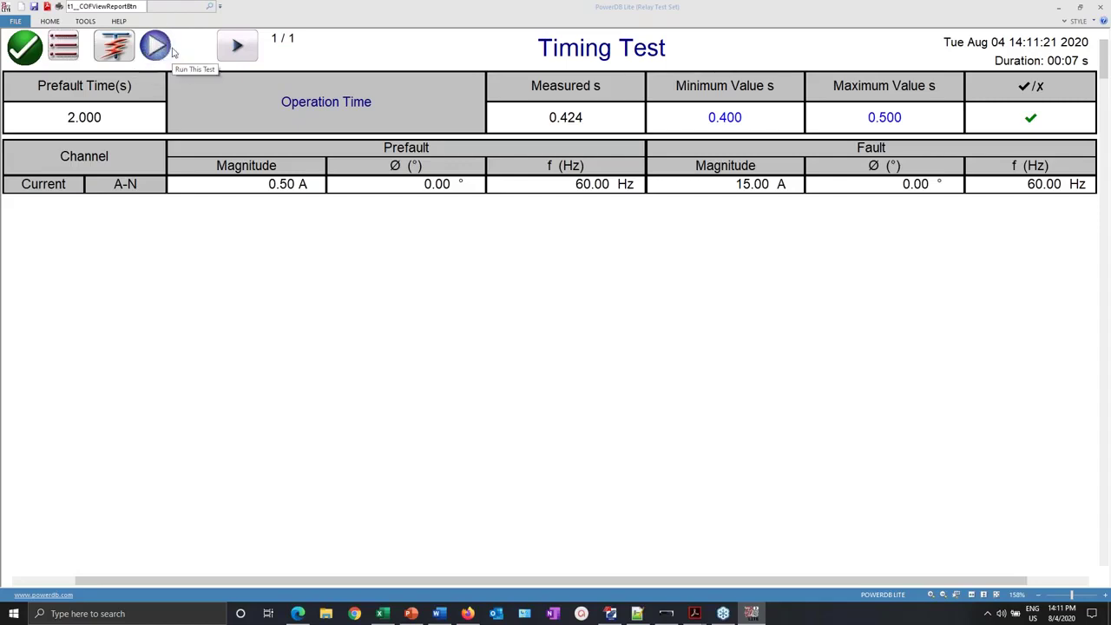
click(605, 53)
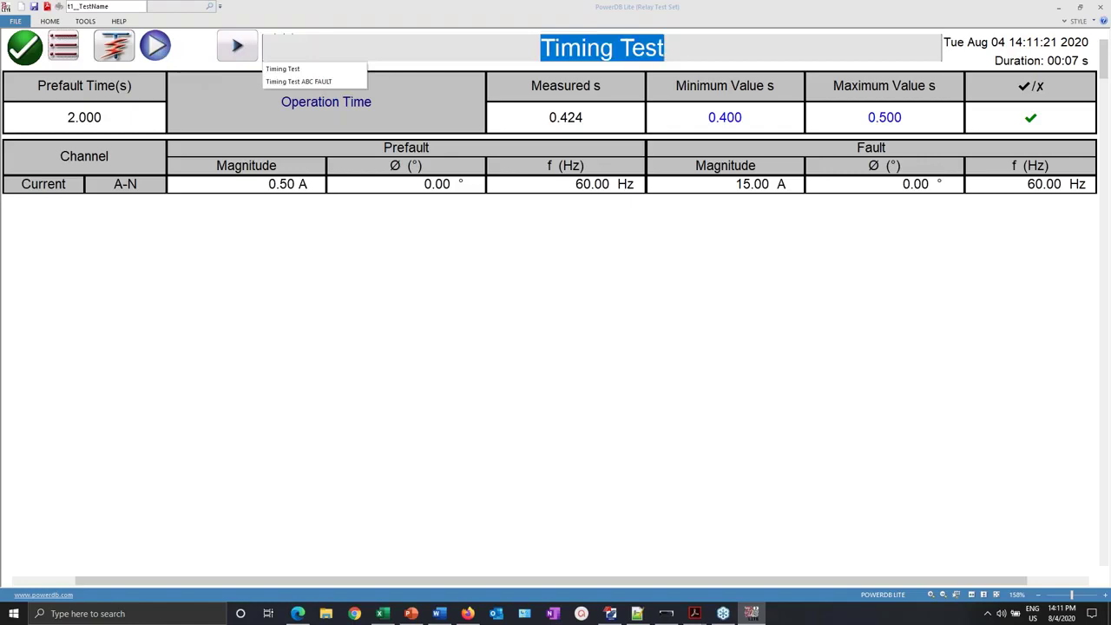
text(Pha)
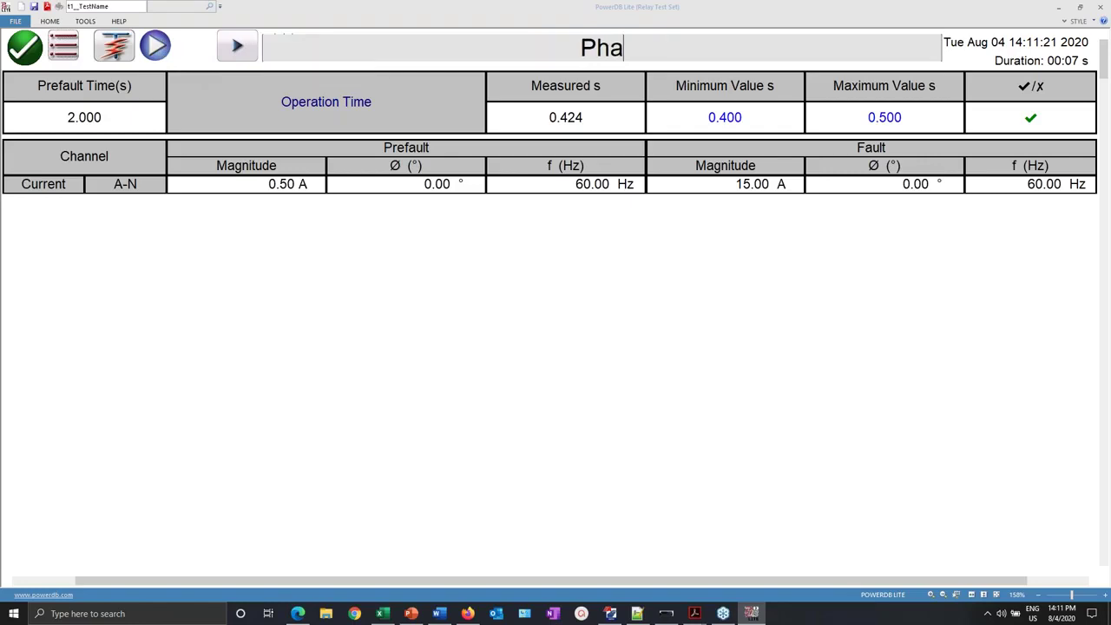
text(se A)
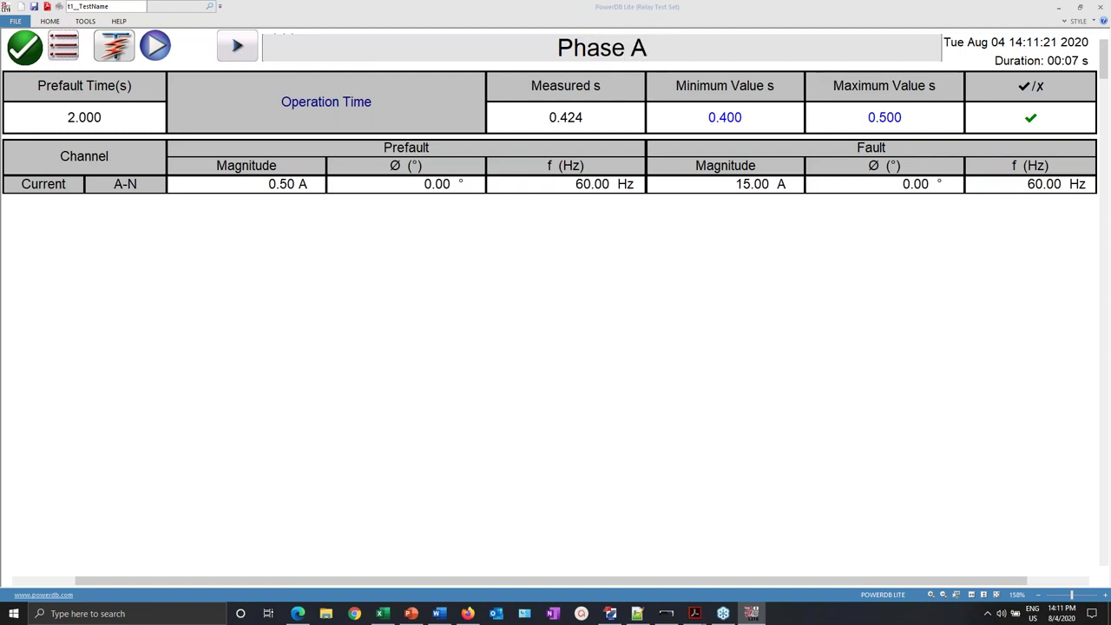
text( t)
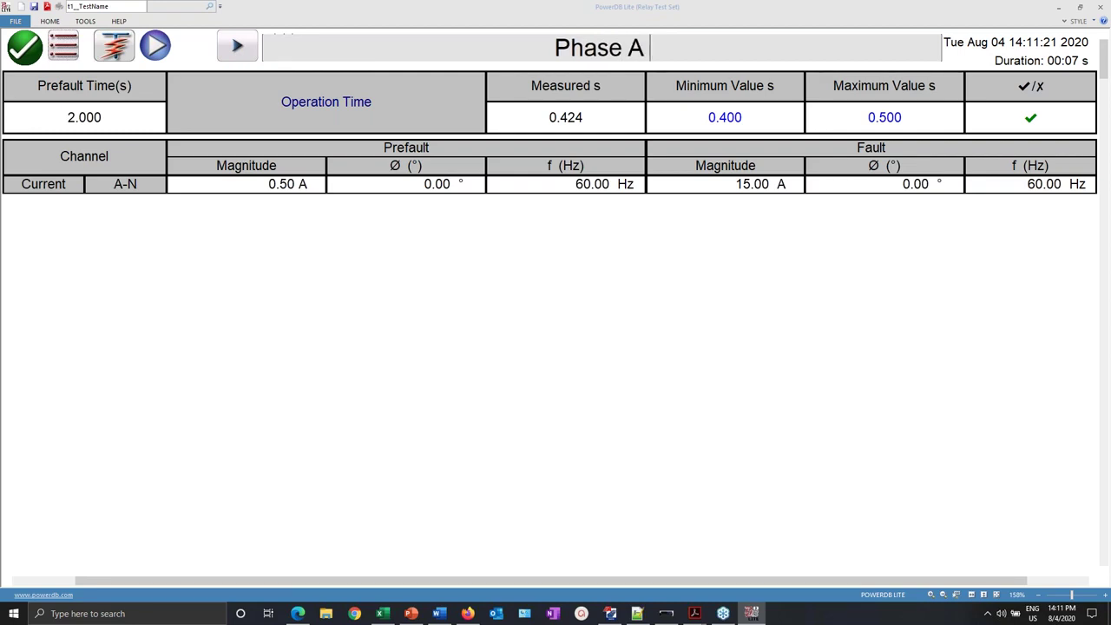
text(iming)
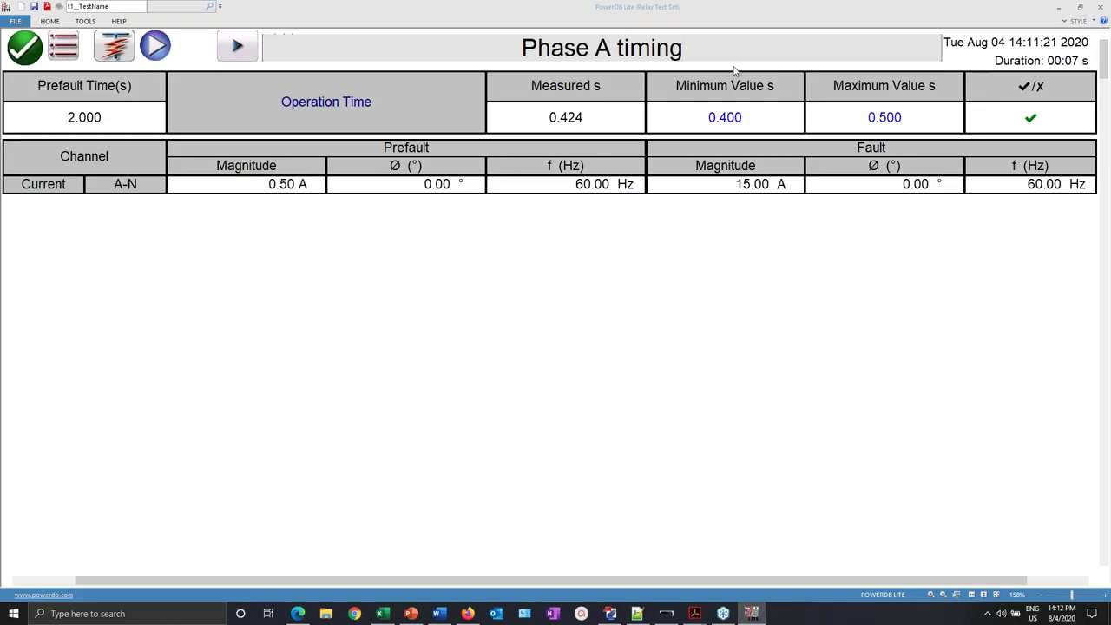
text(51)
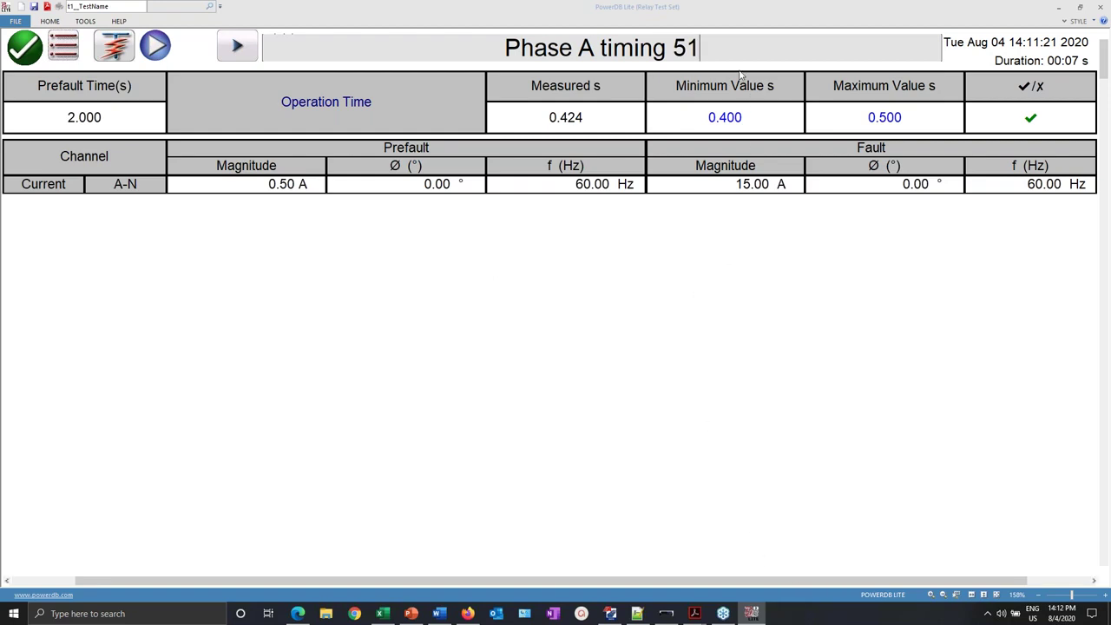
click(511, 41)
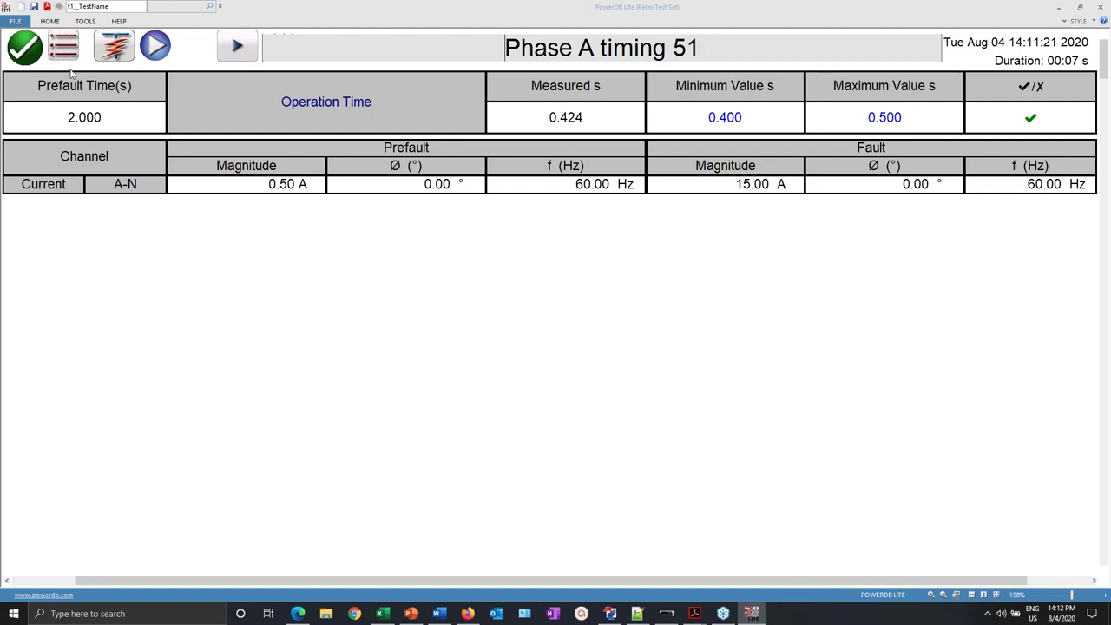
click(26, 50)
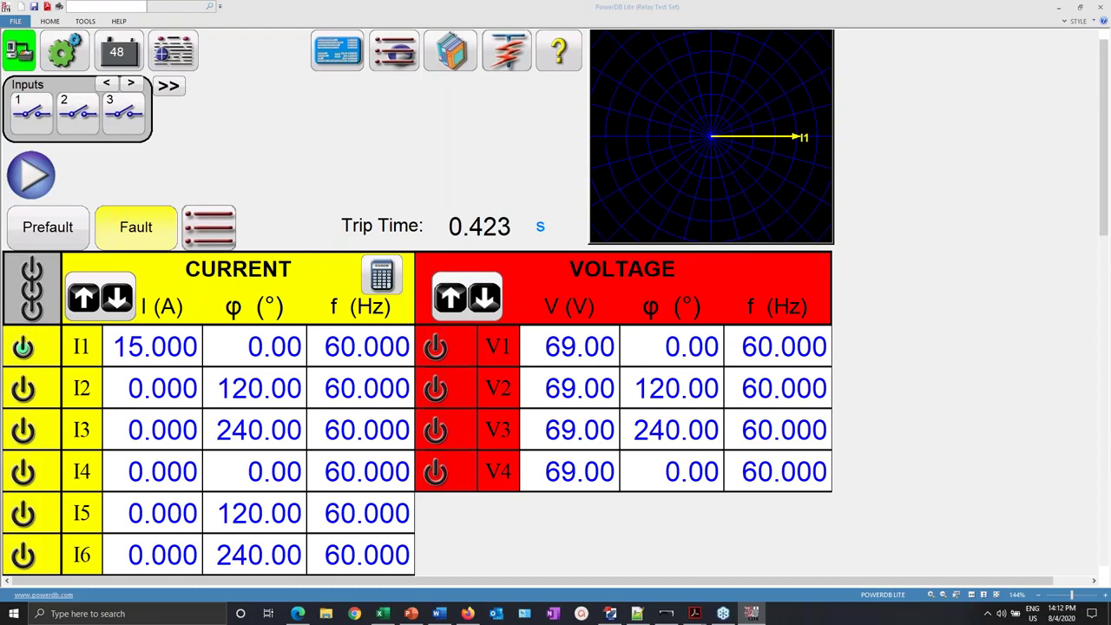
- In the relay test report header, enter substation "Desk", position "On top shelf 1" and equipment location "Home", then close the report
click(175, 54)
click(556, 265)
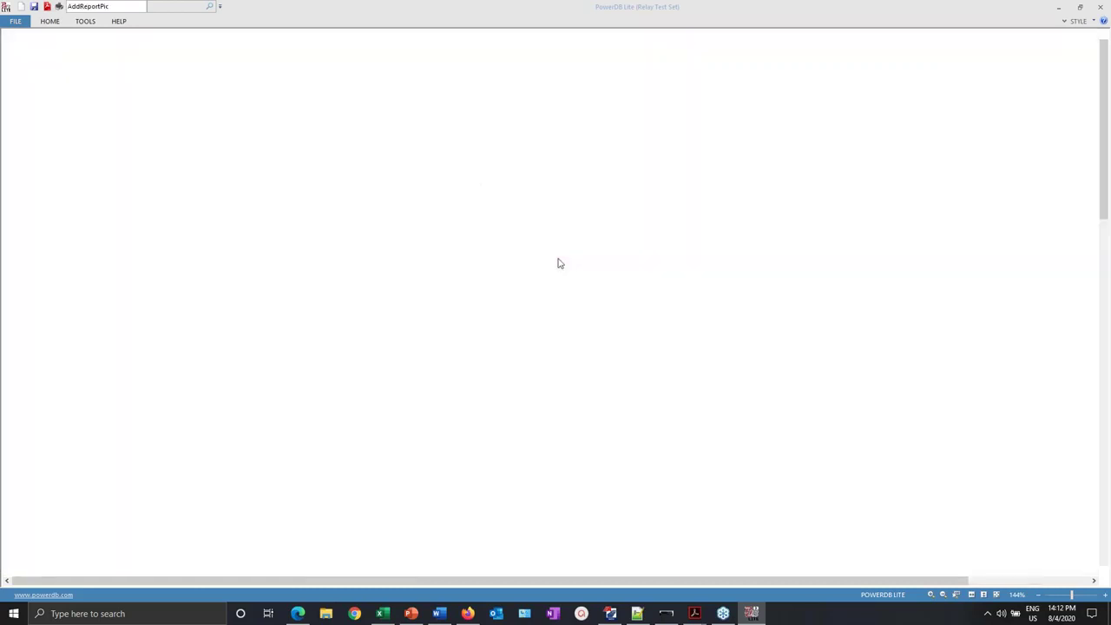
scroll(546, 272, down, 3)
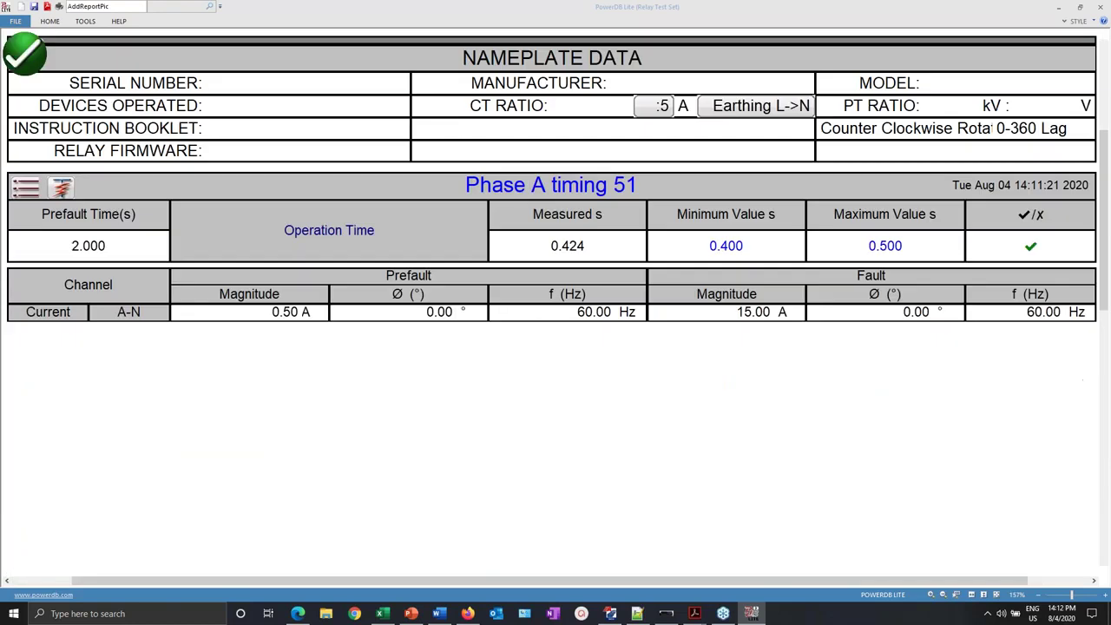
scroll(555, 313, up, 2)
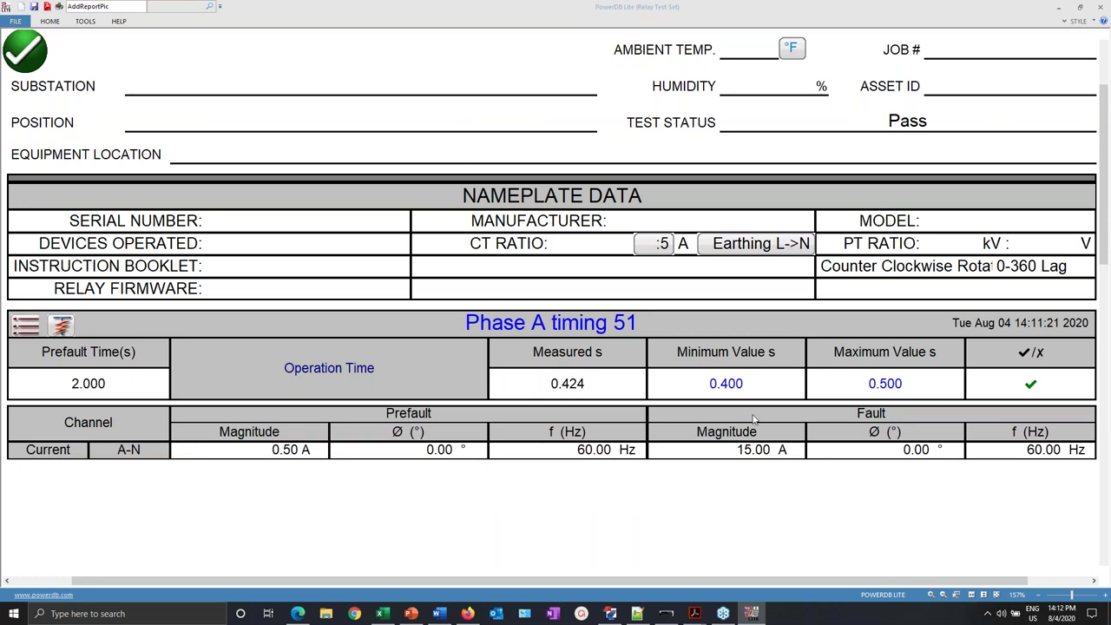
click(261, 88)
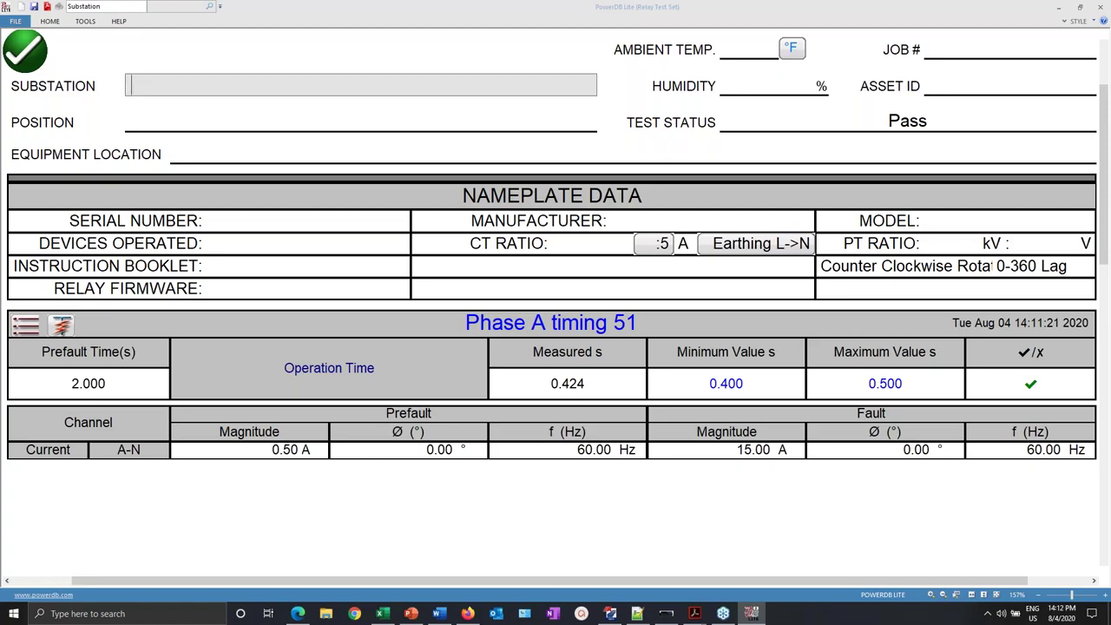
text(Desk)
key(Tab)
text(On top shelf 1)
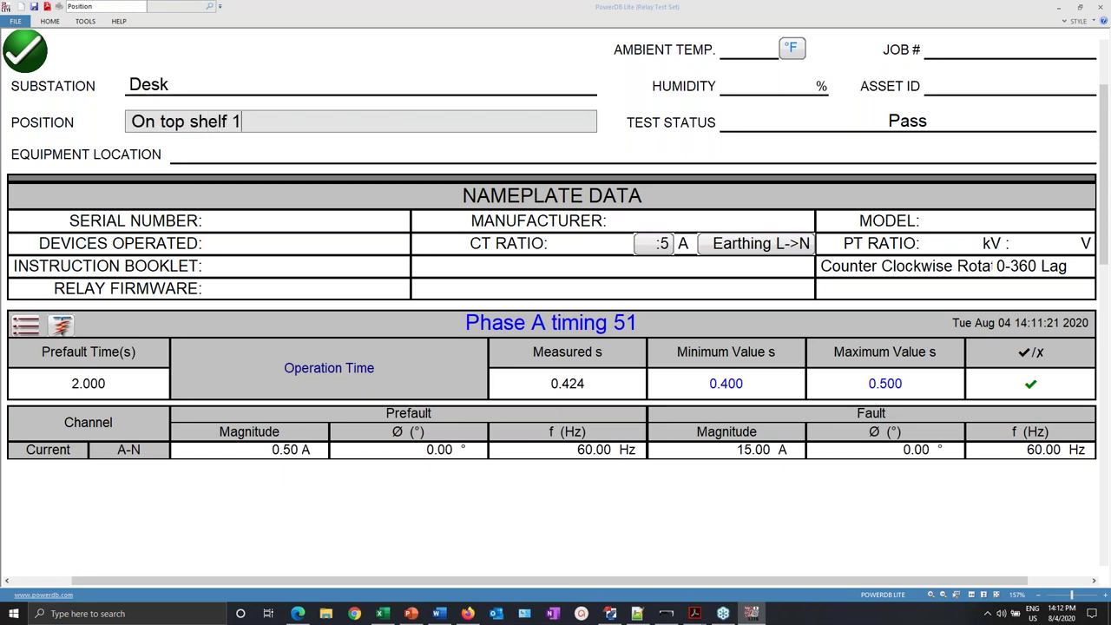
click(230, 165)
text(Home)
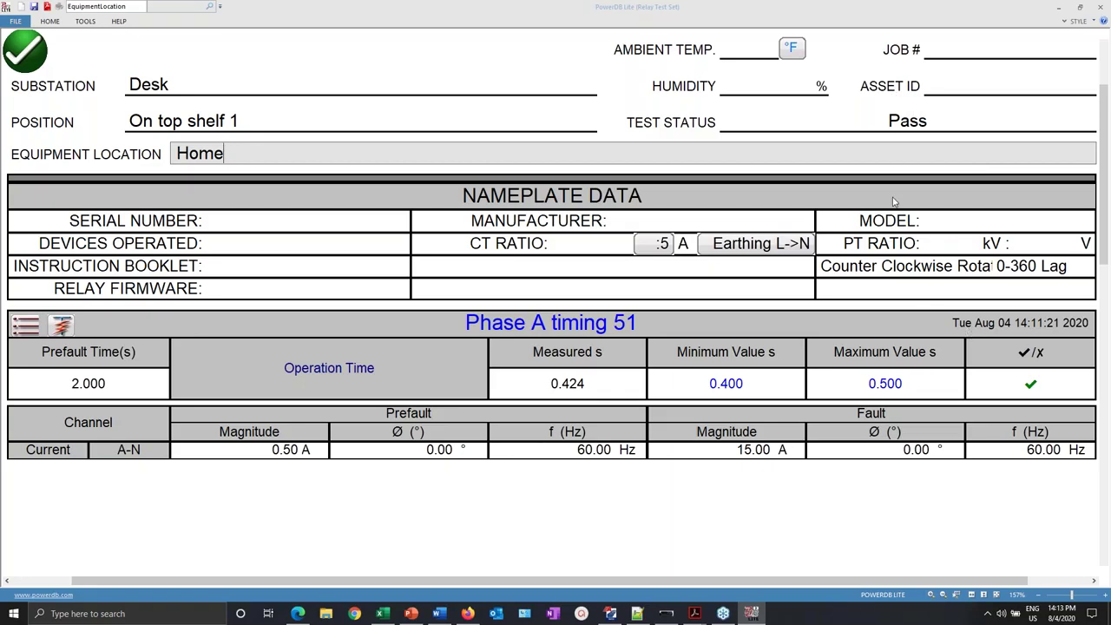
scroll(898, 204, up, 3)
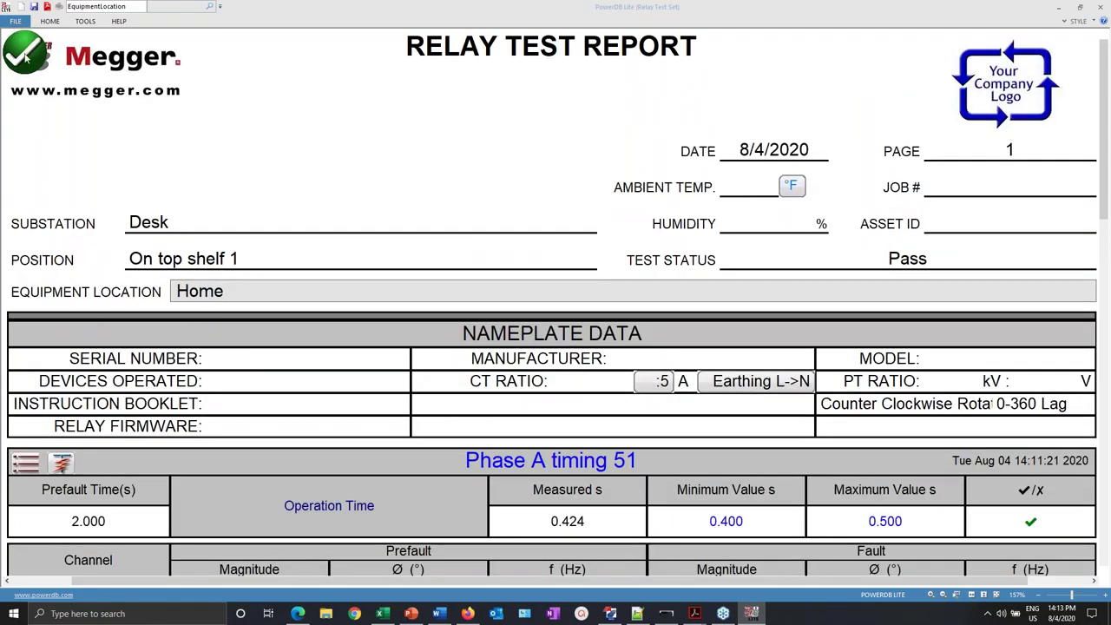
click(26, 53)
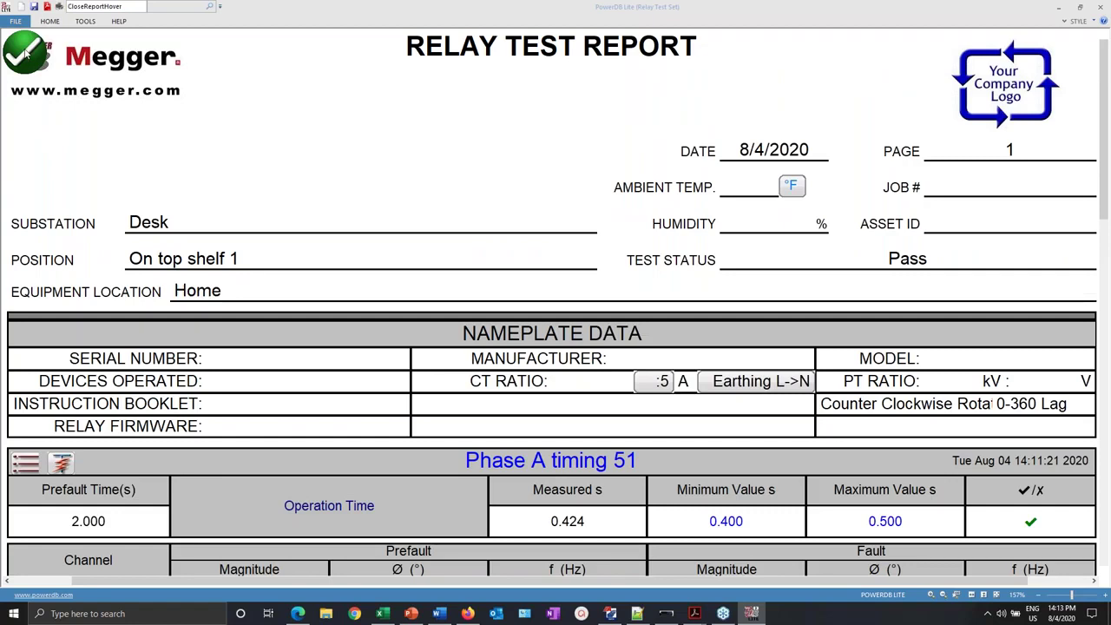
click(556, 270)
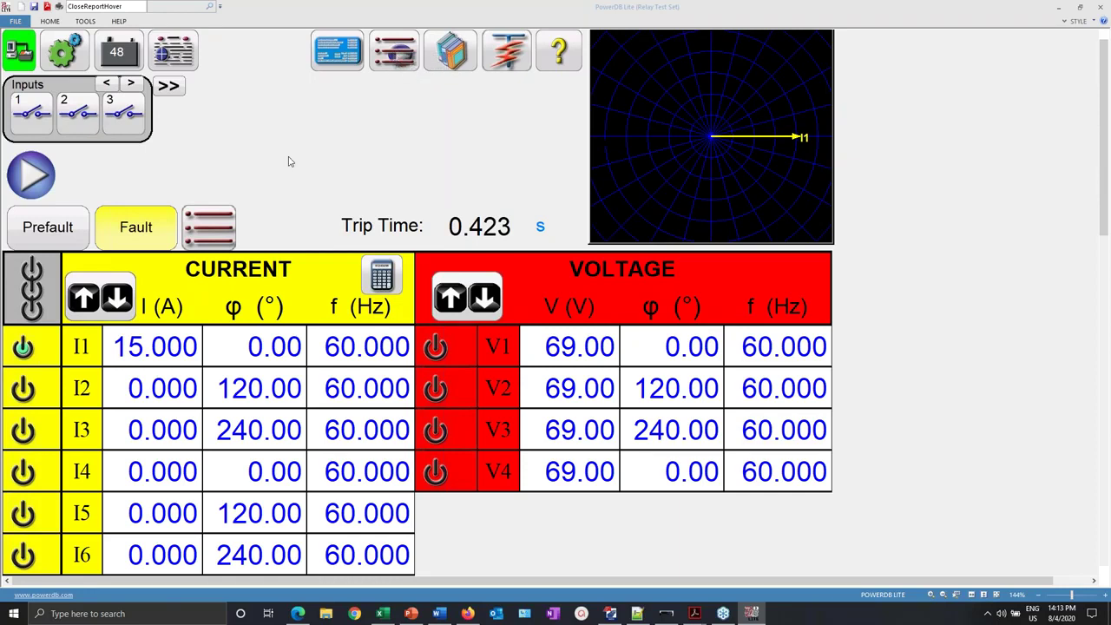
- Open the standard current timing test for overcurrent elements
click(395, 54)
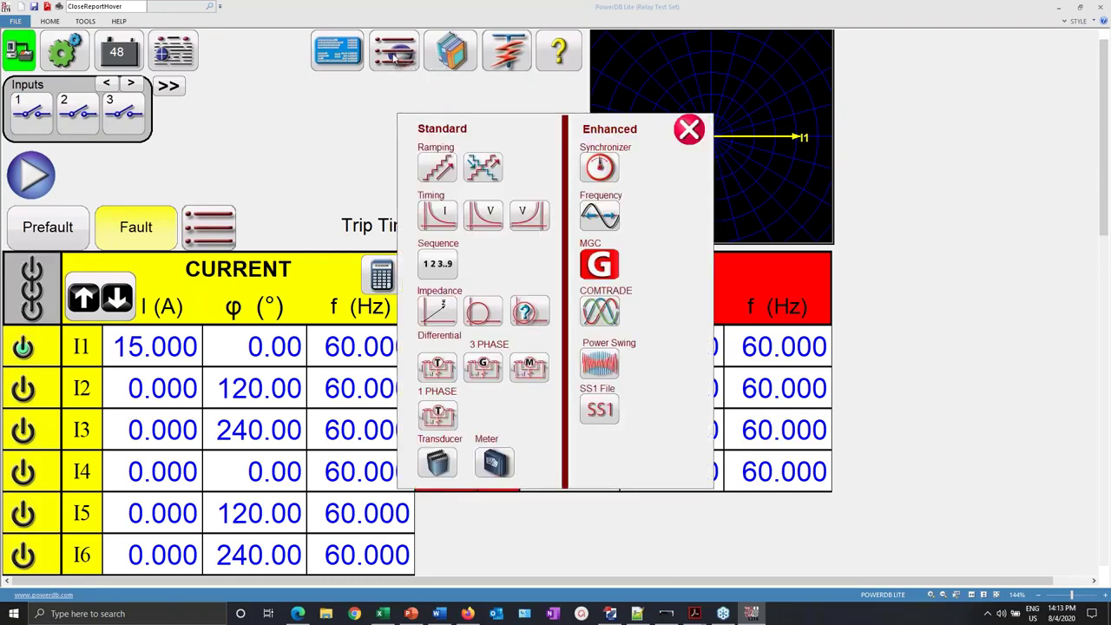
click(439, 212)
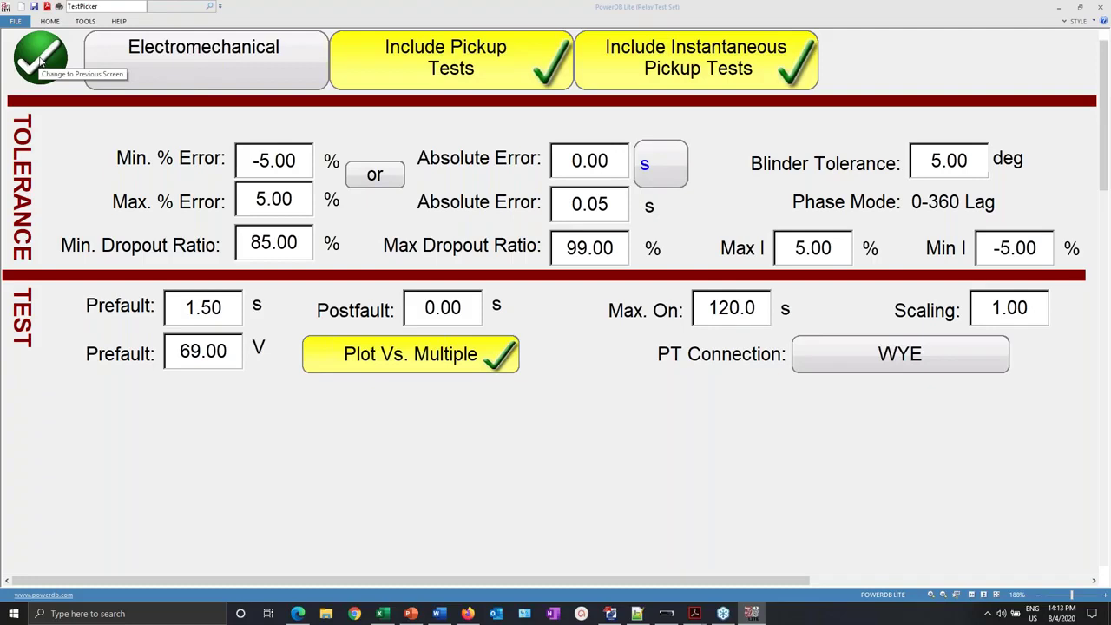
- Switch to AcSELerator QuickSet and review the Group 1 Phase Overcurrent and Maximum Phase TOC settings of the 751A relay
click(610, 613)
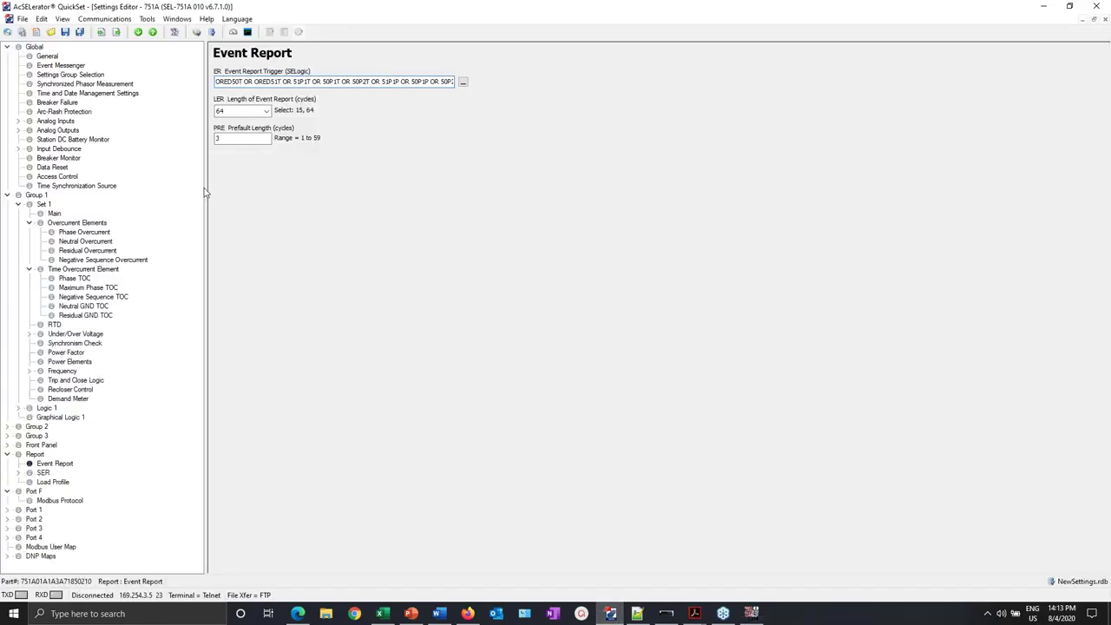
click(83, 233)
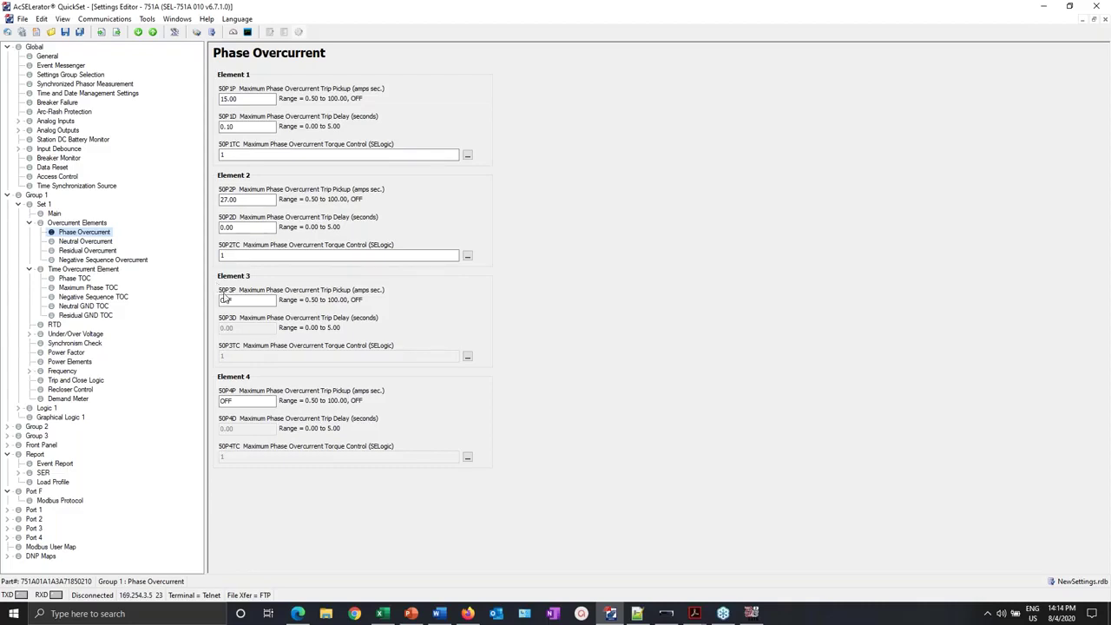
click(255, 99)
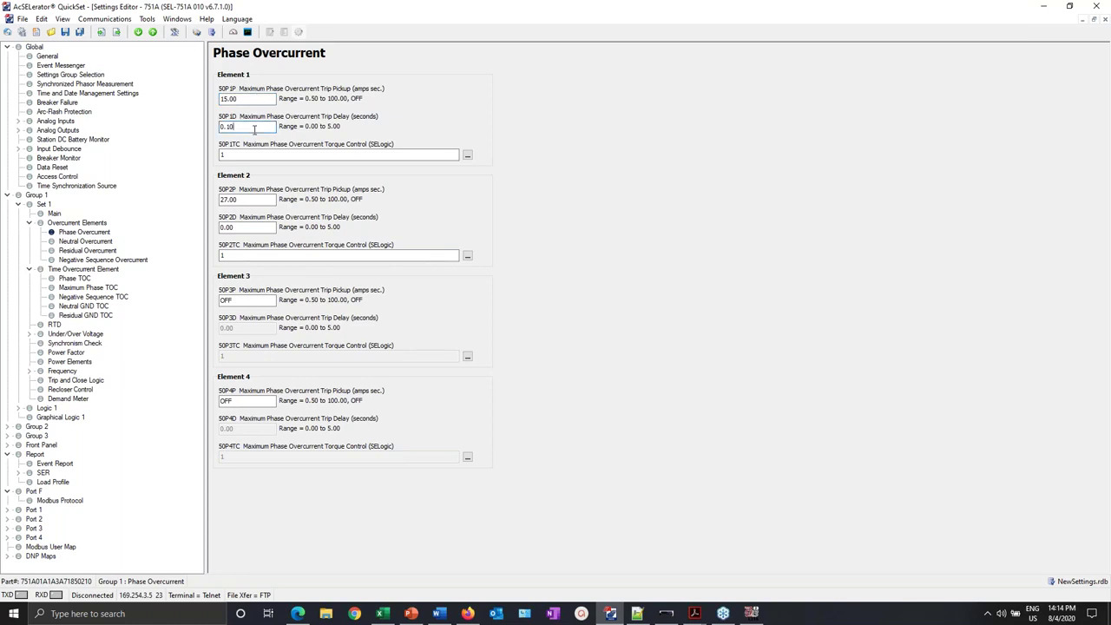
click(254, 201)
click(248, 228)
click(88, 287)
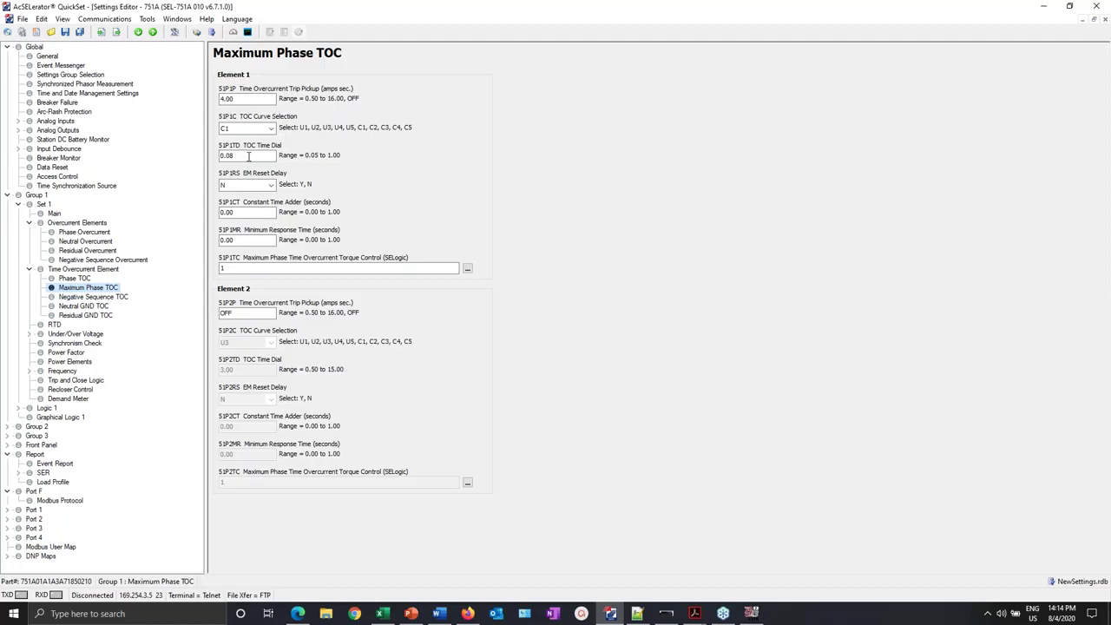
click(1041, 9)
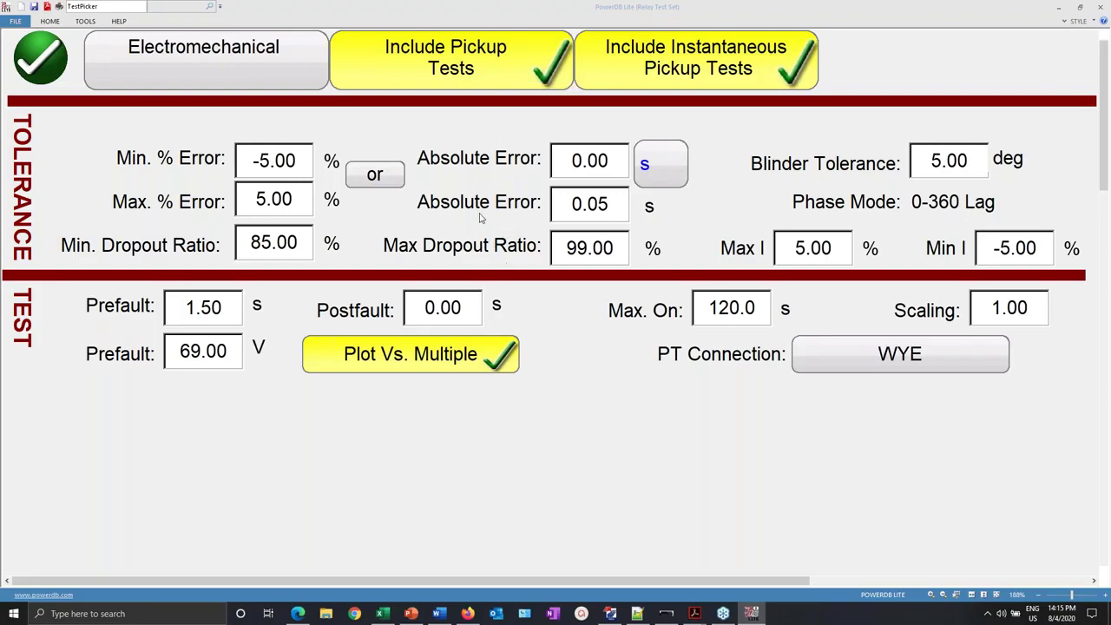
- Back in PowerDB, exclude the pickup tests and the instantaneous pickup tests and accept the tolerance settings
click(491, 66)
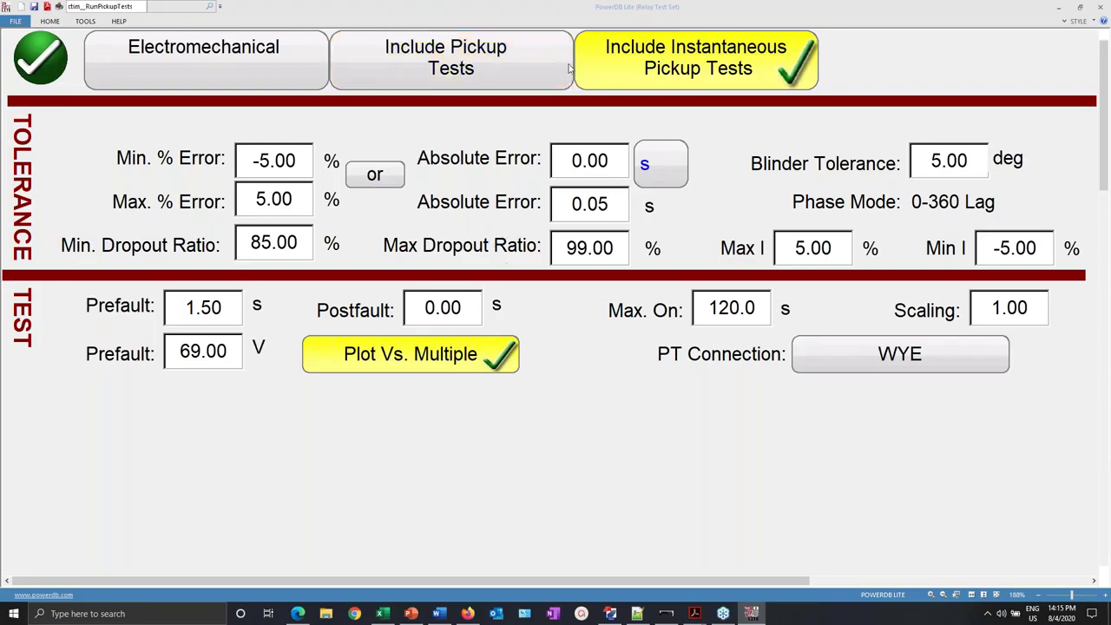
click(747, 69)
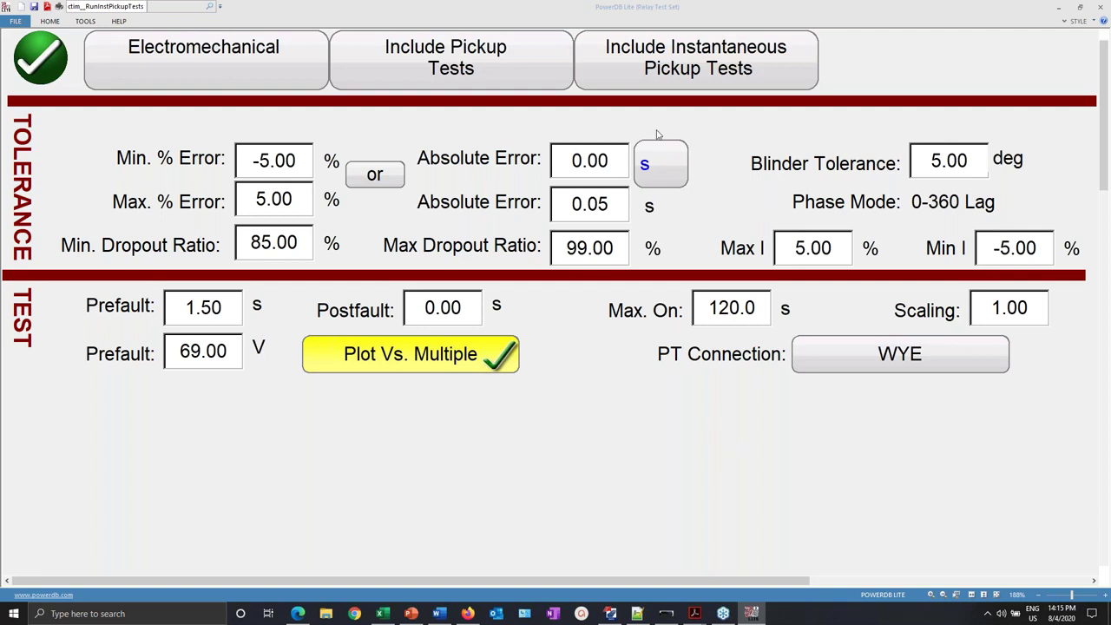
click(42, 74)
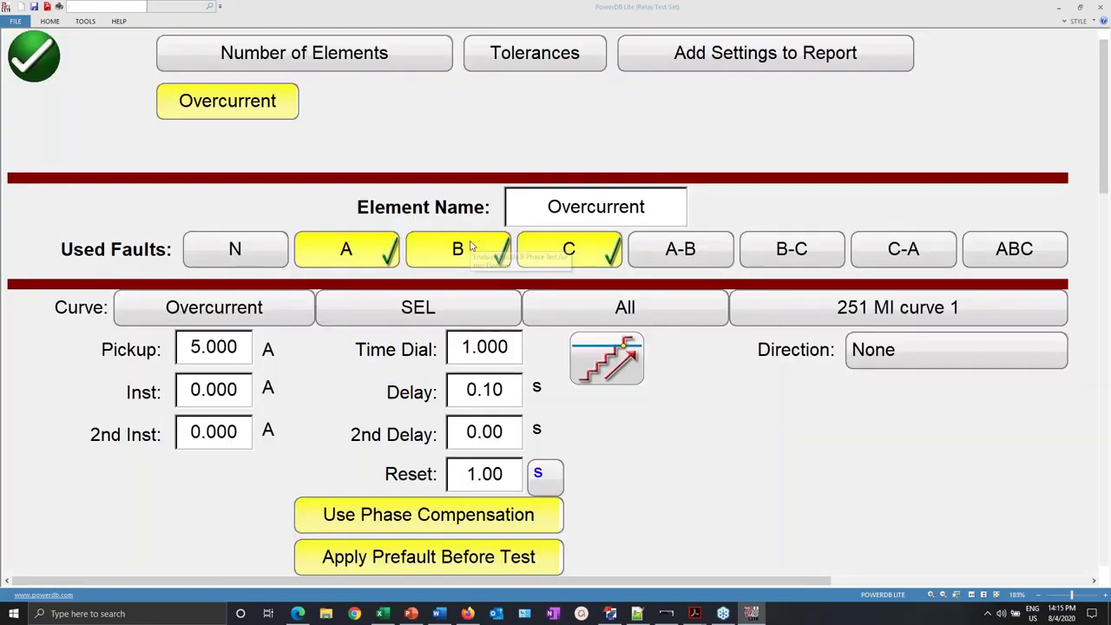
- Limit the overcurrent element's used faults to phase A only and turn off phase compensation
click(454, 249)
click(568, 249)
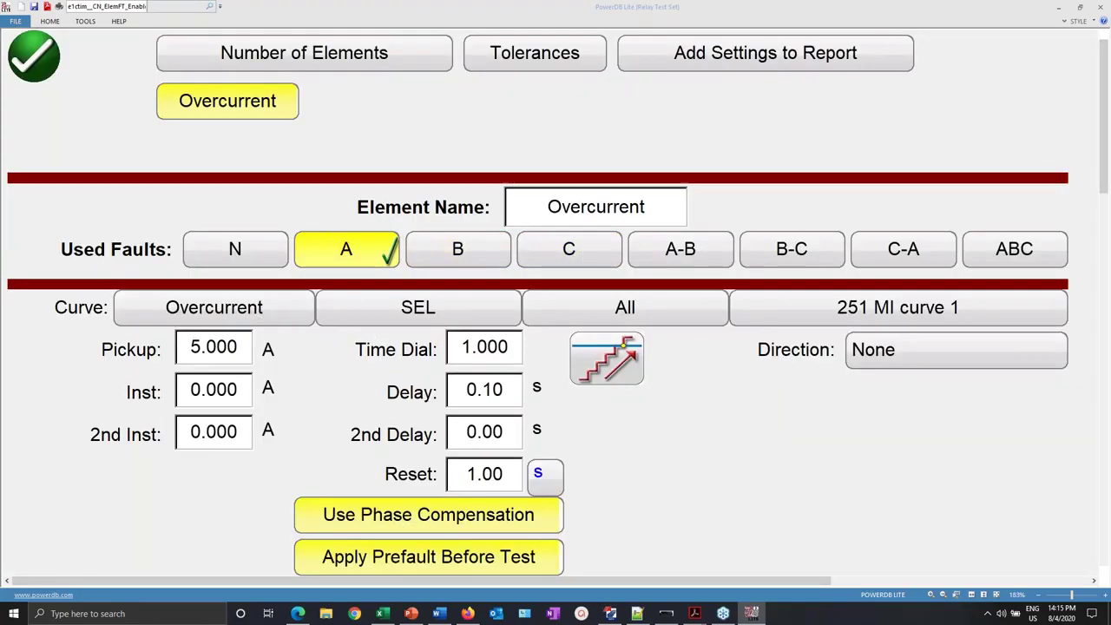
click(308, 520)
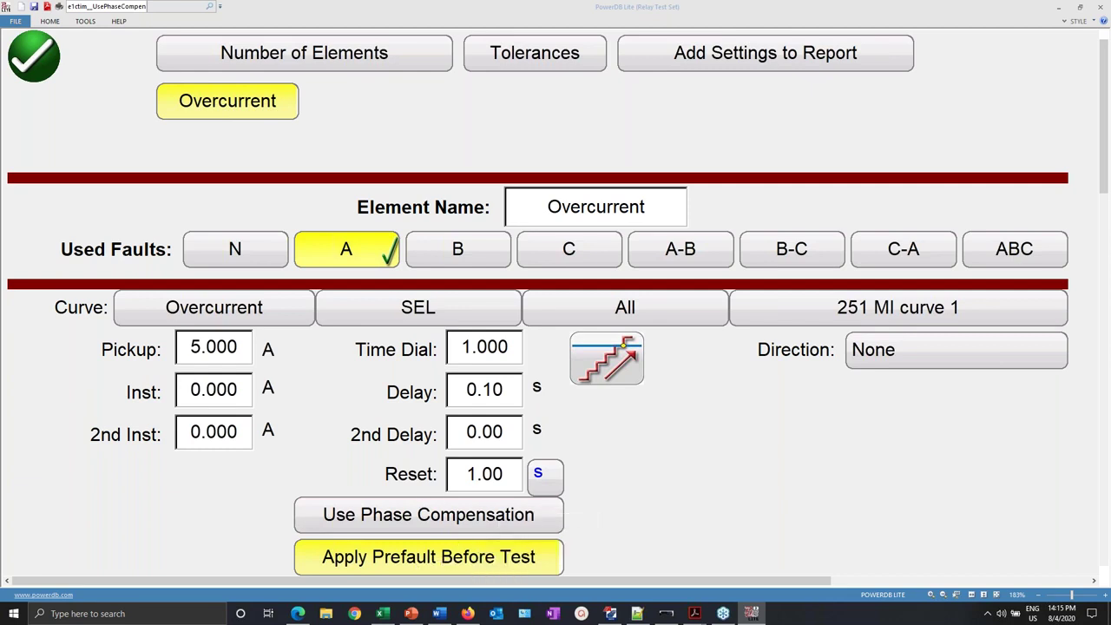
- Turn off applying prefault before the test, and show the AcSELerator QuickSet settings window beside the PowerDB form
click(386, 563)
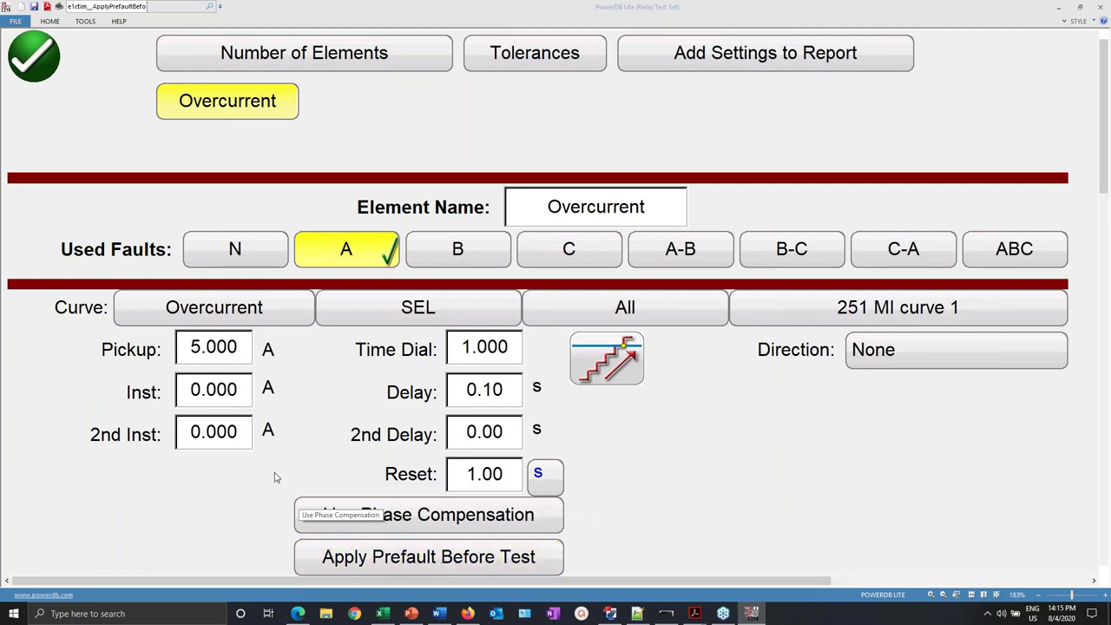
click(610, 614)
double_click(497, 7)
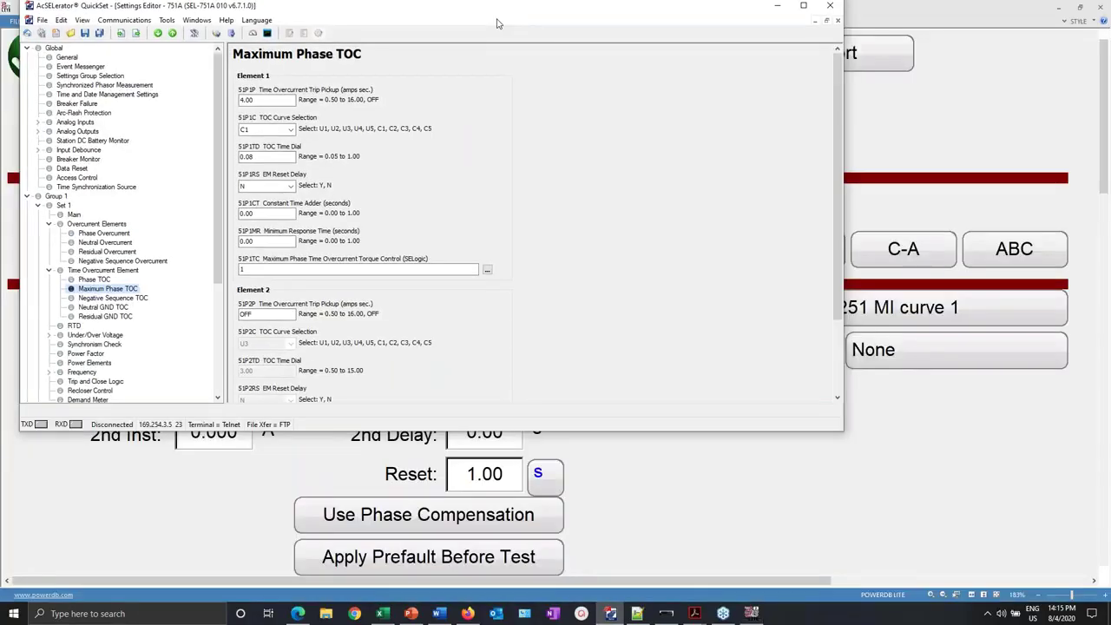
drag(497, 19, 1110, 3)
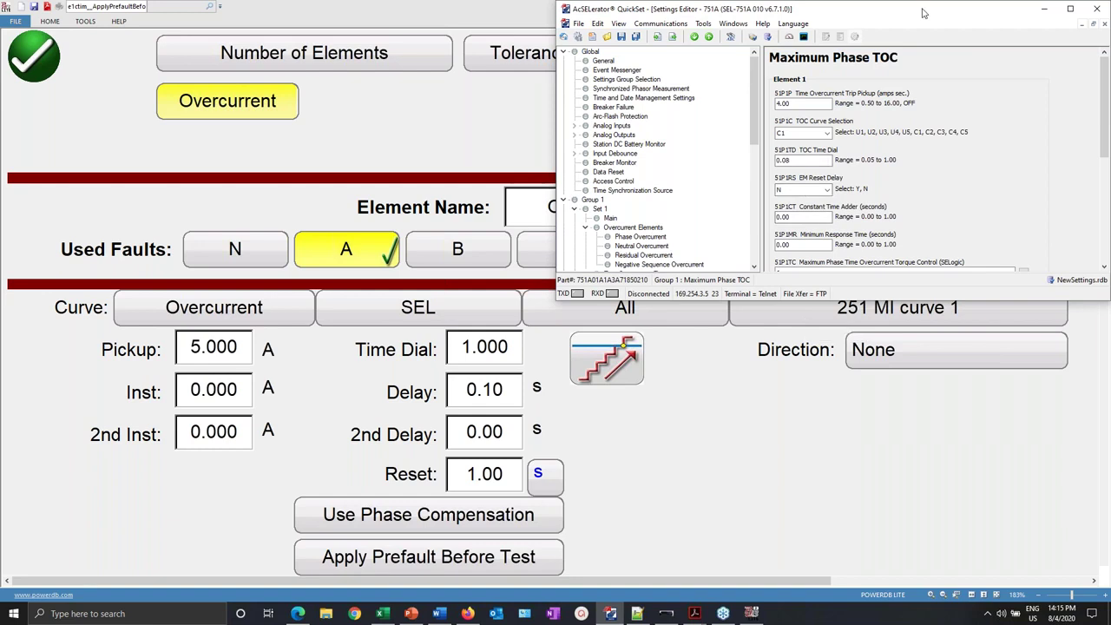
- In PowerDB, select the C1 - IEC Standard Inverse curve and set the pickup to 4 A and the time dial to 0.08
click(858, 317)
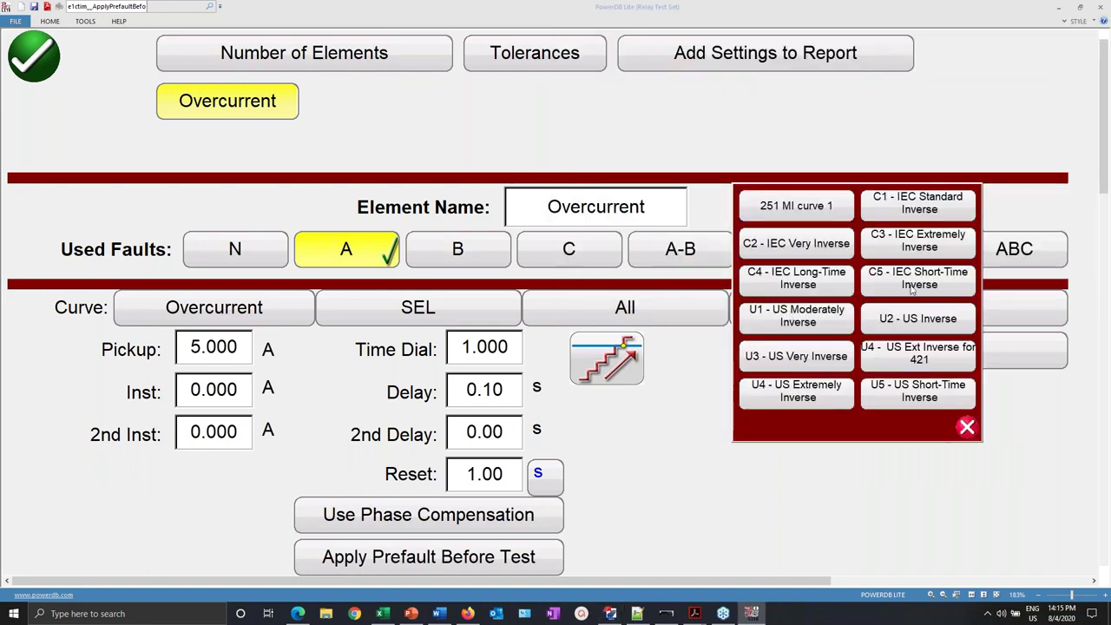
click(915, 203)
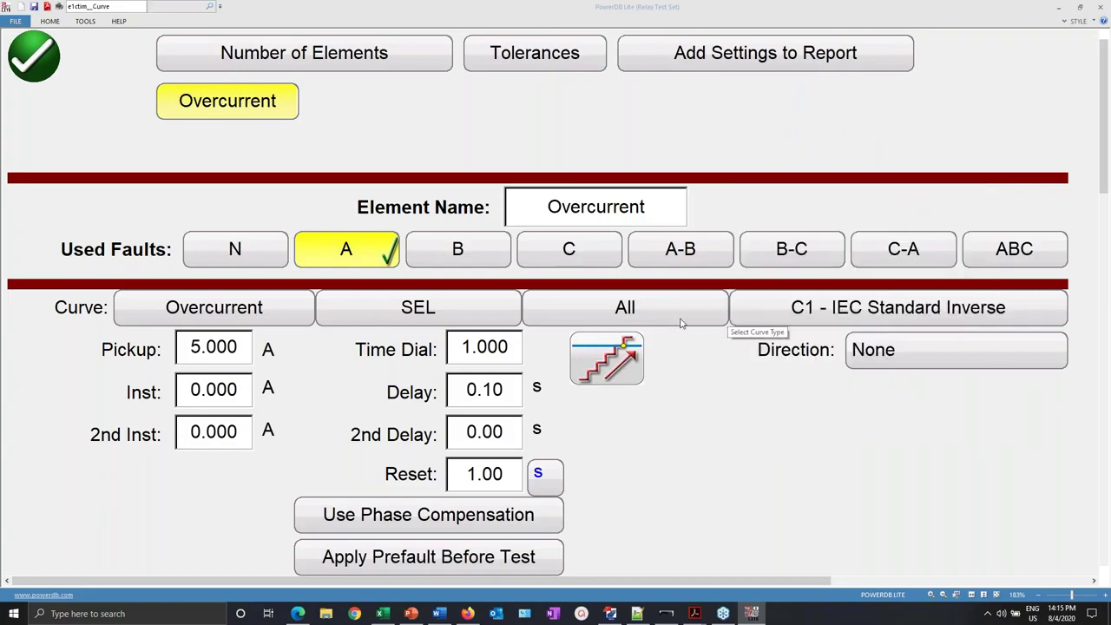
click(214, 347)
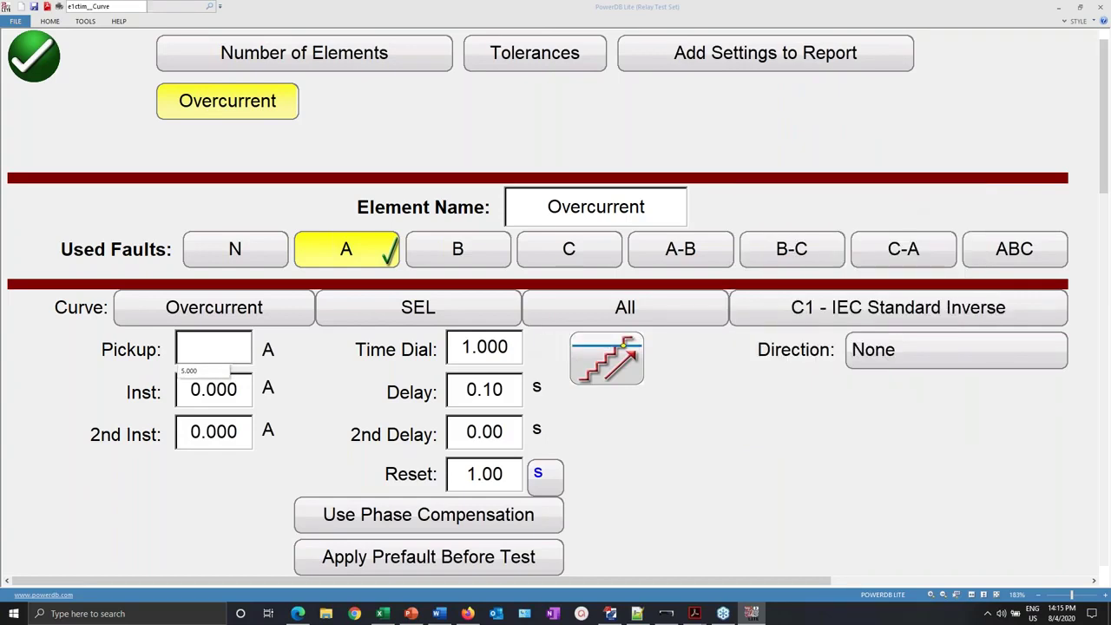
text(4)
key(Tab)
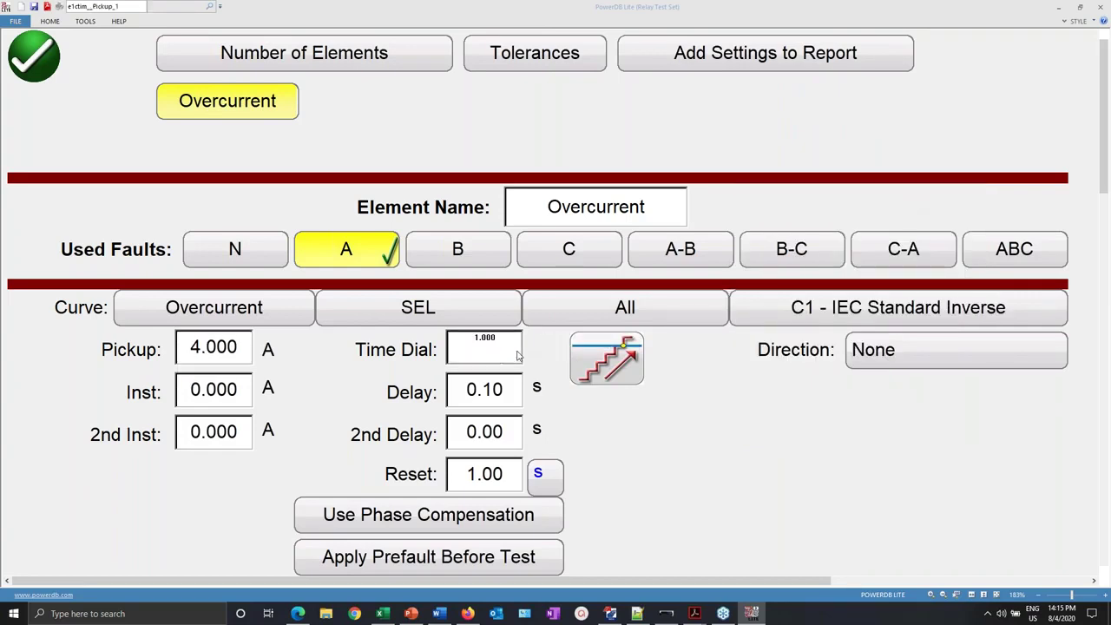
text(0.08)
key(Return)
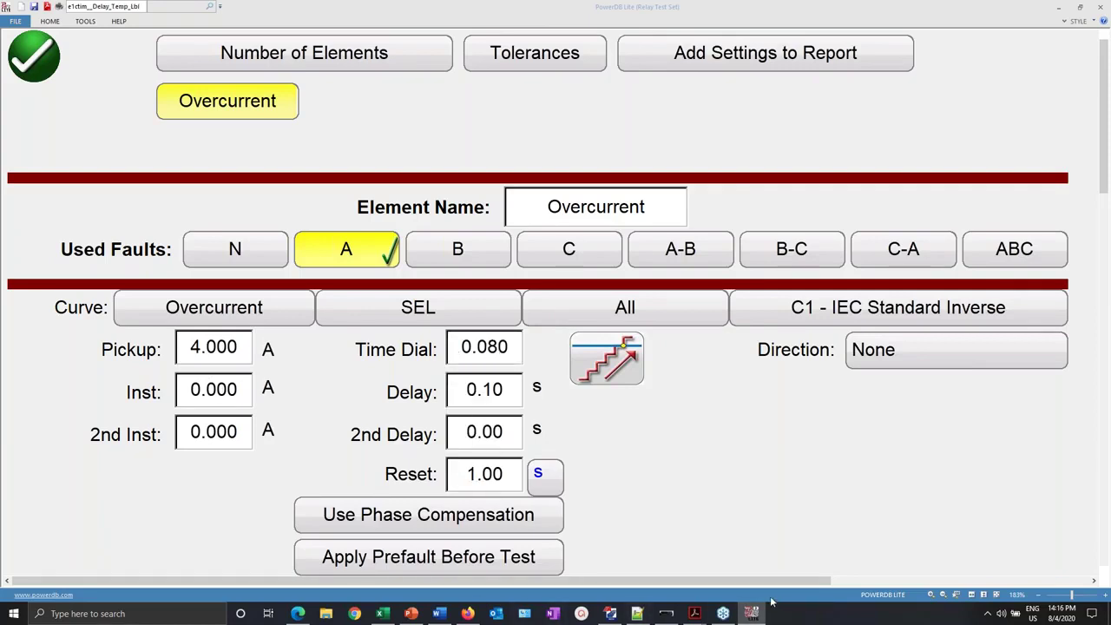
- Check the Phase Overcurrent settings in AcSELerator QuickSet, then set Inst to 15 A and 2nd Inst to 27 A in PowerDB and accept
click(610, 613)
scroll(653, 160, down, 2)
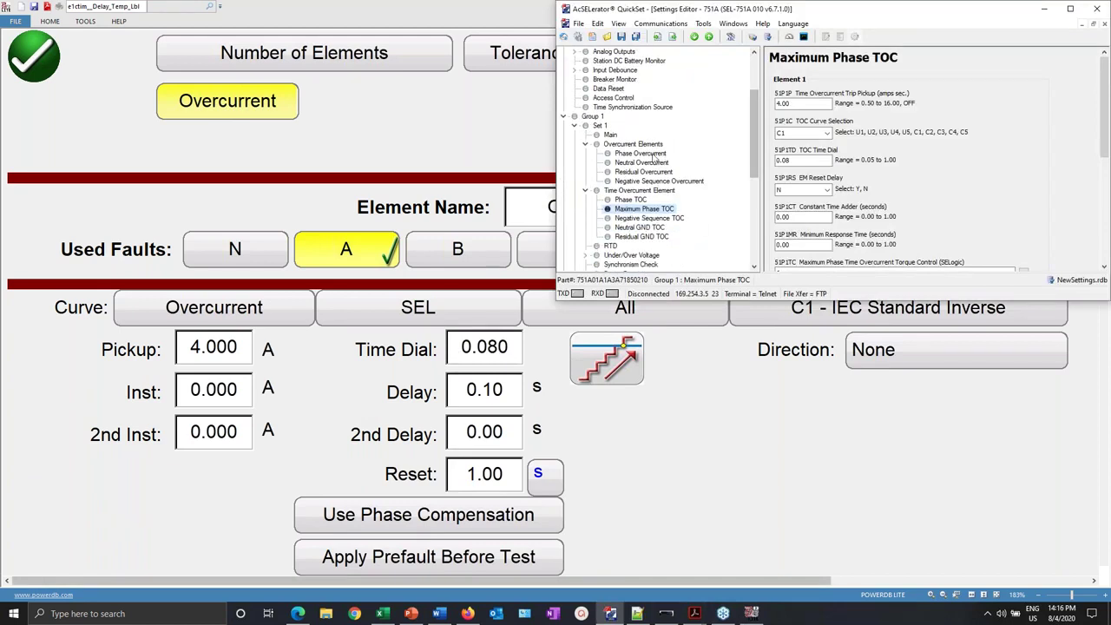
click(653, 155)
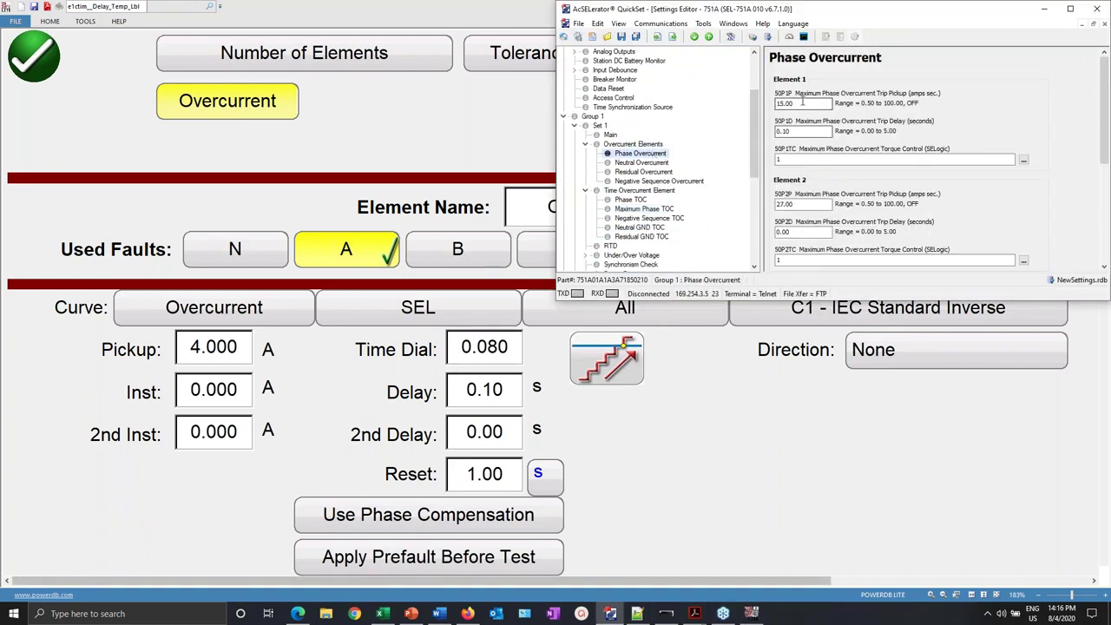
click(226, 392)
click(226, 393)
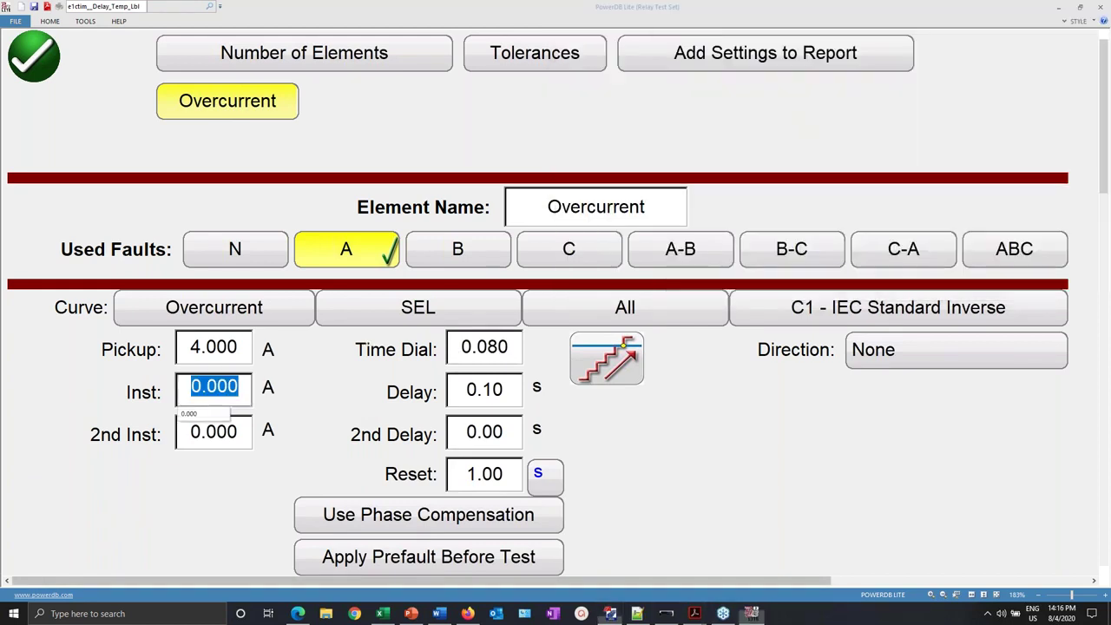
text(15)
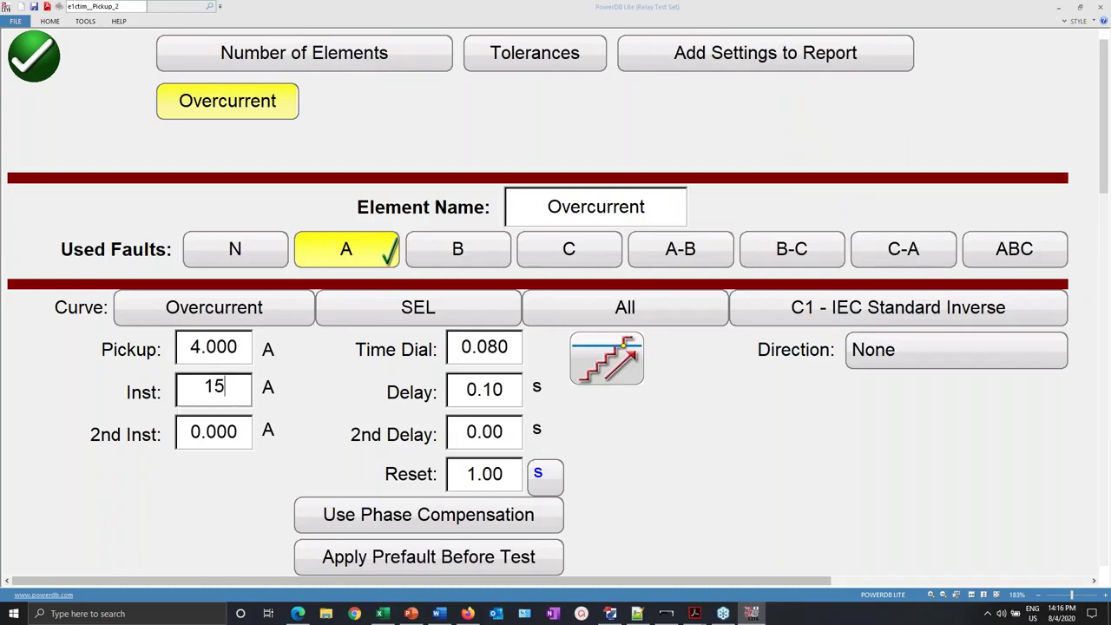
click(232, 446)
text(27)
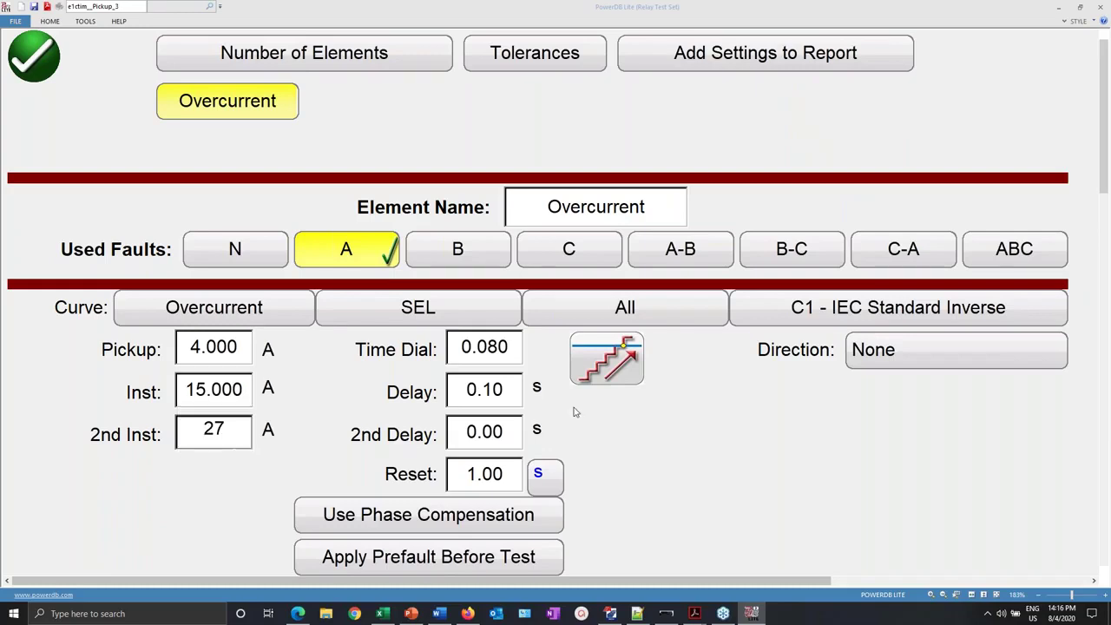
key(Return)
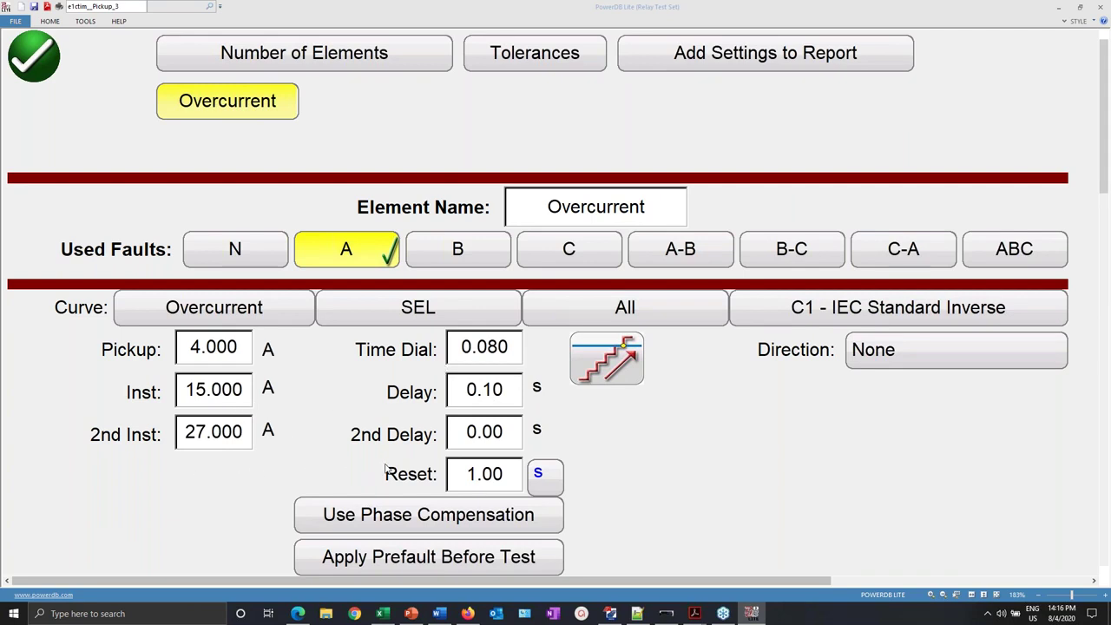
click(32, 54)
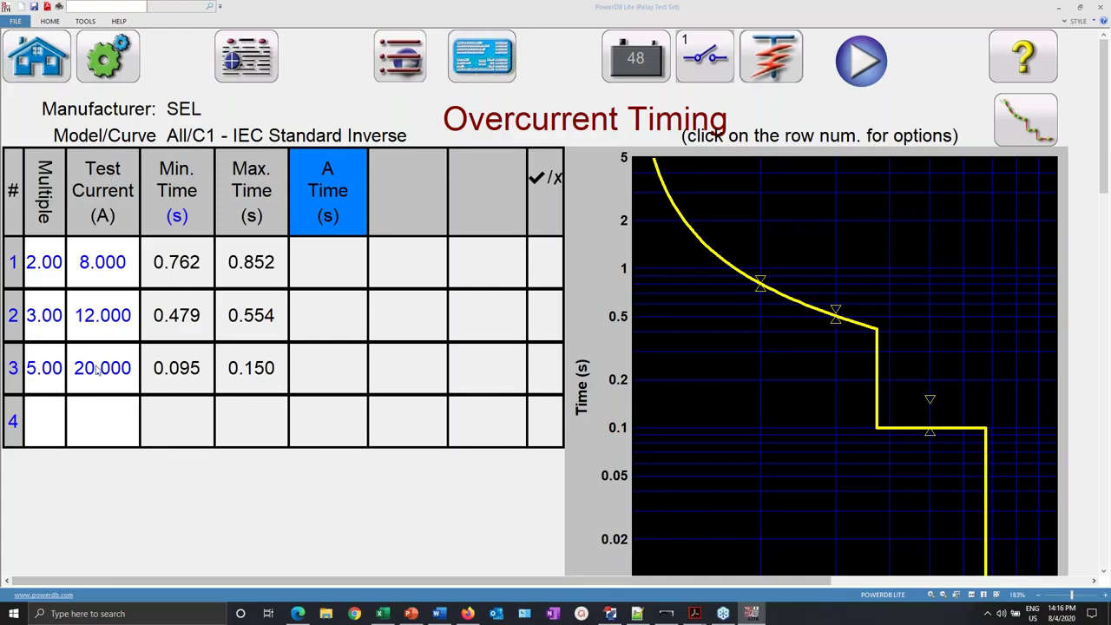
- Add a fourth test point with a 32 A test current to the Overcurrent Timing table
click(611, 614)
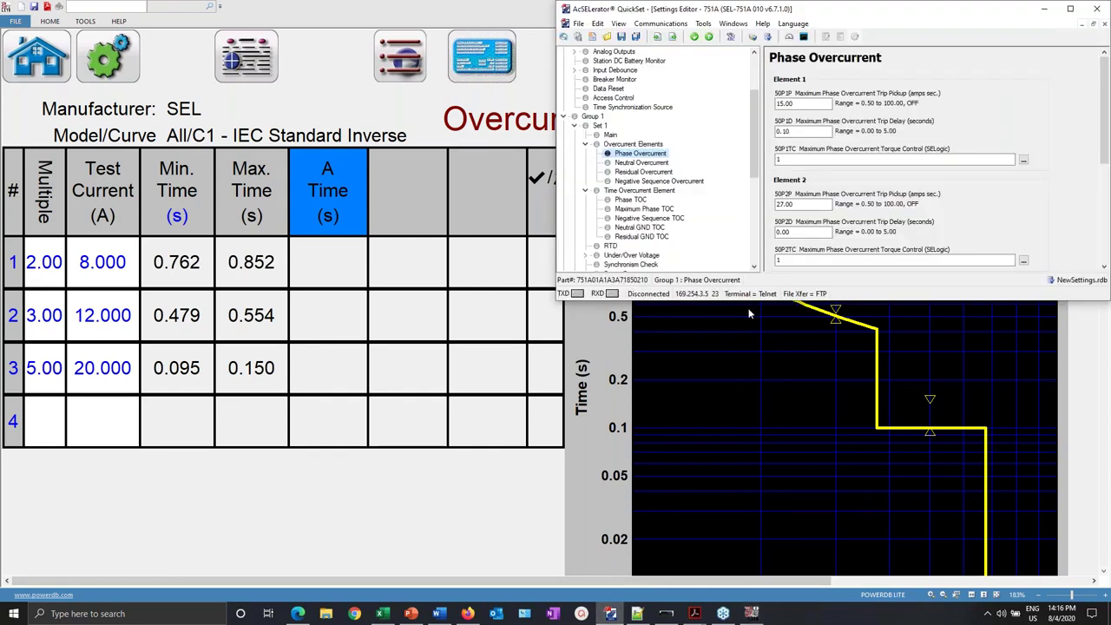
click(103, 408)
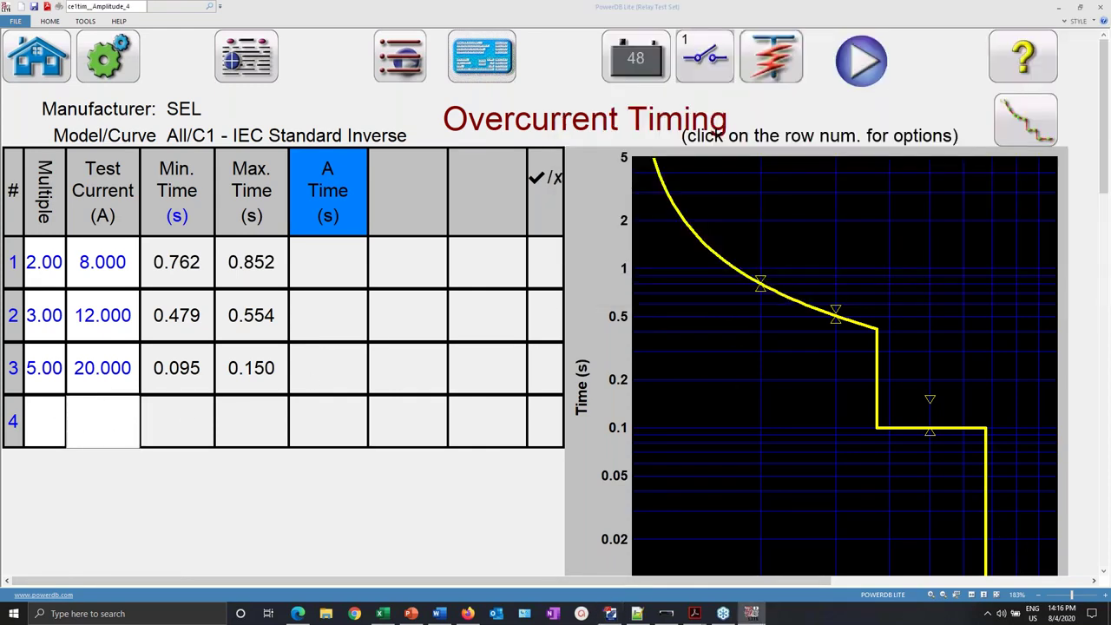
text(32)
key(Return)
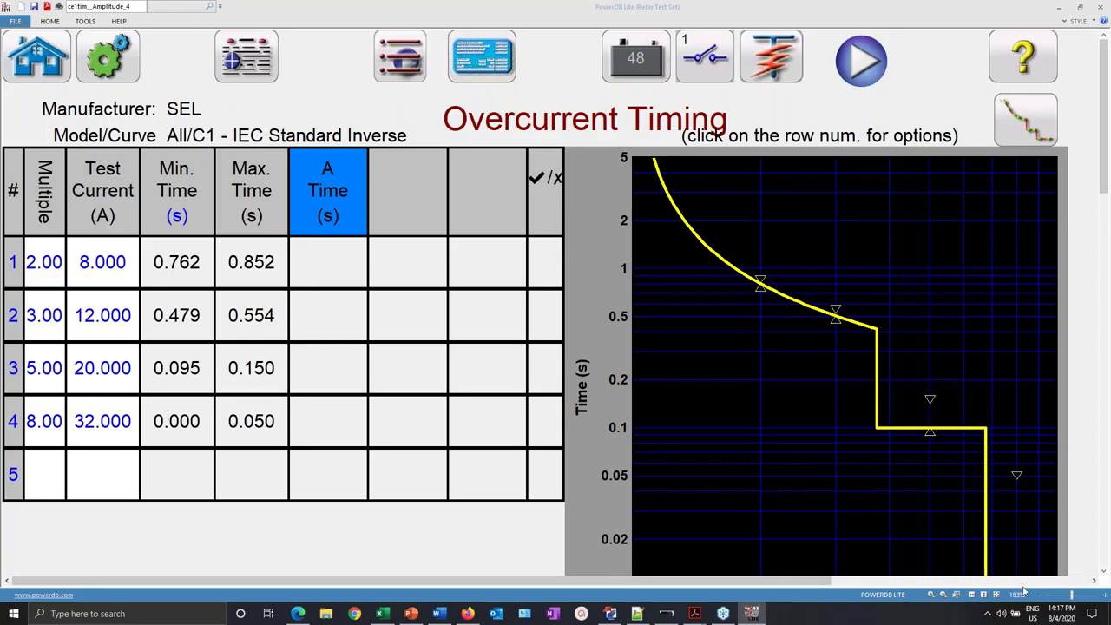
- Set the fourth test point's test current to 45 A in the Overcurrent Timing table
click(611, 608)
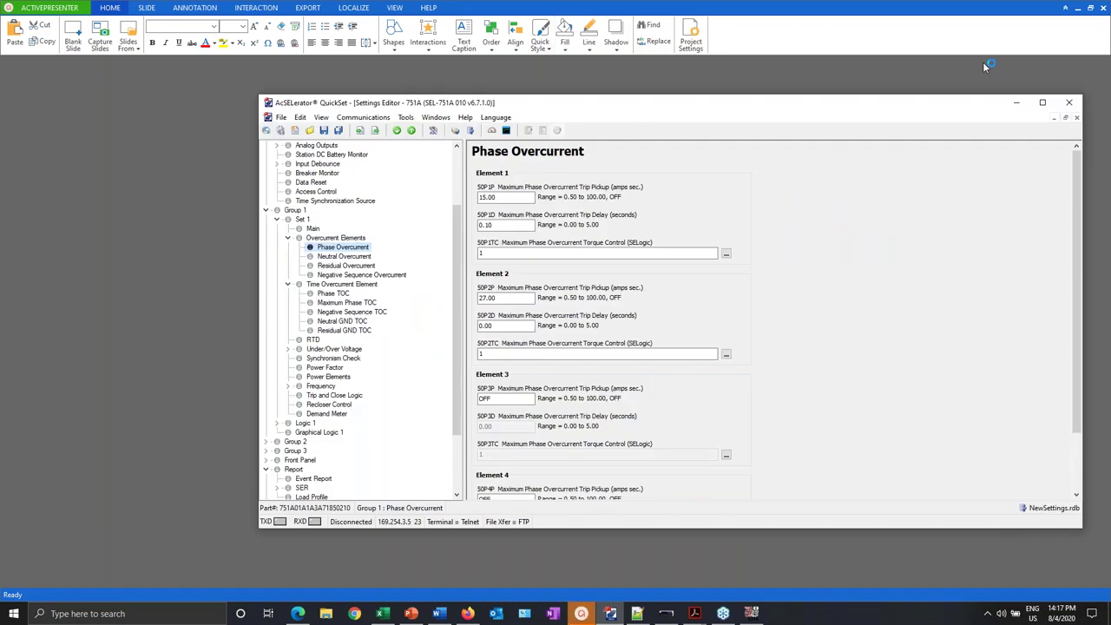
click(1103, 8)
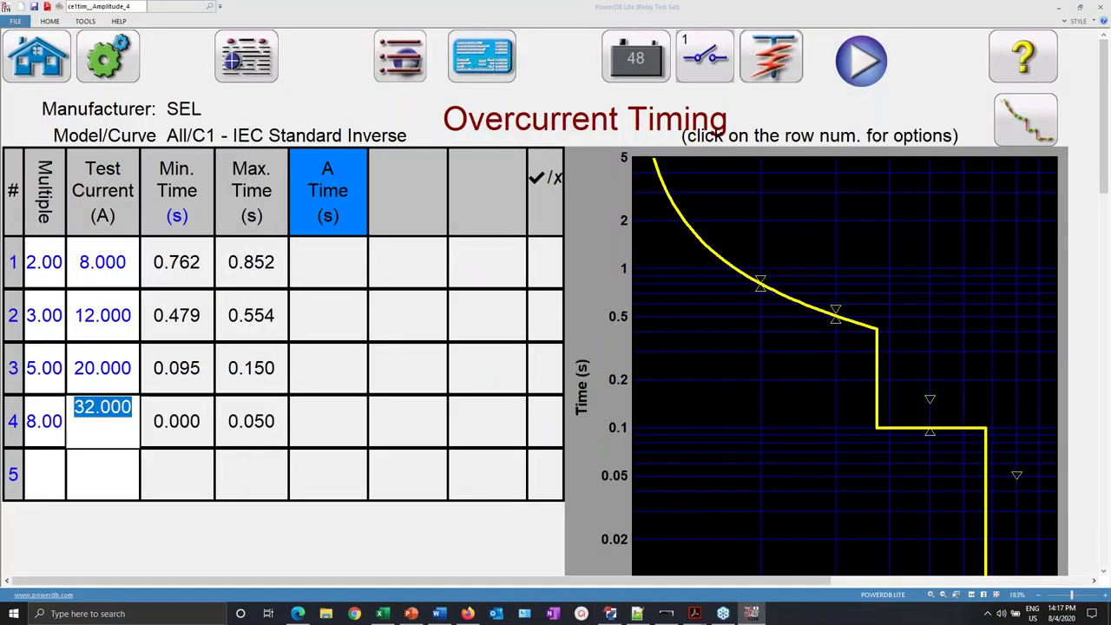
text(45)
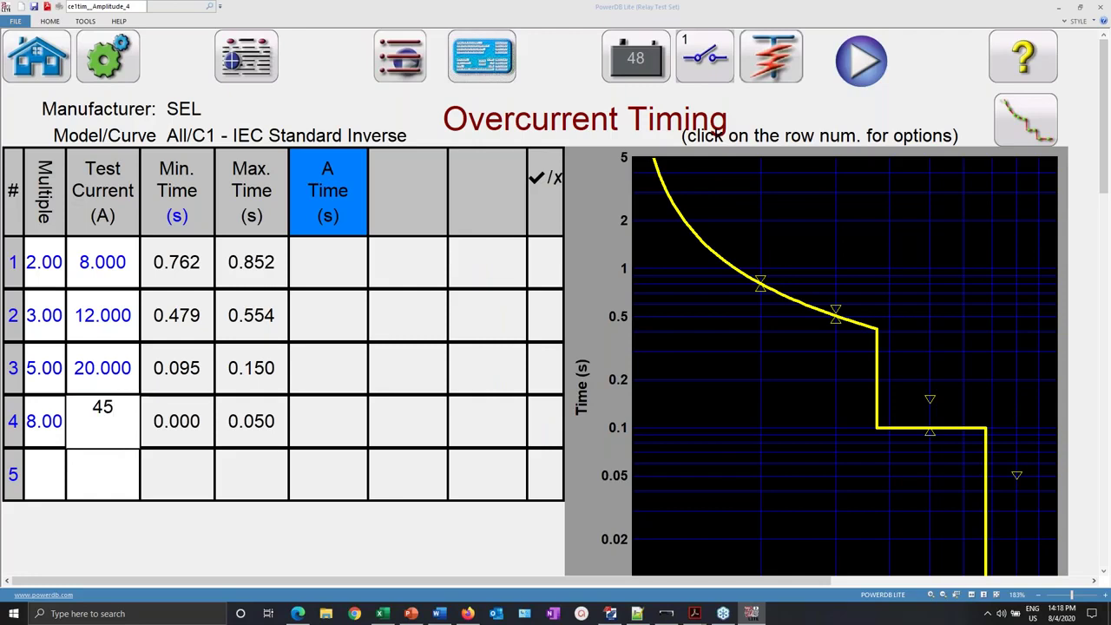
key(Return)
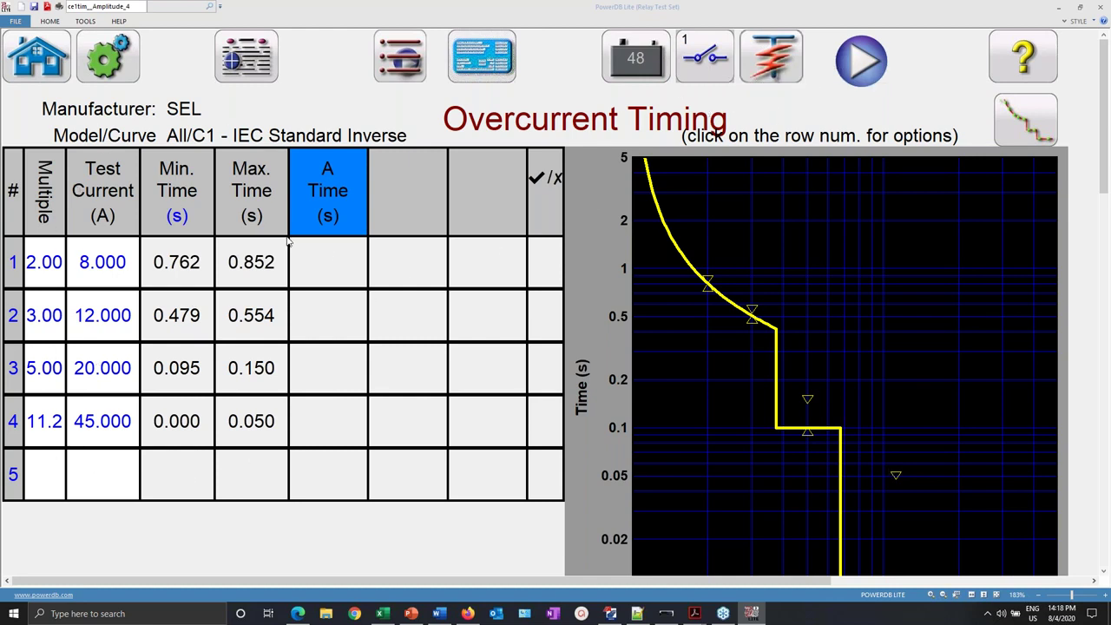
- Run the overcurrent timing test using input 1 with its existing contact settings, and add the results to the report
click(705, 58)
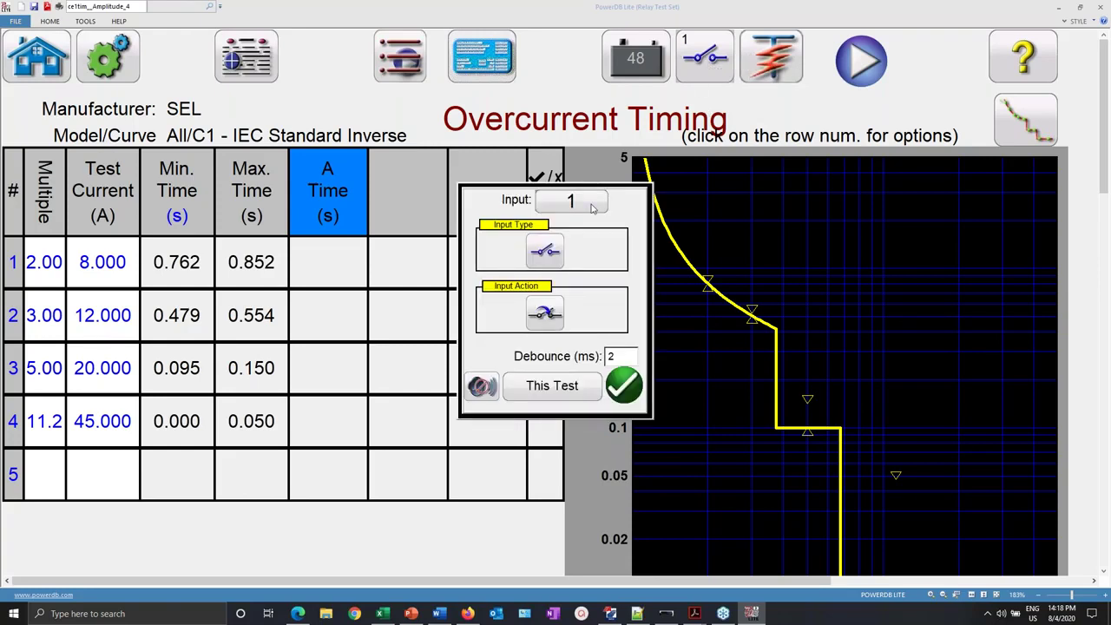
click(624, 387)
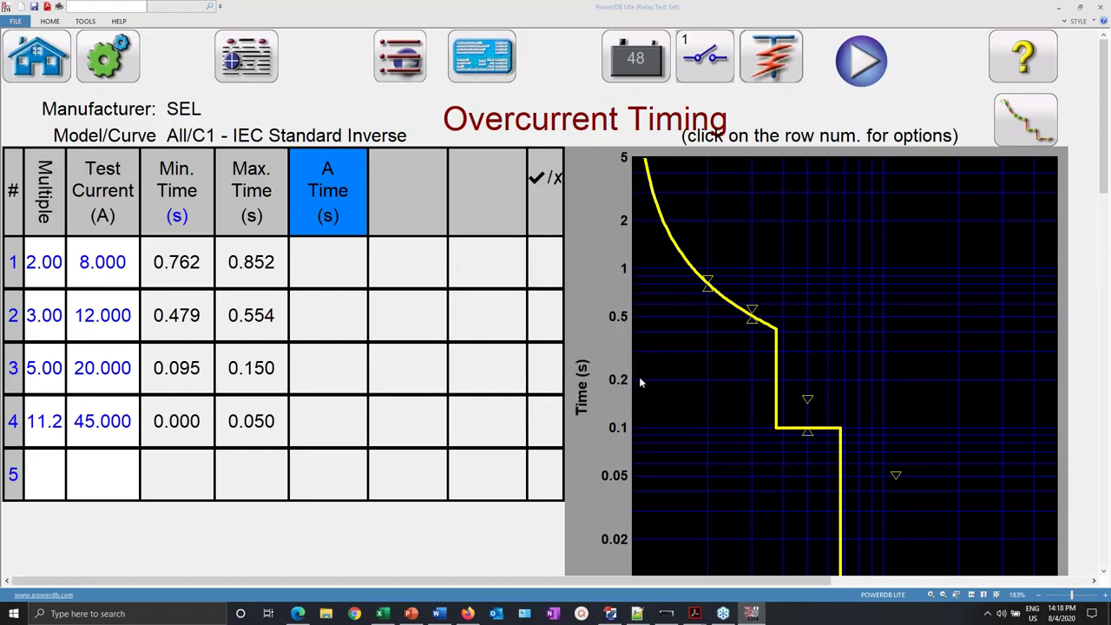
click(861, 59)
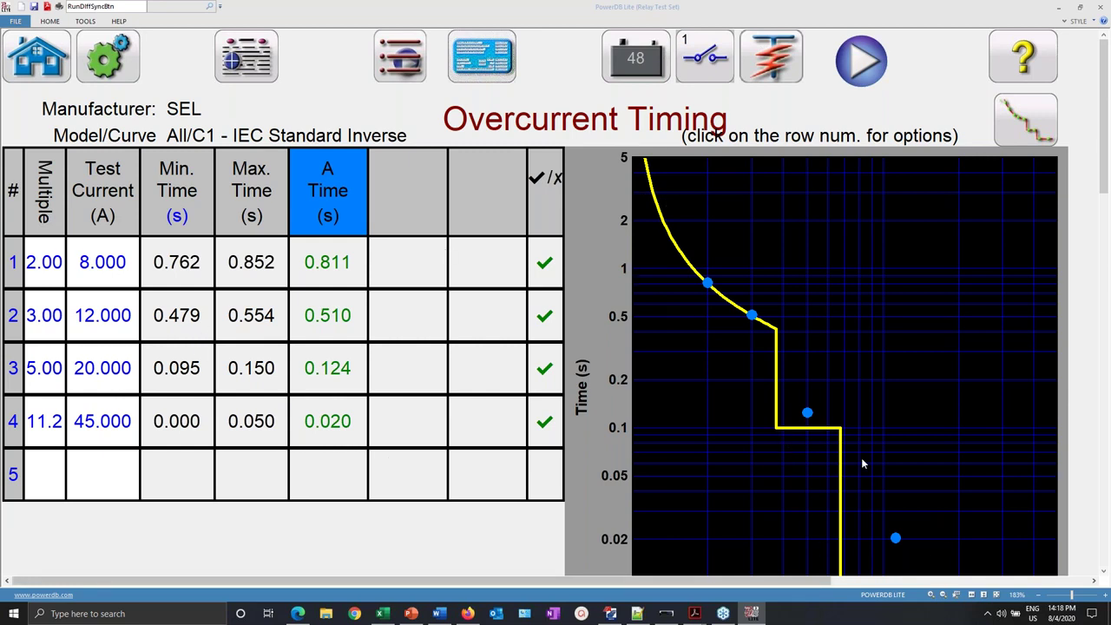
click(247, 60)
click(248, 21)
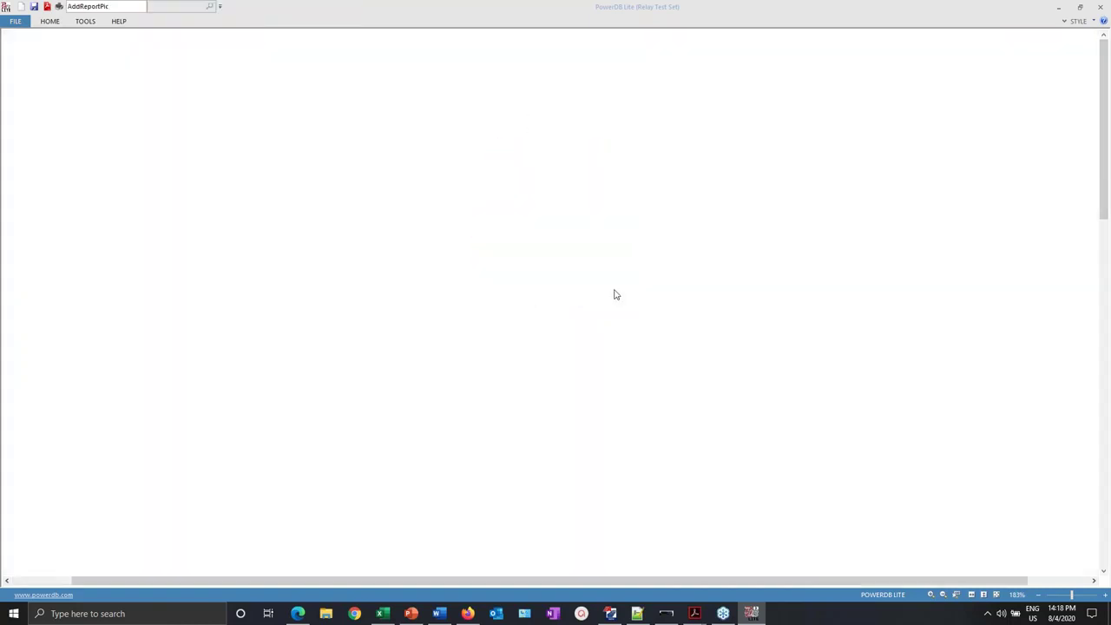
- Review the report's test list, overcurrent settings, timing results and curve plot, then bring up the relay's Phase Overcurrent settings in AcSELerator QuickSet
scroll(667, 290, down, 5)
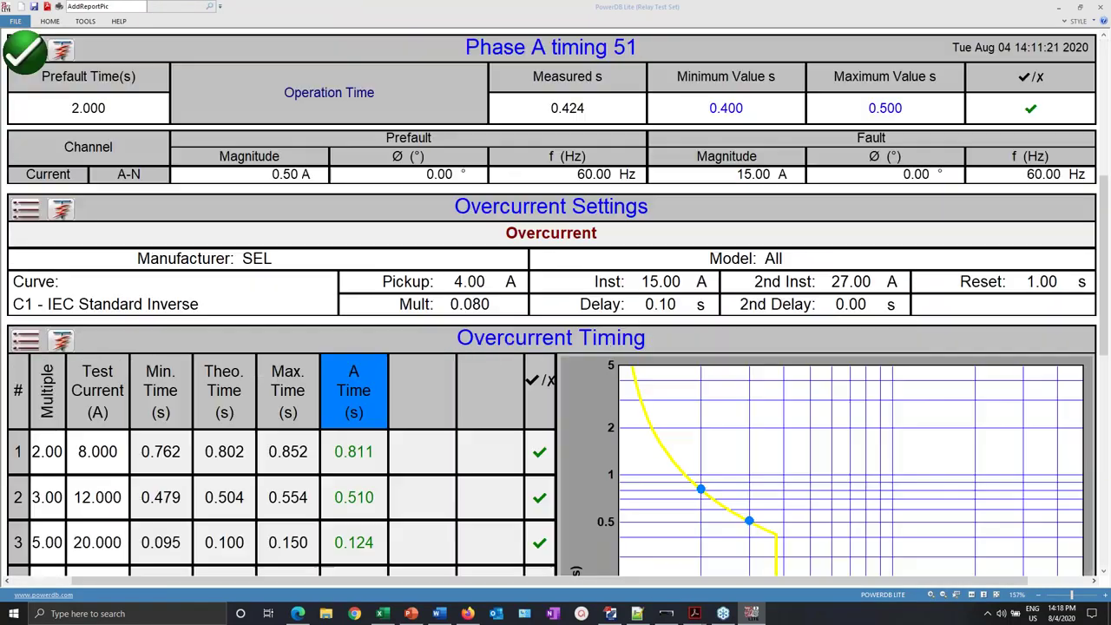
scroll(668, 290, down, 3)
scroll(66, 341, up, 8)
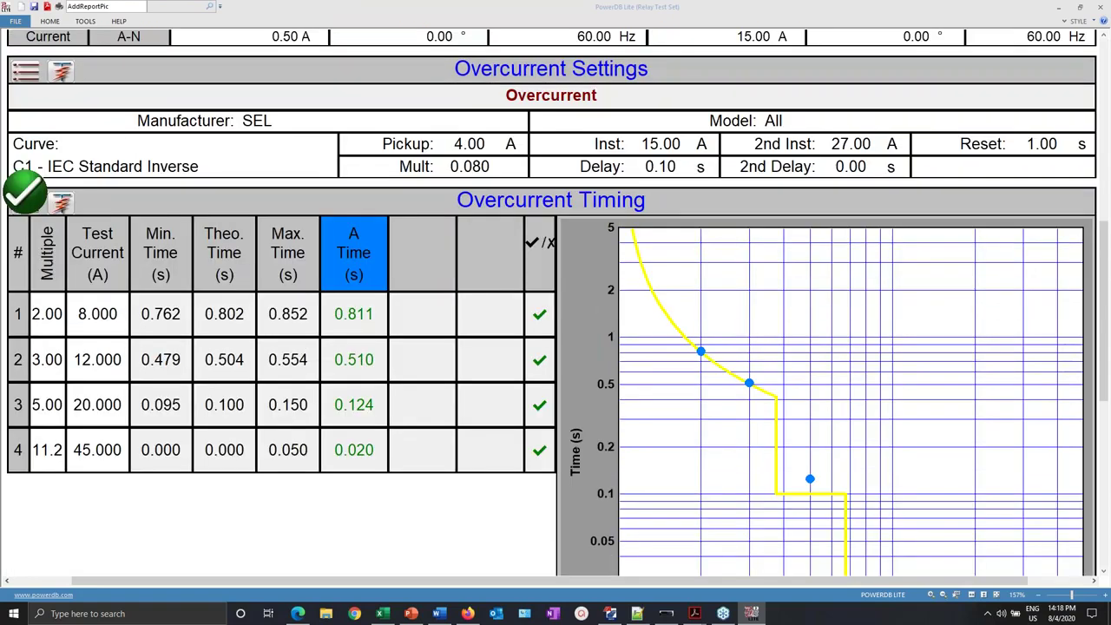
scroll(66, 340, down, 5)
click(65, 340)
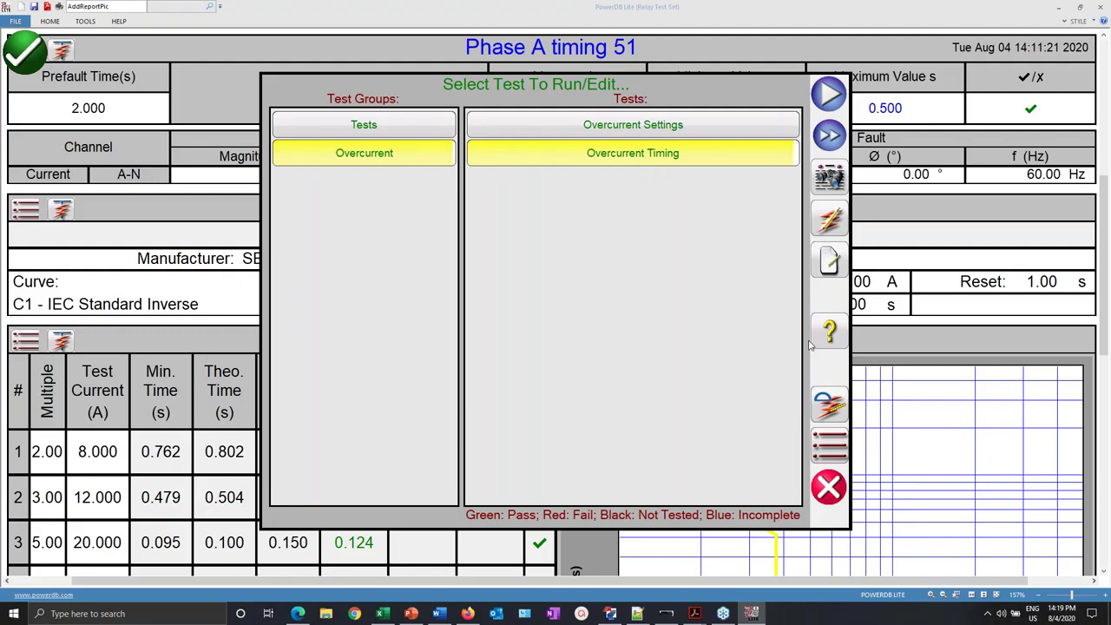
click(829, 488)
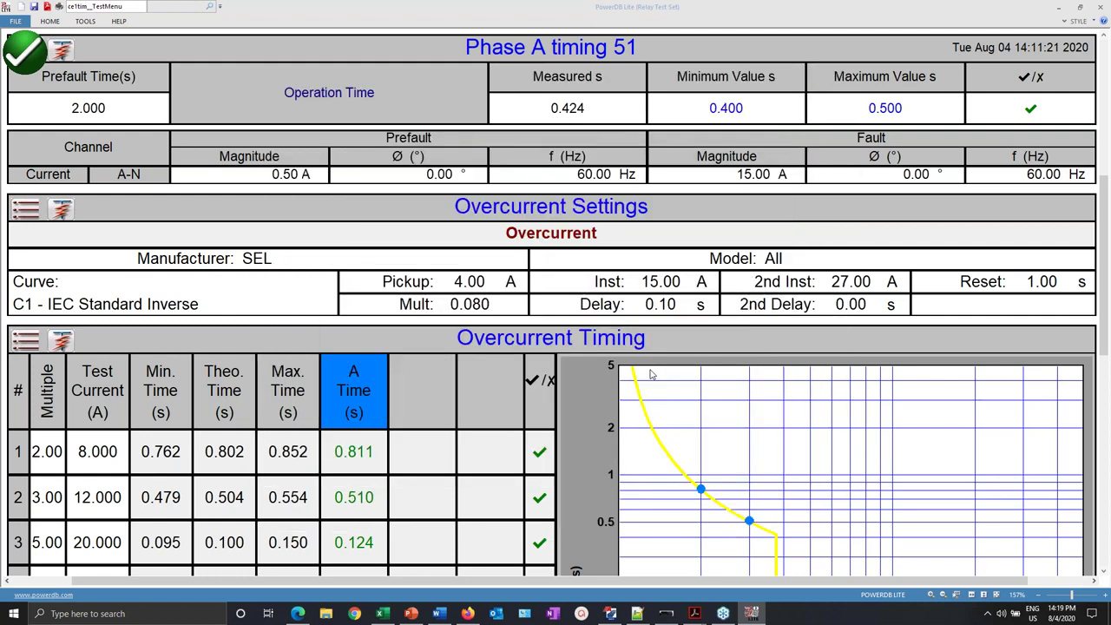
scroll(653, 373, down, 3)
scroll(952, 537, down, 2)
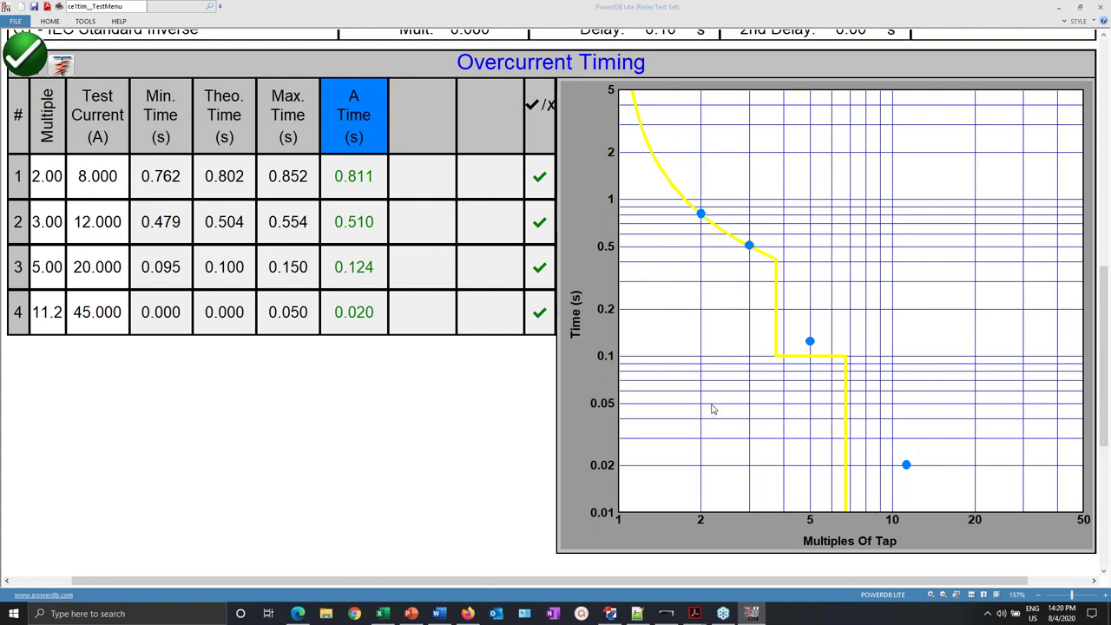
scroll(712, 409, up, 5)
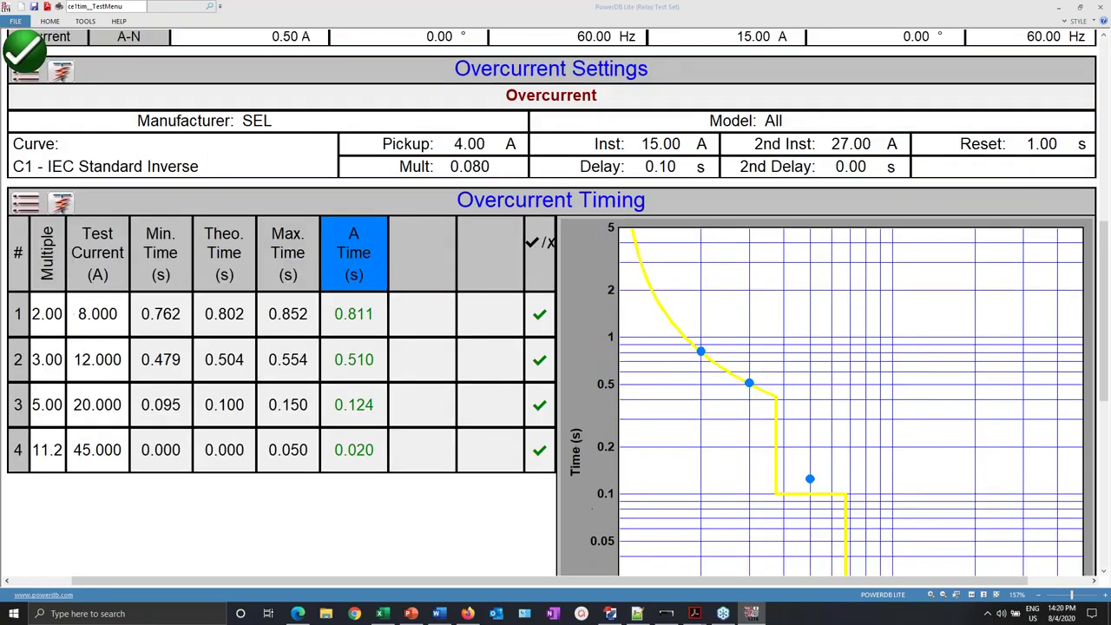
scroll(712, 409, up, 6)
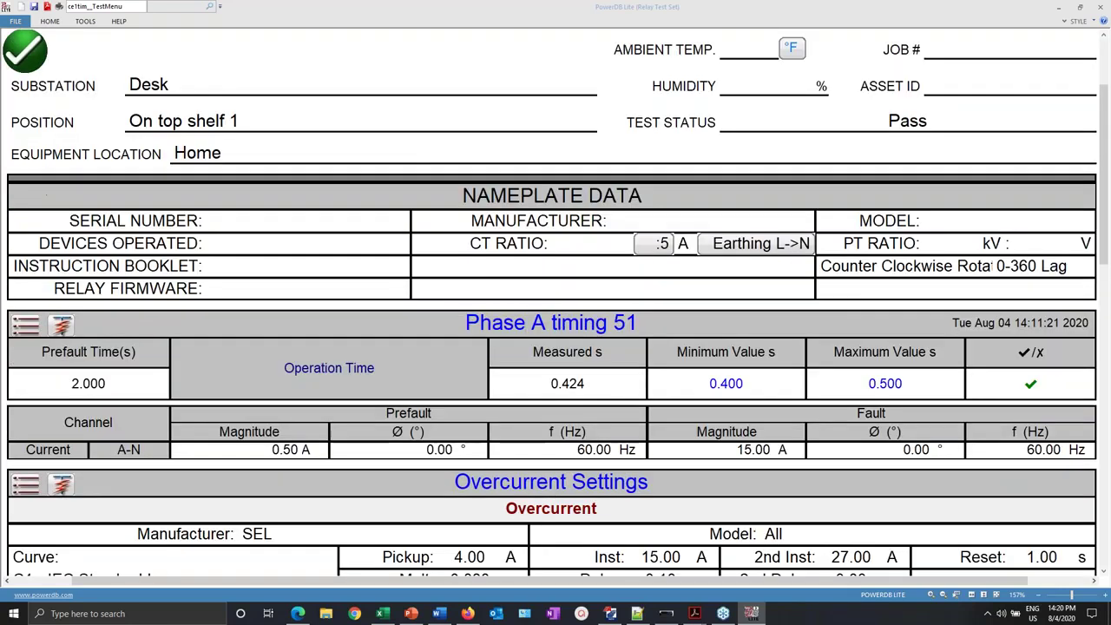
scroll(700, 423, down, 10)
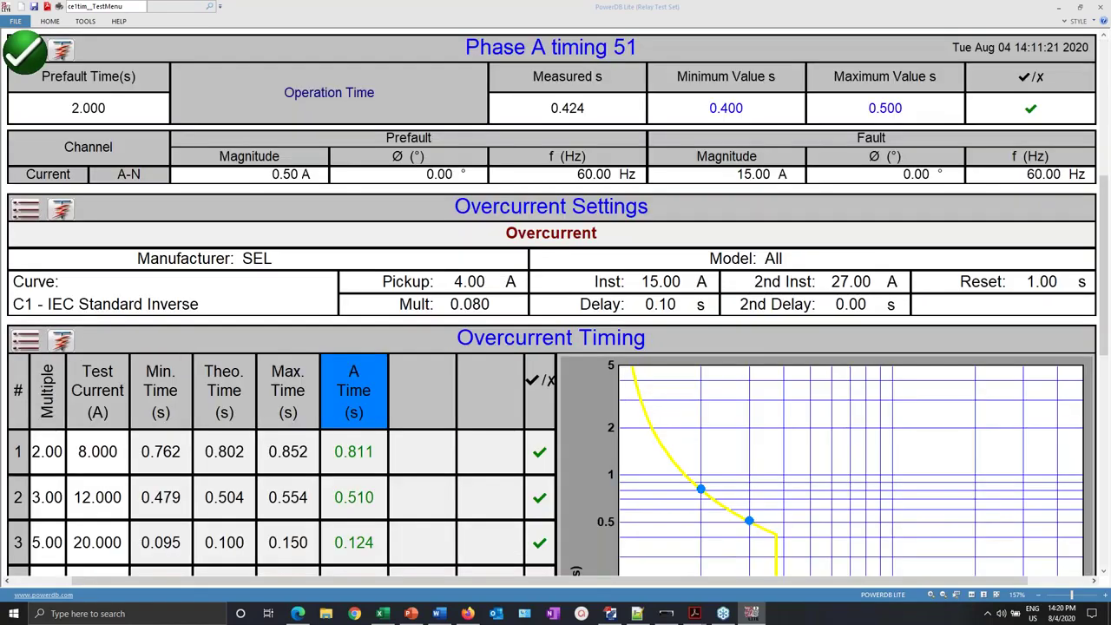
click(611, 613)
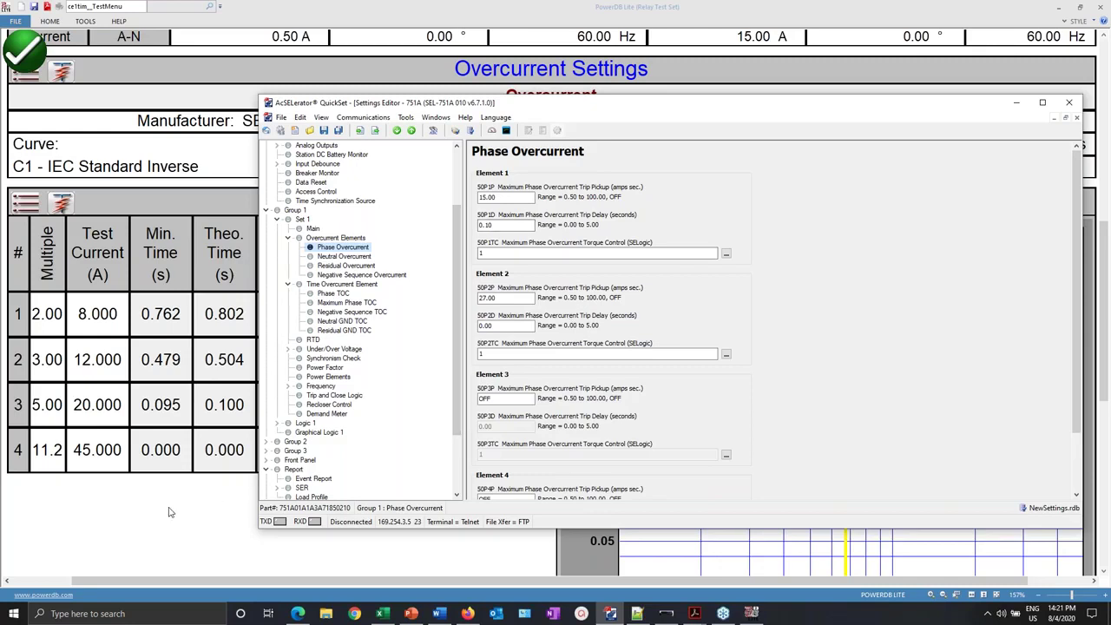
- Return from the relay test report to the SMRT home screen in PowerDB Lite and bring up the relay settings page
click(119, 492)
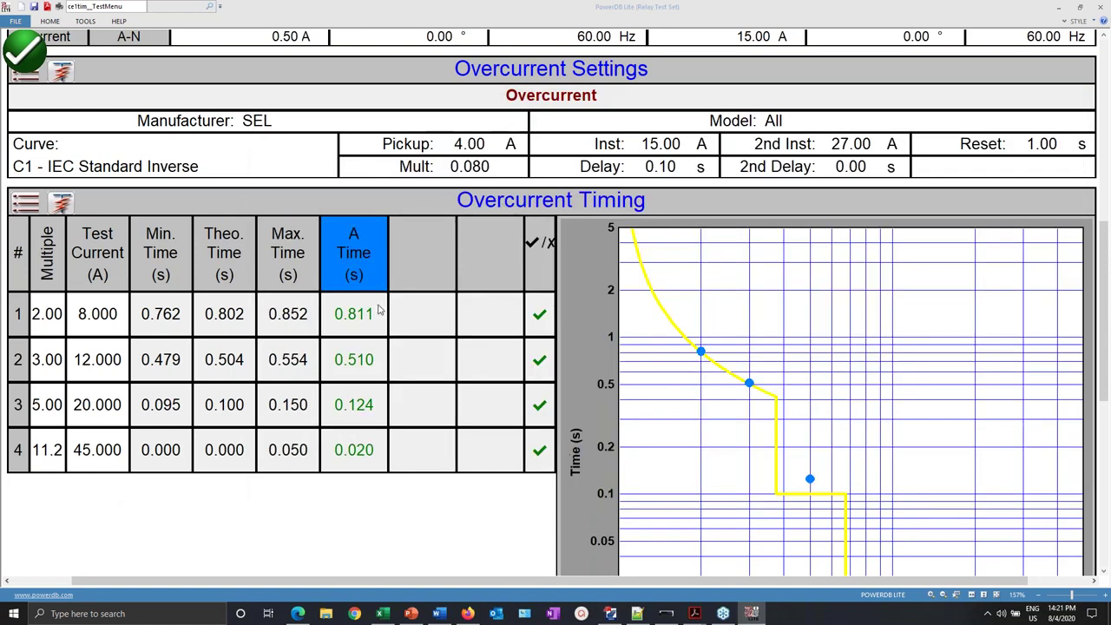
scroll(24, 187, up, 5)
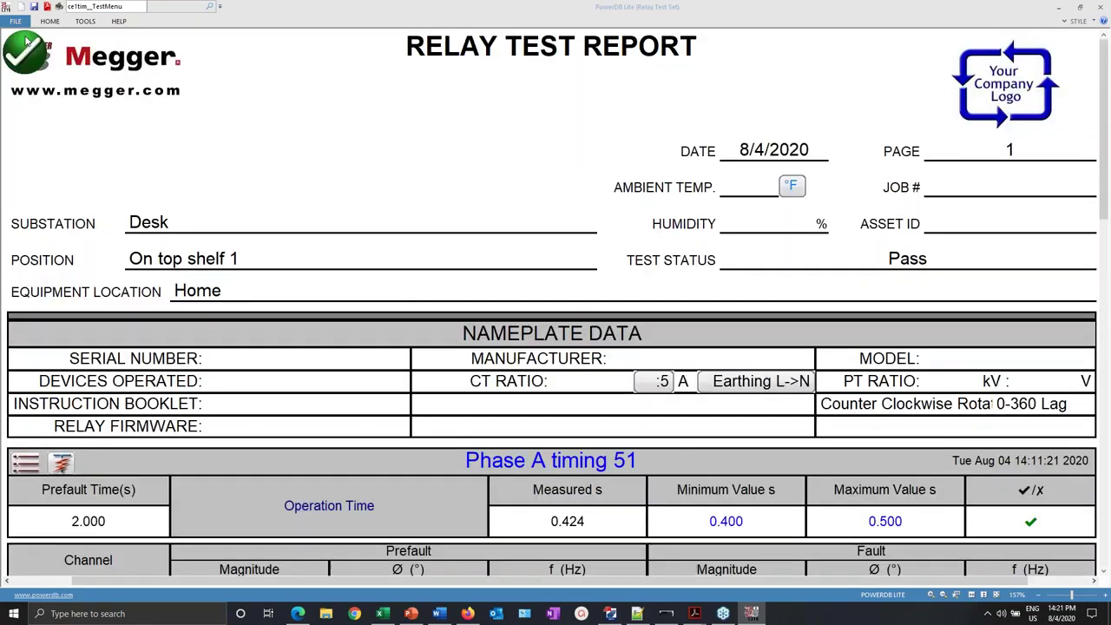
click(27, 48)
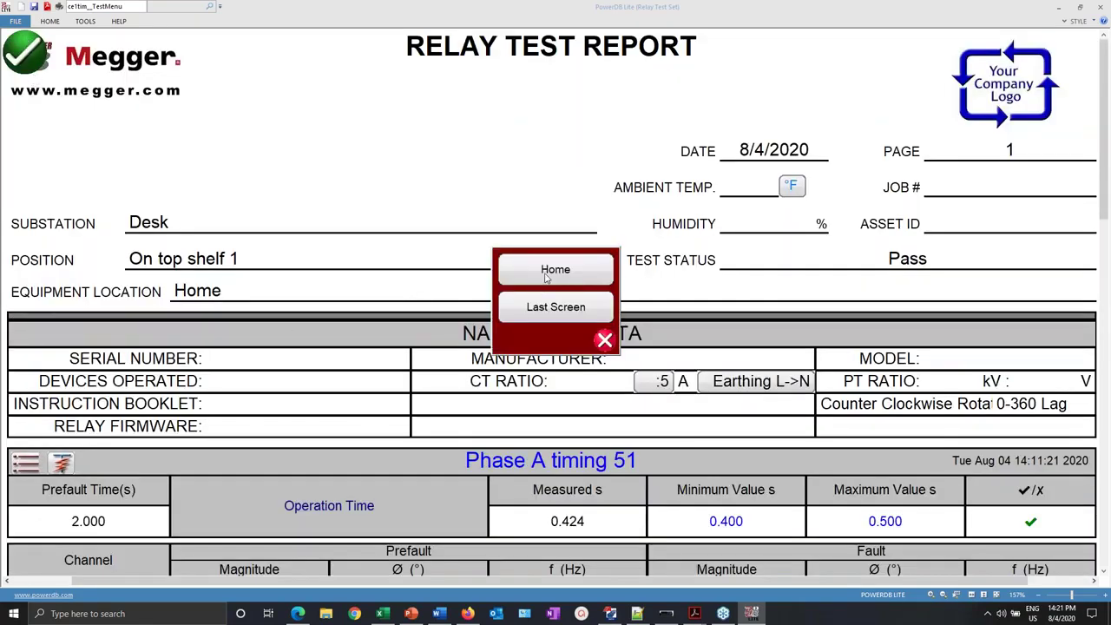
click(547, 271)
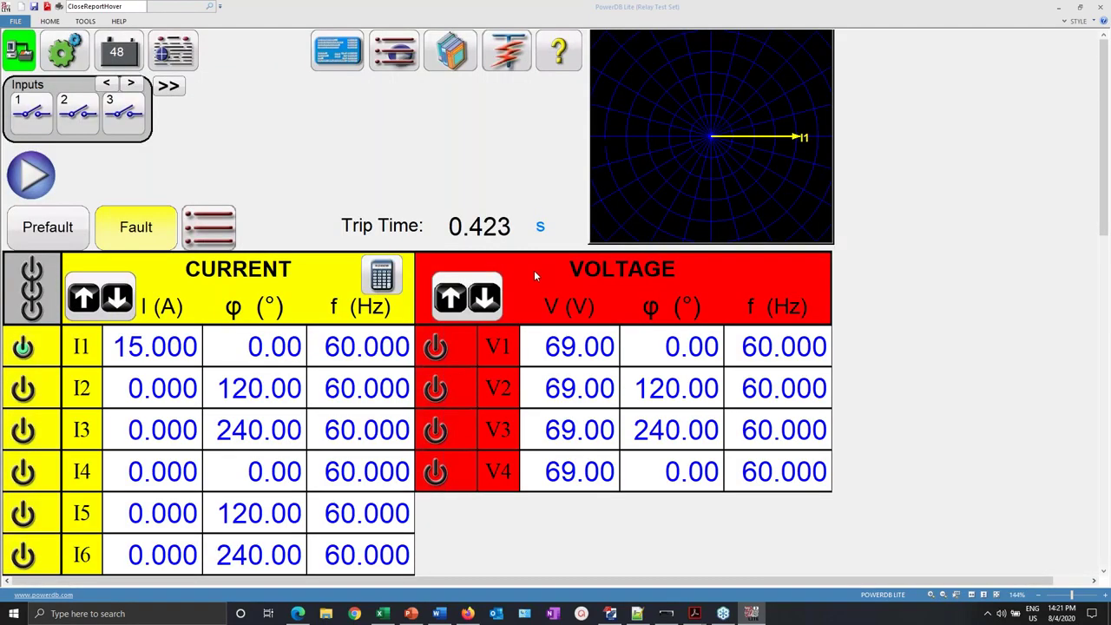
click(338, 51)
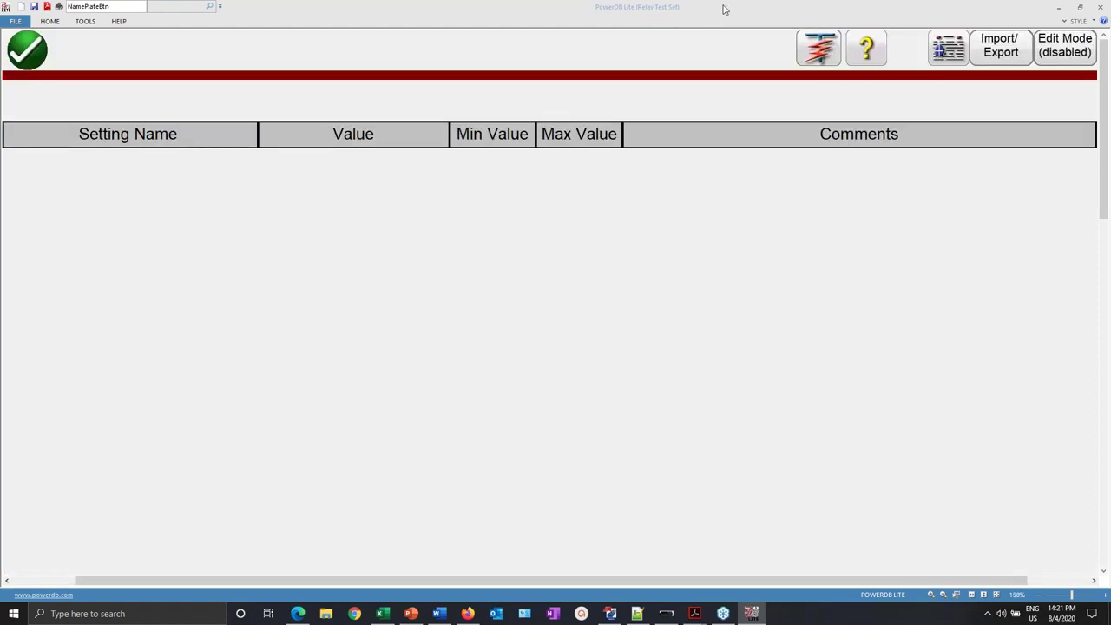
mouse_move(725, 13)
mouse_down()
mouse_move(709, 127)
mouse_move(731, 121)
mouse_move(729, 153)
mouse_move(734, 6)
mouse_up()
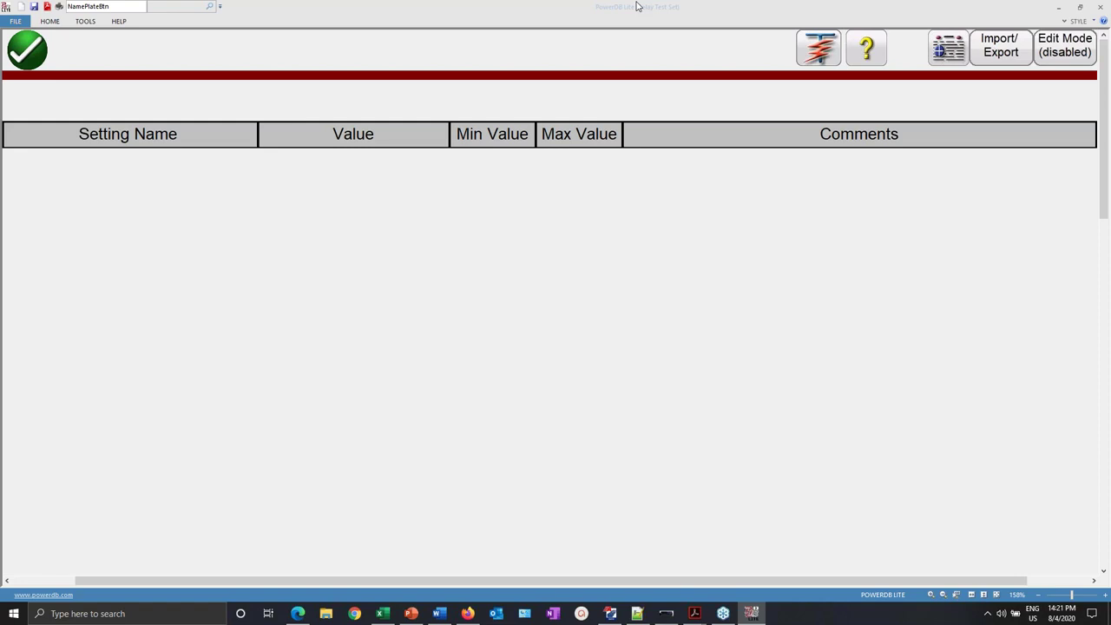
drag(636, 6, 629, 327)
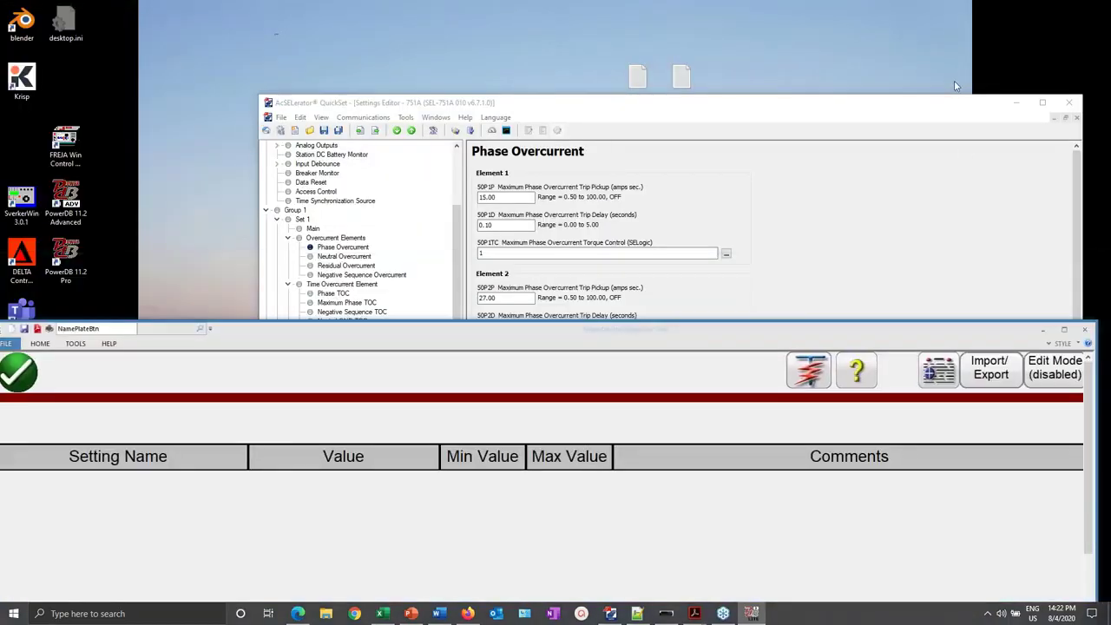
click(954, 102)
drag(954, 102, 941, 243)
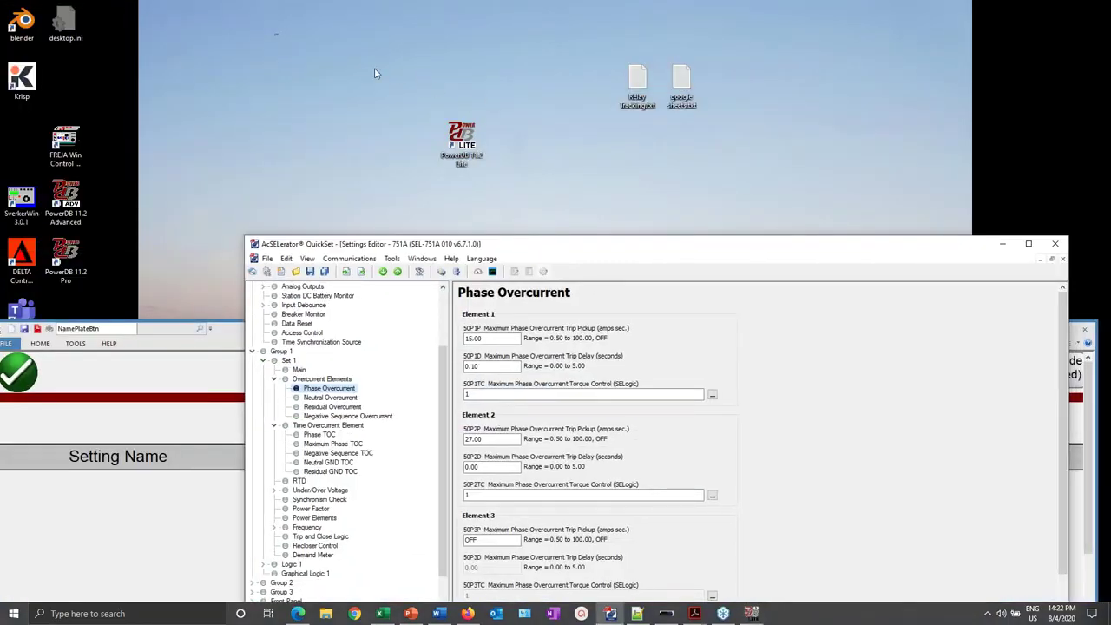
drag(371, 75, 544, 235)
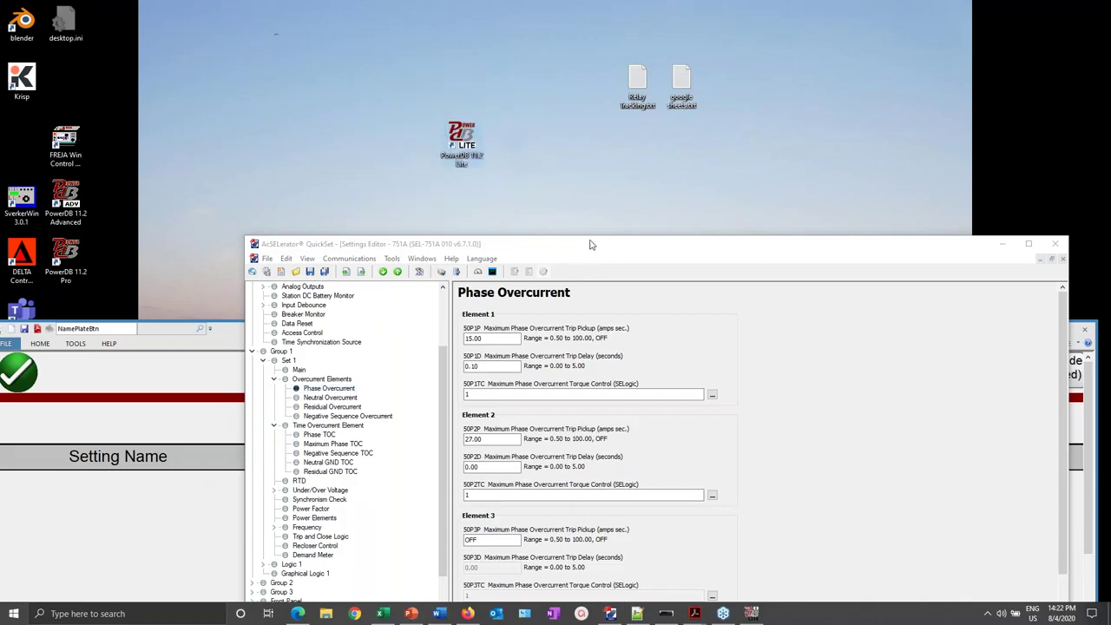
drag(590, 245, 538, 165)
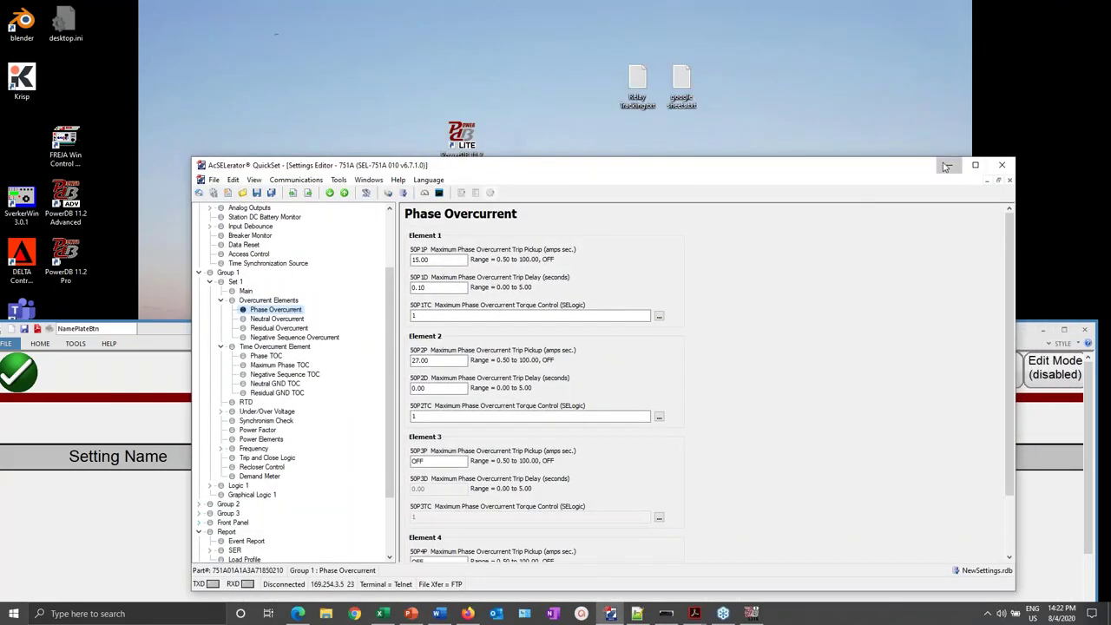
click(948, 164)
drag(688, 335, 702, 9)
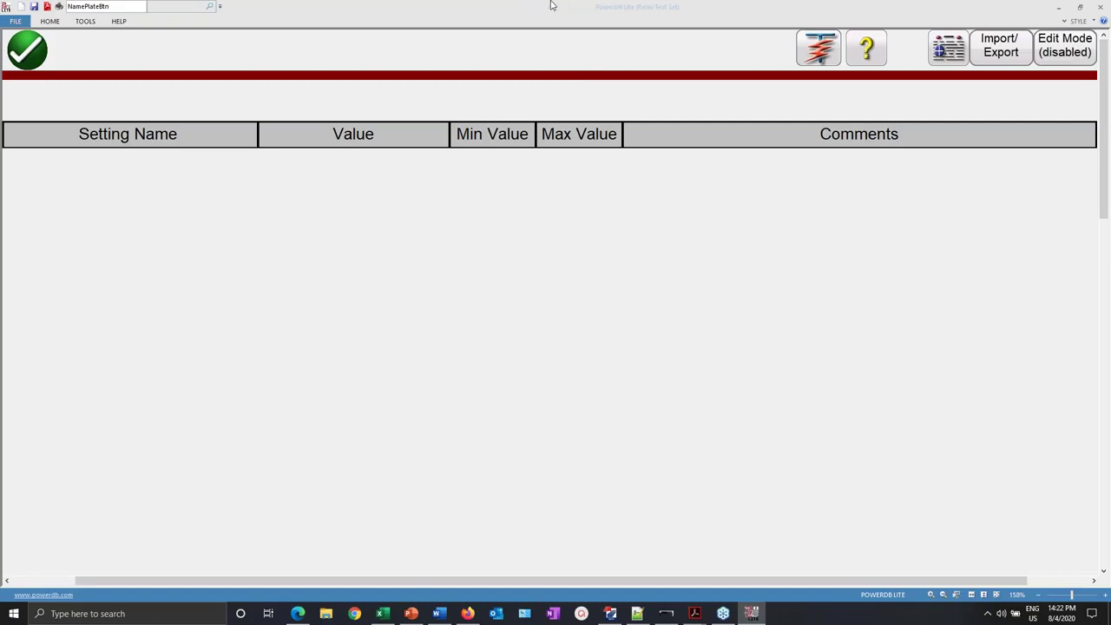
mouse_move(546, 13)
mouse_down()
mouse_move(547, 62)
mouse_move(559, 75)
mouse_move(559, 5)
mouse_up()
click(26, 52)
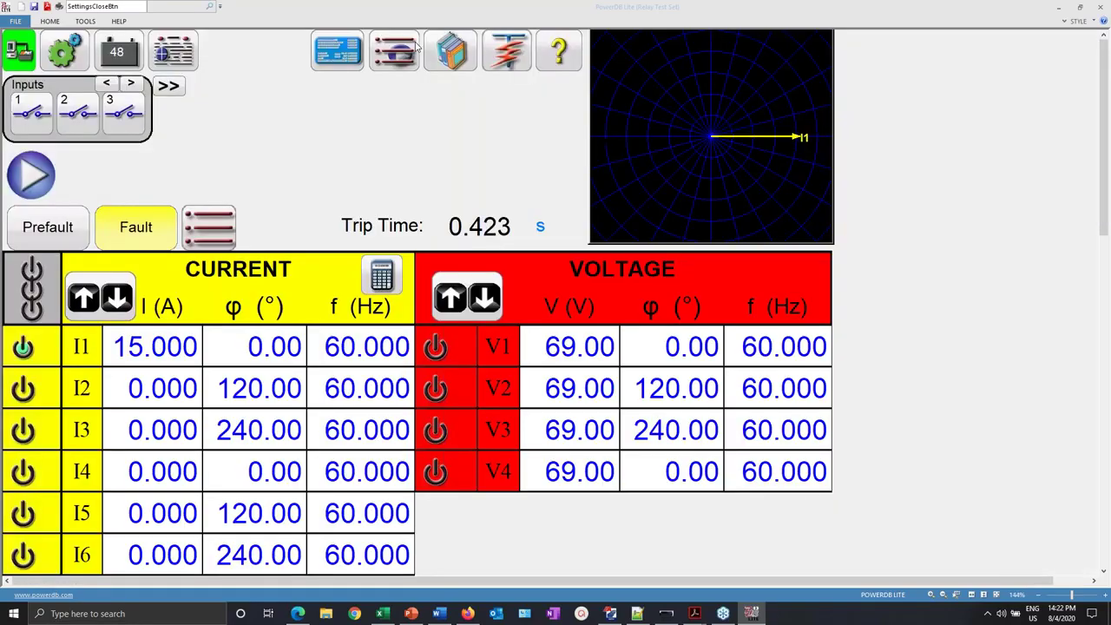
click(336, 54)
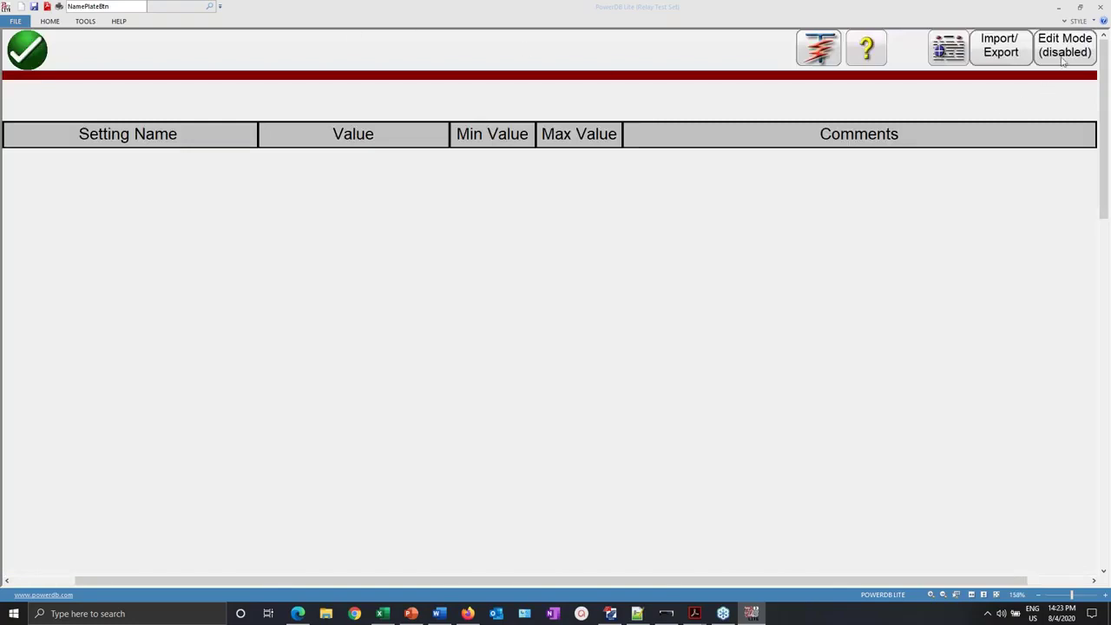
- Enable Edit Mode for the relay settings and bring up the SEL Serial and Modbus import choices
click(1069, 47)
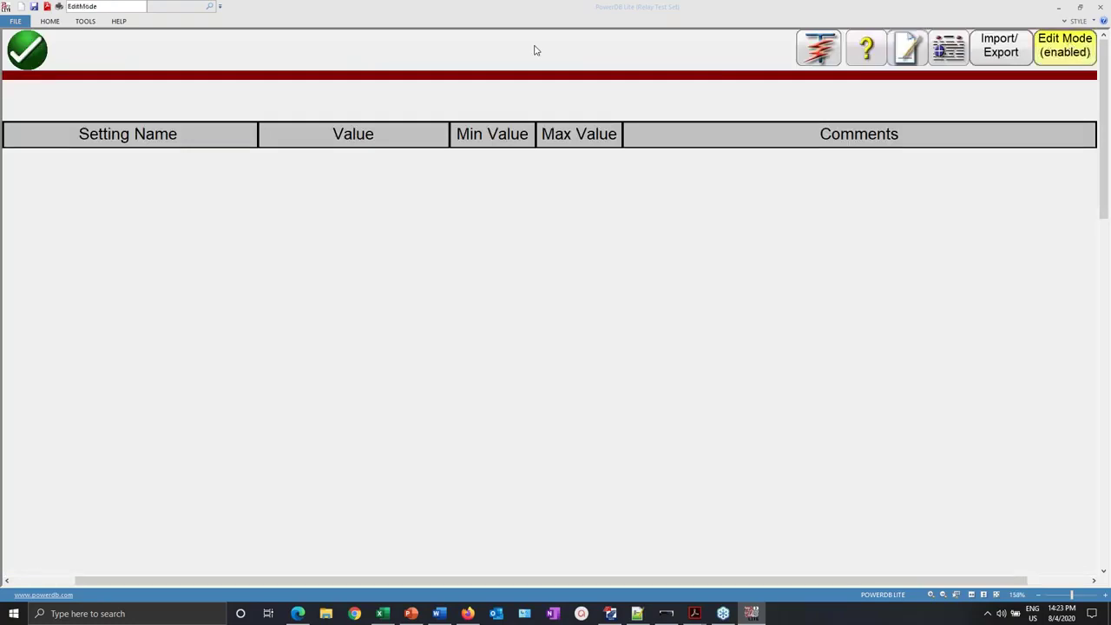
click(985, 58)
click(865, 17)
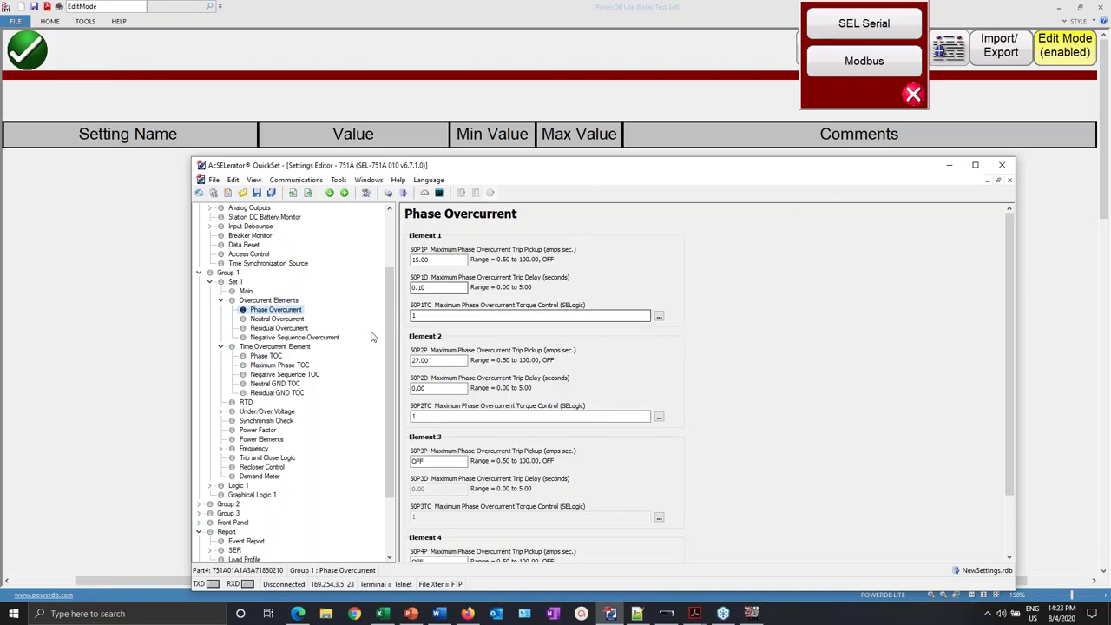
- Examine the 751A's network communication parameters in AcSELerator QuickSet, then return to the PowerDB import choices
scroll(398, 297, up, 2)
scroll(398, 297, up, 2)
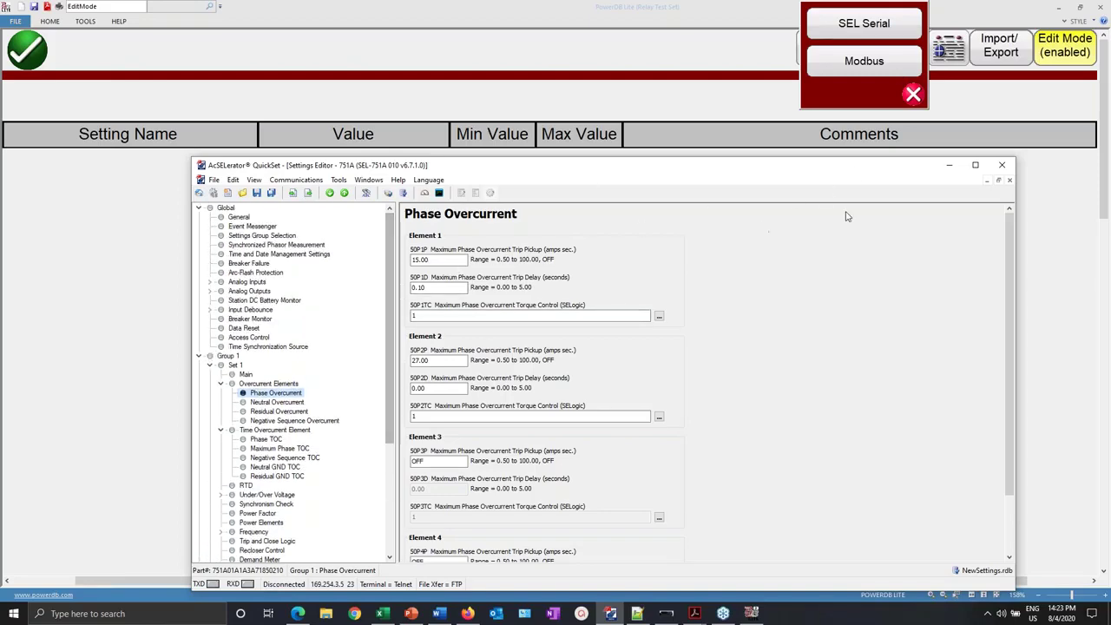
click(316, 183)
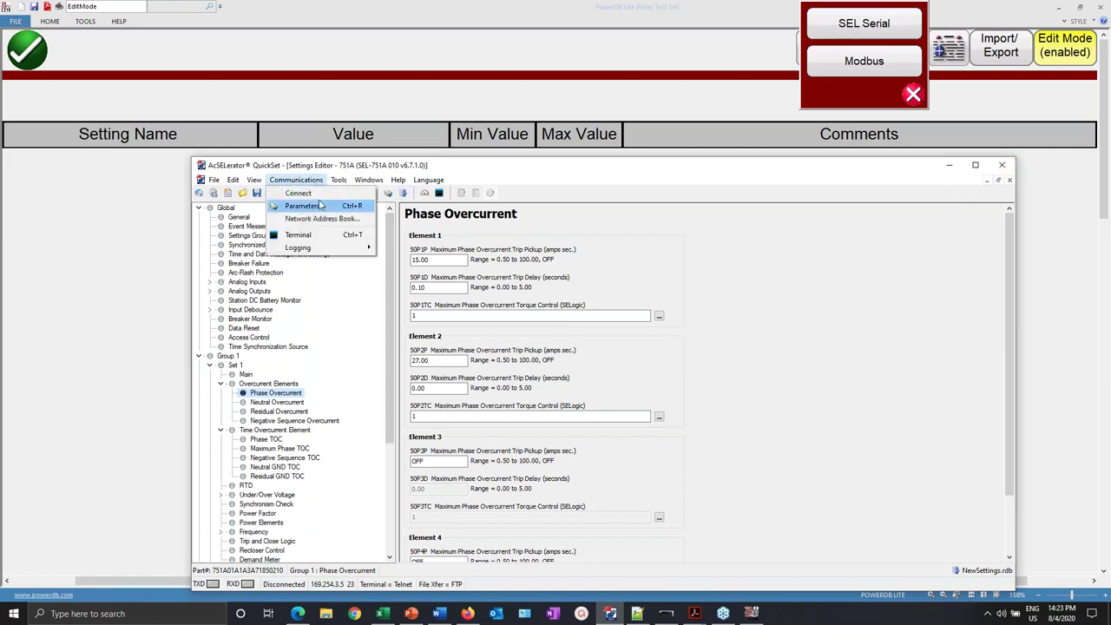
click(320, 206)
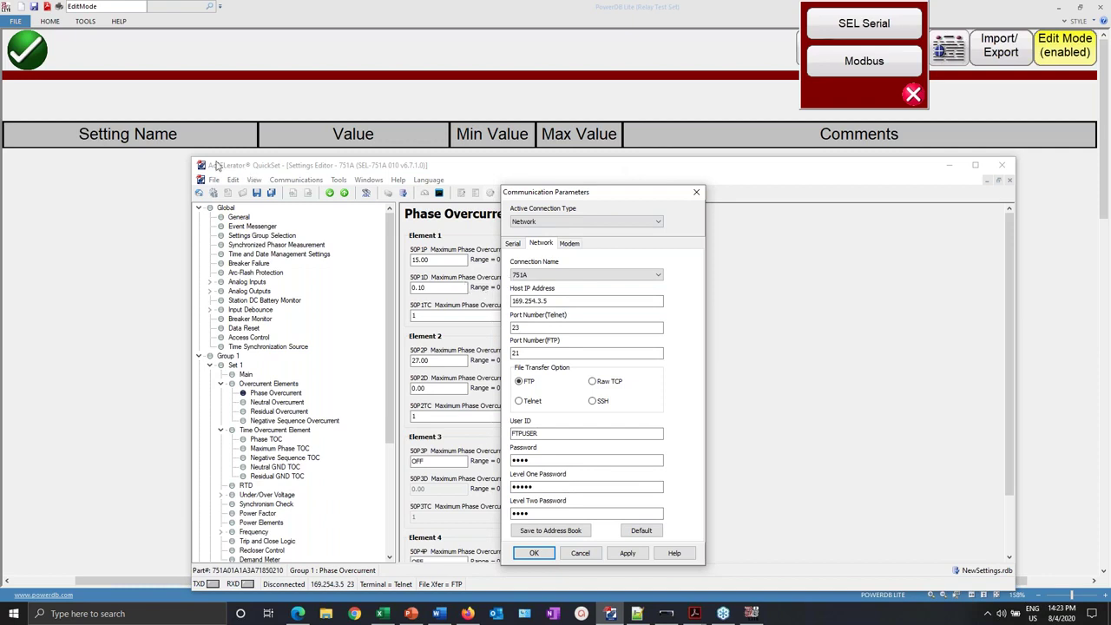
click(699, 193)
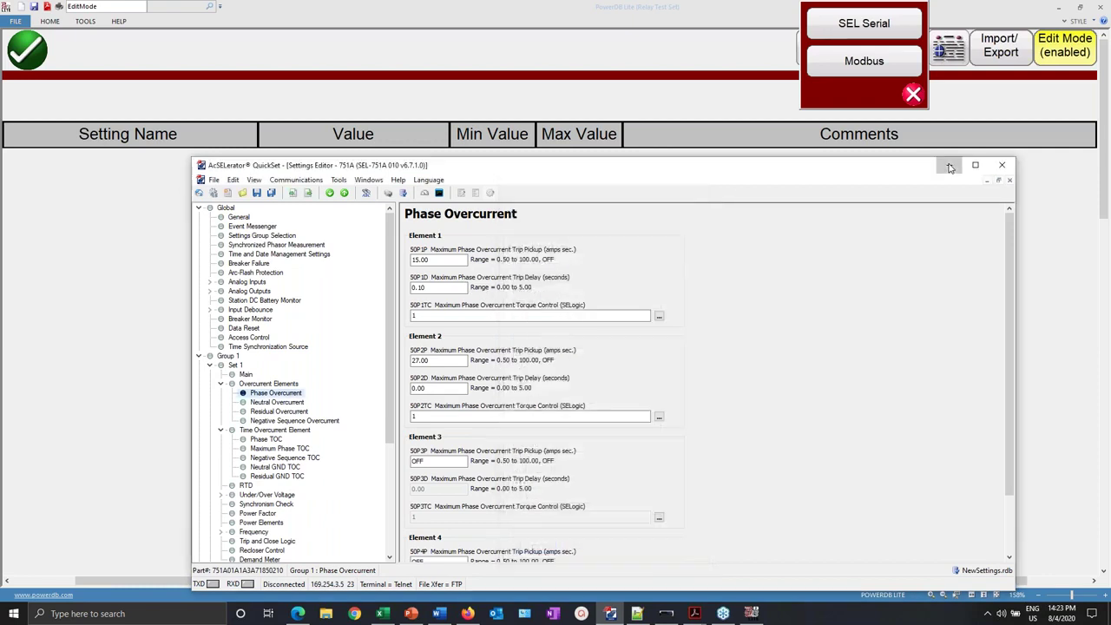
click(951, 169)
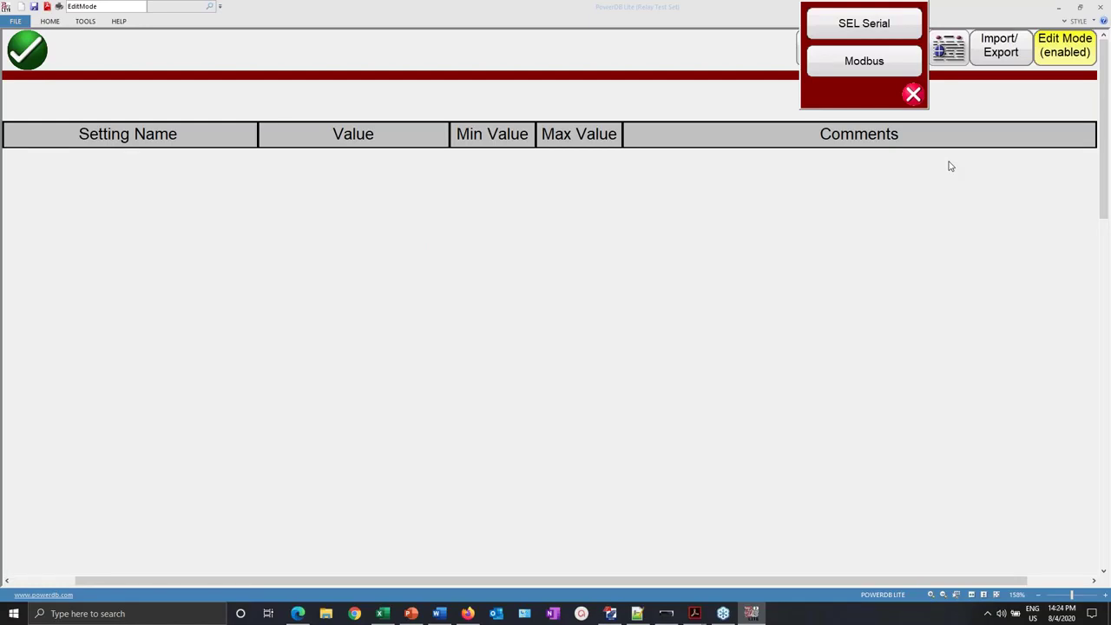
- Choose SEL Serial for the import and check the SEL USB to UART Bridge COM ports in Windows Device Manager
click(875, 26)
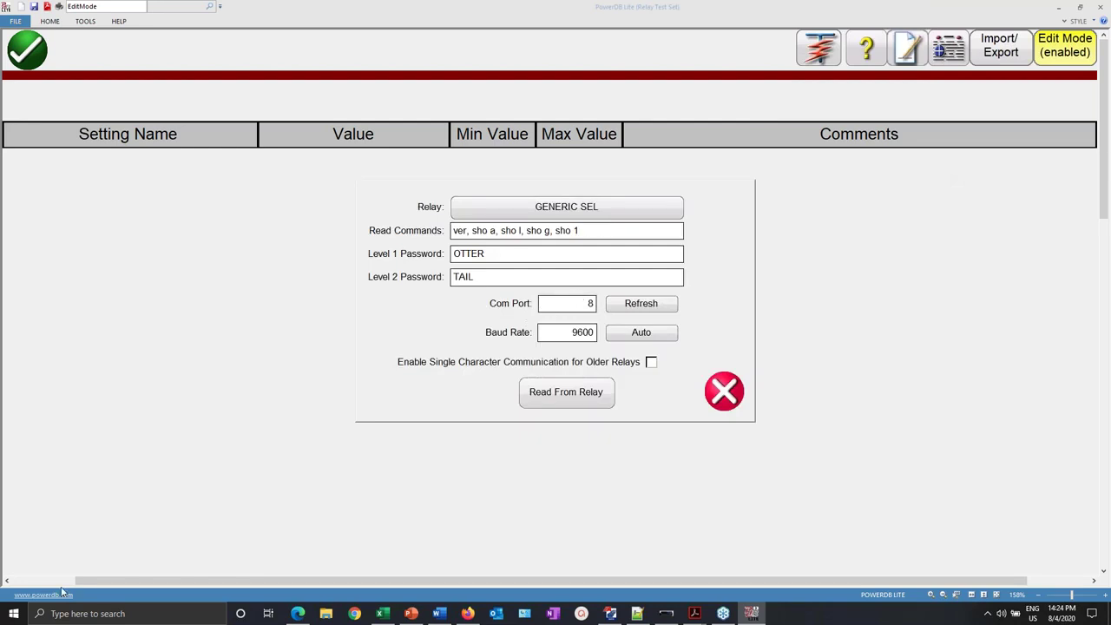
click(84, 613)
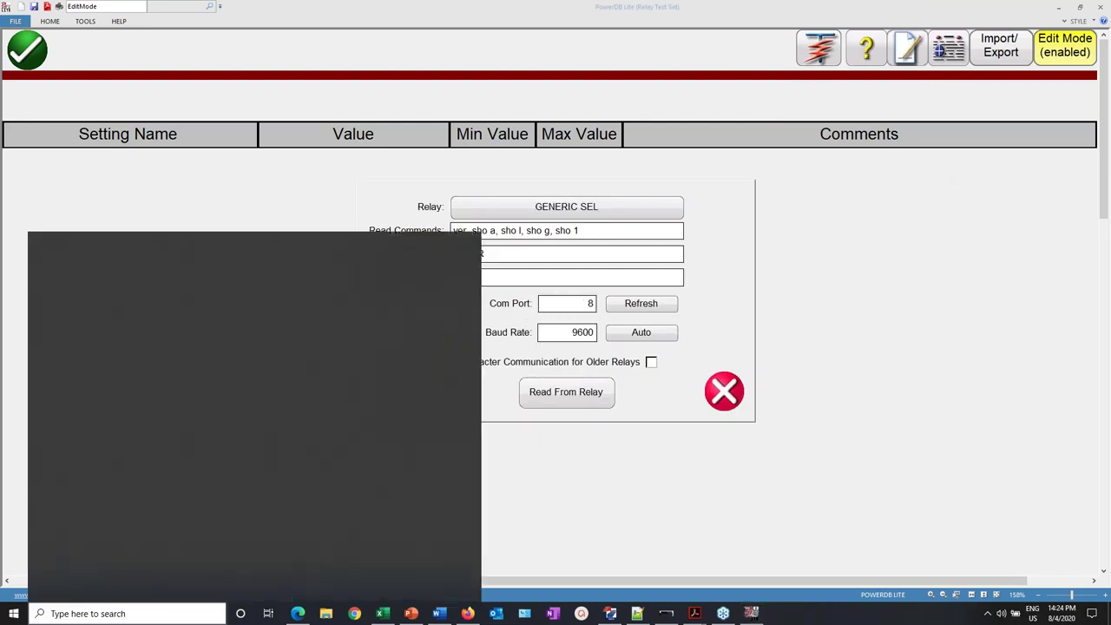
text(device manager)
click(121, 290)
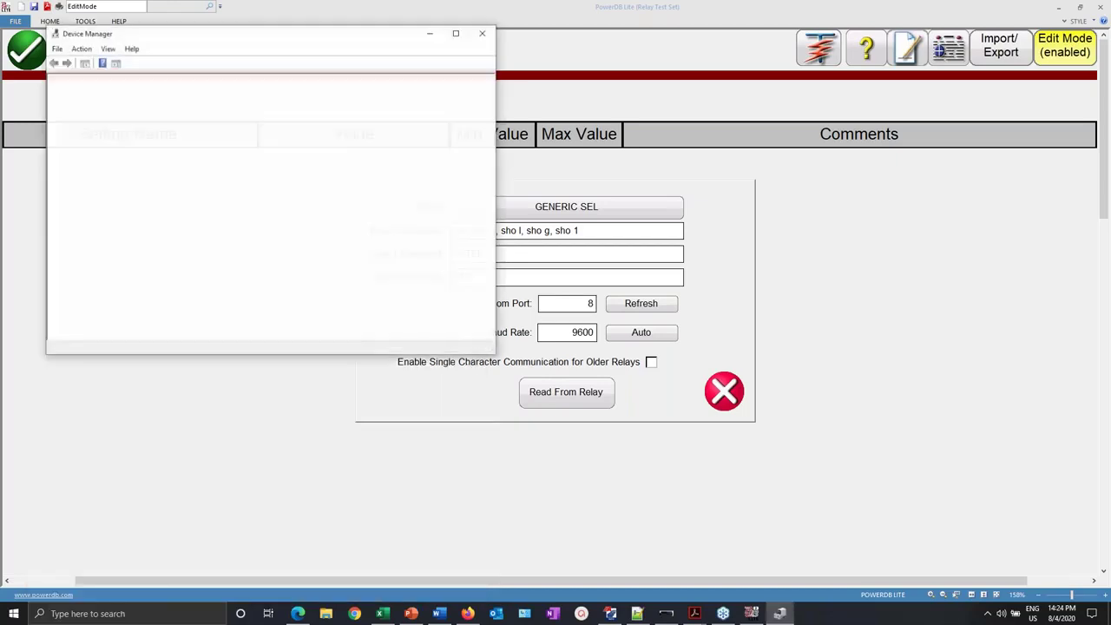
double_click(122, 266)
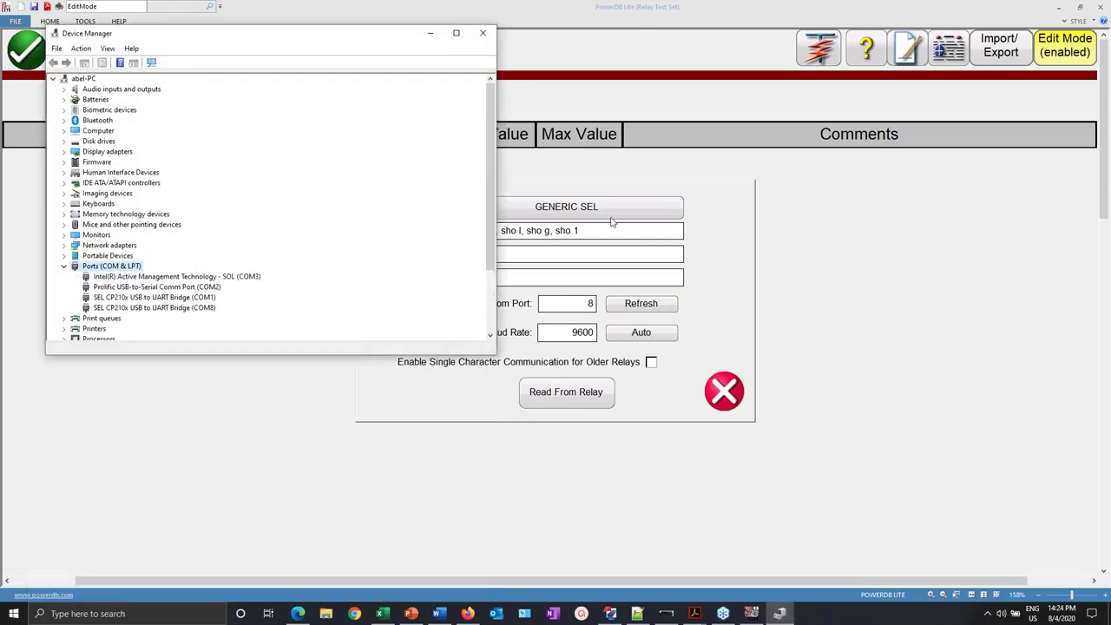
drag(351, 36, 549, 25)
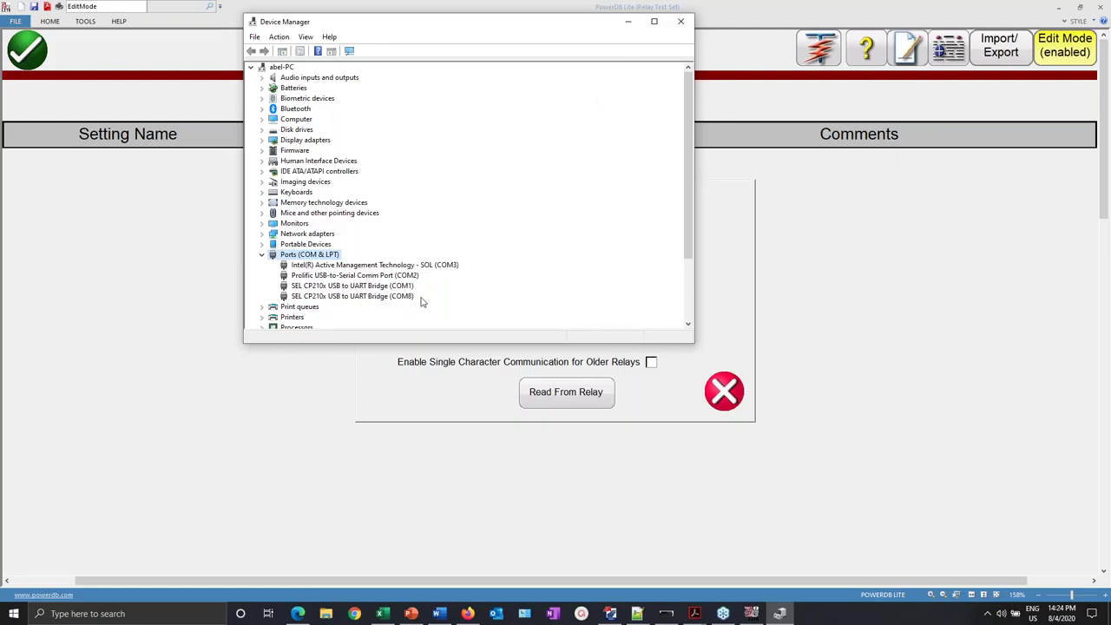
click(383, 298)
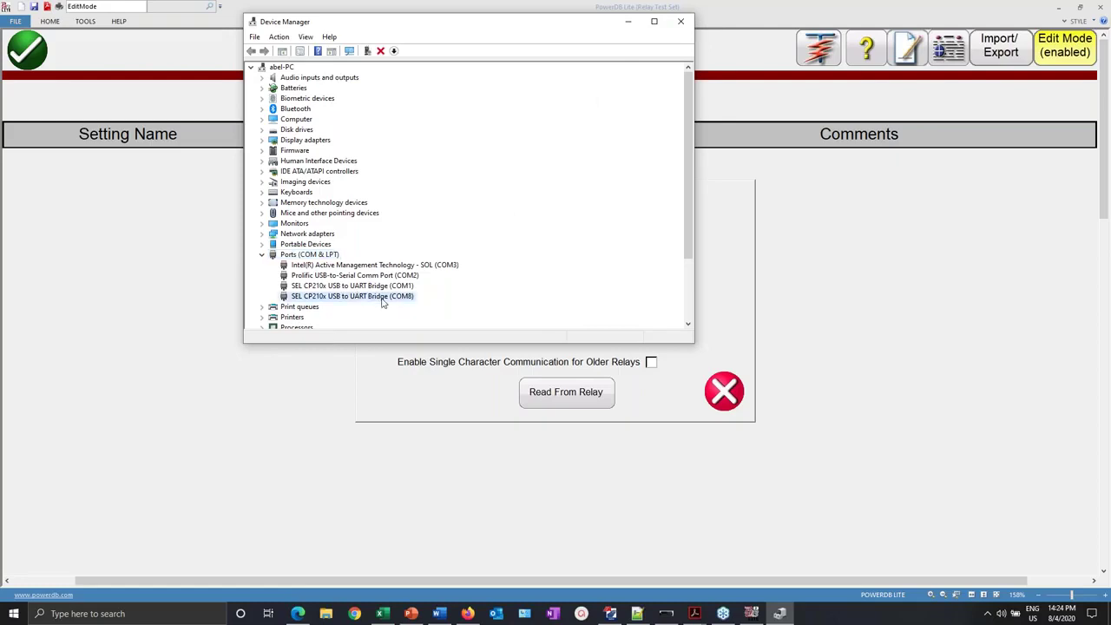
click(631, 21)
- Set the baud rate to 19200, read the settings from the relay, and create new settings from the remaining ones
click(566, 332)
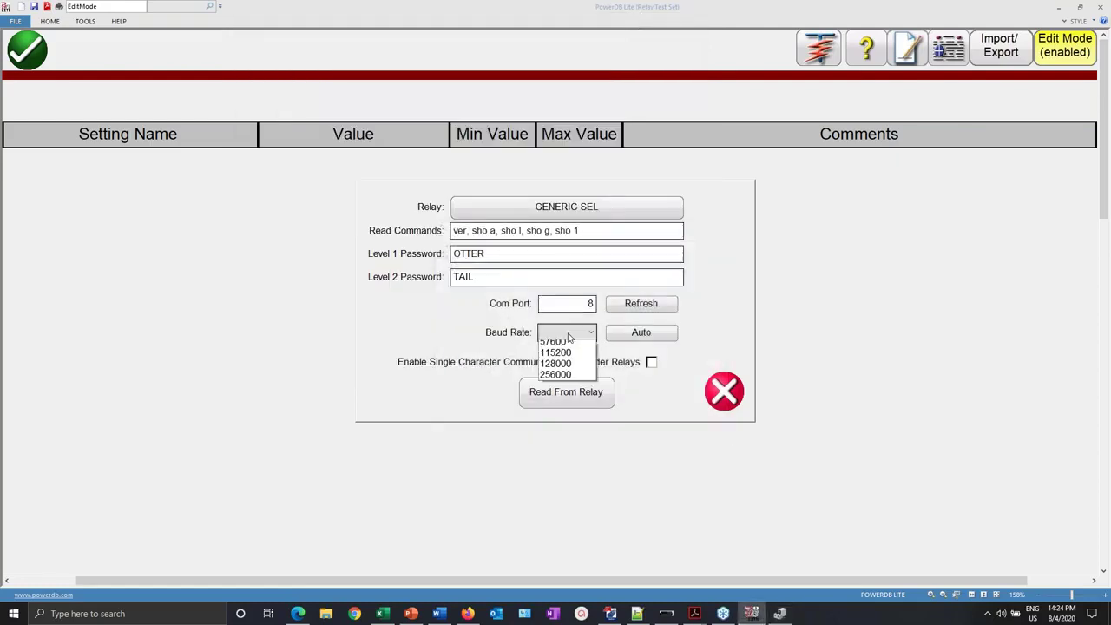
click(560, 412)
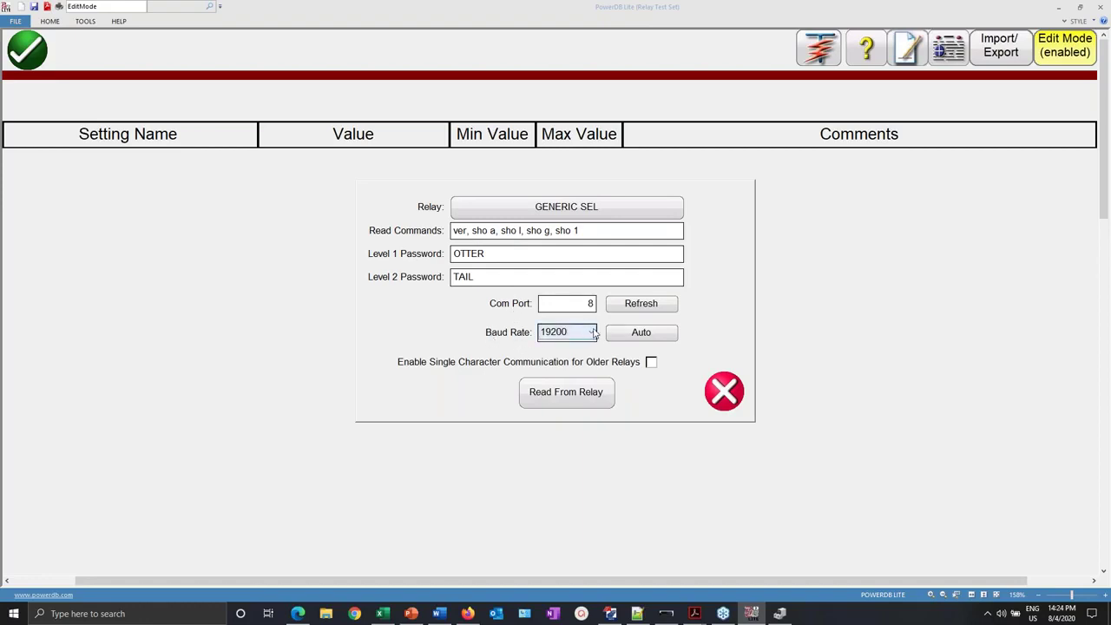
click(573, 397)
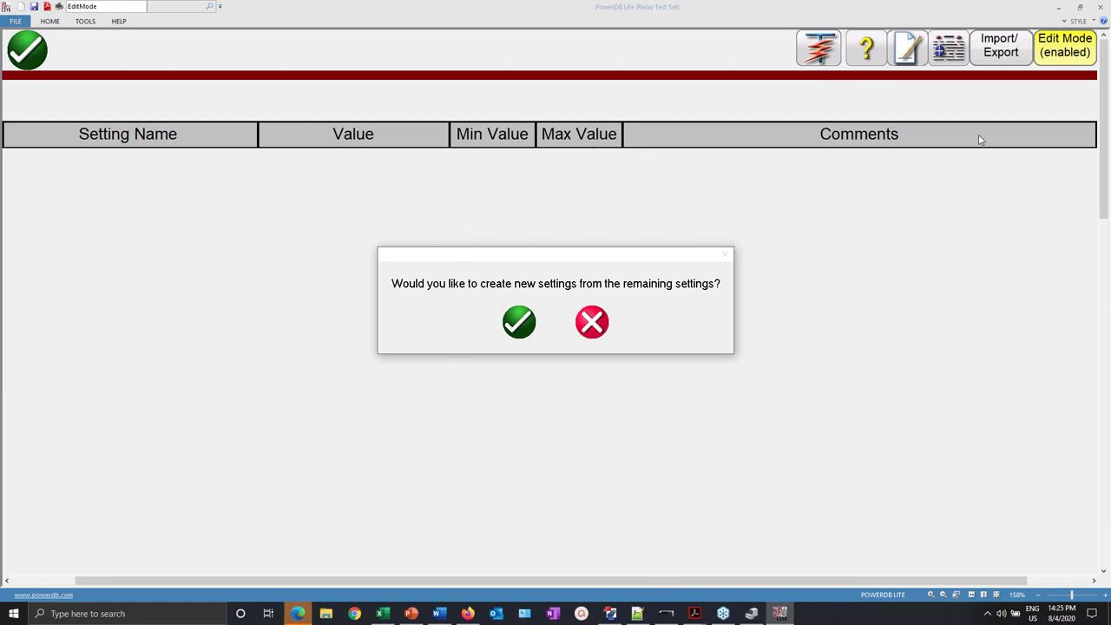
click(519, 322)
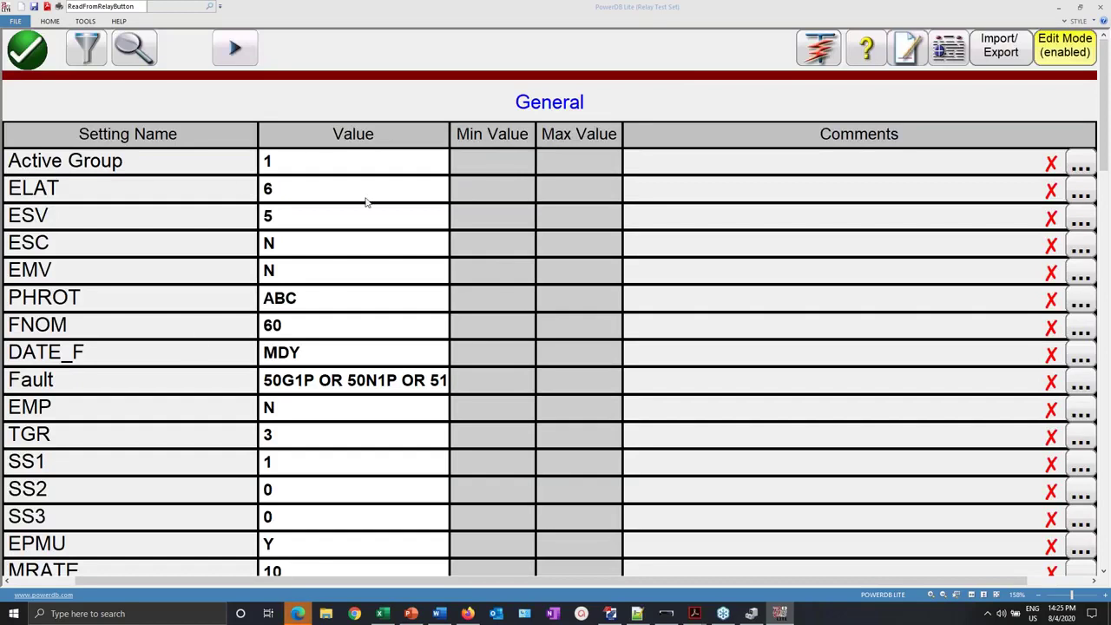
- Review the full list of imported General relay settings and their values
scroll(365, 202, down, 8)
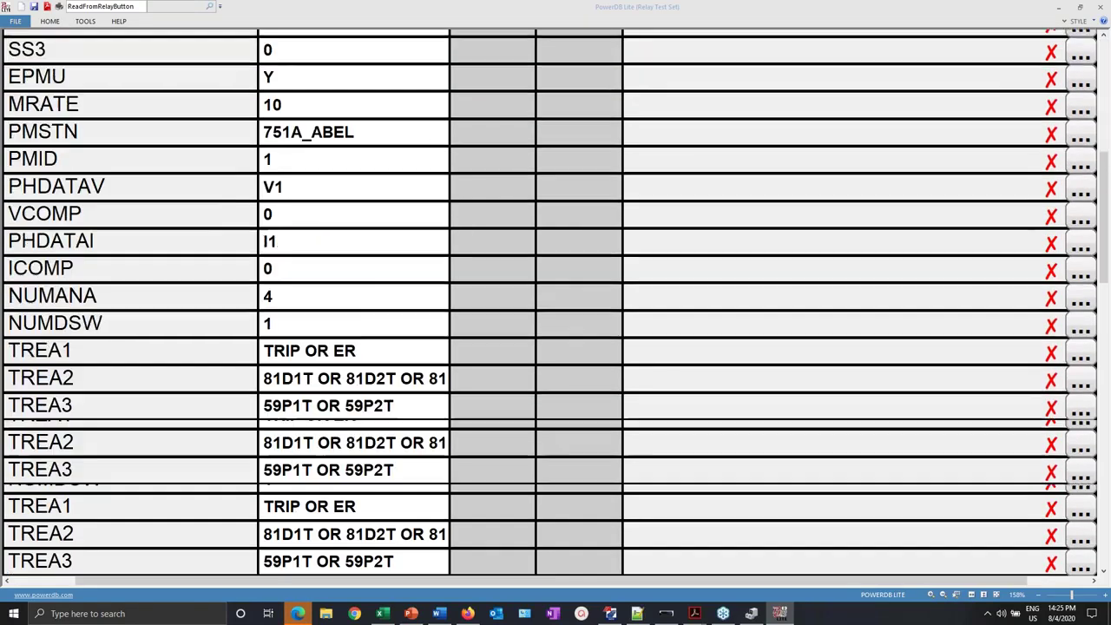
scroll(555, 302, down, 13)
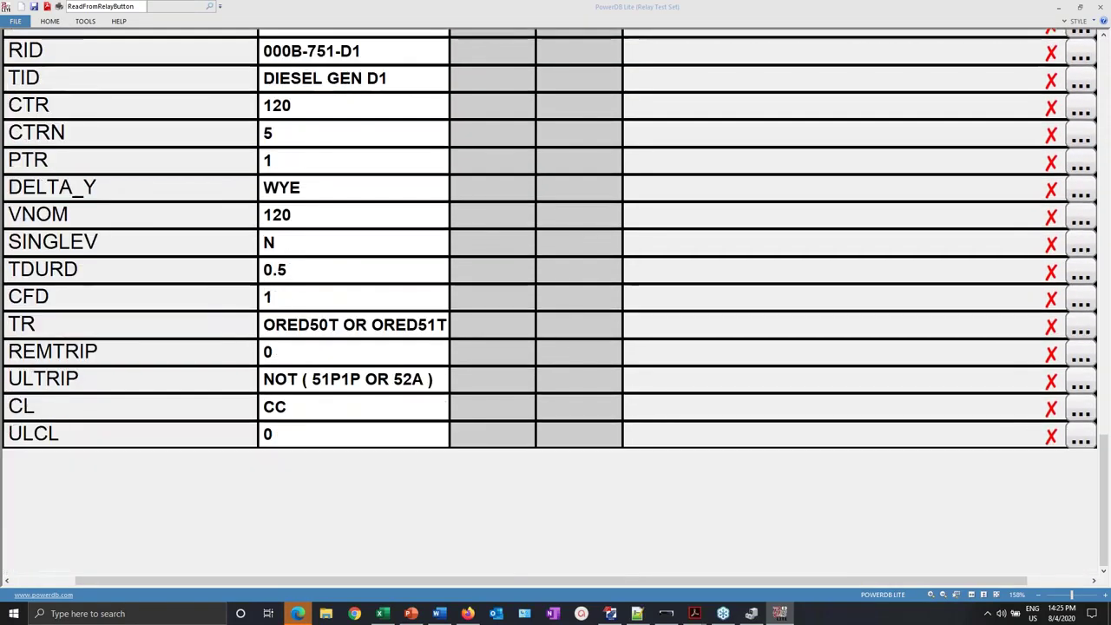
scroll(556, 302, up, 20)
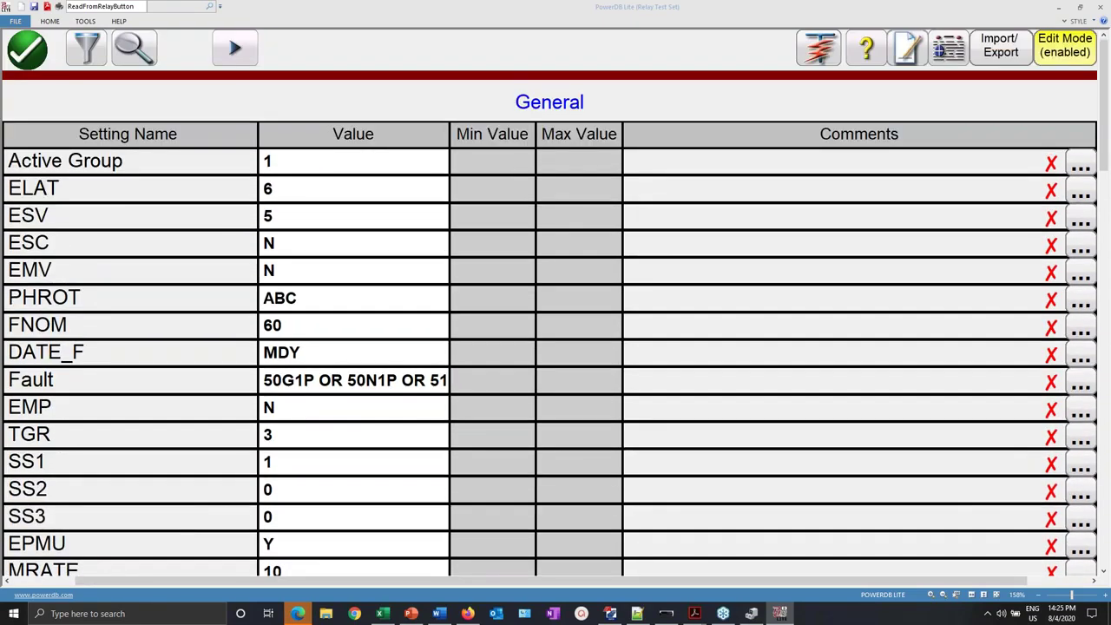
scroll(764, 83, down, 3)
scroll(589, 115, up, 3)
scroll(292, 319, down, 10)
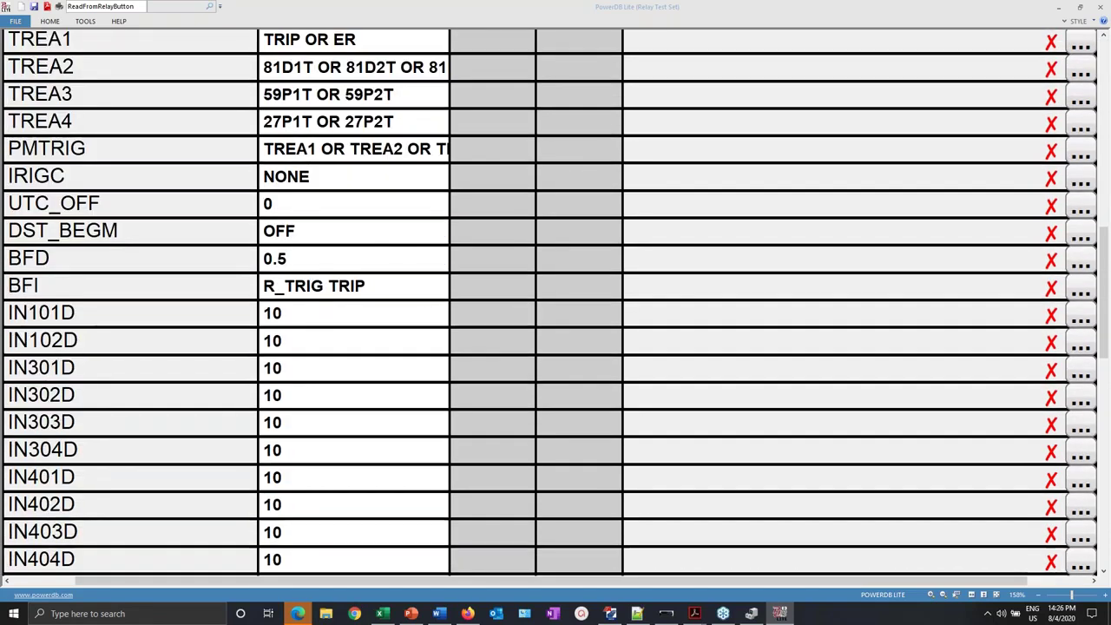
scroll(293, 320, down, 10)
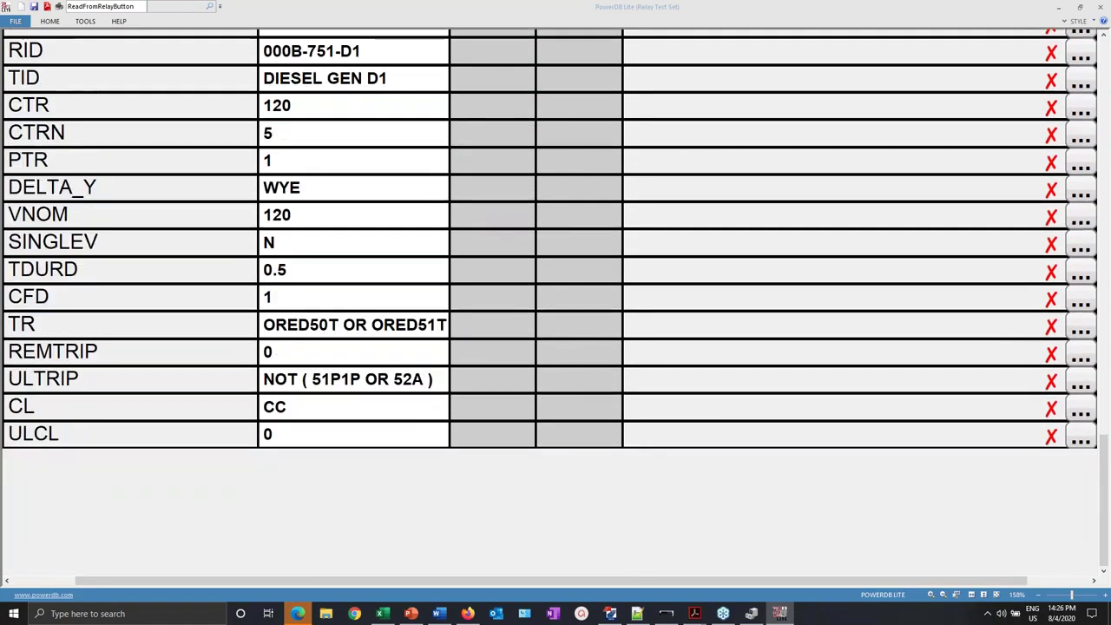
- Open the Element 51 settings folder and review its imported time-overcurrent settings
scroll(293, 319, up, 20)
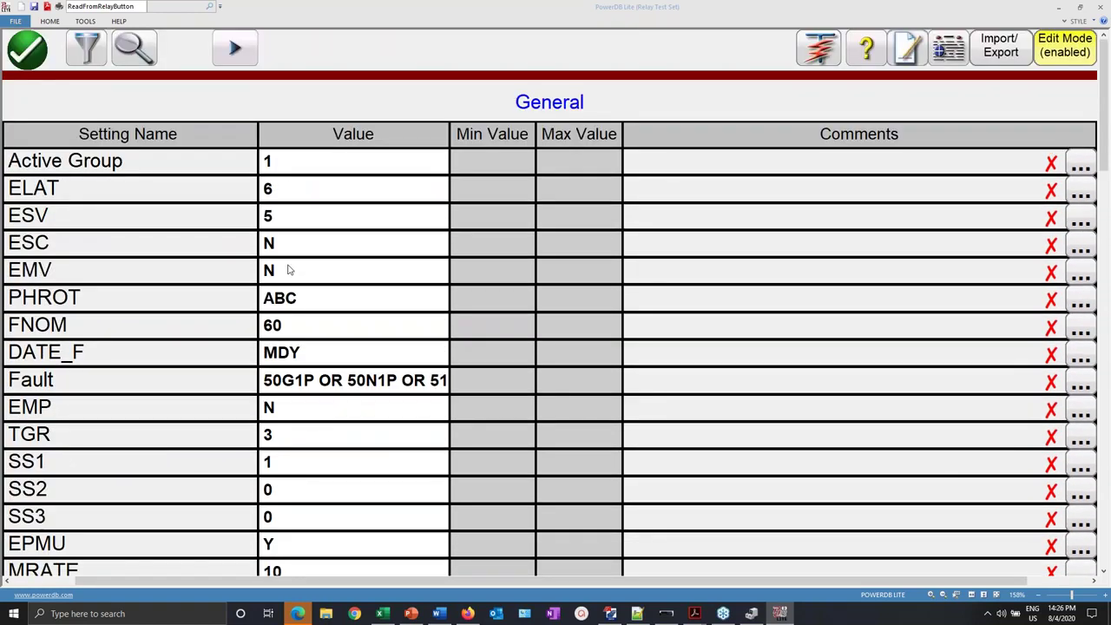
click(80, 54)
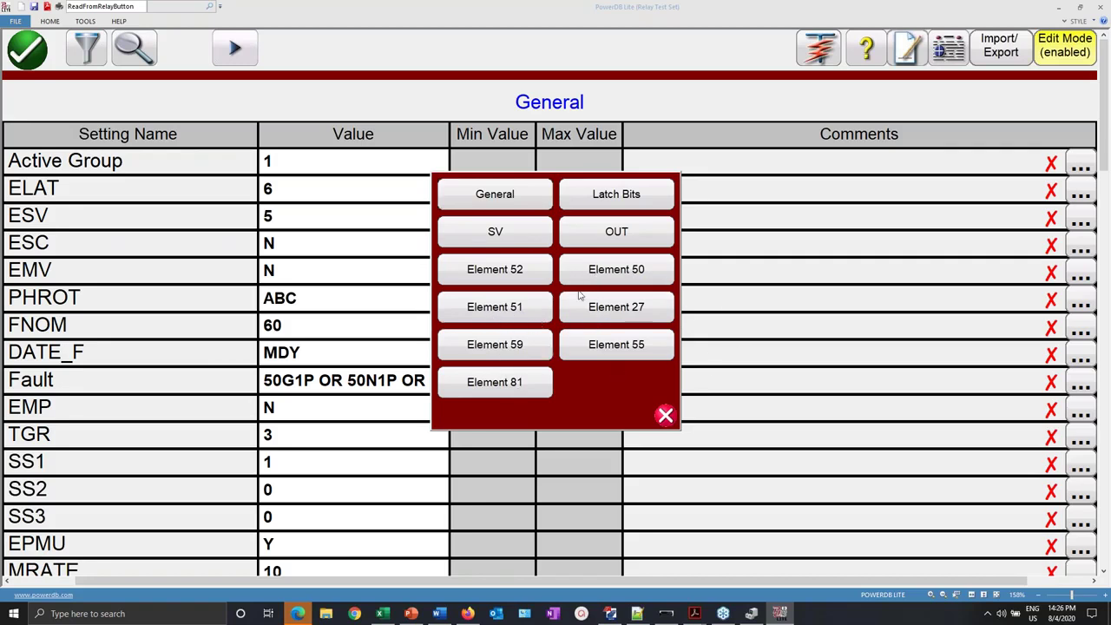
click(519, 307)
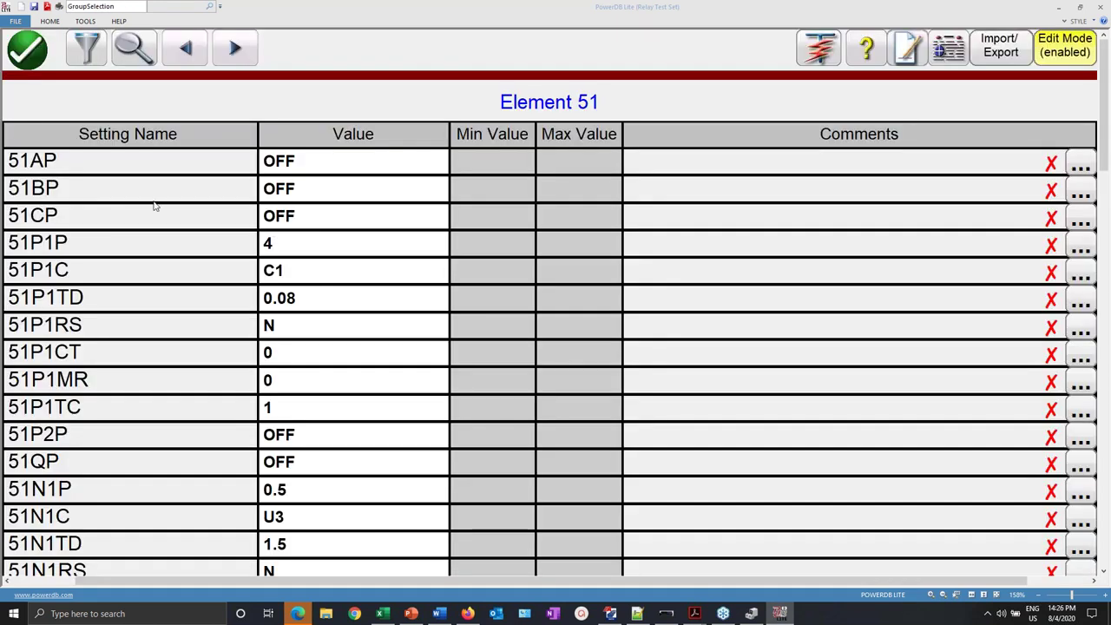
scroll(49, 199, down, 3)
scroll(87, 379, down, 3)
scroll(184, 323, down, 3)
click(93, 55)
click(519, 196)
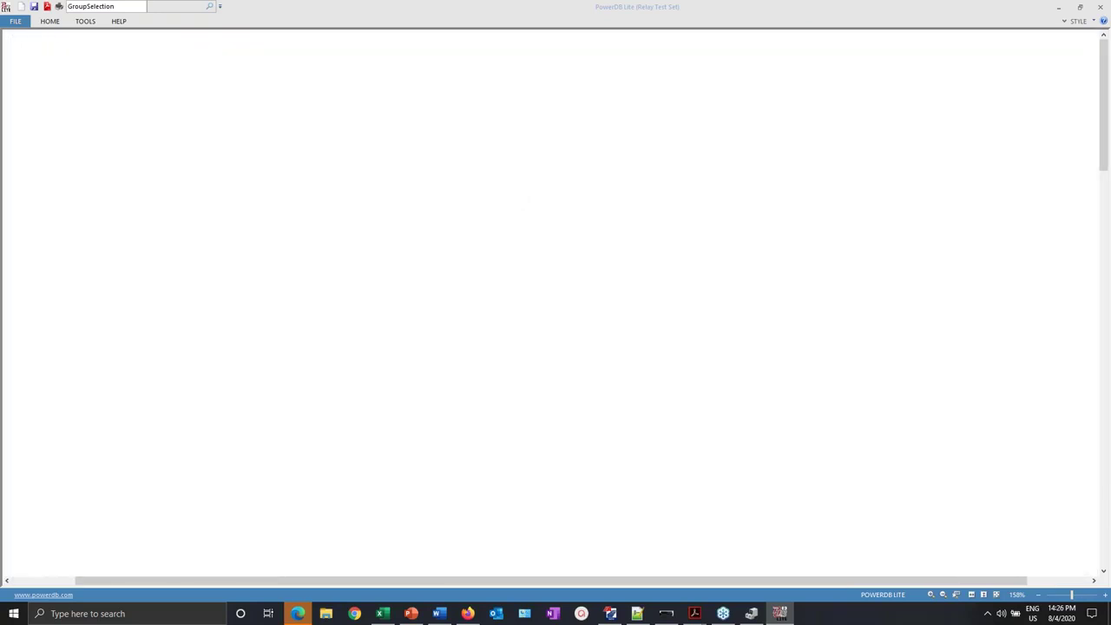
click(574, 109)
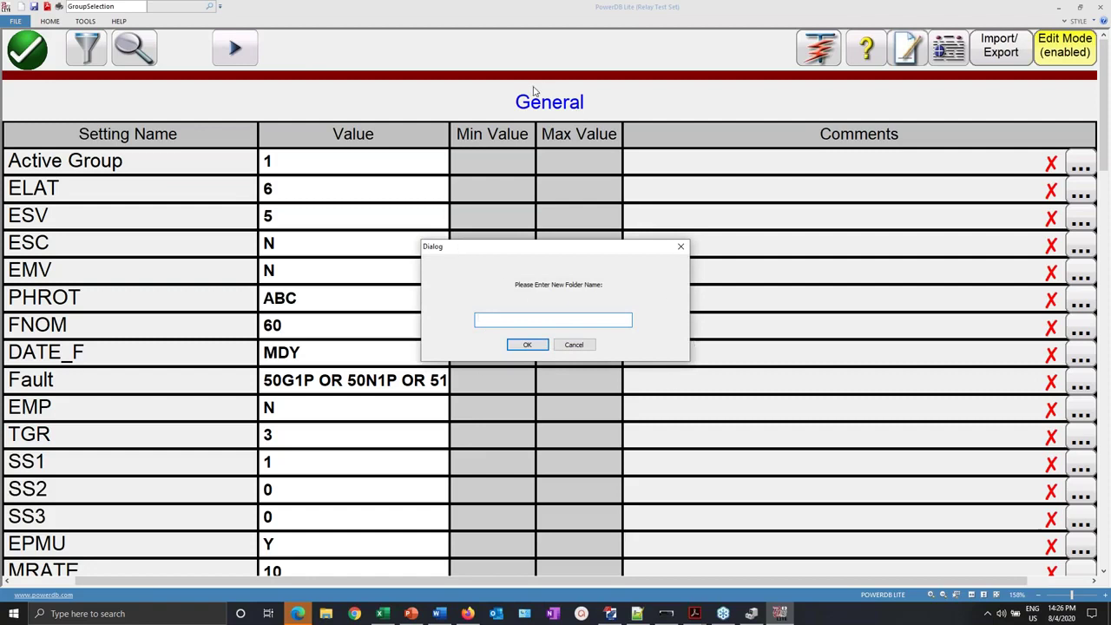
click(569, 346)
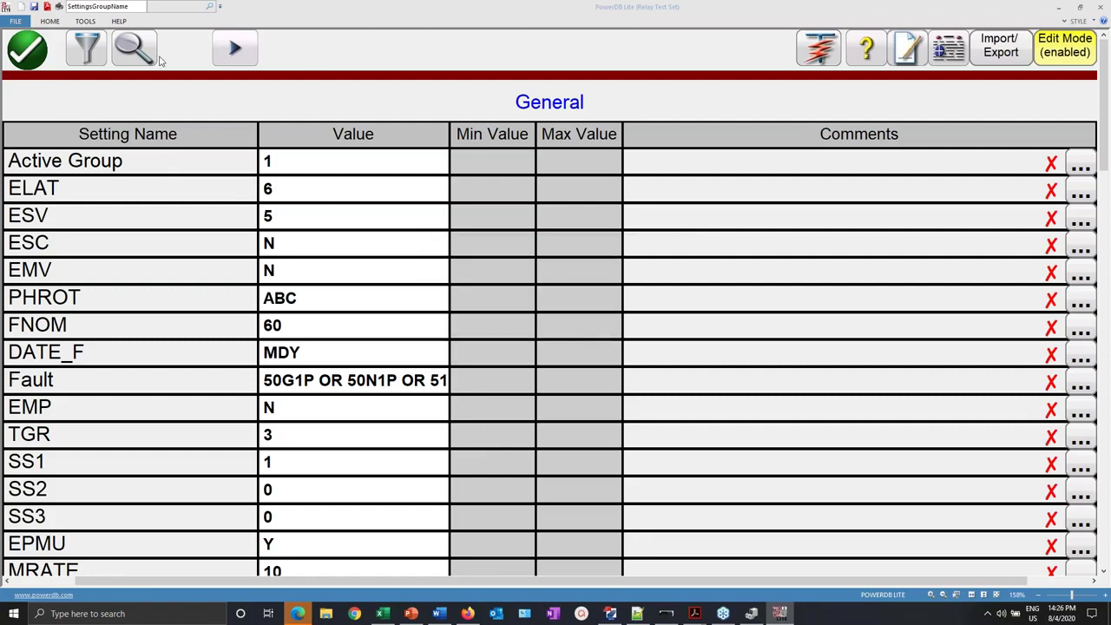
- Rename the Element 51 settings folder as 51 and check it in the folder selection list
click(99, 54)
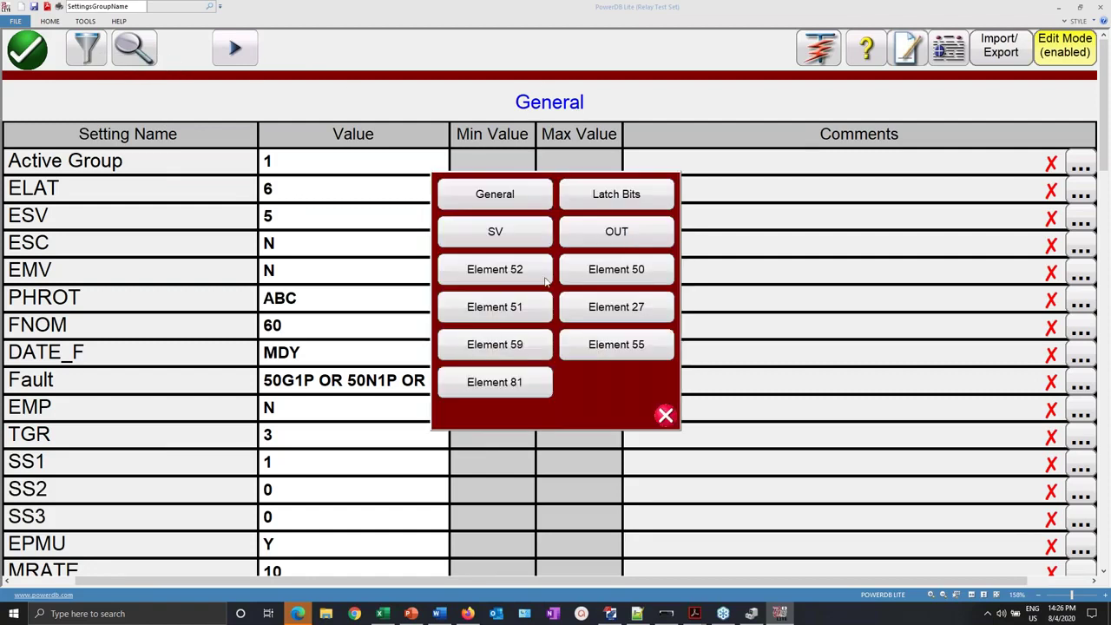
click(513, 309)
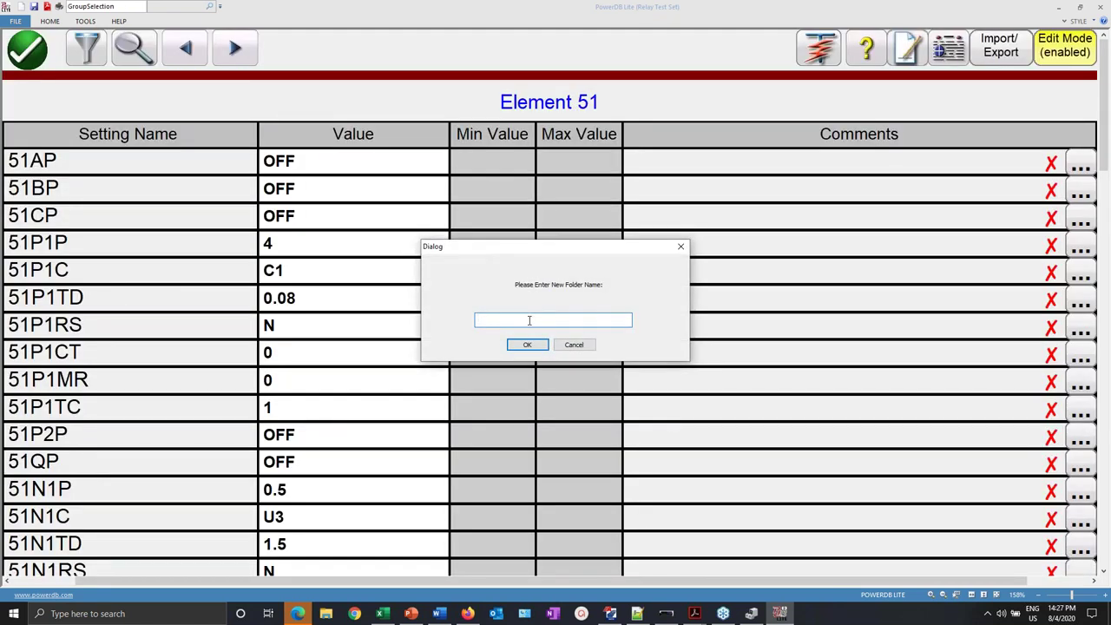
text(51)
click(527, 345)
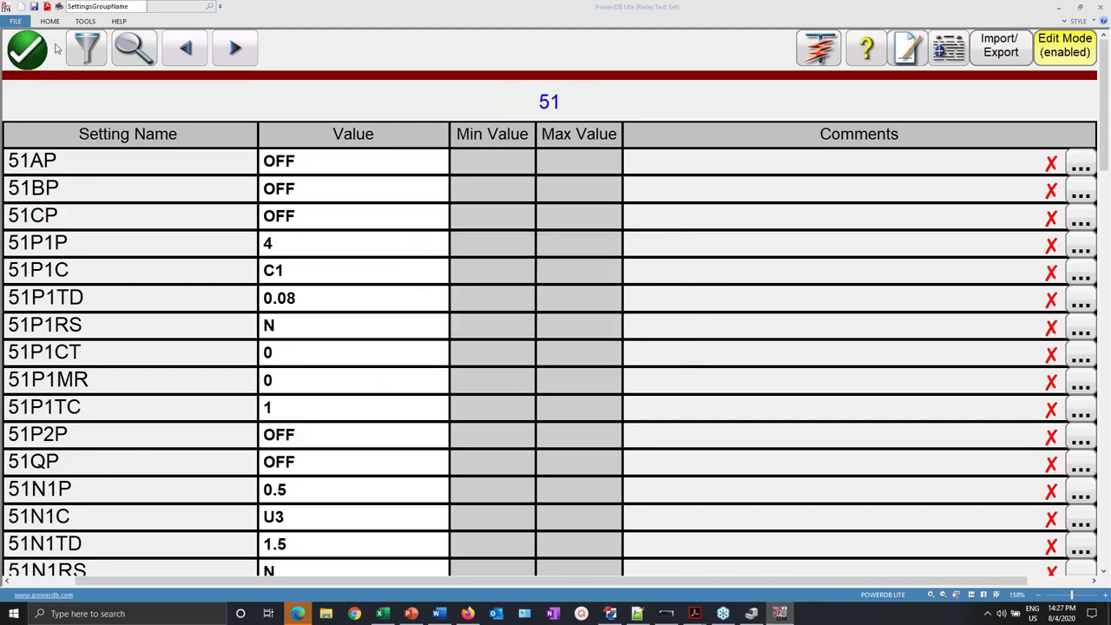
click(132, 51)
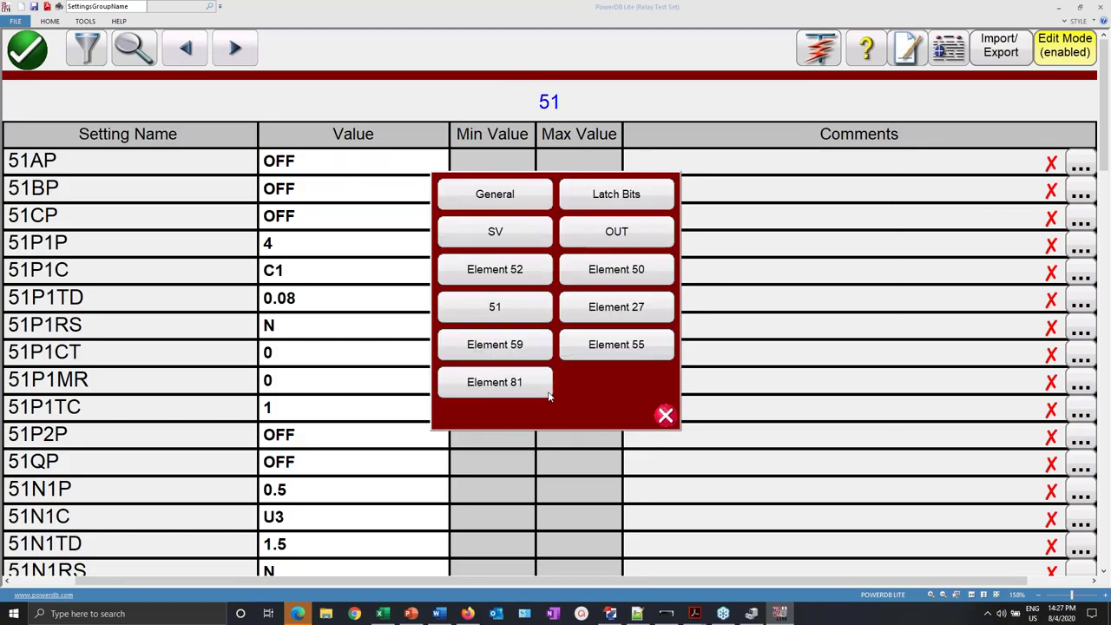
click(666, 415)
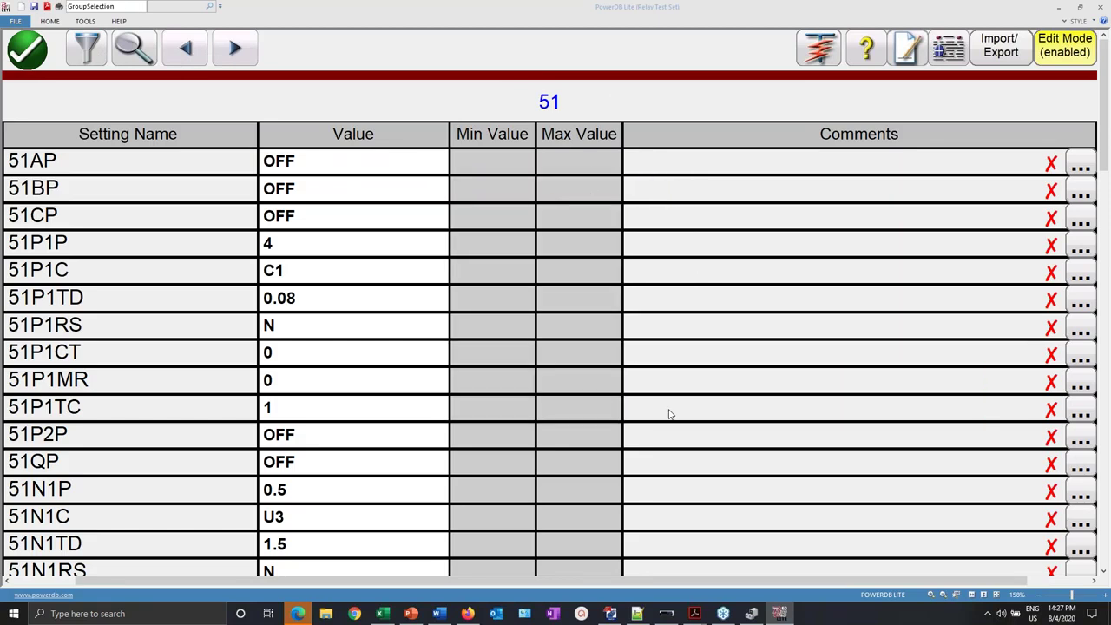
scroll(669, 414, down, 5)
scroll(669, 414, up, 5)
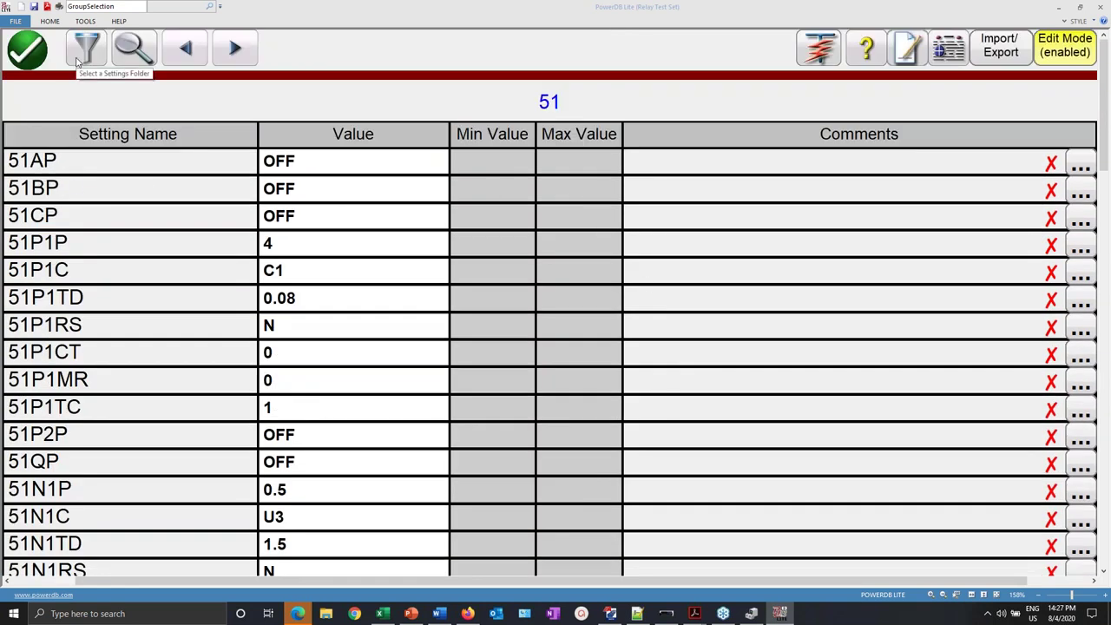
- Open the definition of setting 51AP, examine its available data types, and close it with the String type kept
click(1091, 167)
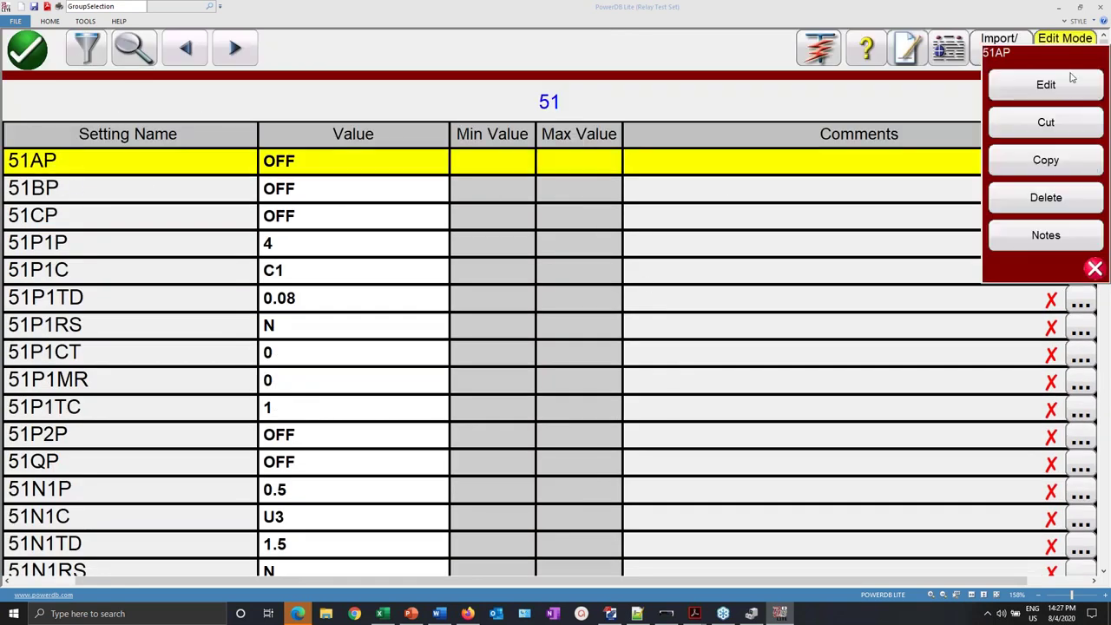
click(1070, 88)
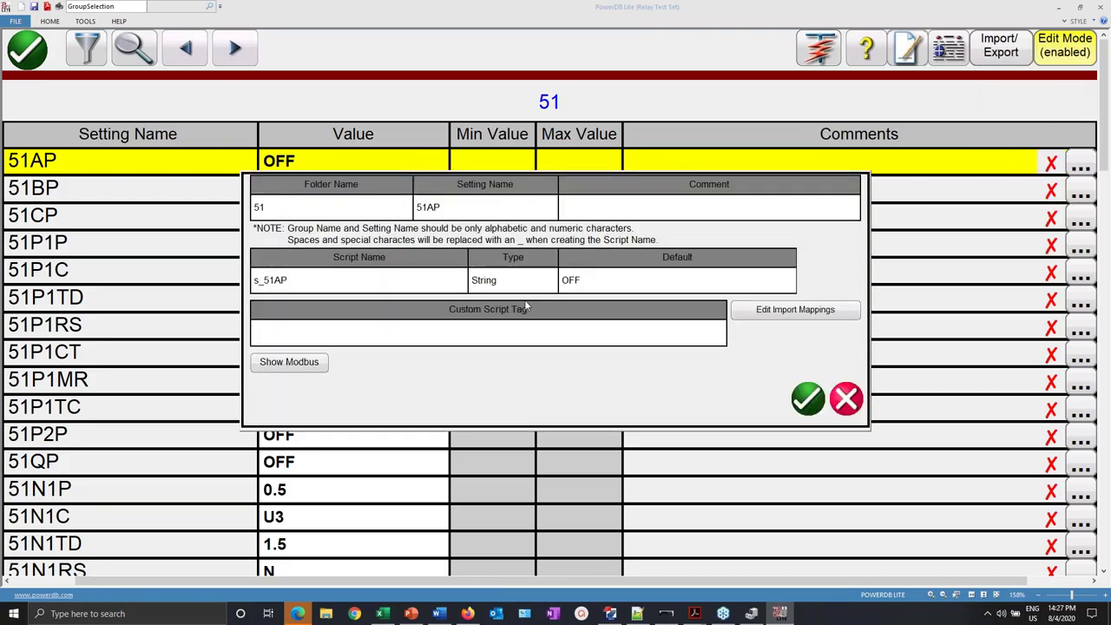
click(513, 279)
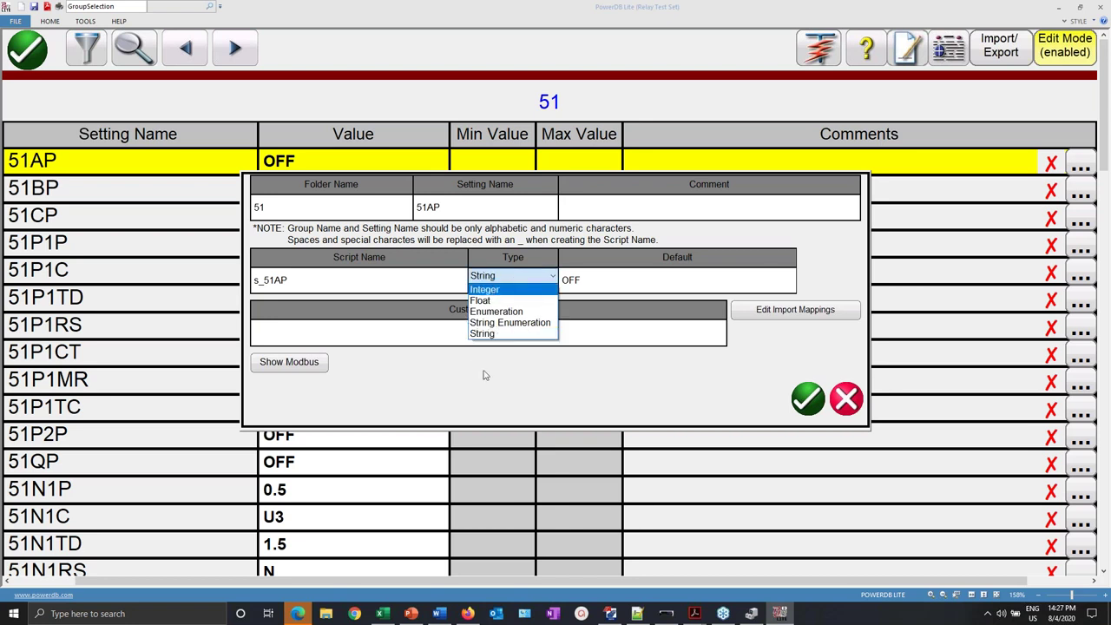
click(655, 280)
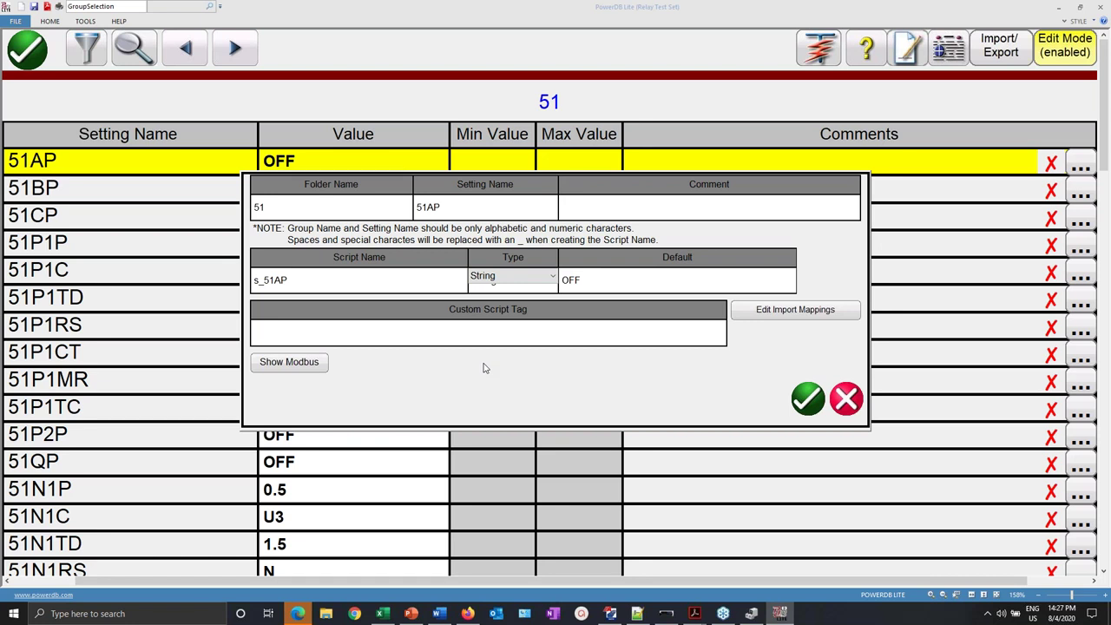
click(808, 400)
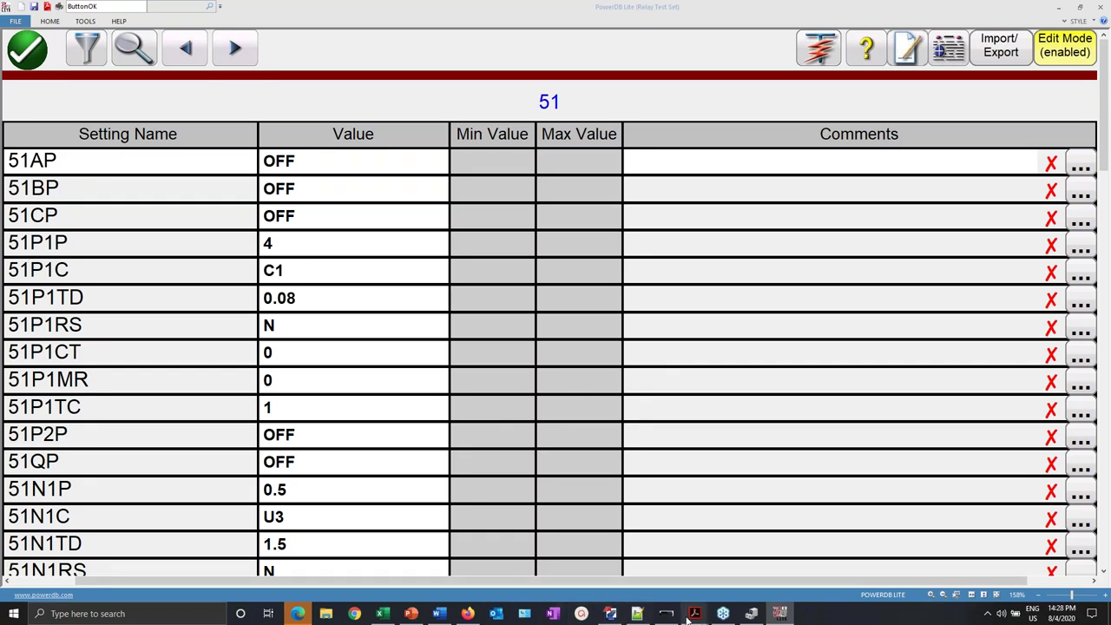
- Switch to AcSELerator QuickSet and place its Maximum Phase TOC settings beside the imported 51 settings for comparison
click(612, 614)
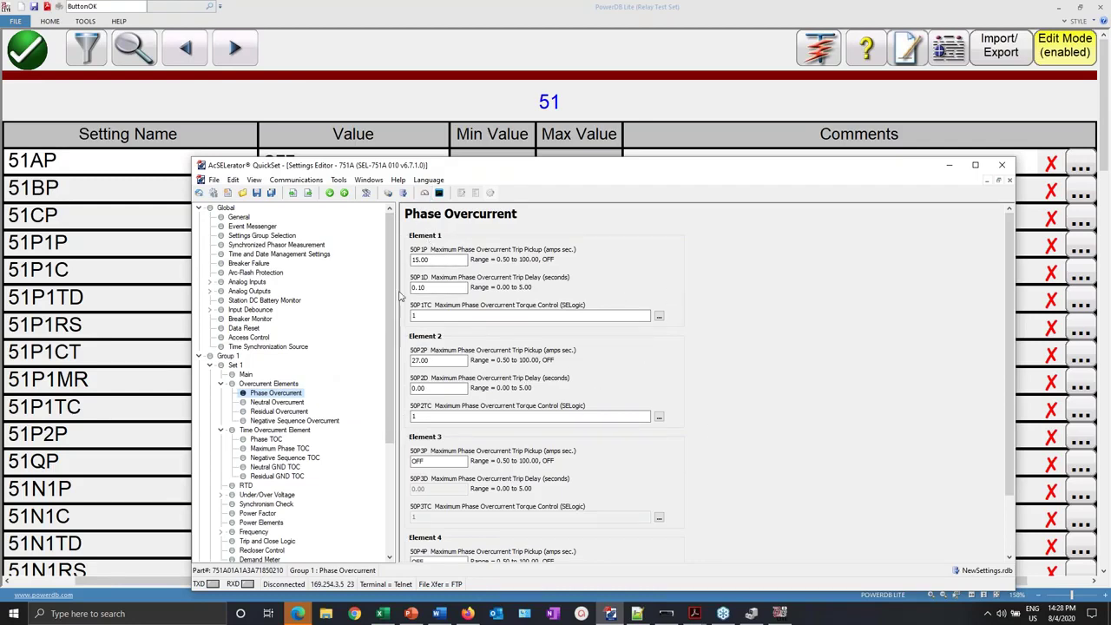
click(450, 260)
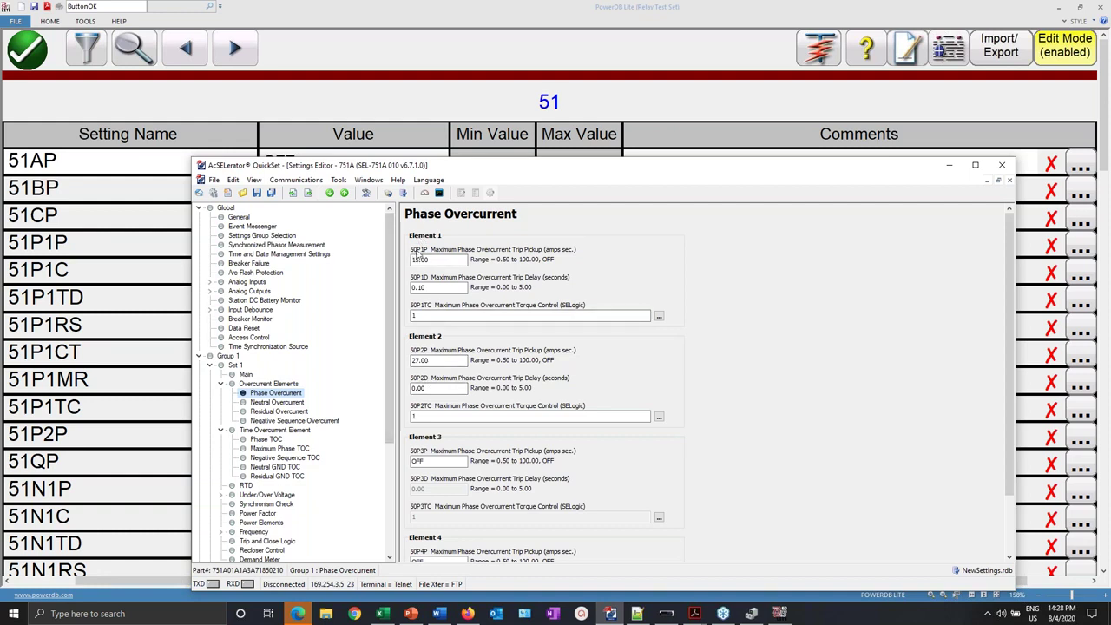
click(276, 449)
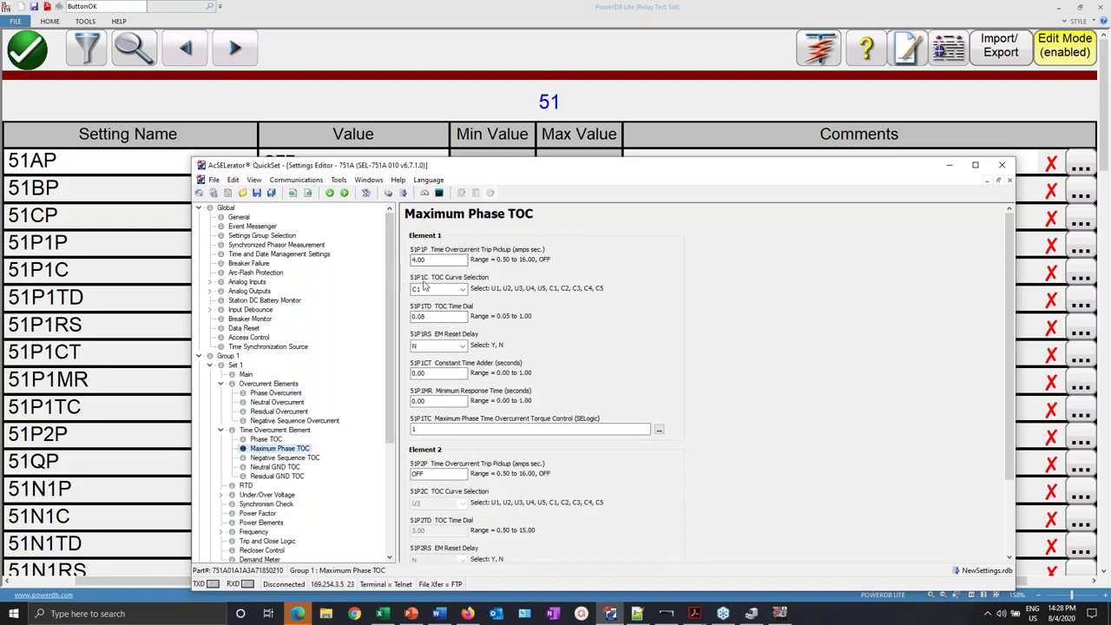
drag(520, 174, 975, 103)
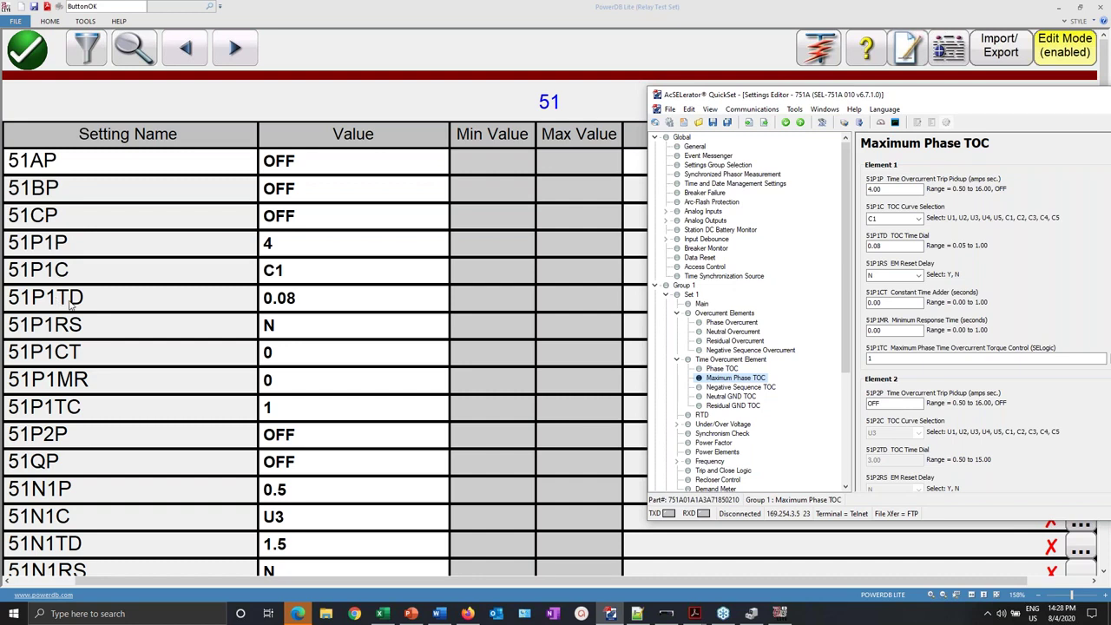
- Return to PowerDB and add setting 51P1P to the script of the Overcurrent group's Overcurrent Timing test
click(73, 244)
right_click(89, 242)
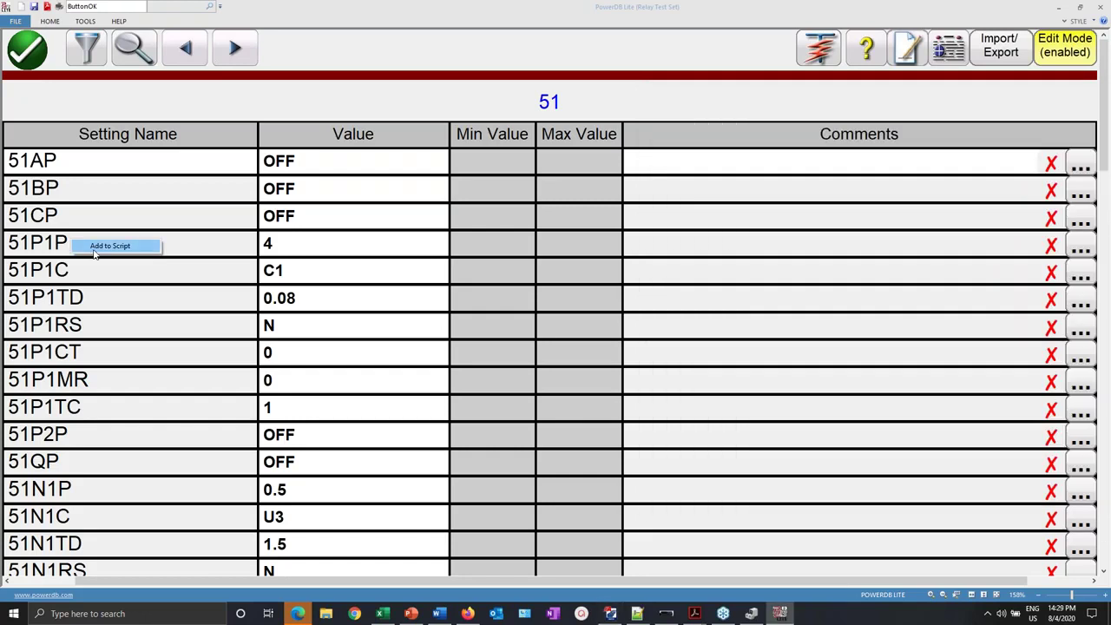
click(95, 250)
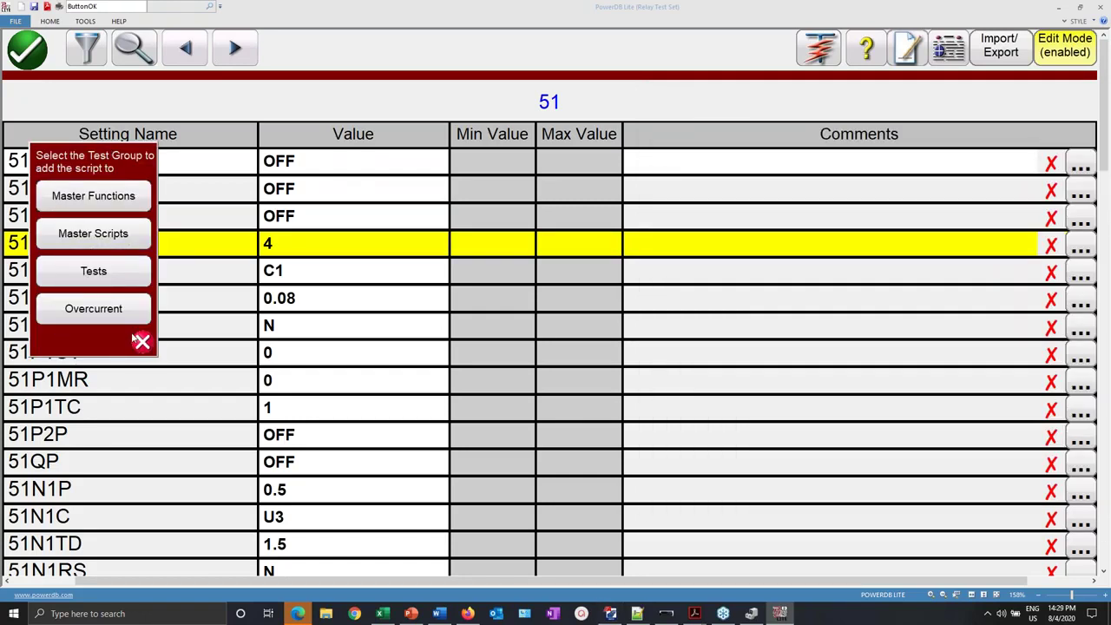
click(77, 312)
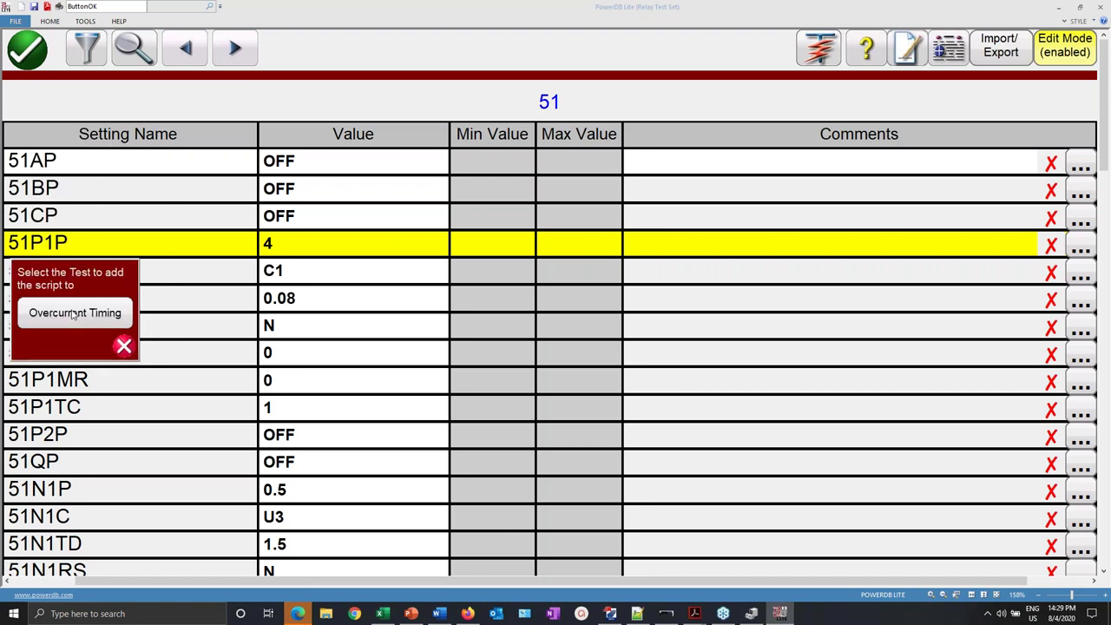
click(43, 317)
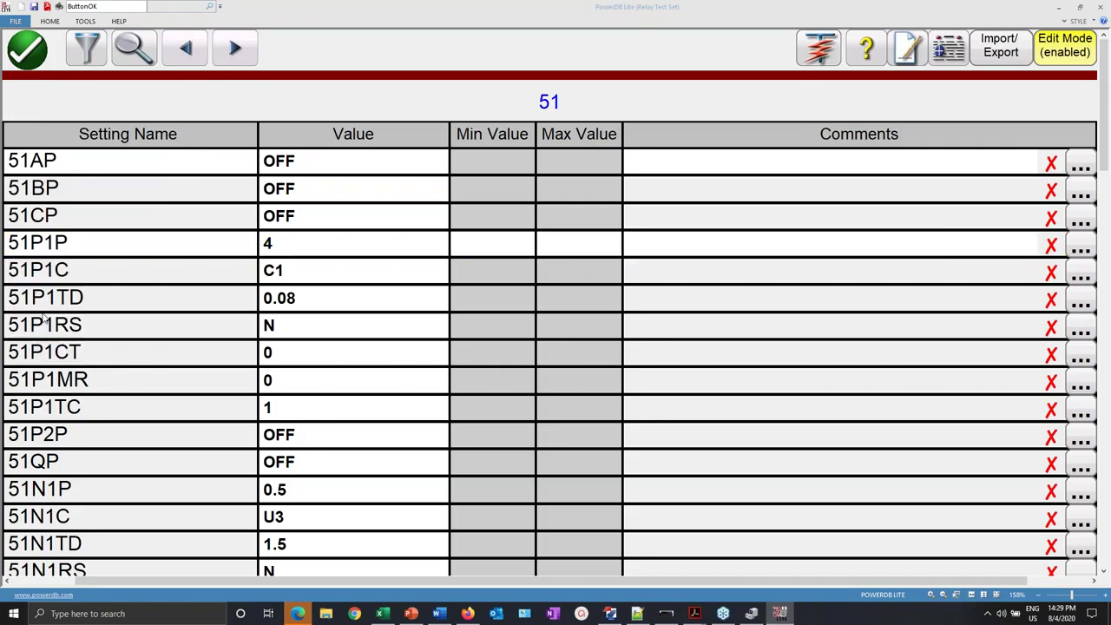
- Add settings 51P1C and 51P1TD to the script of the Overcurrent Timing test in the Overcurrent group
right_click(67, 272)
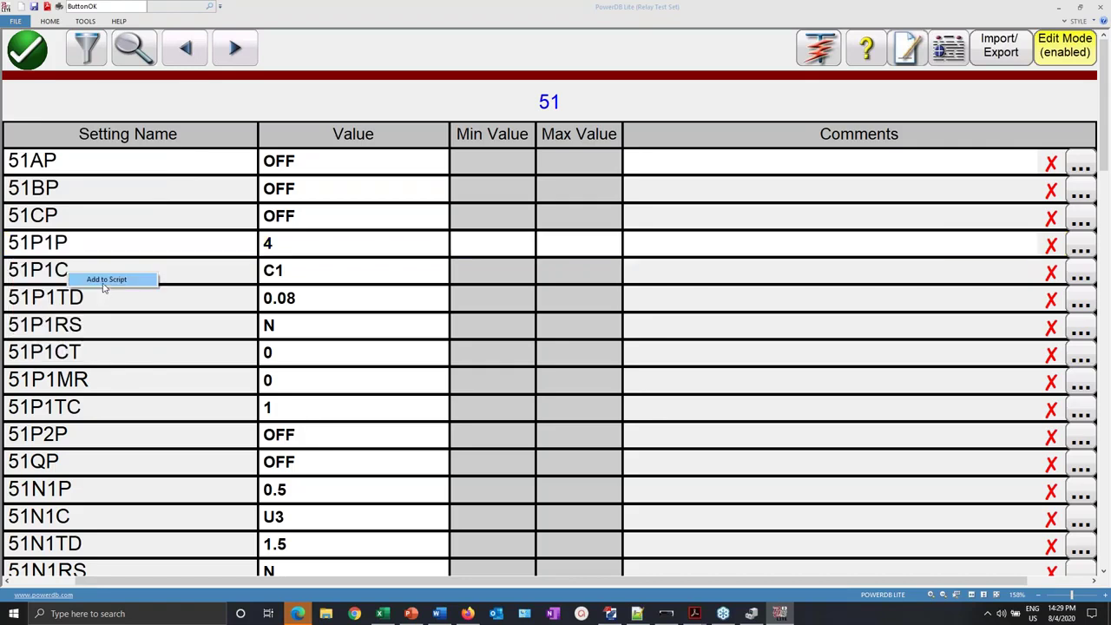
click(104, 282)
click(118, 341)
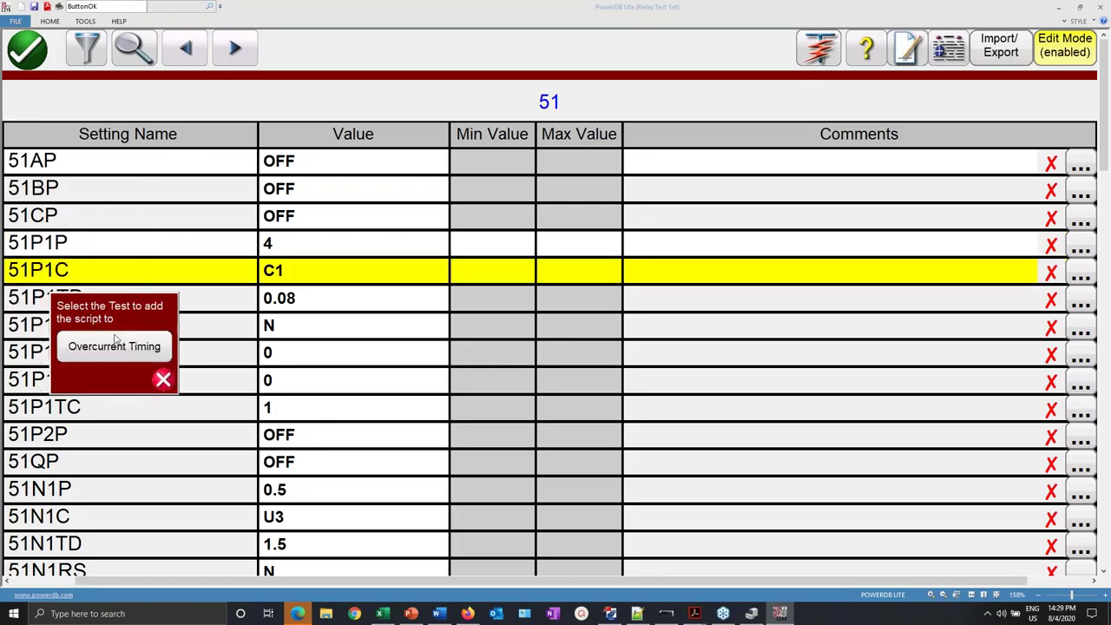
click(116, 347)
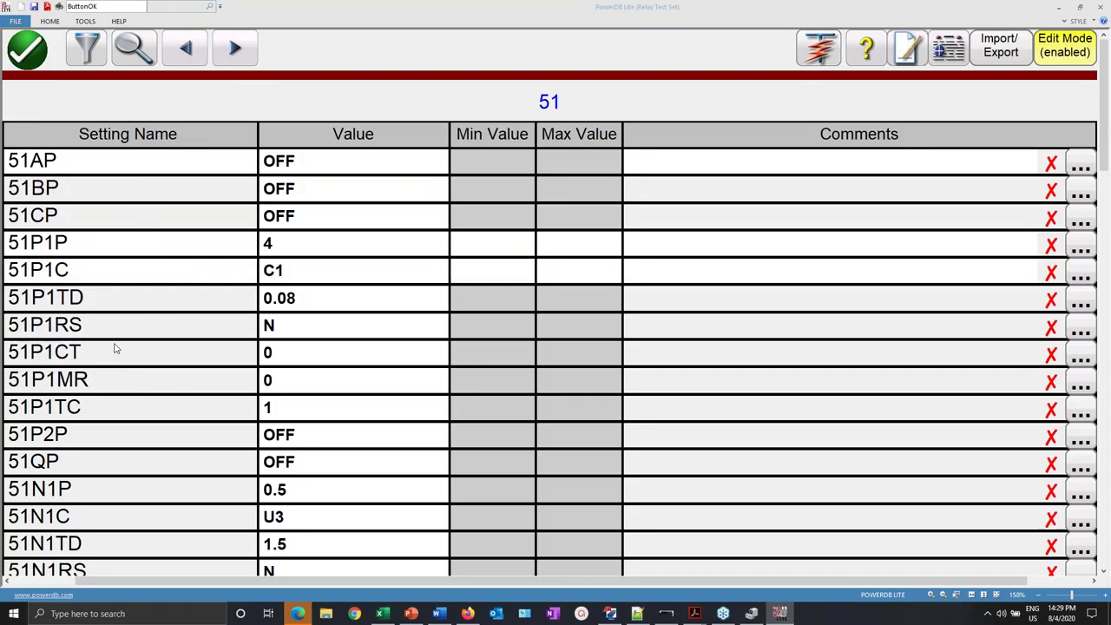
right_click(105, 298)
click(138, 305)
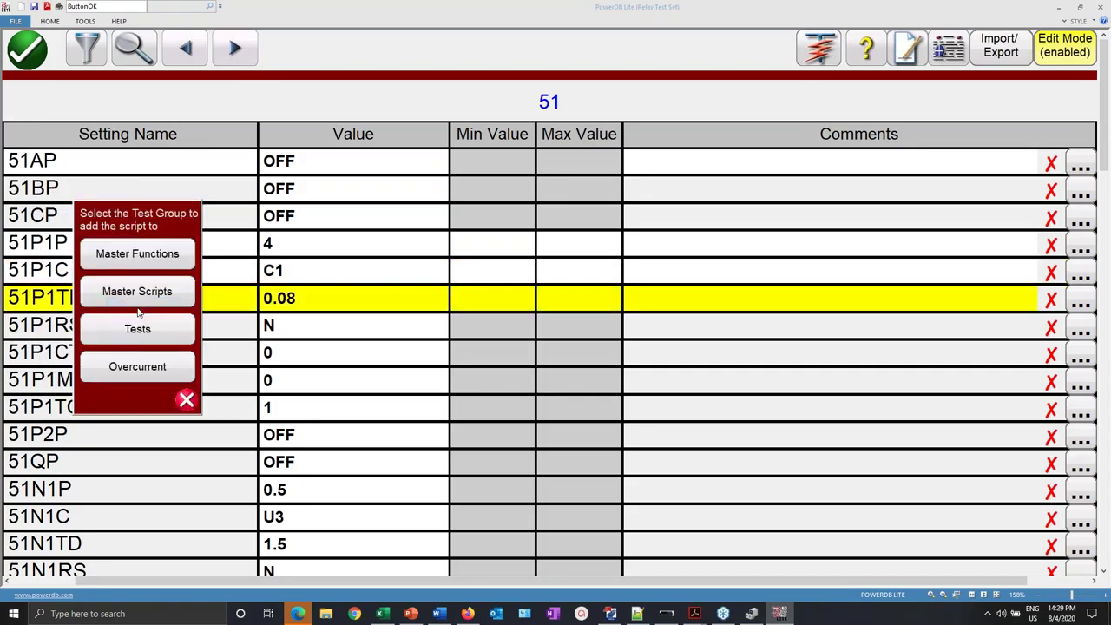
click(140, 370)
click(139, 369)
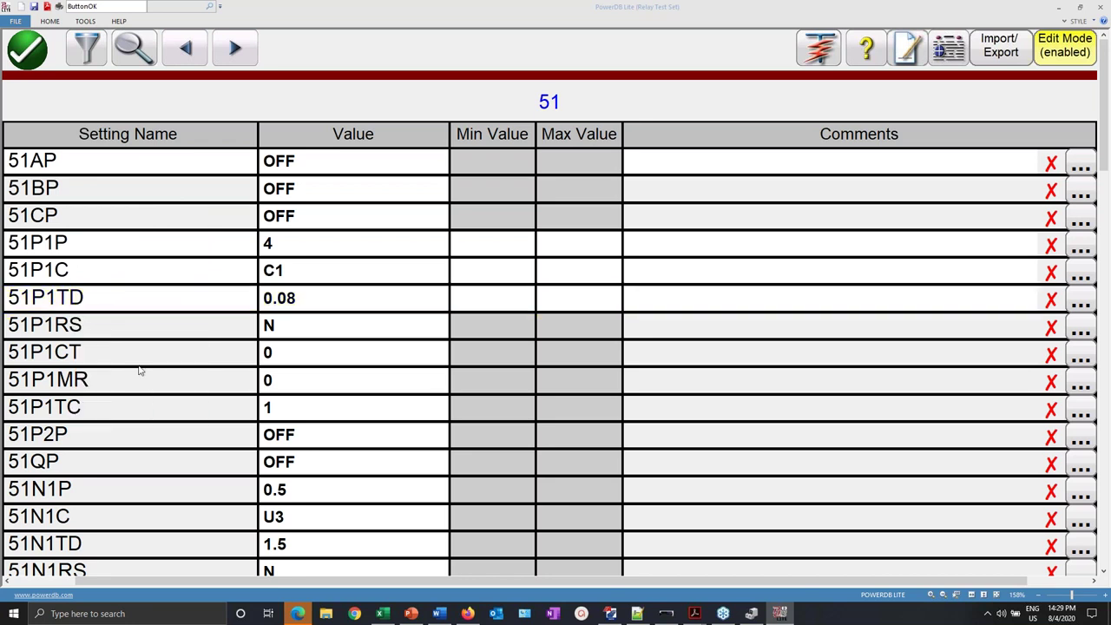
- Open the script of the Overcurrent Timing test, inspect the added setting references, and close the editor
click(821, 50)
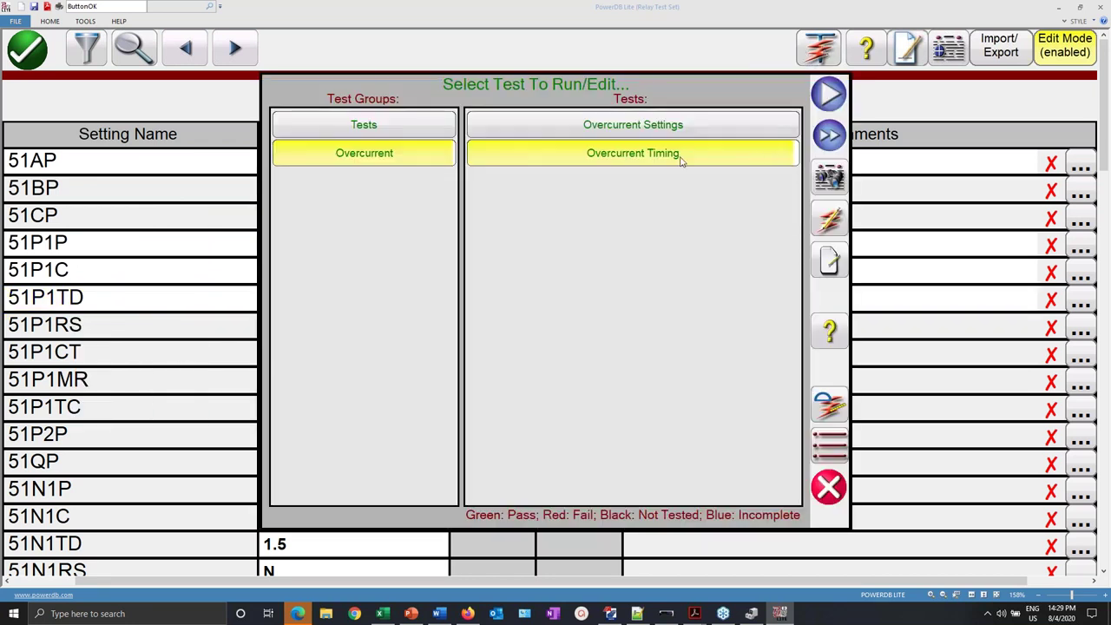
click(829, 406)
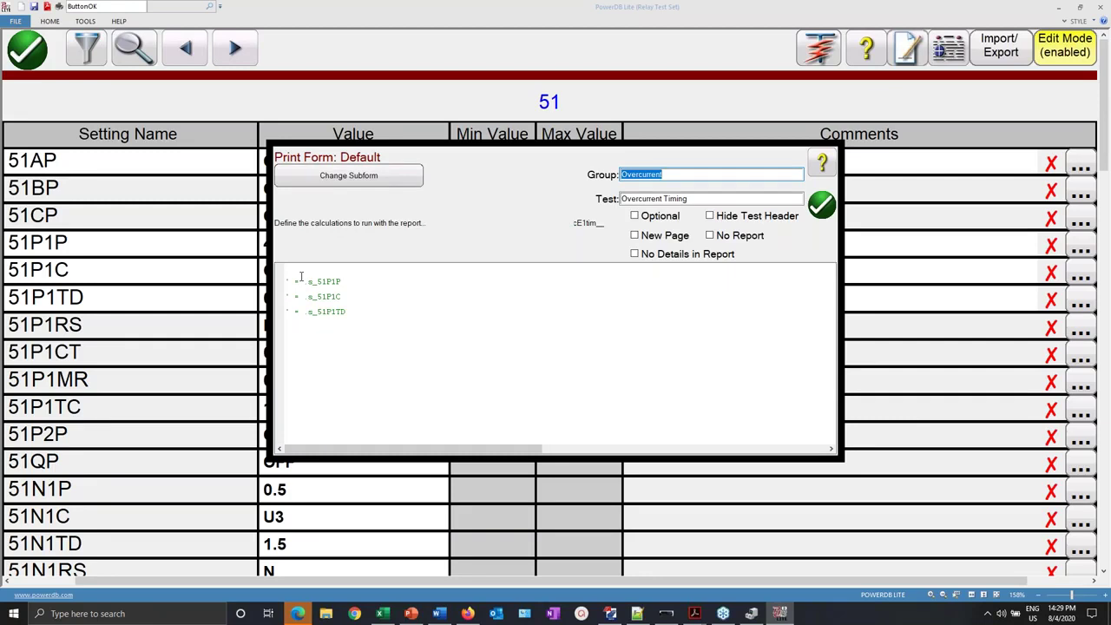
click(345, 282)
drag(349, 316, 281, 282)
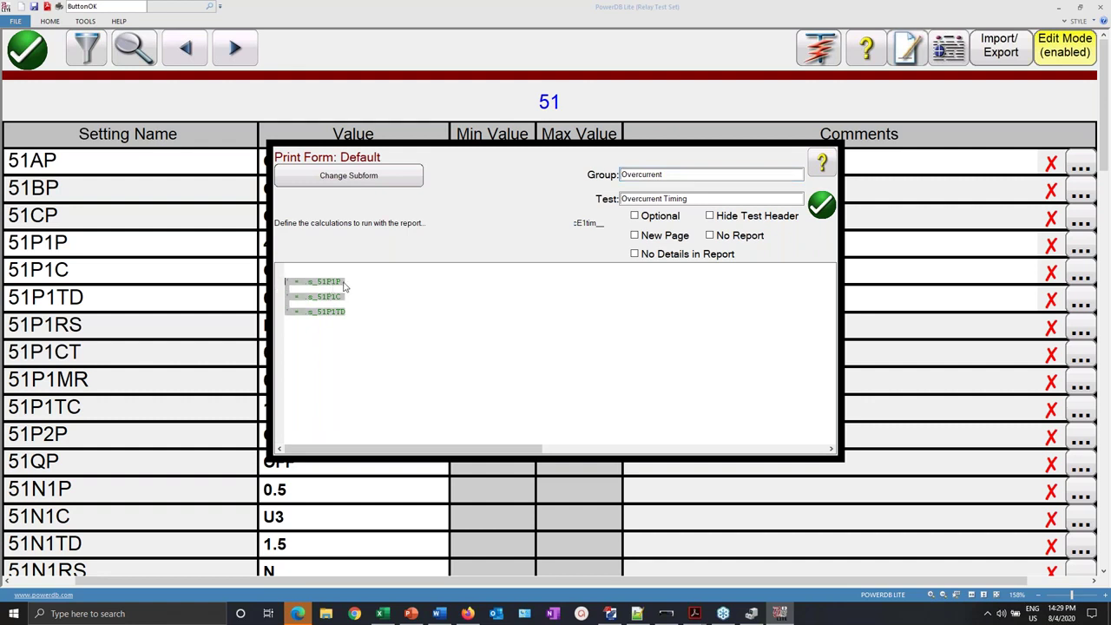
click(287, 266)
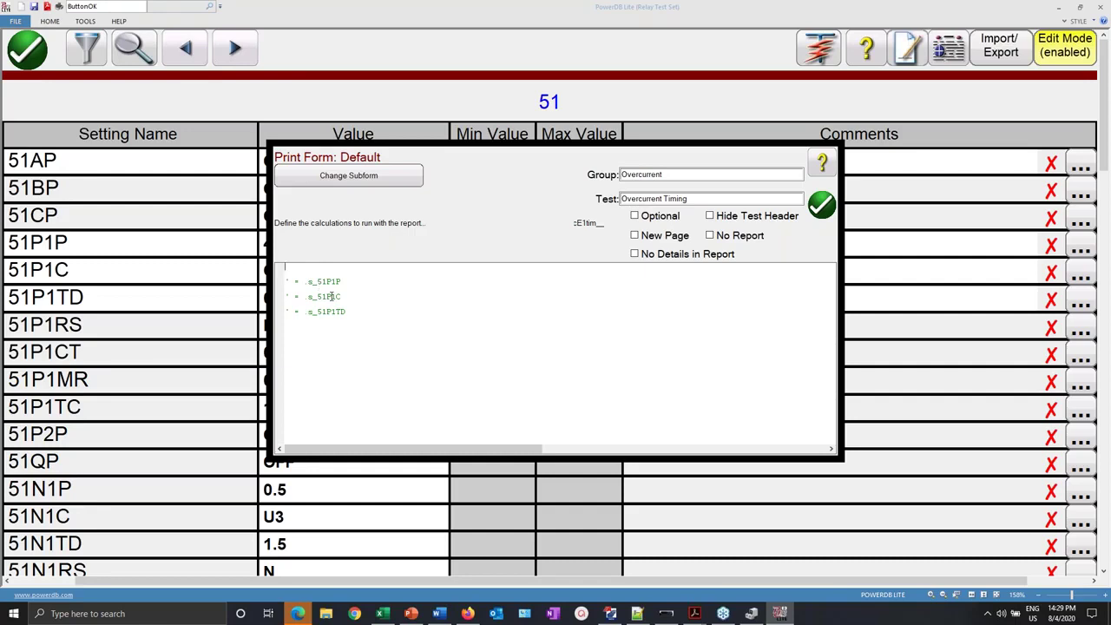
click(821, 205)
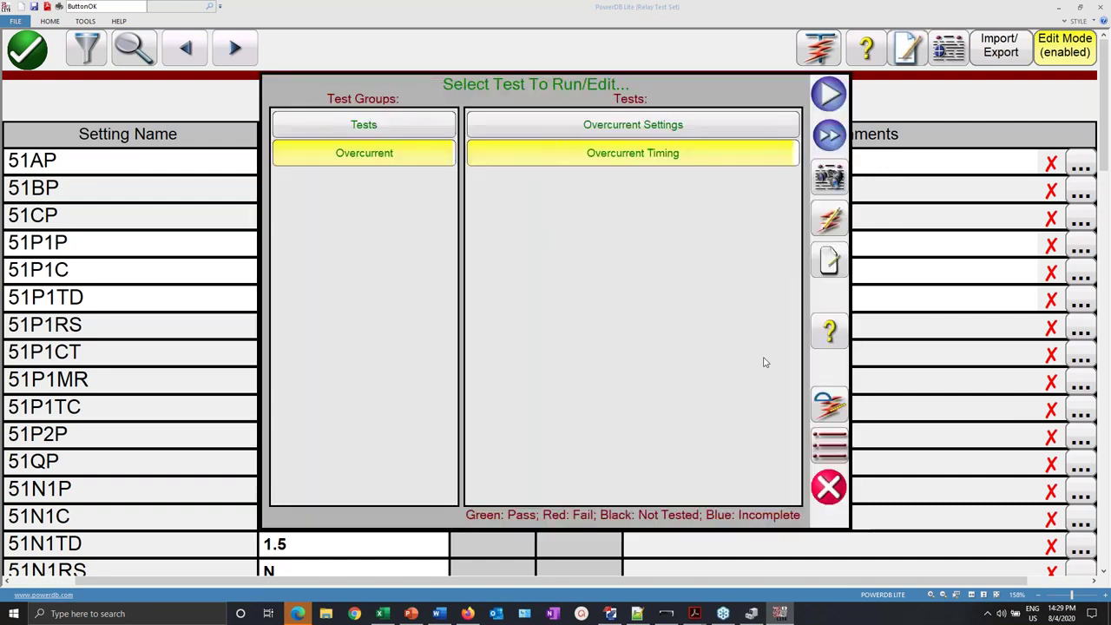
- Go to the Element 50 settings and add 50P1P and 50P1D to the script of the Overcurrent Timing test
click(830, 486)
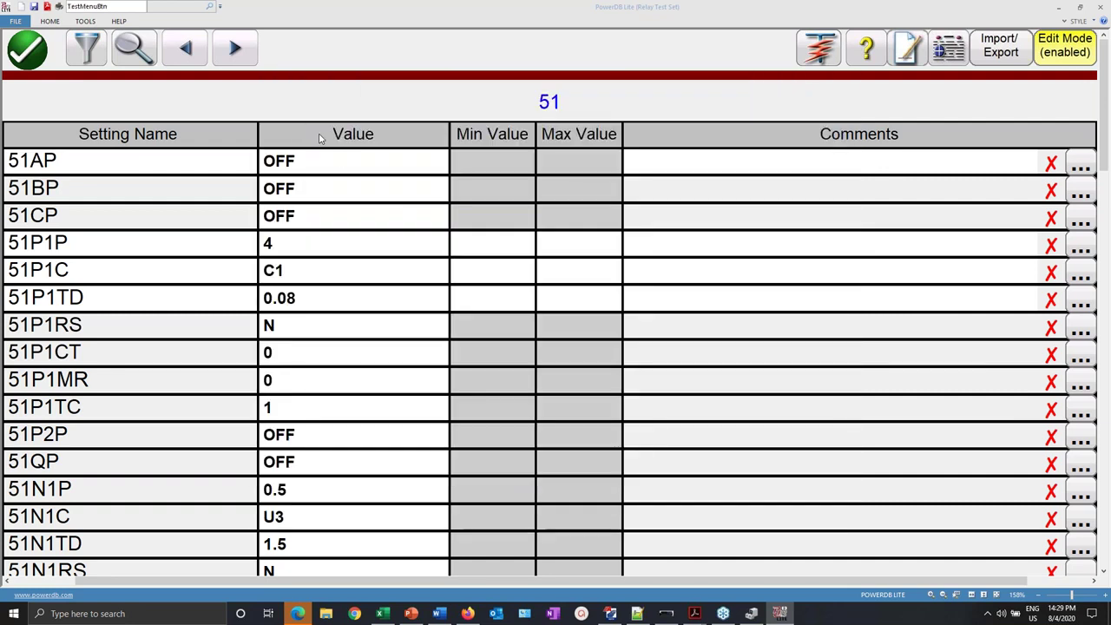
click(91, 54)
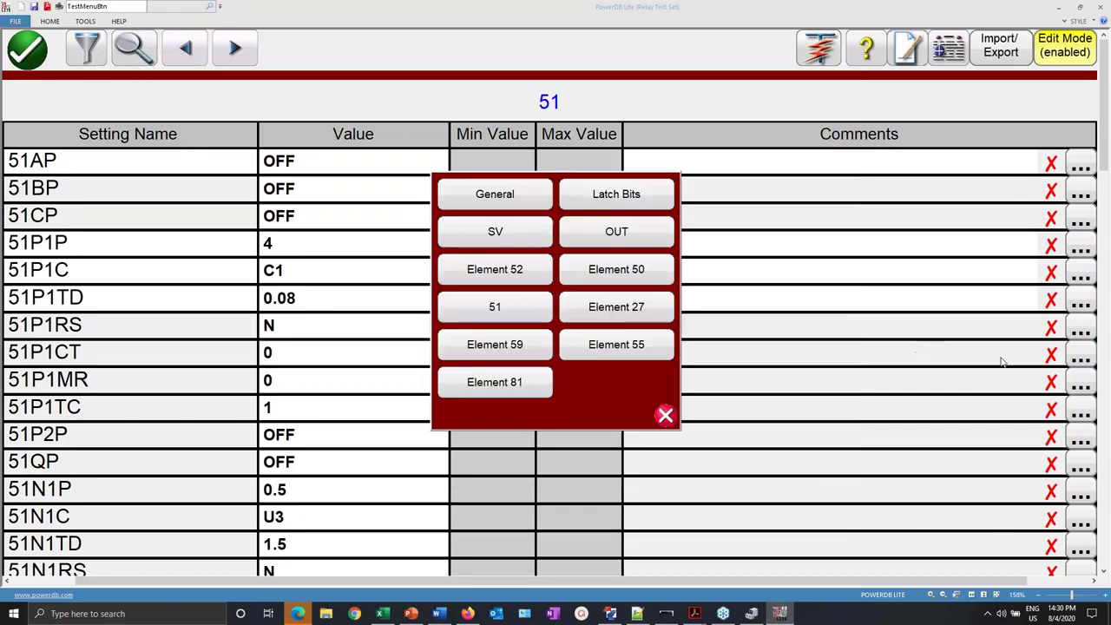
click(634, 270)
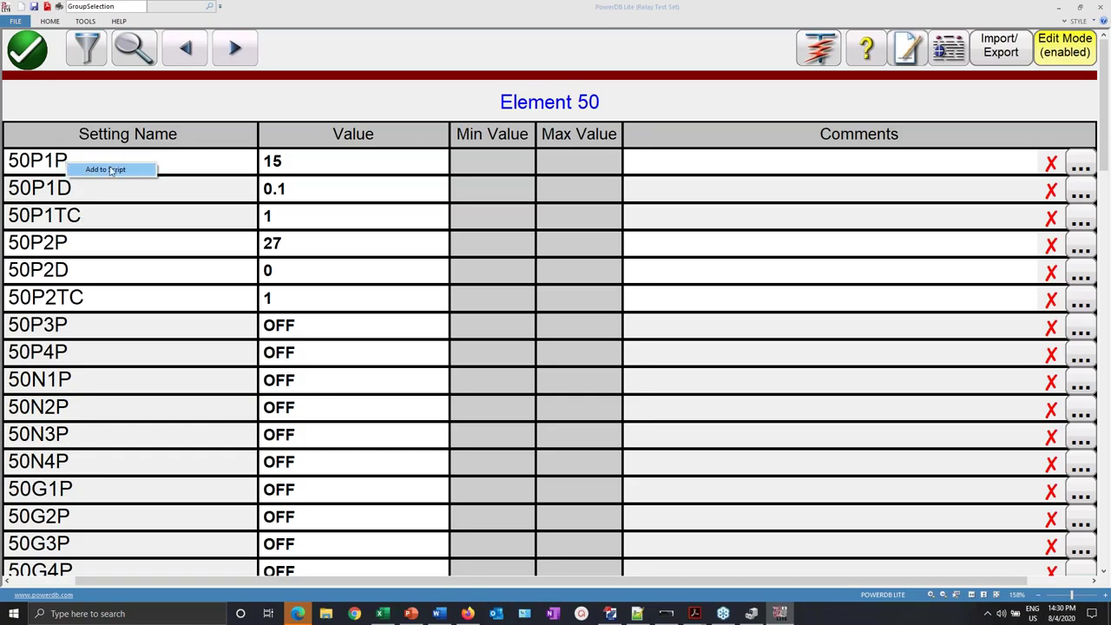
click(52, 160)
click(145, 232)
click(145, 231)
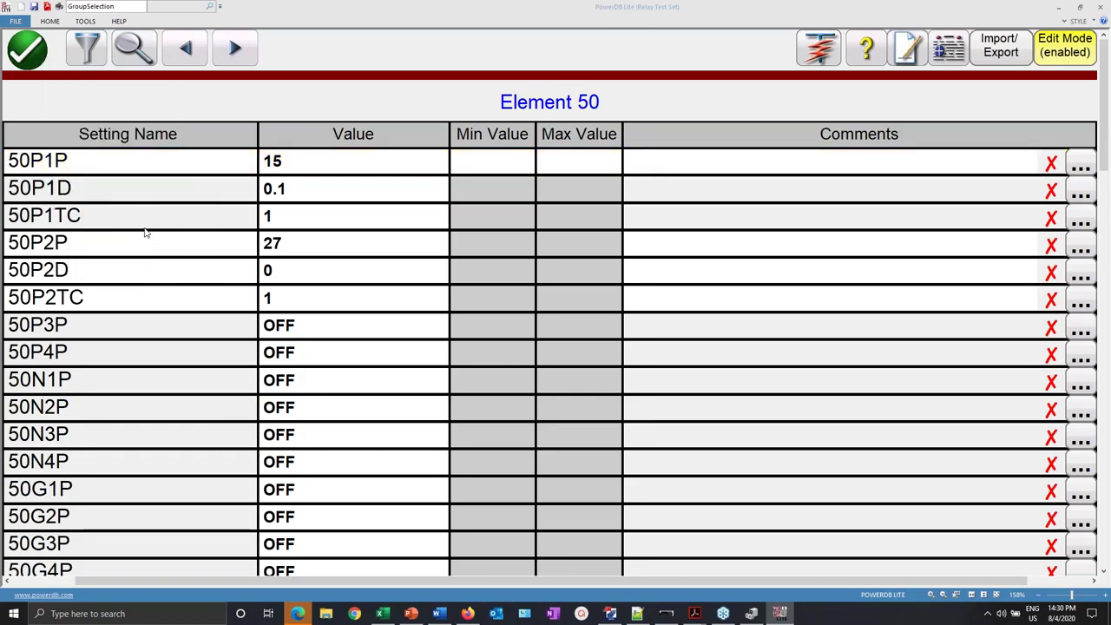
right_click(113, 191)
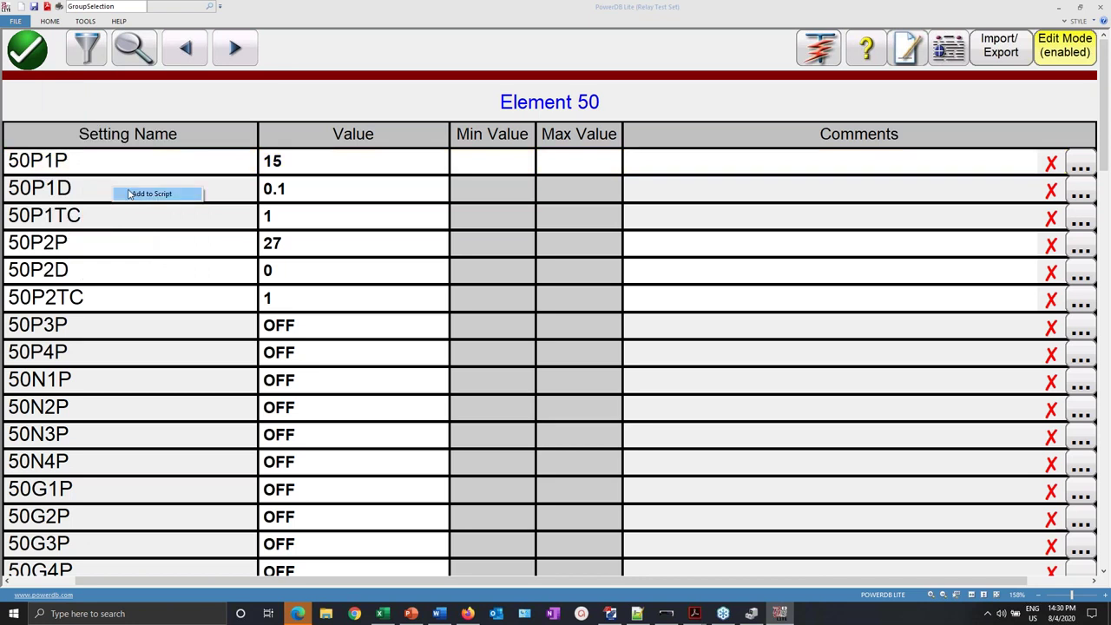
click(130, 194)
click(139, 249)
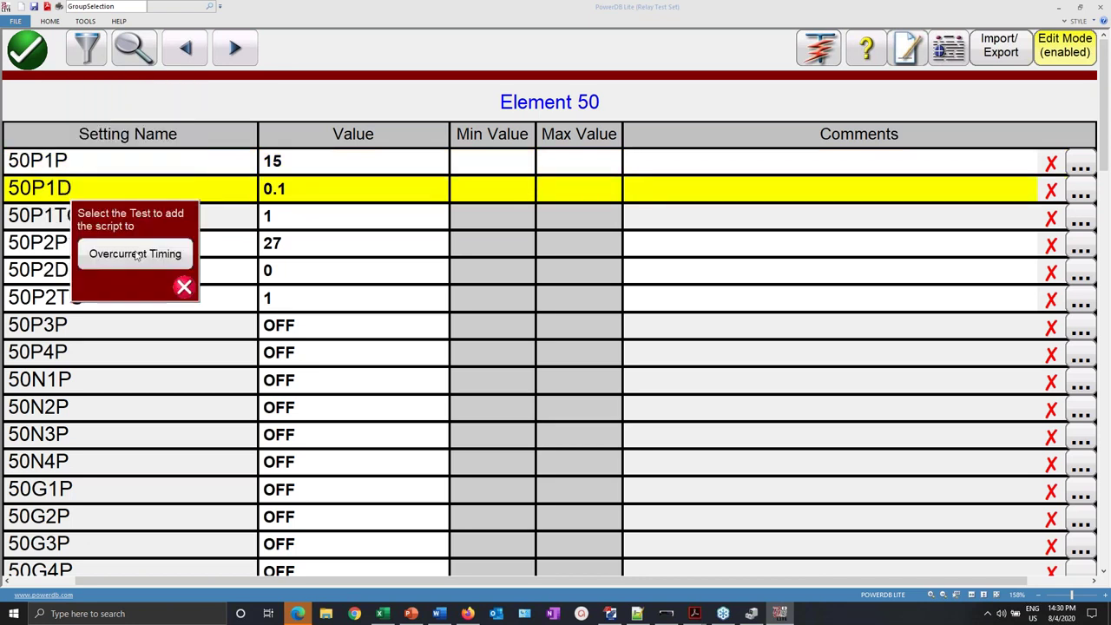
click(139, 250)
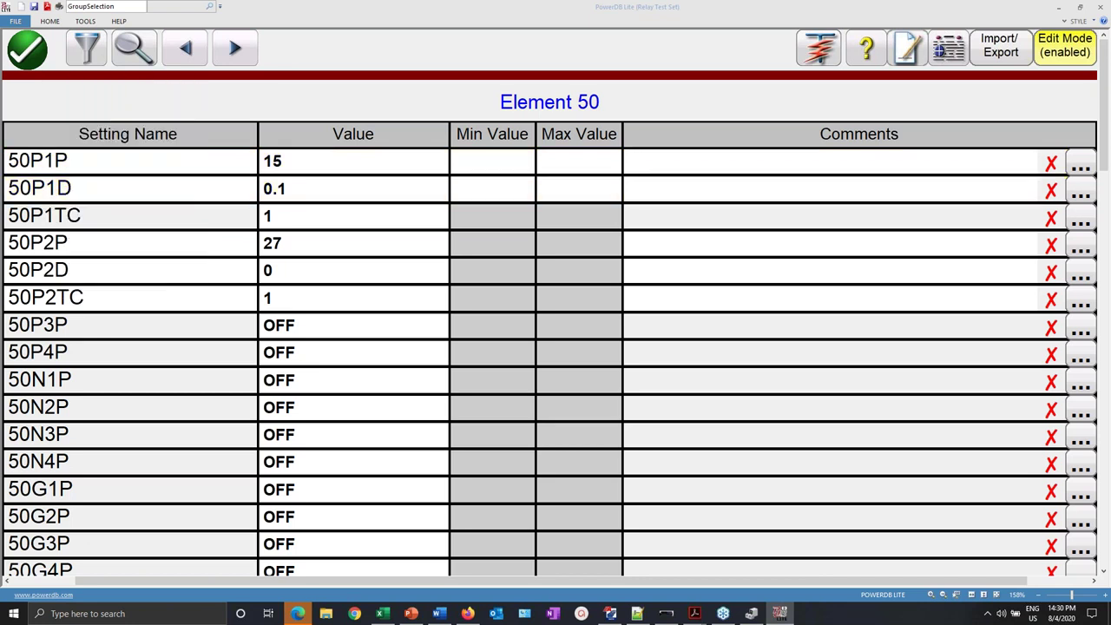
- Add settings 50P2P and 50P2D to the script of the Overcurrent Timing test in the Overcurrent group
right_click(110, 251)
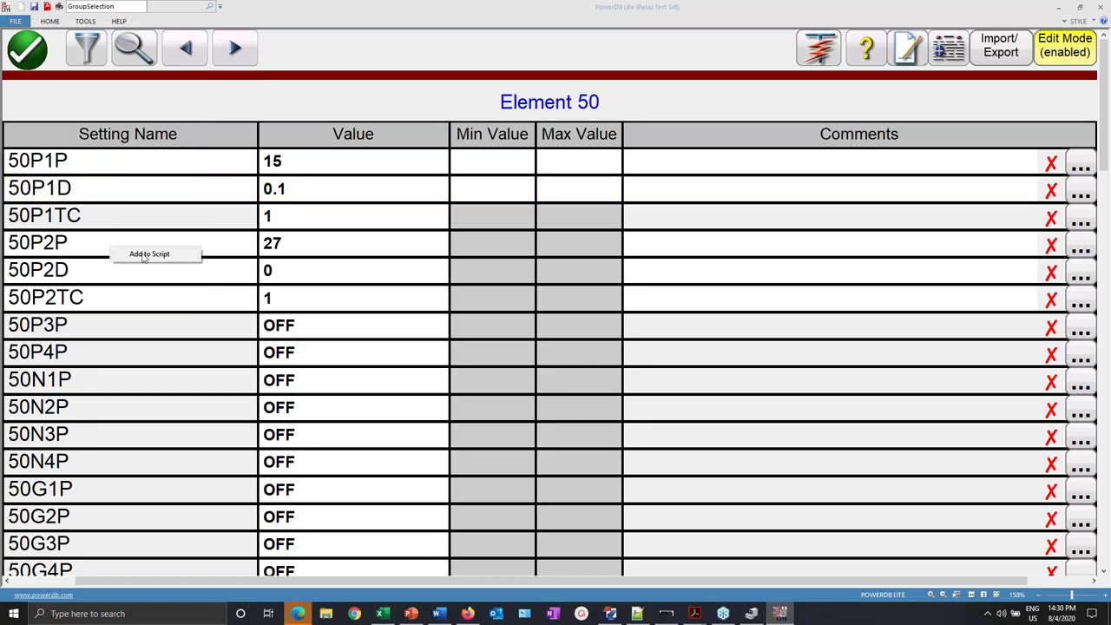
click(145, 257)
click(165, 312)
click(165, 313)
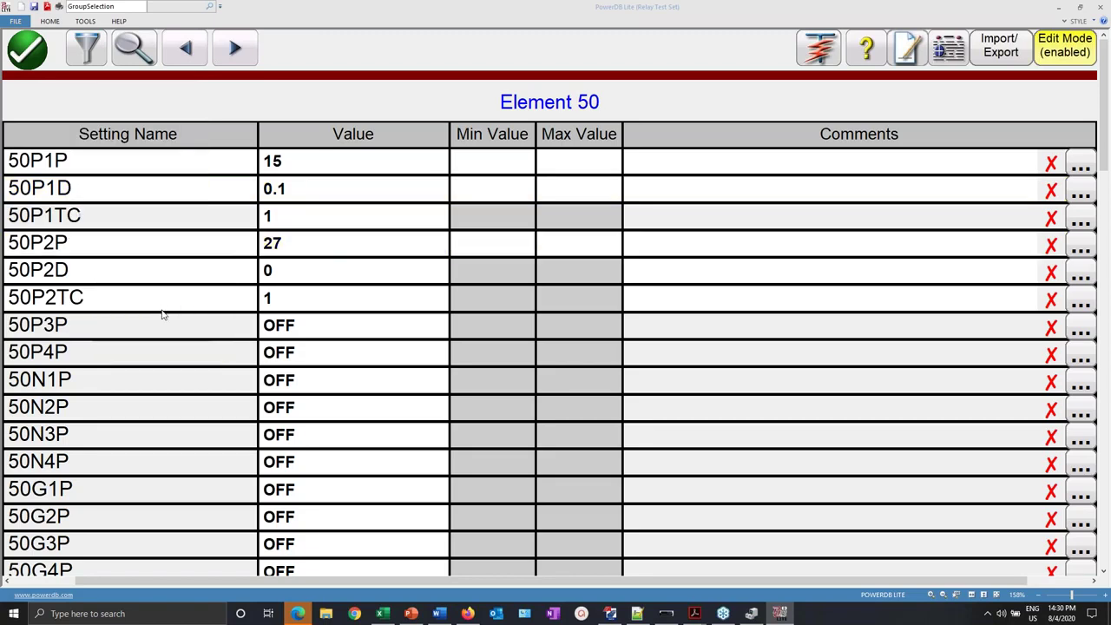
right_click(126, 277)
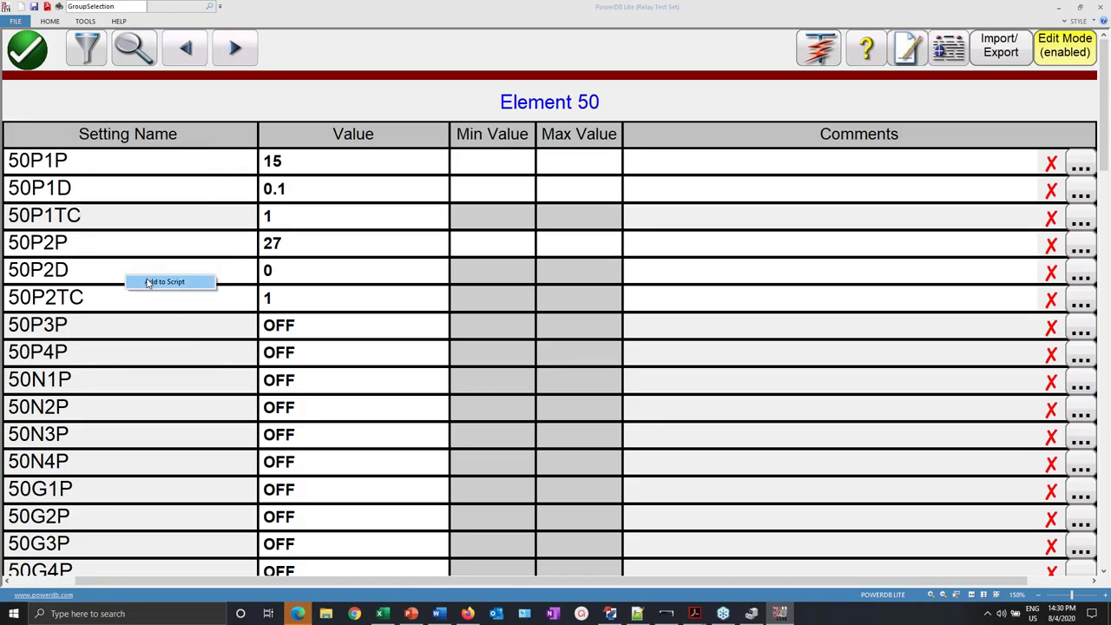
click(148, 282)
click(151, 341)
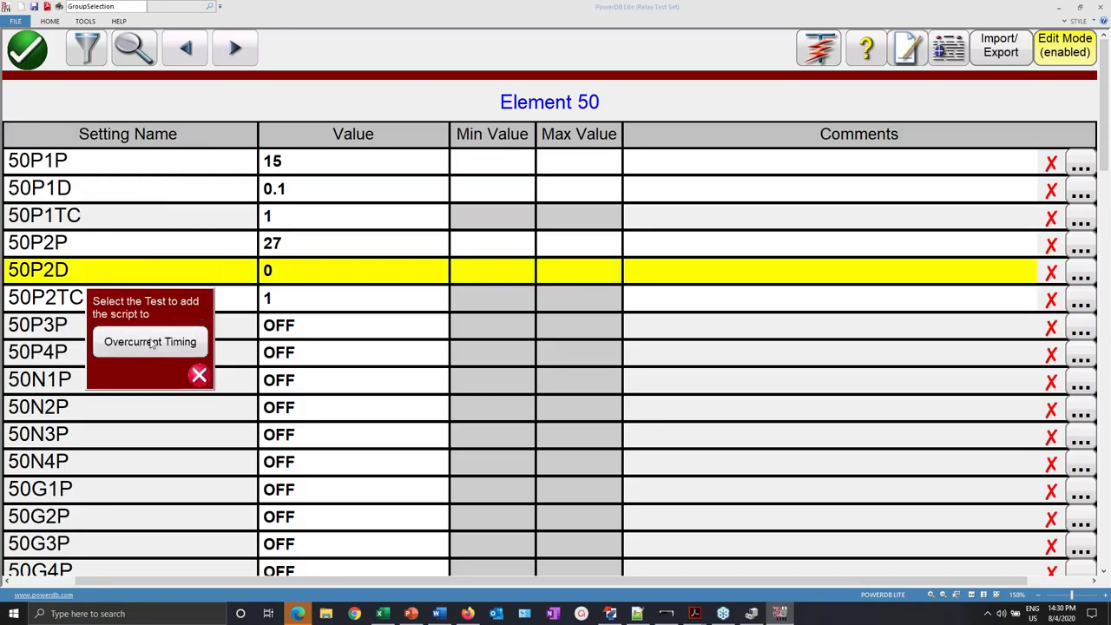
click(150, 342)
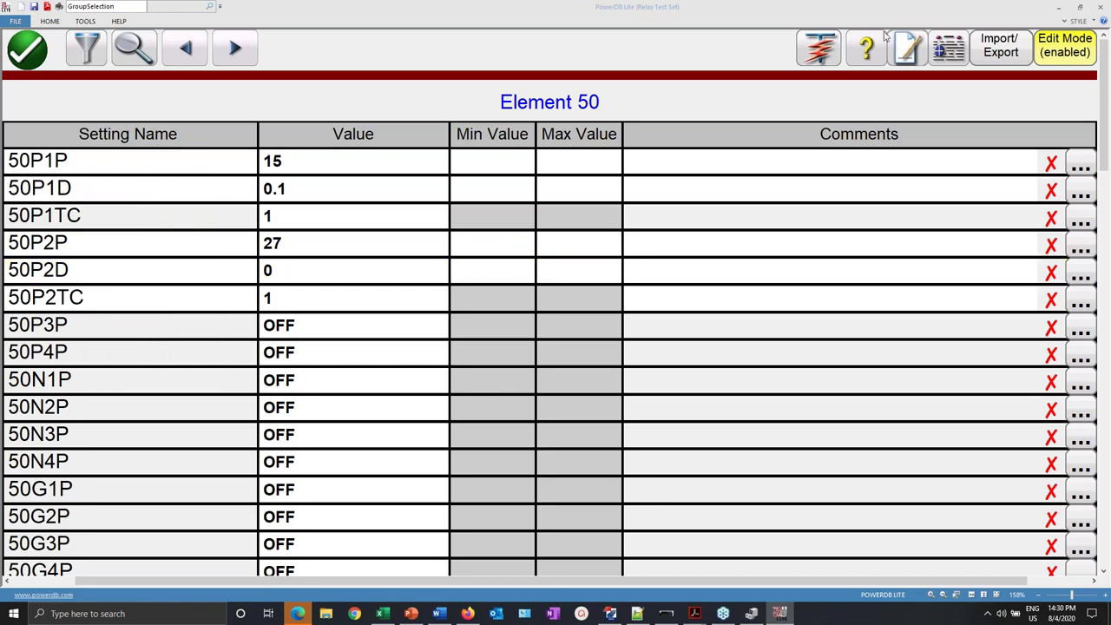
- Open the Overcurrent Timing test's script, check the list of added 51 and 50 setting references, and close it
click(817, 52)
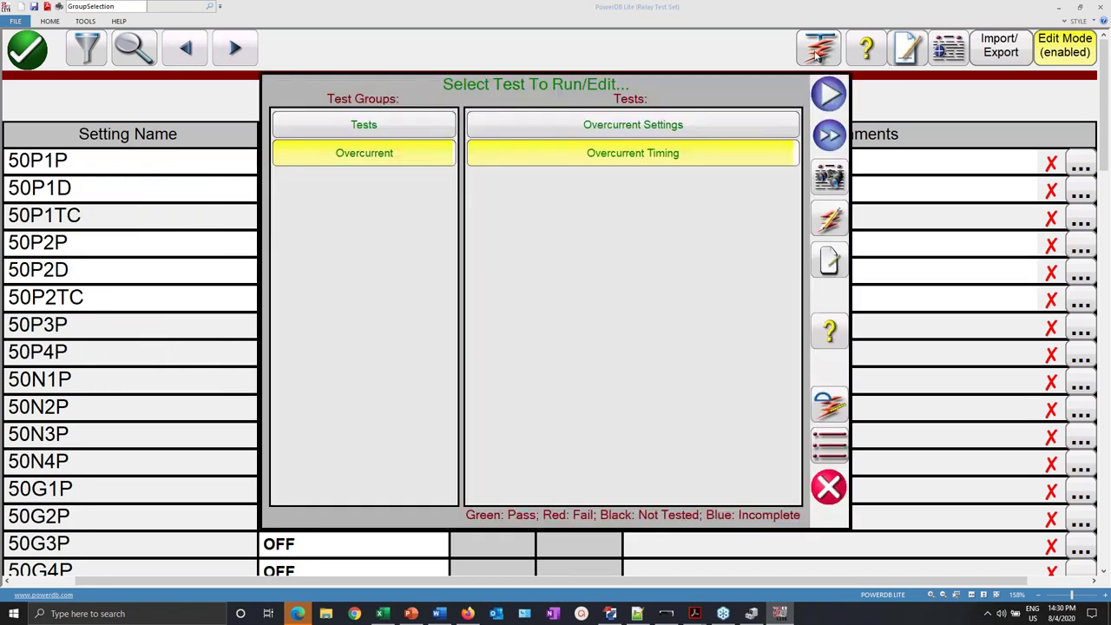
click(829, 404)
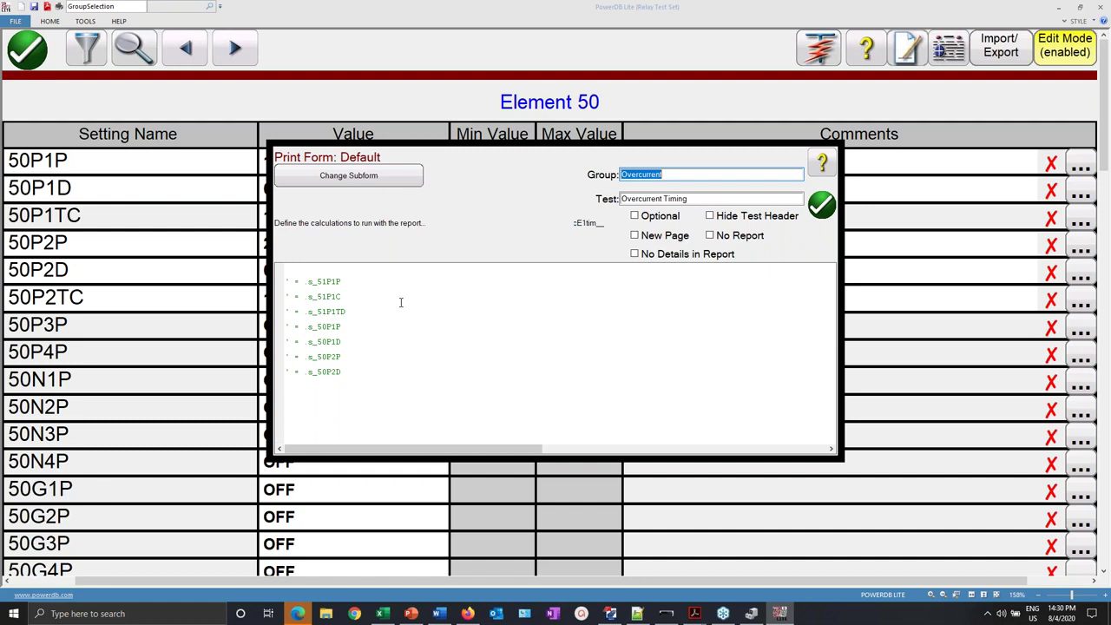
click(831, 206)
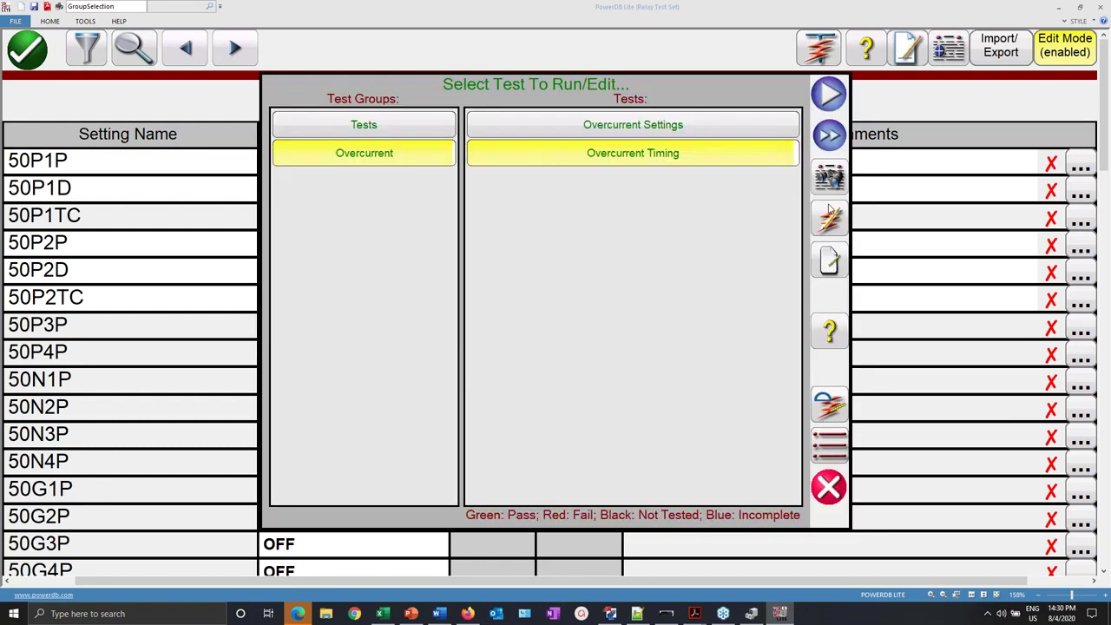
- Open the Overcurrent Timing test's element settings and add its Pickup, Time Dial and curve fields to the script
click(831, 221)
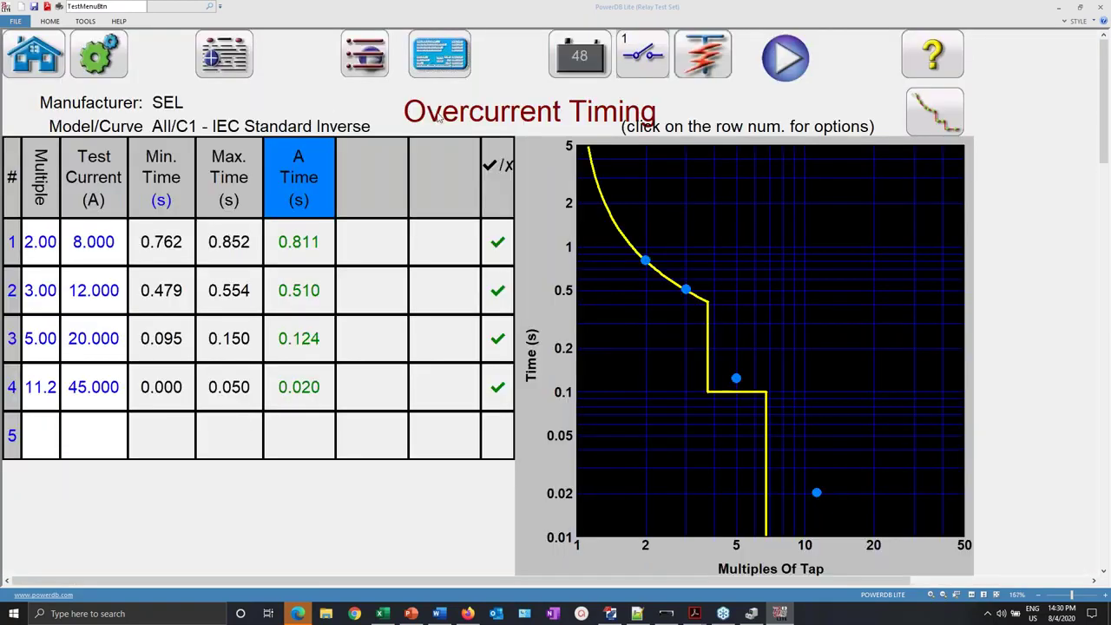
click(441, 53)
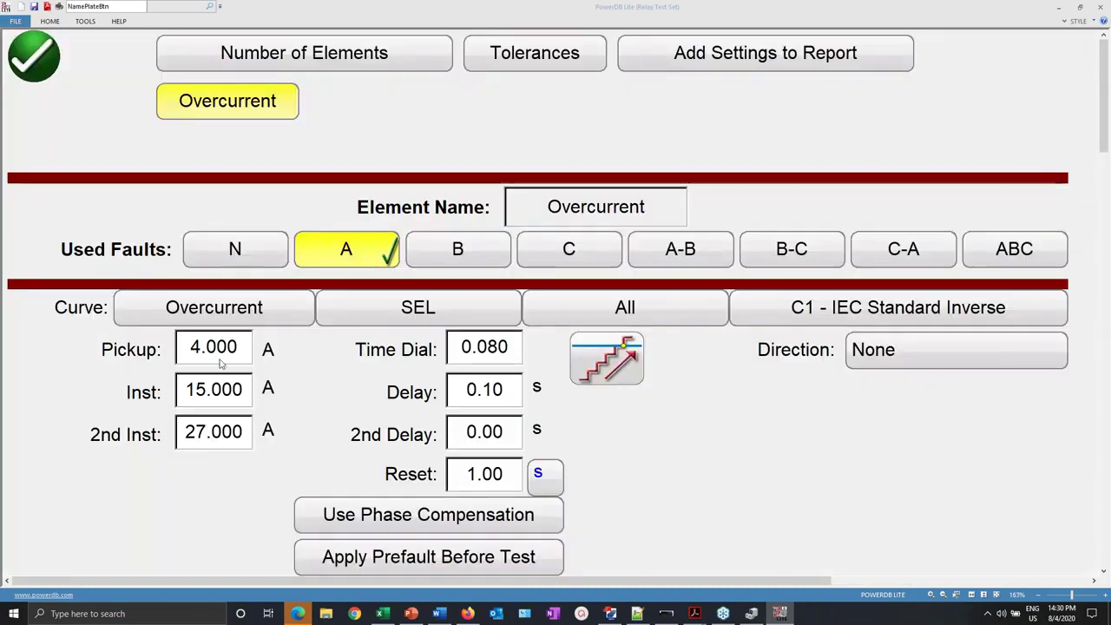
right_click(209, 351)
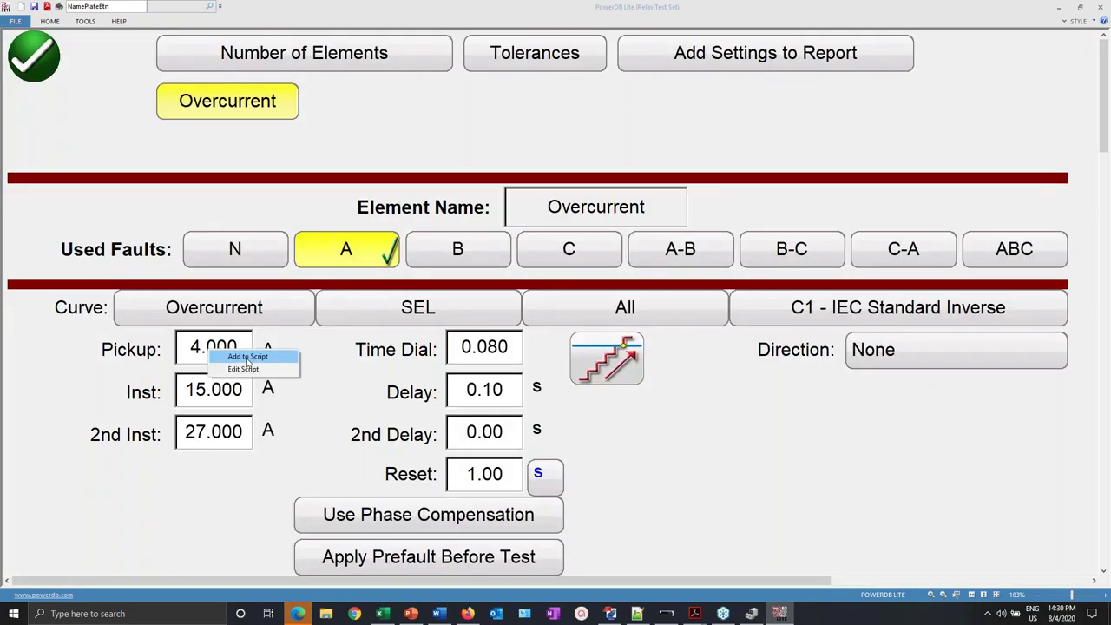
click(247, 359)
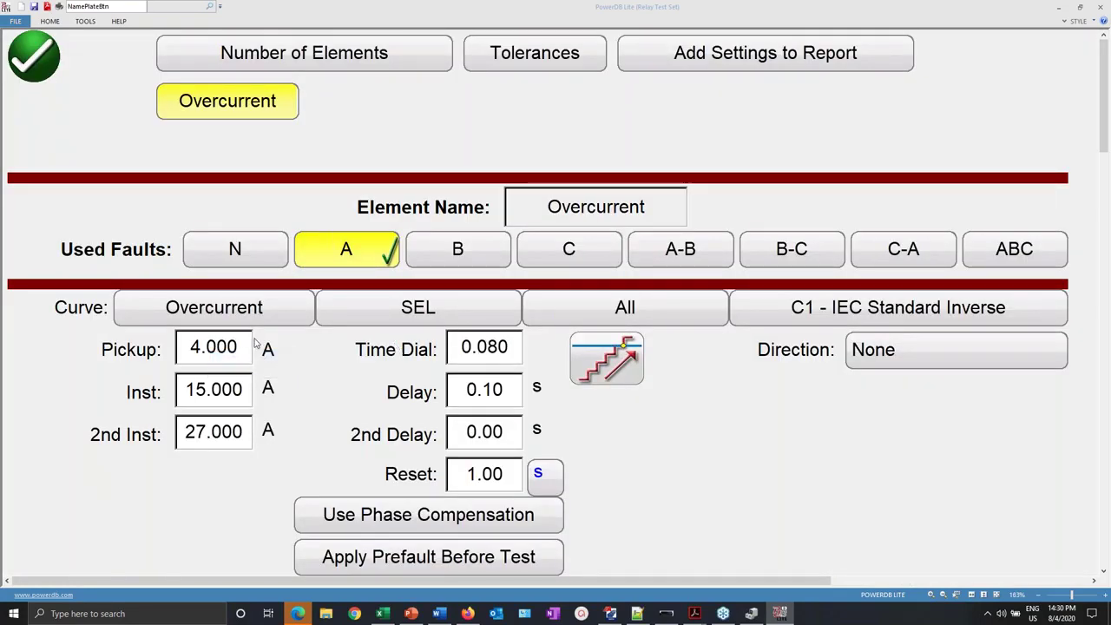
right_click(501, 351)
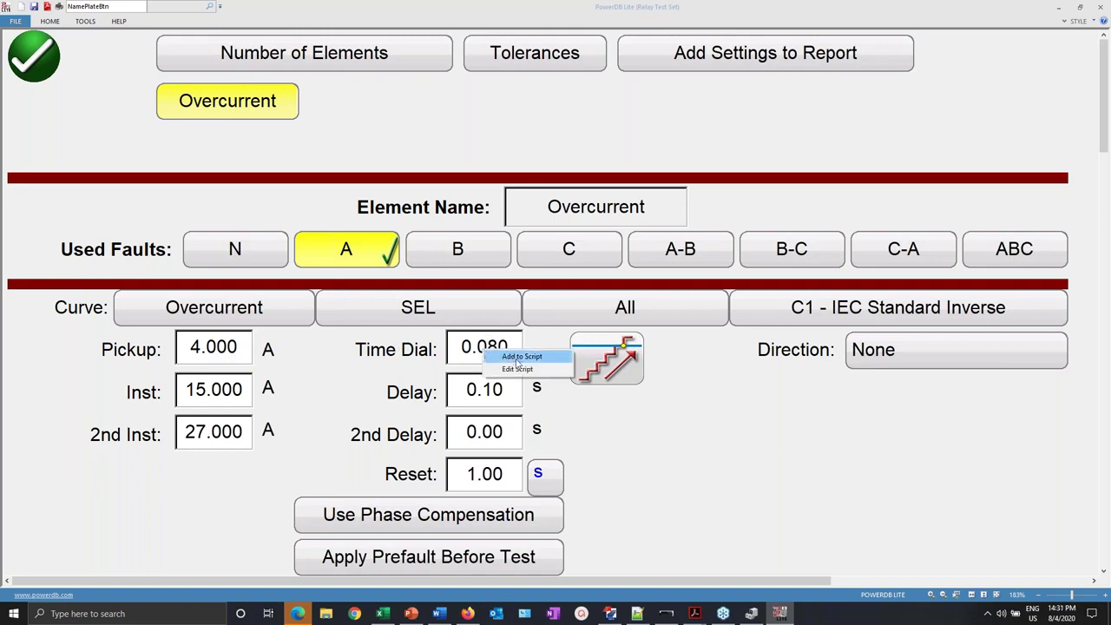
click(518, 357)
right_click(857, 315)
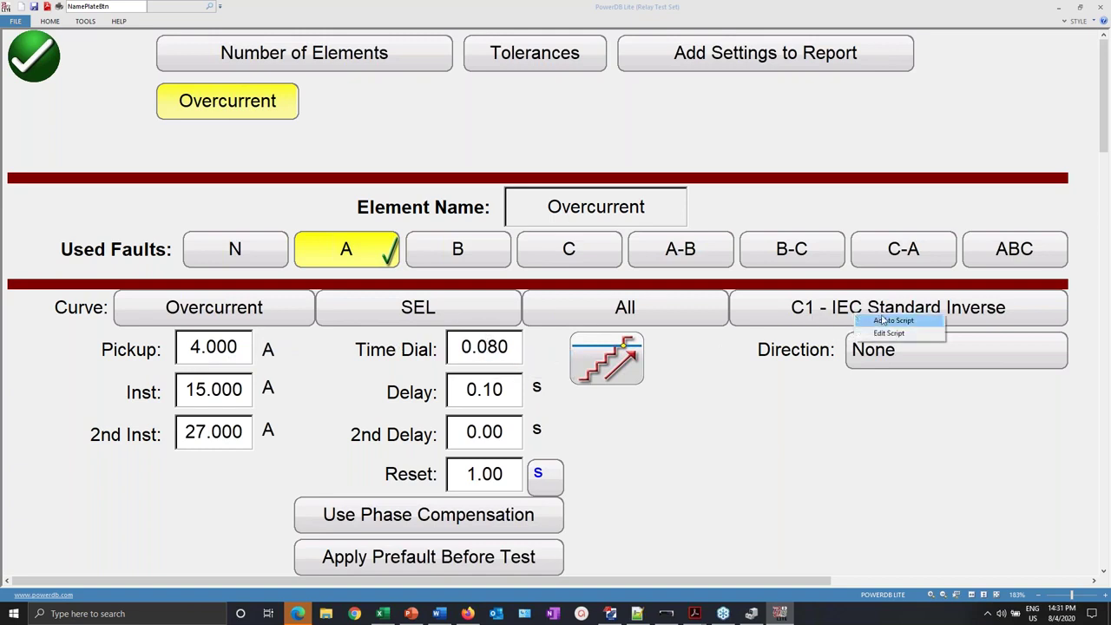
click(890, 322)
- Add the Inst, Delay, 2nd Inst and 2nd Delay fields of the overcurrent element to the script
right_click(200, 391)
click(234, 395)
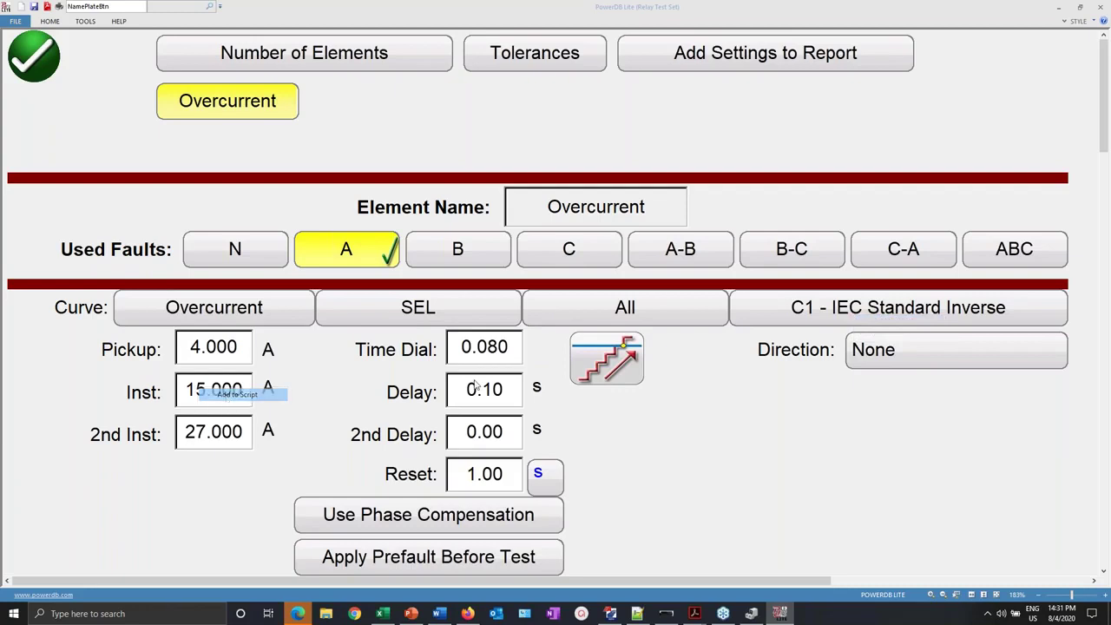
right_click(476, 388)
click(534, 394)
right_click(214, 438)
click(251, 445)
right_click(507, 444)
click(519, 444)
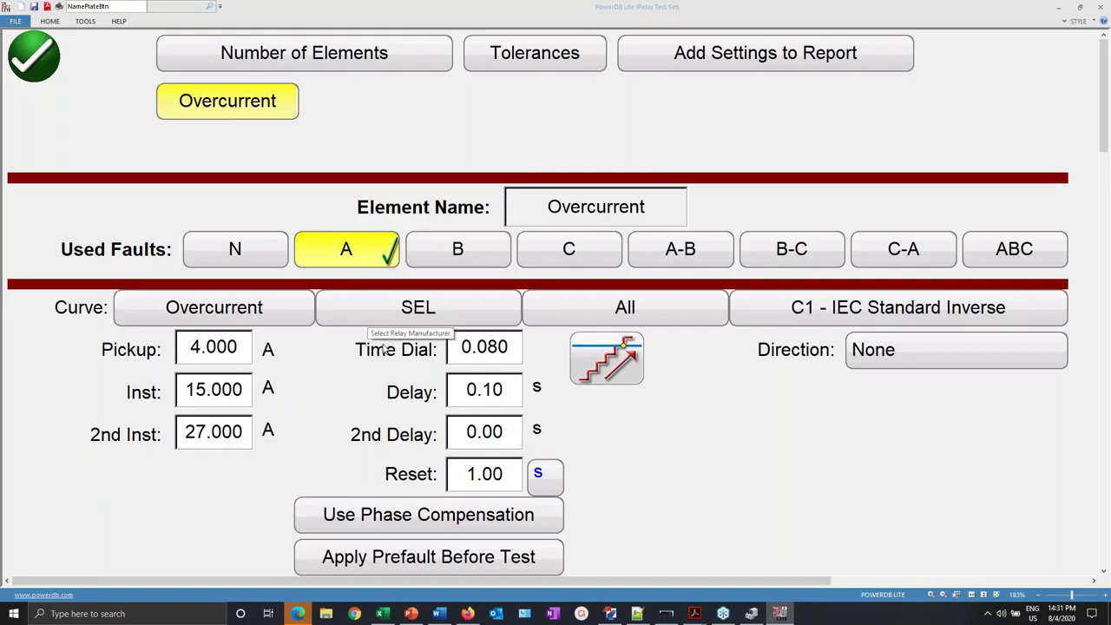
- Reopen the Overcurrent Timing script, uncomment the SET OI E1 Pickup line and assign .s_51P1P to it
click(34, 49)
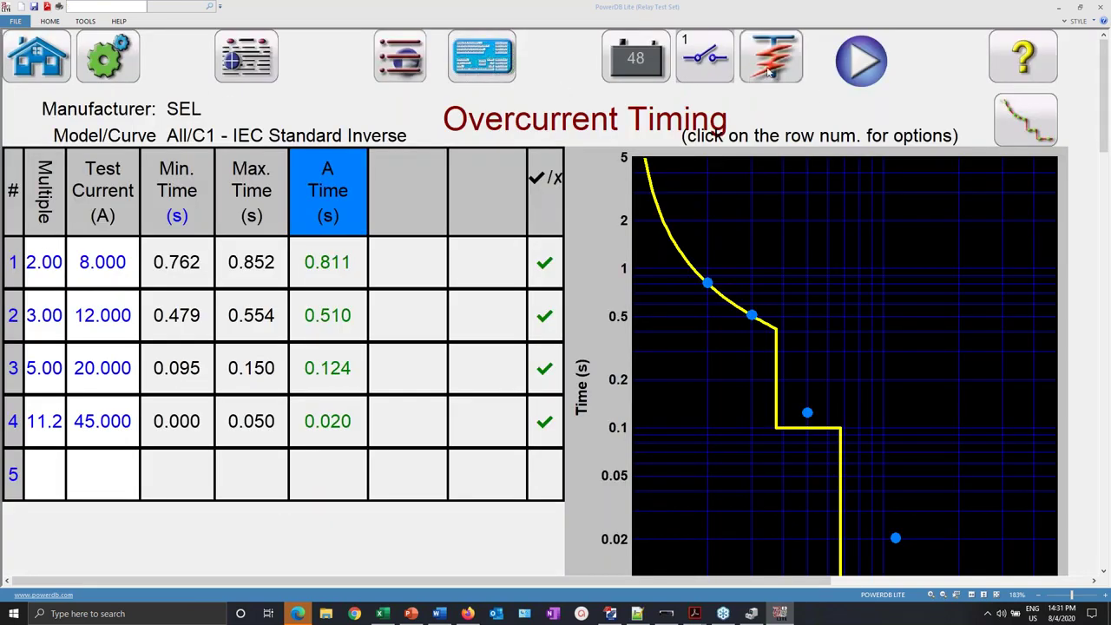
click(768, 68)
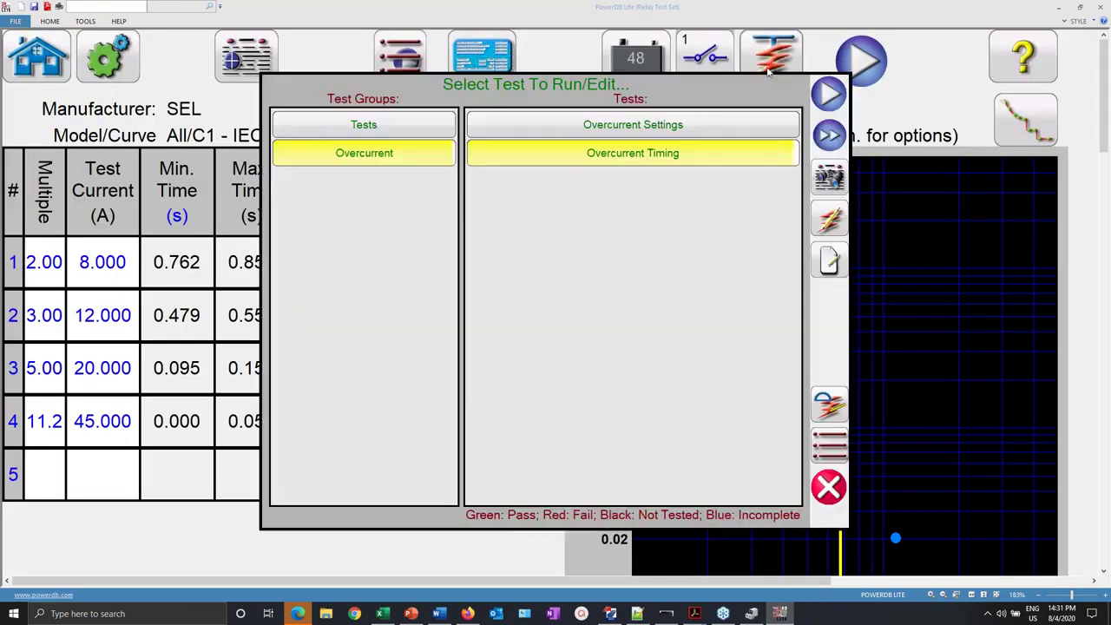
click(824, 405)
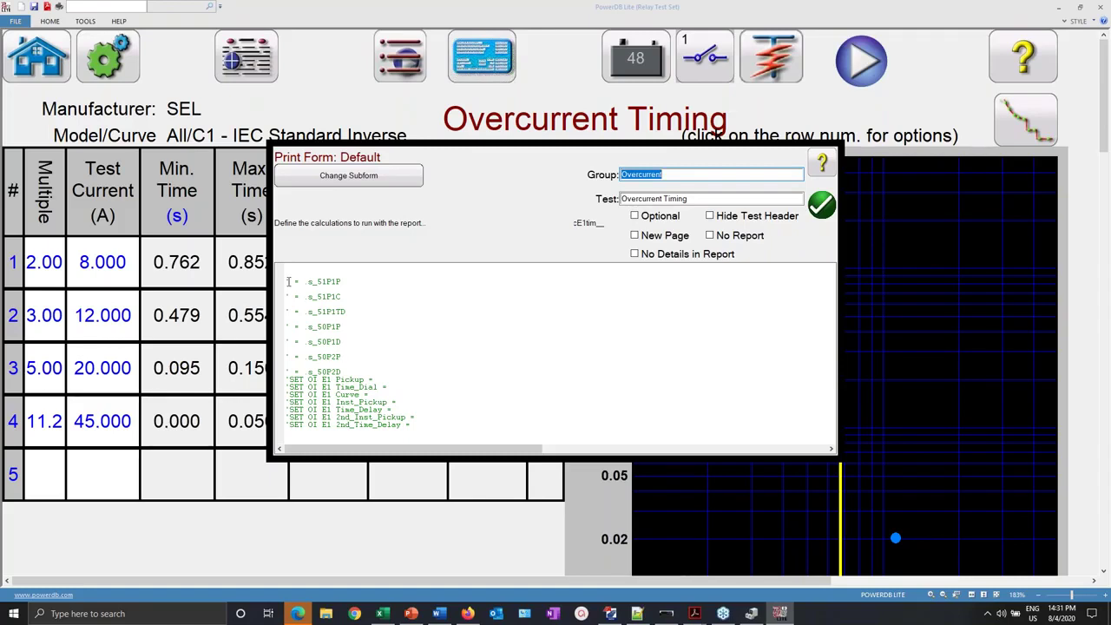
drag(288, 281, 323, 406)
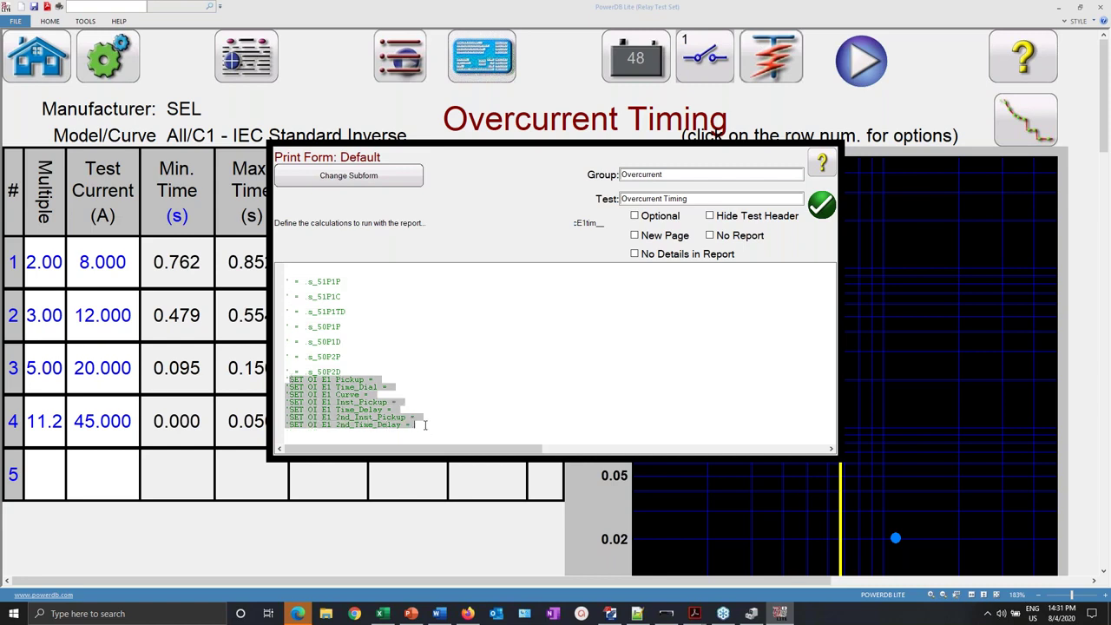
click(289, 381)
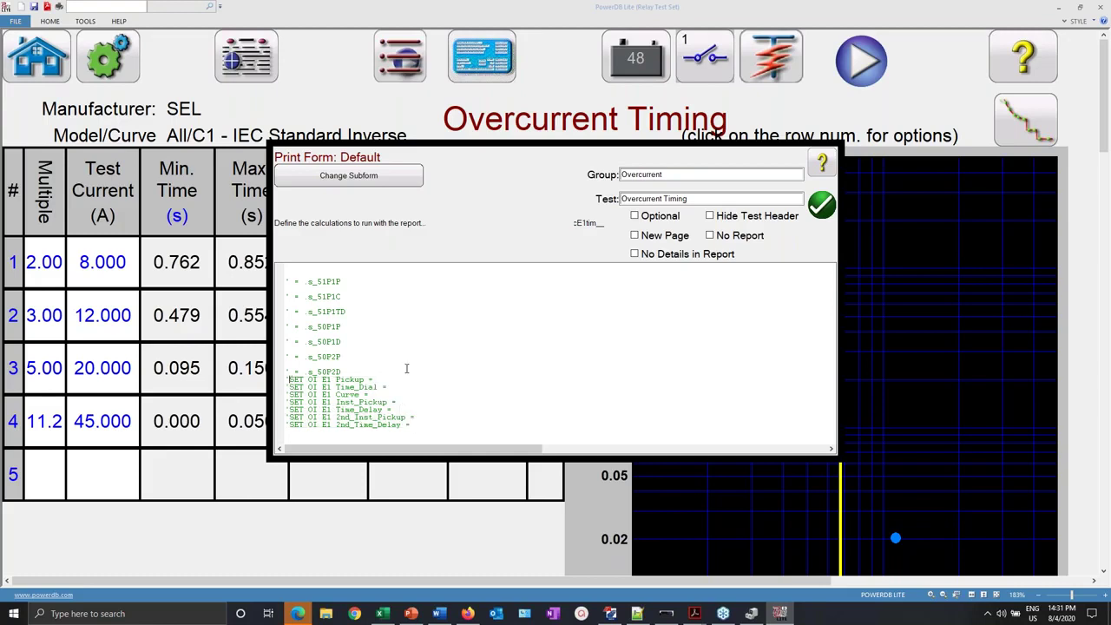
key(Delete)
key(shift+Down)
key(shift+Left)
key(ctrl+c)
key(Down)
key(ctrl+v)
- Assign .s_51P1TD to the Time_Dial line and remove the already used 51P1TD and 51P1P references from the comment lines
click(343, 296)
drag(346, 312, 302, 312)
key(ctrl+c)
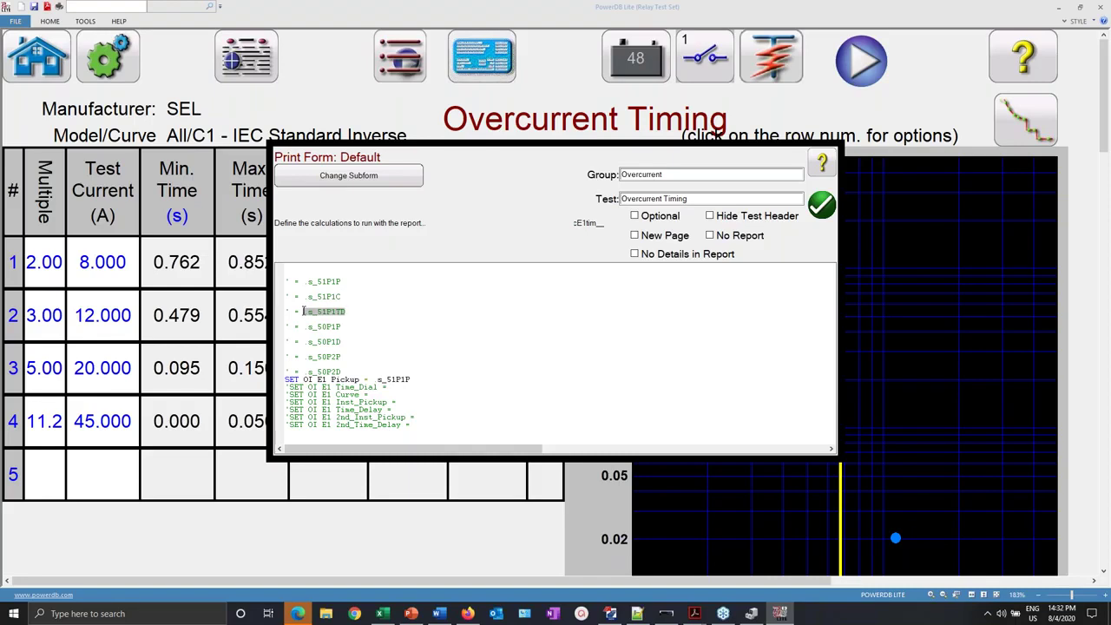
click(391, 388)
key(ctrl+v)
drag(348, 311, 300, 311)
key(BackSpace)
drag(345, 279, 307, 281)
key(BackSpace)
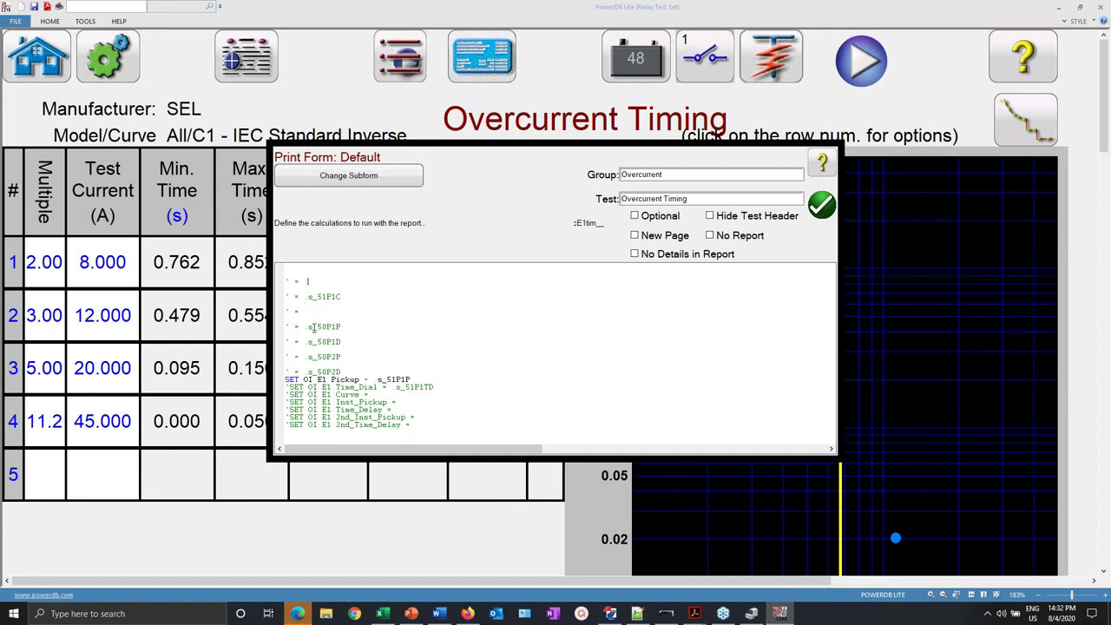
- Assign .s_50P1P to the Inst_Pickup line and .s_50P1D to the Time_Delay line, removing 50P1D from its comment line
drag(349, 327, 309, 324)
key(shift+Left)
key(ctrl+c)
click(401, 402)
key(ctrl+v)
drag(342, 342, 306, 341)
key(BackSpace)
- Move the .s_50P2P reference to the 2nd_Inst_Pickup line and .s_50P2D to the 2nd_Time_Delay line
drag(340, 358, 302, 356)
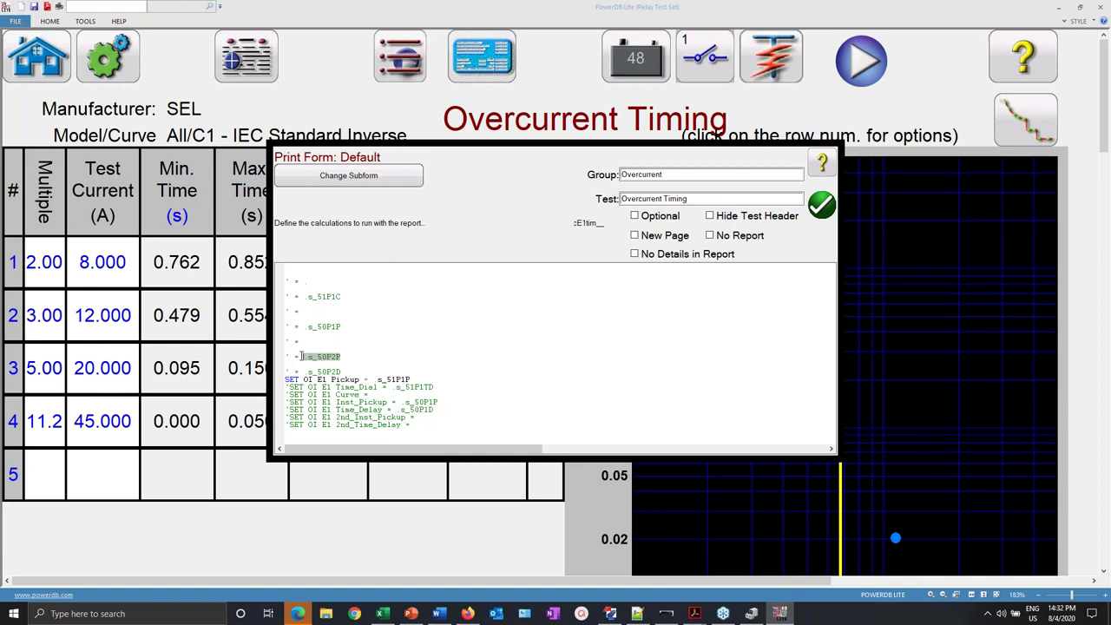
key(ctrl+x)
click(442, 421)
key(ctrl+v)
drag(347, 371, 301, 372)
key(ctrl+x)
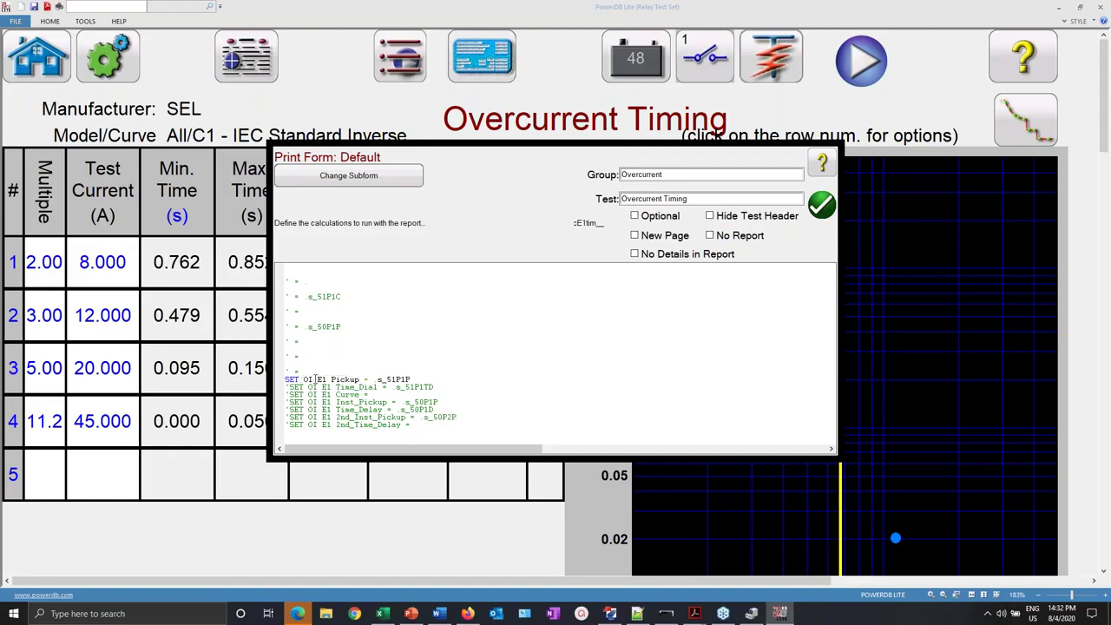
click(418, 424)
key(ctrl+v)
- Uncomment the Time_Dial, Inst_Pickup, Time_Delay, 2nd_Inst_Pickup and 2nd_Time_Delay lines, and delete the three emptied comment lines directly above the SET block
click(289, 420)
key(Delete)
click(289, 416)
key(Delete)
click(287, 409)
key(Delete)
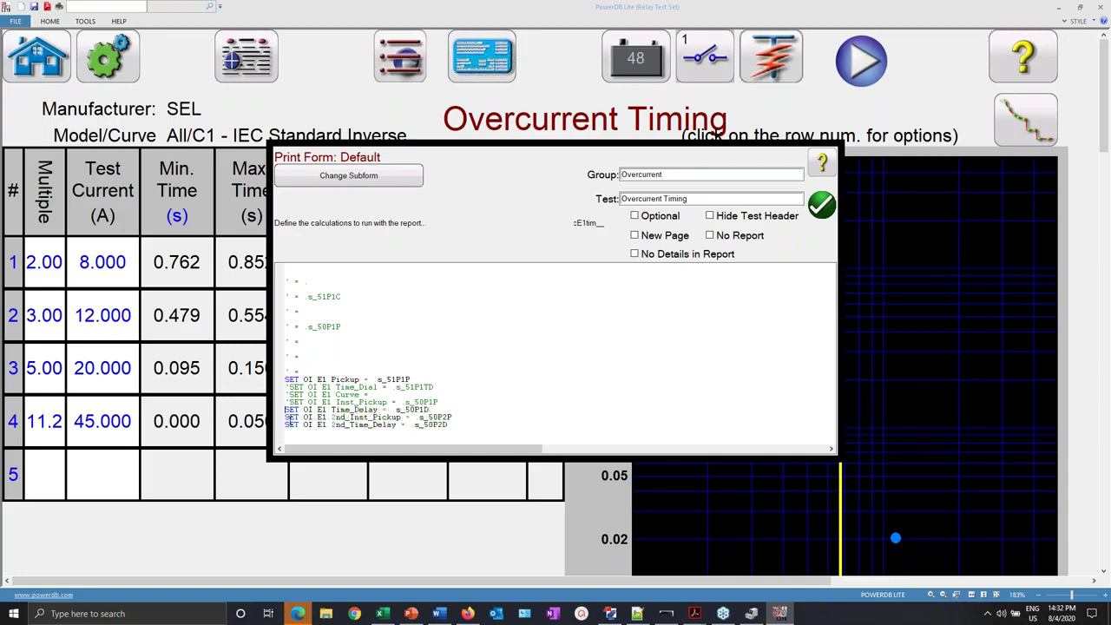
click(288, 402)
key(Delete)
click(287, 387)
key(Delete)
drag(303, 372, 285, 341)
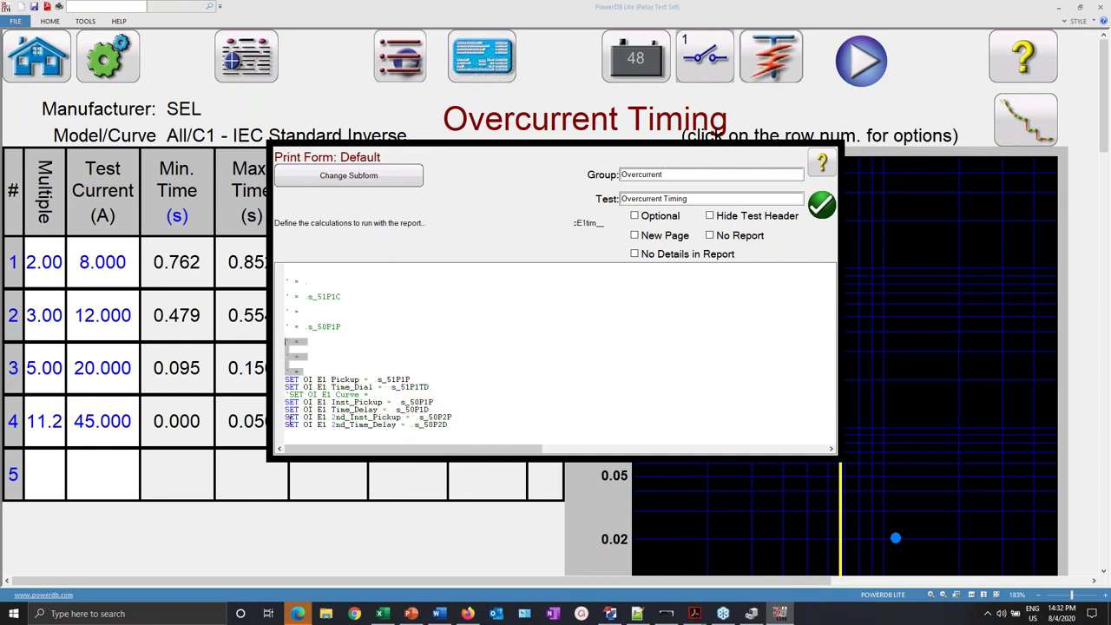
key(Delete)
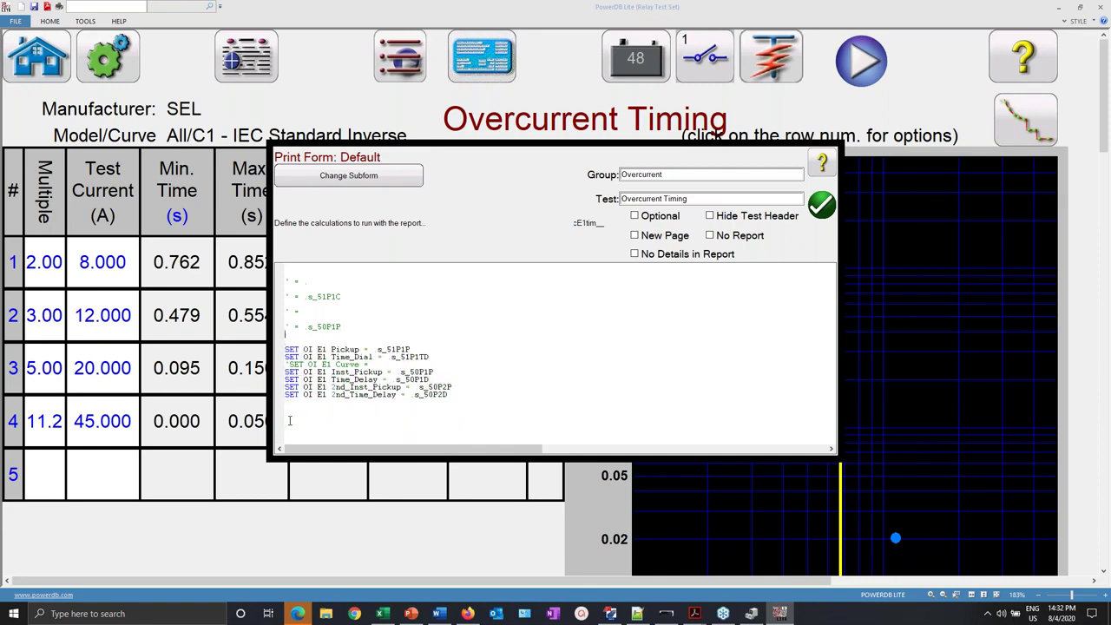
- Delete the empty comment line and the .s_50P1P comment line directly above the SET block
key(Up)
key(Up)
key(shift+Right)
key(shift+Right)
key(shift+Right)
key(shift+Right)
key(shift+Right)
key(shift+Right)
key(shift+Right)
key(shift+Right)
key(shift+Right)
key(shift+Right)
key(shift+Right)
key(shift+Right)
key(shift+Right)
key(shift+Right)
key(shift+Right)
key(shift+Right)
key(shift+Right)
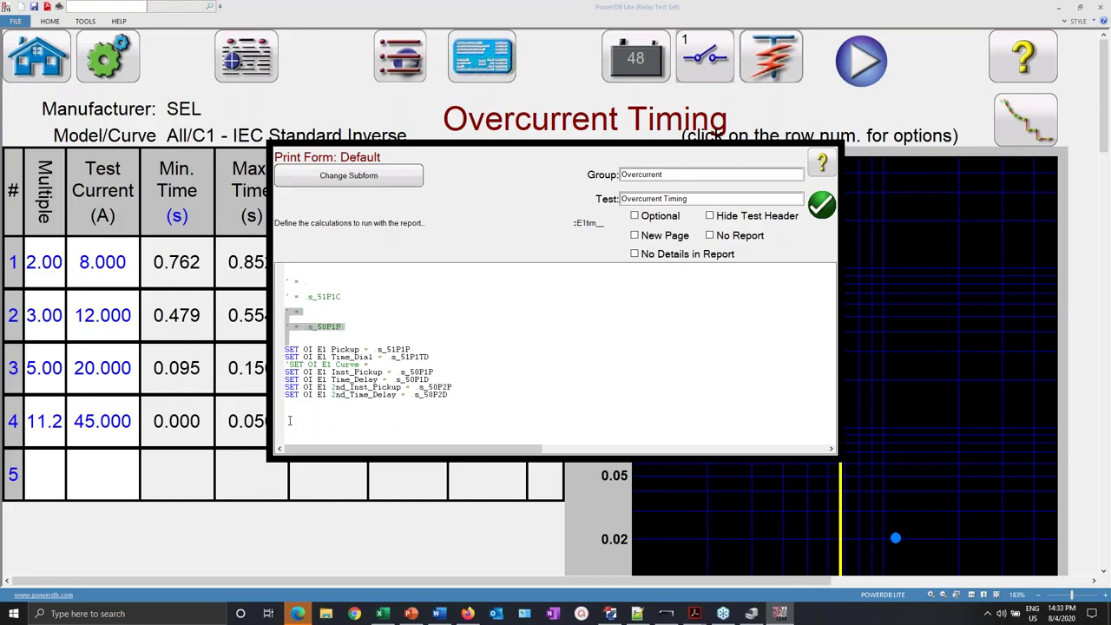
key(Delete)
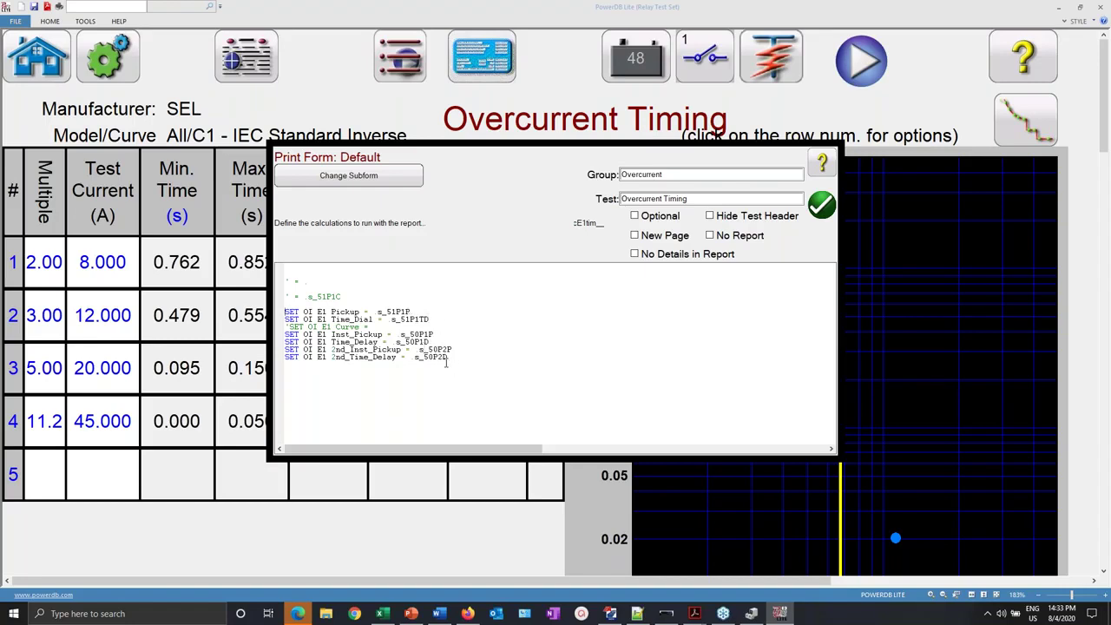
- Move the commented Curve line below the .s_51P1C comment, separate it from the Pickup line with a blank line, and accept the script
drag(380, 327, 286, 326)
key(Delete)
key(ctrl+v)
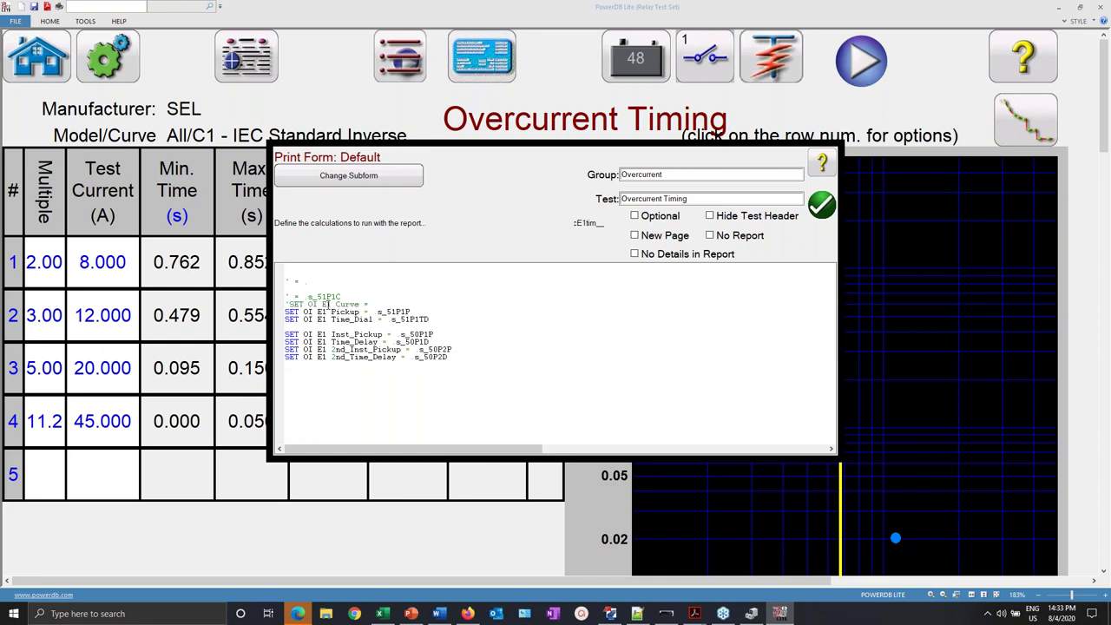
key(Return)
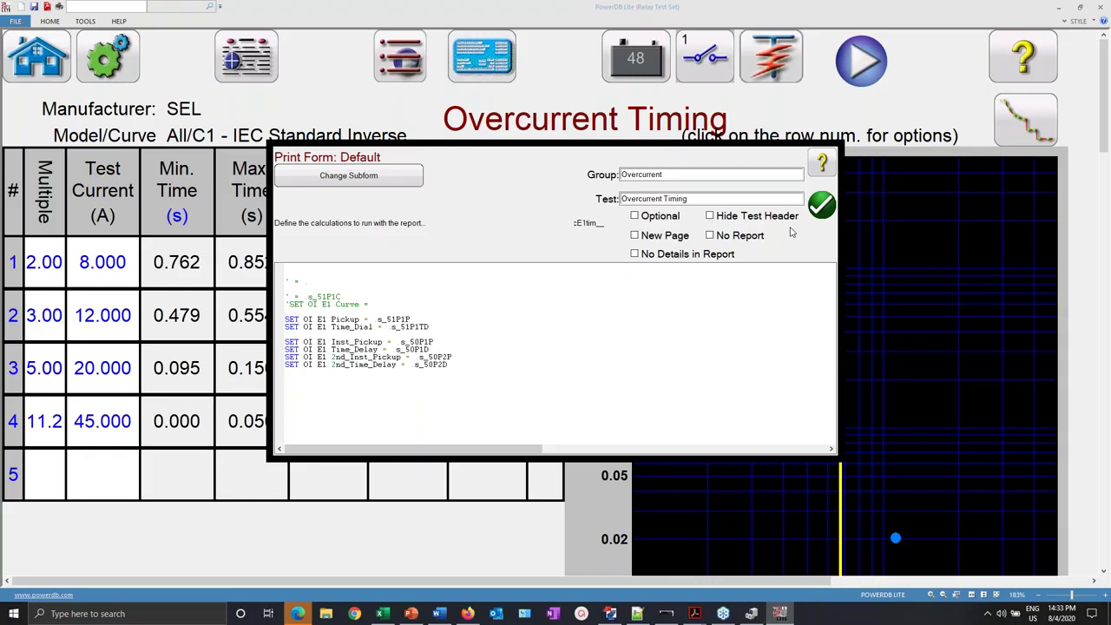
click(825, 203)
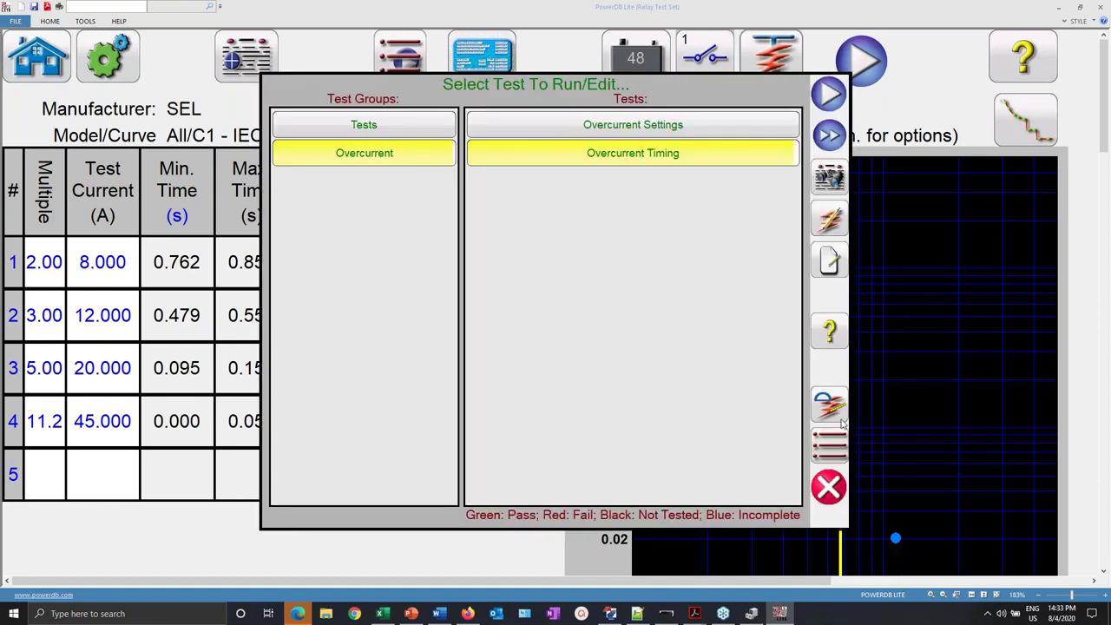
- Switch to AcSELerator QuickSet and set the Maximum Phase TOC Element 1 trip pickup 51P1P to 6.00
click(608, 615)
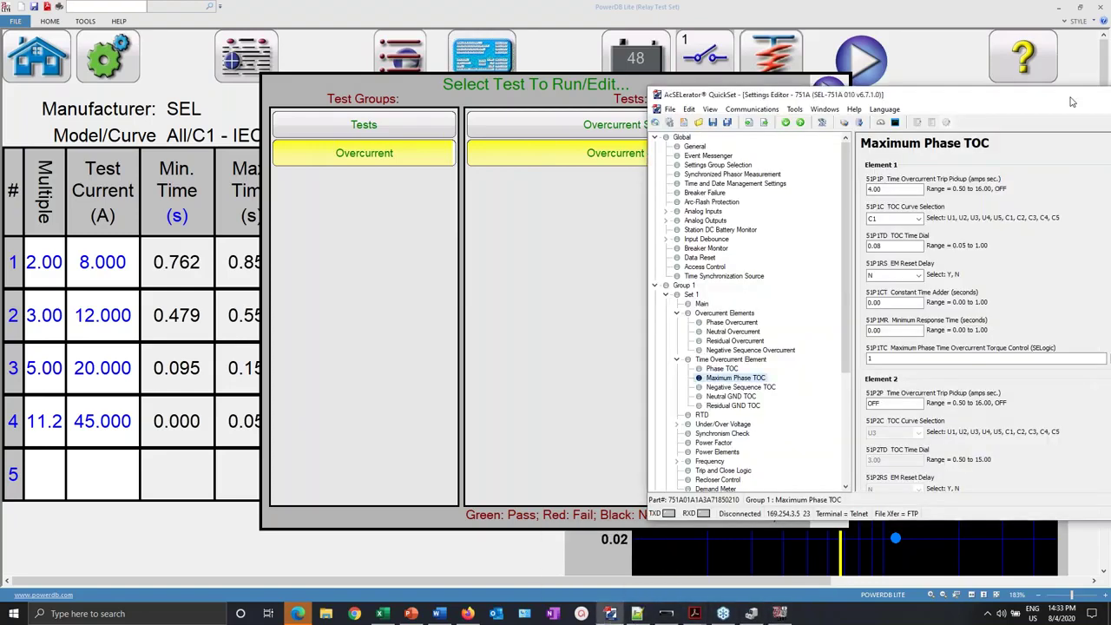
drag(1071, 101, 830, 57)
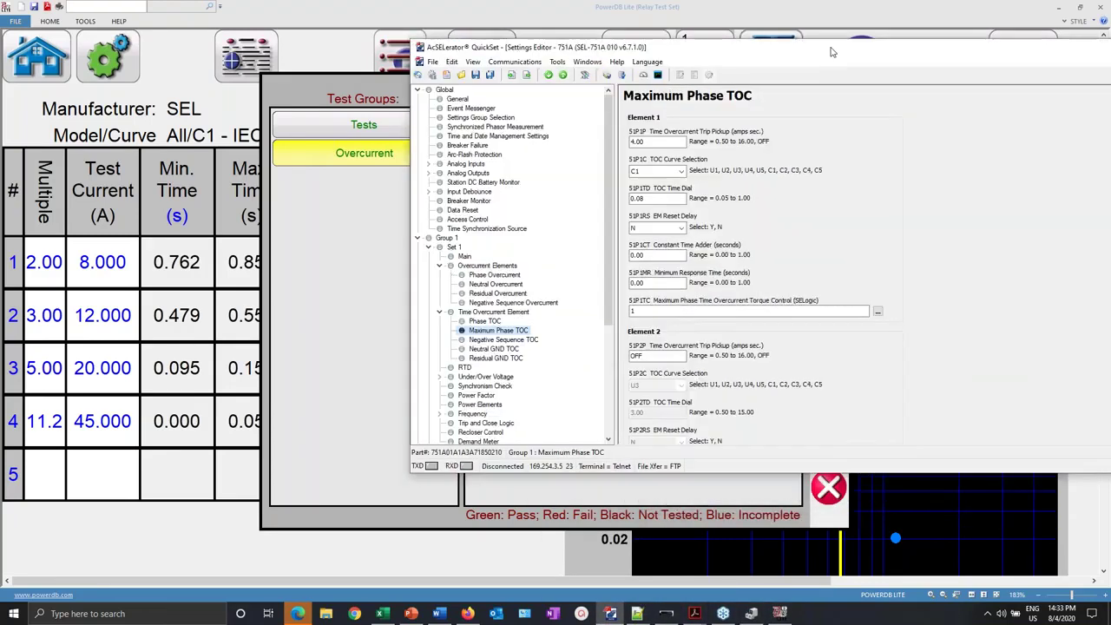
click(630, 145)
key(Delete)
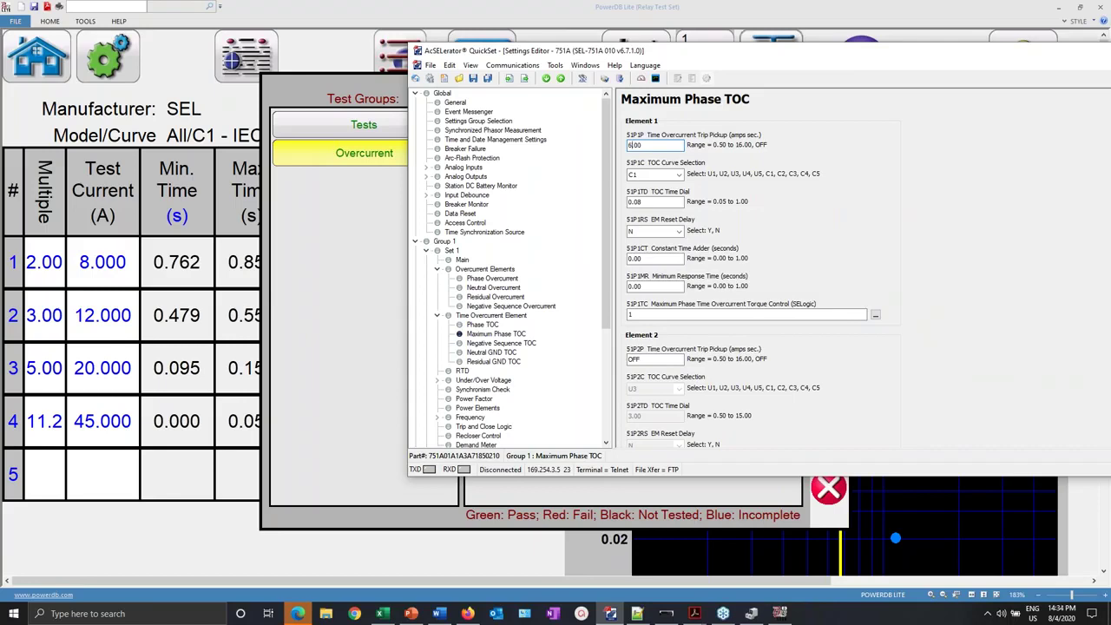
- Set the Phase Overcurrent trip pickups to 19.00 for 50P1P and 30.00 for 50P2P
click(492, 279)
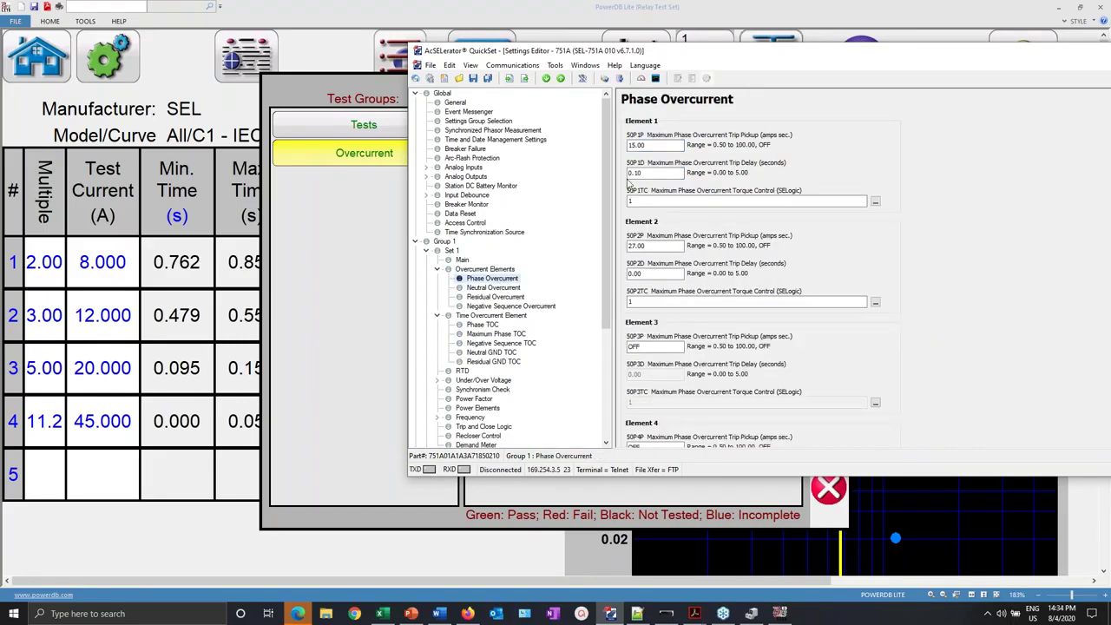
click(633, 145)
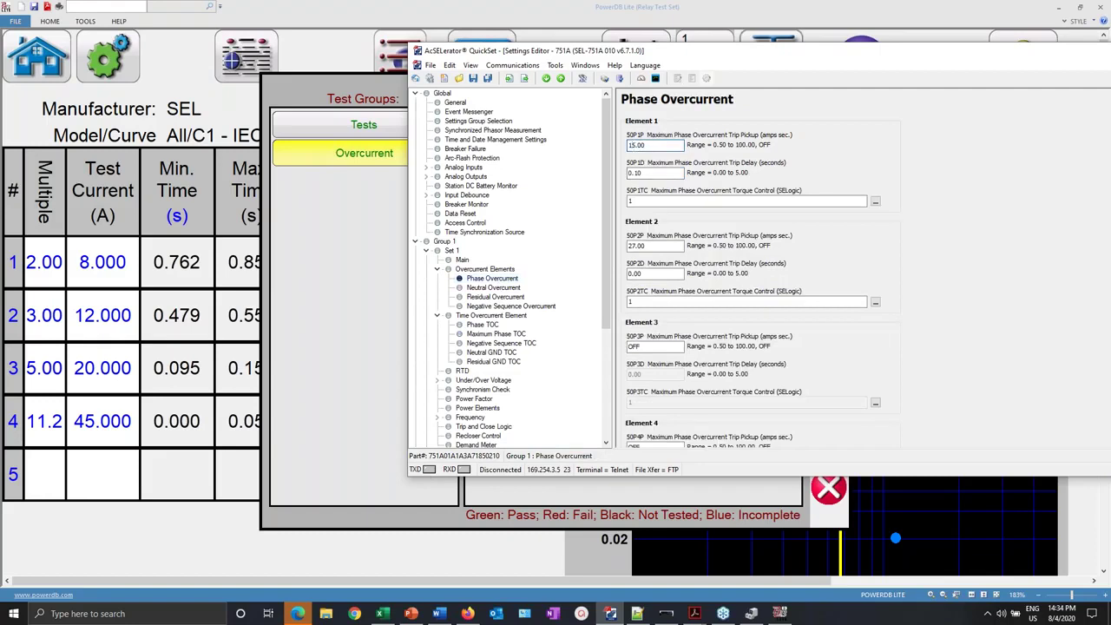
text(9)
click(638, 246)
key(BackSpace)
text(30)
- Send the Set 1 settings group to the relay, continuing without the Global group
click(524, 68)
click(524, 68)
click(525, 79)
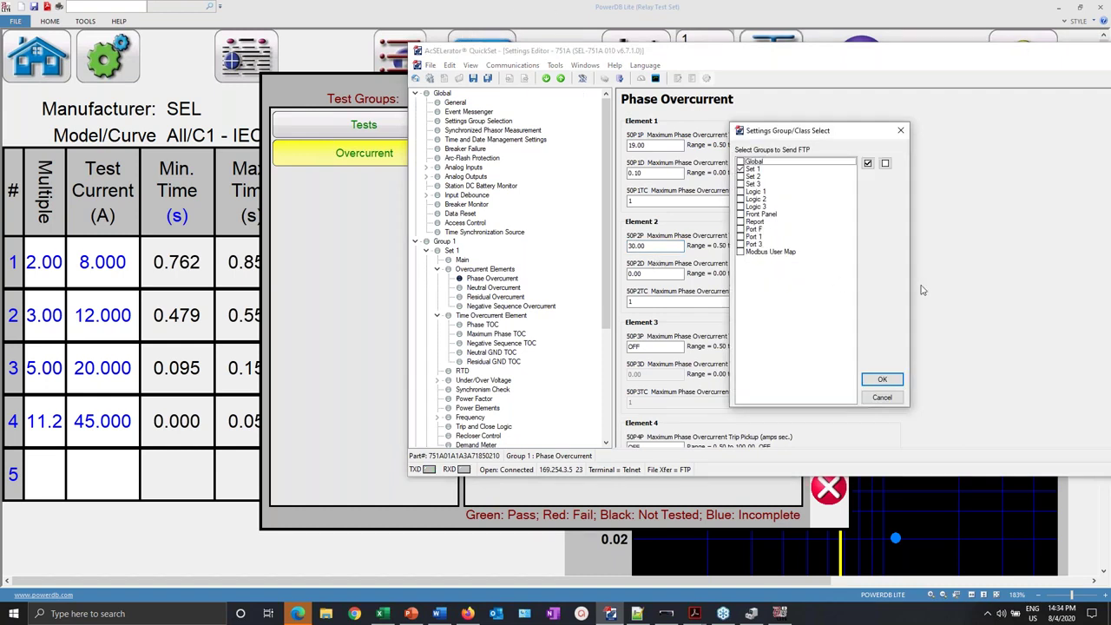
click(882, 379)
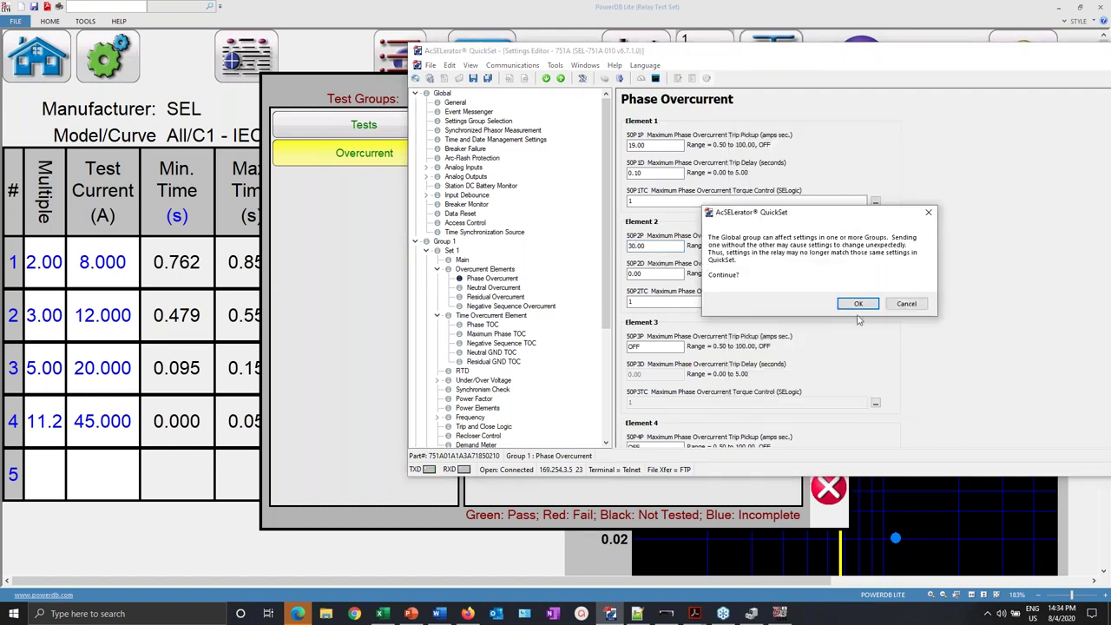
click(861, 303)
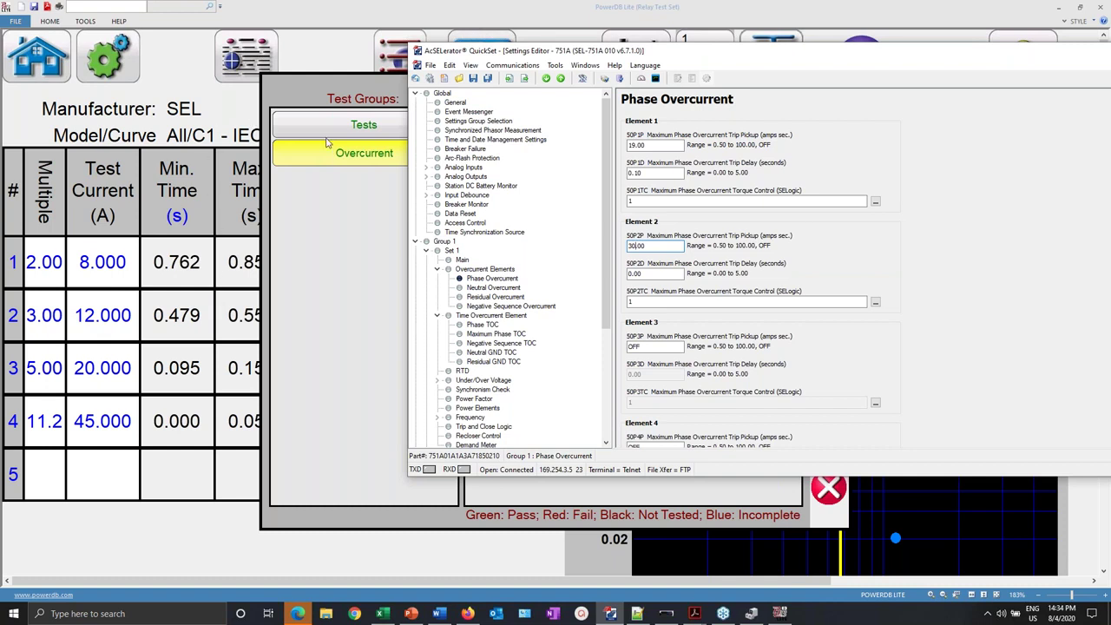
- Switch back to PowerDB, read the settings from the relay into the settings form, and create new settings from the remaining ones
click(162, 219)
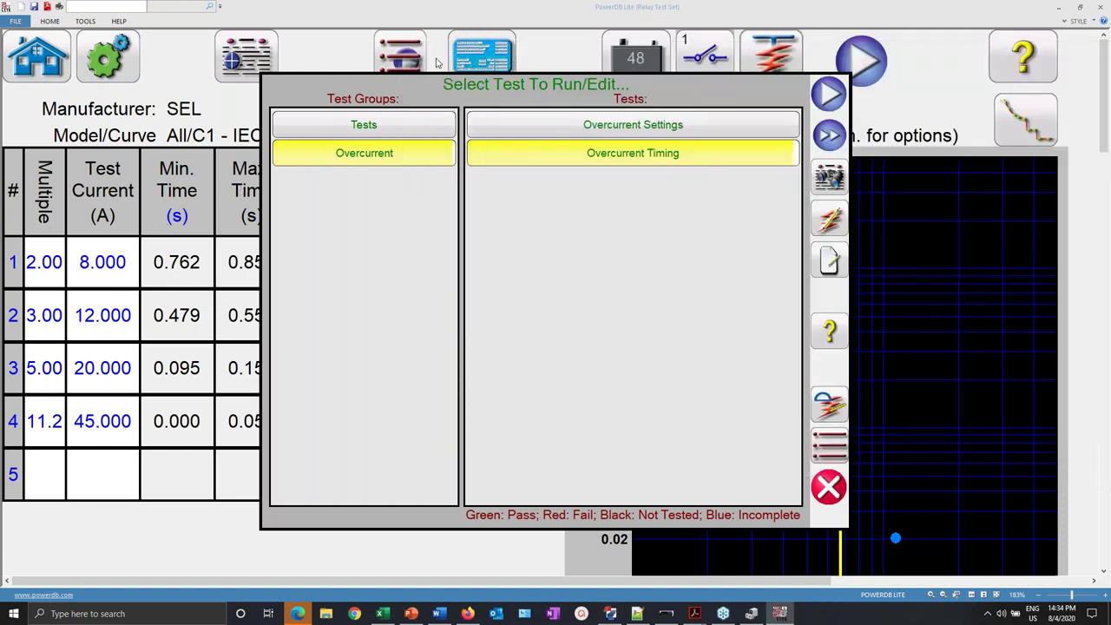
click(829, 486)
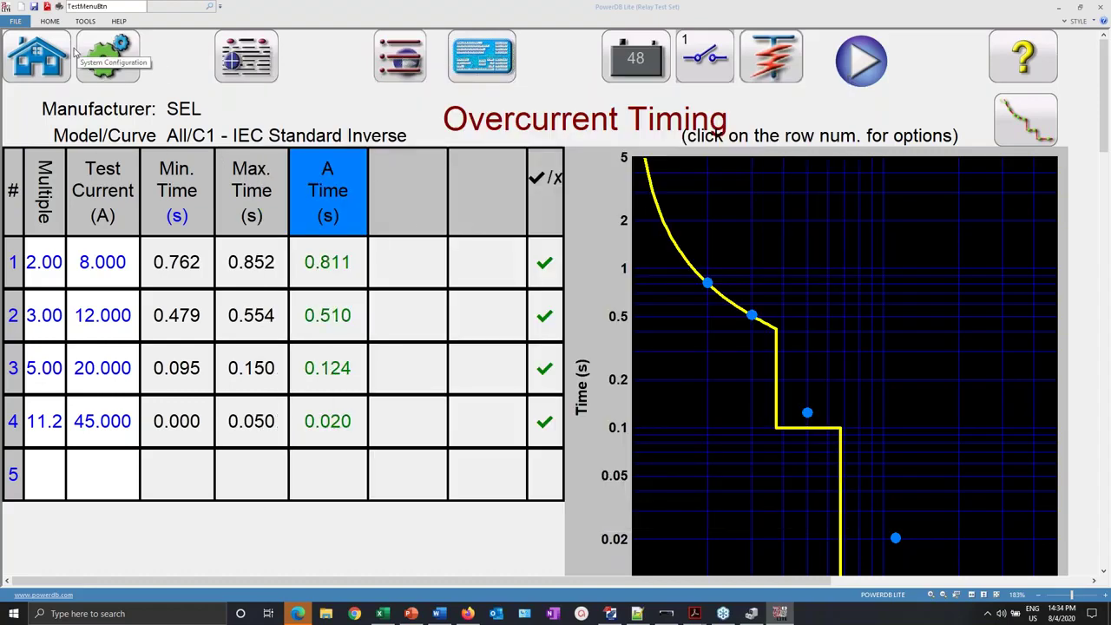
click(40, 65)
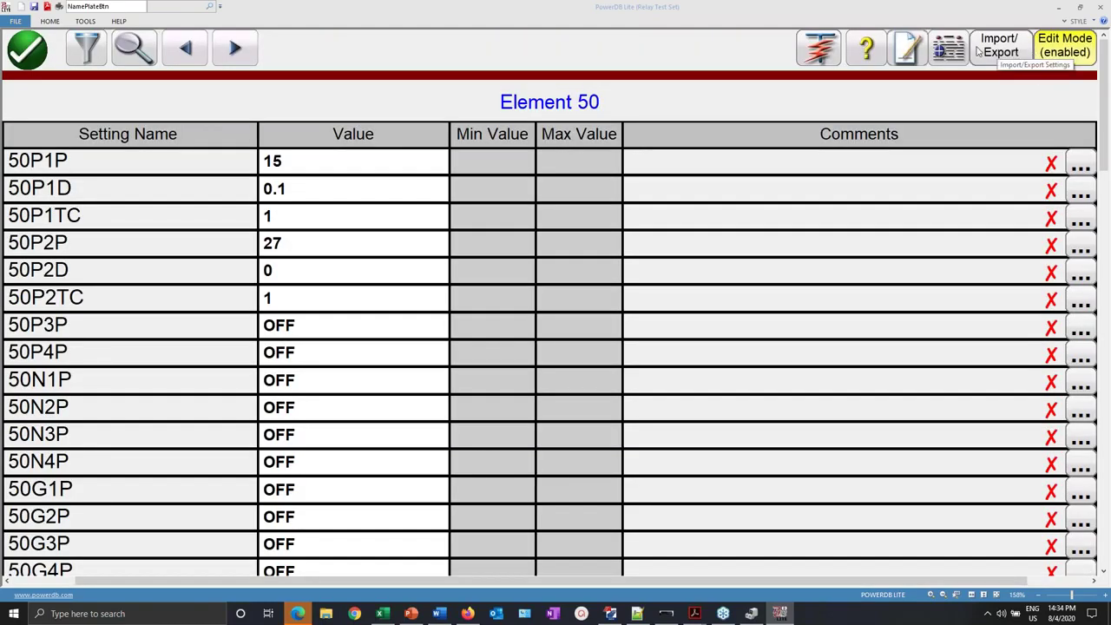
click(978, 51)
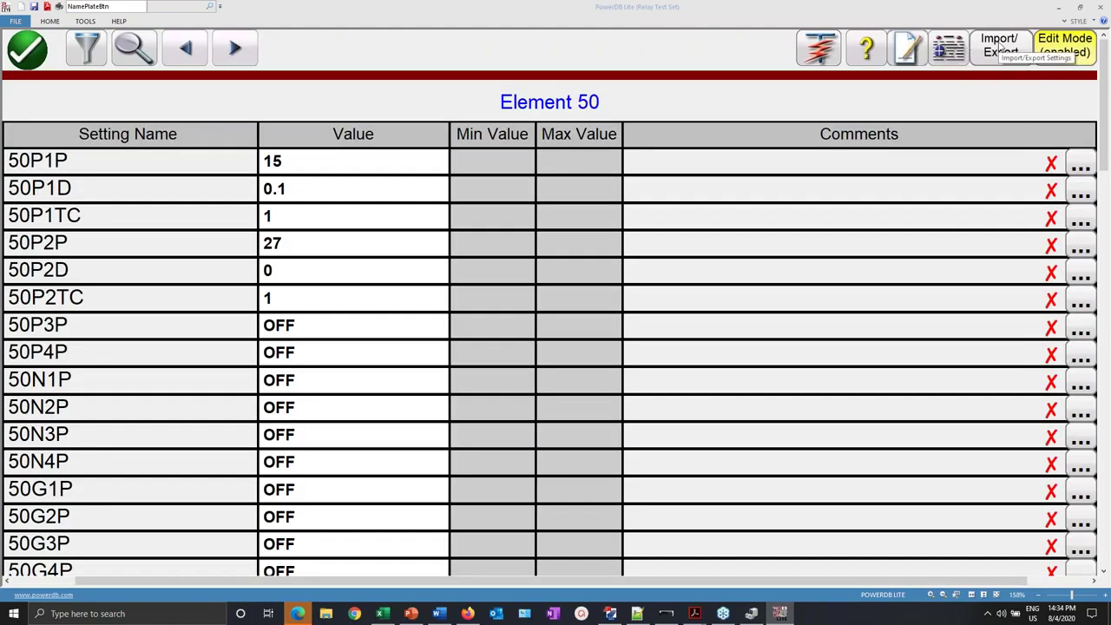
click(847, 25)
click(848, 26)
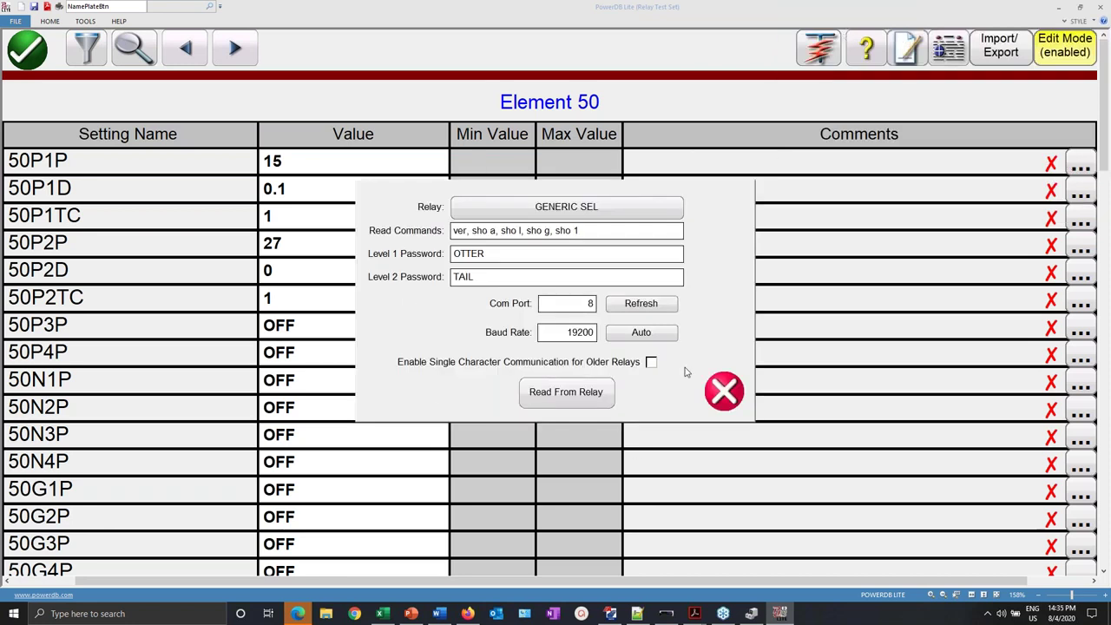
click(581, 388)
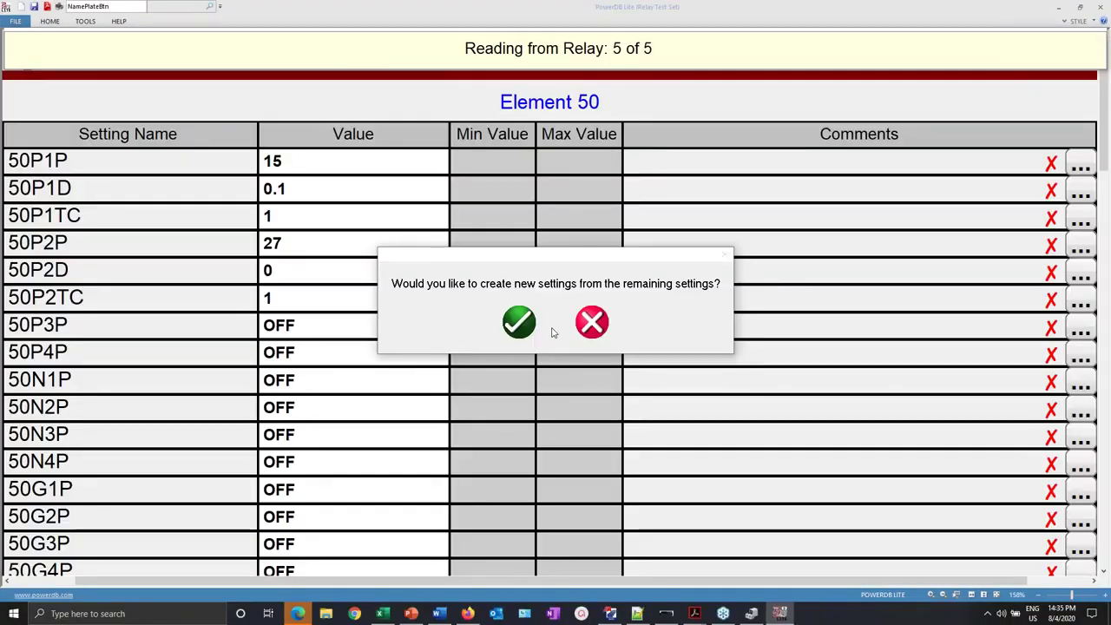
click(532, 323)
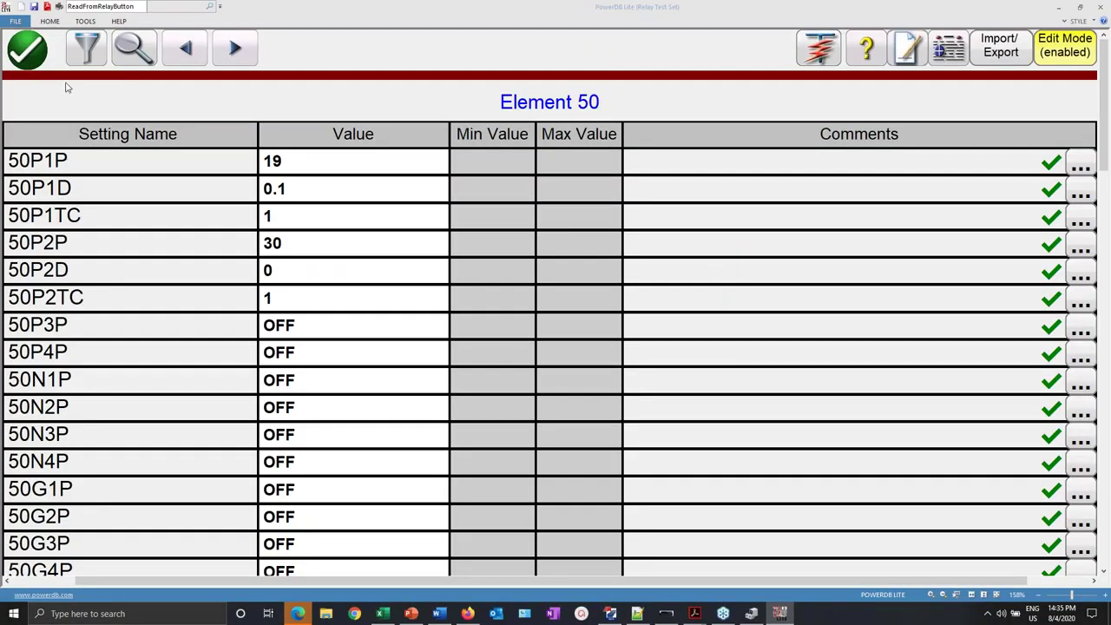
- Load the Overcurrent Timing test and check the pickup, instantaneous and delay values in its element settings
click(819, 49)
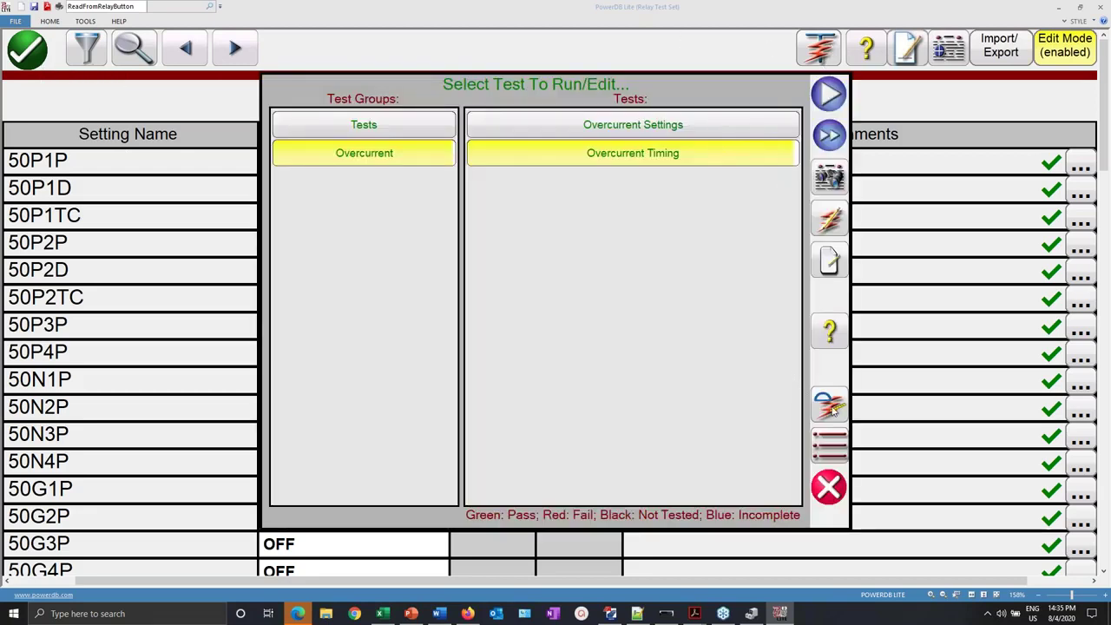
click(827, 227)
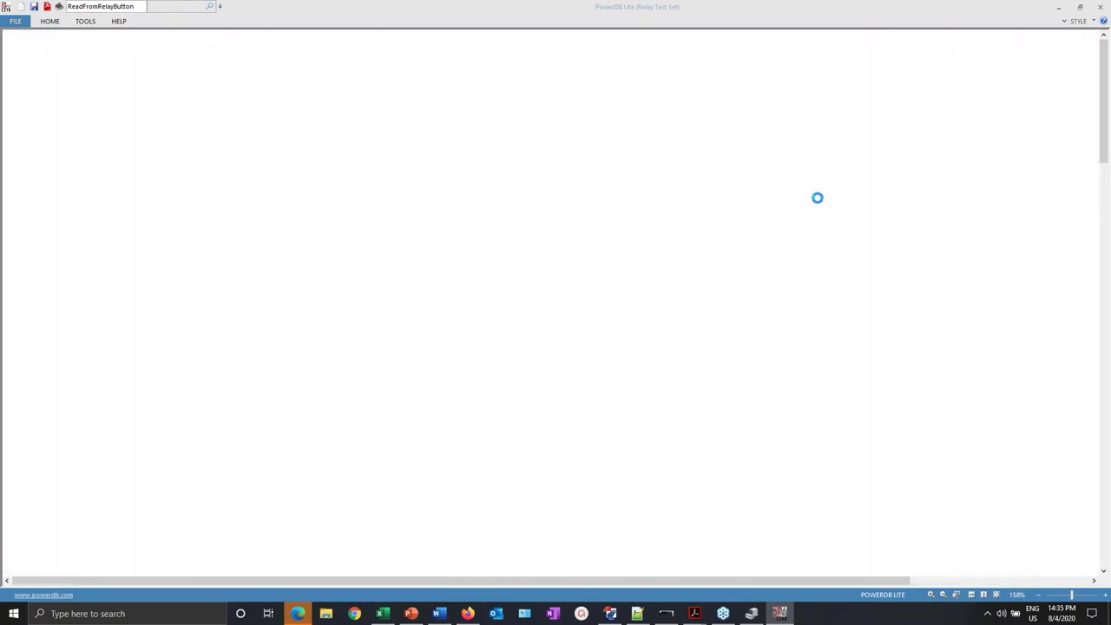
click(448, 62)
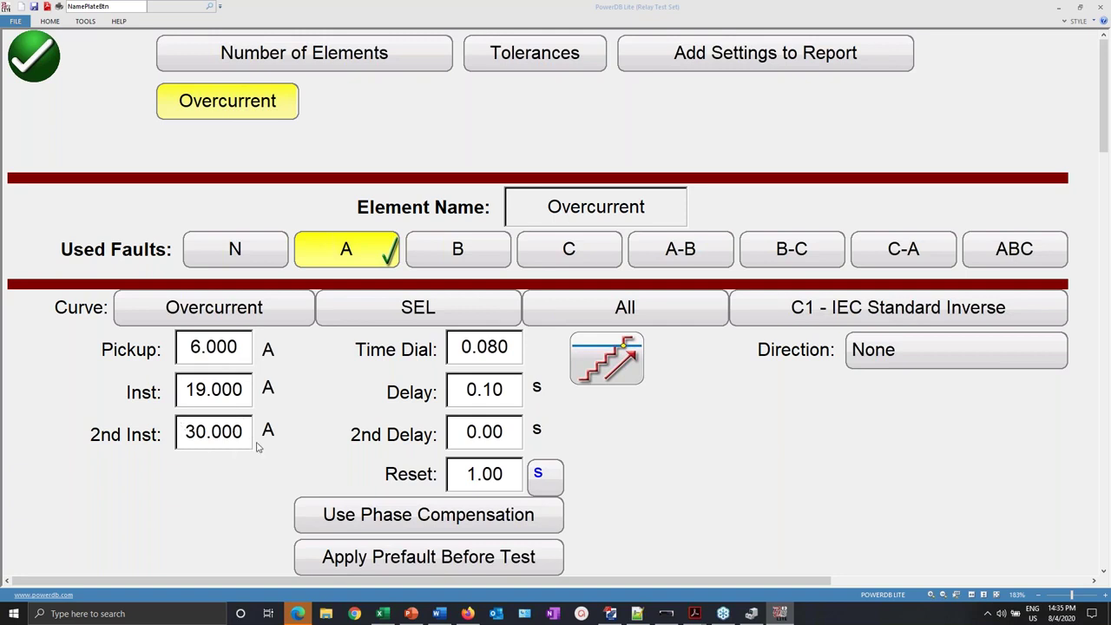
click(36, 51)
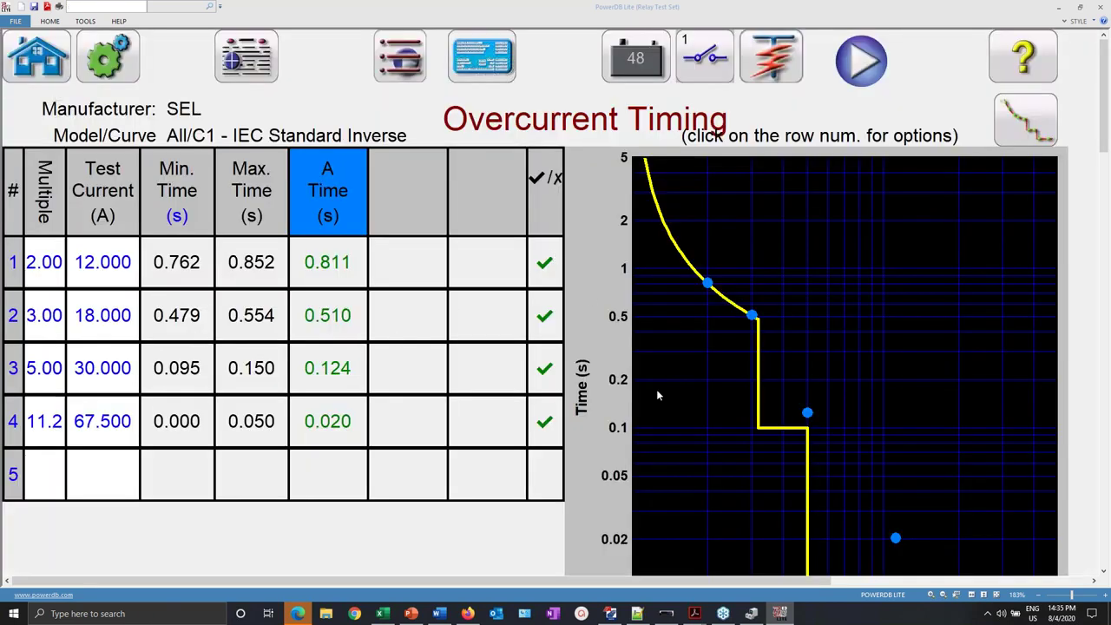
- Set the row 4 test current to 60 A and run the Overcurrent Timing test
click(861, 61)
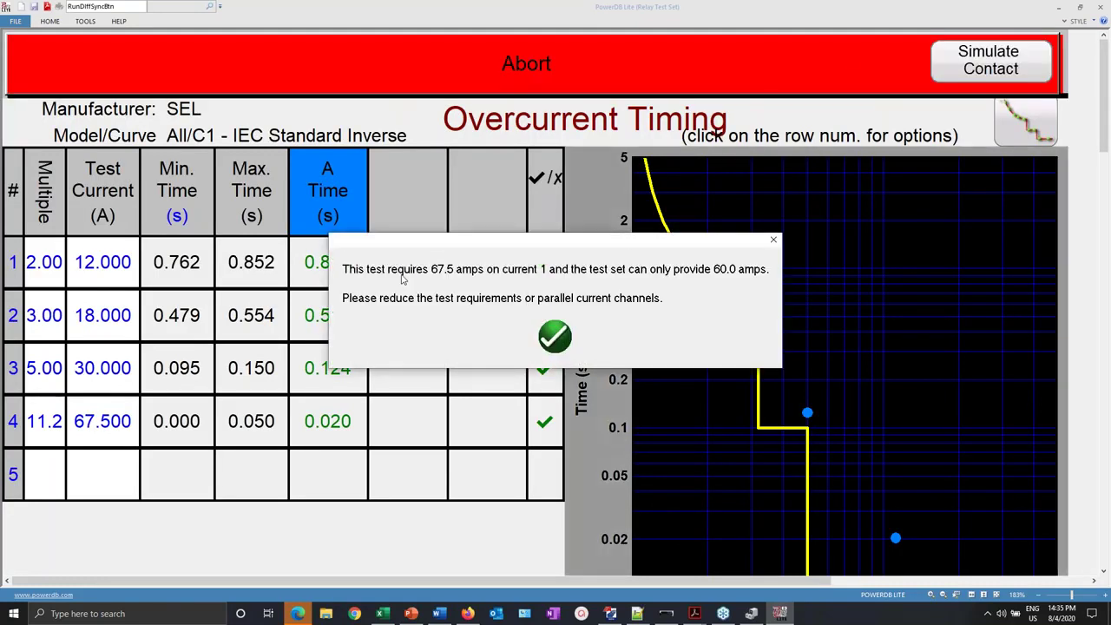
click(554, 337)
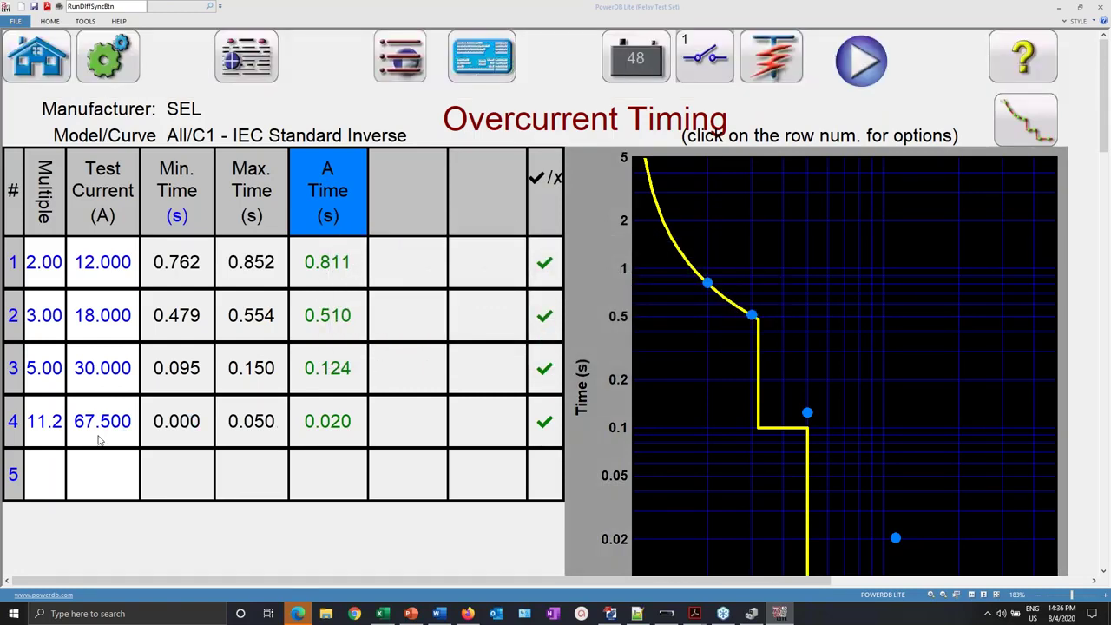
click(77, 432)
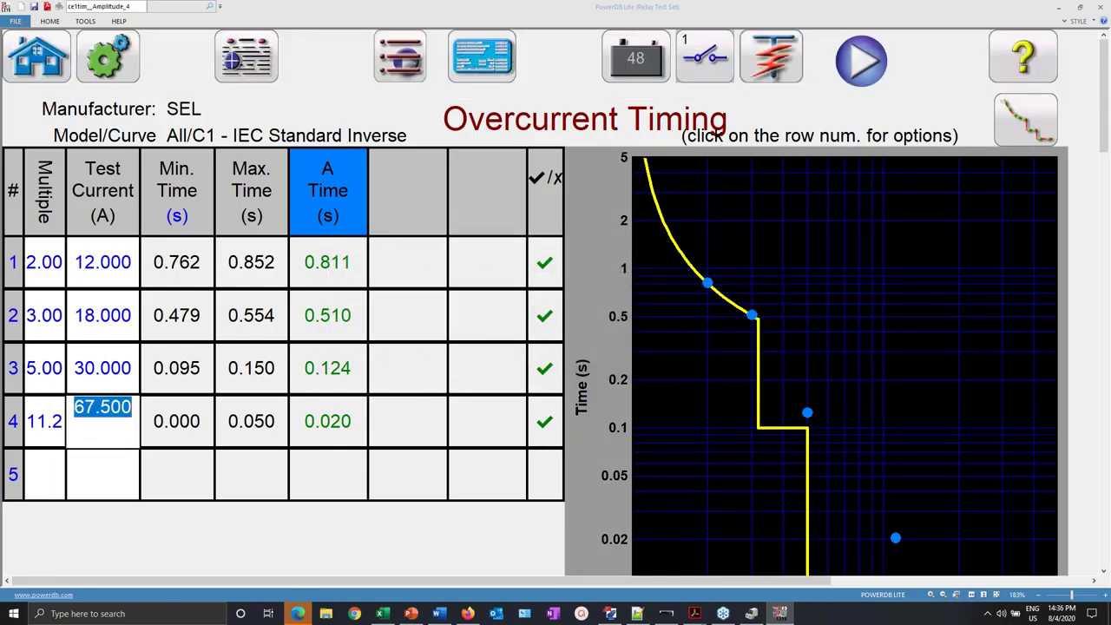
text(60)
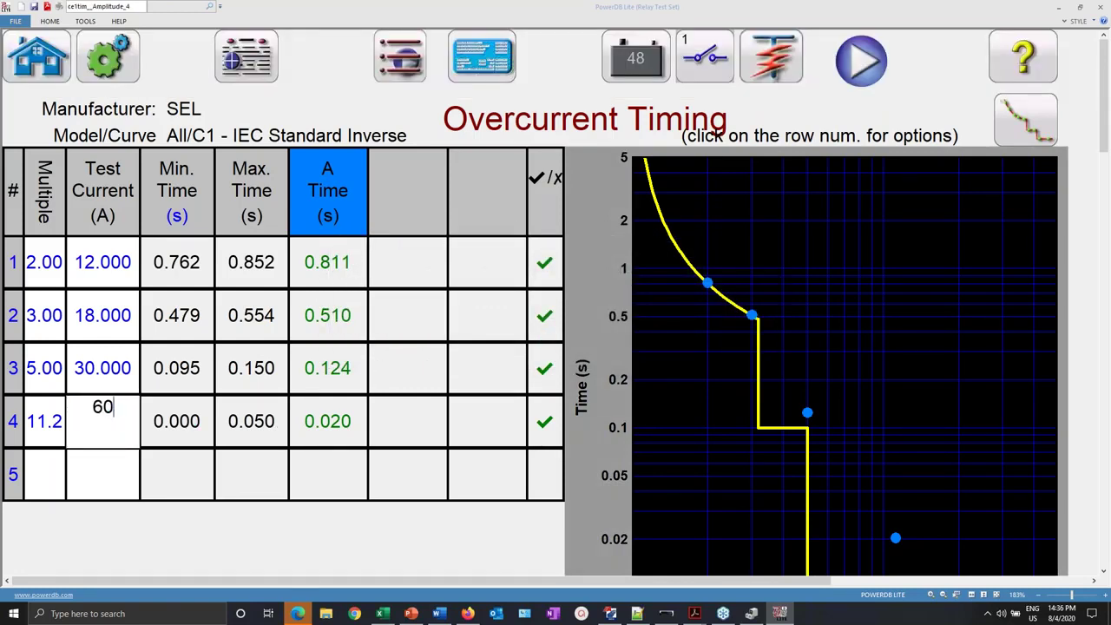
click(862, 69)
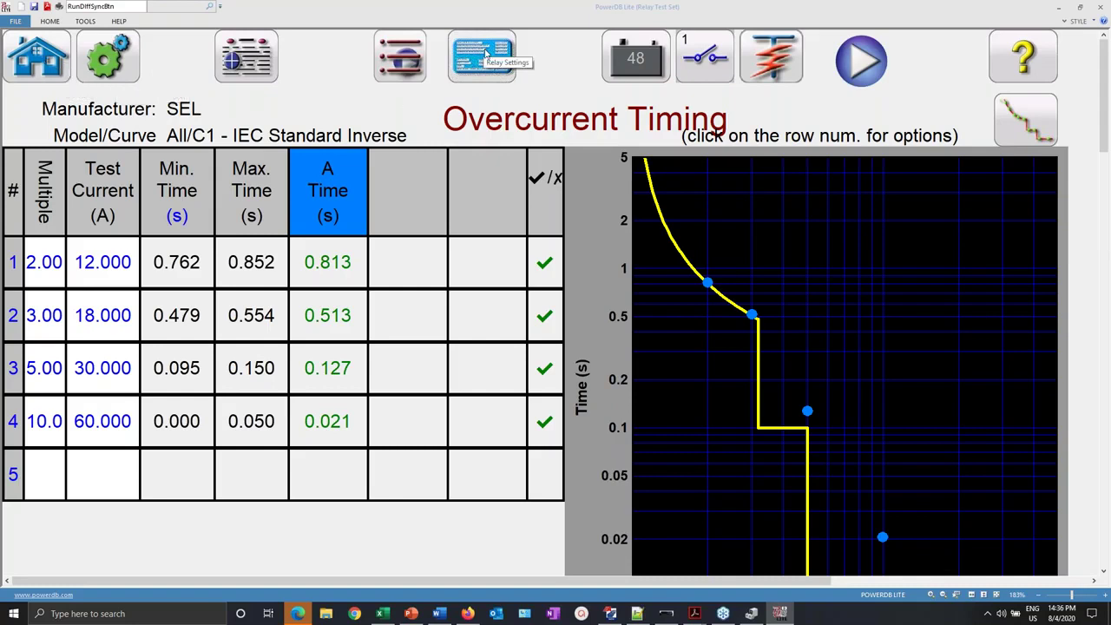
- Return to the main test screen, open the relay settings and review the available import and export options
click(36, 72)
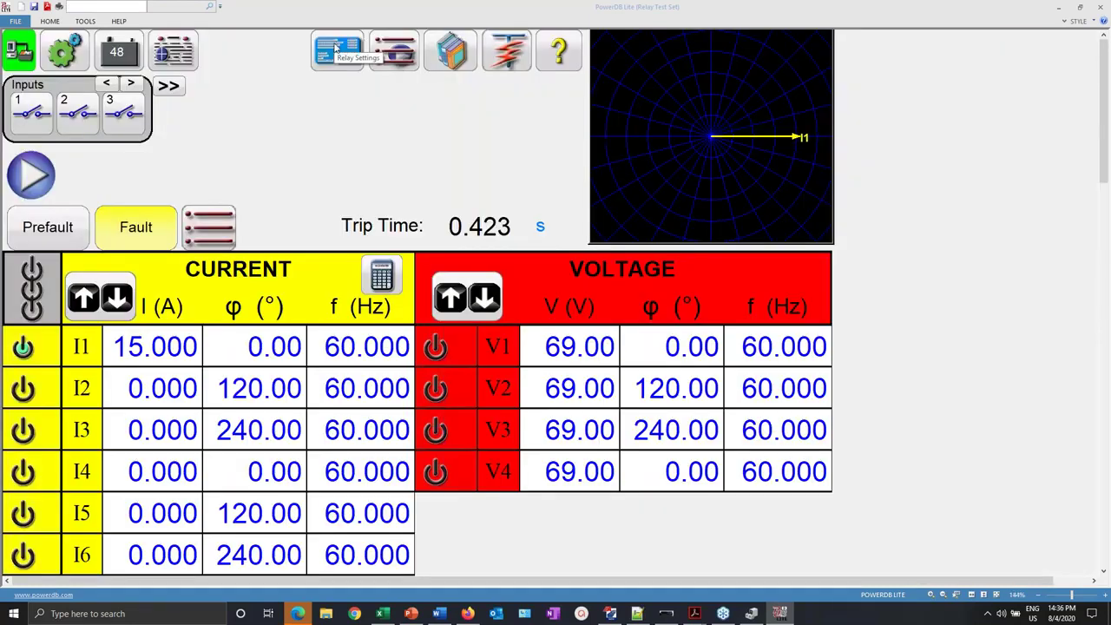
click(336, 49)
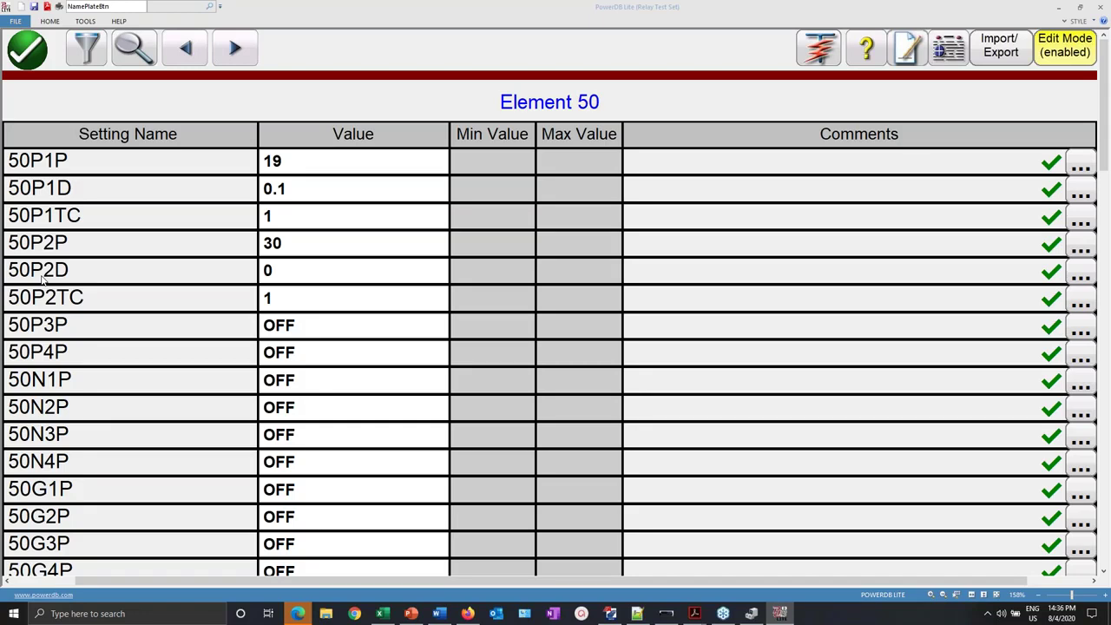
click(1018, 49)
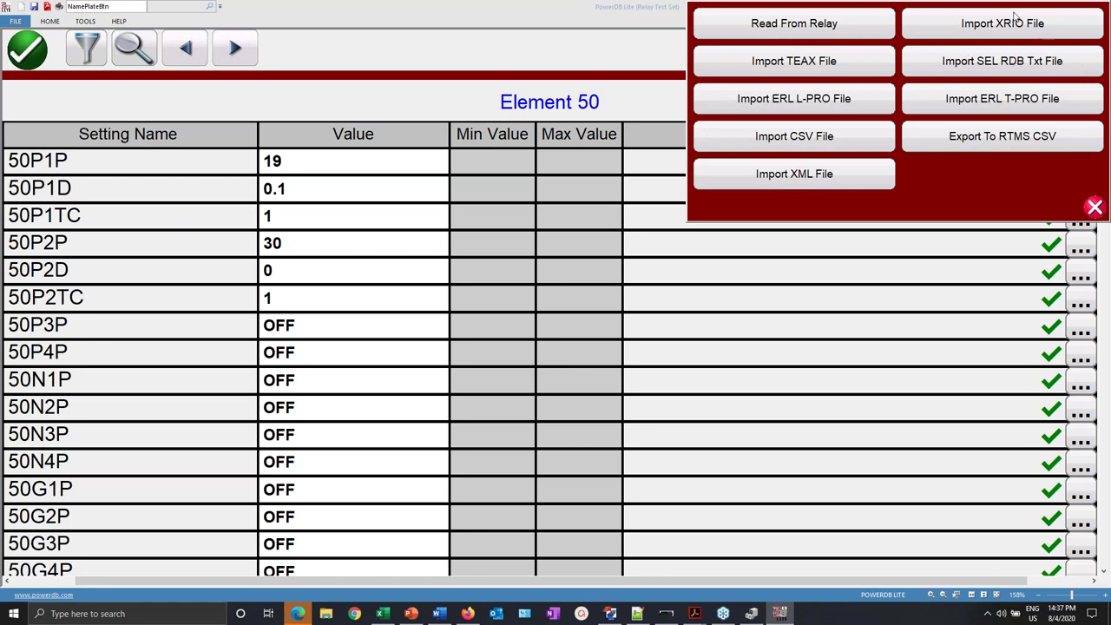
click(1095, 207)
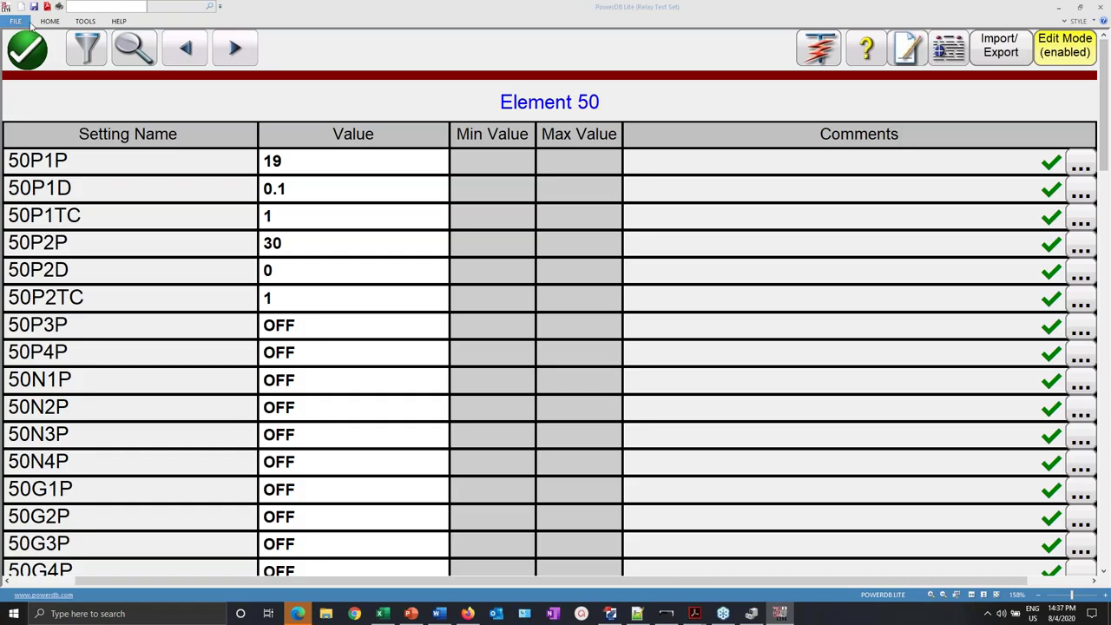
click(33, 7)
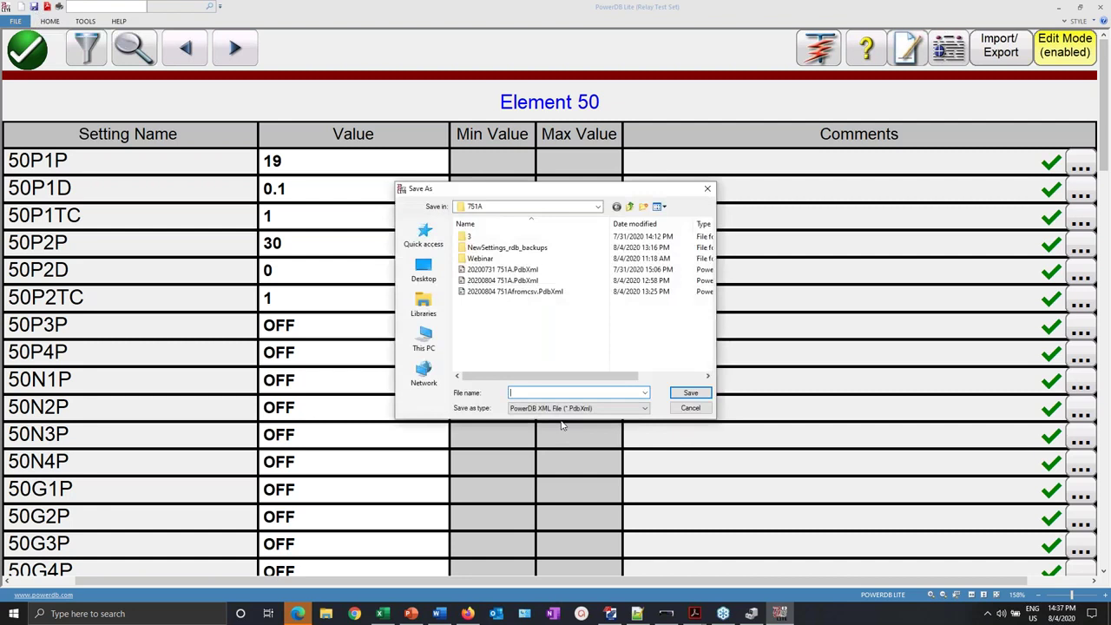
text(20)
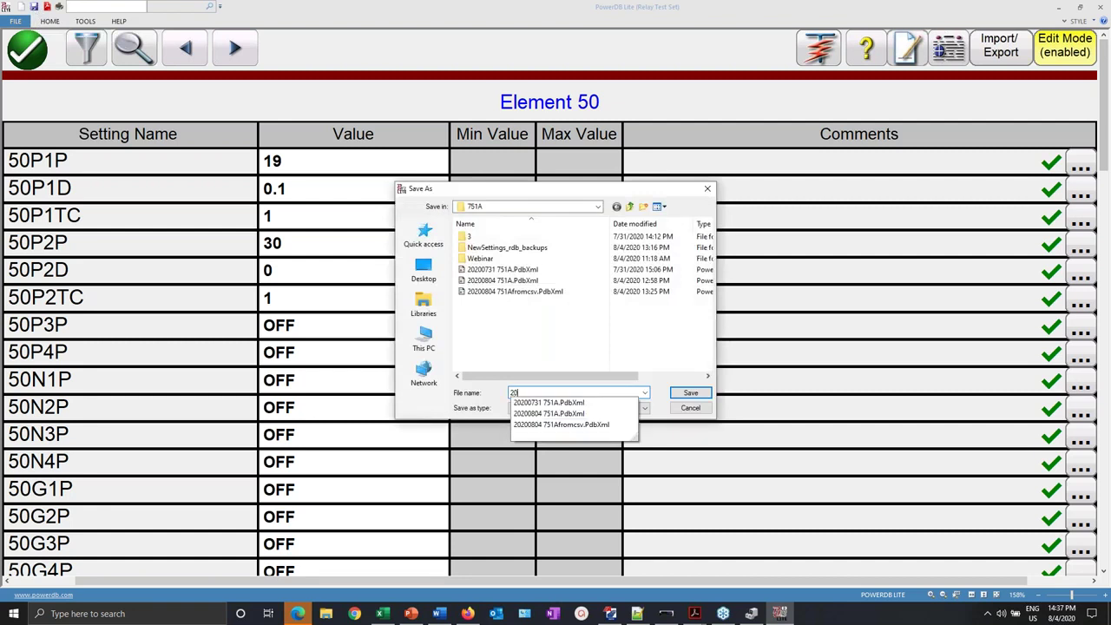
text(200804)
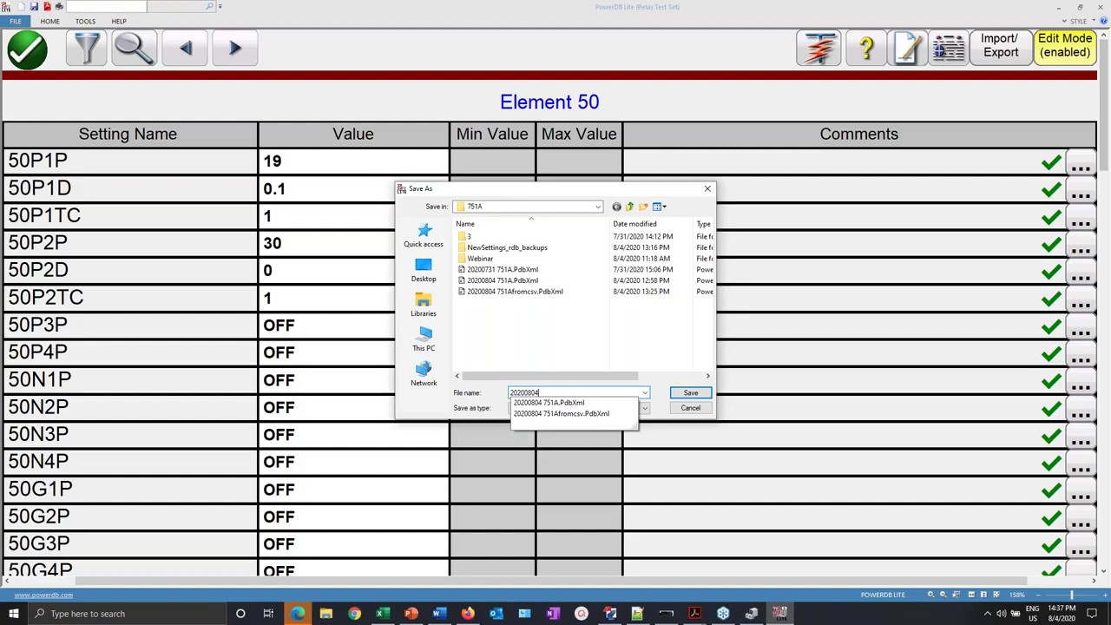
text( 751AM)
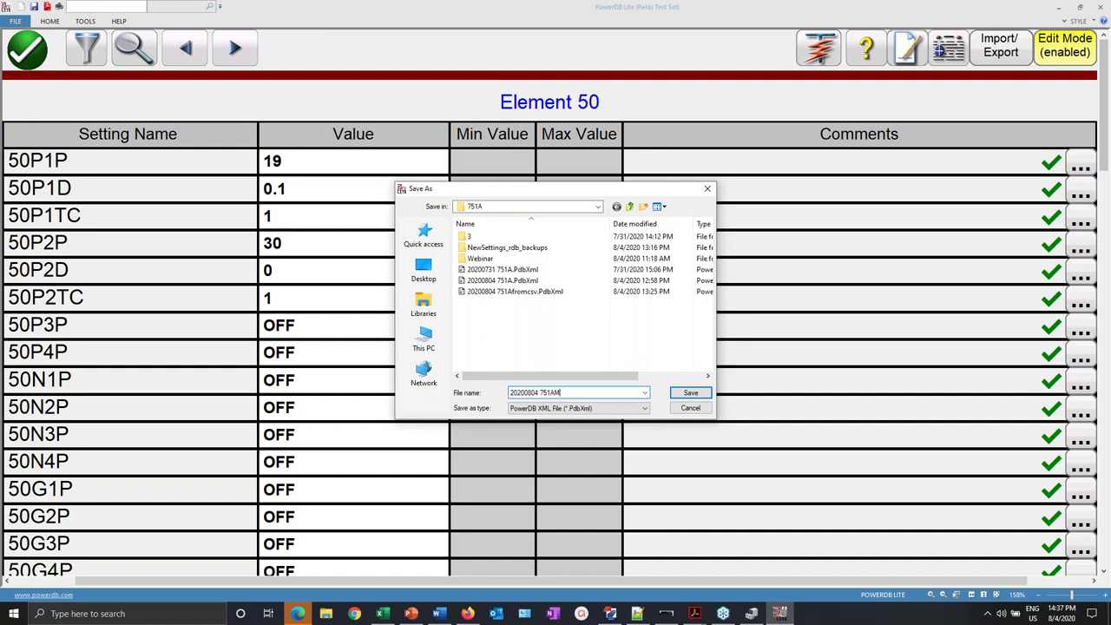
text(odWebinar)
click(690, 393)
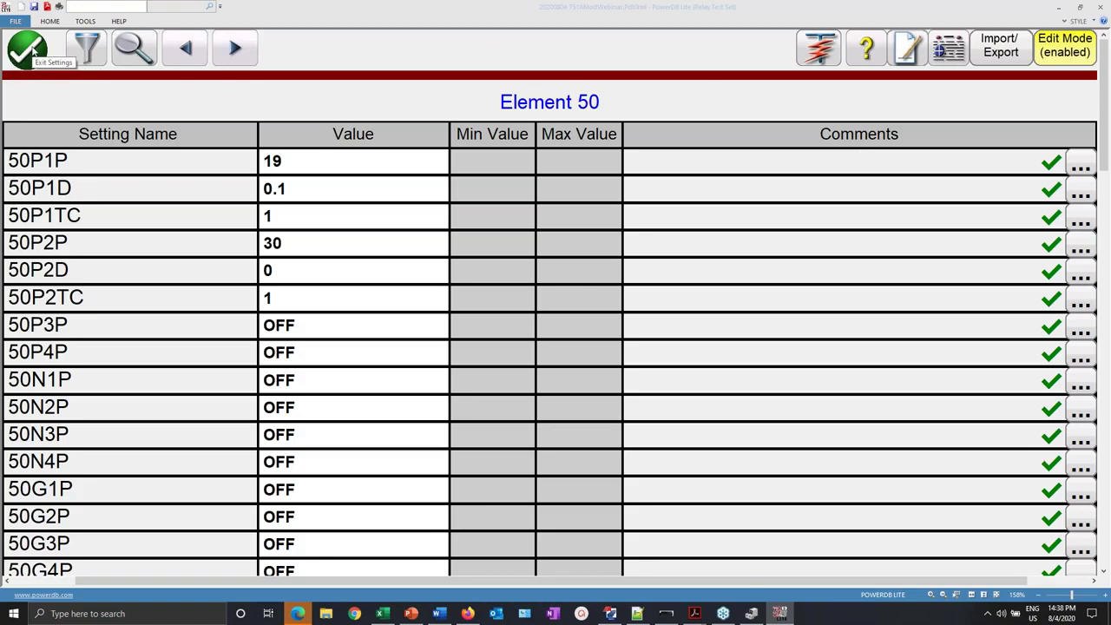
- Review the calculation script behind the Overcurrent Timing test and close the test selection without changing it
click(821, 51)
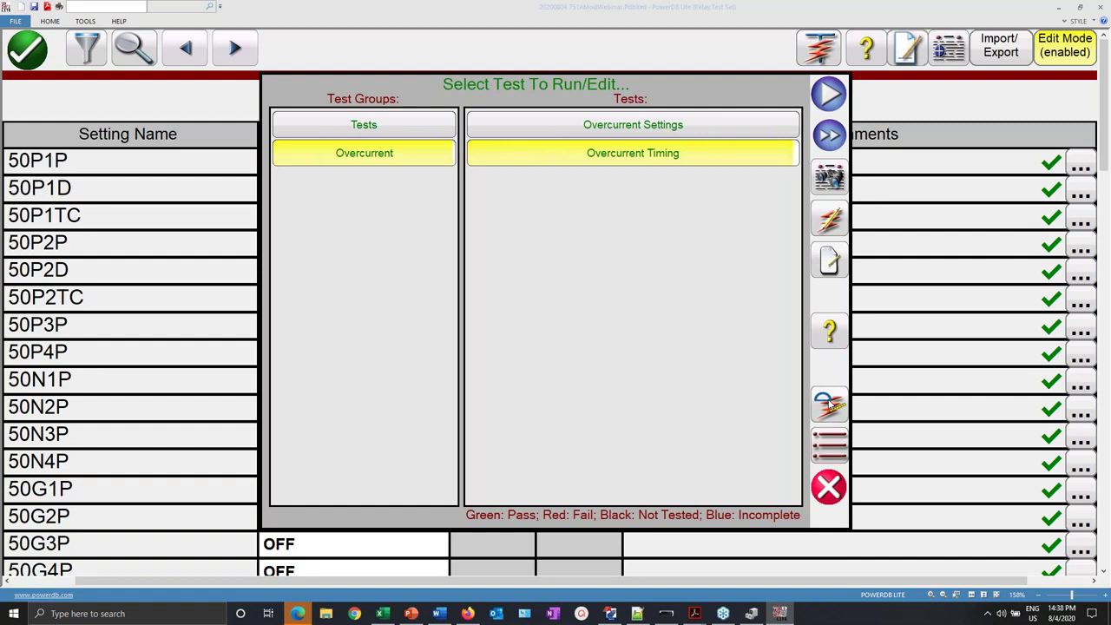
click(831, 405)
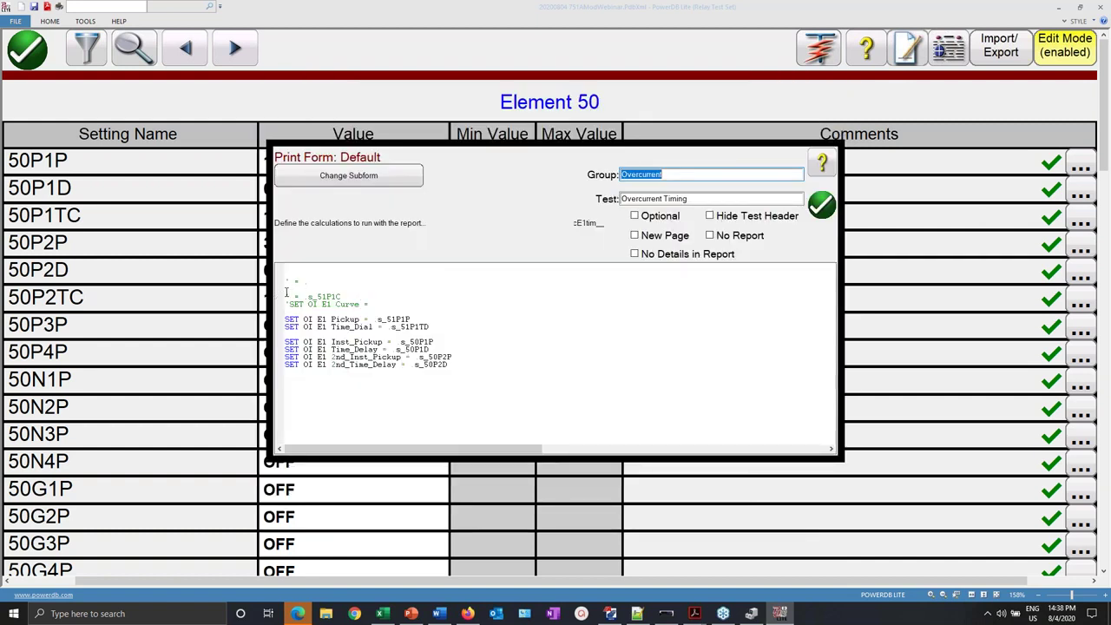
click(821, 204)
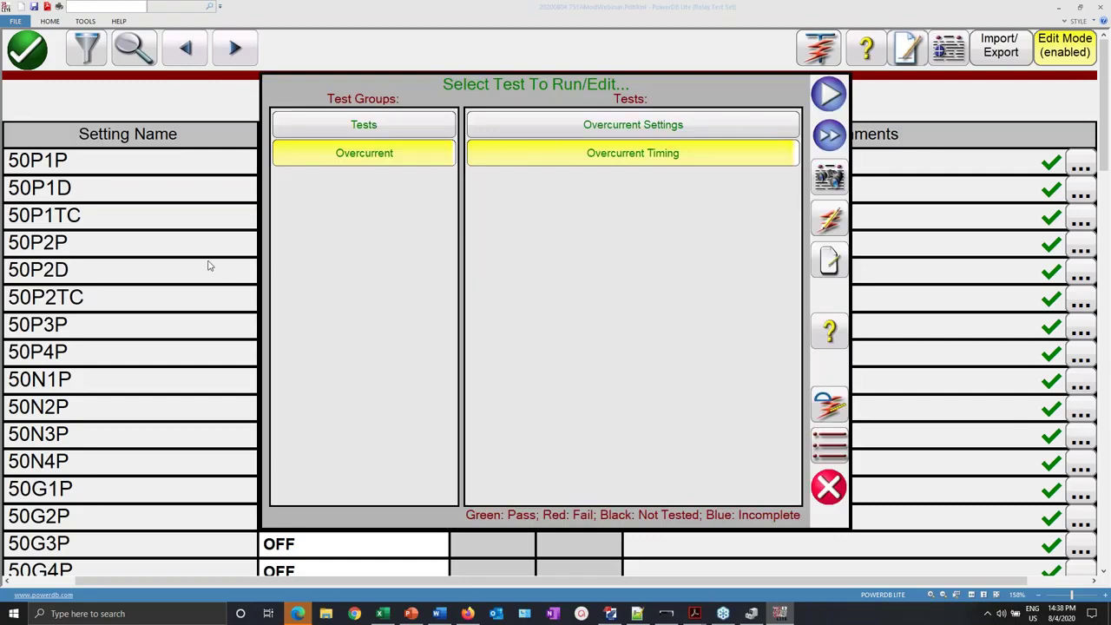
click(828, 496)
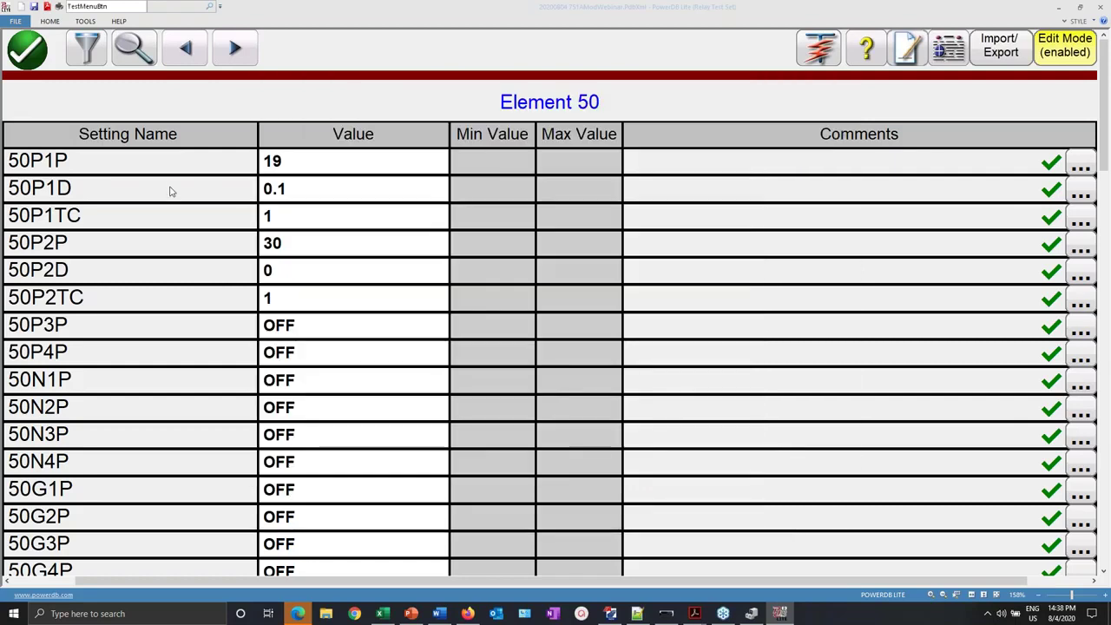
- Show the element 51 group to check the 51P1C curve setting, and return to the main test screen
click(94, 47)
click(521, 310)
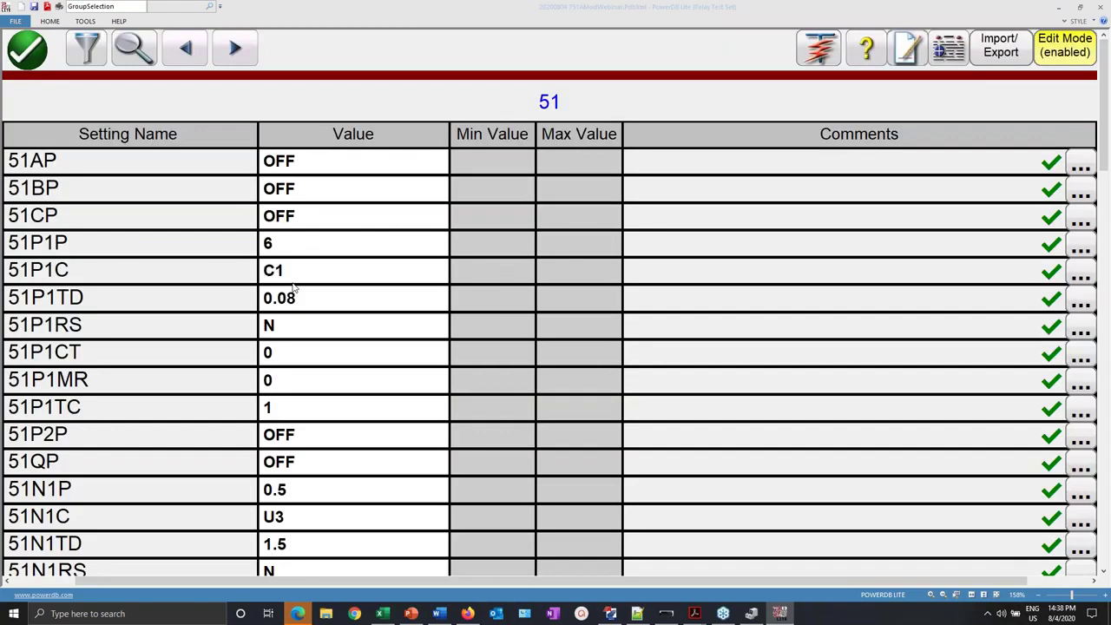
click(27, 50)
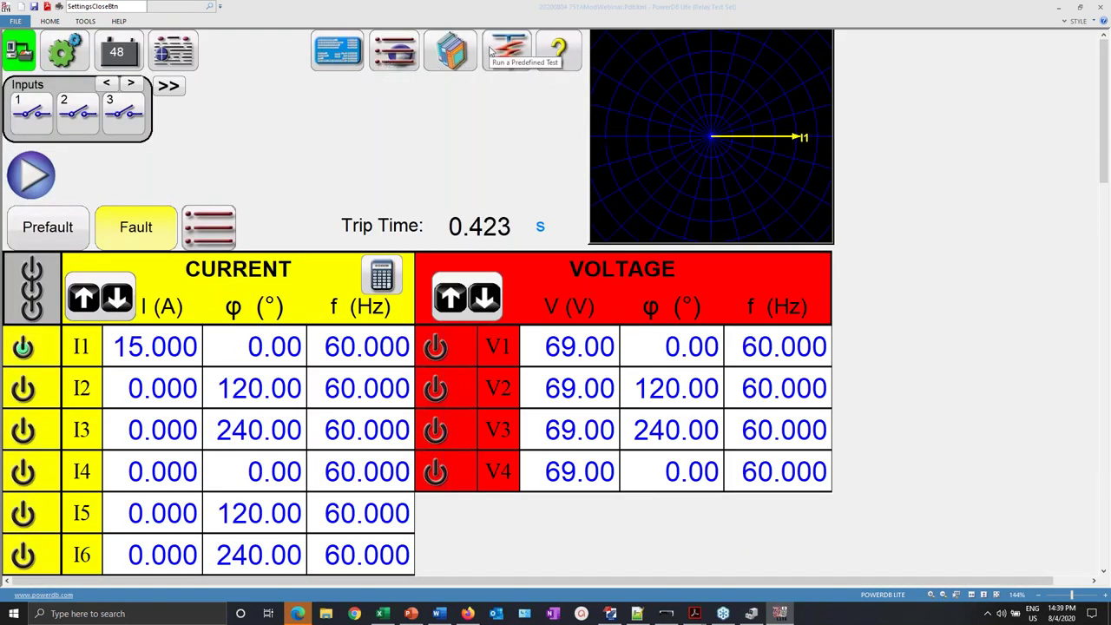
- Load the Overcurrent Settings test from the Overcurrent group and open its element settings to check the selected curve
click(491, 52)
click(683, 132)
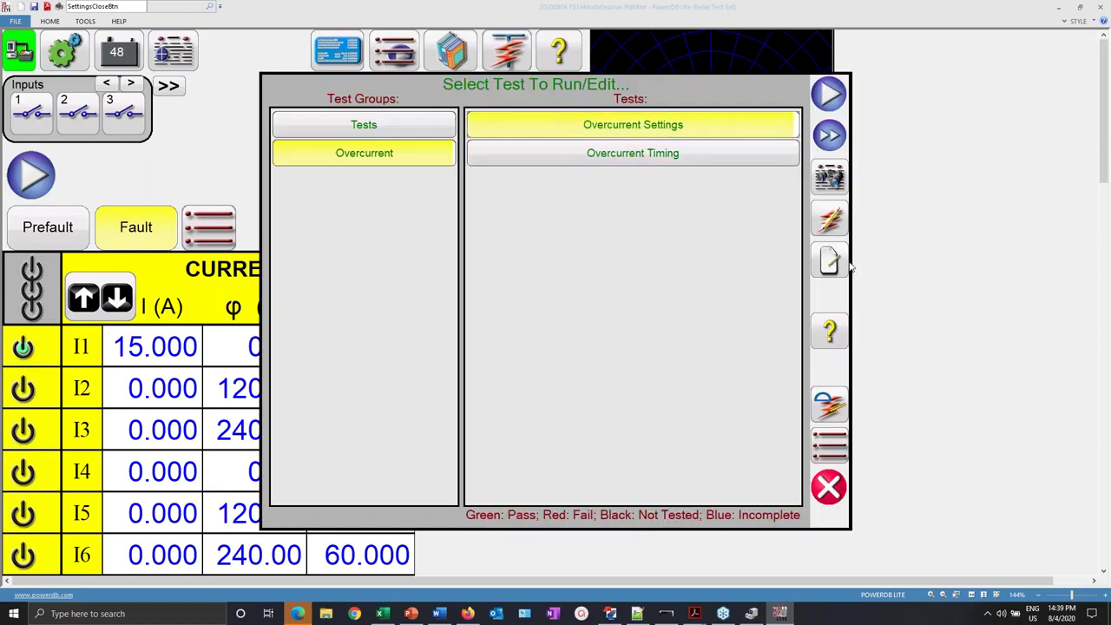
click(833, 224)
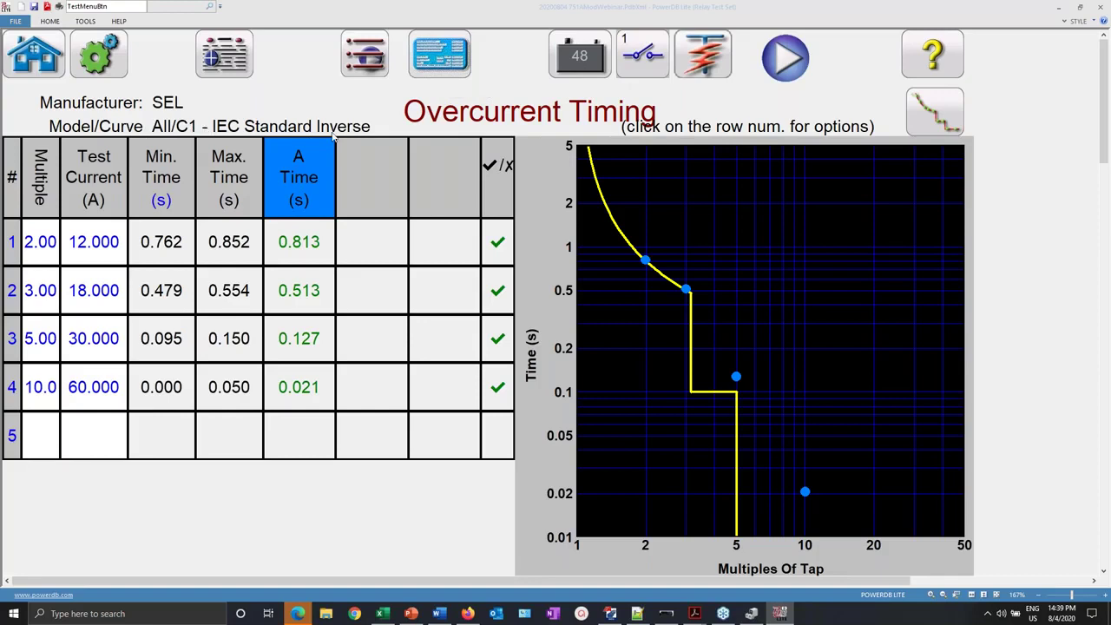
click(456, 58)
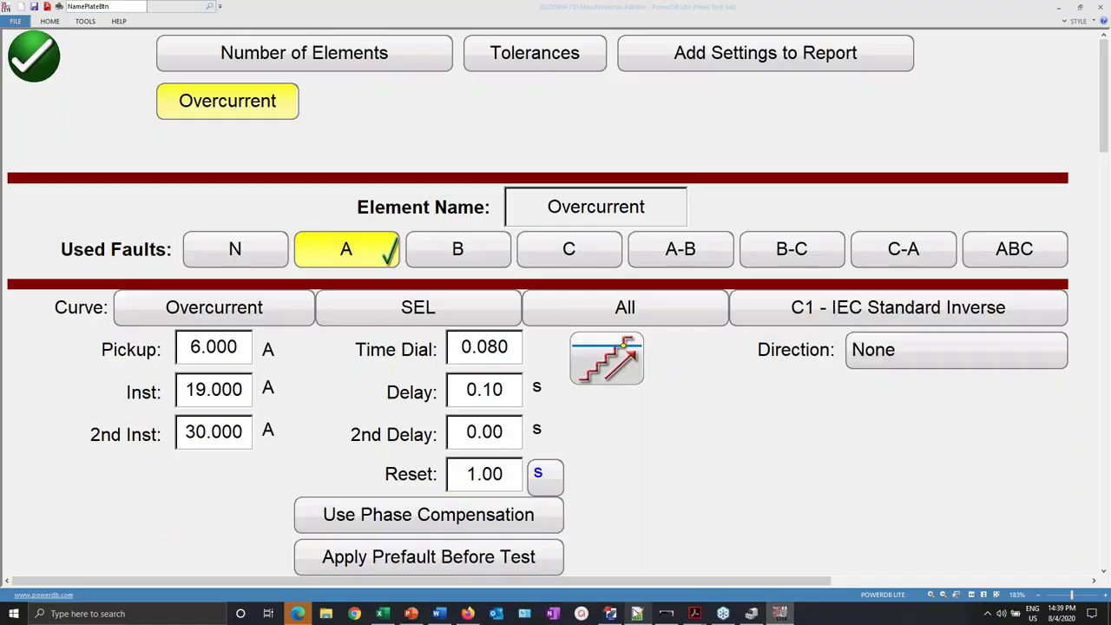
- Switch to Notepad++ and examine the curve mapping script, especially how C1 maps to "C1 - IEC Standard Inverse"
click(636, 614)
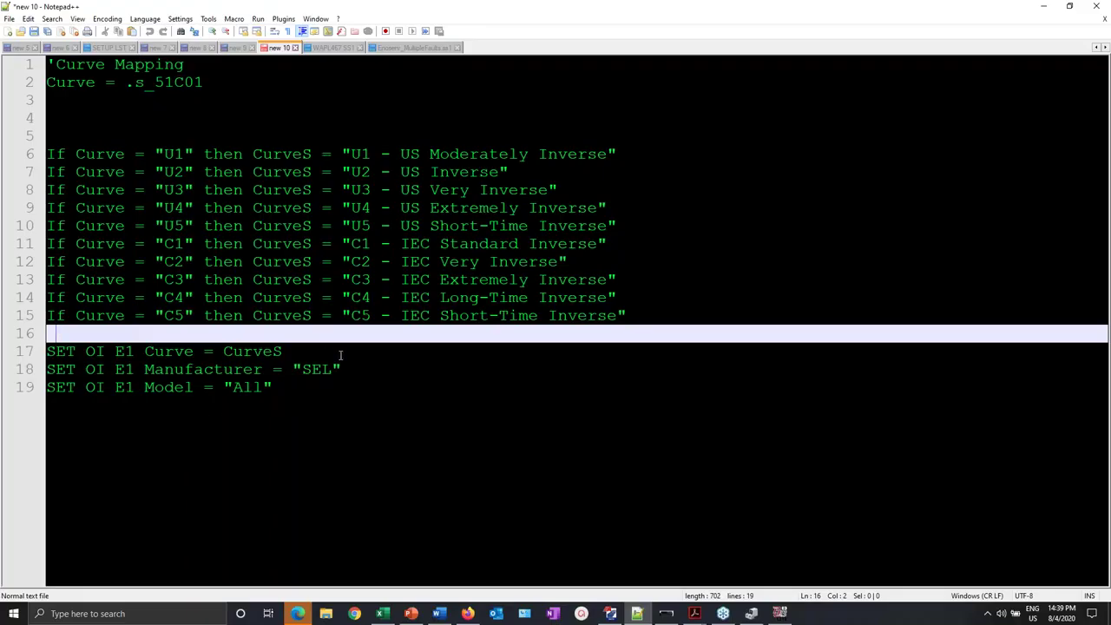
click(48, 152)
click(208, 154)
click(198, 136)
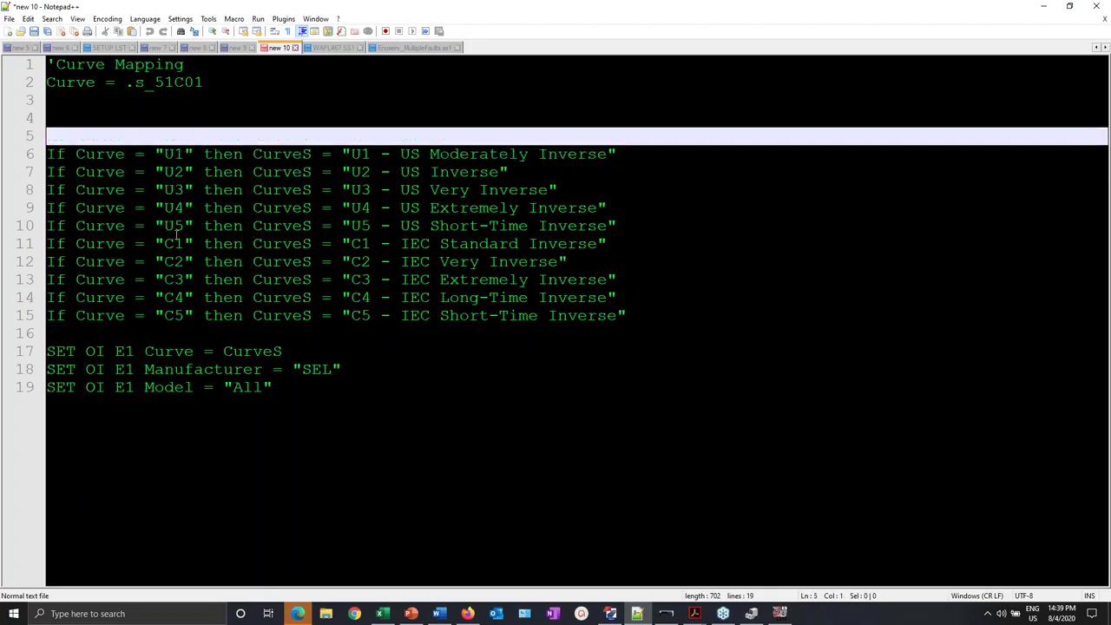
drag(157, 244, 186, 244)
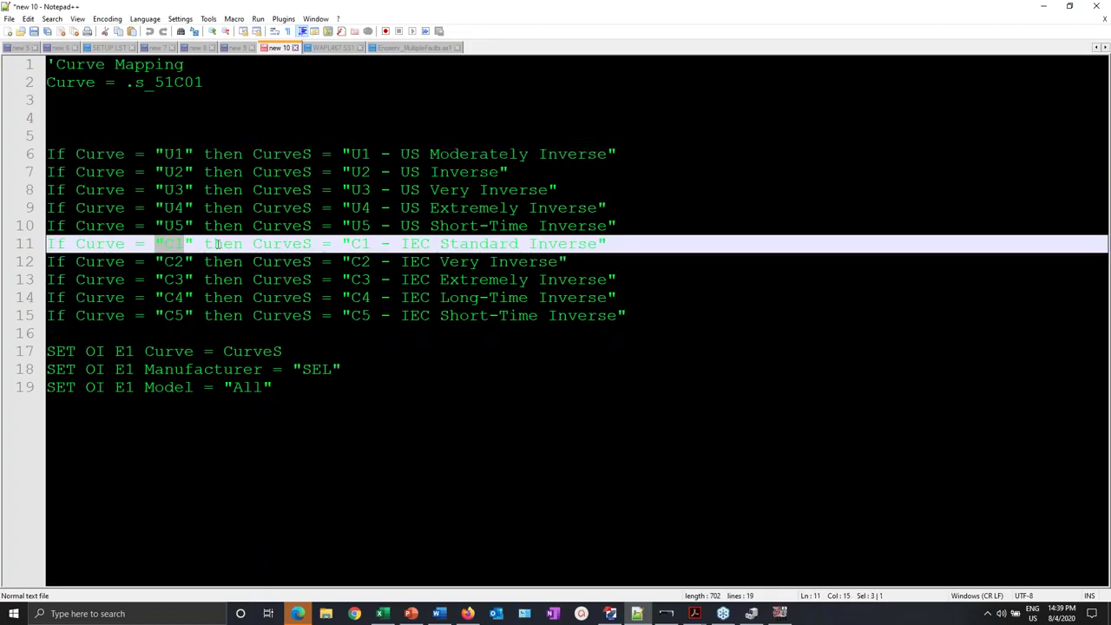
click(616, 256)
drag(337, 243, 620, 247)
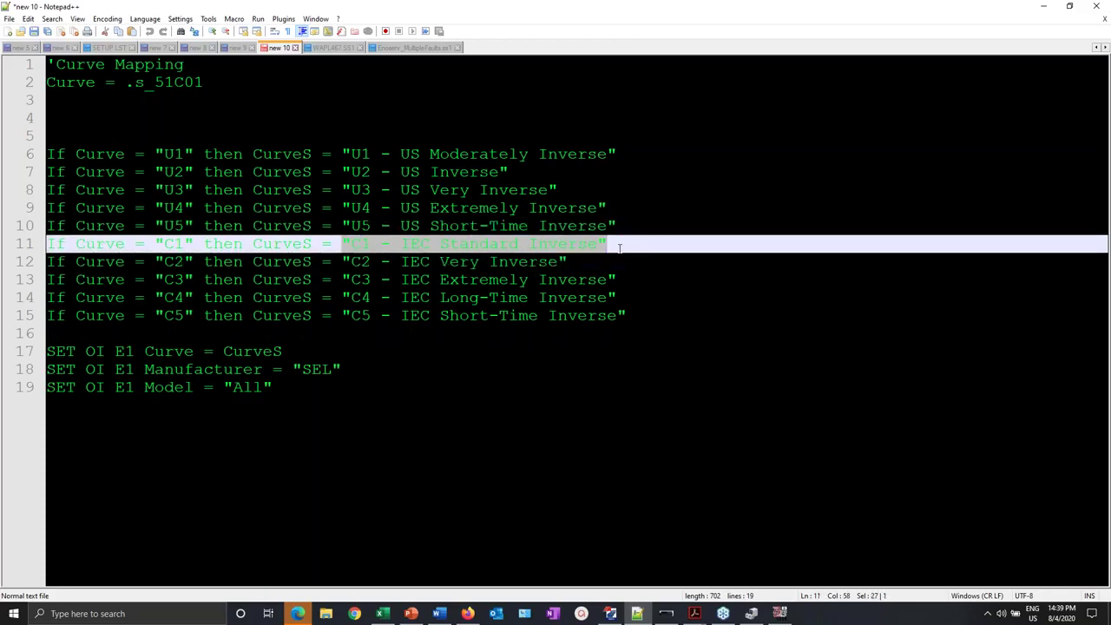
click(291, 390)
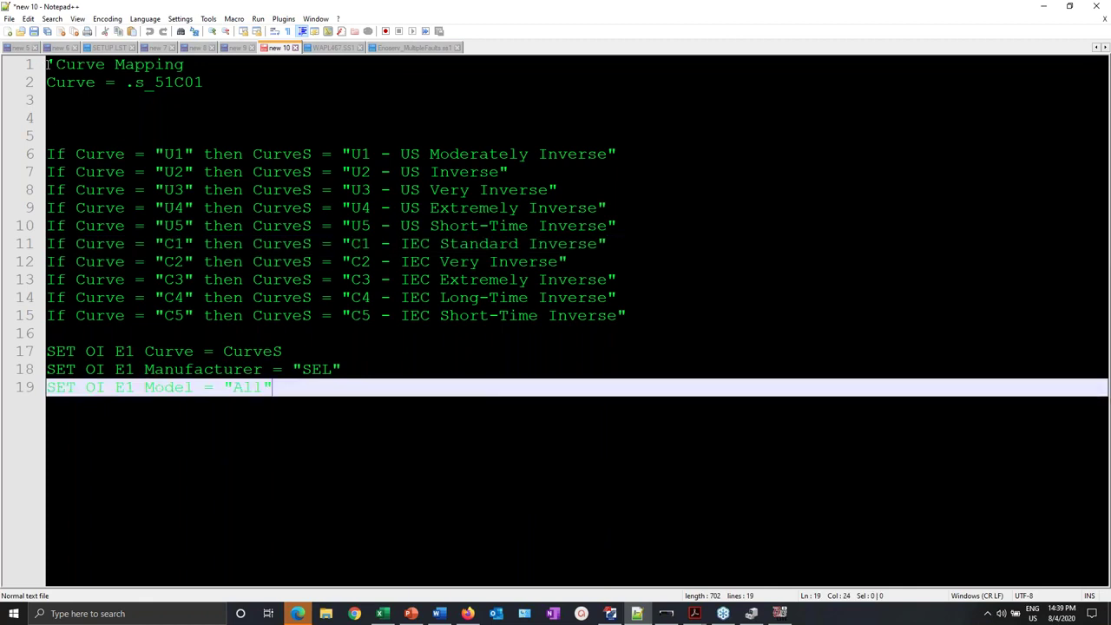
- Copy the whole curve mapping script, through the SET OI E1 Model line, and switch back to PowerDB
drag(50, 64, 284, 389)
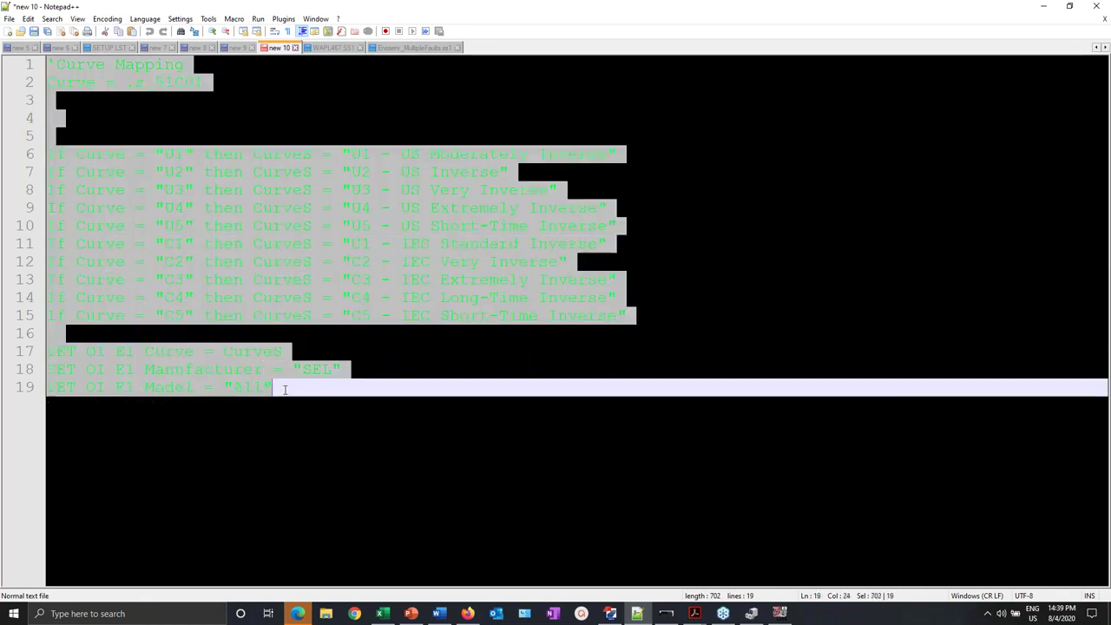
right_click(185, 259)
click(227, 273)
click(780, 614)
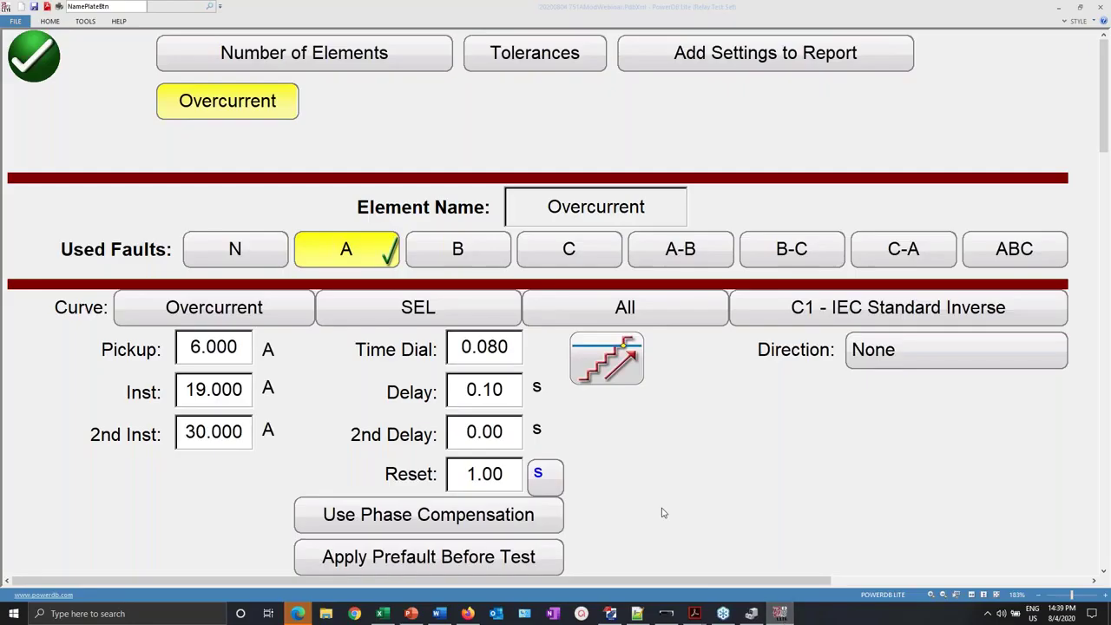
- Check the SEL curve names offered for the overcurrent element, keep the current curve, and return to the timing test
click(922, 315)
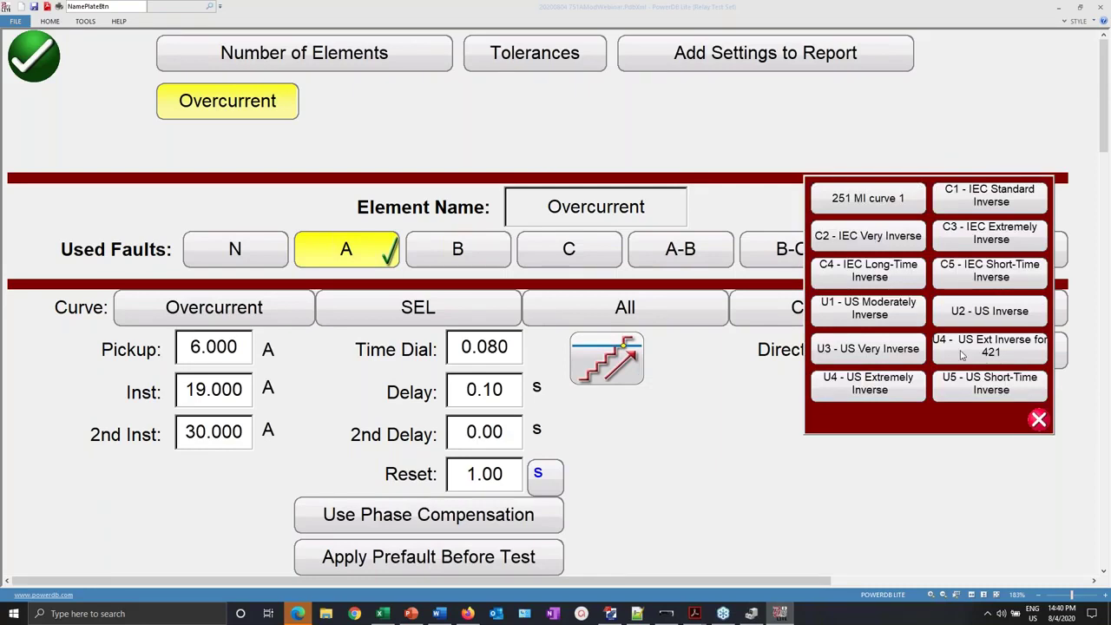
click(1041, 420)
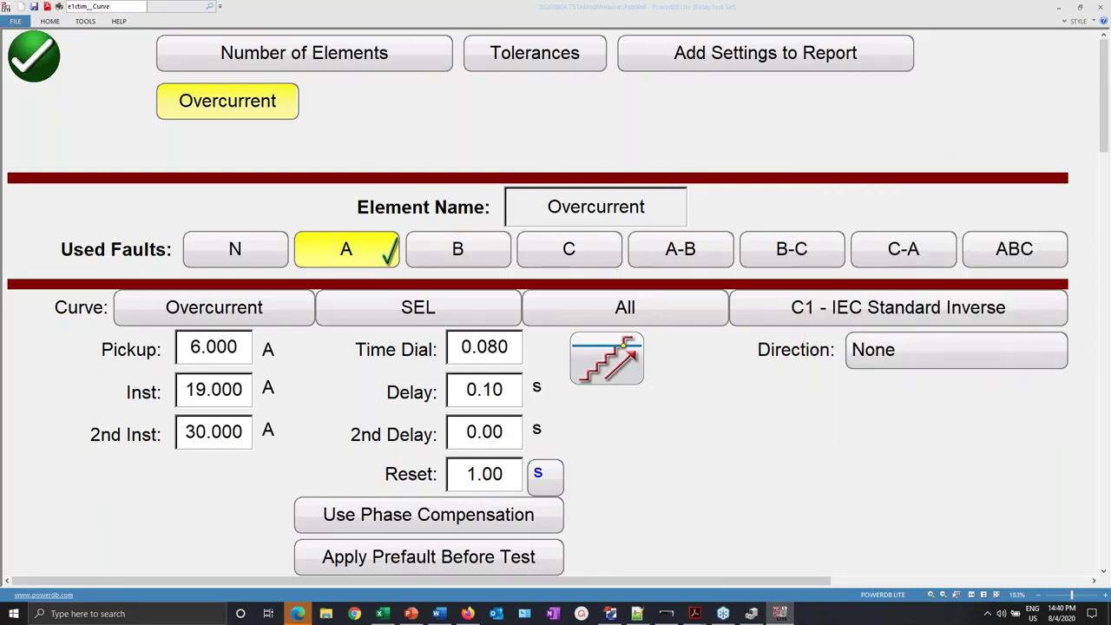
click(48, 69)
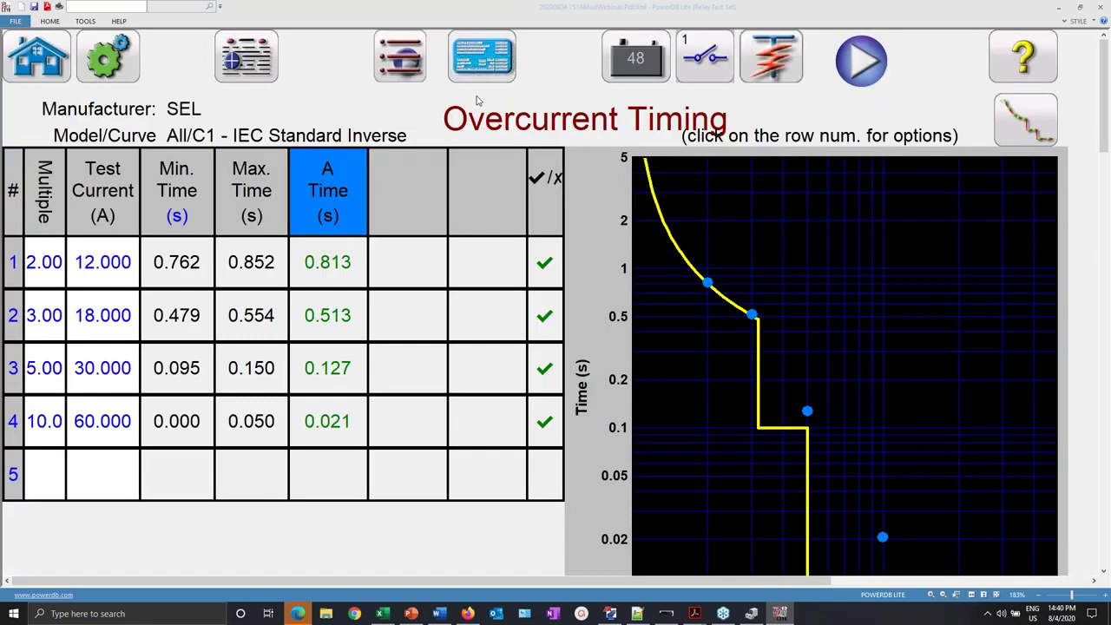
- Open the Overcurrent Timing test's calculation script and paste the curve mapping code below the existing element assignments
click(787, 54)
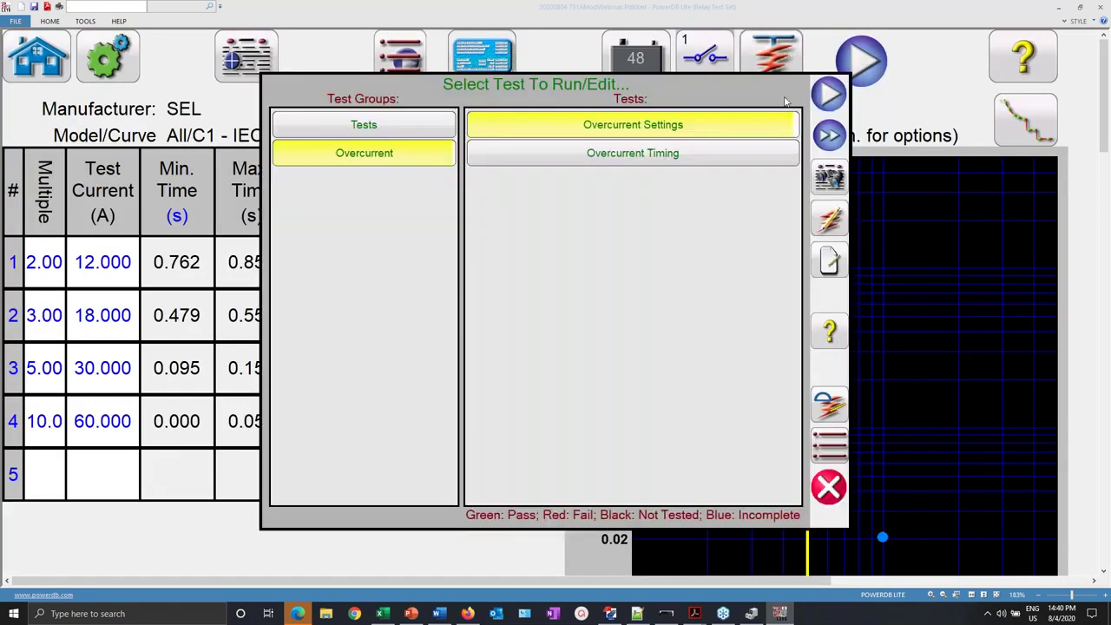
click(734, 154)
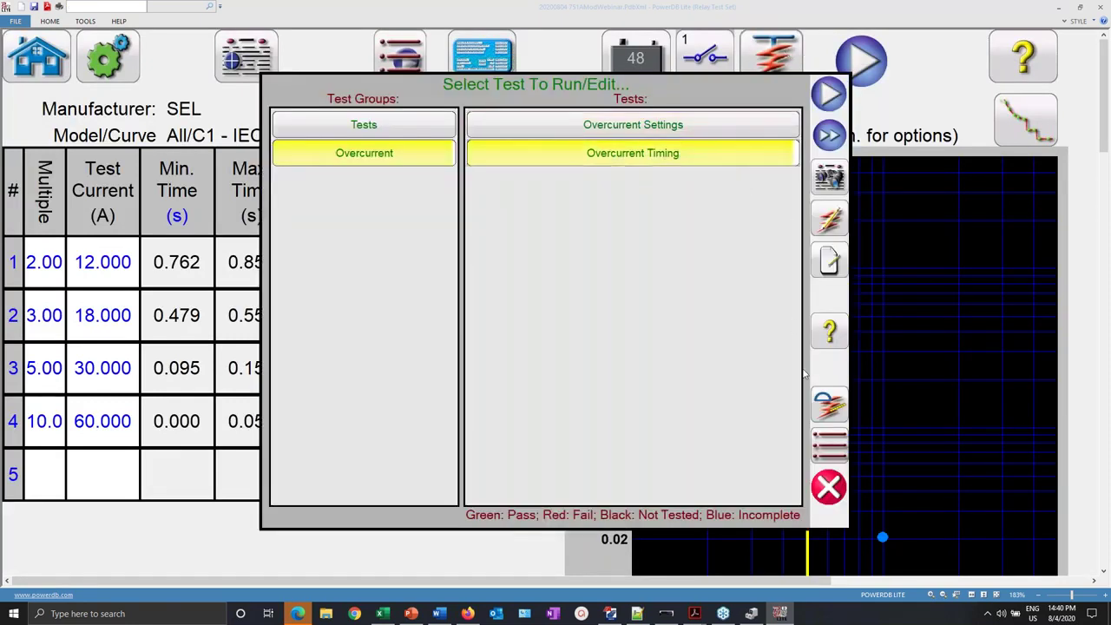
click(831, 406)
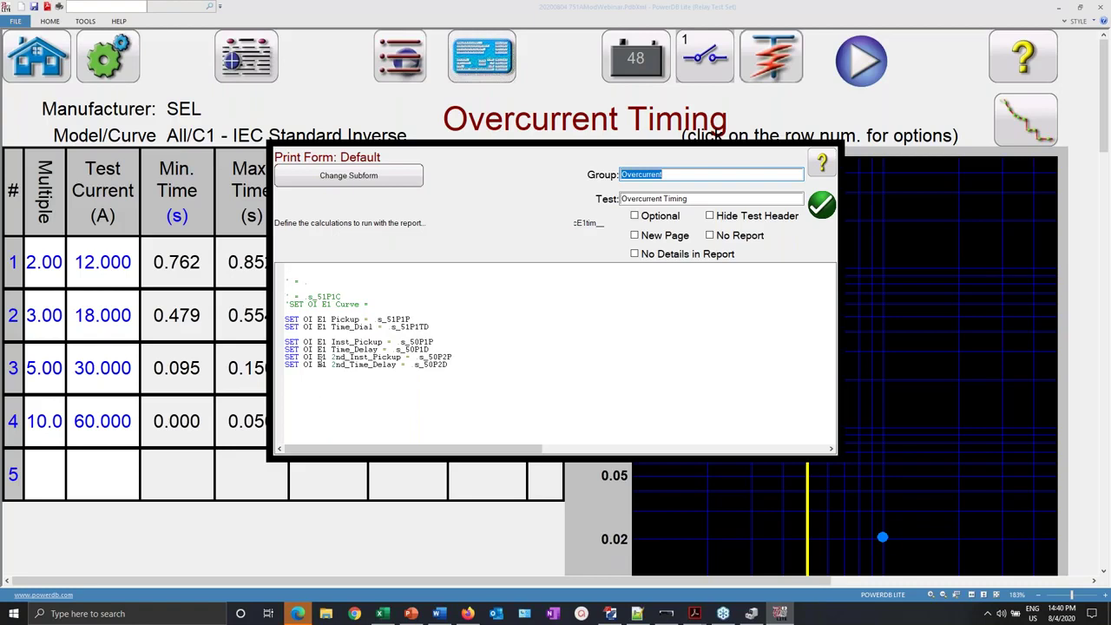
click(287, 275)
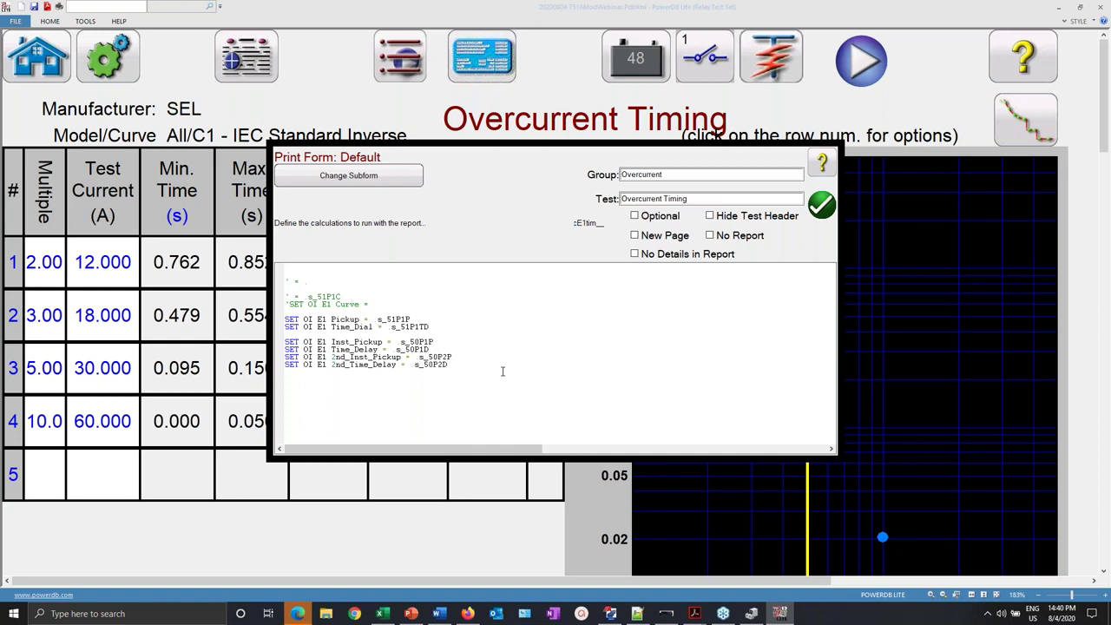
key(ctrl+v)
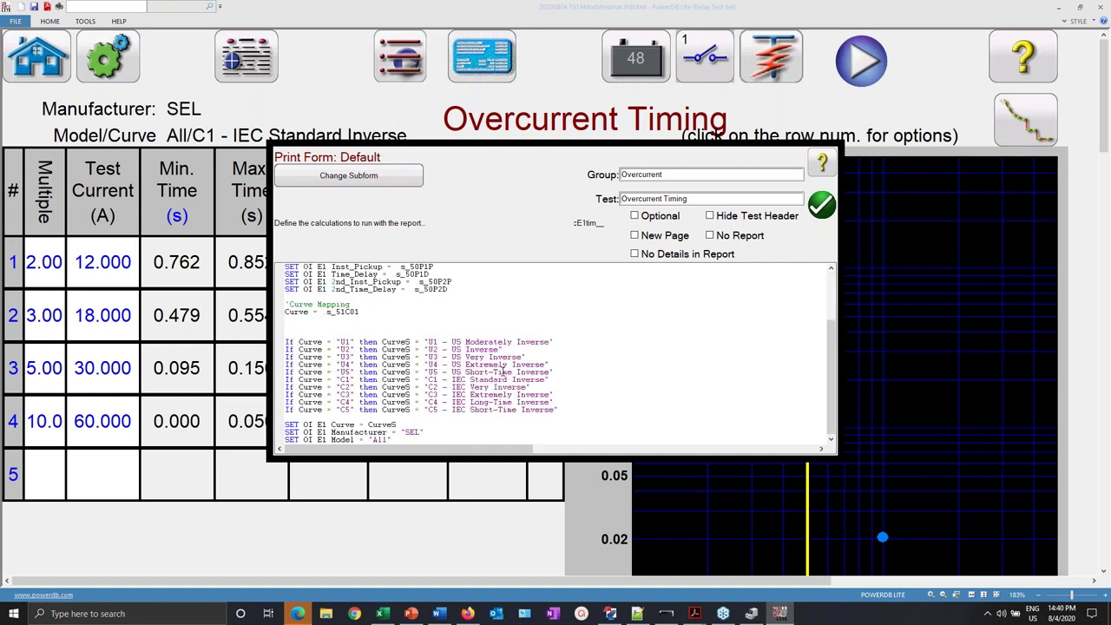
- Change the source of the Curve variable in the pasted mapping to .s_51P1C
scroll(414, 356, up, 2)
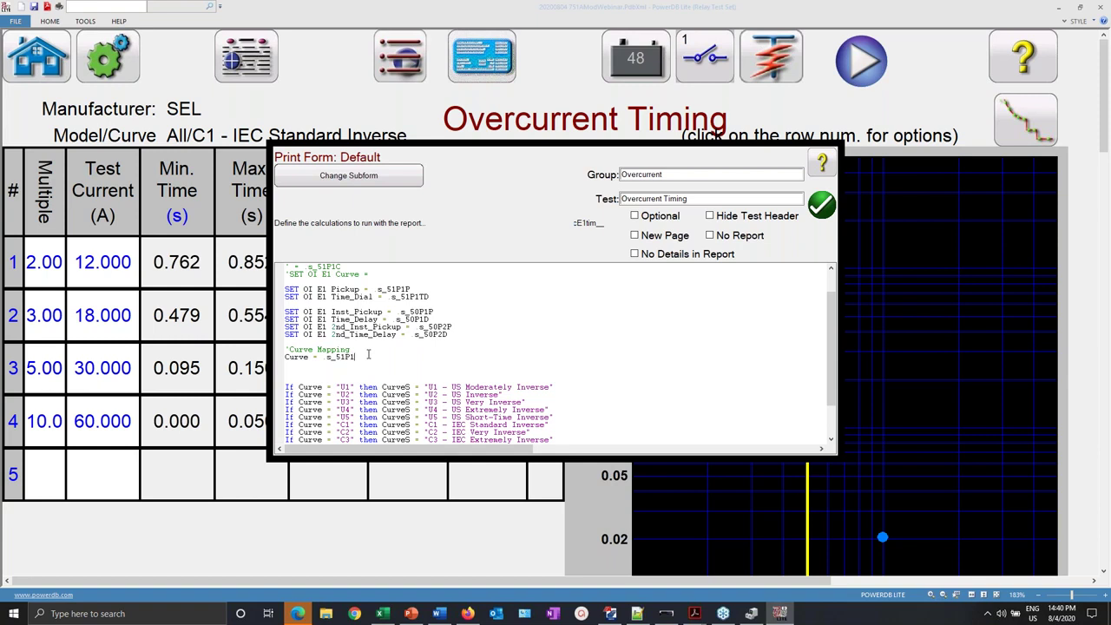
scroll(376, 379, down, 5)
scroll(376, 380, down, 2)
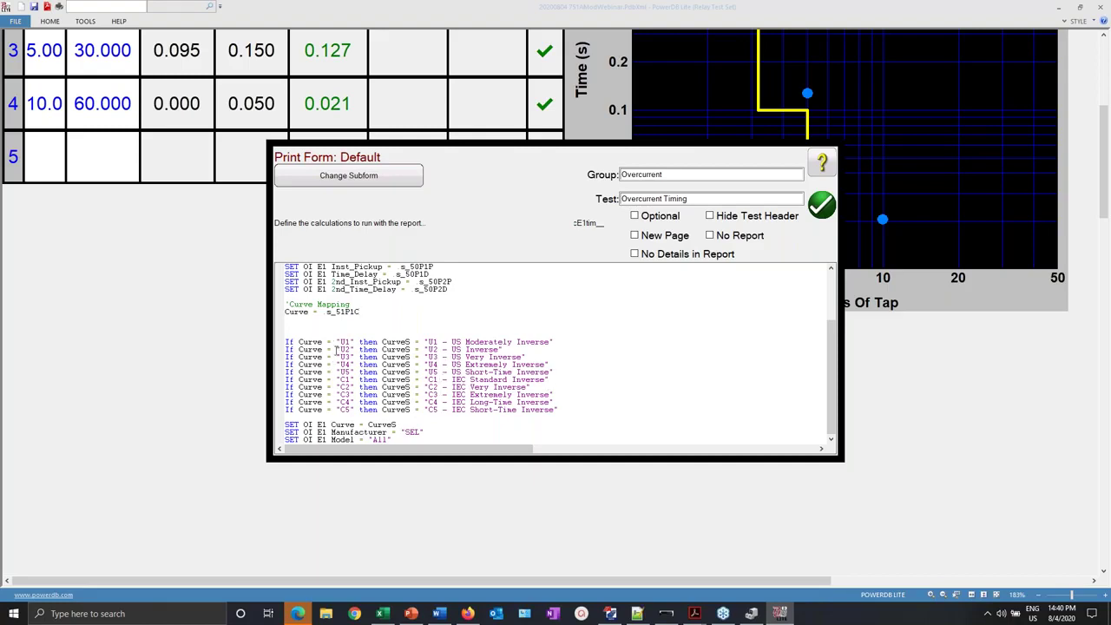
- Examine the pasted If statements, comparing the relay curve codes U1 to C5 with the full curve names assigned to CurveS
drag(286, 341, 352, 366)
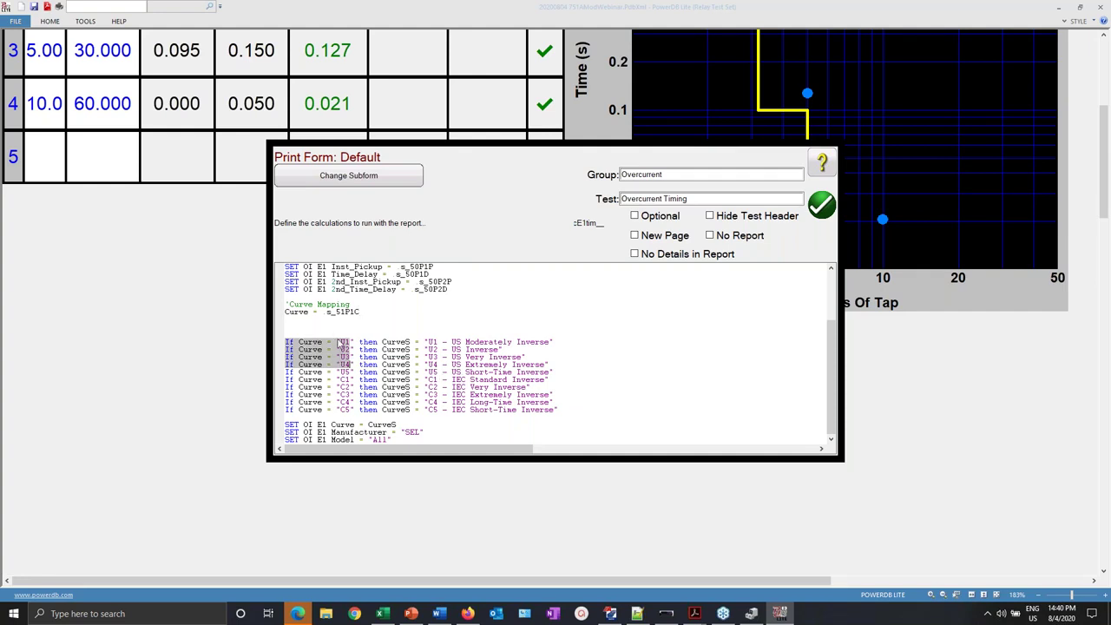
click(336, 344)
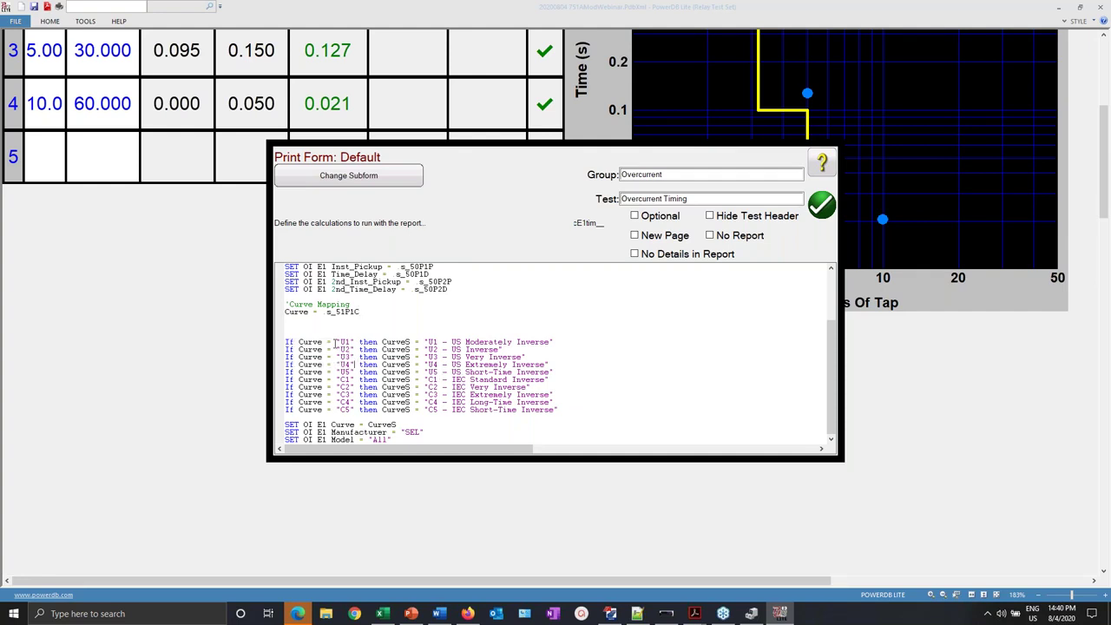
drag(336, 344, 353, 409)
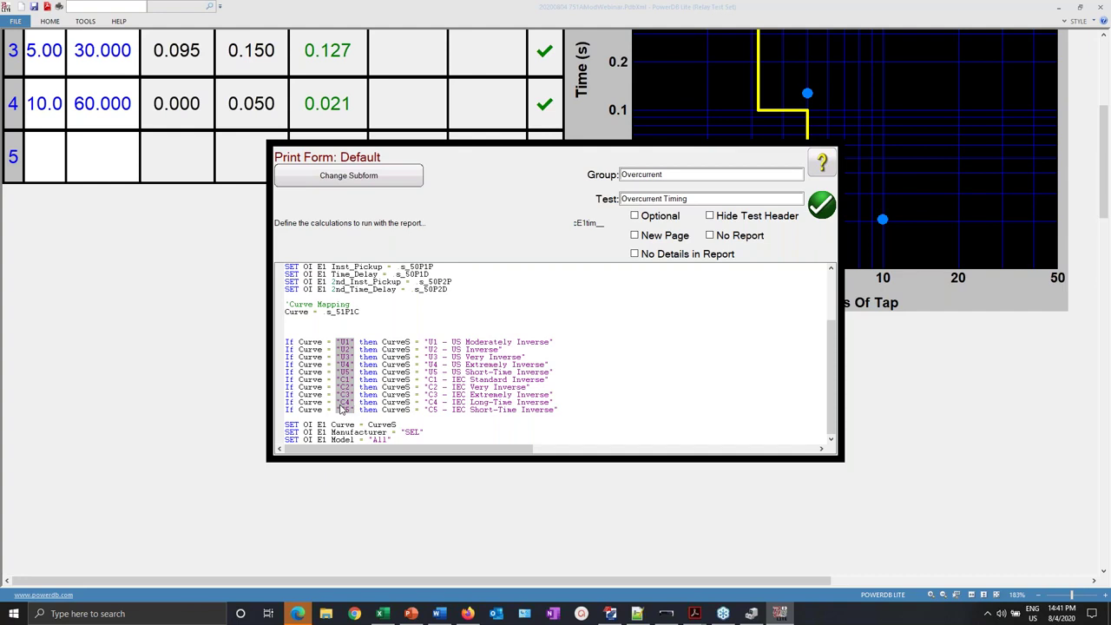
click(423, 343)
drag(423, 342, 561, 410)
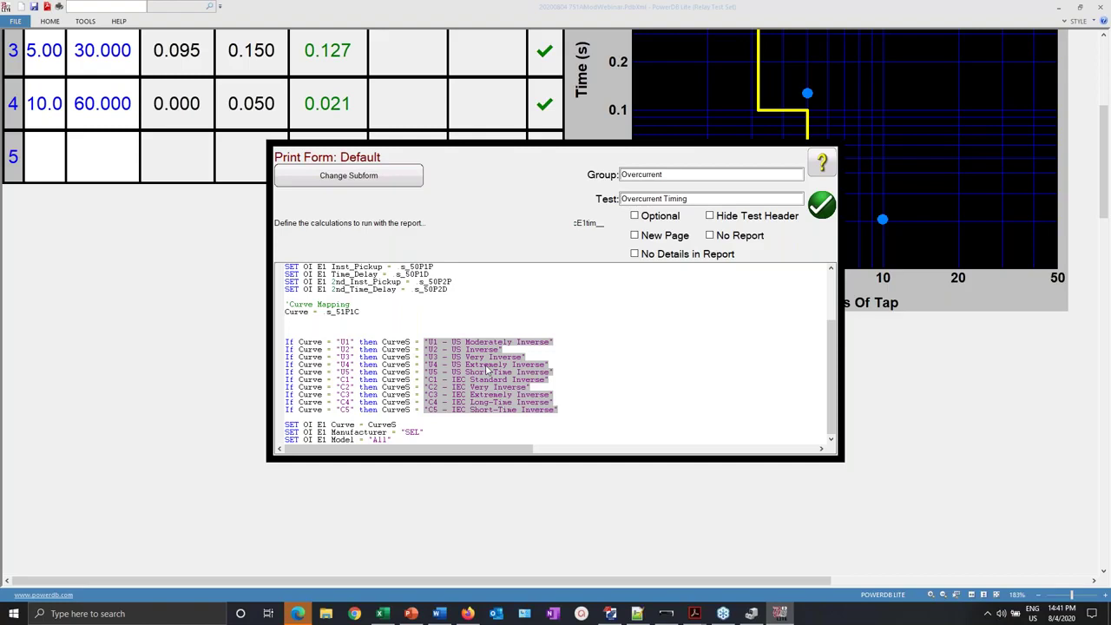
- Review the If statement that maps U1 to "U1 - US Moderately Inverse" and accept the edited calculation script
scroll(488, 370, down, 2)
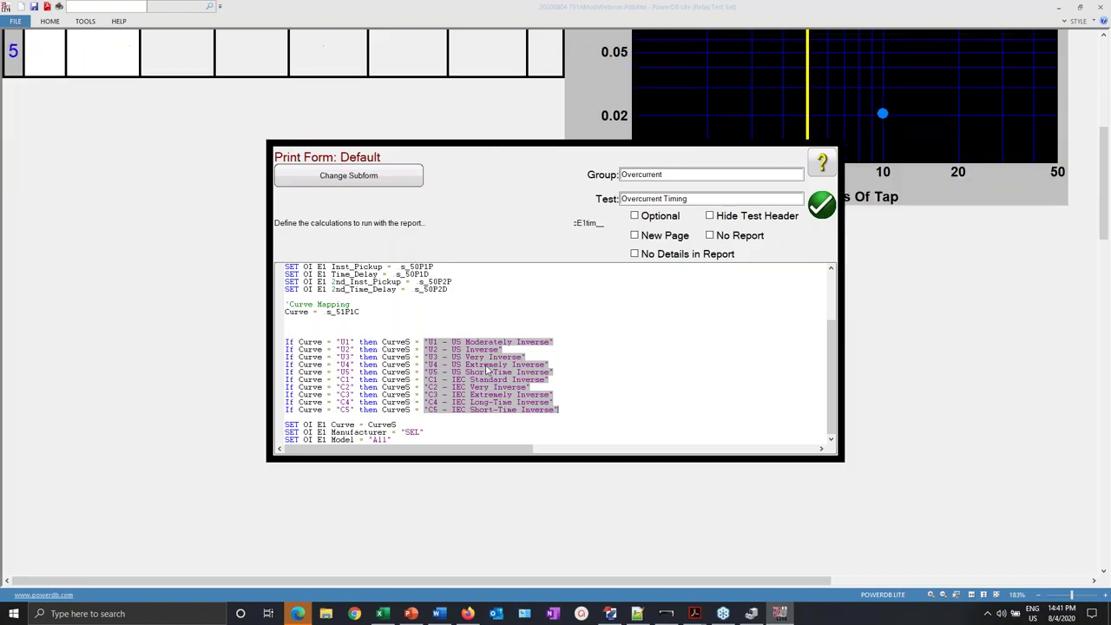
scroll(489, 370, up, 5)
click(302, 334)
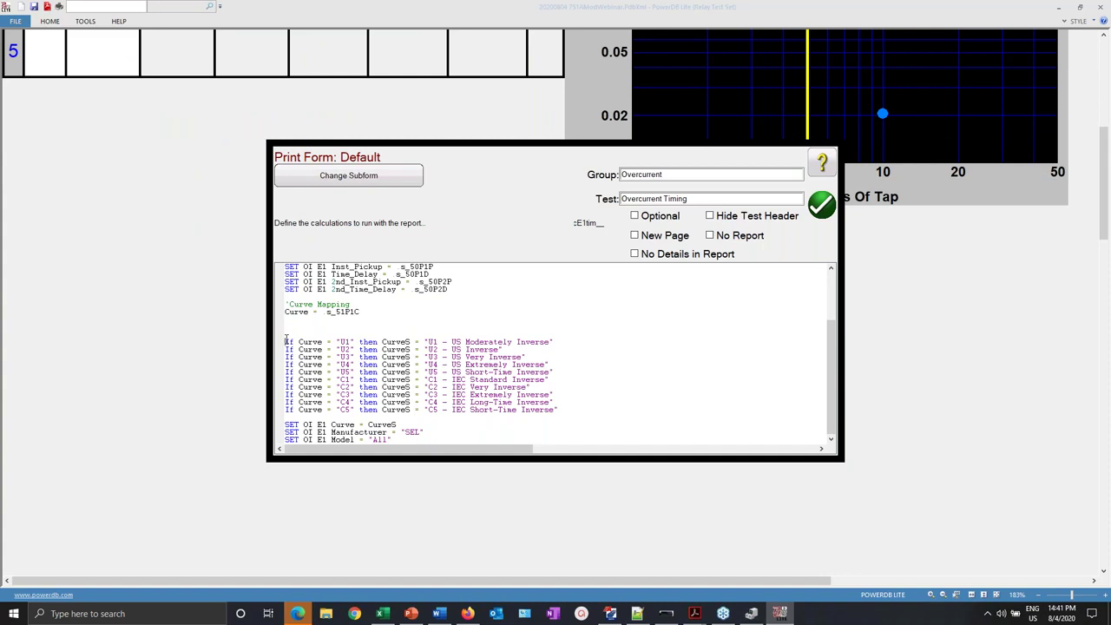
drag(286, 338, 557, 343)
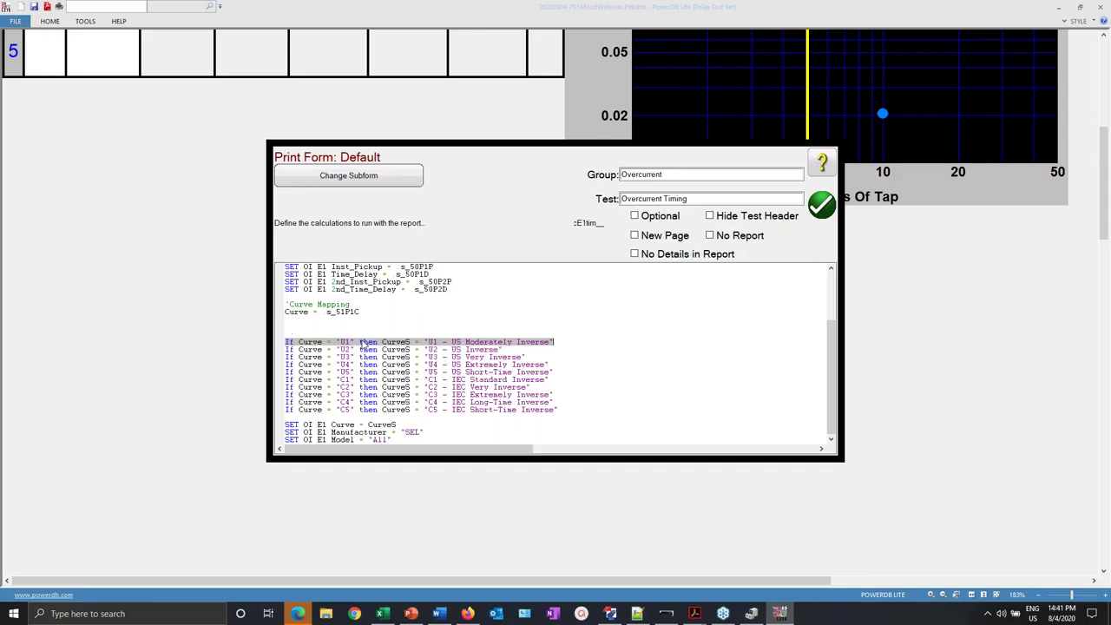
click(580, 357)
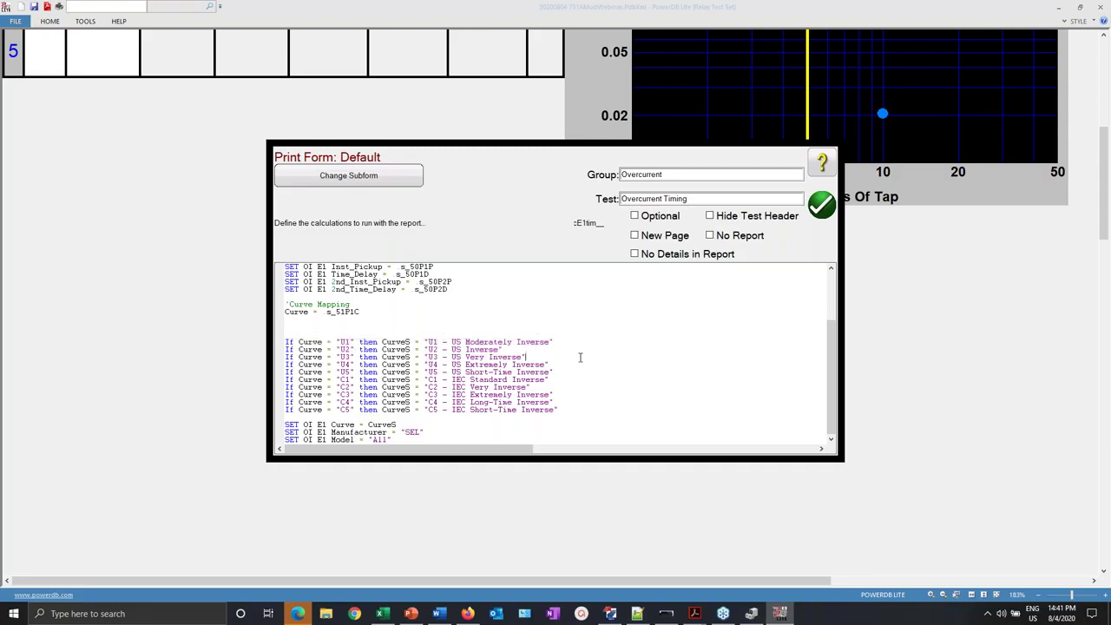
click(824, 207)
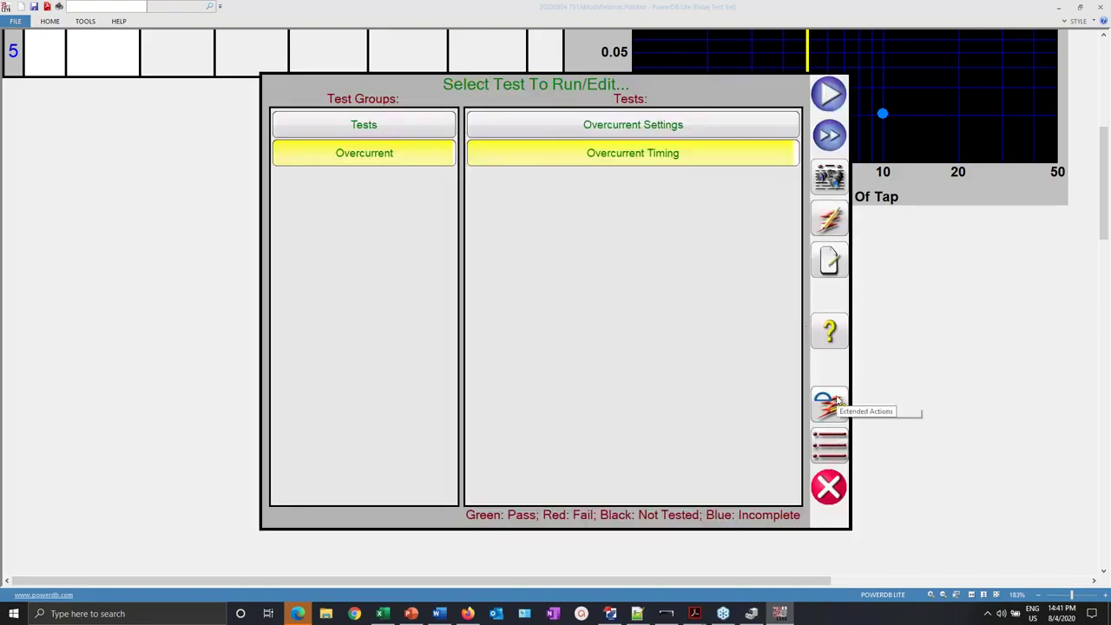
- In AcSELerator QuickSet, set the 51P1C curve selection of Maximum Phase TOC Element 1 to C2 and send Set 1 to the relay
click(611, 613)
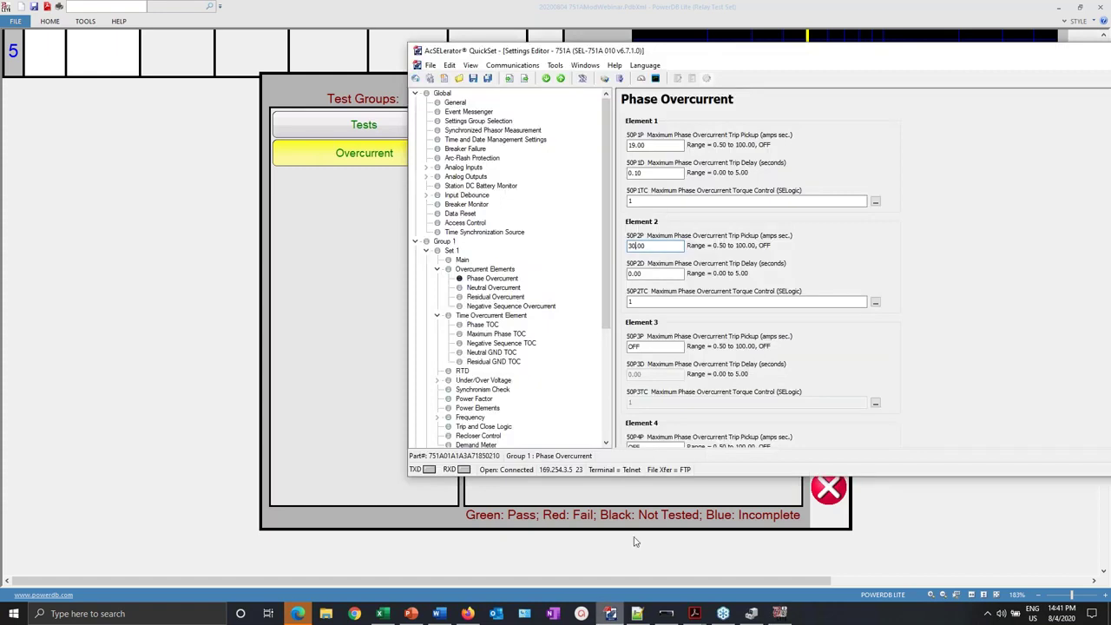
click(495, 335)
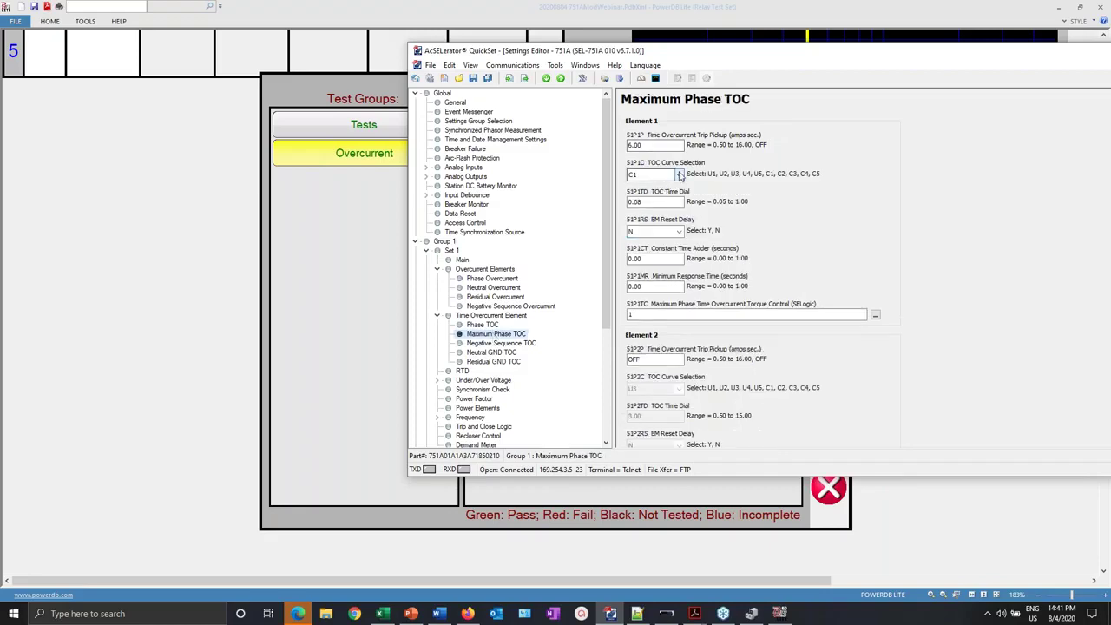
click(679, 174)
click(649, 222)
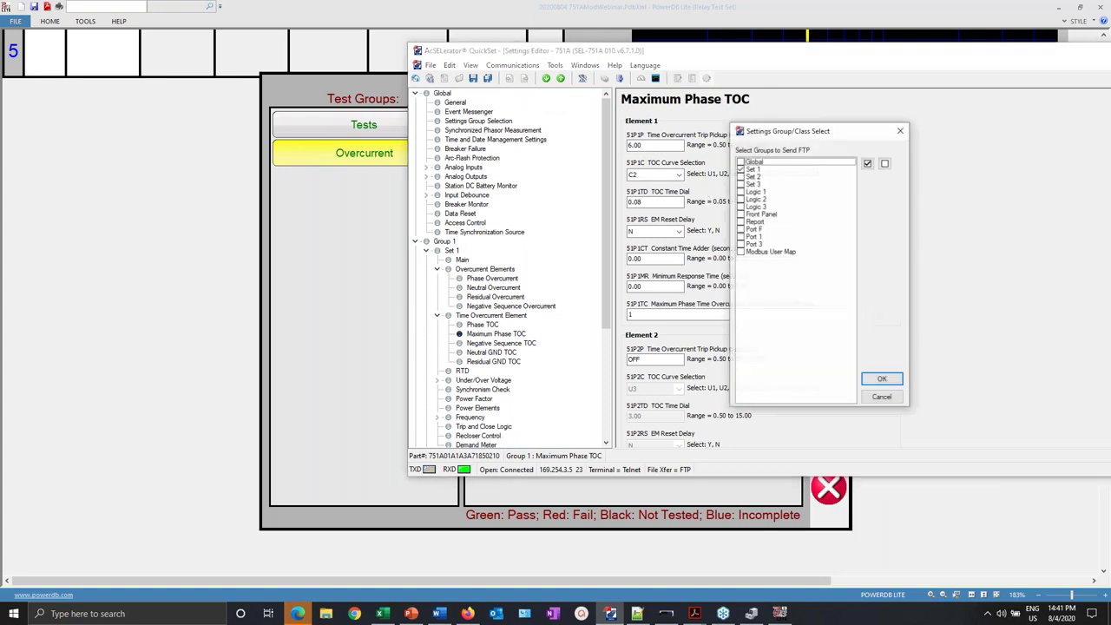
click(883, 380)
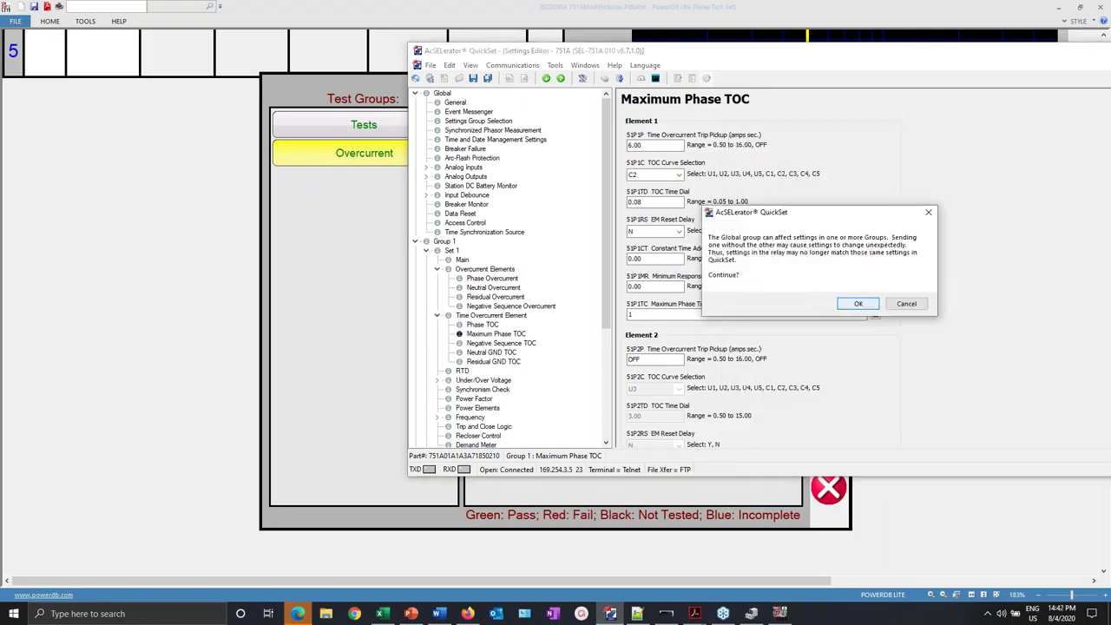
click(859, 305)
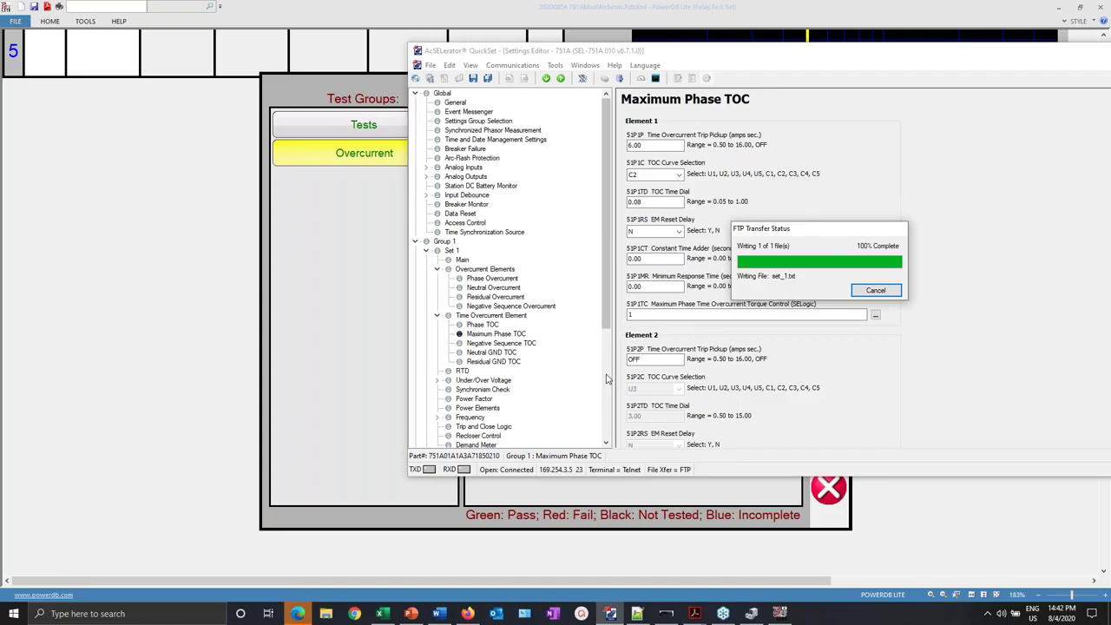
- Return to PowerDB, leave the test list, and open the imported relay settings of the 51 group
click(256, 187)
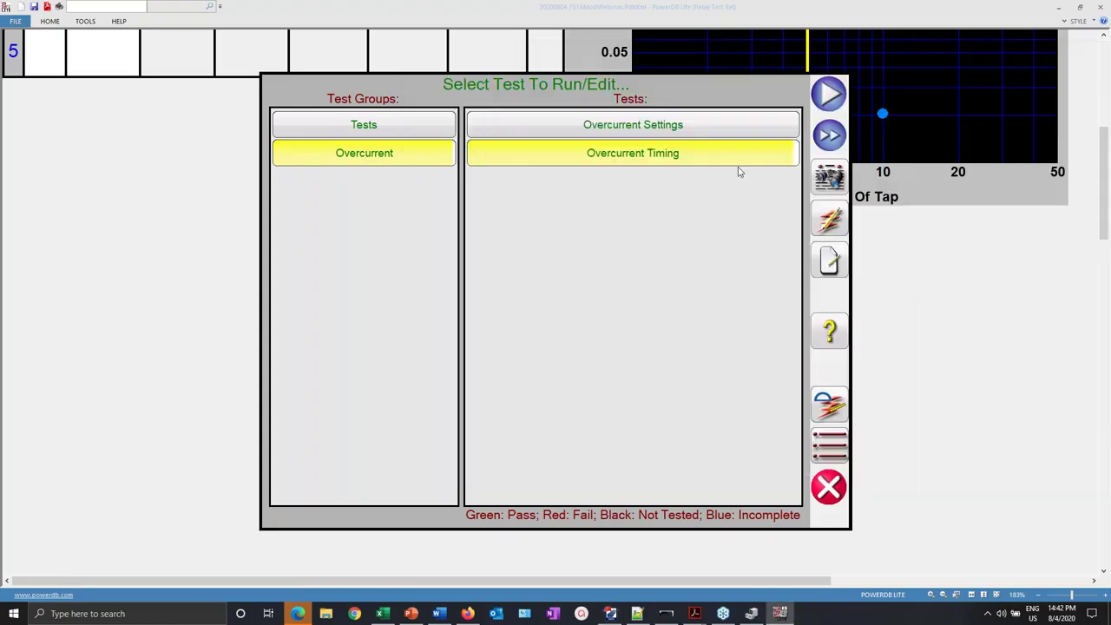
click(831, 488)
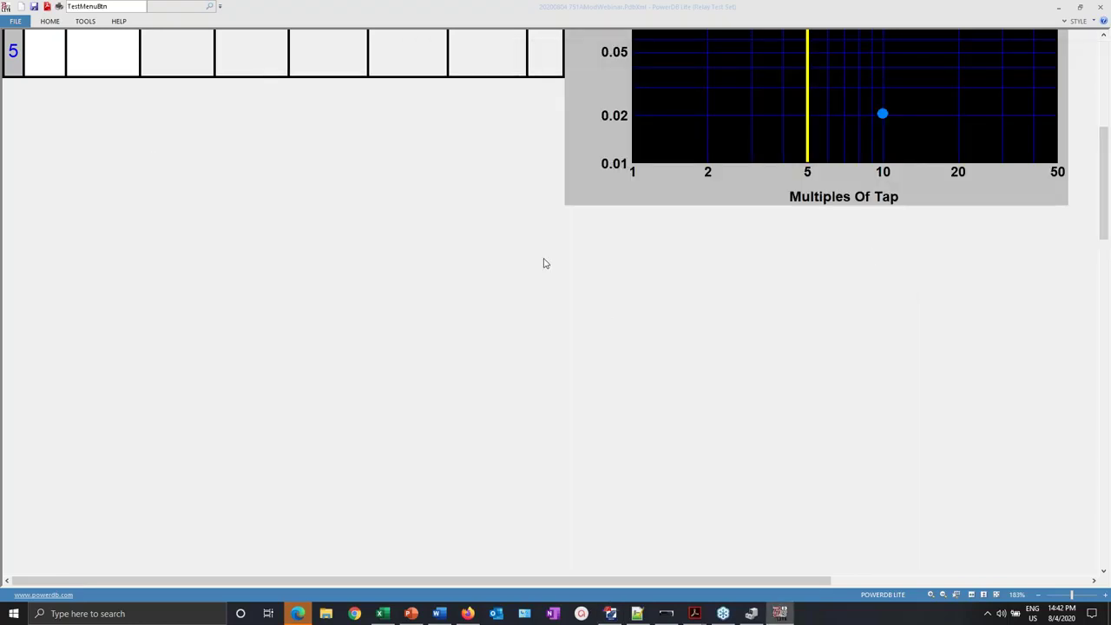
scroll(545, 263, up, 5)
click(33, 57)
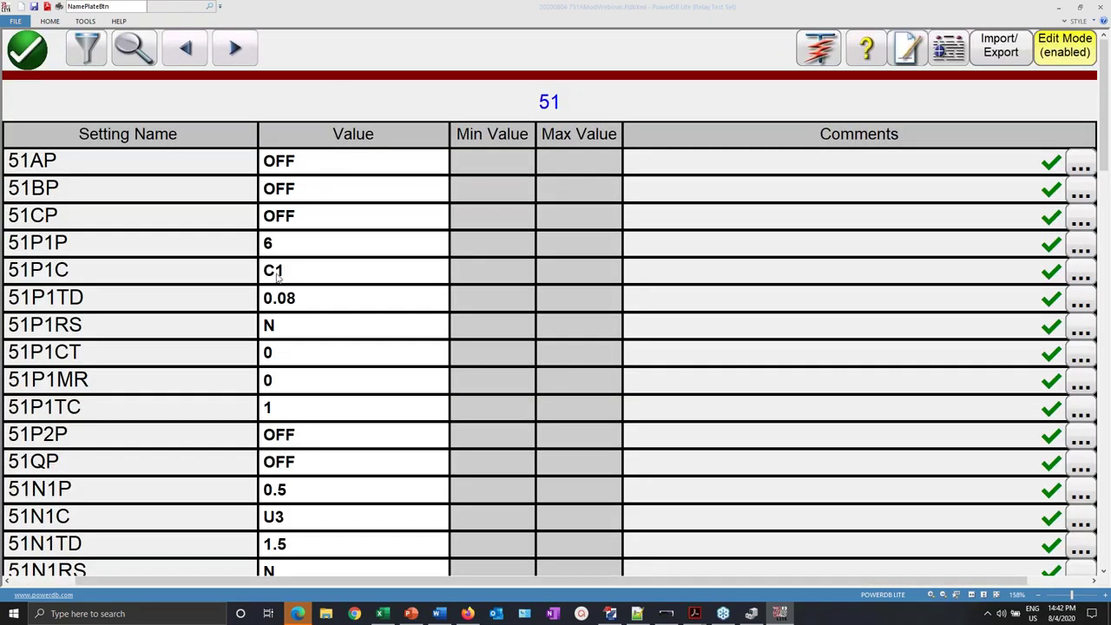
click(276, 276)
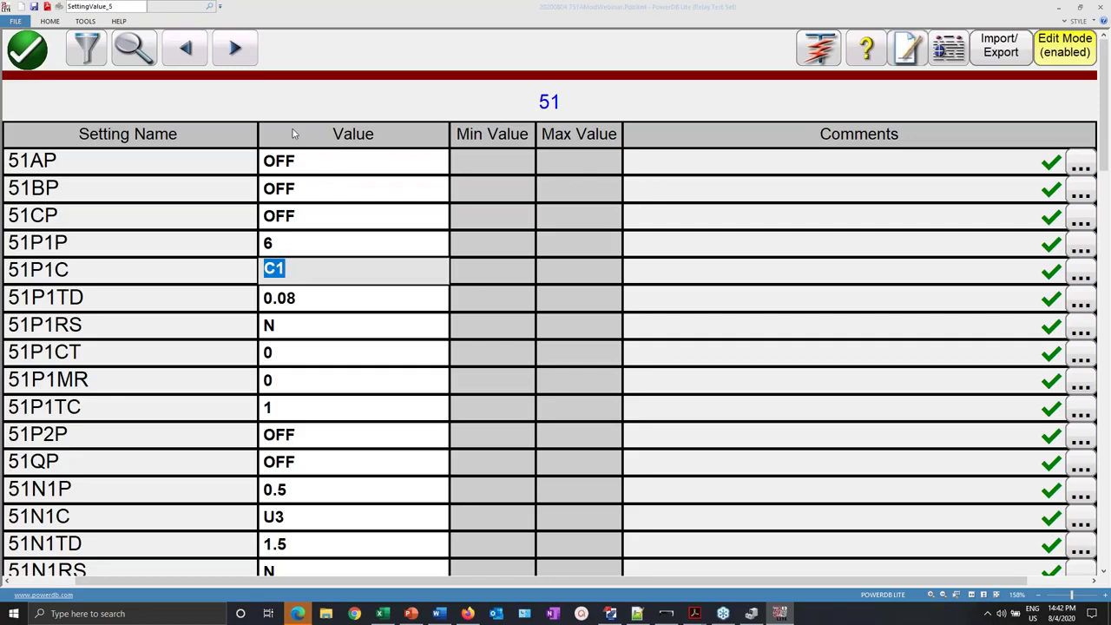
text(C2)
key(BackSpace)
key(BackSpace)
text(C1)
click(731, 50)
- Read the settings from the relay with the GENERIC SEL option and create new settings from the remaining ones
click(1000, 47)
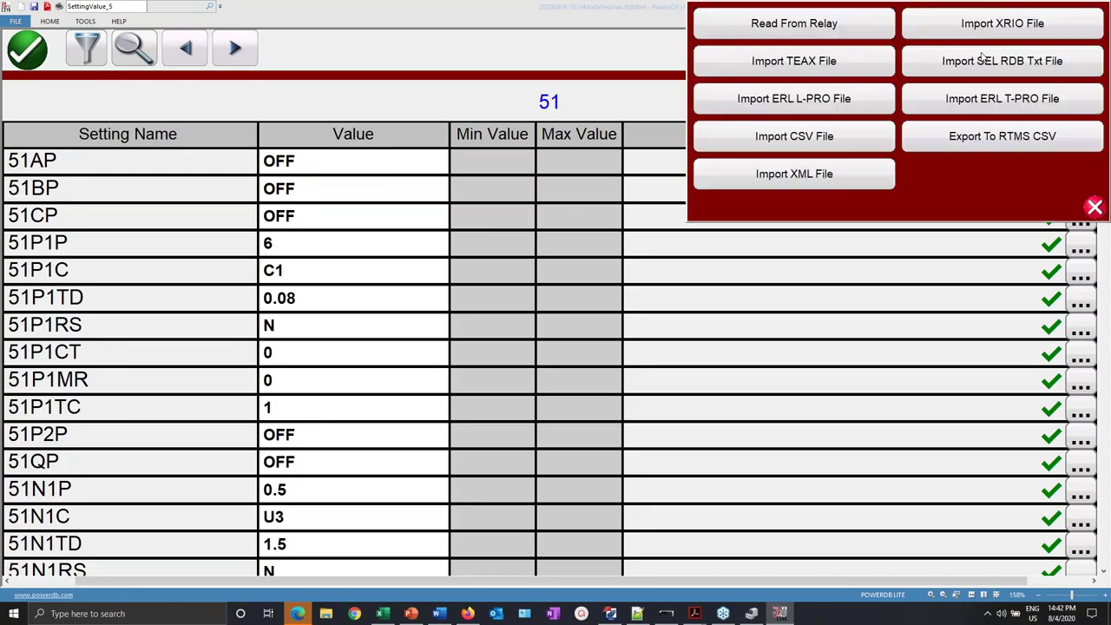
click(829, 28)
click(795, 32)
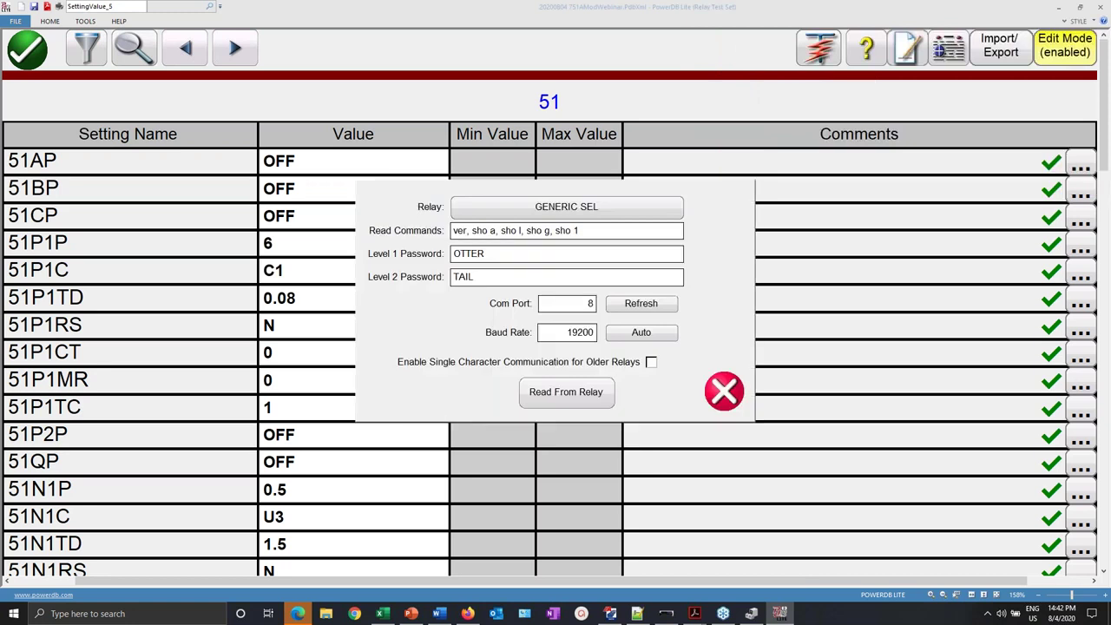
click(567, 399)
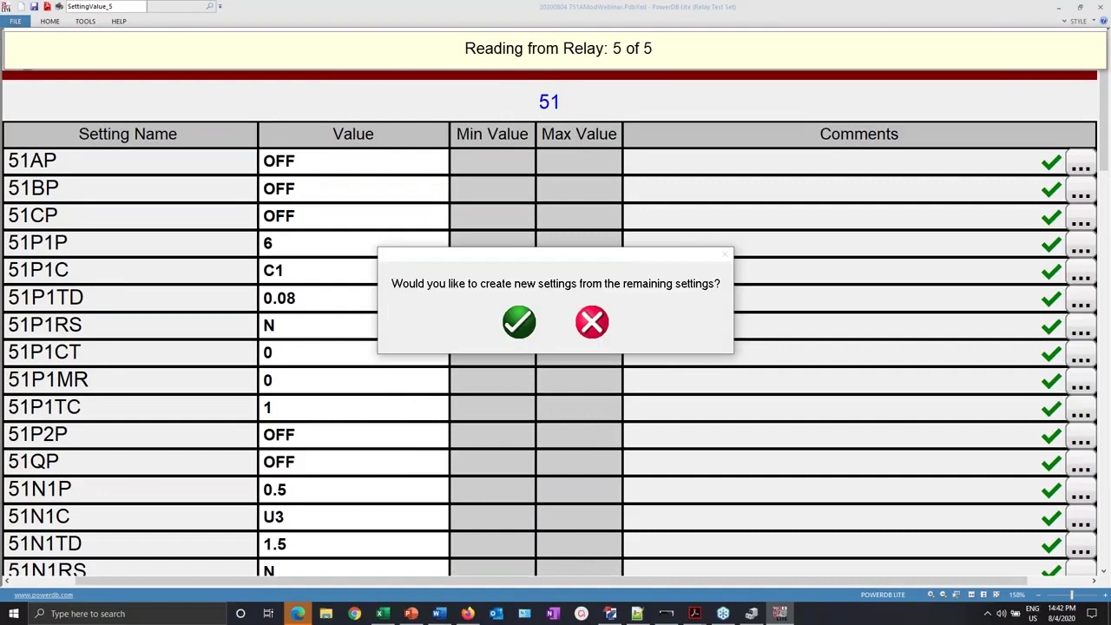
click(512, 323)
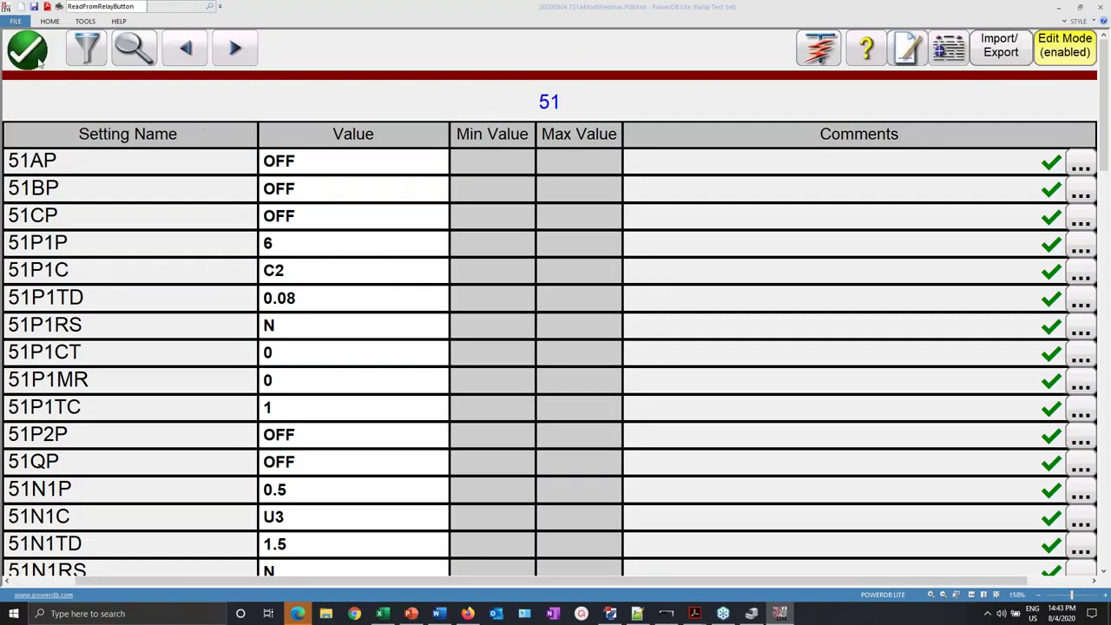
- Open the Overcurrent Timing test from the test list and check the mapped curve in its overcurrent element settings
click(819, 48)
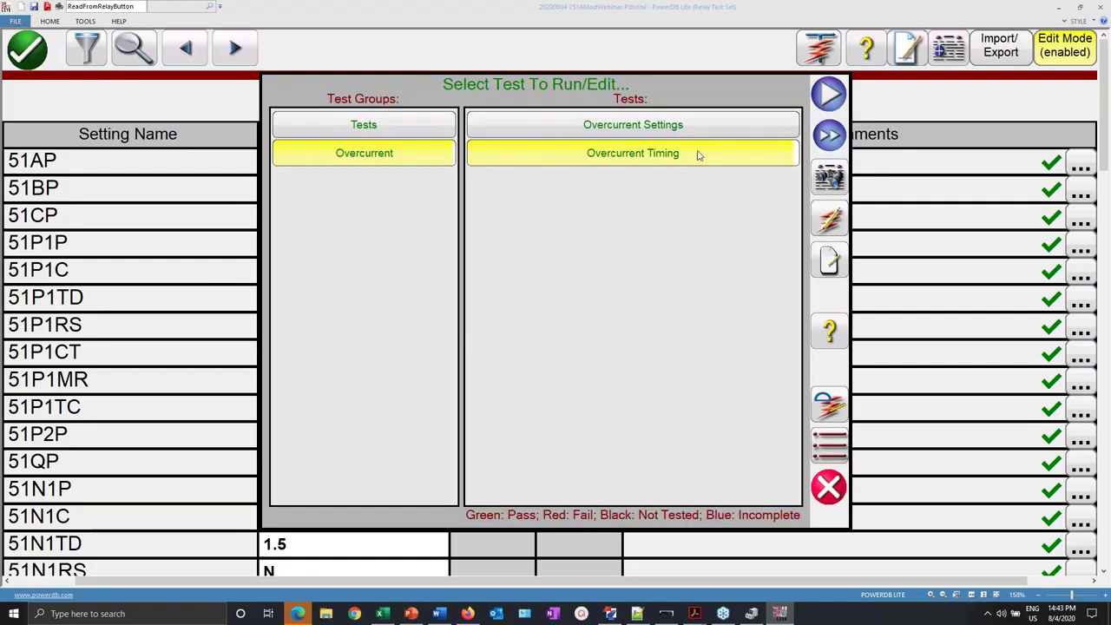
click(831, 407)
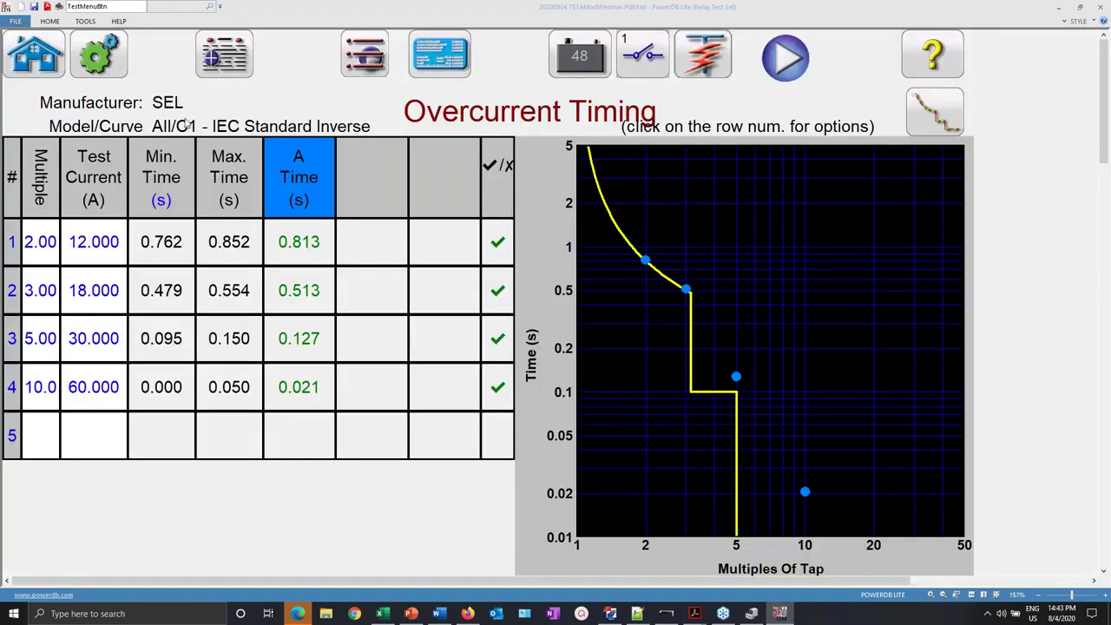
click(457, 48)
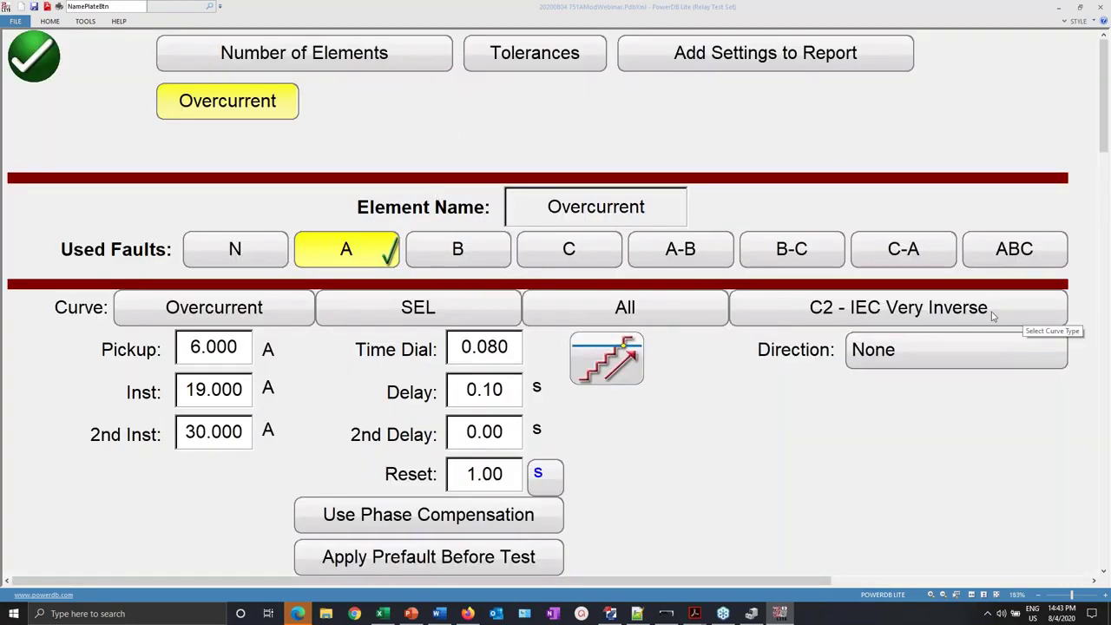
click(31, 55)
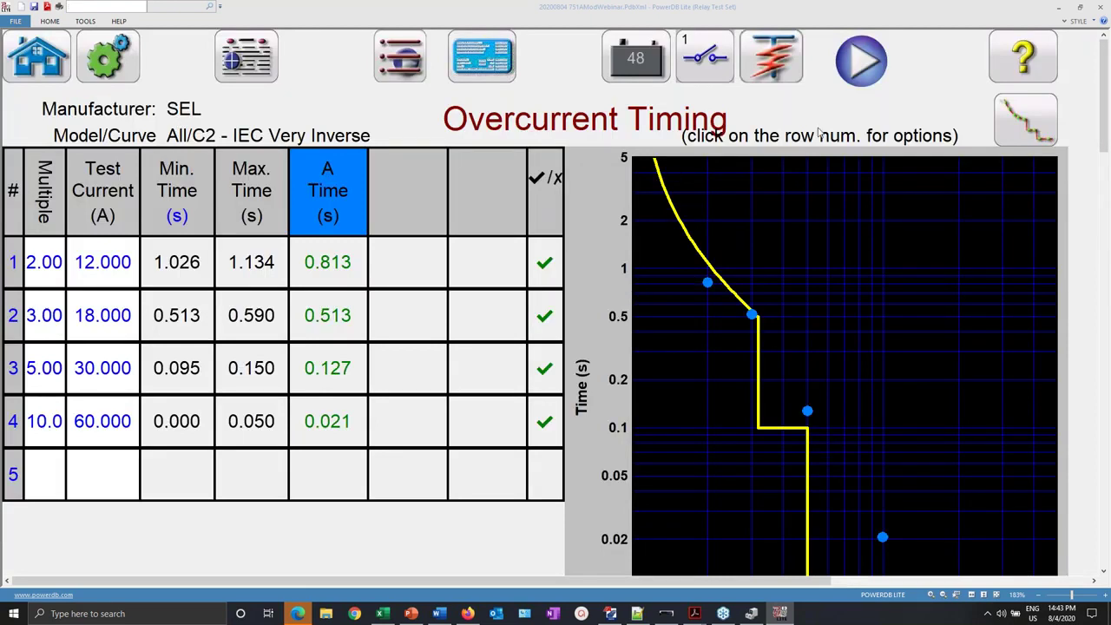
- Run the Overcurrent Timing test with the updated curve, and rerun the third test point at a multiple of 4
click(848, 46)
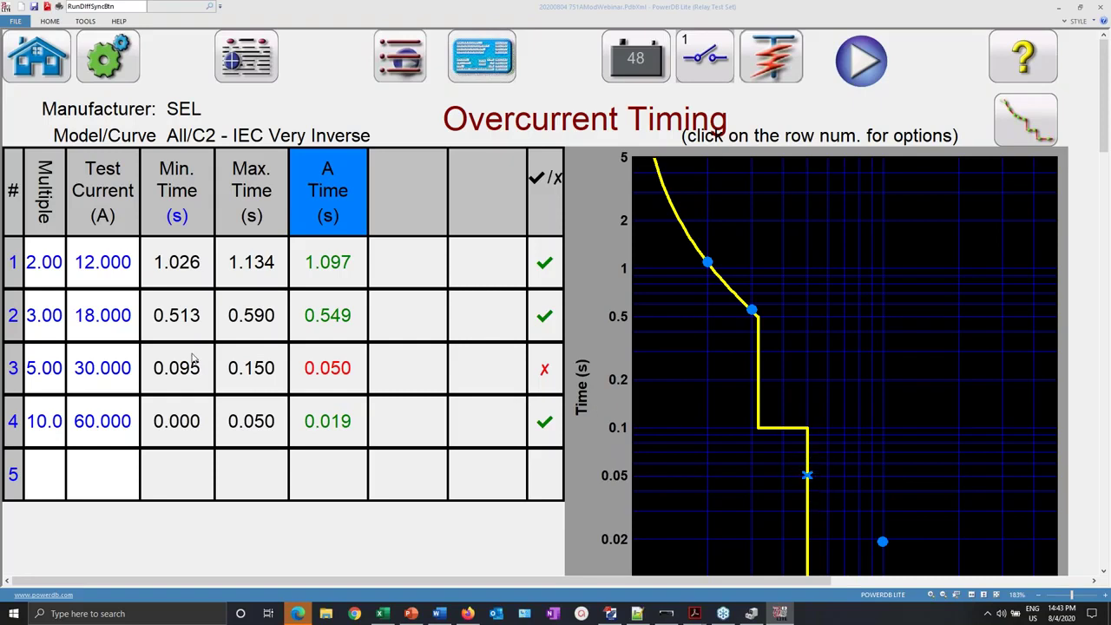
click(38, 372)
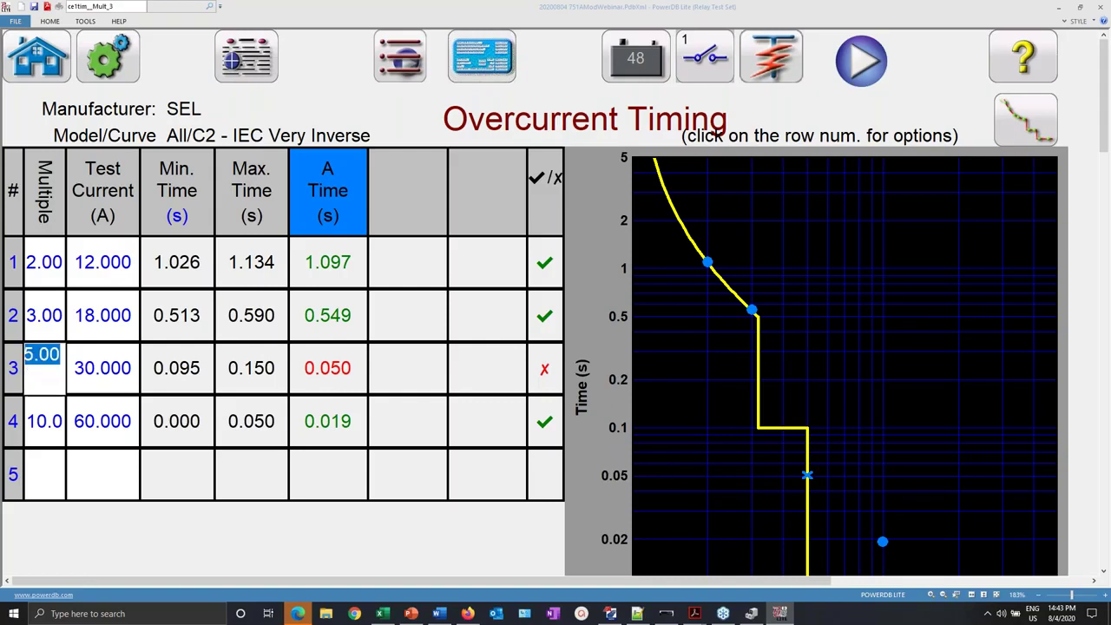
text(4)
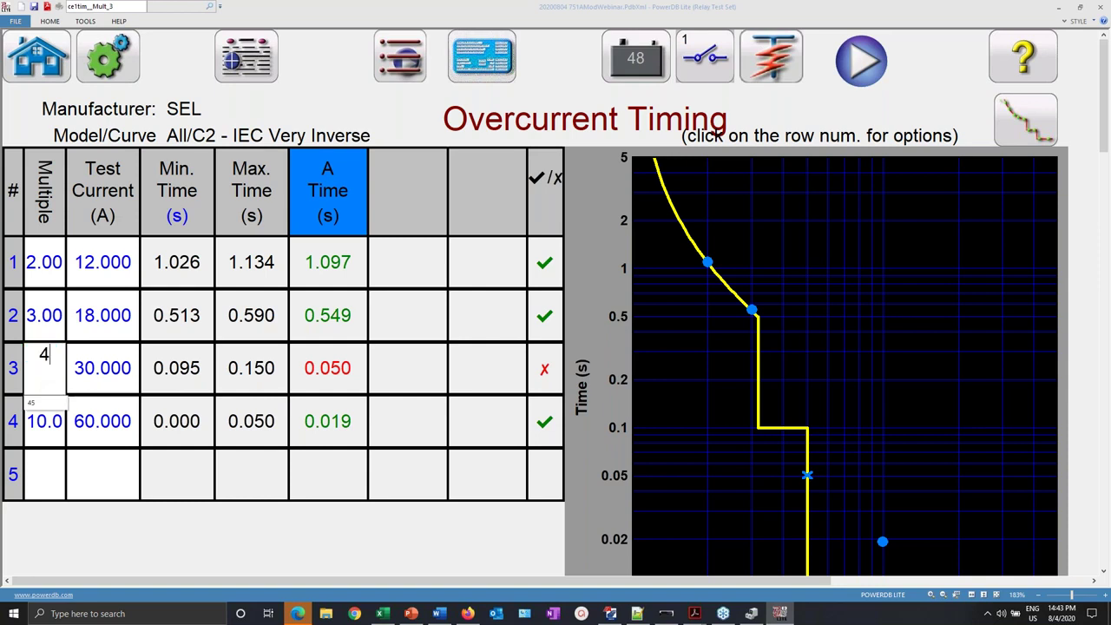
key(Return)
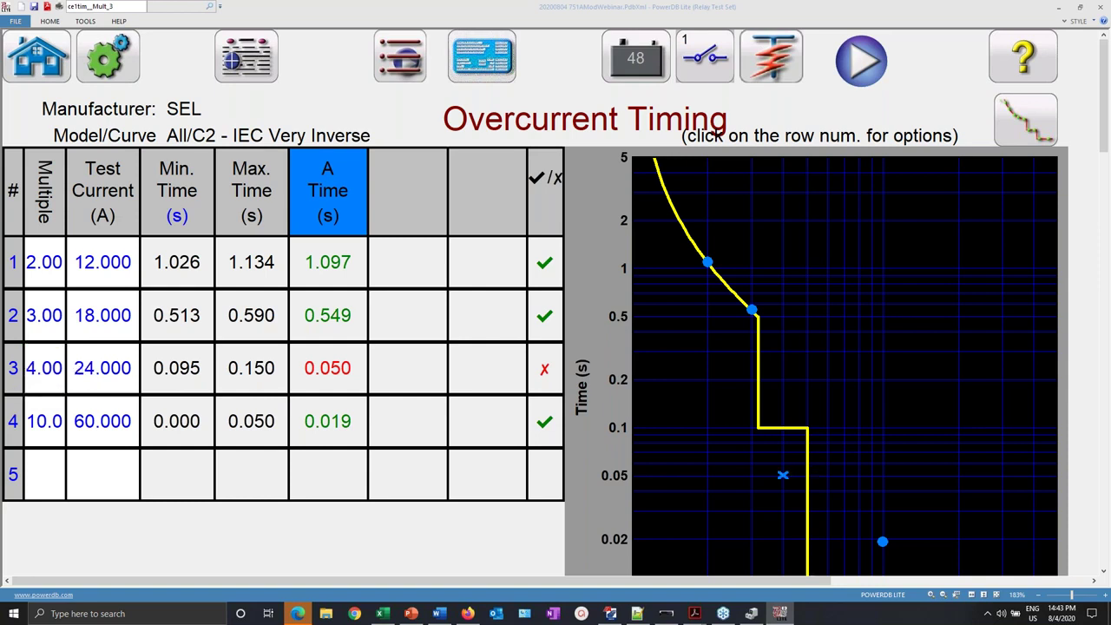
click(13, 369)
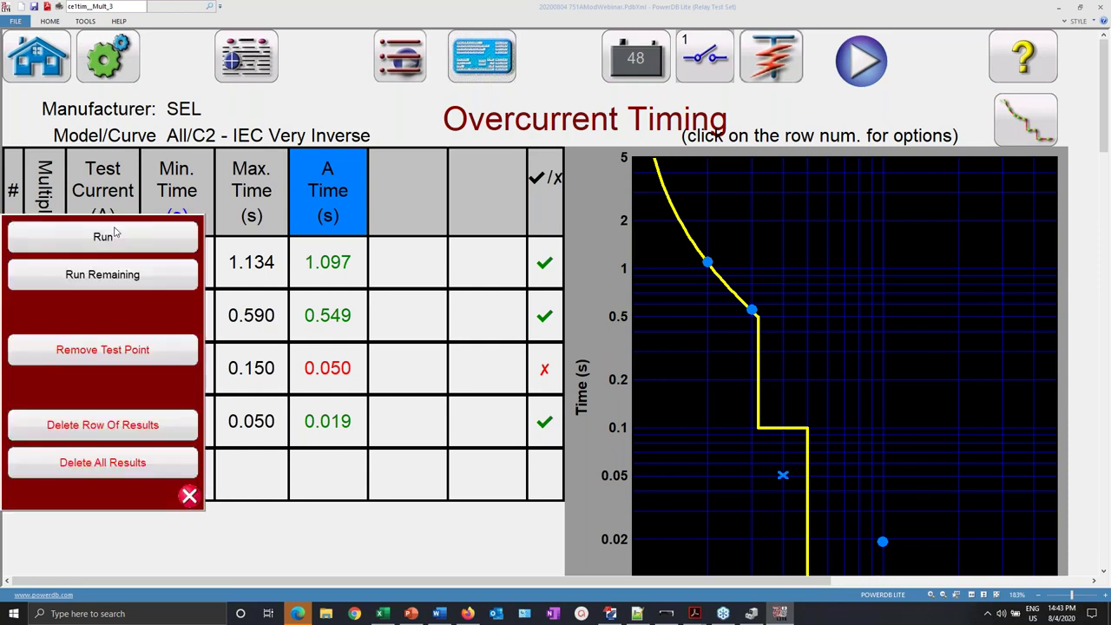
click(102, 236)
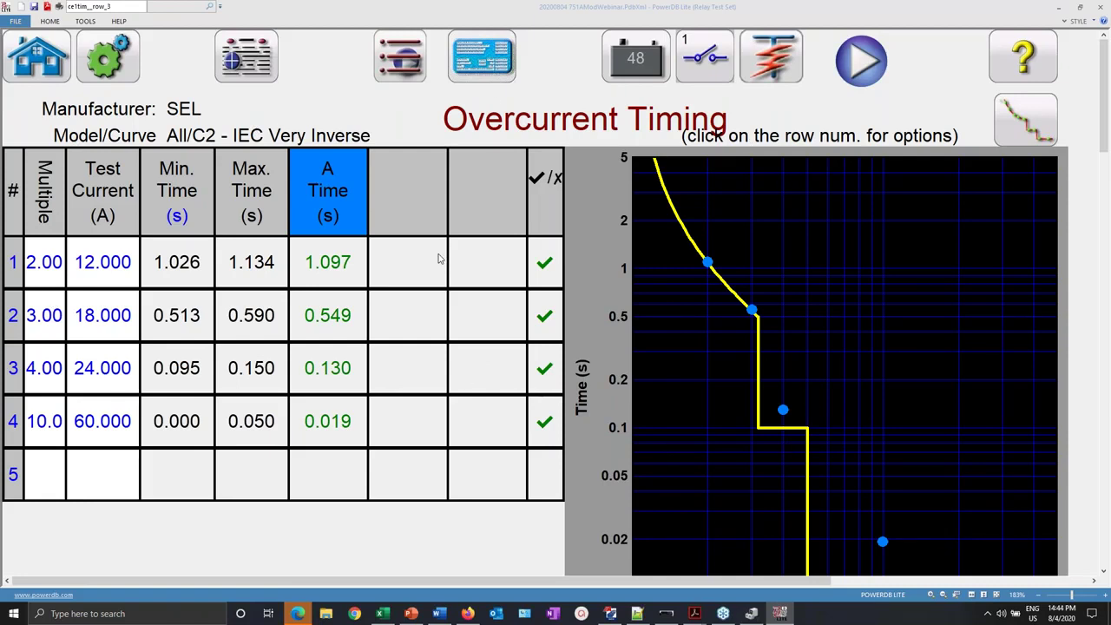
click(611, 614)
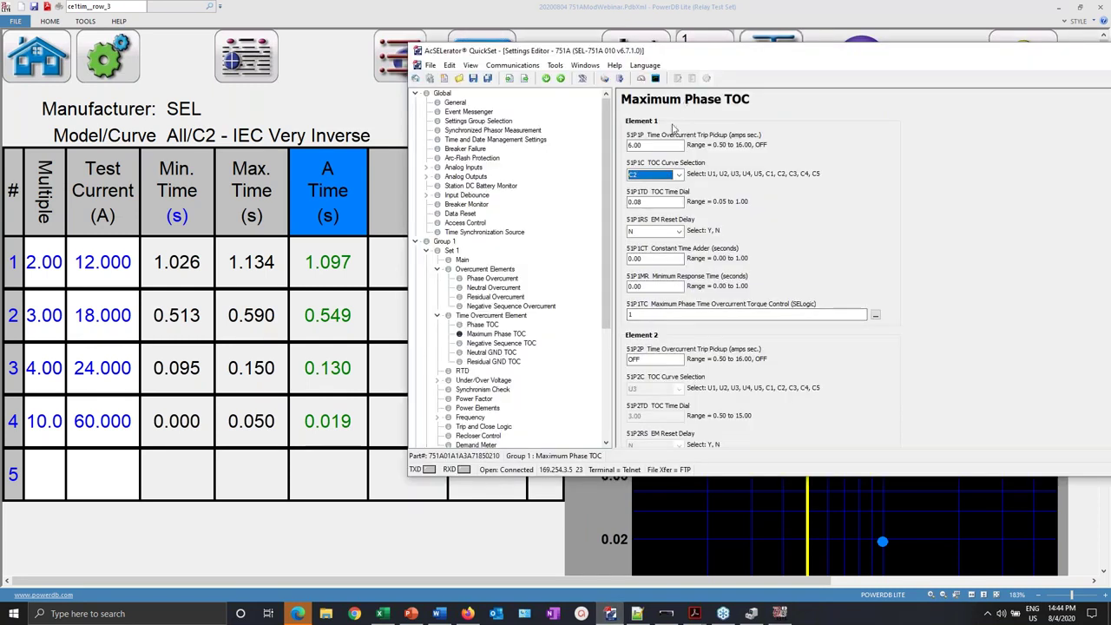
click(248, 523)
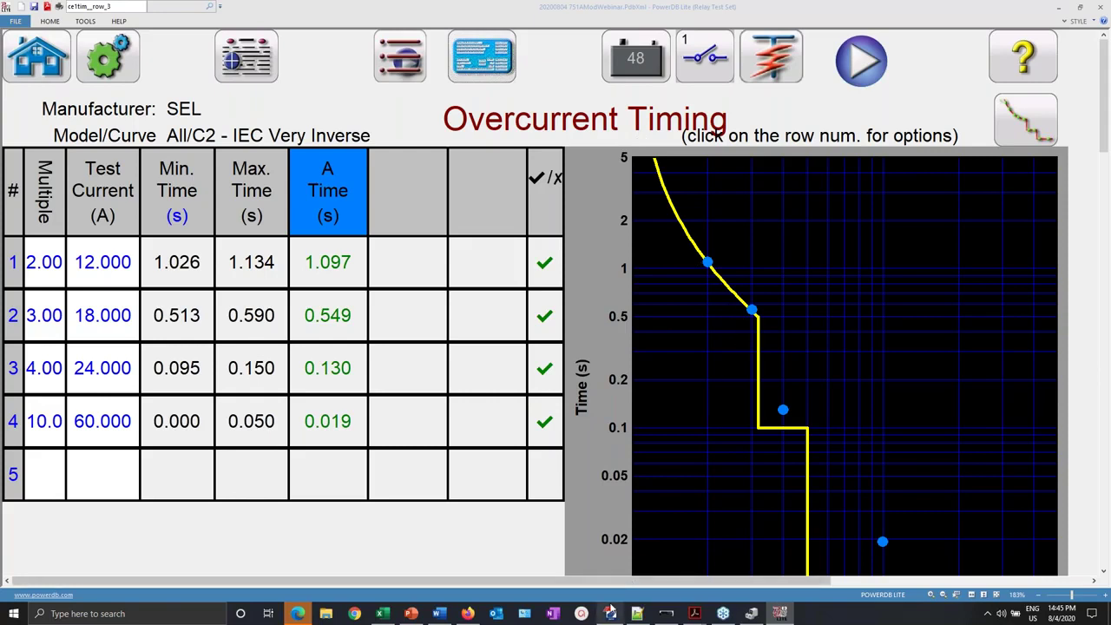
- In AcSELerator QuickSet, open the relay's event history, choose 16 Samples / Cycle - Raw as the event type, and refresh the list
click(611, 615)
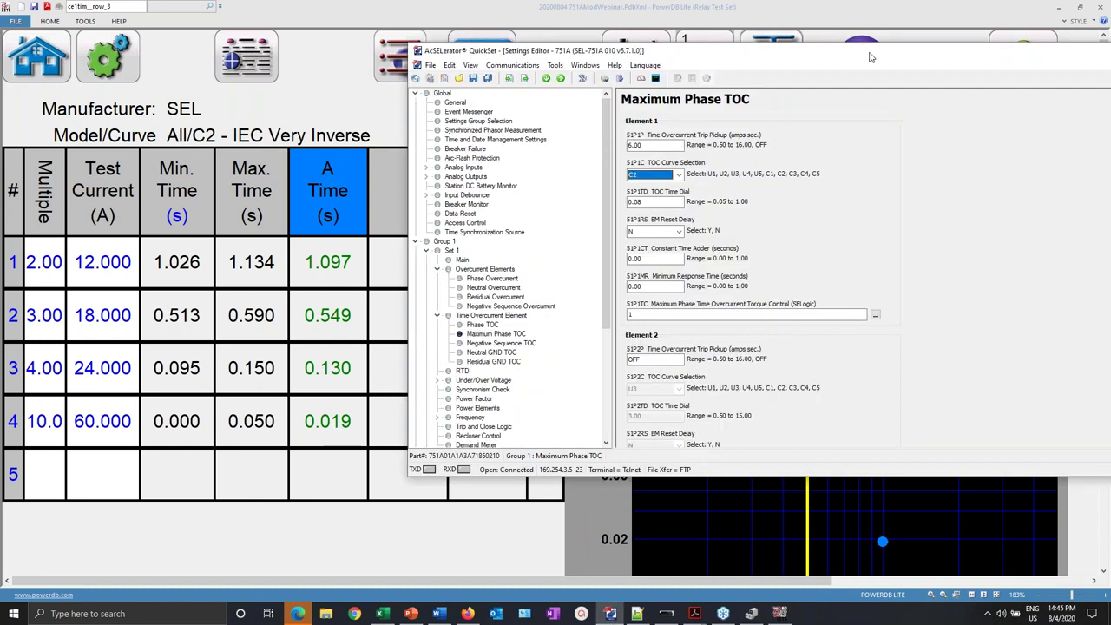
drag(555, 57, 352, 44)
click(351, 52)
mouse_move(384, 92)
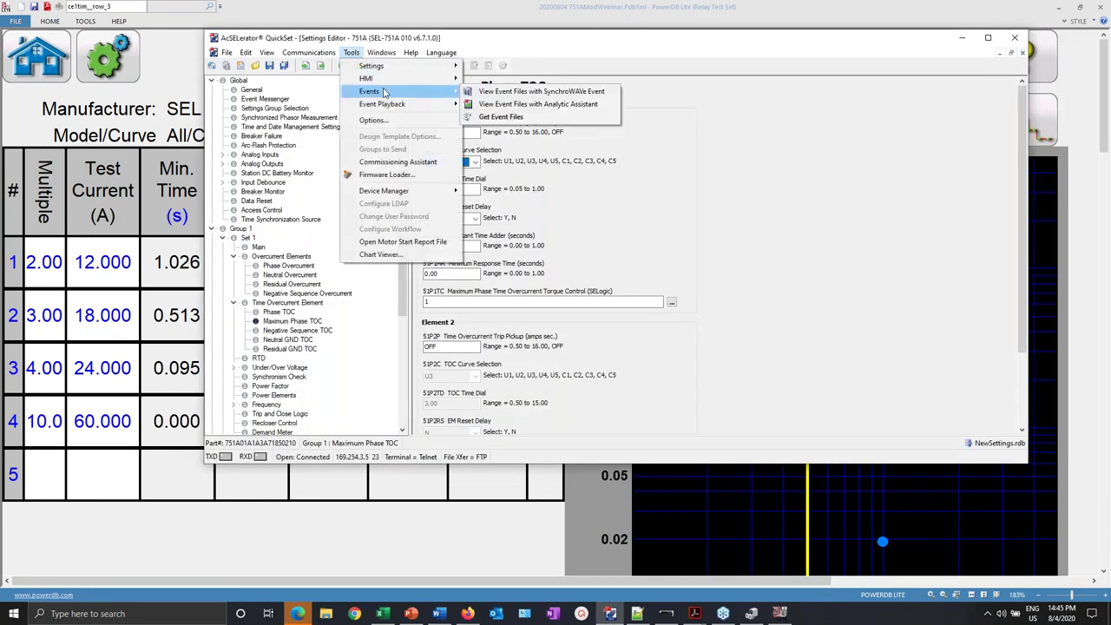
click(497, 126)
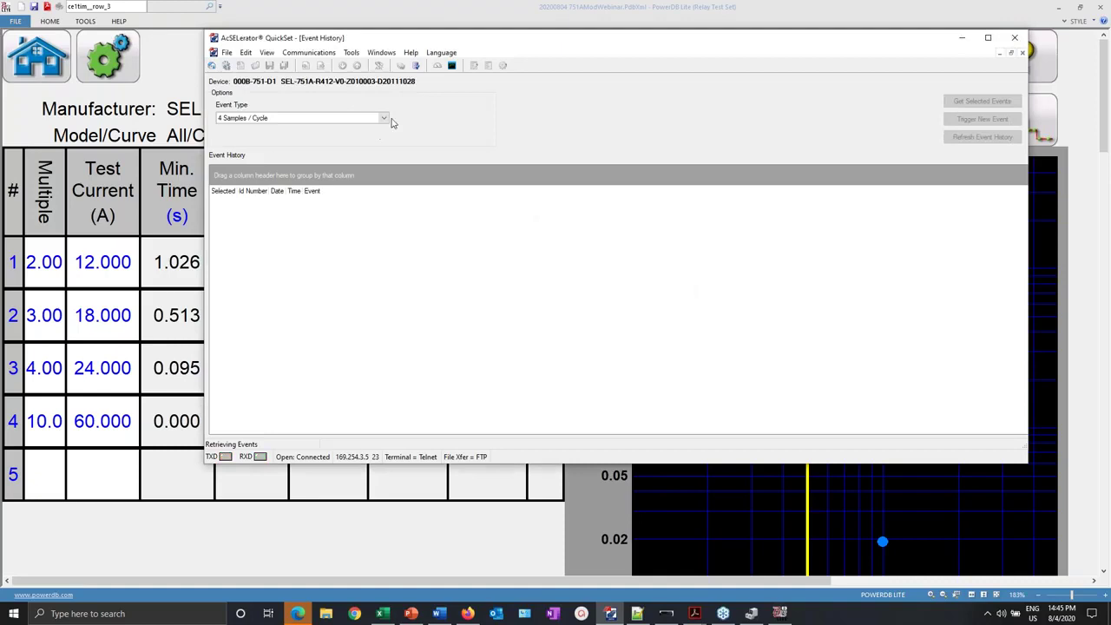
click(384, 120)
click(322, 137)
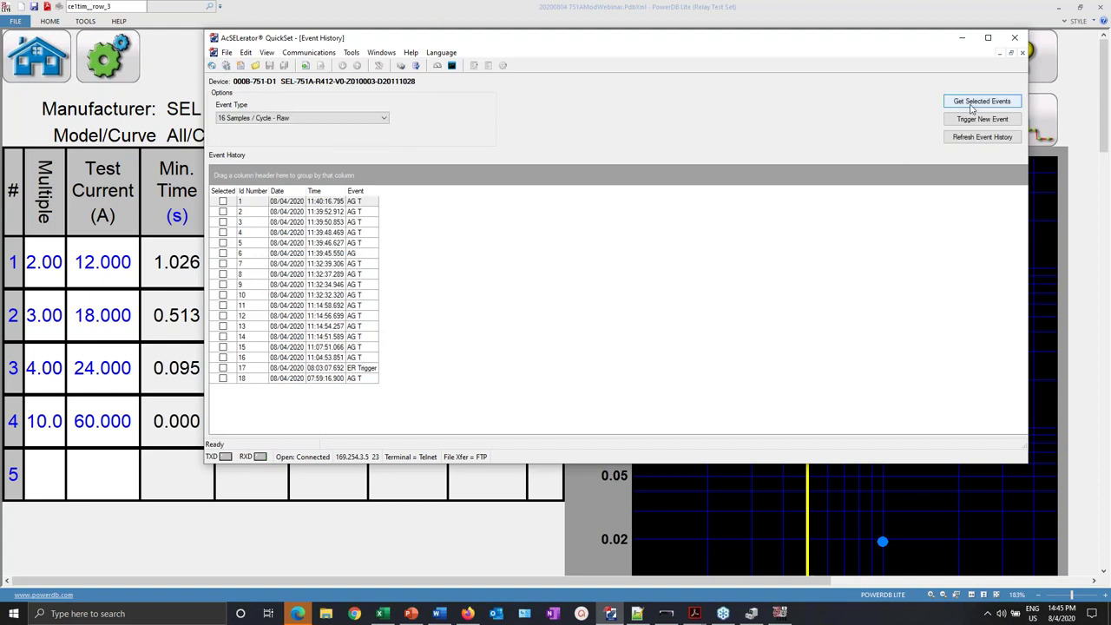
click(978, 138)
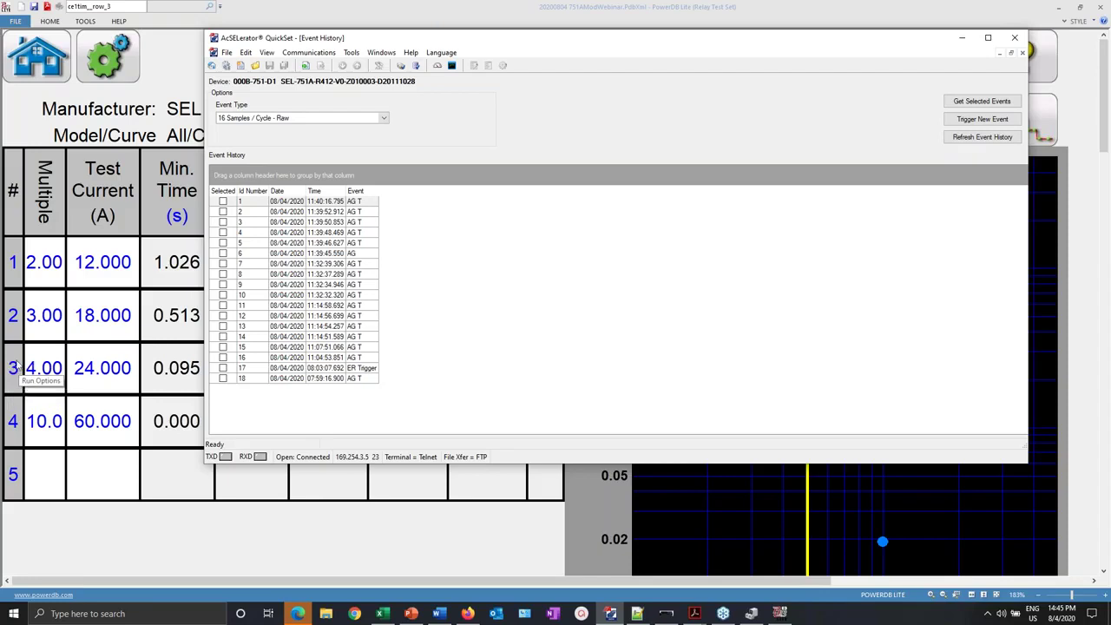
- Retrieve event 5 from the relay's event history and save its report in the 751A Webinar folder with custom naming
click(223, 243)
click(223, 243)
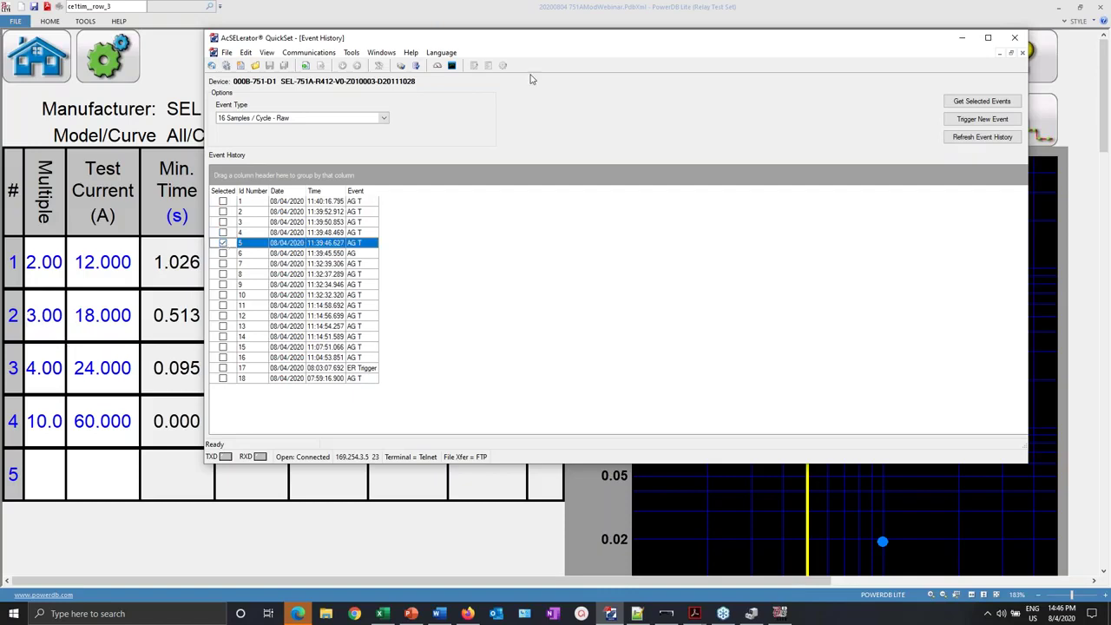
drag(571, 45, 547, 36)
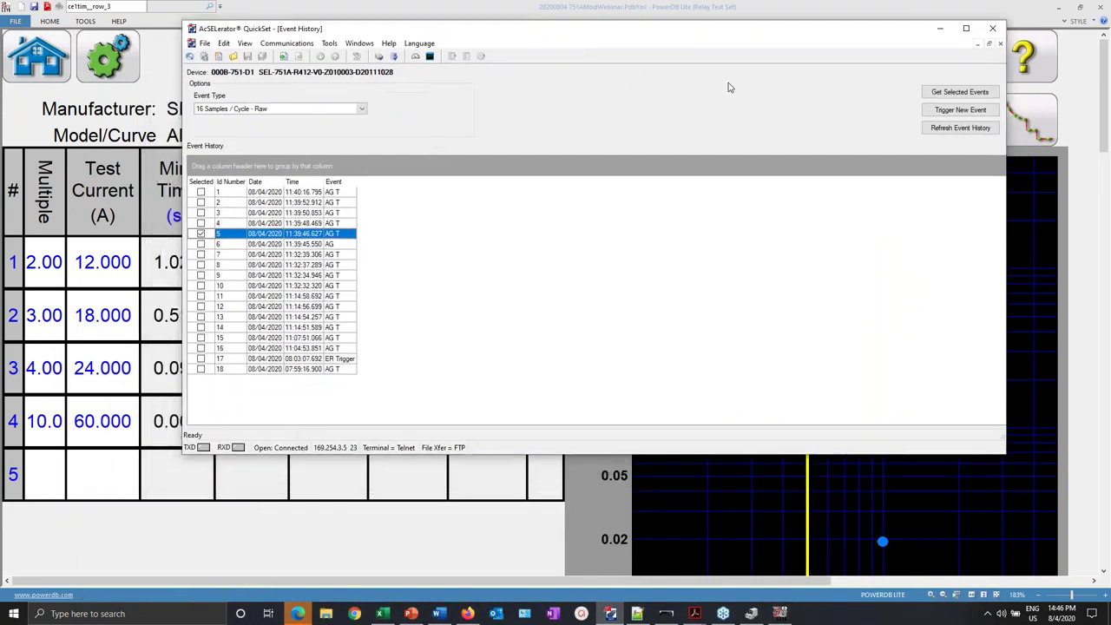
click(960, 92)
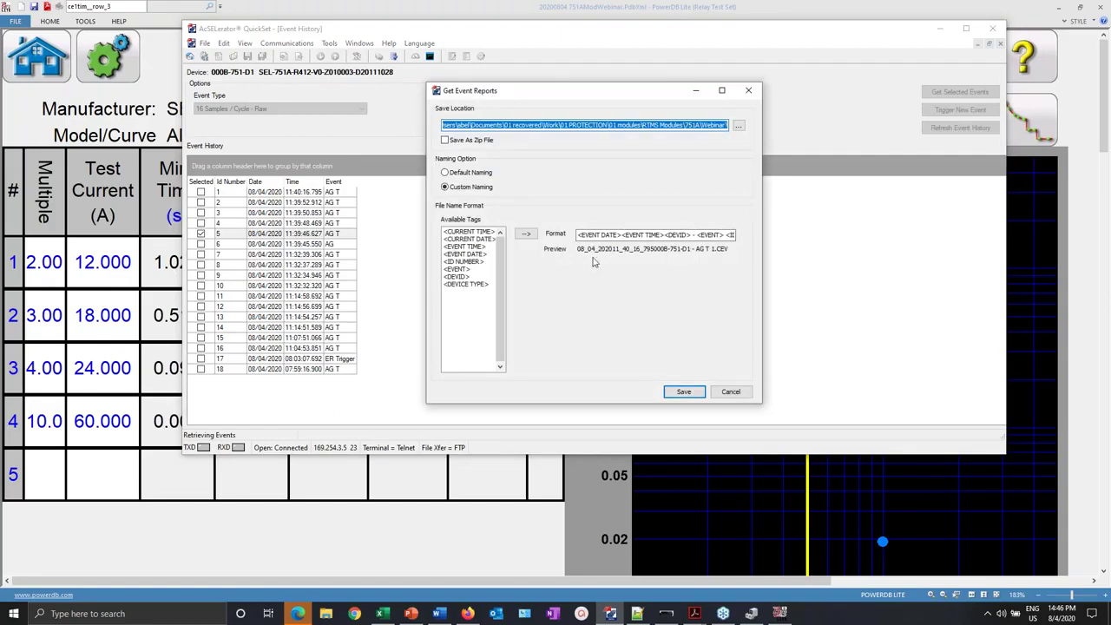
click(681, 393)
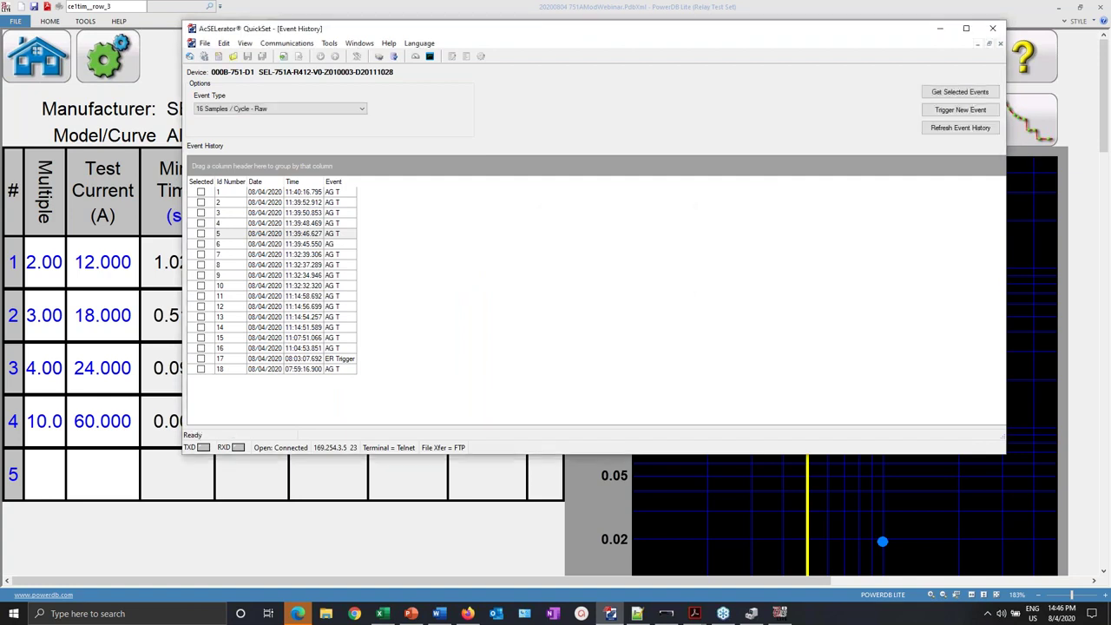
- In File Explorer, go to the 751A Webinar folder and open the saved AG T 5.CEV event file to view its waveforms
click(327, 614)
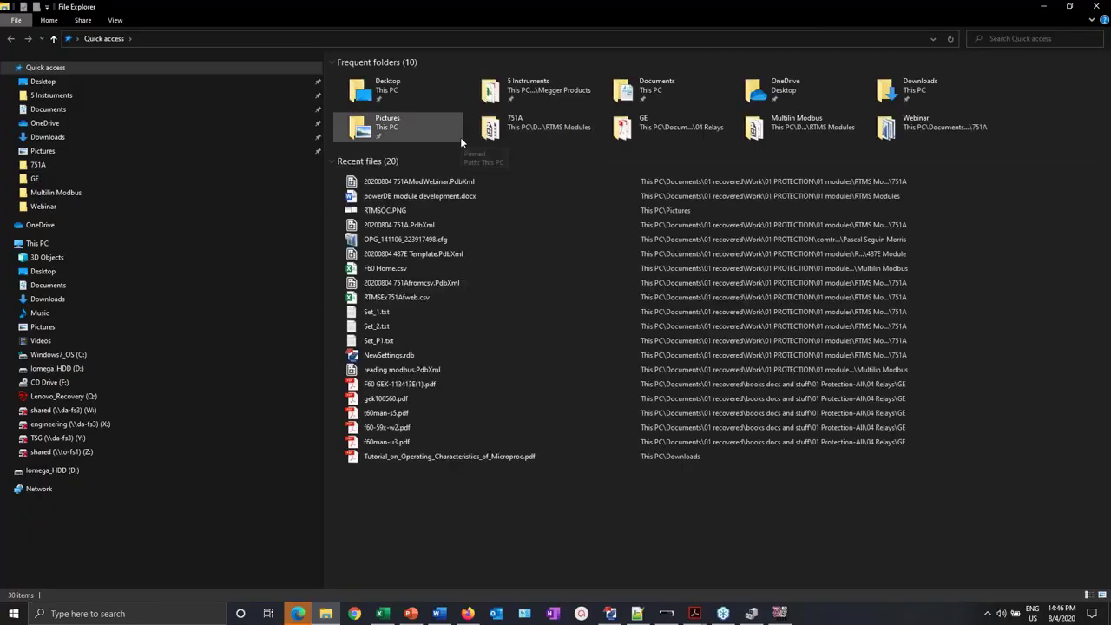
click(37, 166)
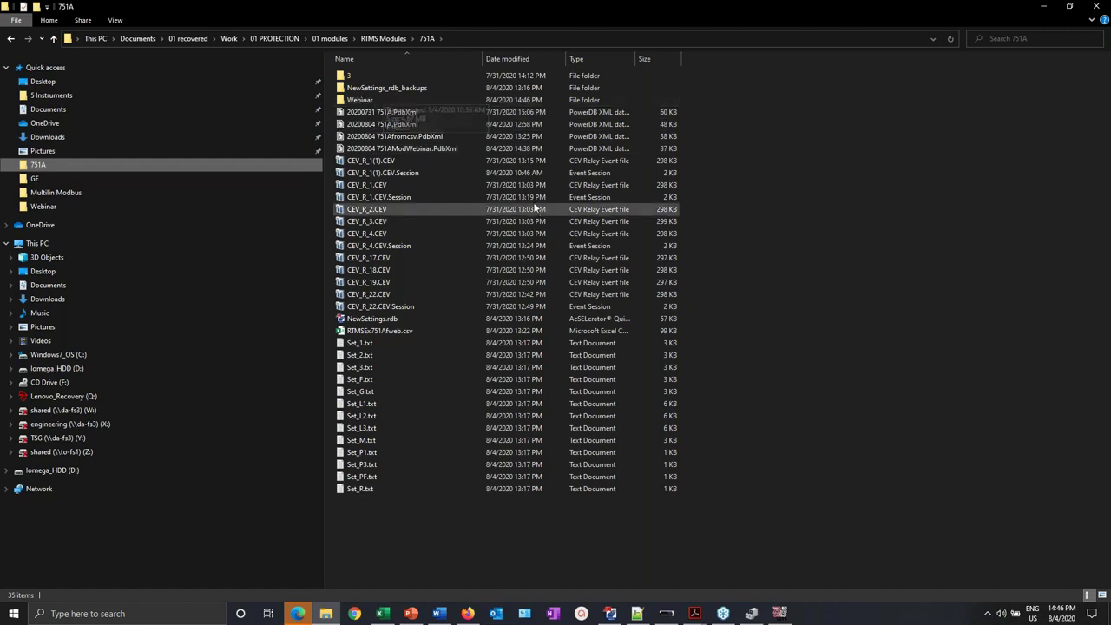
double_click(359, 102)
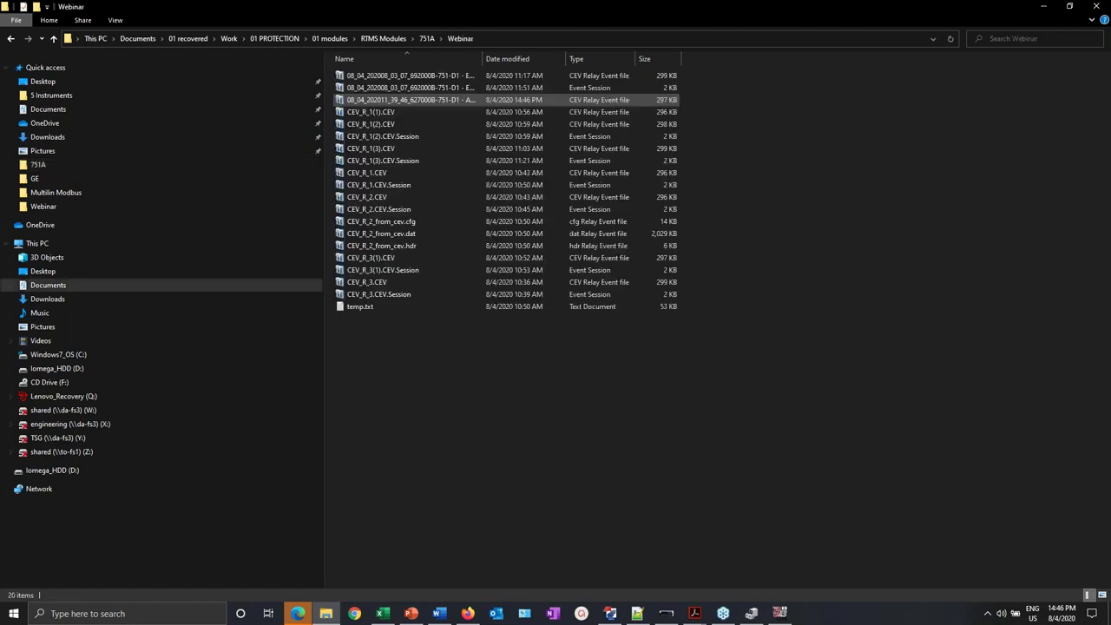
drag(485, 57, 547, 57)
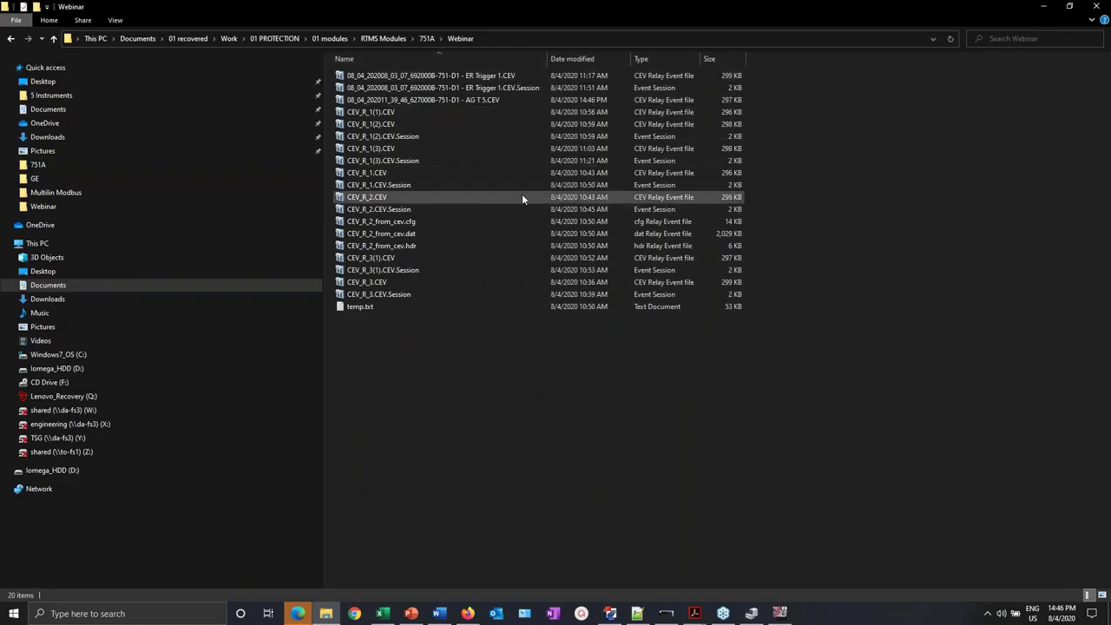
click(485, 76)
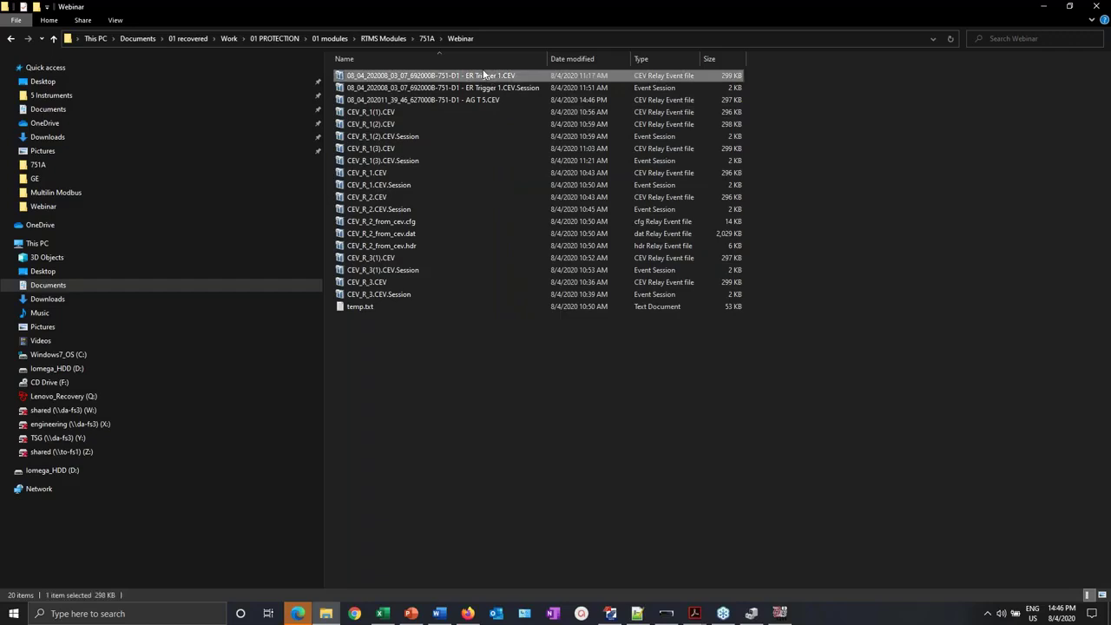
click(484, 100)
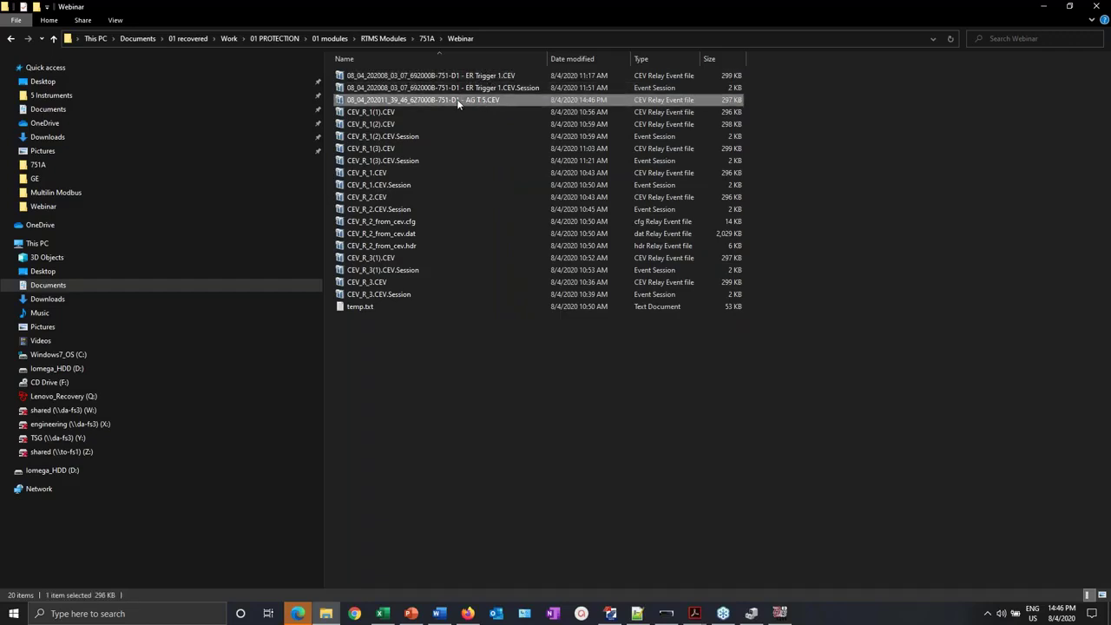
double_click(459, 101)
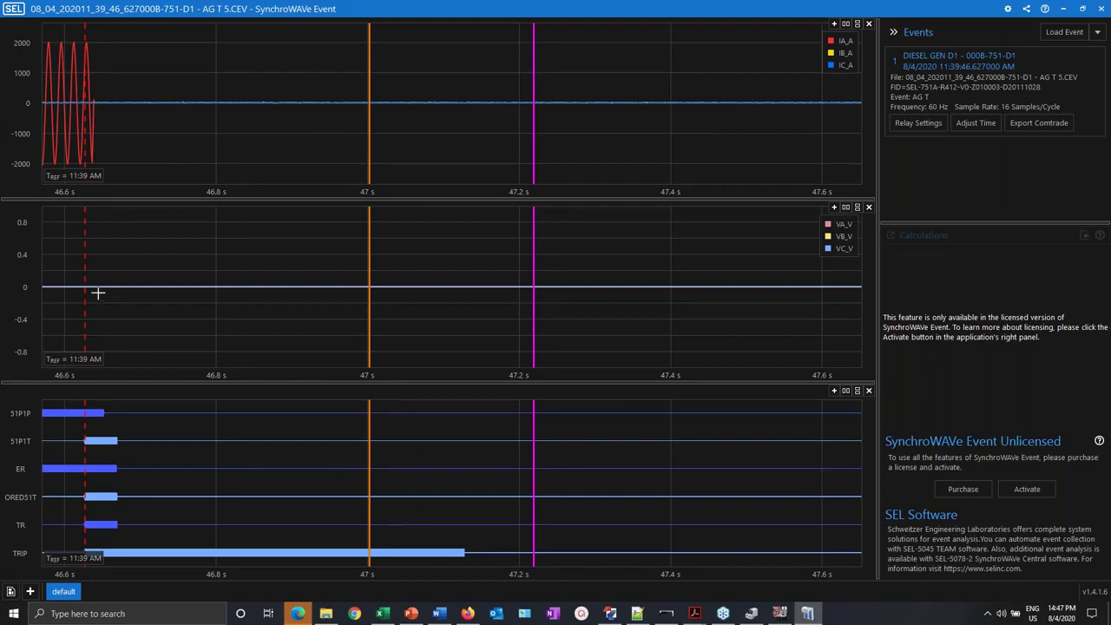
mouse_move(87, 287)
- Return to PowerDB and rerun the second Overcurrent Timing test point at a multiple of 3
click(781, 614)
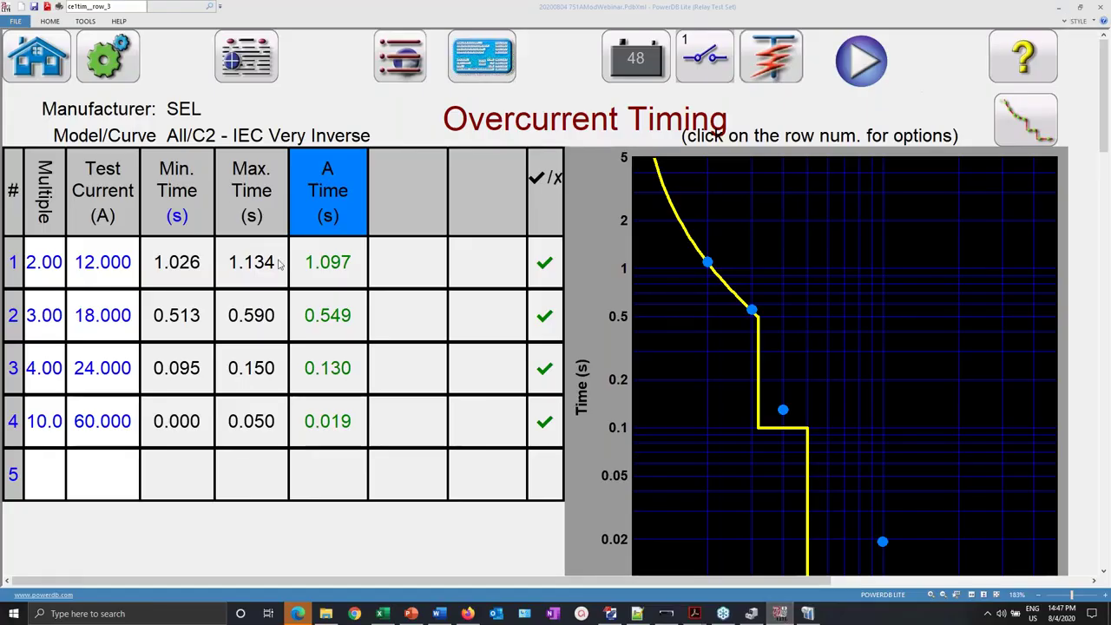
click(13, 318)
click(99, 189)
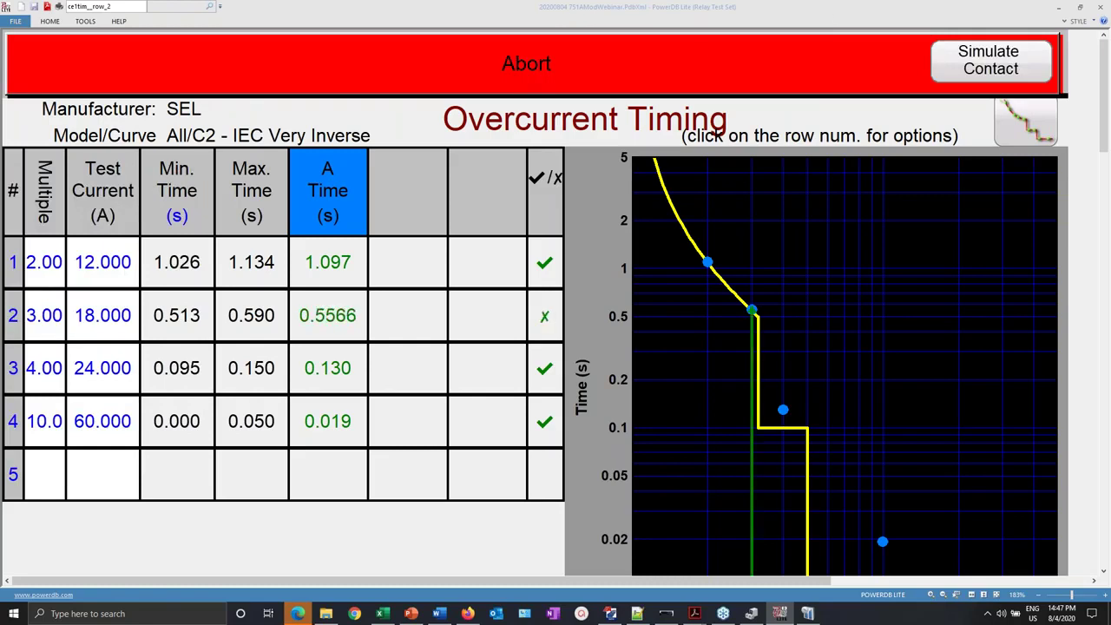
- Retrieve the newest event from QuickSet's refreshed event history into the Webinar folder and open its AG T 1.CEV file
click(808, 614)
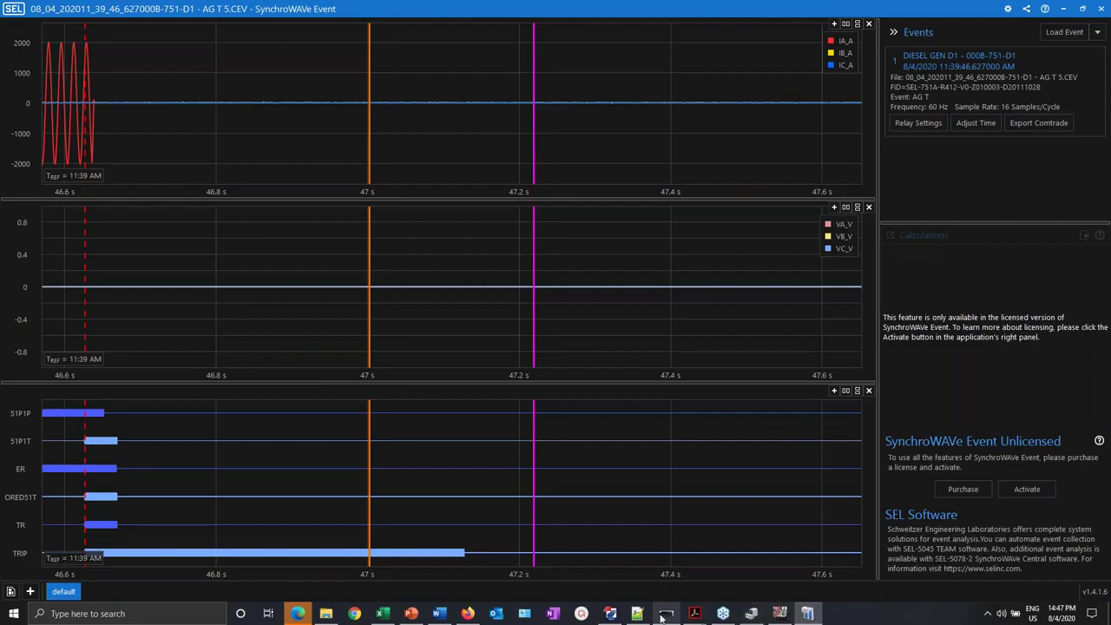
click(611, 615)
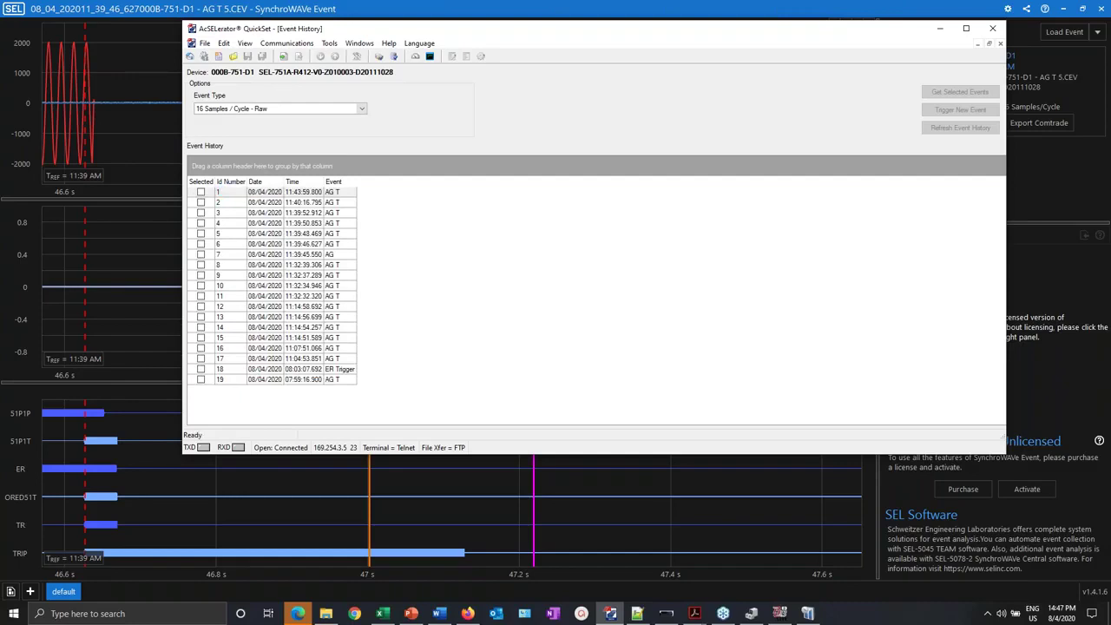
click(960, 92)
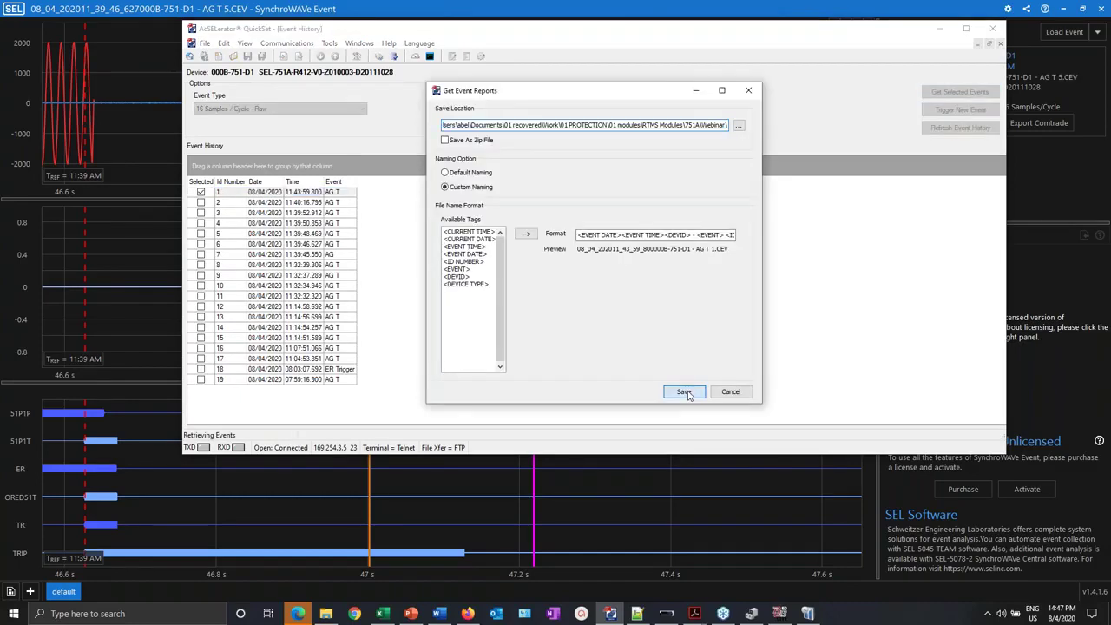
click(685, 392)
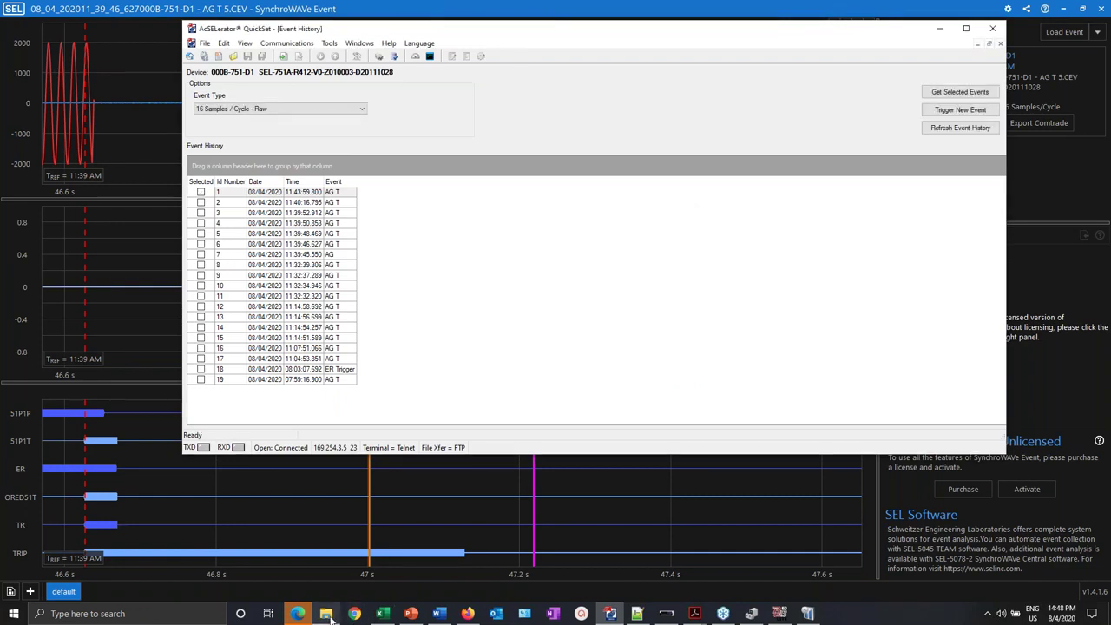
click(326, 614)
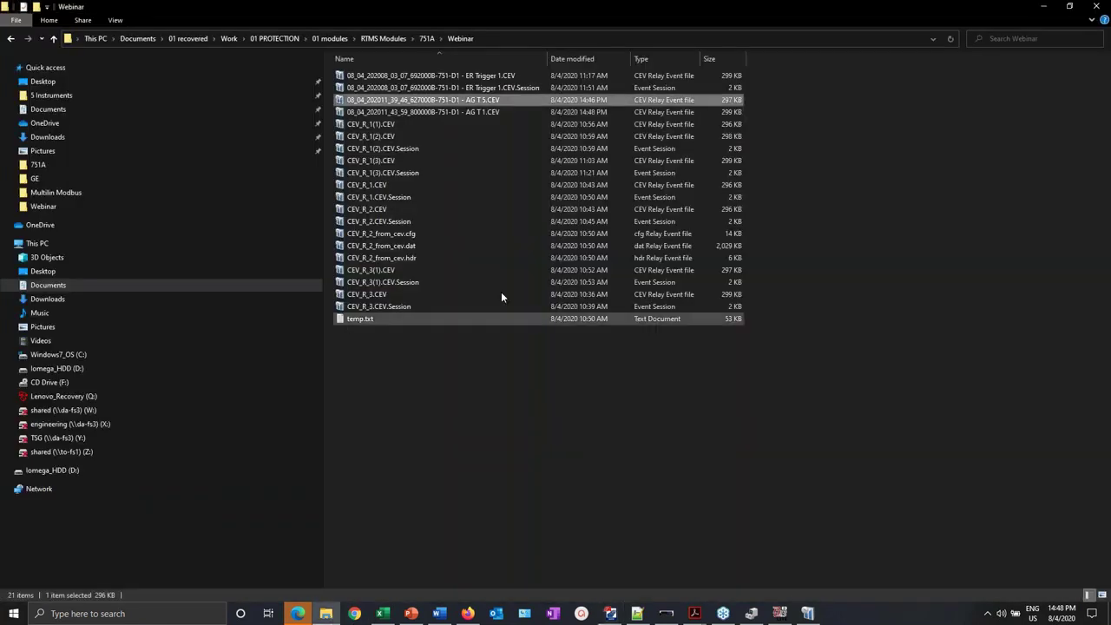
click(463, 113)
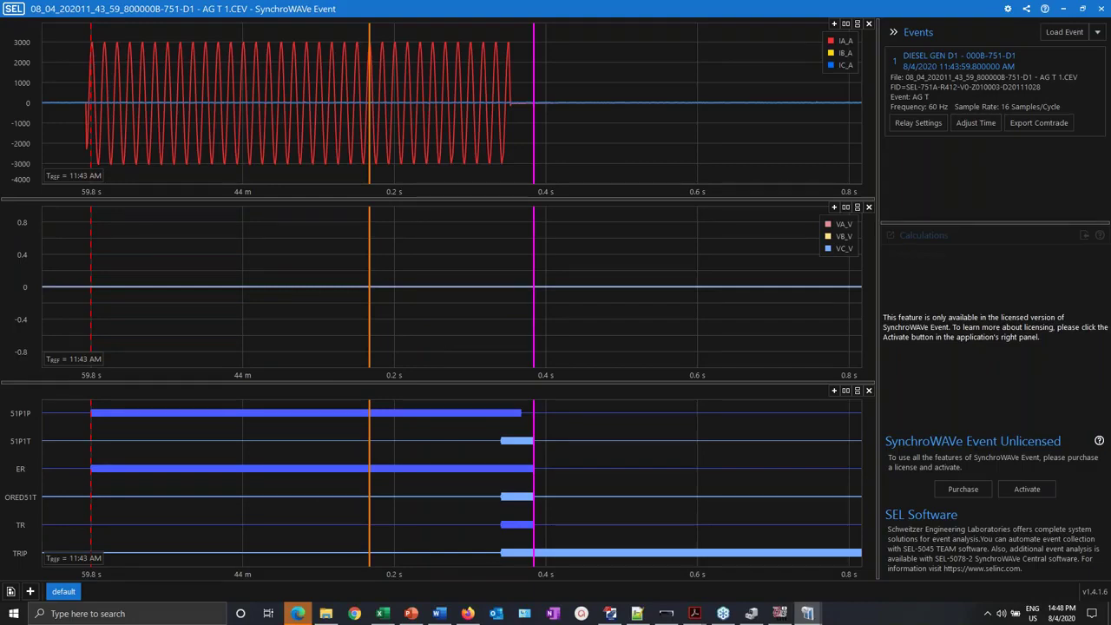
- In QuickSet's settings editor, examine the Event Report trigger equation, event report length and prefault length
click(611, 614)
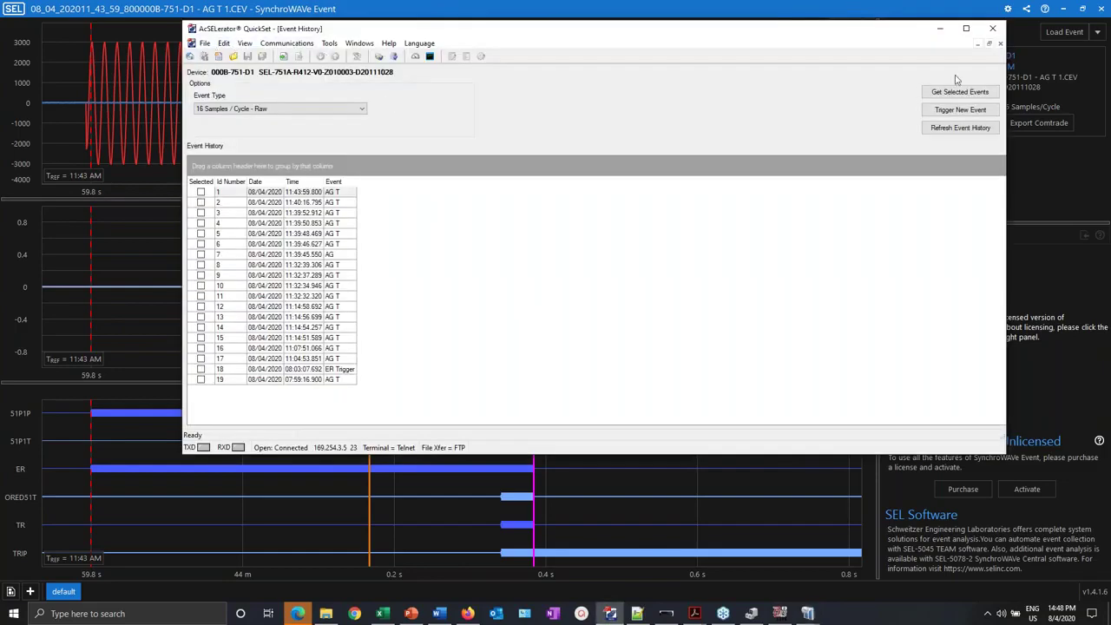
click(978, 44)
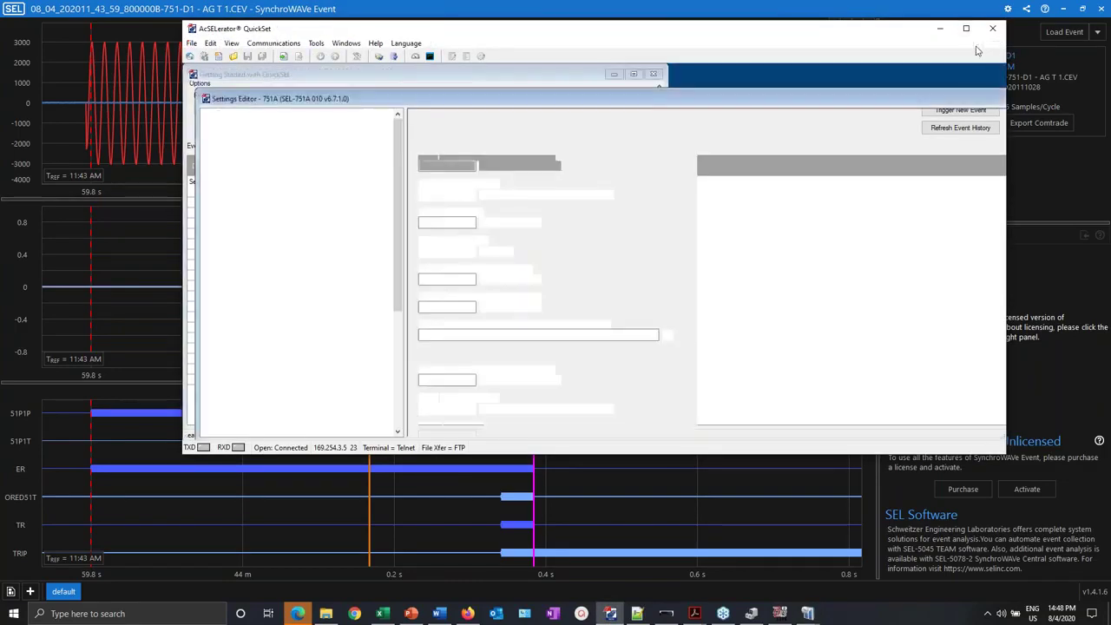
scroll(401, 206, down, 7)
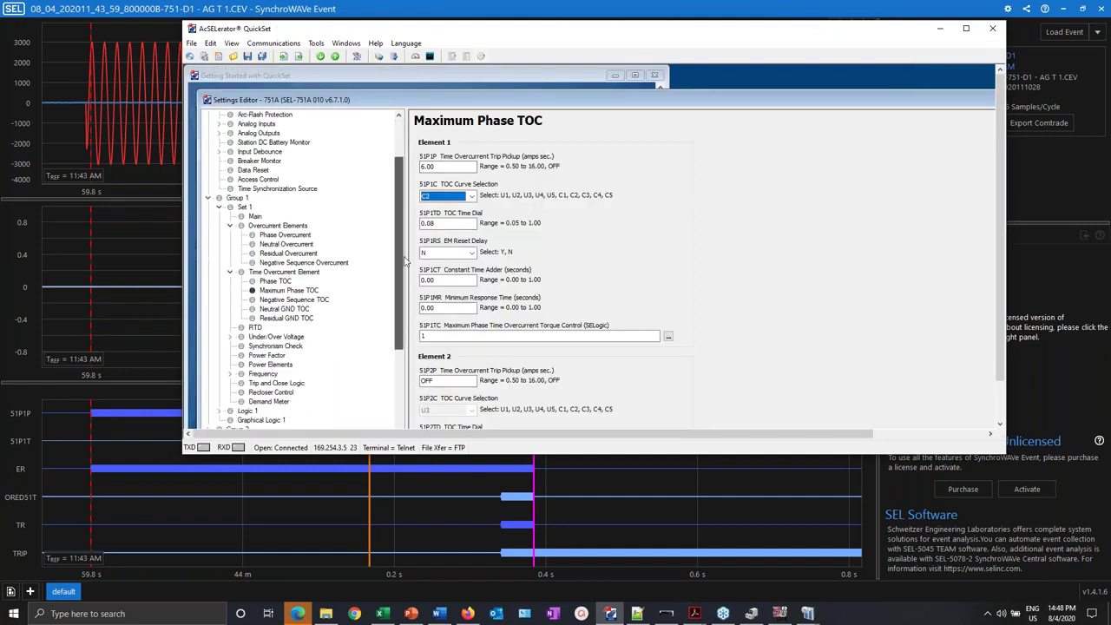
click(255, 336)
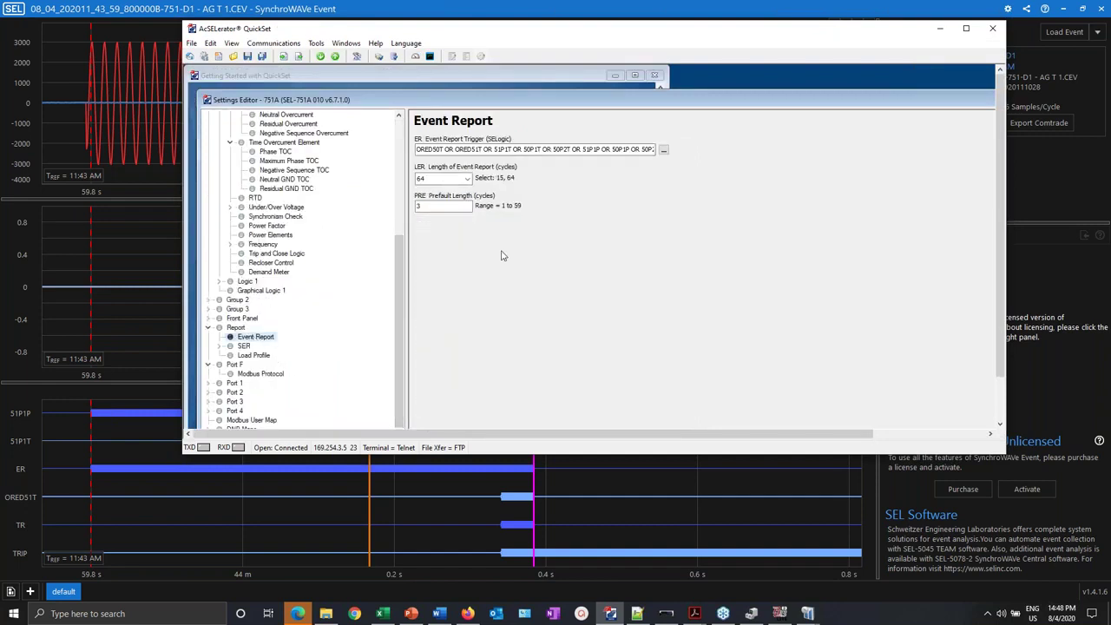
click(436, 207)
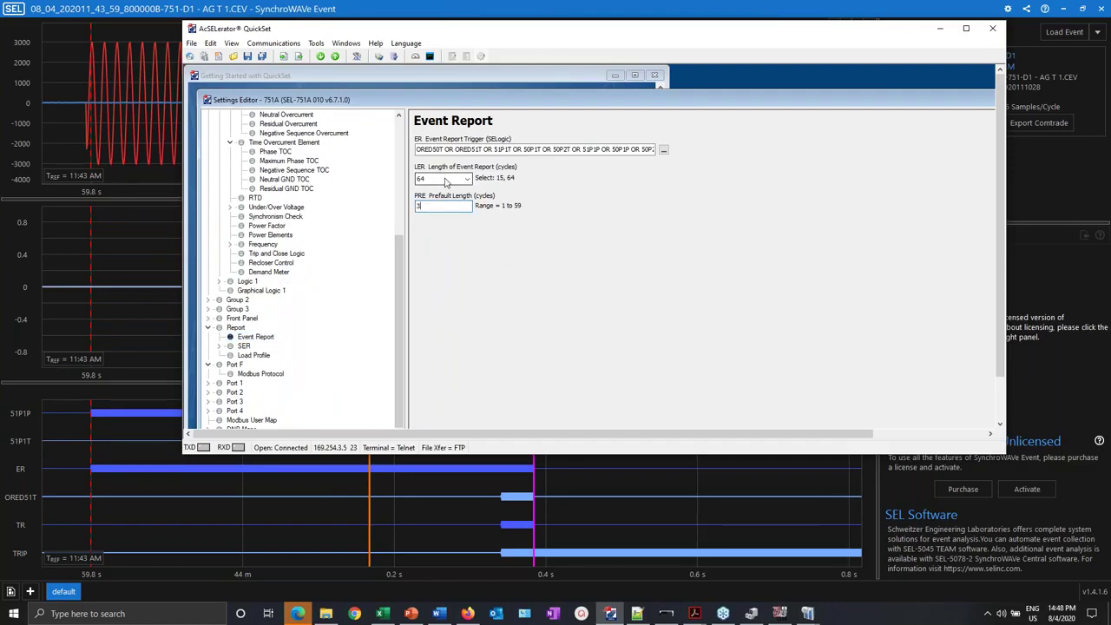
drag(501, 149, 737, 162)
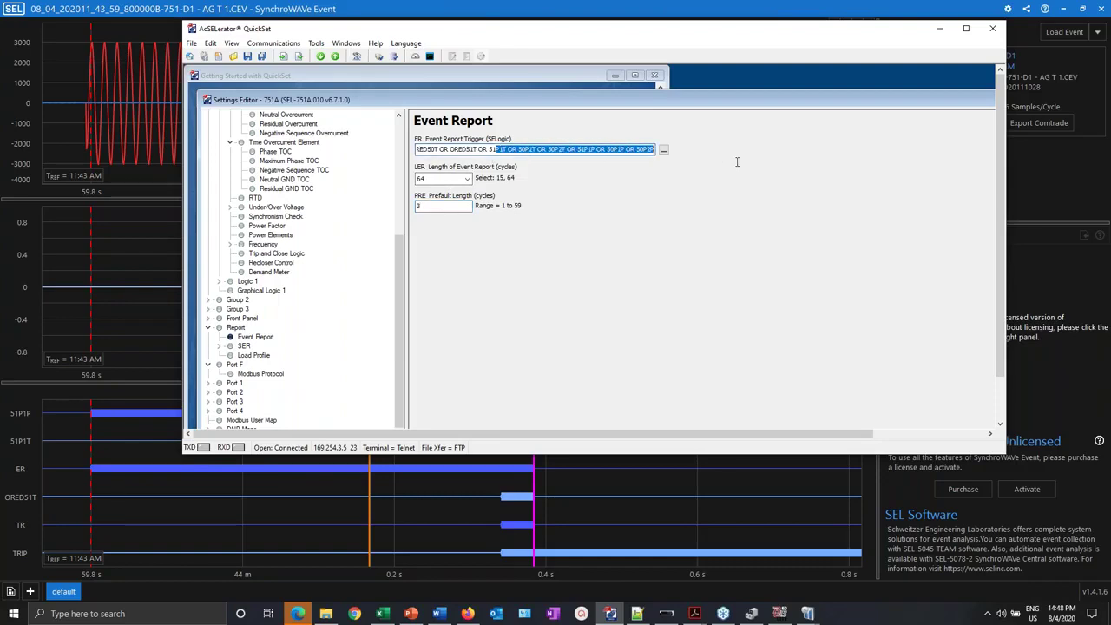
click(596, 151)
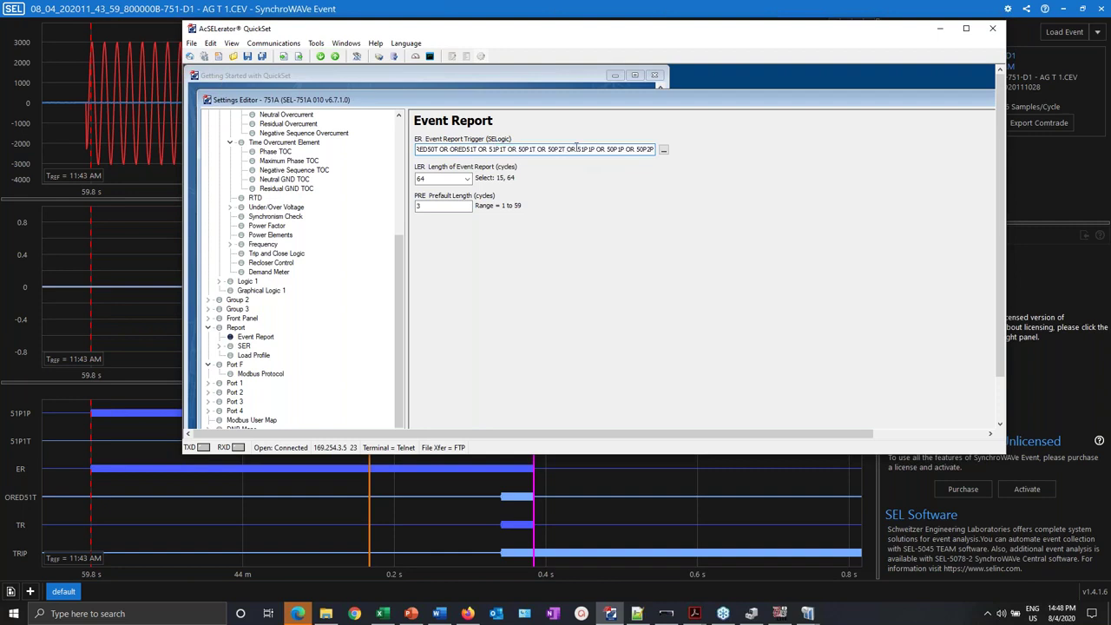
drag(576, 150, 721, 156)
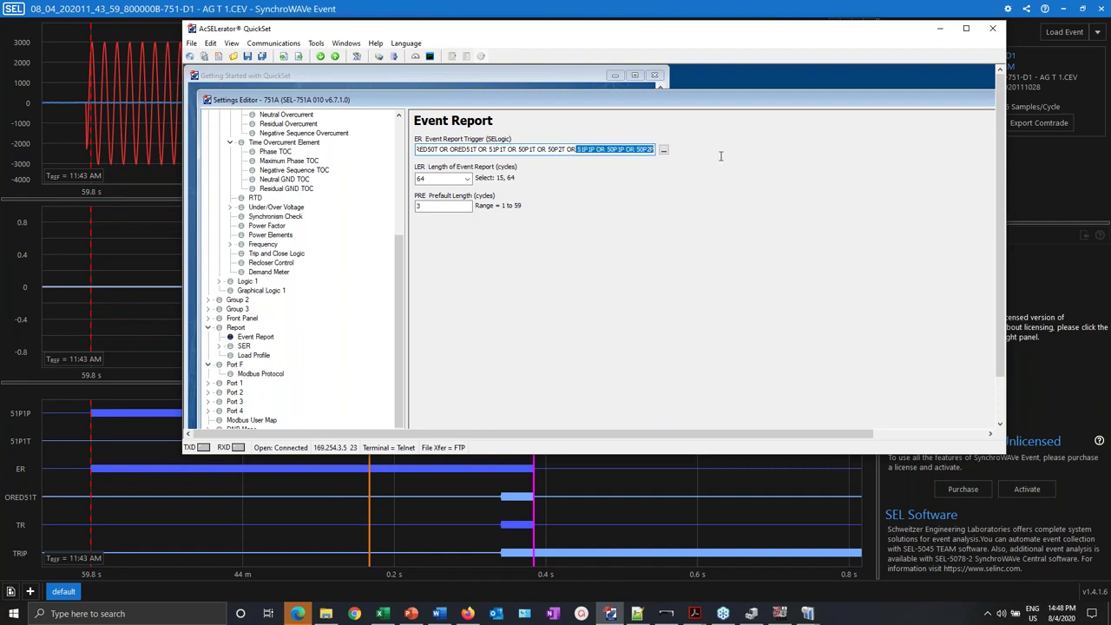
click(577, 149)
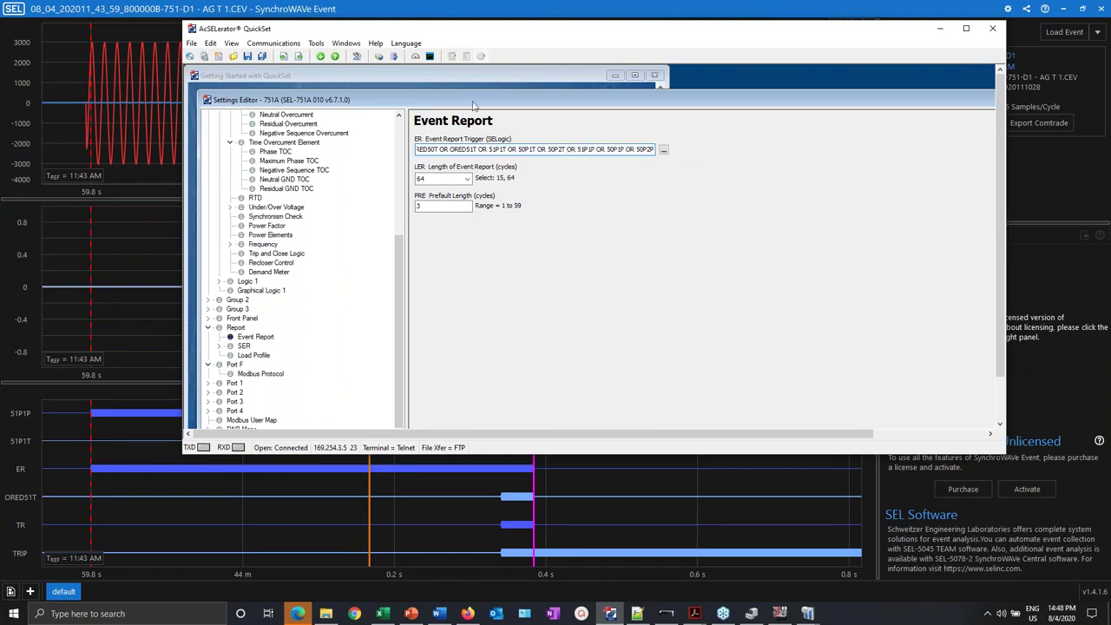
- In SynchroWAVe Event, export the AG T 1 event as Comtrade 1999 Ascii to the SMRT Tests folder, named AtTheWebinar51
click(381, 7)
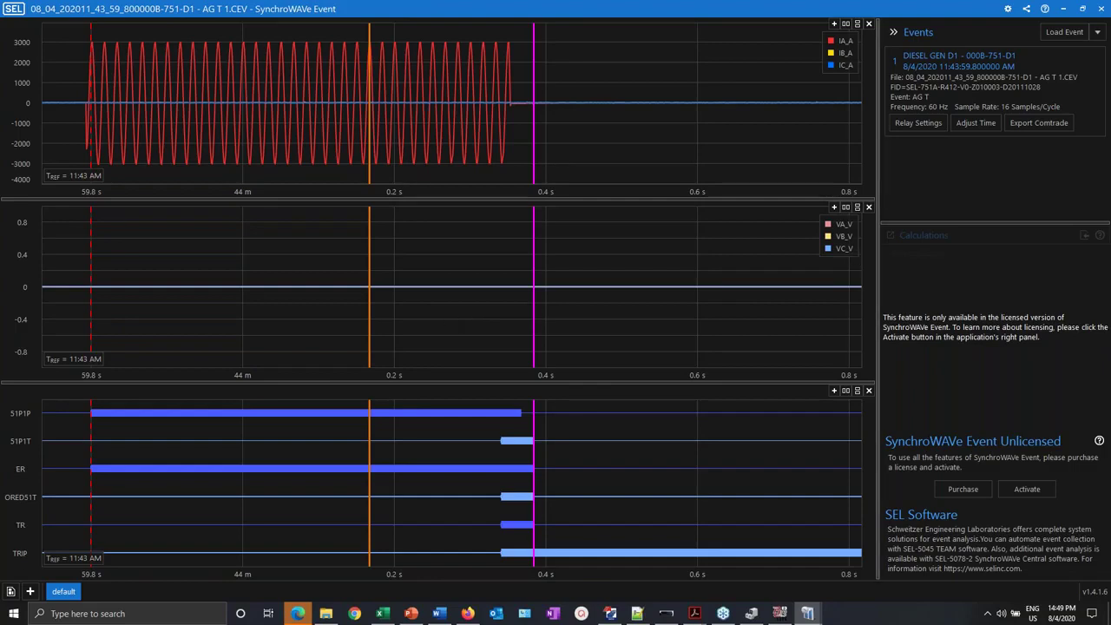
click(1040, 124)
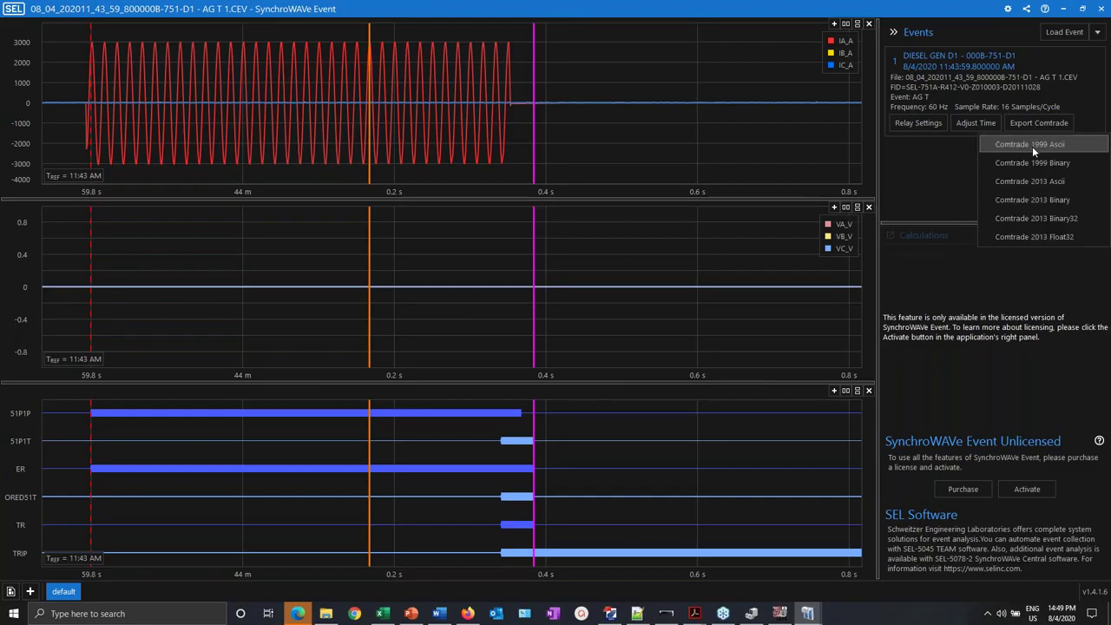
click(1032, 146)
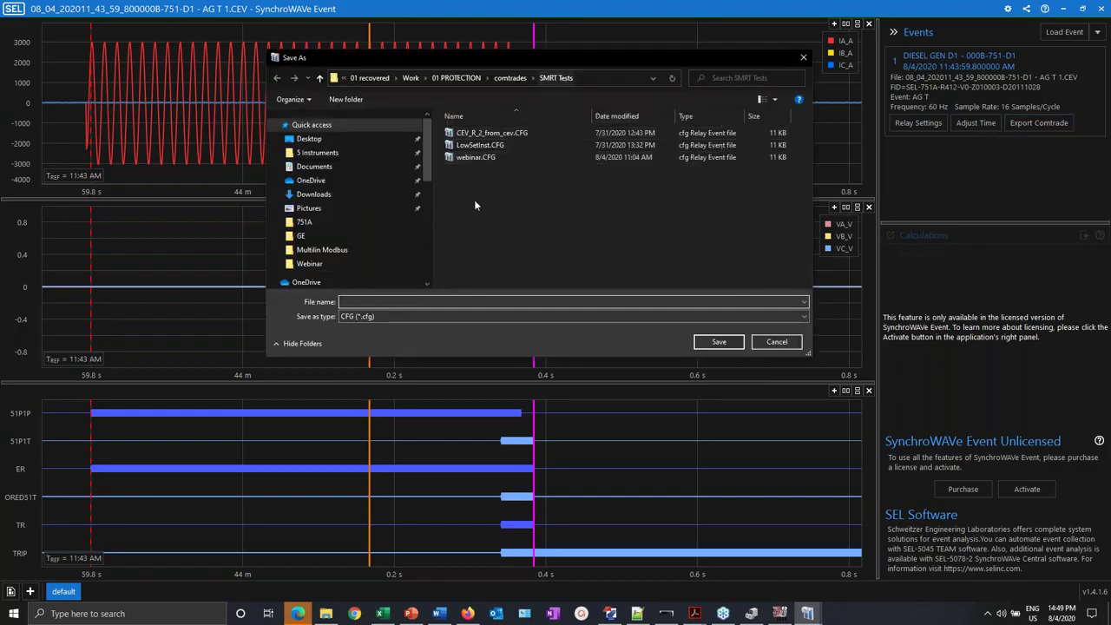
text(wEBIN)
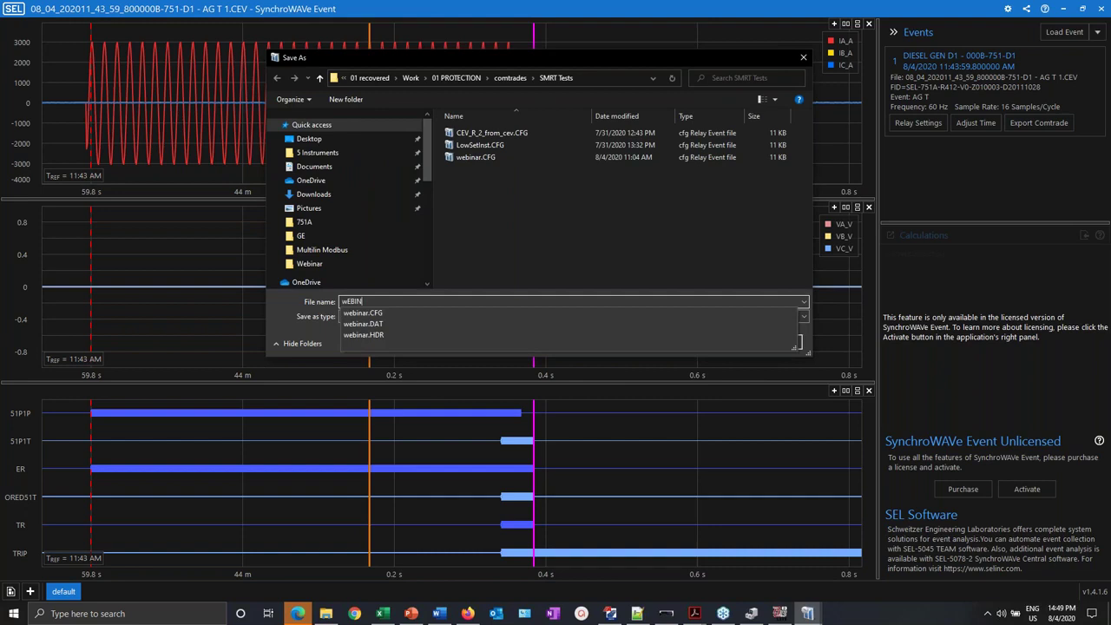
key(BackSpace)
key(BackSpace)
key(BackSpace)
key(BackSpace)
key(BackSpace)
text(A)
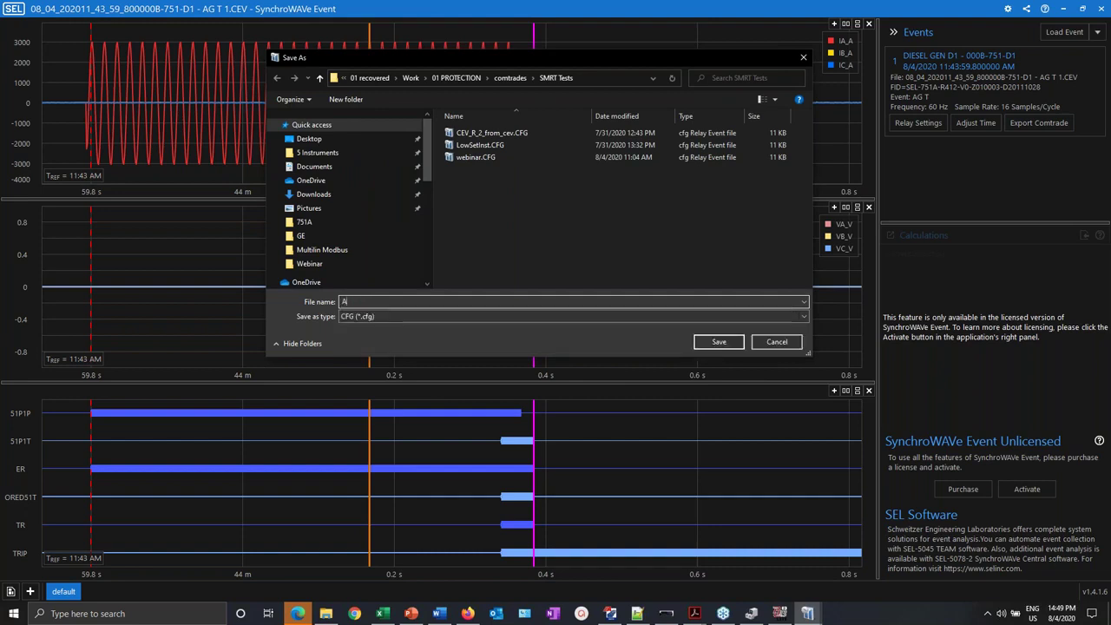
text(tTheWebinar51)
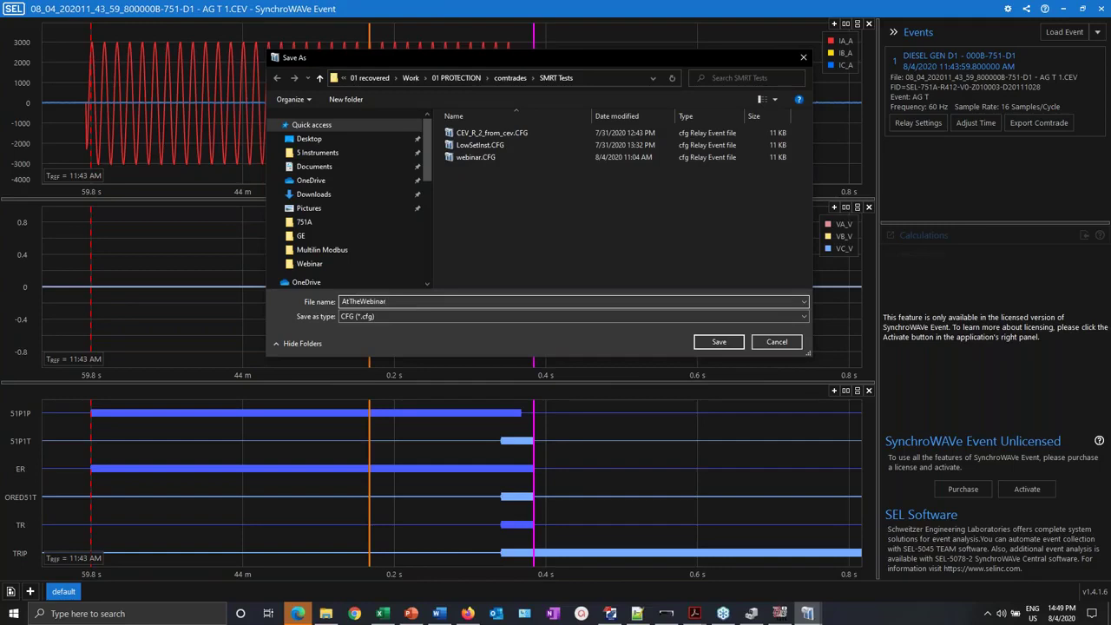
click(722, 342)
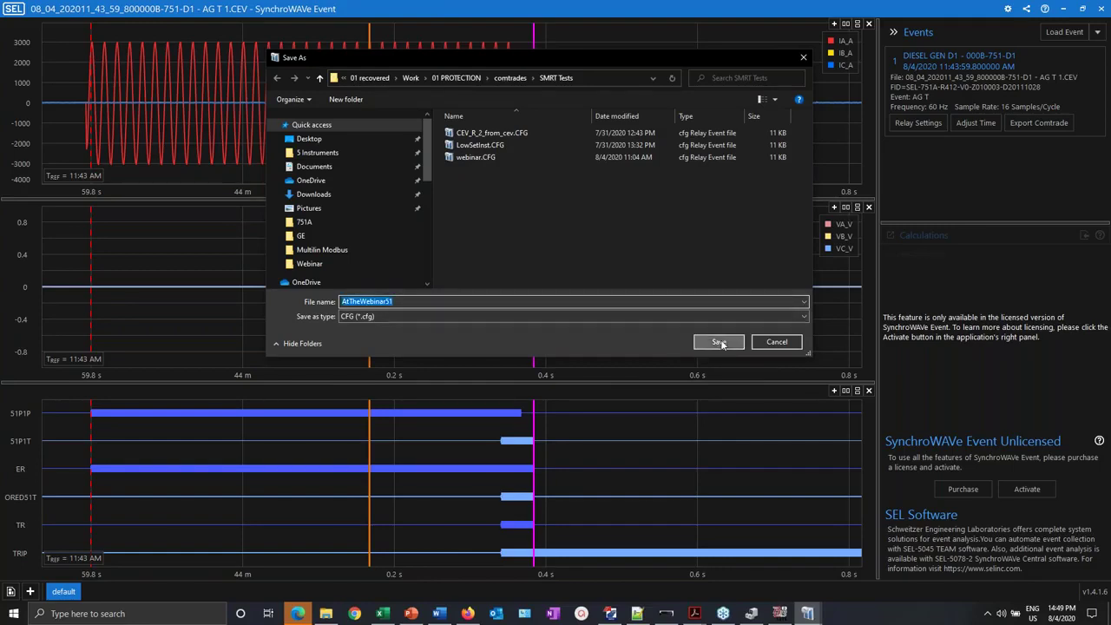
- Switch to PowerDB, open the enhanced COMTRADE test and start loading a COMTRADE file
click(780, 614)
click(44, 63)
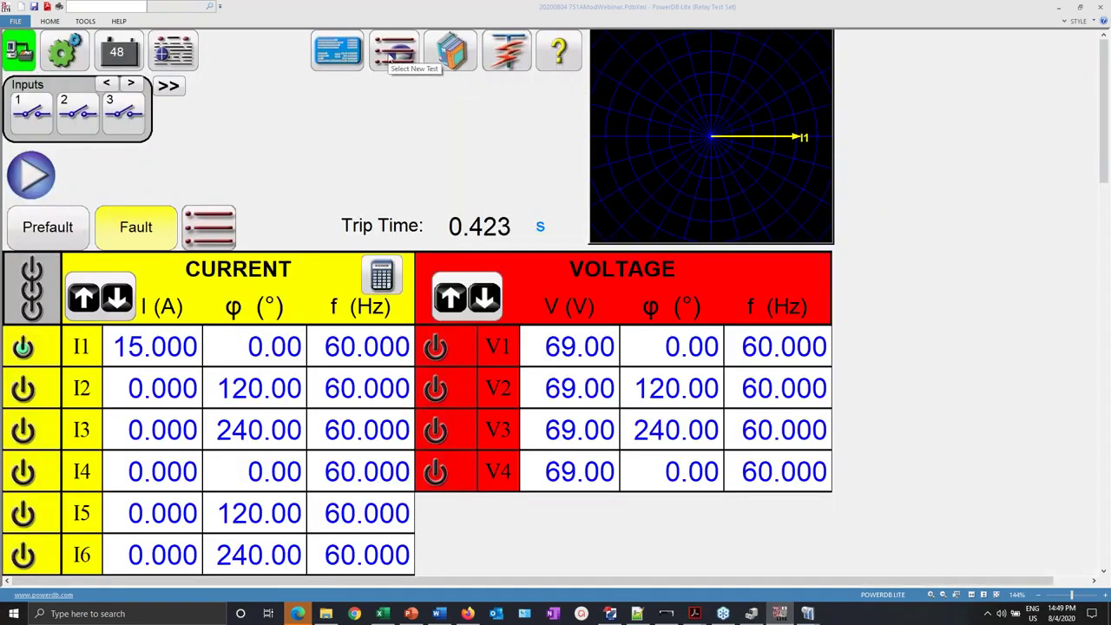
click(395, 52)
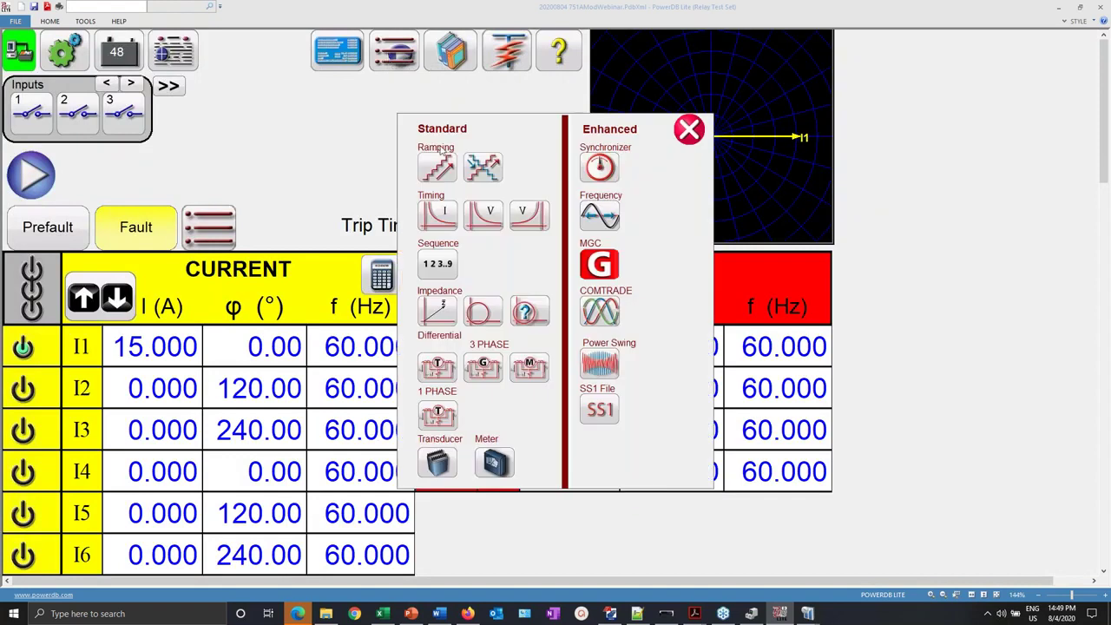
click(600, 311)
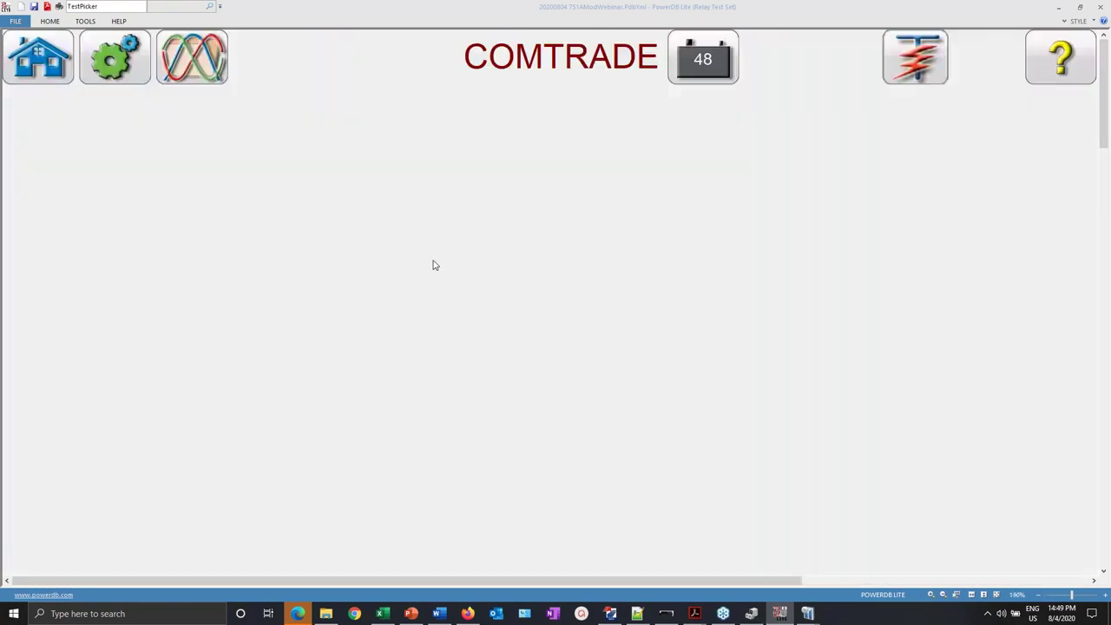
click(198, 70)
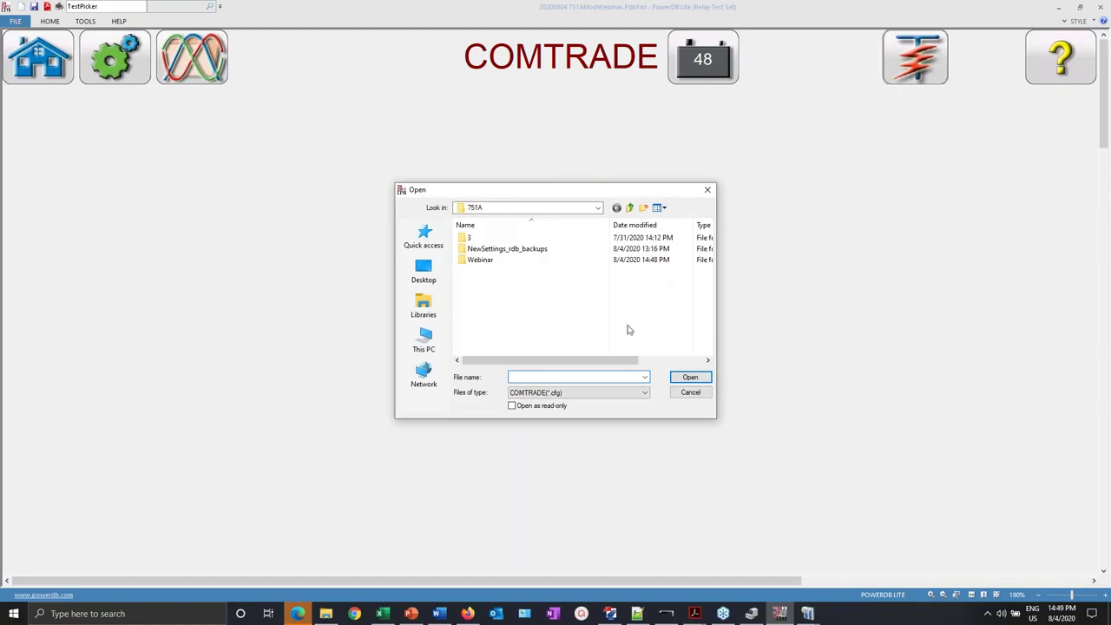
- Load the COMTRADE recording AtTheWebinar51.CFG from the SMRT Tests folder inside 01 PROTECTION's comtrades folder
double_click(476, 260)
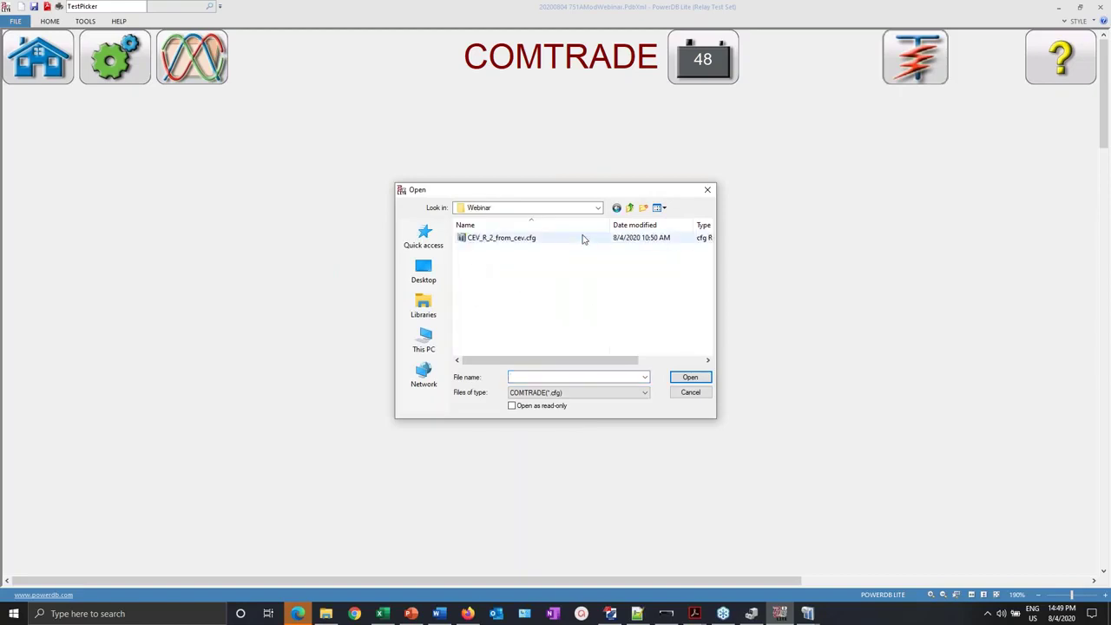
click(600, 211)
click(601, 211)
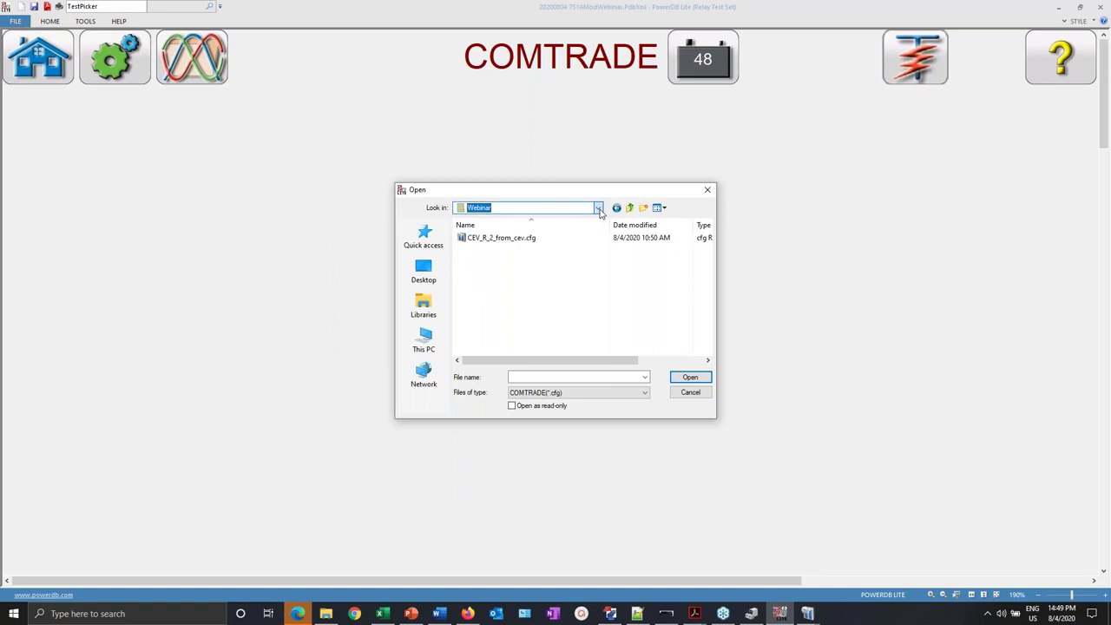
click(600, 212)
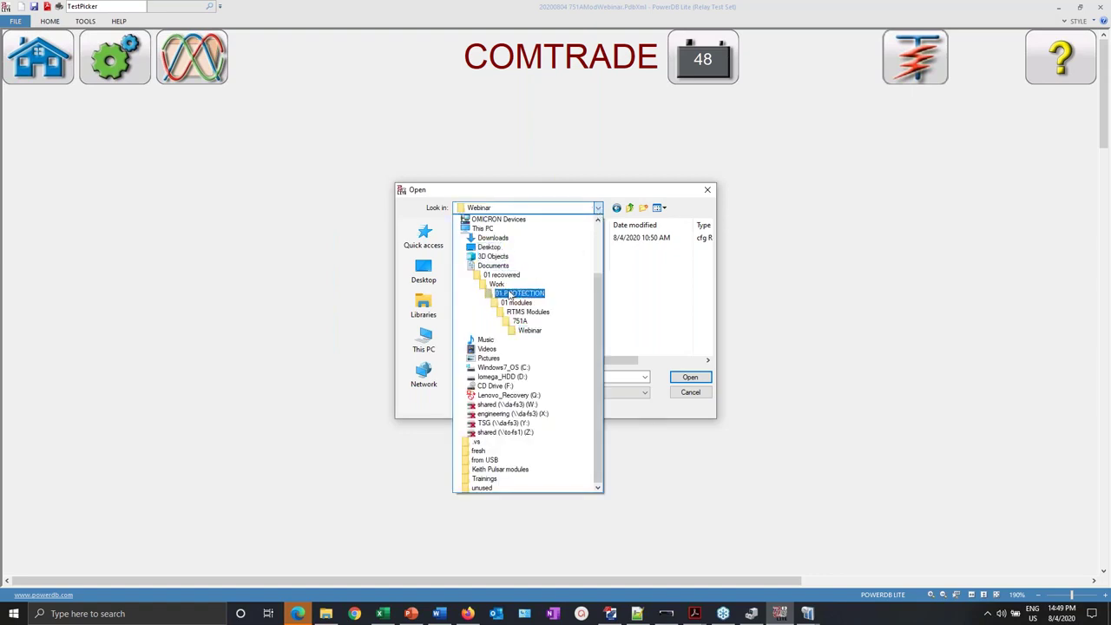
click(504, 294)
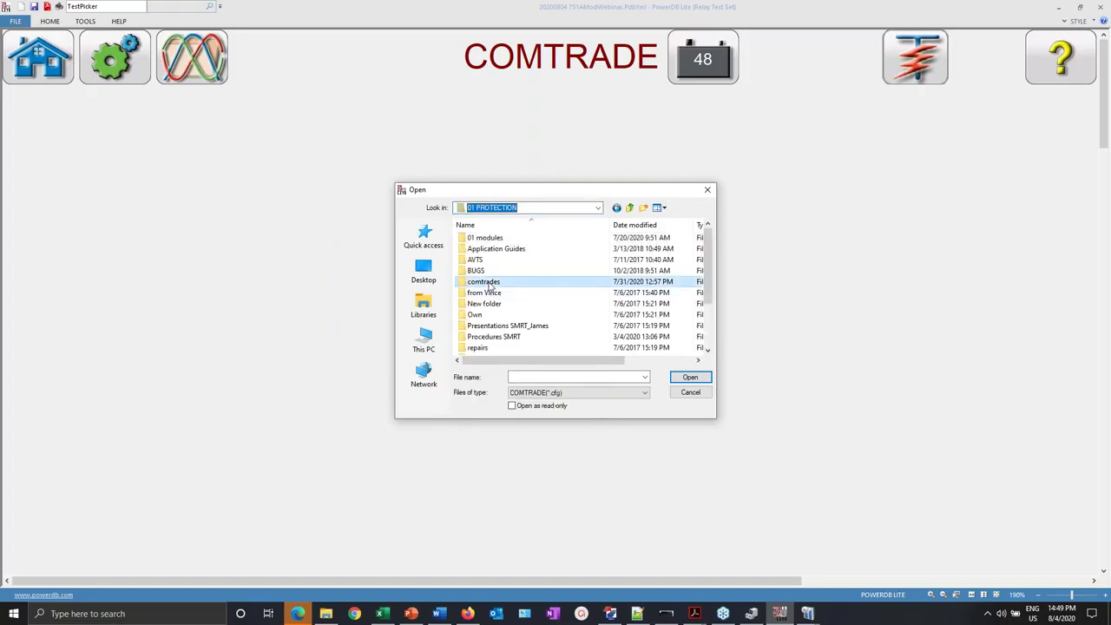
double_click(489, 286)
double_click(489, 335)
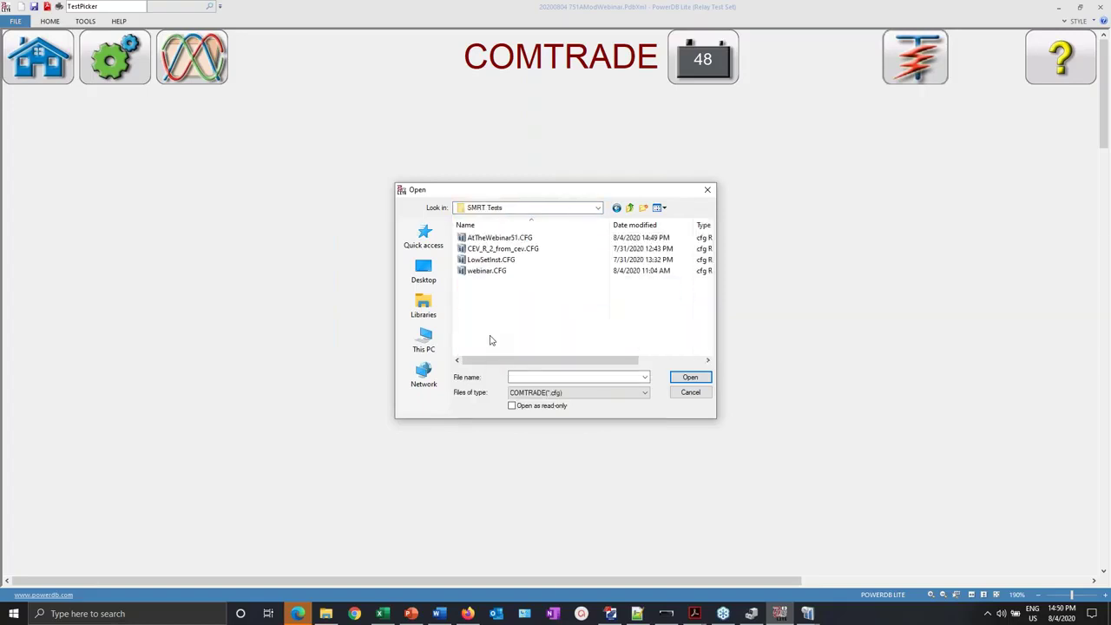
click(500, 238)
double_click(500, 238)
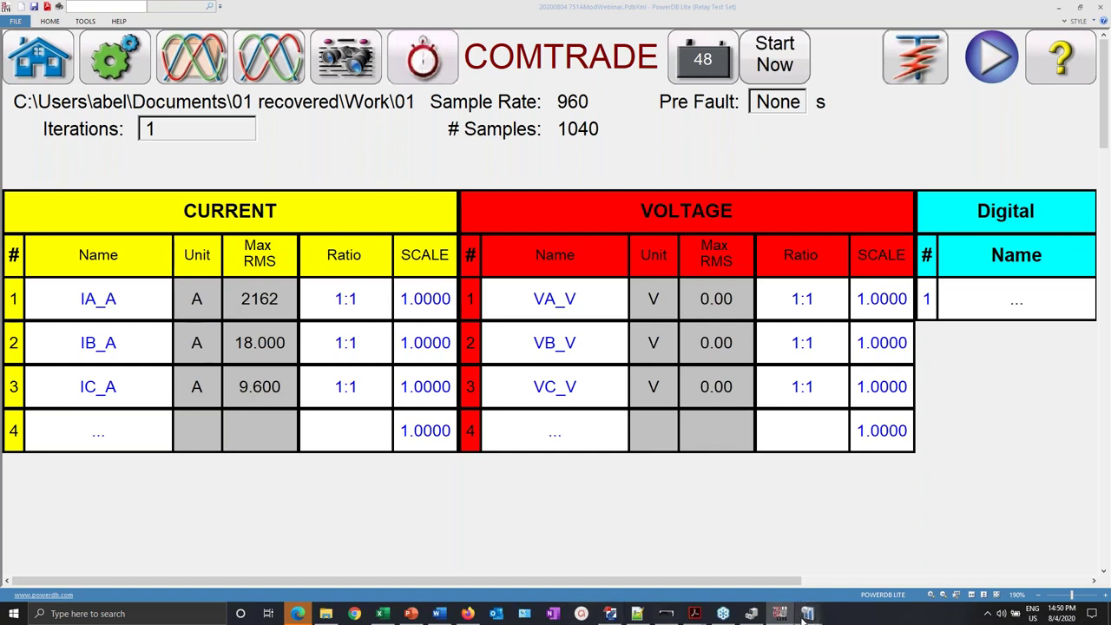
- Switch to SynchroWAVe Event and look up the CTR value in the event's relay settings
mouse_move(805, 616)
click(870, 556)
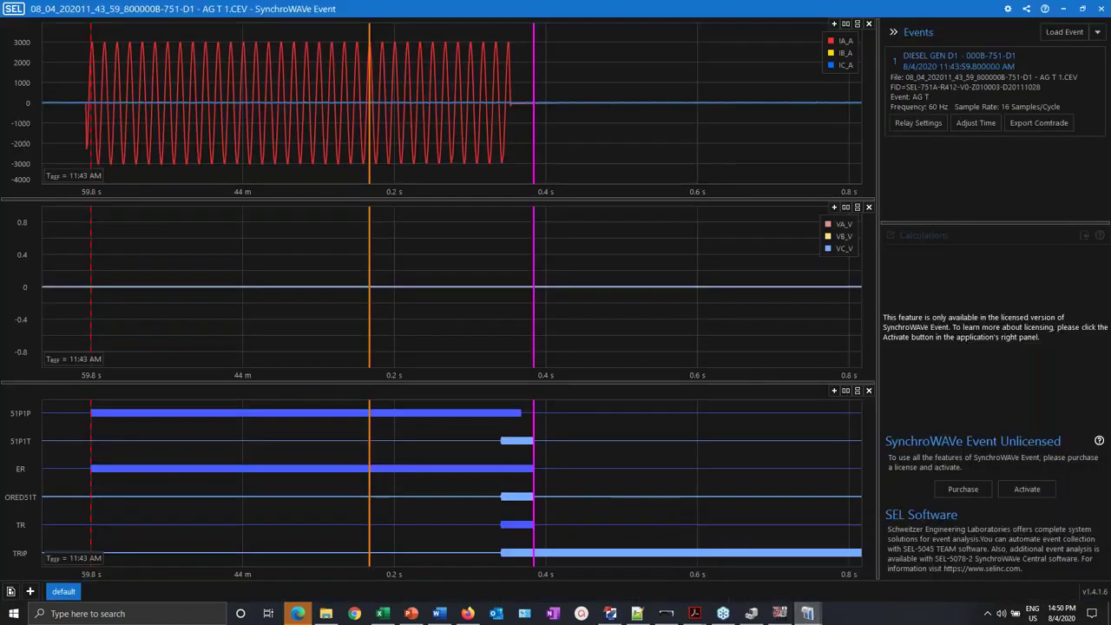
click(917, 127)
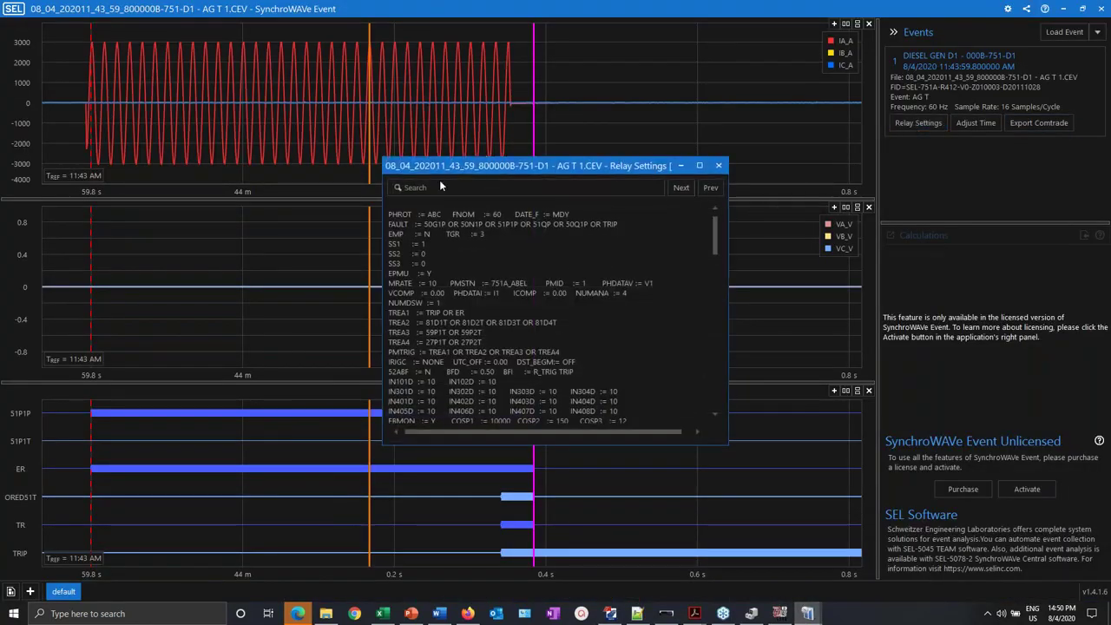
drag(715, 233, 718, 250)
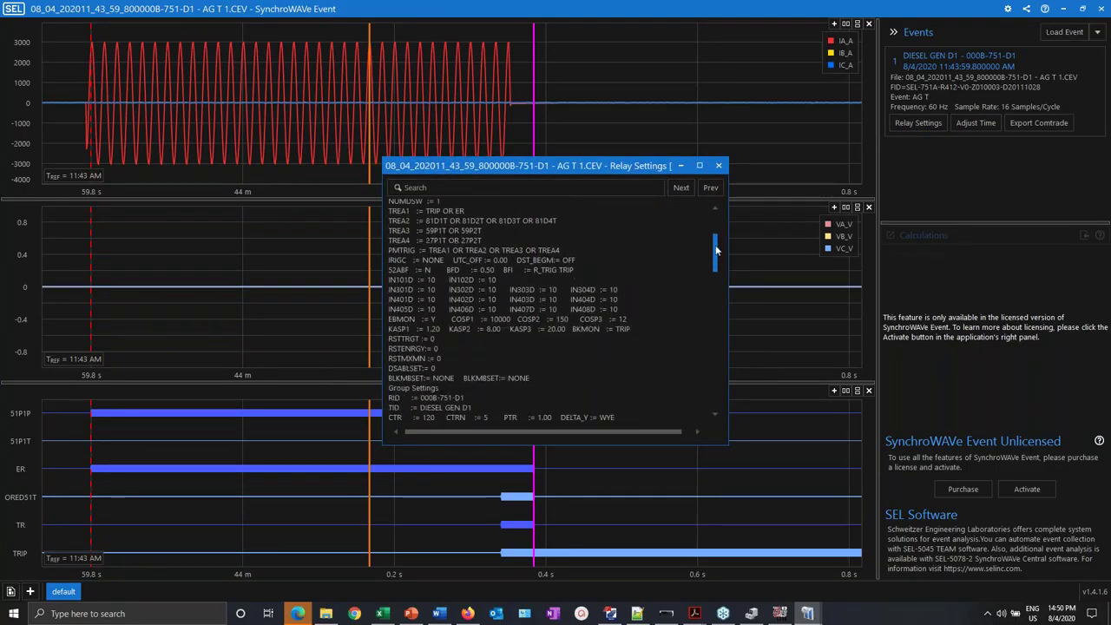
scroll(441, 334, down, 3)
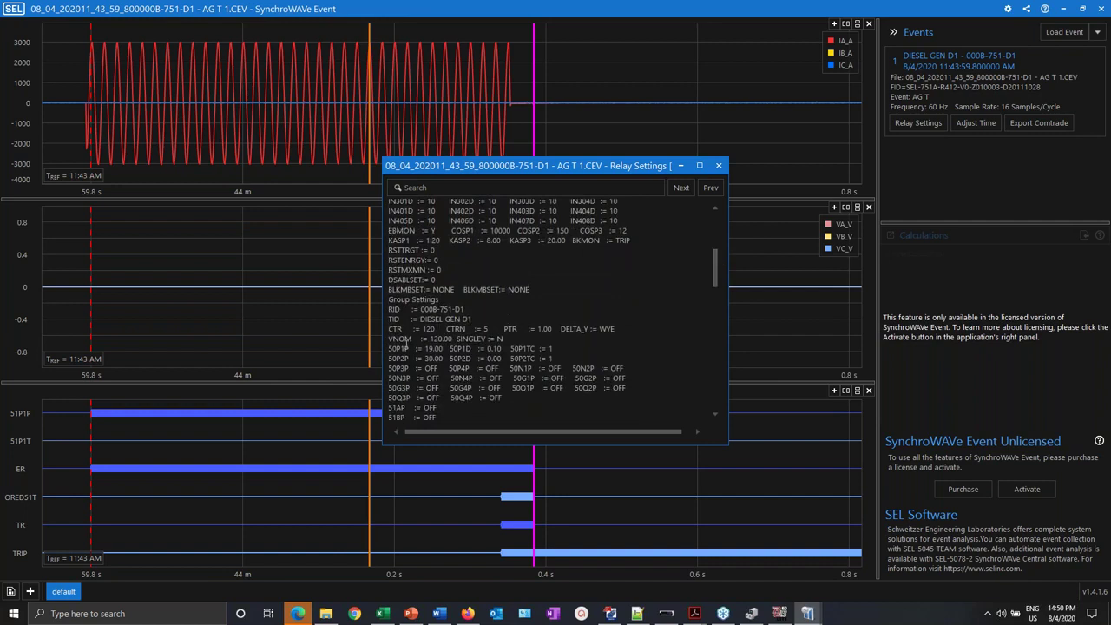
drag(439, 330, 380, 329)
click(417, 330)
- Switch back to PowerDB and set the ratio of all current channels to 120:1
key(alt+Tab)
key(alt+Tab)
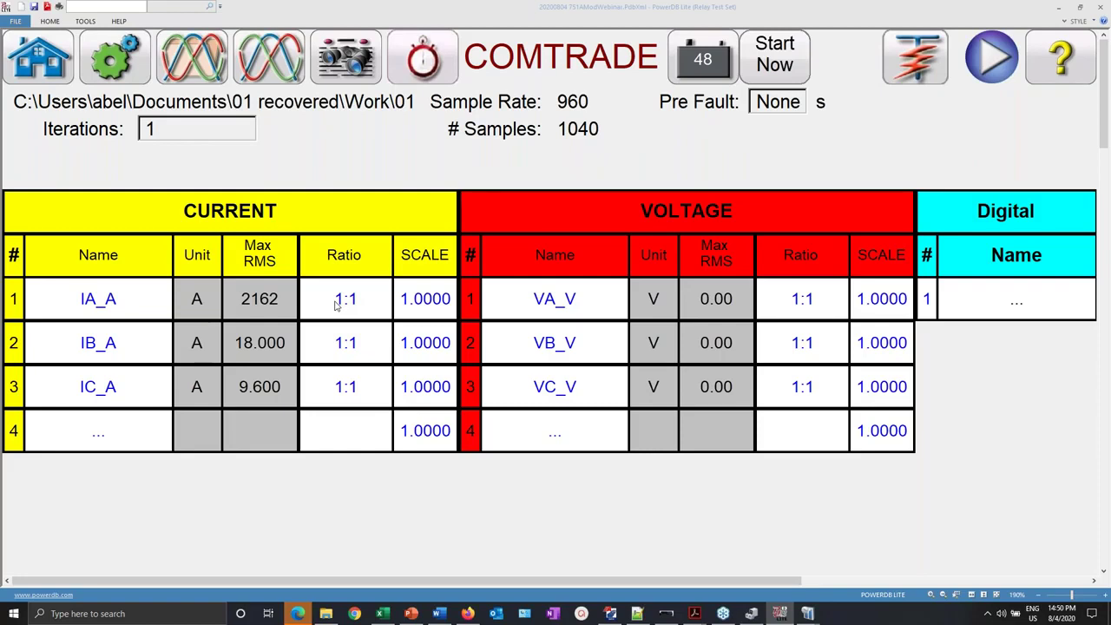
click(337, 303)
double_click(445, 295)
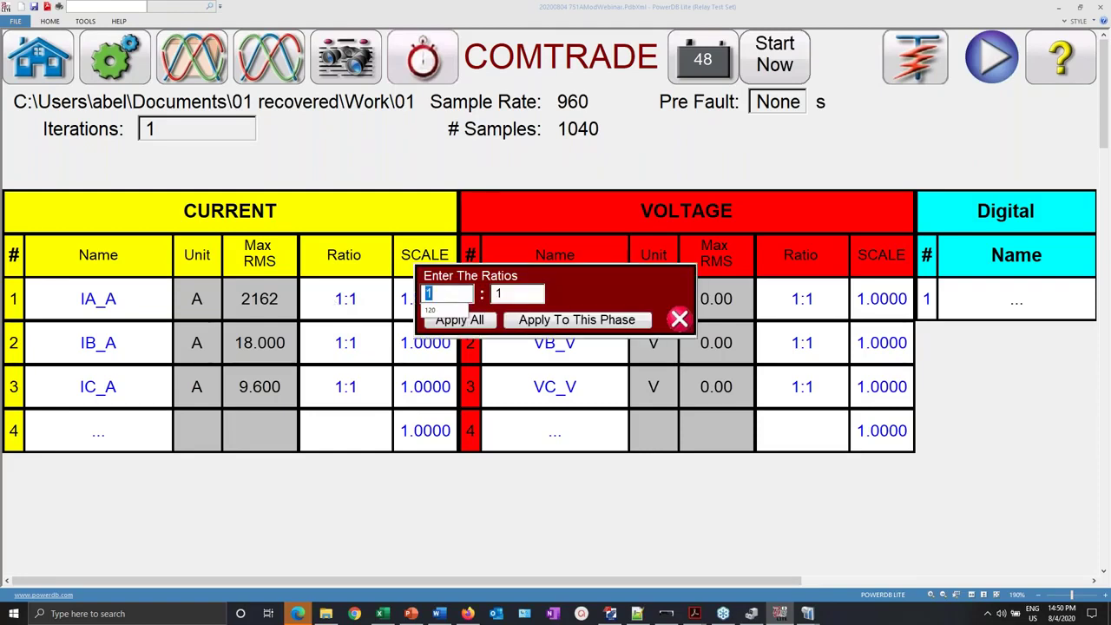
text(120)
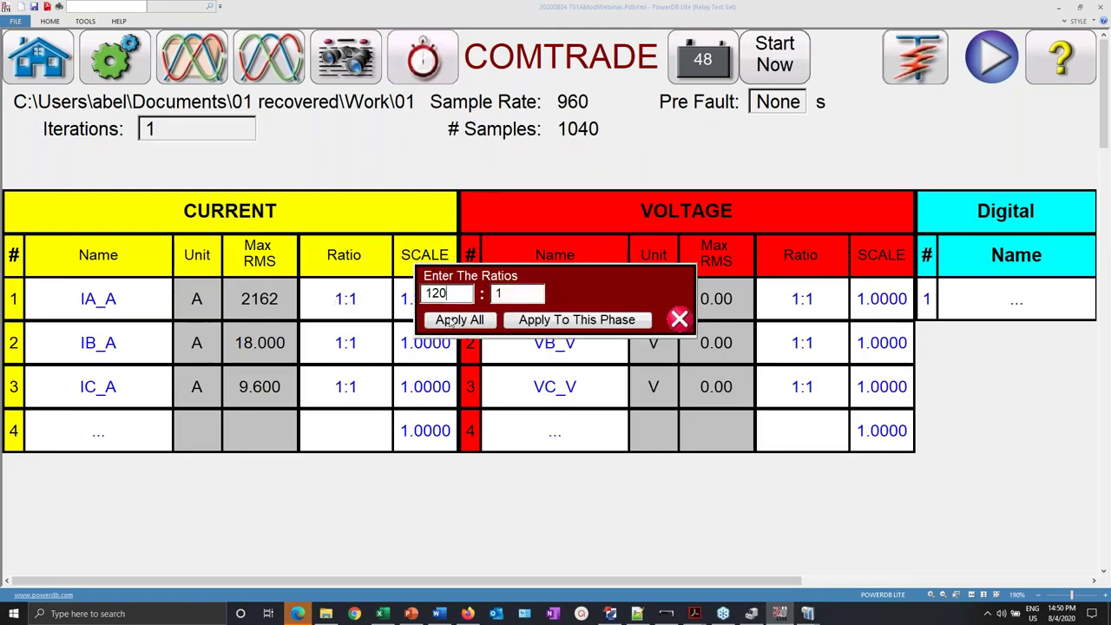
click(459, 320)
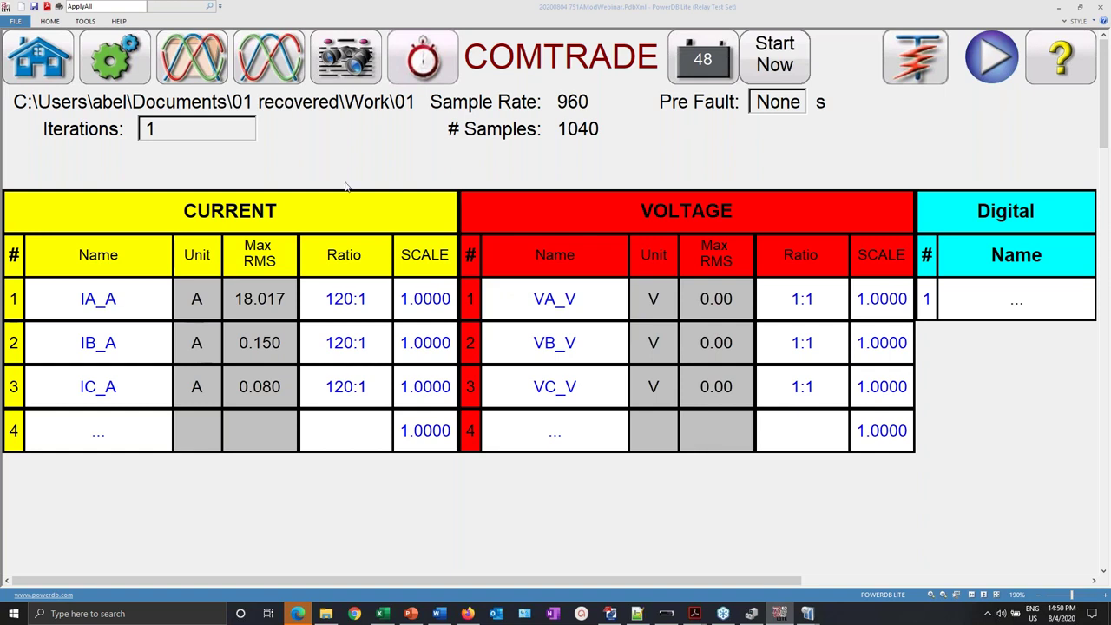
- Dismiss the file selection and display the waveform of the loaded COMTRADE recording
click(263, 74)
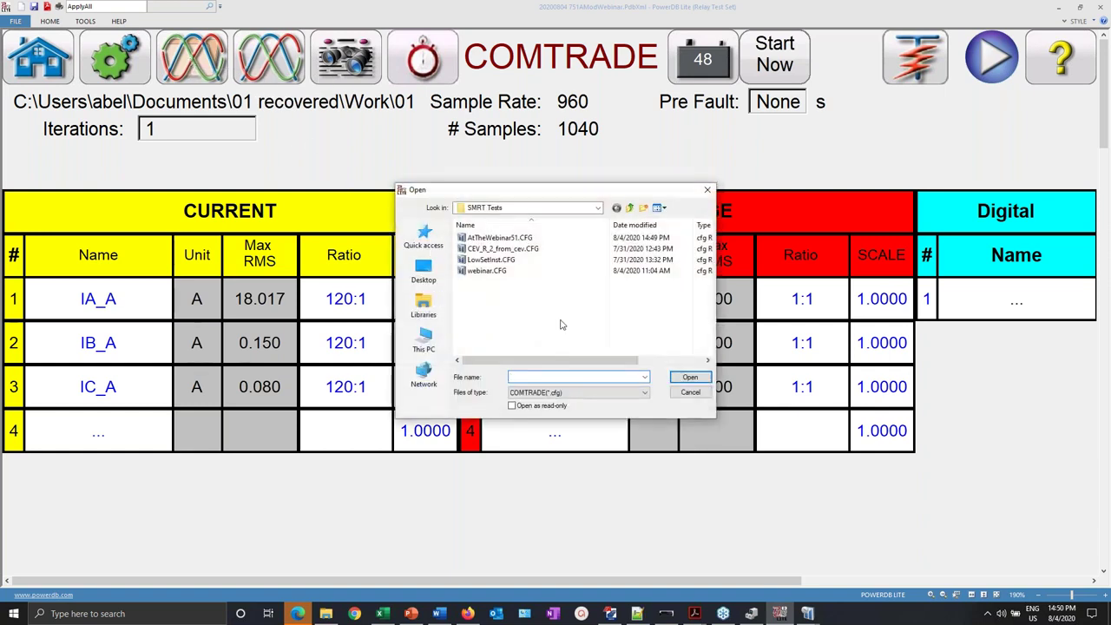
click(691, 393)
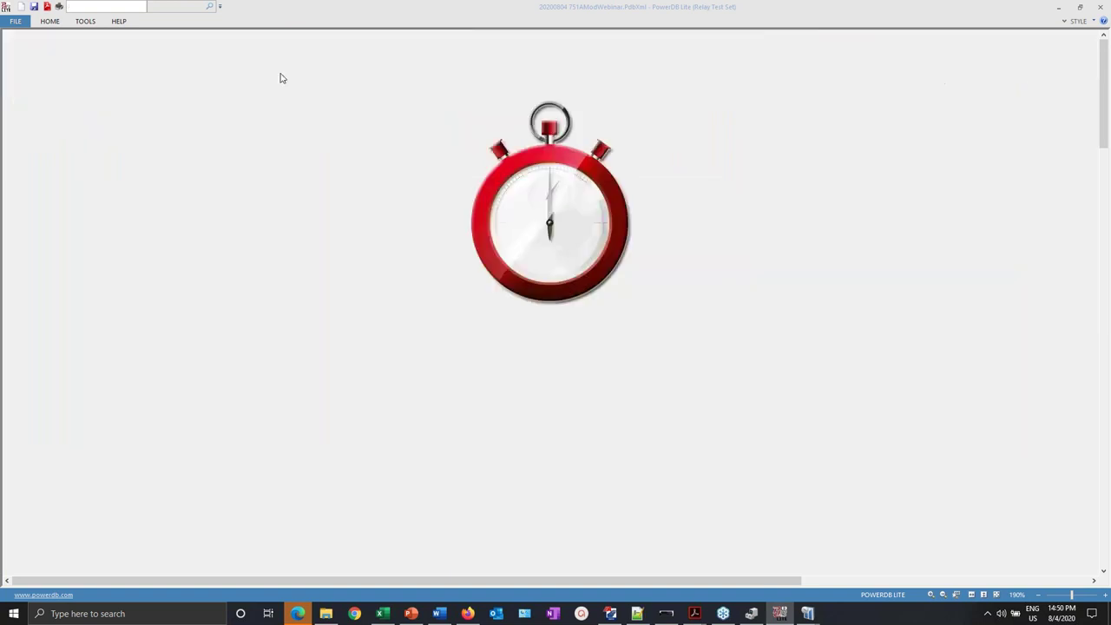
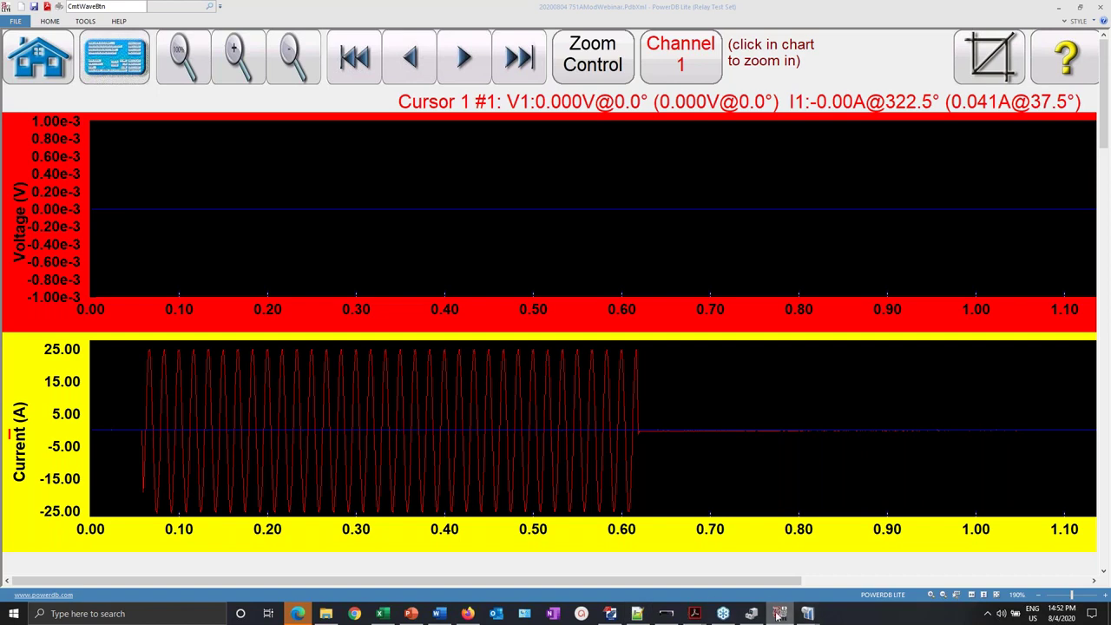
- Switch to AcSELerator QuickSet to review the relay's event report trigger, length and prefault settings, then minimize it
click(780, 613)
click(780, 614)
click(610, 614)
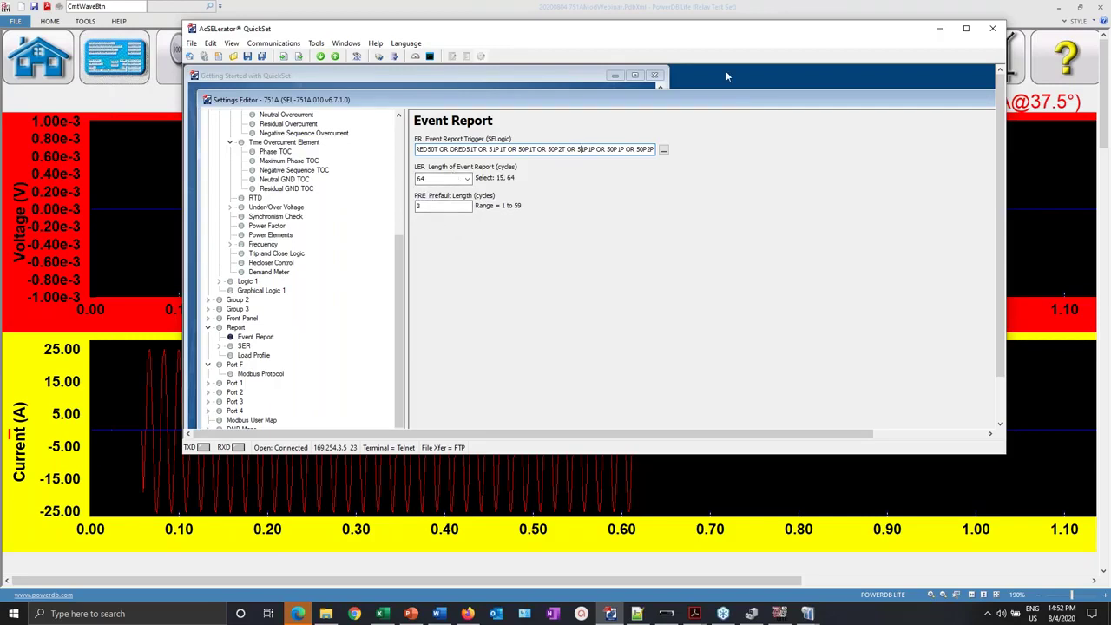
click(943, 32)
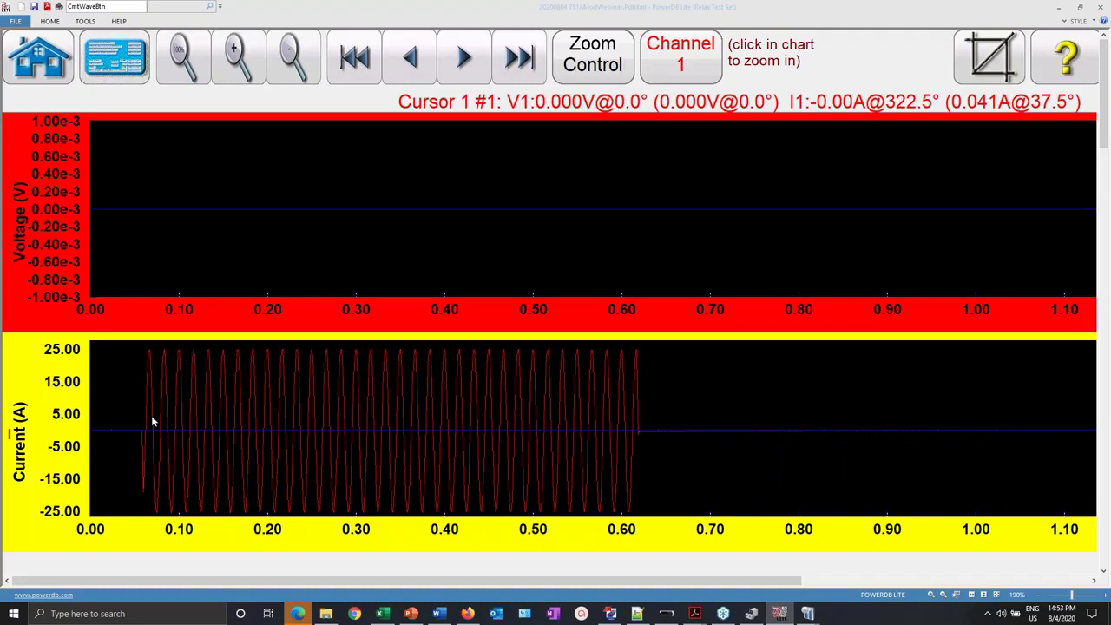
- Return to the COMTRADE channel table and set Timer 1's start condition to Start On Play in the timer setup
click(113, 60)
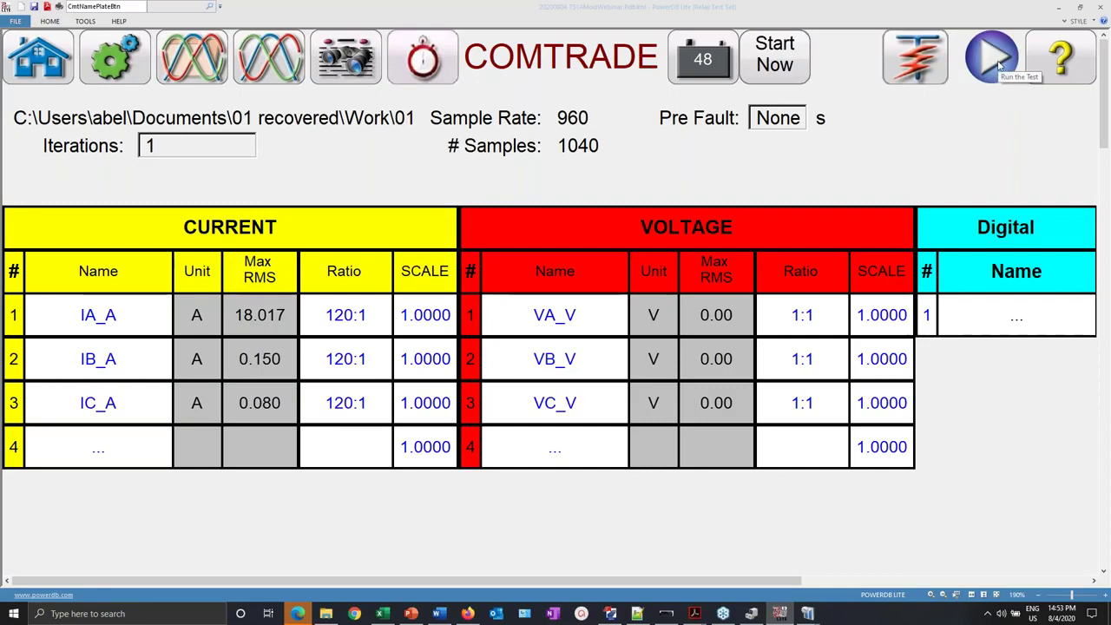
click(1000, 65)
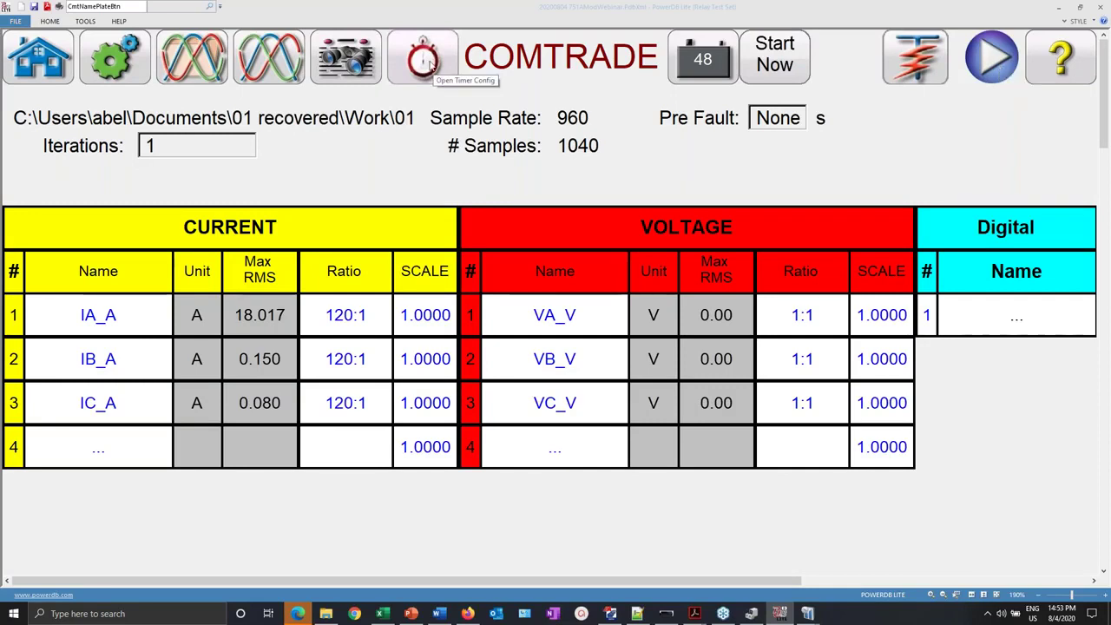
click(424, 63)
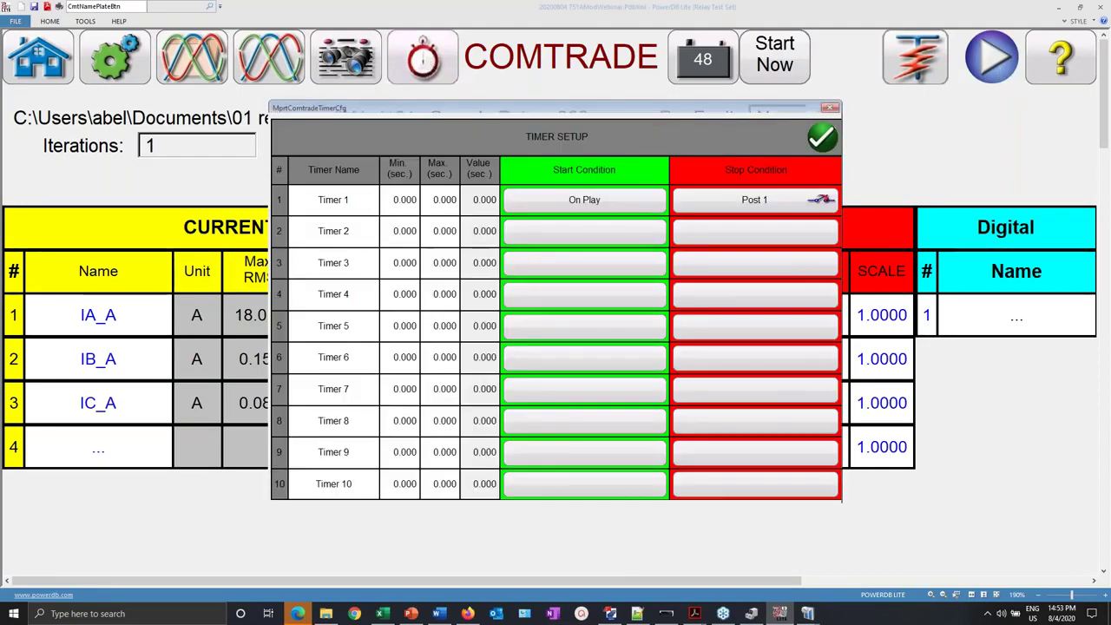
drag(564, 111, 398, 88)
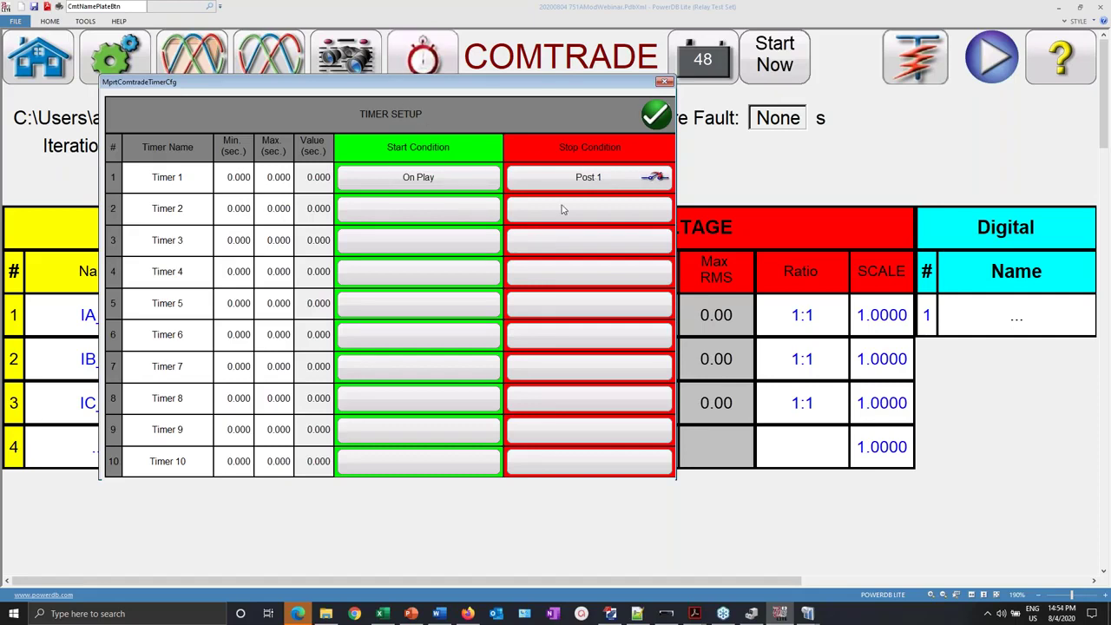
click(436, 177)
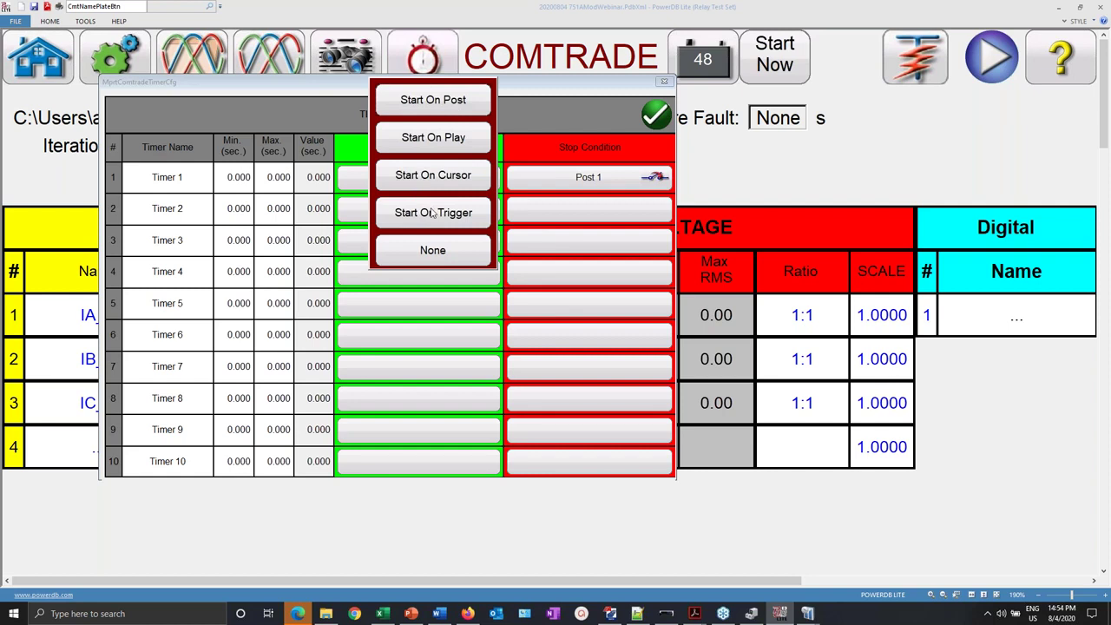
click(419, 140)
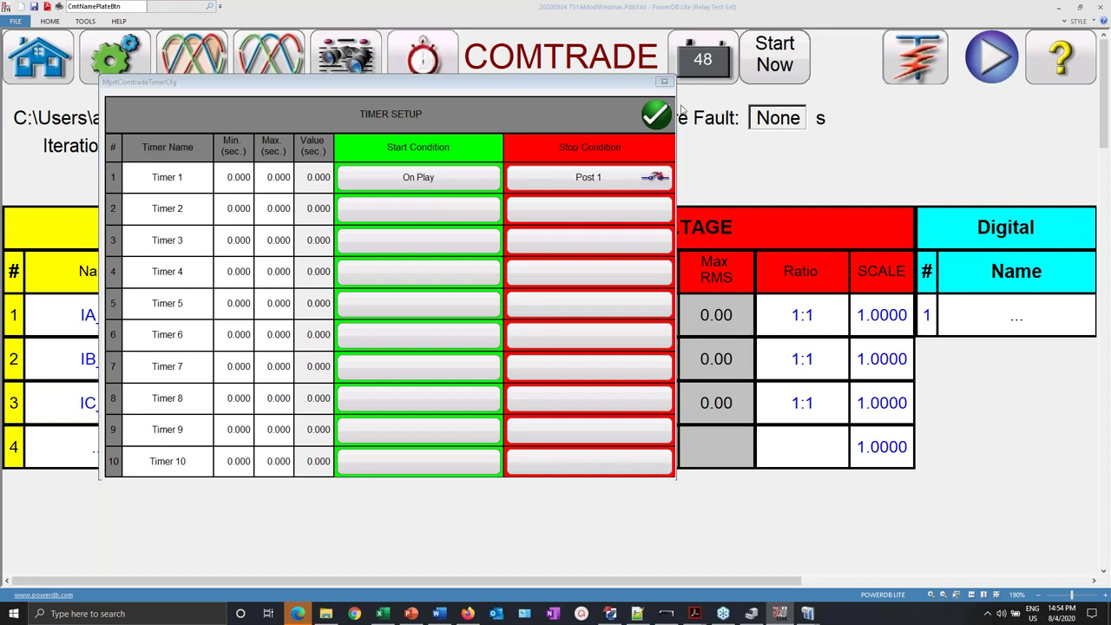
click(652, 115)
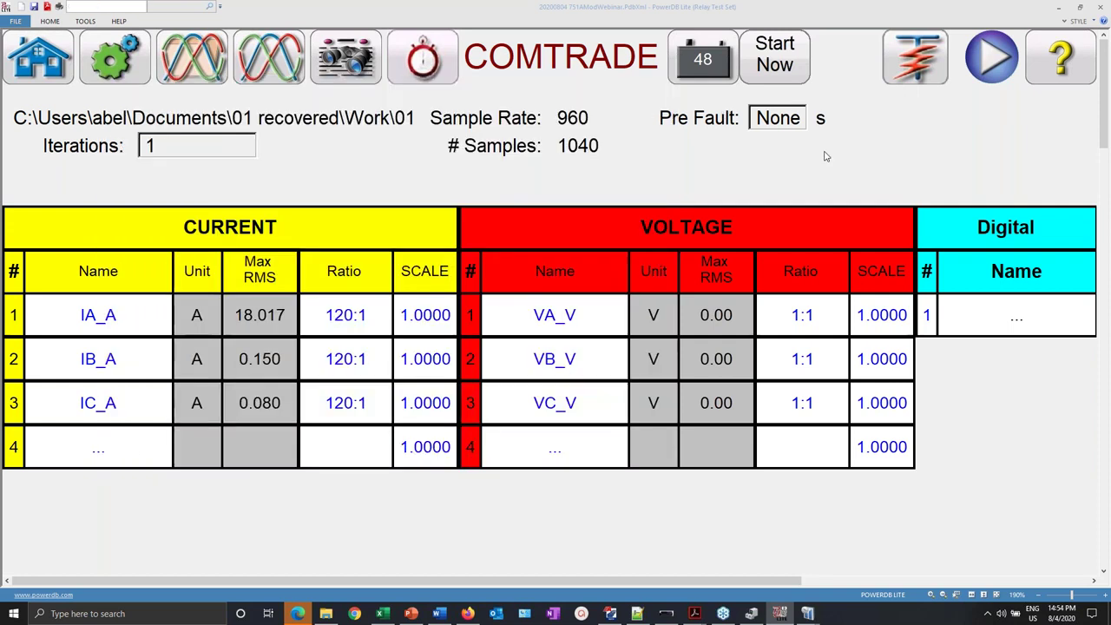
- Run the COMTRADE playback test and open the timer setup to read Timer 1's result
click(991, 57)
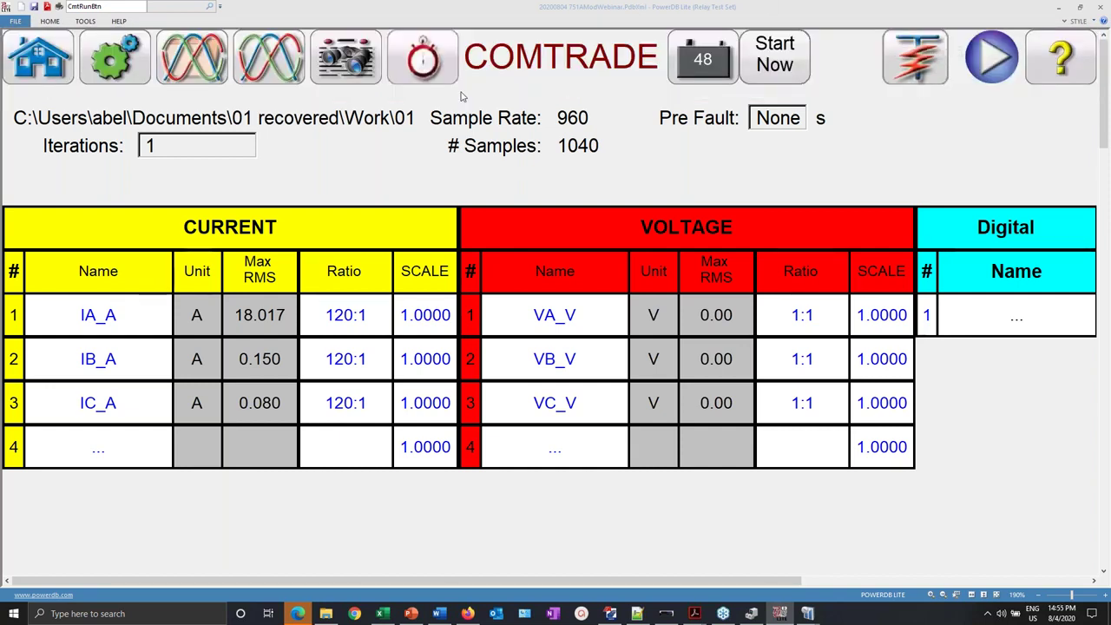
click(424, 59)
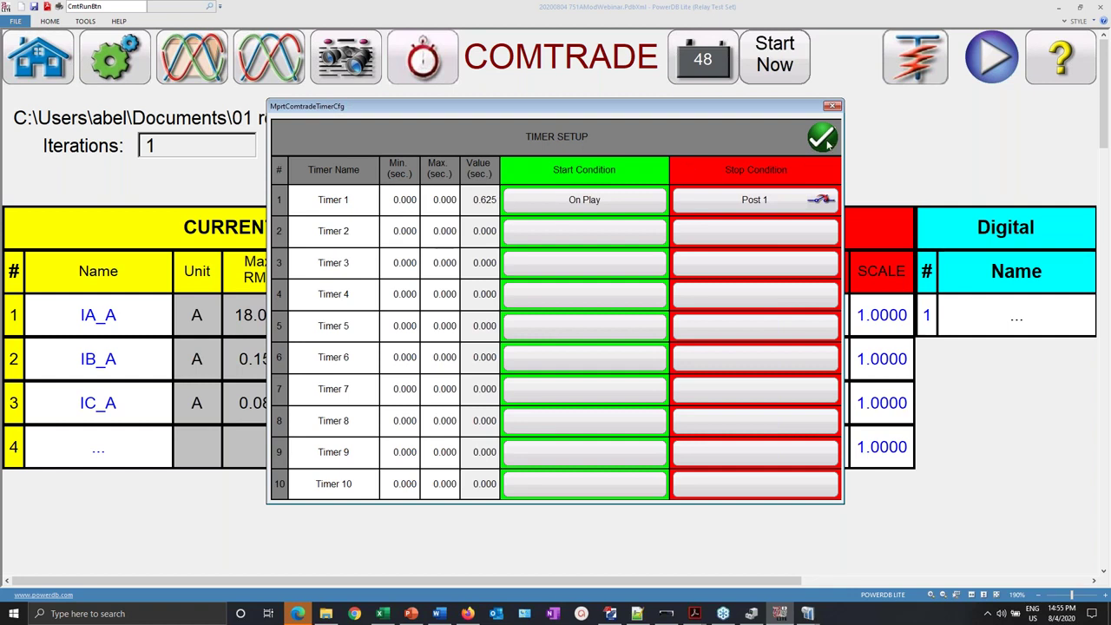
- Open Notepad++ and create a new blank document
click(175, 617)
text(note)
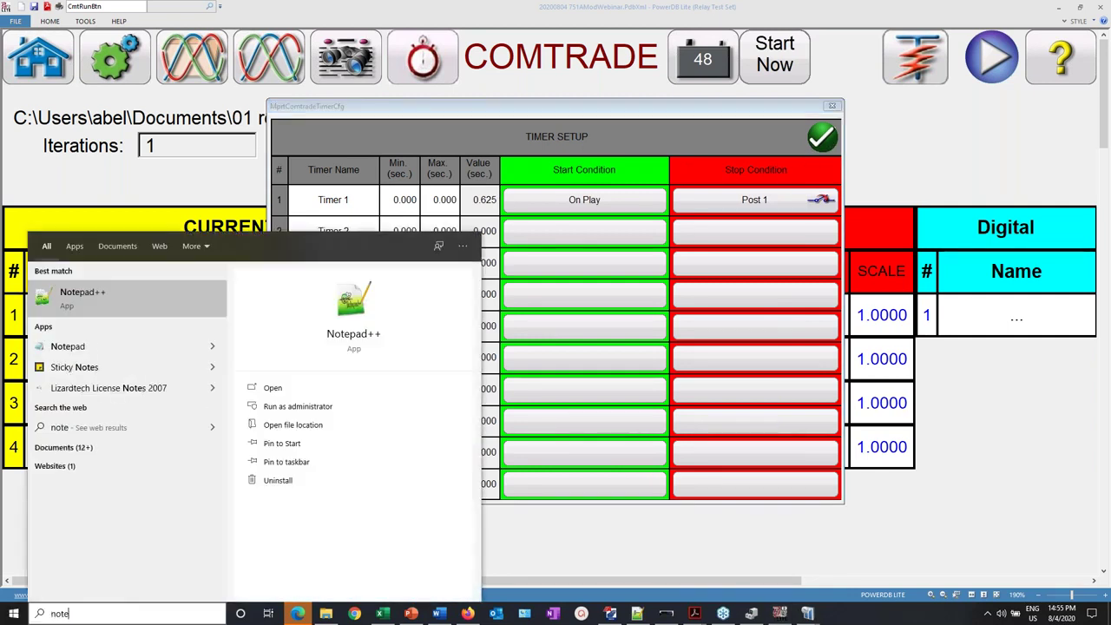
text(pad)
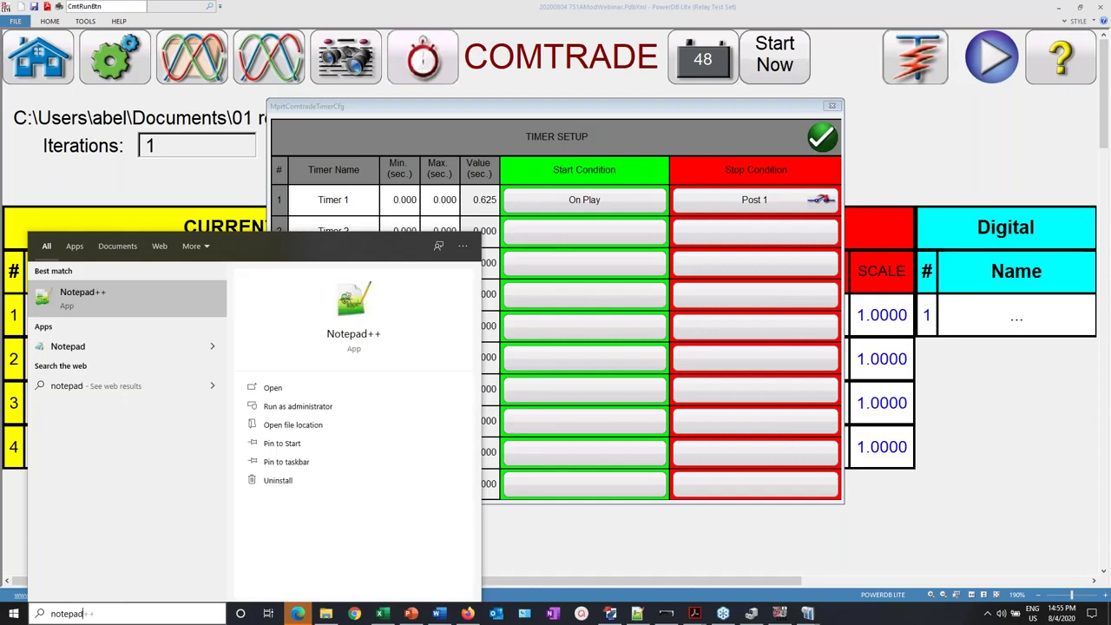
key(Return)
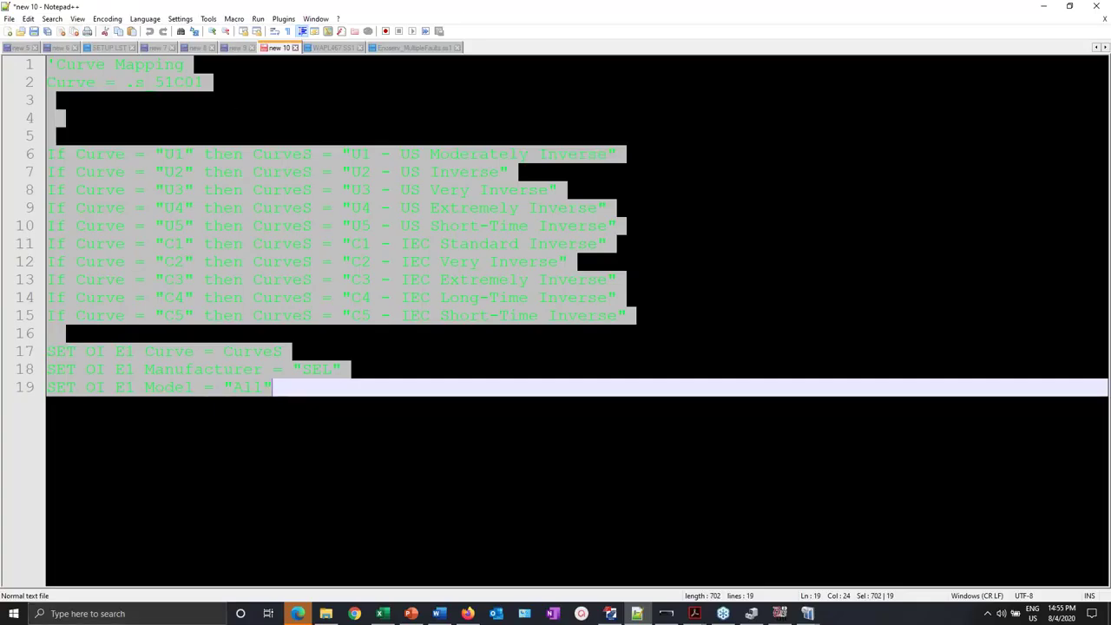
click(8, 30)
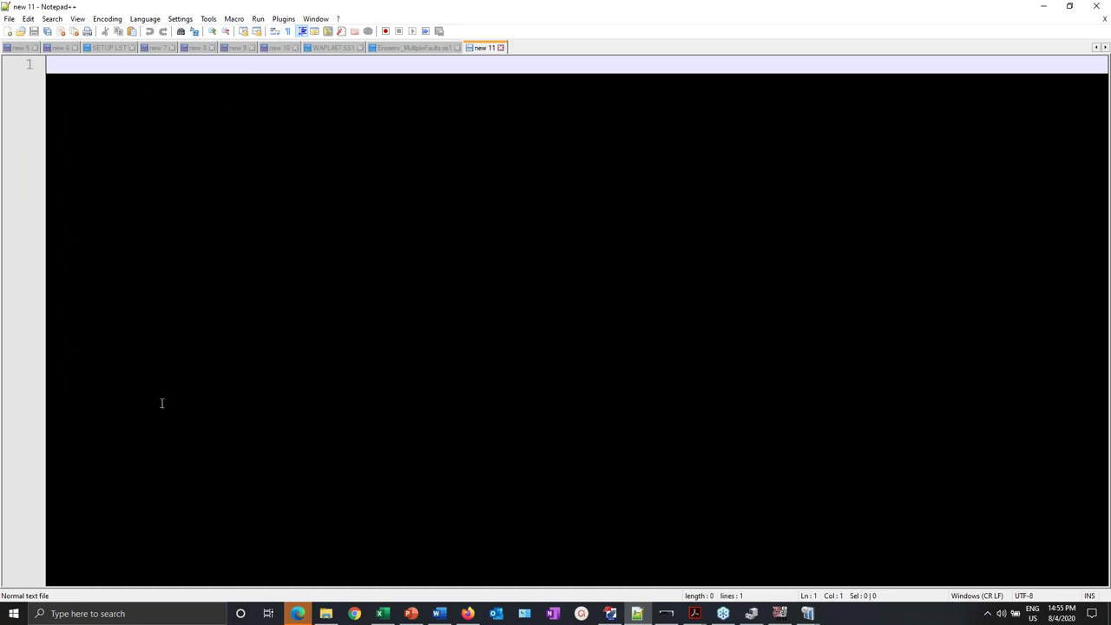
- Open Windows Notepad with a blank document and move its window further into view
click(199, 616)
text(notepad)
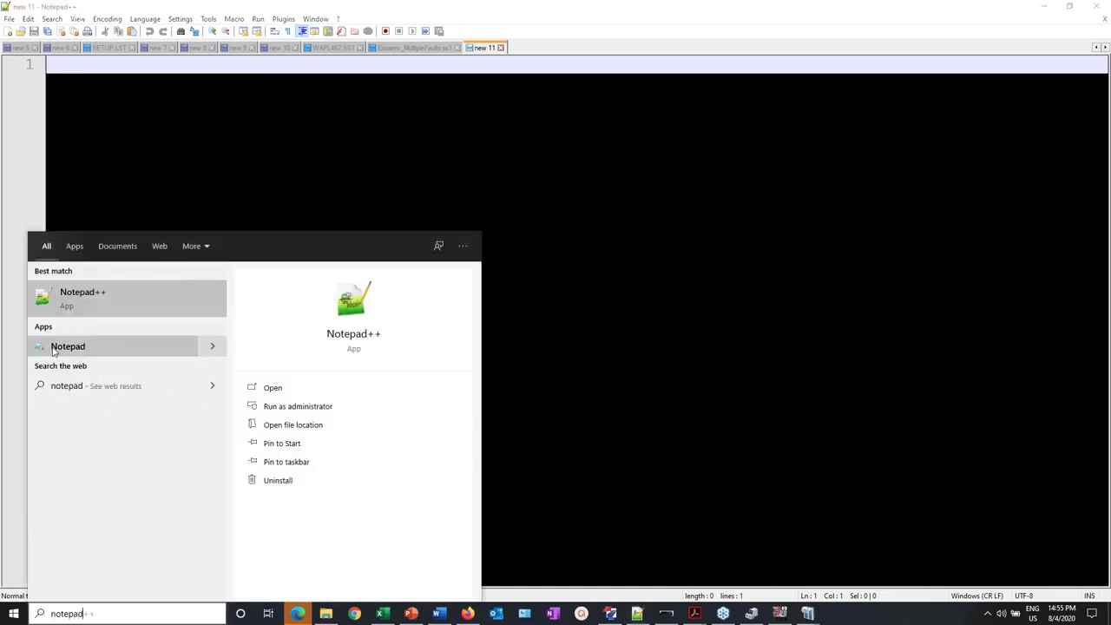
click(87, 347)
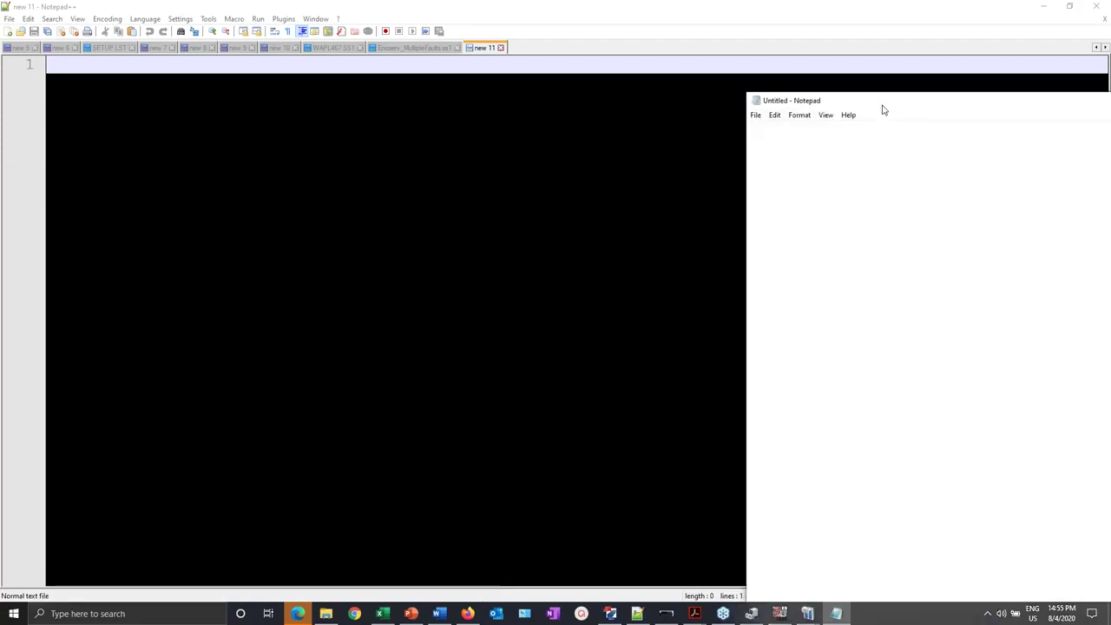
drag(880, 107, 757, 68)
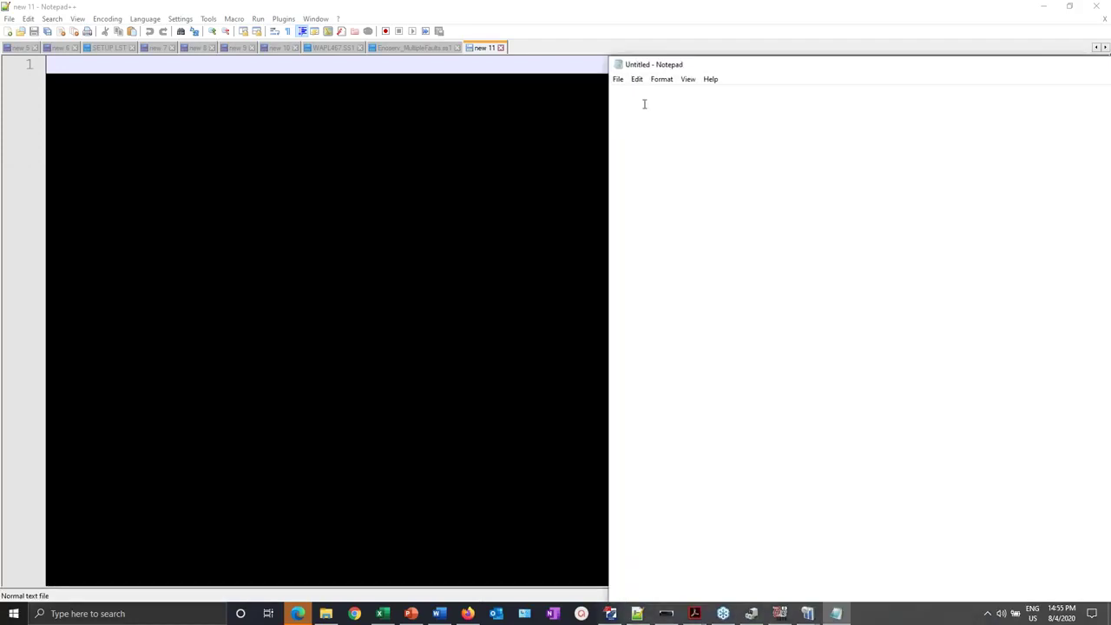
- Note the value 625 in the Notepad document and switch back to the timer setup in PowerDB
text(625)
click(849, 4)
click(1044, 6)
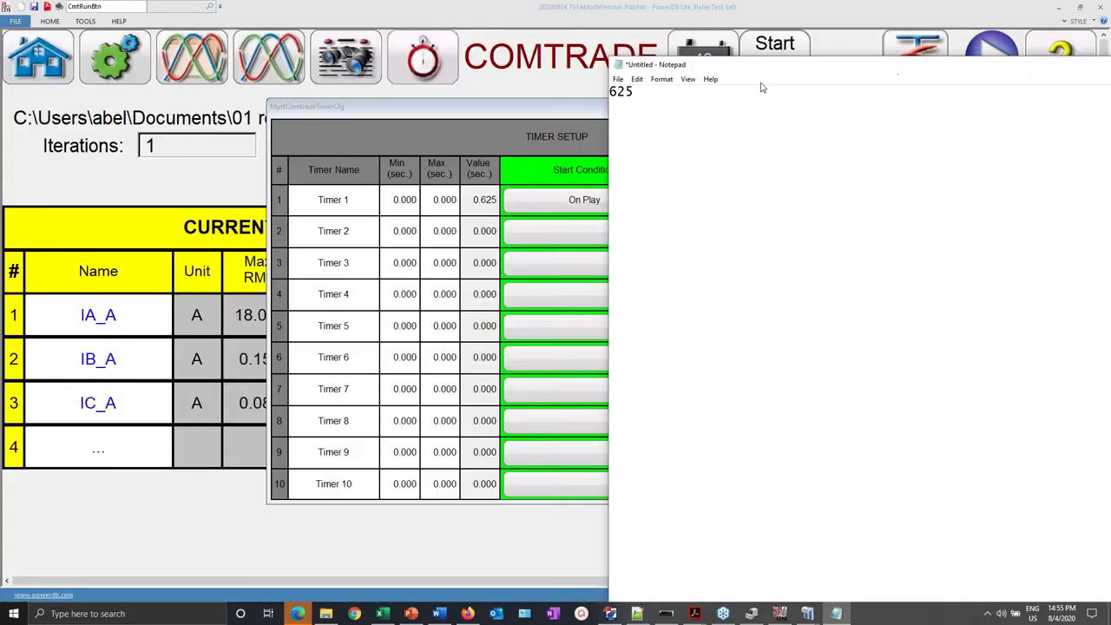
click(530, 113)
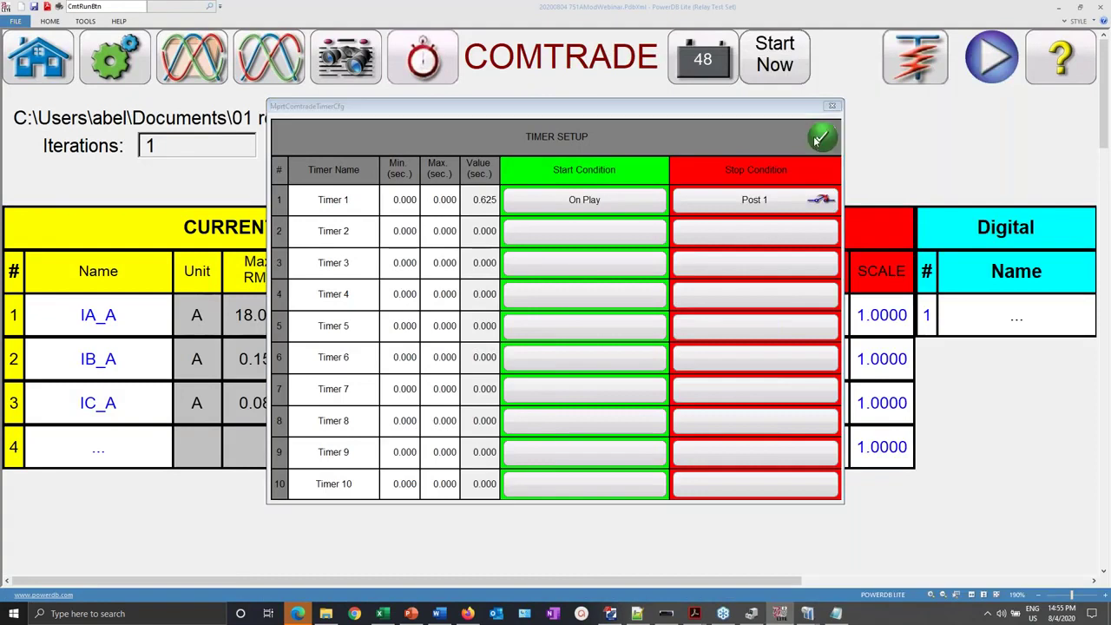
- Close the timer setup, leave the COMTRADE test and open the test report
click(824, 137)
click(51, 69)
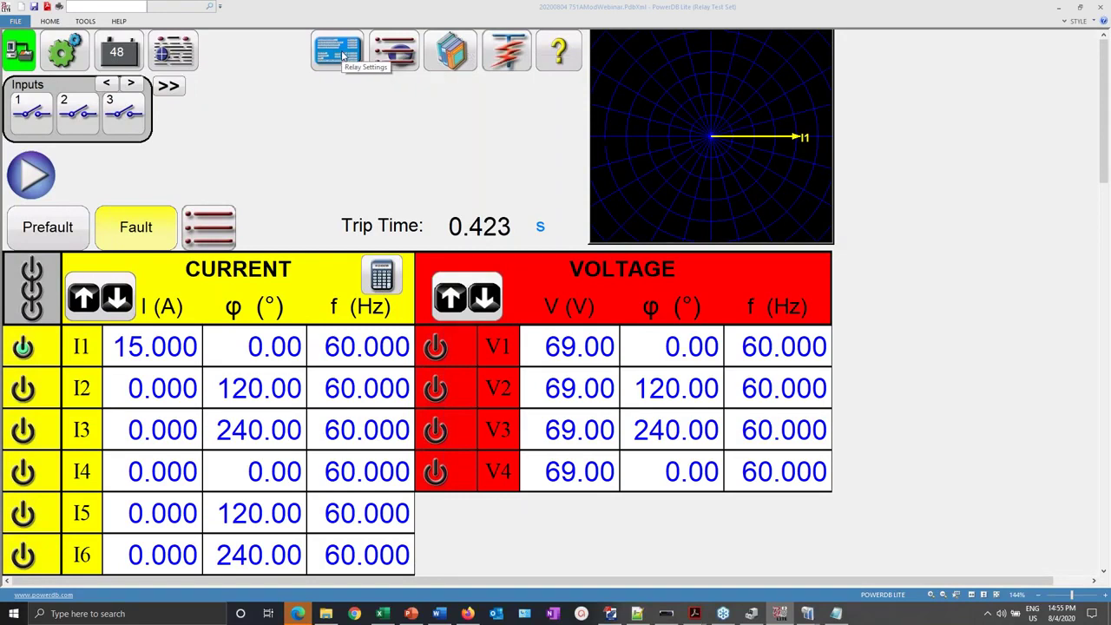
click(174, 54)
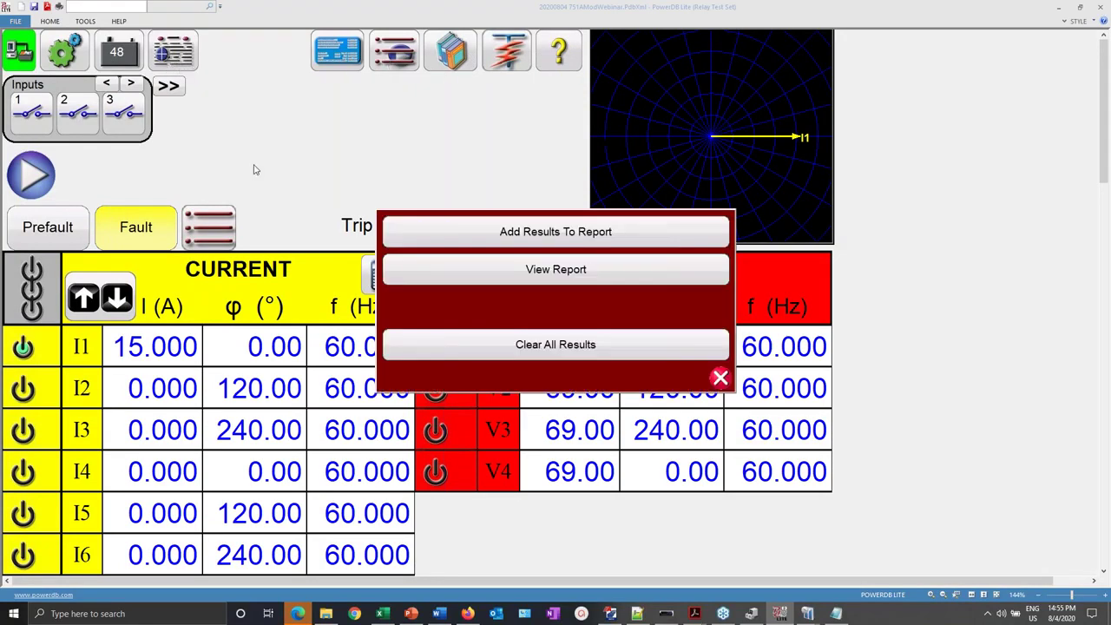
click(556, 270)
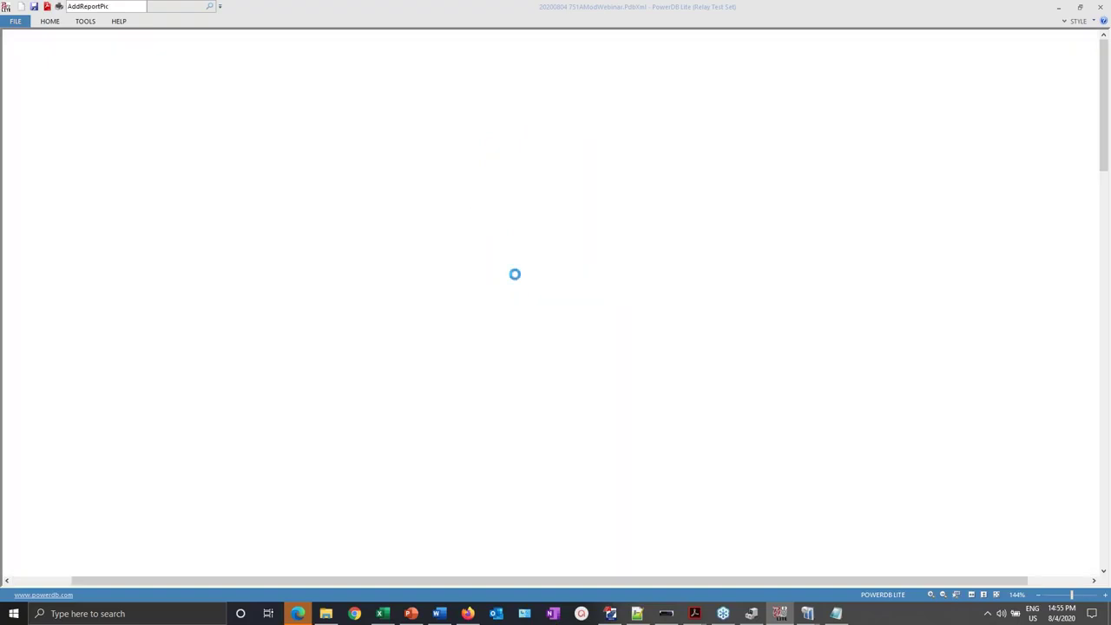
- Examine the report's COMTRADE Timer 1 result against the Overcurrent Timing result for the 18 A test current
scroll(555, 304, down, 20)
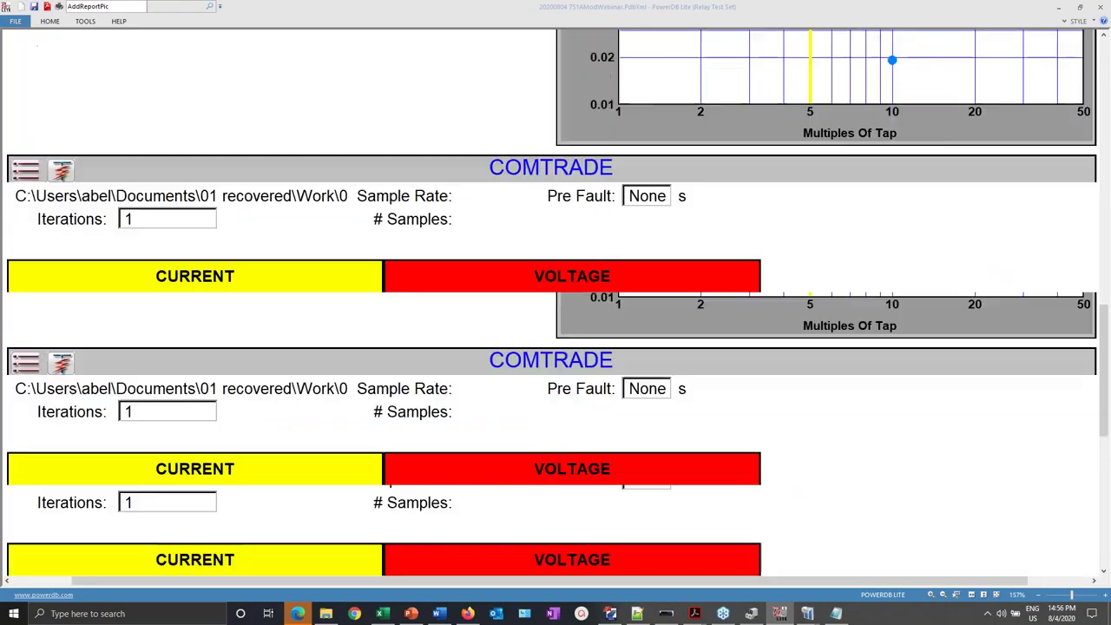
scroll(556, 304, down, 2)
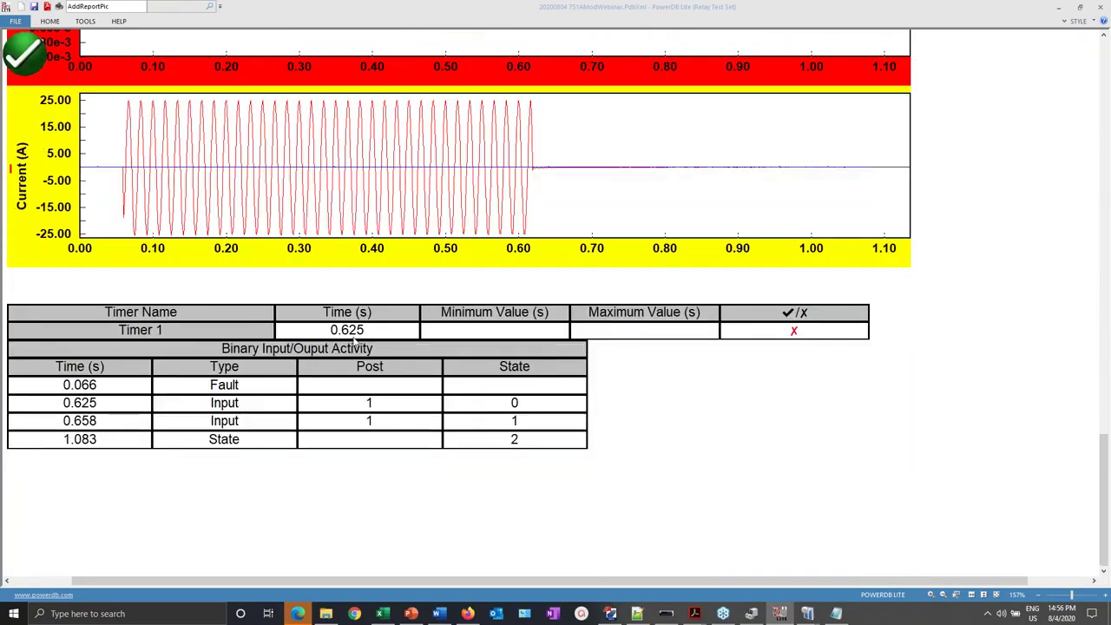
scroll(353, 340, up, 15)
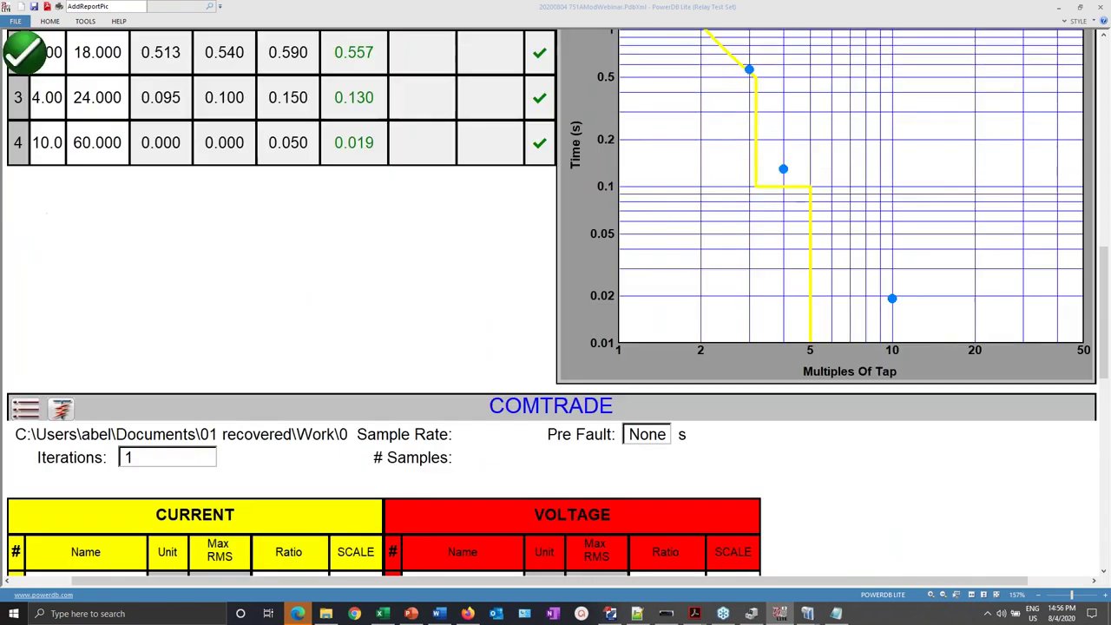
scroll(555, 304, up, 3)
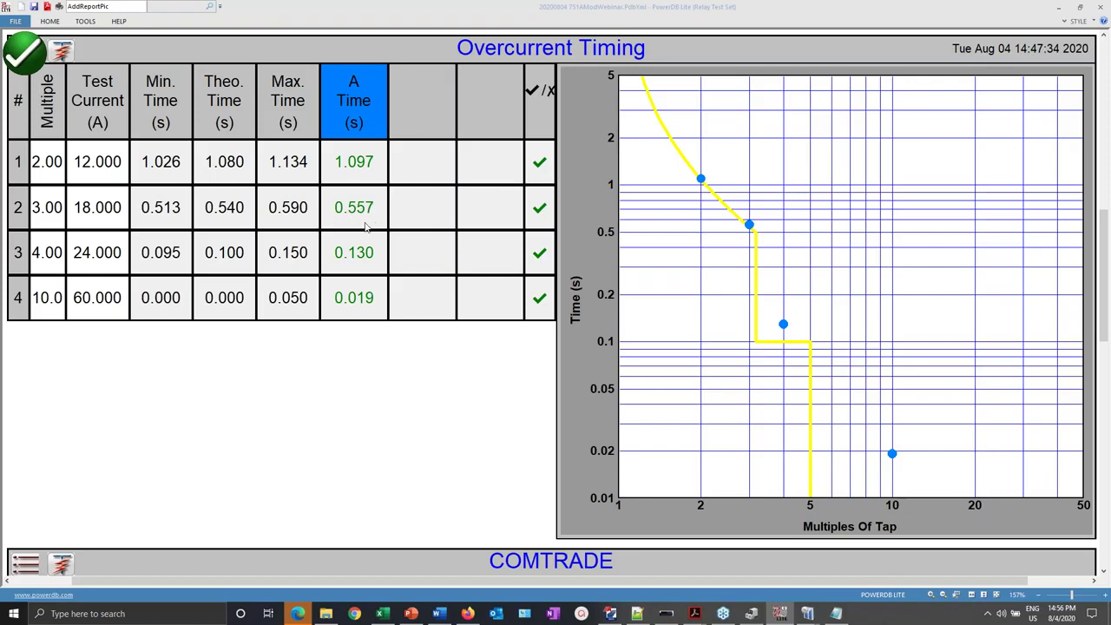
scroll(404, 325, down, 15)
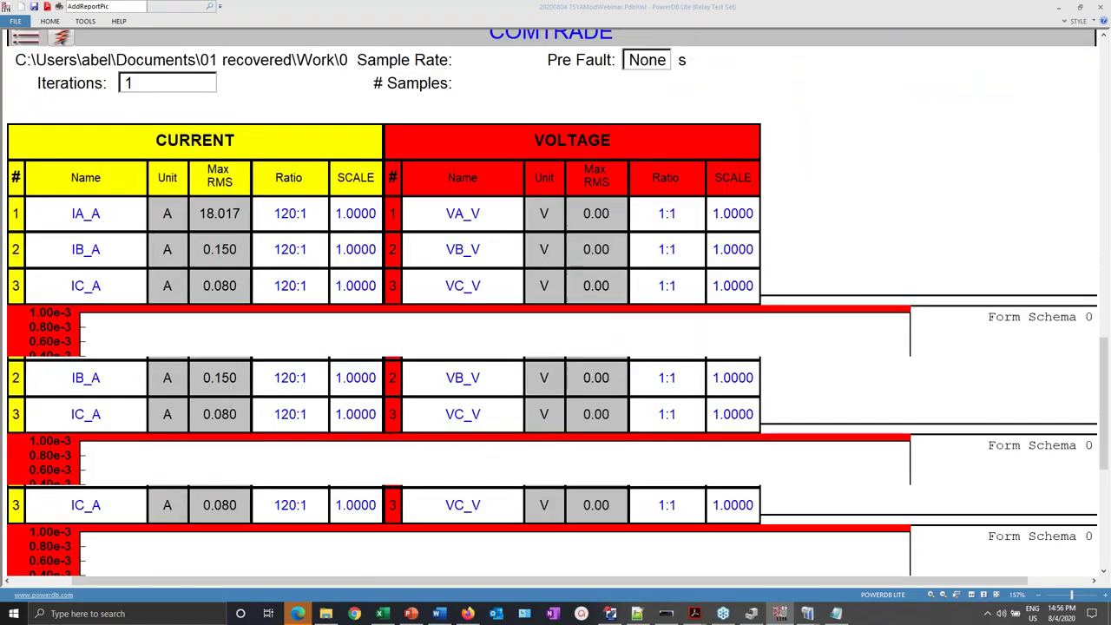
scroll(405, 325, up, 2)
scroll(393, 415, down, 3)
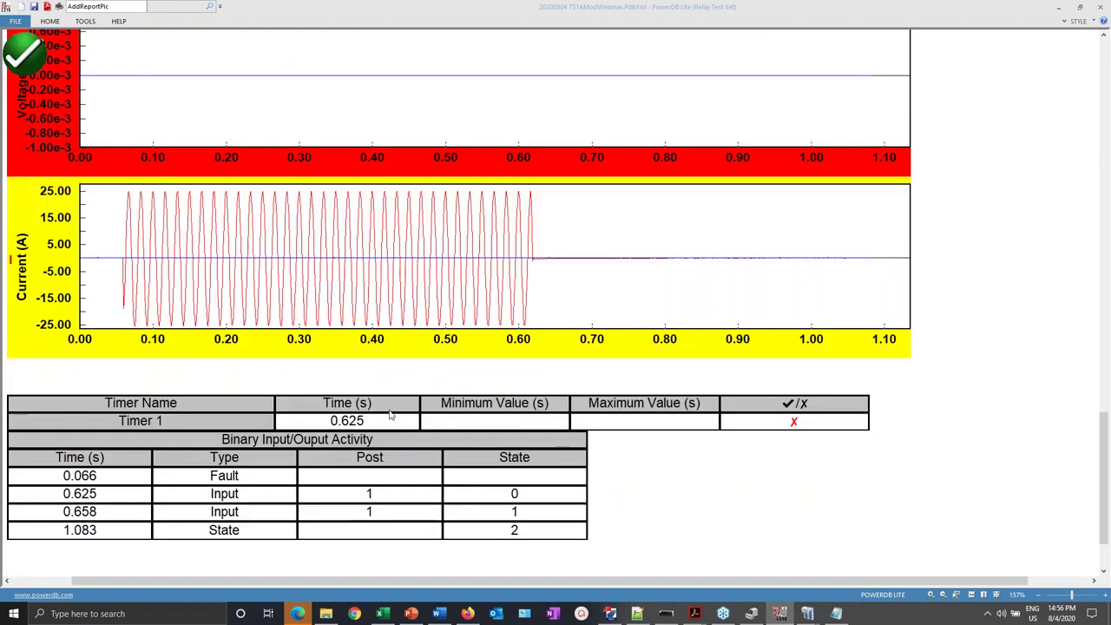
scroll(380, 399, up, 14)
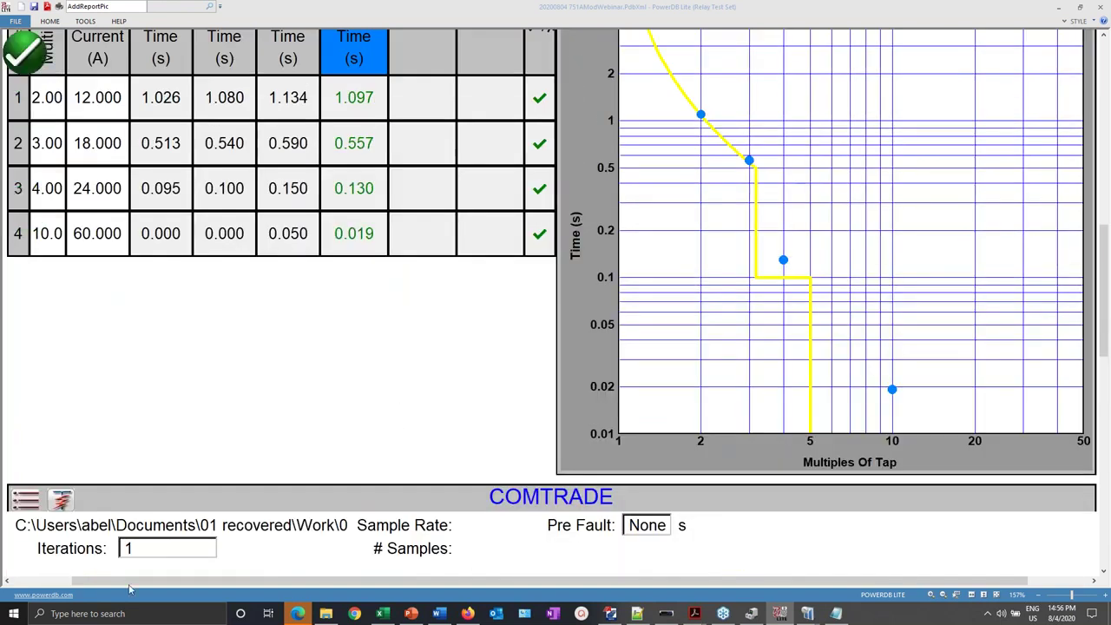
- Open Windows Calculator beside the report and subtract 557 from 625
click(130, 613)
text(calc)
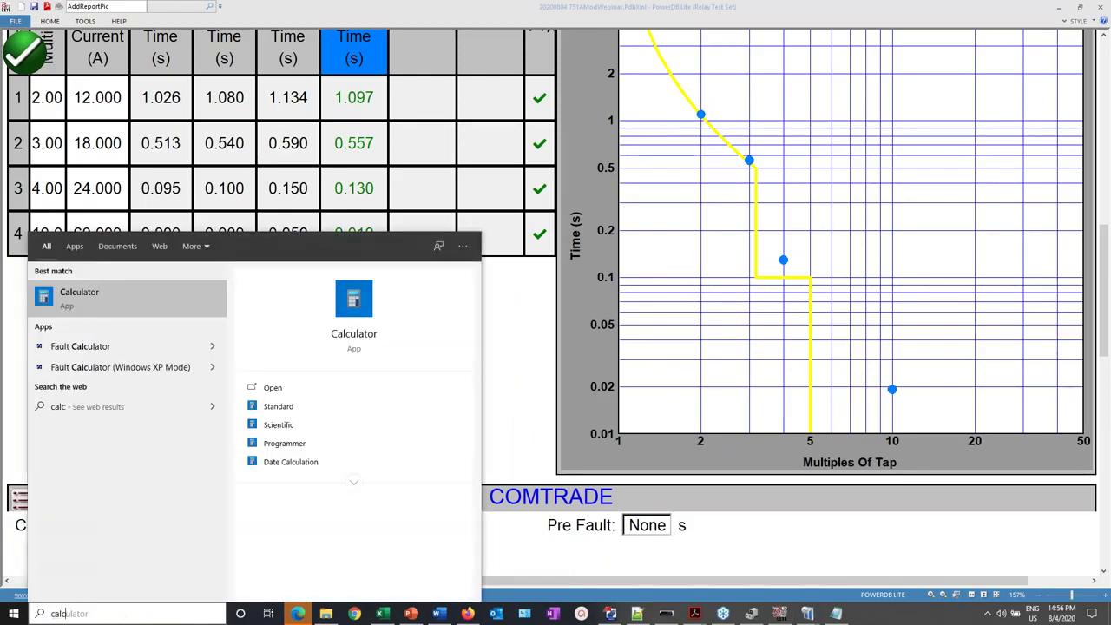
key(Return)
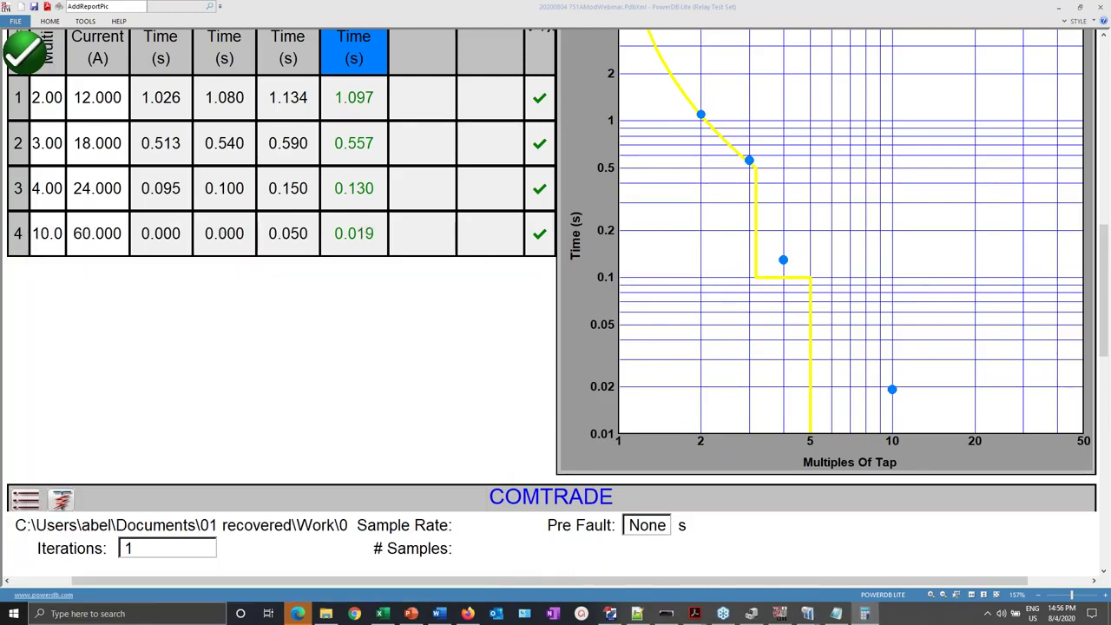
drag(1083, 44, 790, 63)
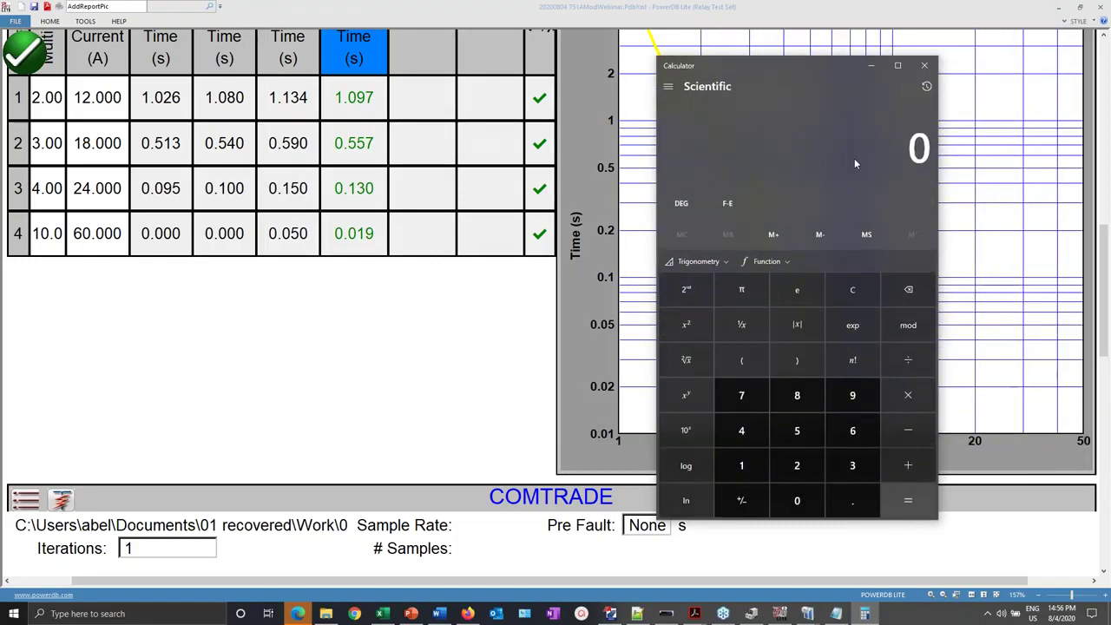
text(625)
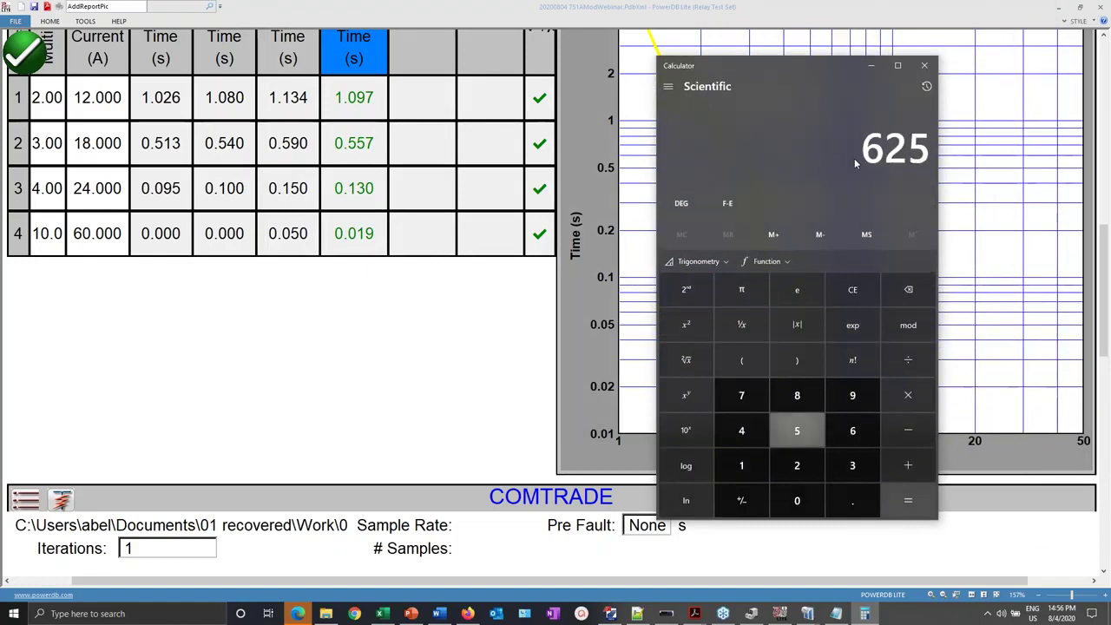
key(minus)
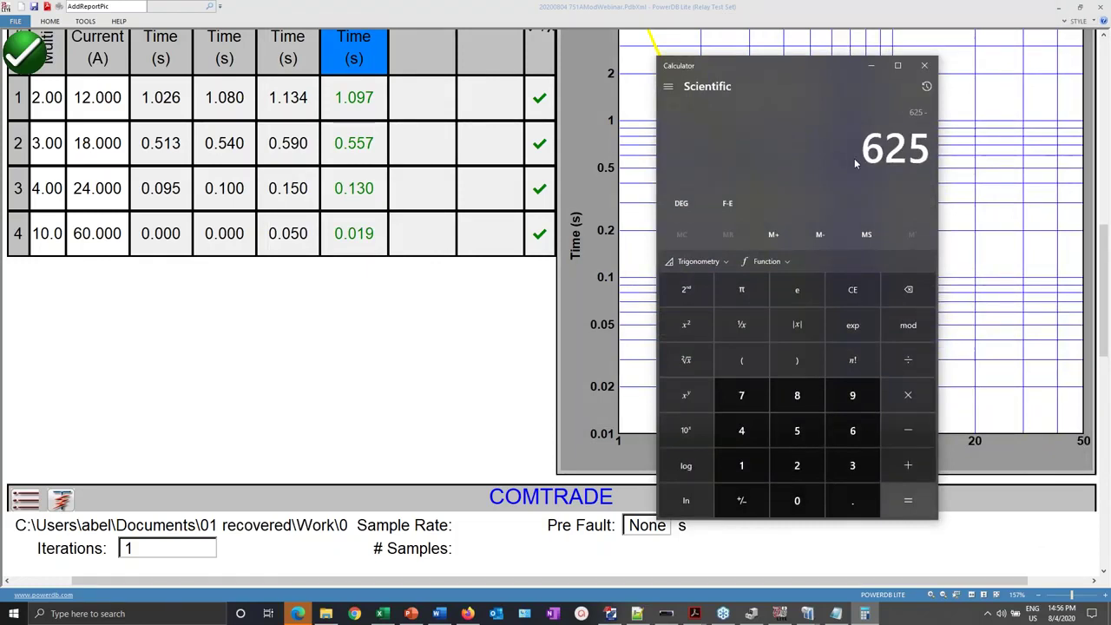
text(557)
key(Return)
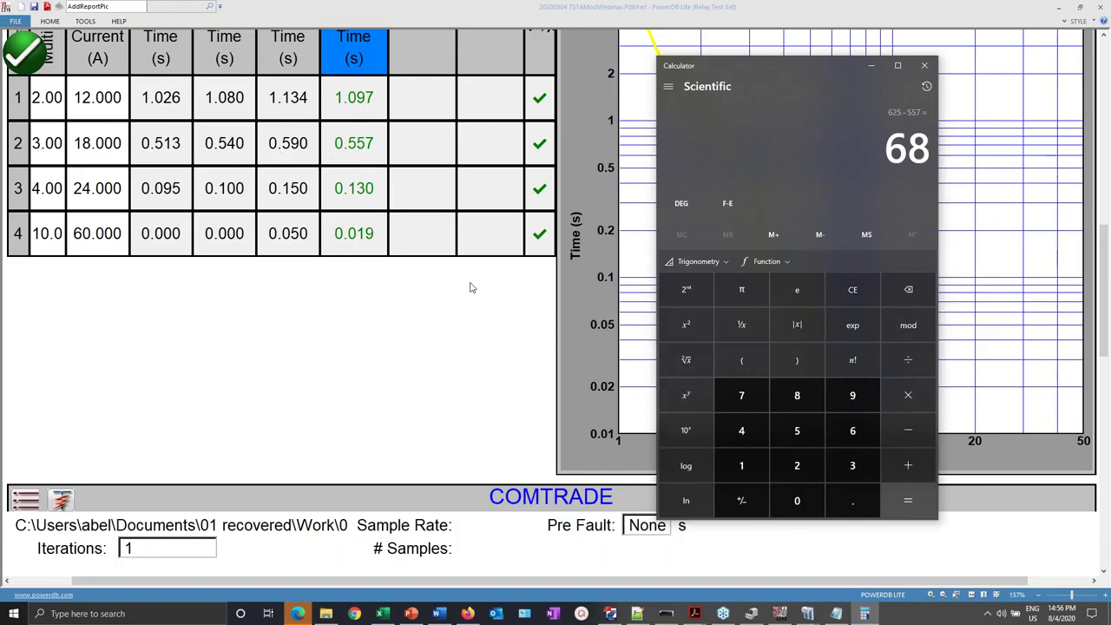
- Compare the COMTRADE current waveform and binary input activity with the Overcurrent Timing table in the report
scroll(471, 287, down, 10)
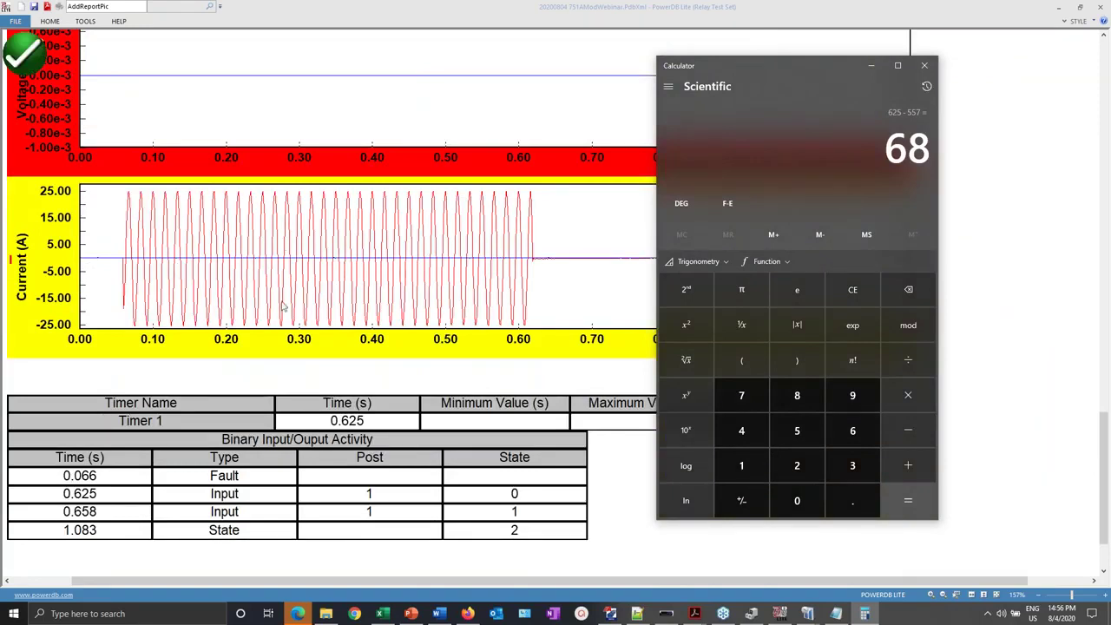
scroll(243, 355, up, 4)
scroll(215, 181, up, 5)
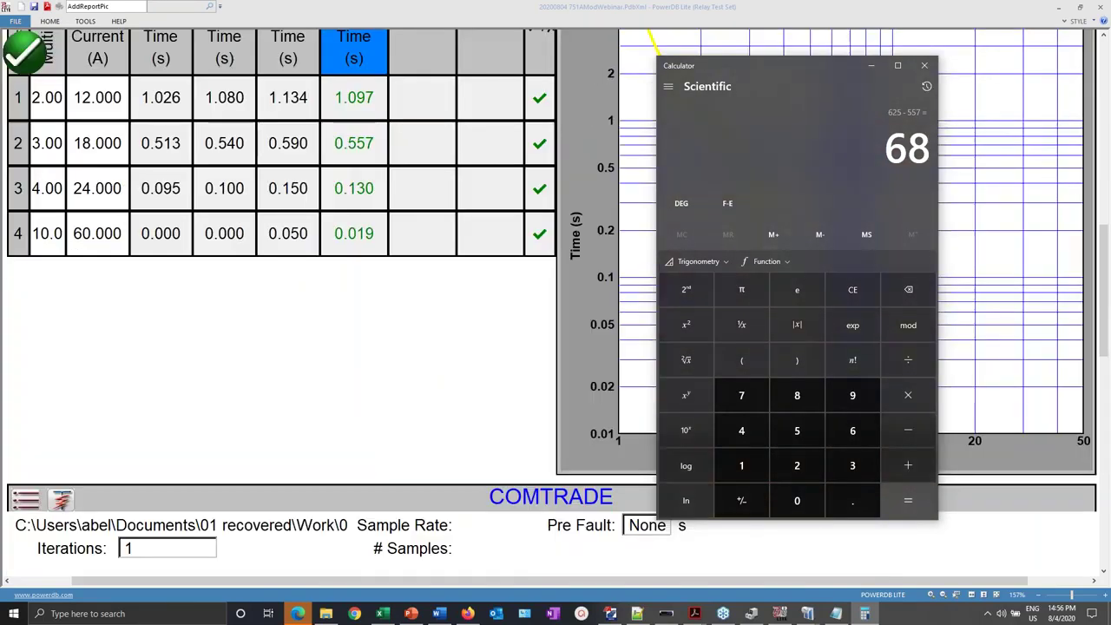
scroll(215, 180, up, 2)
scroll(278, 304, down, 3)
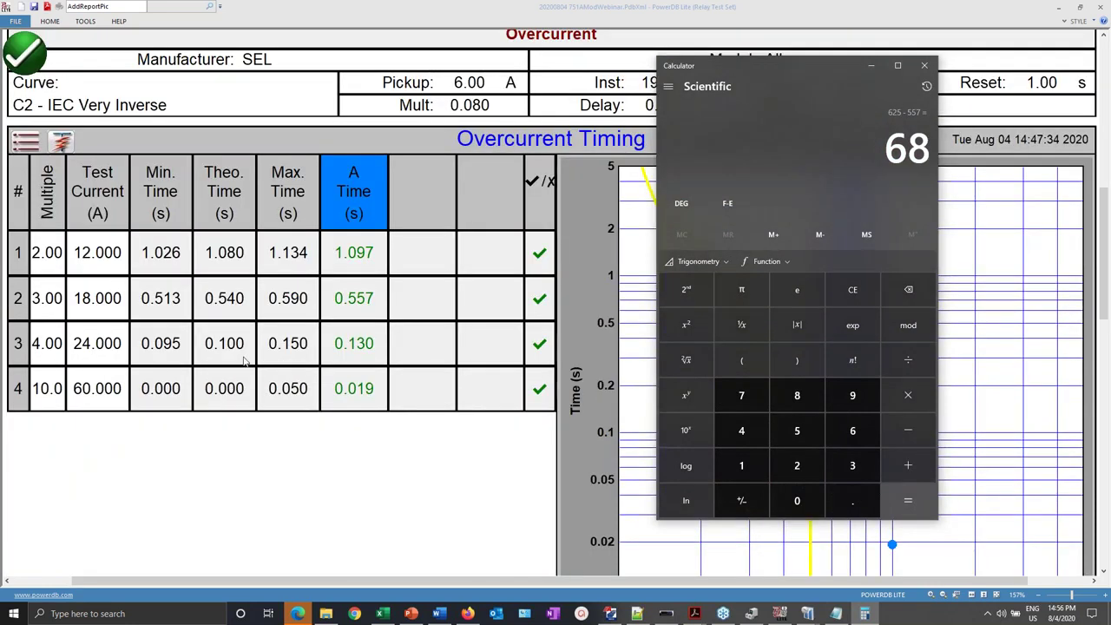
scroll(245, 363, down, 3)
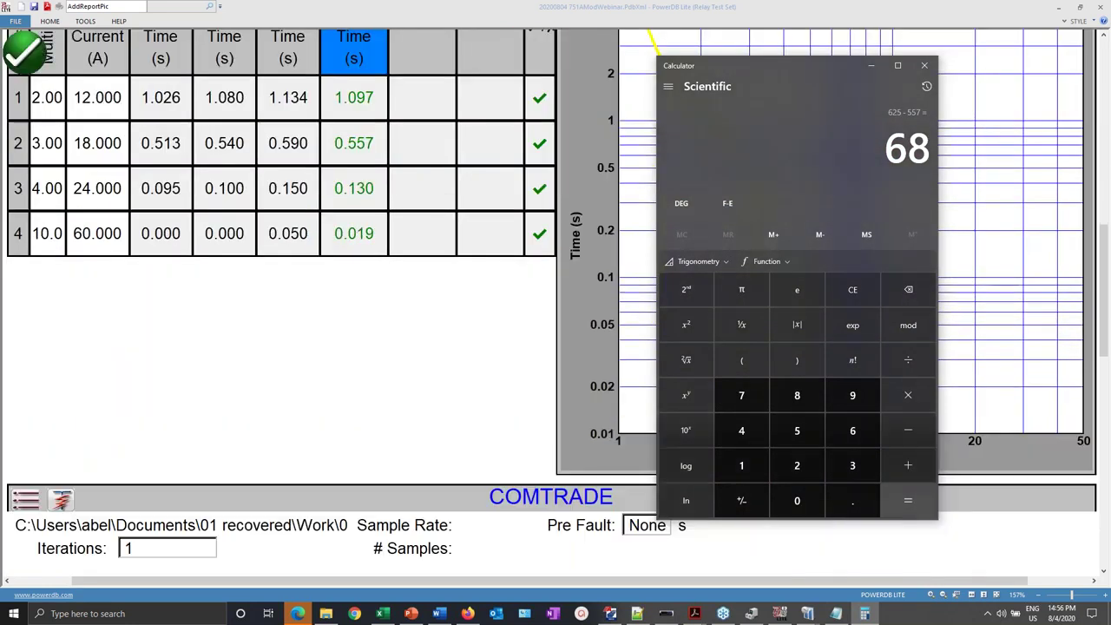
scroll(278, 304, up, 3)
scroll(277, 304, down, 12)
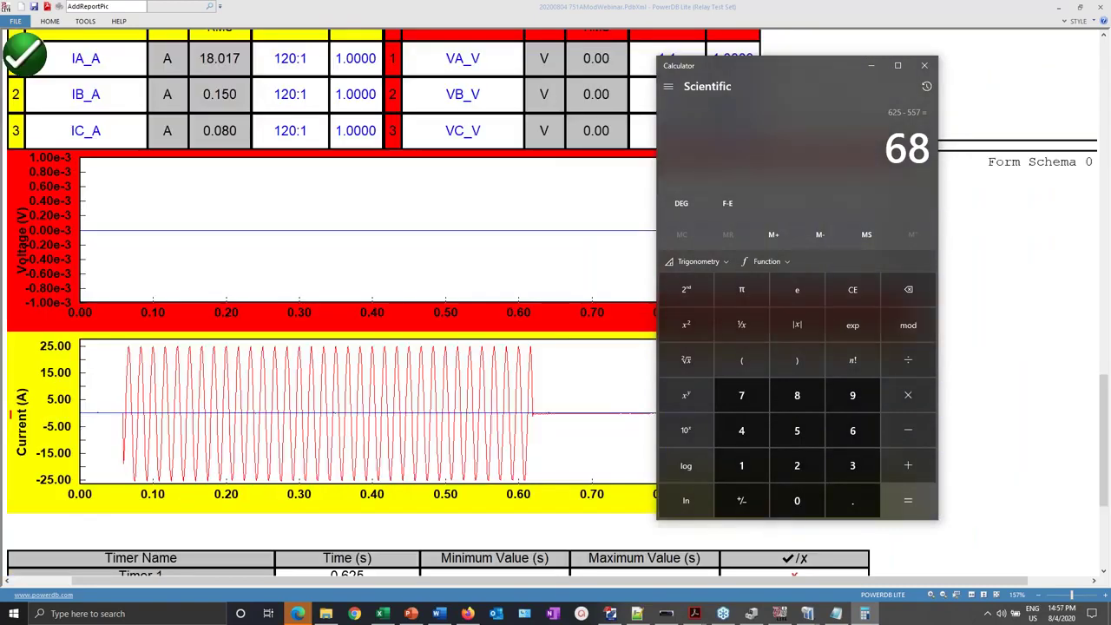
- Close the report and reopen the COMTRADE test
click(25, 54)
click(25, 54)
click(61, 54)
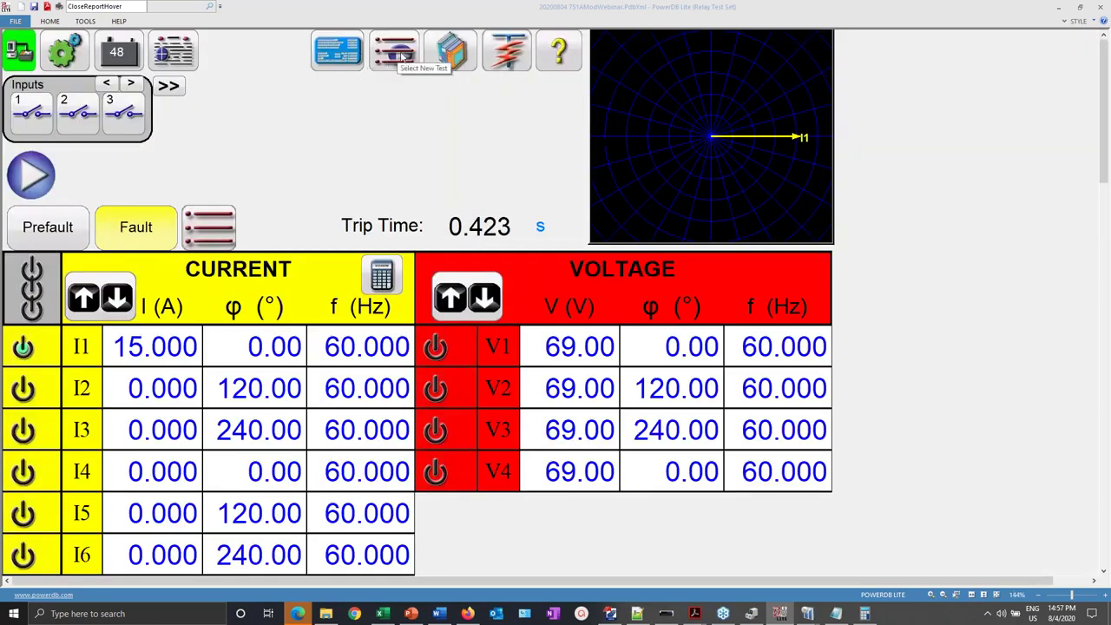
click(404, 56)
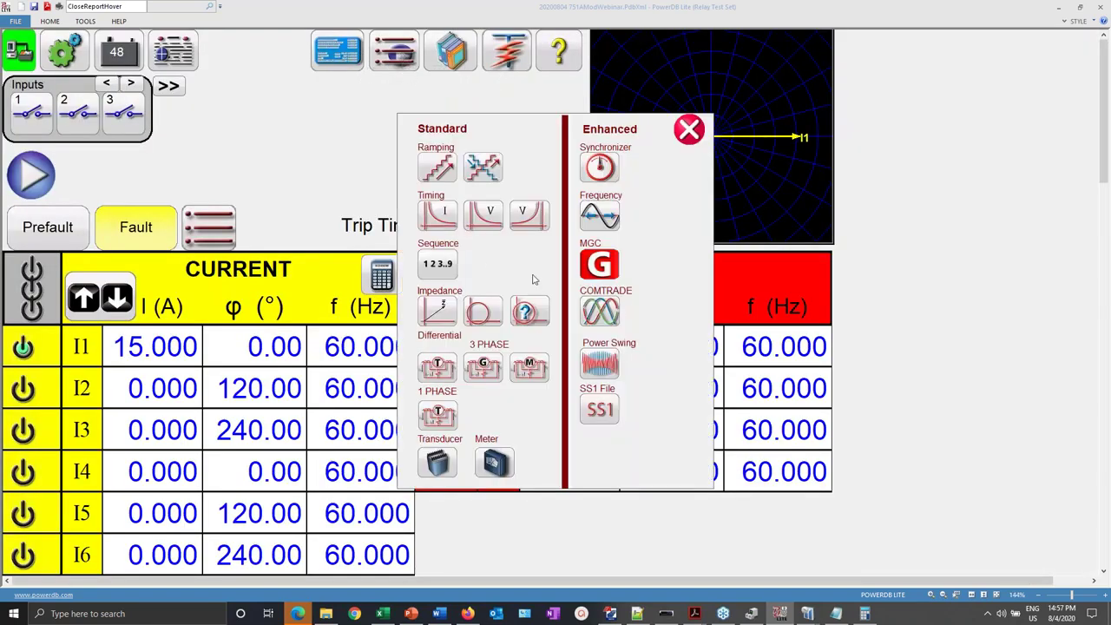
click(599, 309)
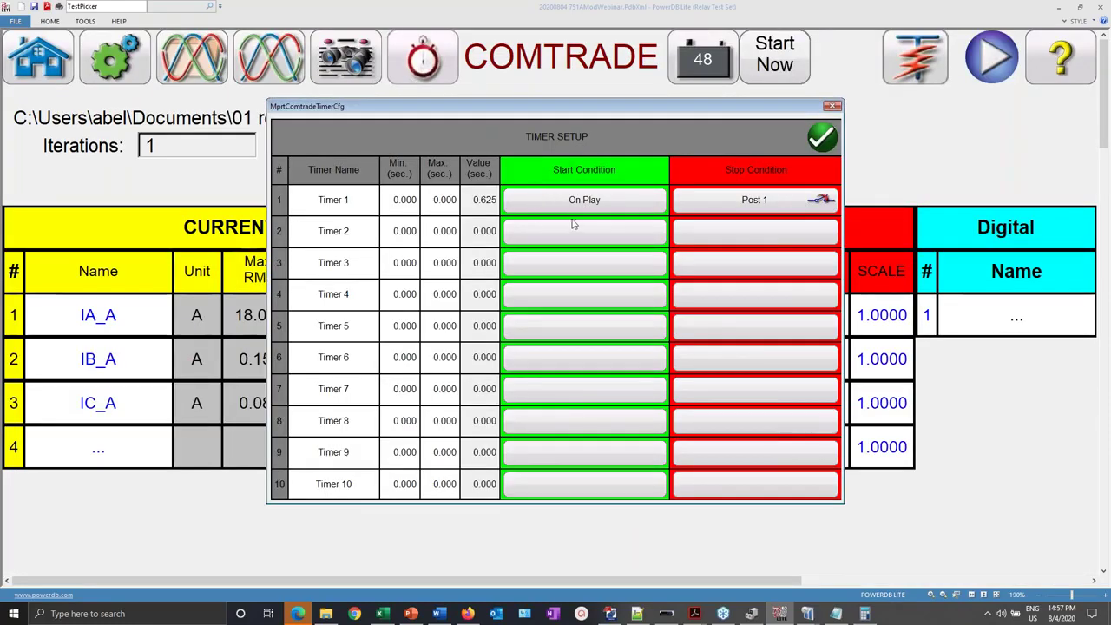
- Display the COMTRADE waveforms and check the prefault length in the relay's Event Report settings in AcSELerator QuickSet
click(825, 139)
click(265, 70)
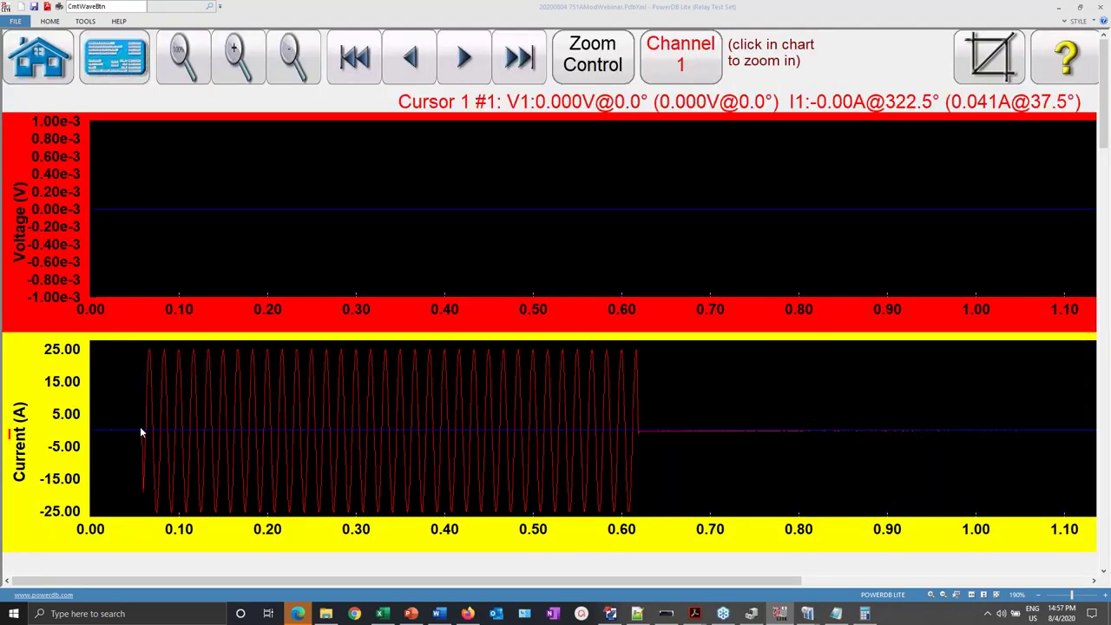
click(611, 614)
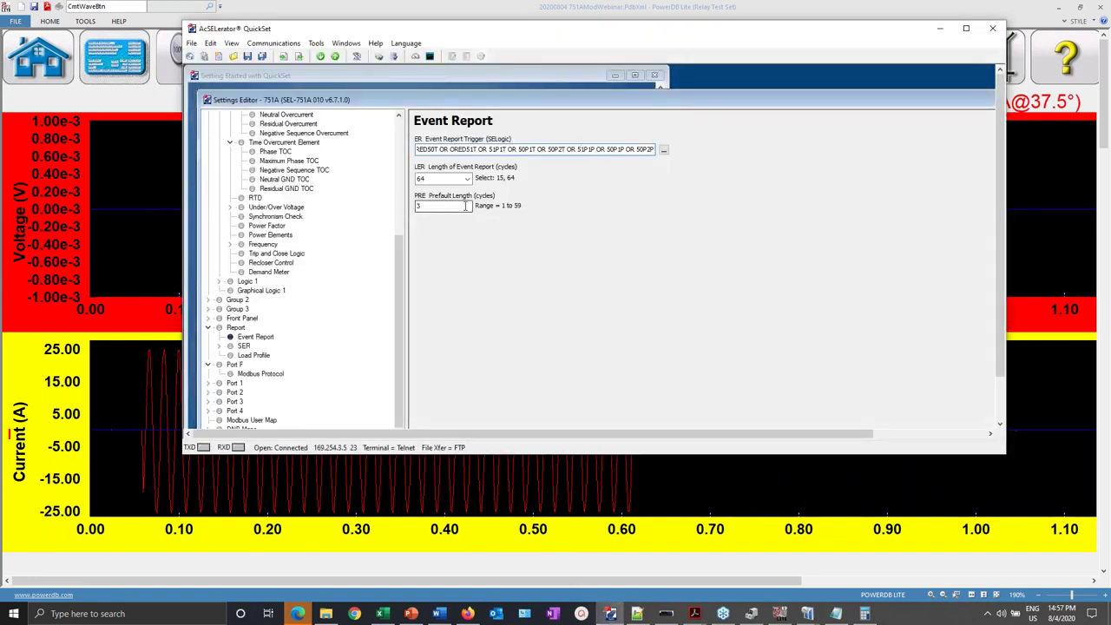
click(940, 30)
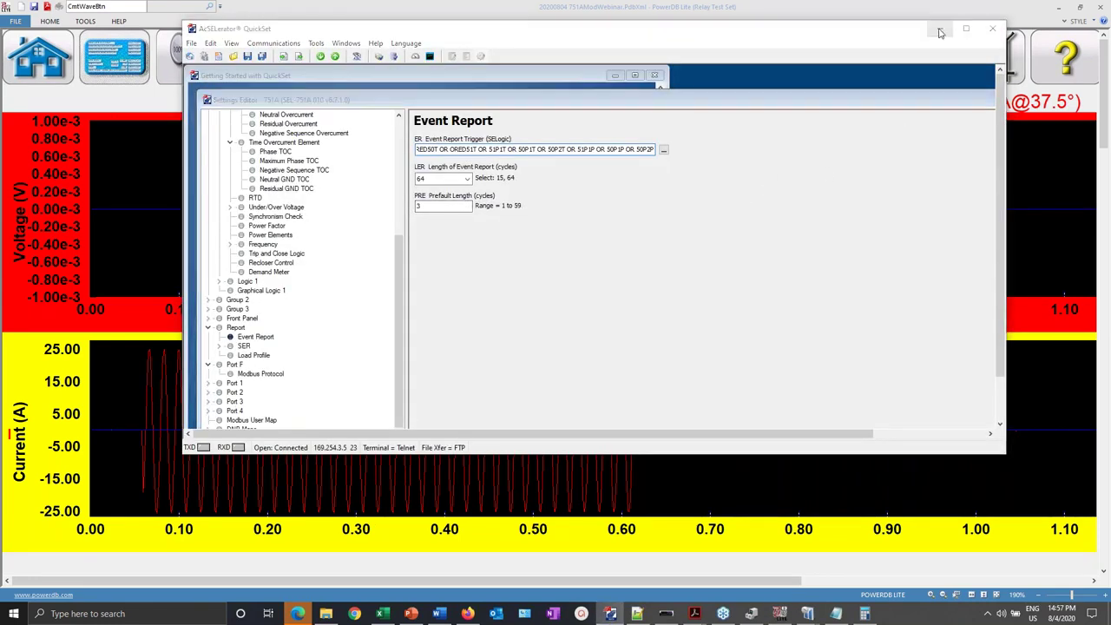
- Place cursor #1 at the very start of the current waveform recording
click(594, 57)
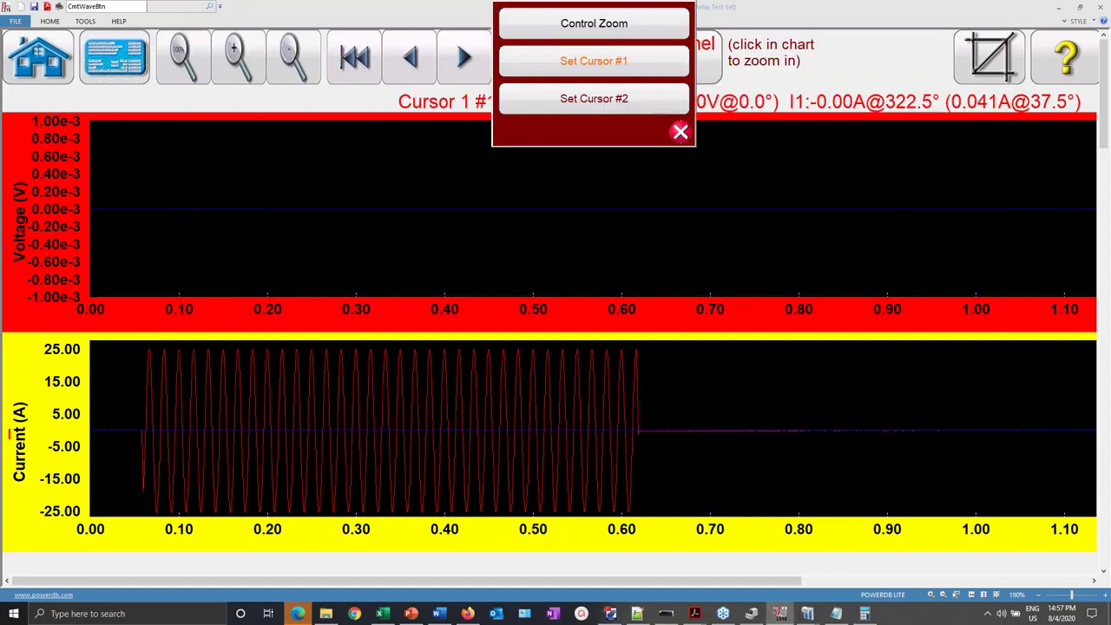
click(594, 61)
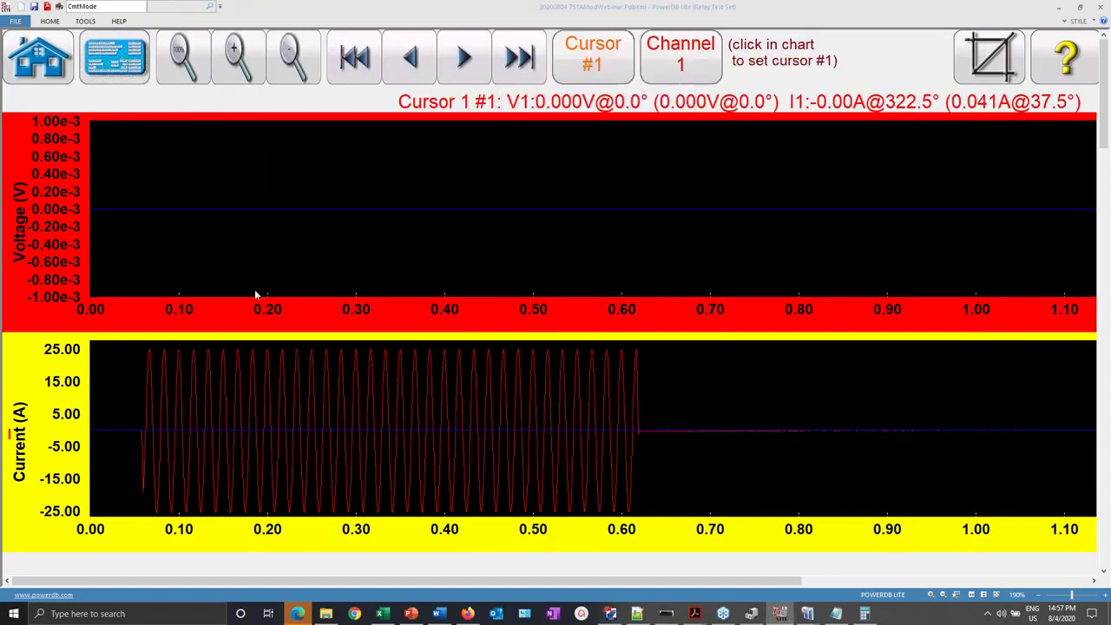
click(93, 435)
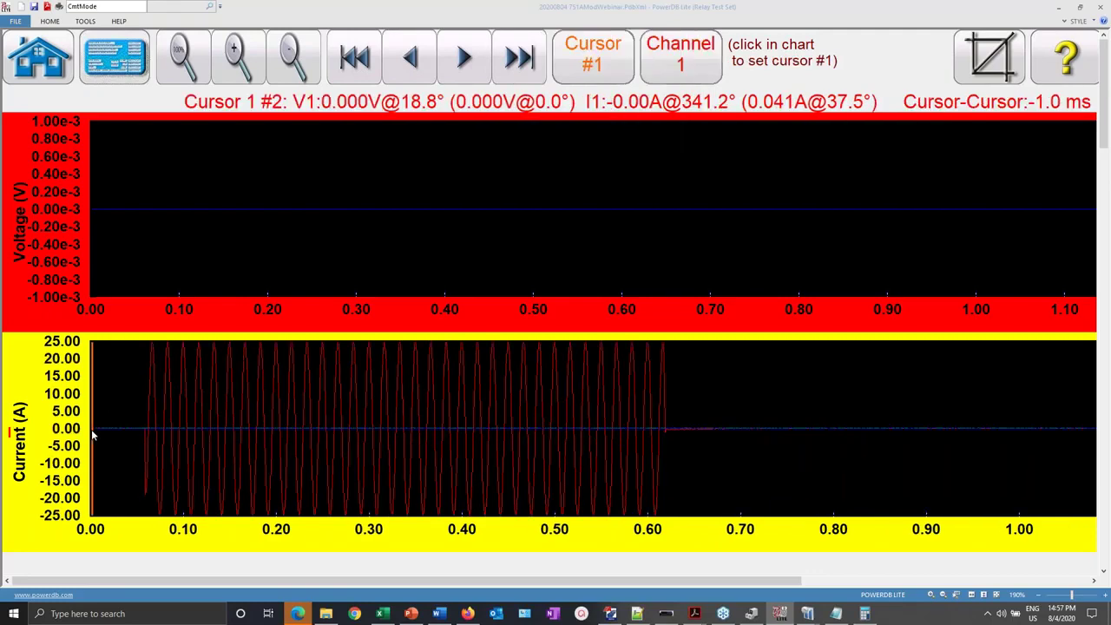
- Place cursor #2 at the fault inception on the current waveform, and move it back to about 23 ms after cursor #1
click(594, 57)
click(611, 96)
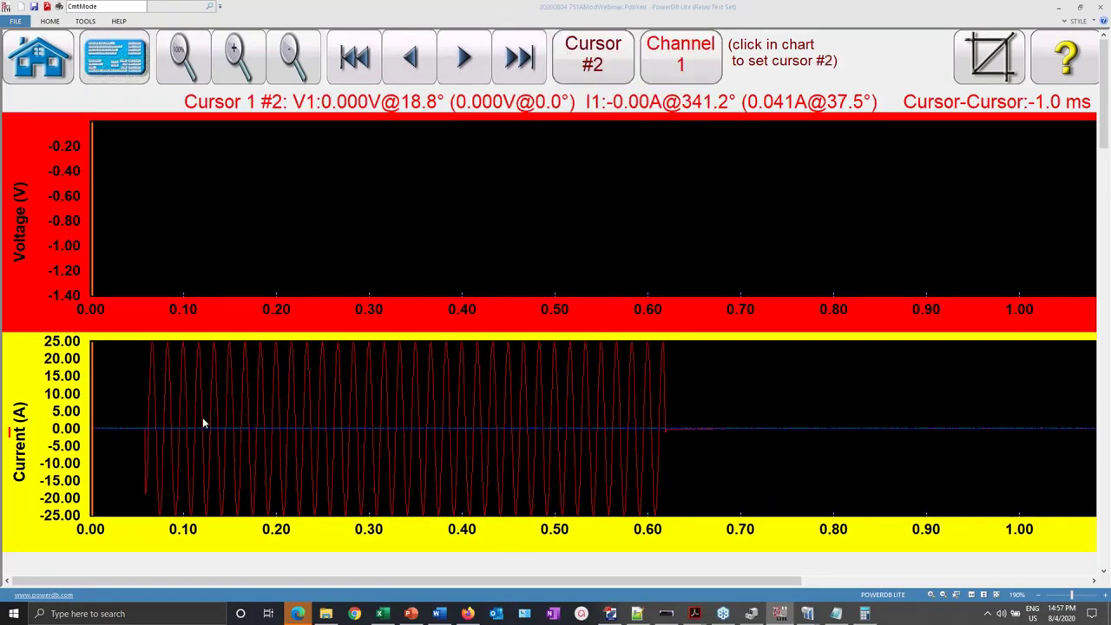
click(145, 435)
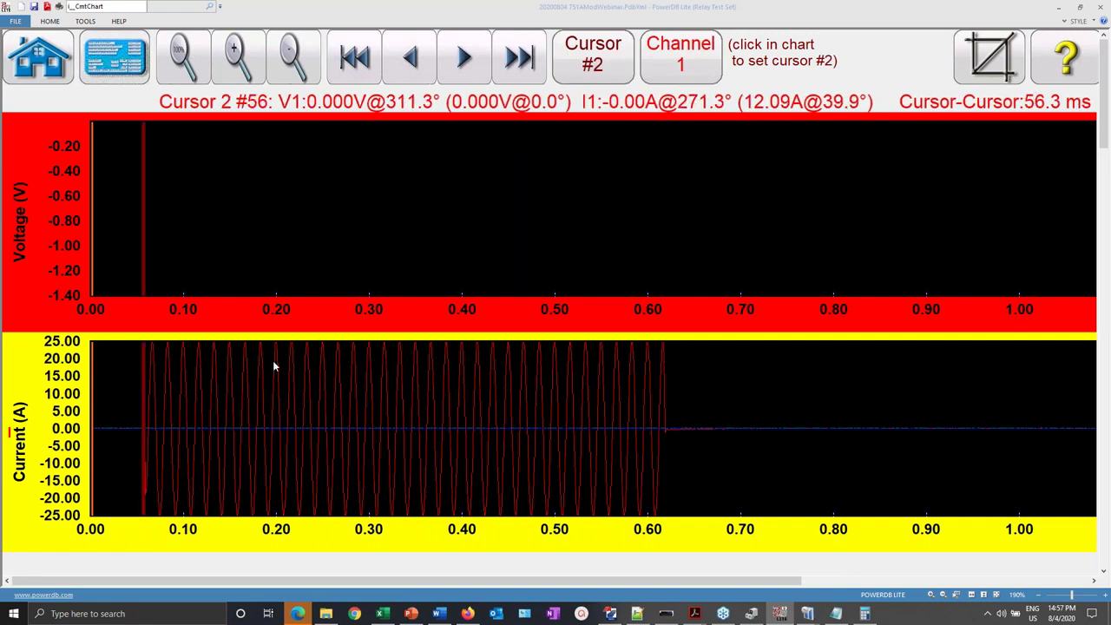
click(113, 359)
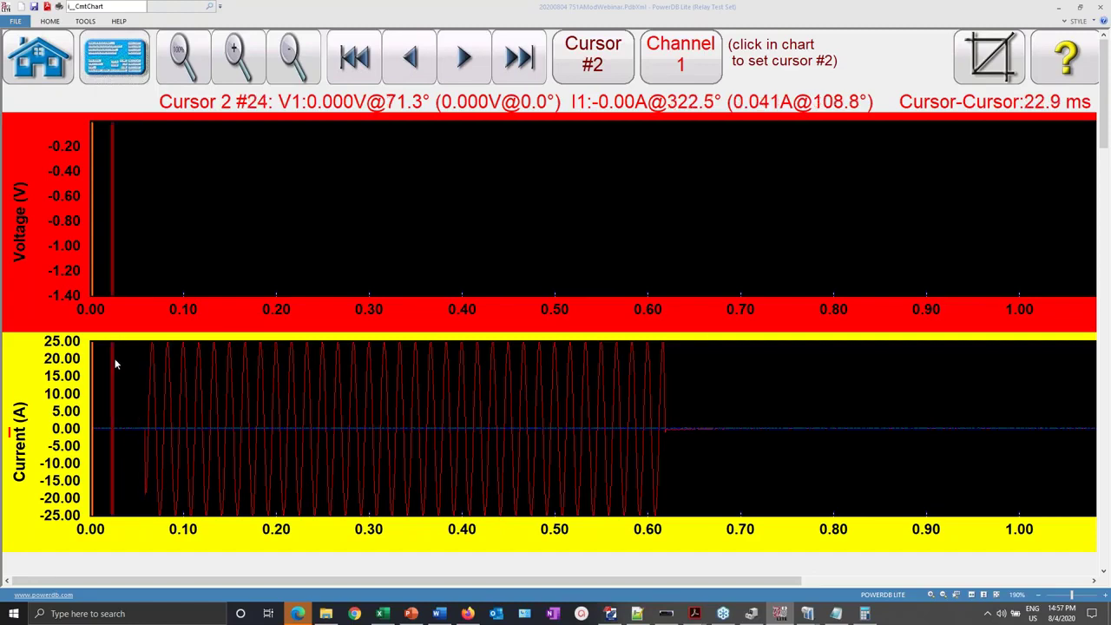
- Move cursor #2 to the fault inception, about 55 ms after cursor #1, and bring up the calculator with the trip time difference
click(144, 431)
click(144, 432)
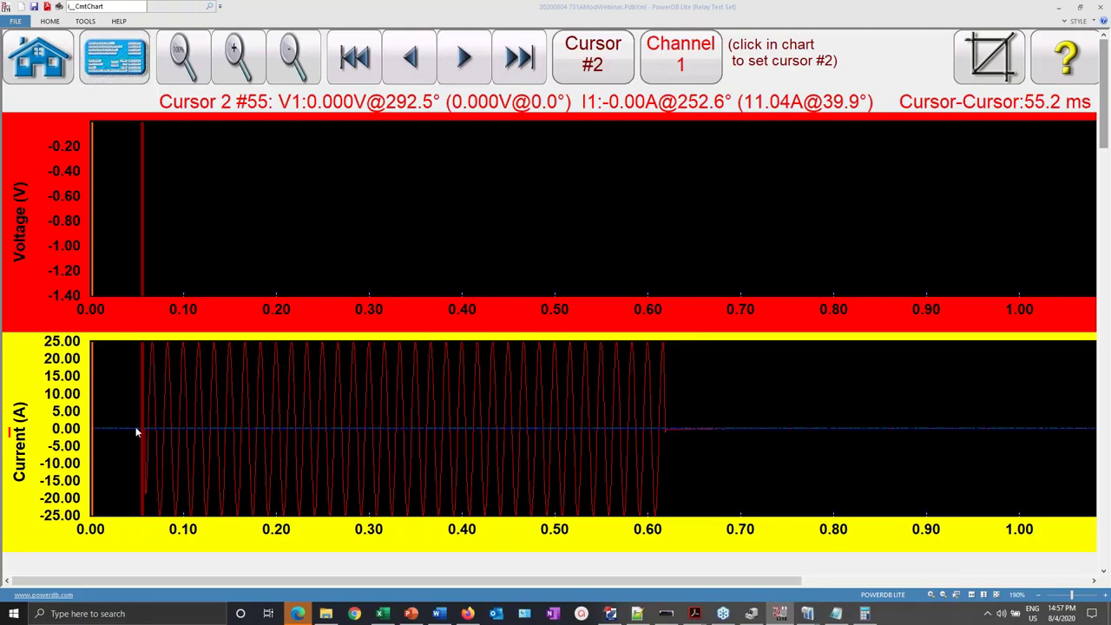
click(865, 614)
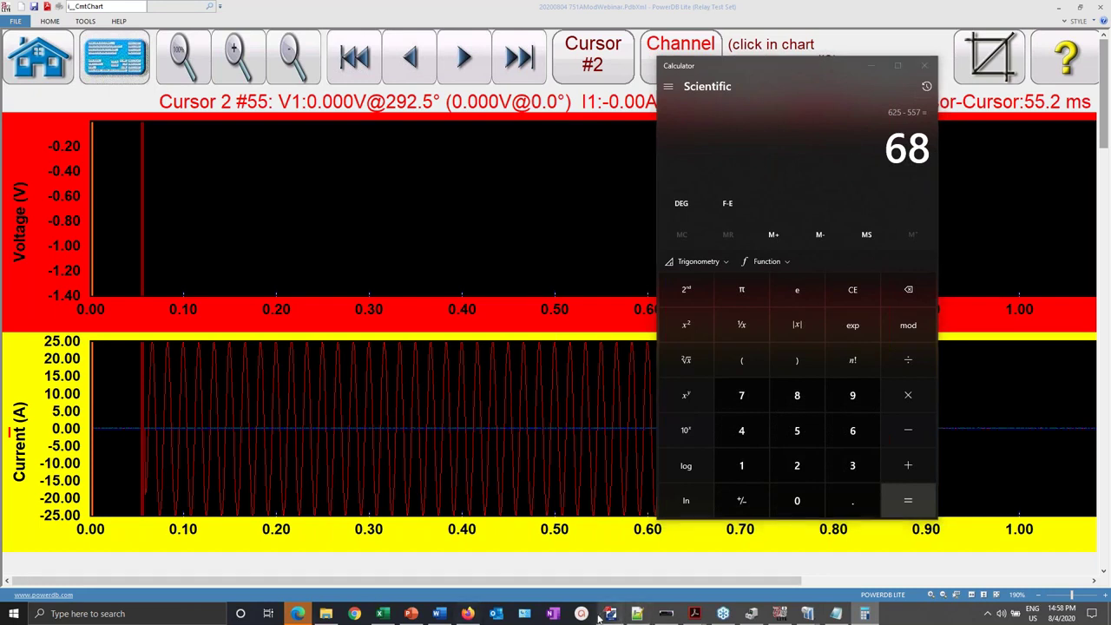
- Switch to AcSELerator QuickSet, keep the Settings Editor as a floating window, and enlarge the program to full screen
click(611, 614)
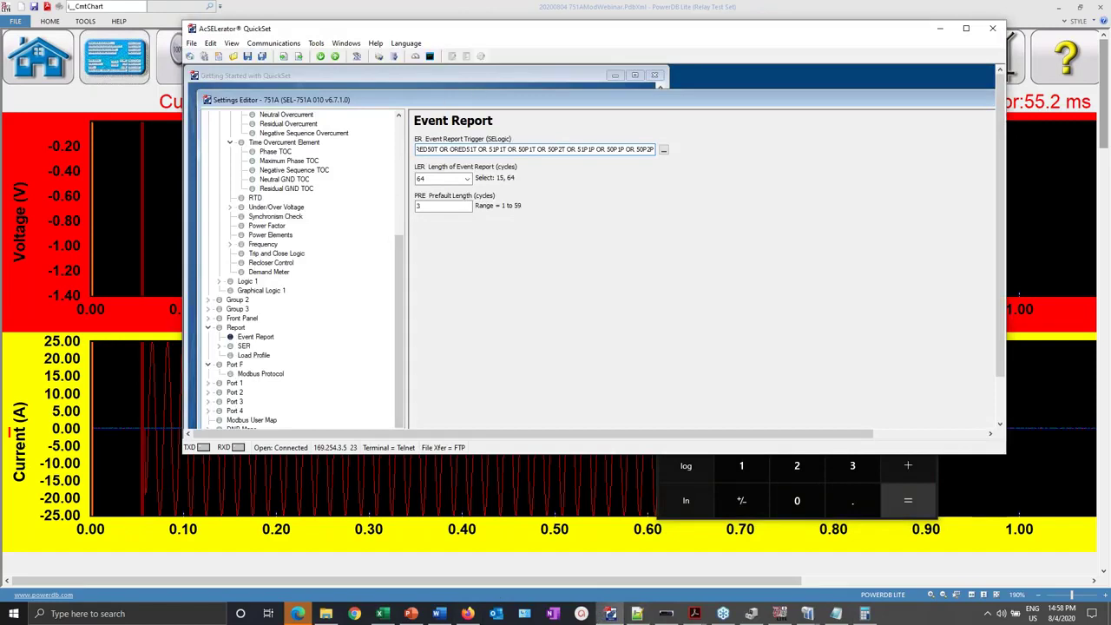
double_click(738, 101)
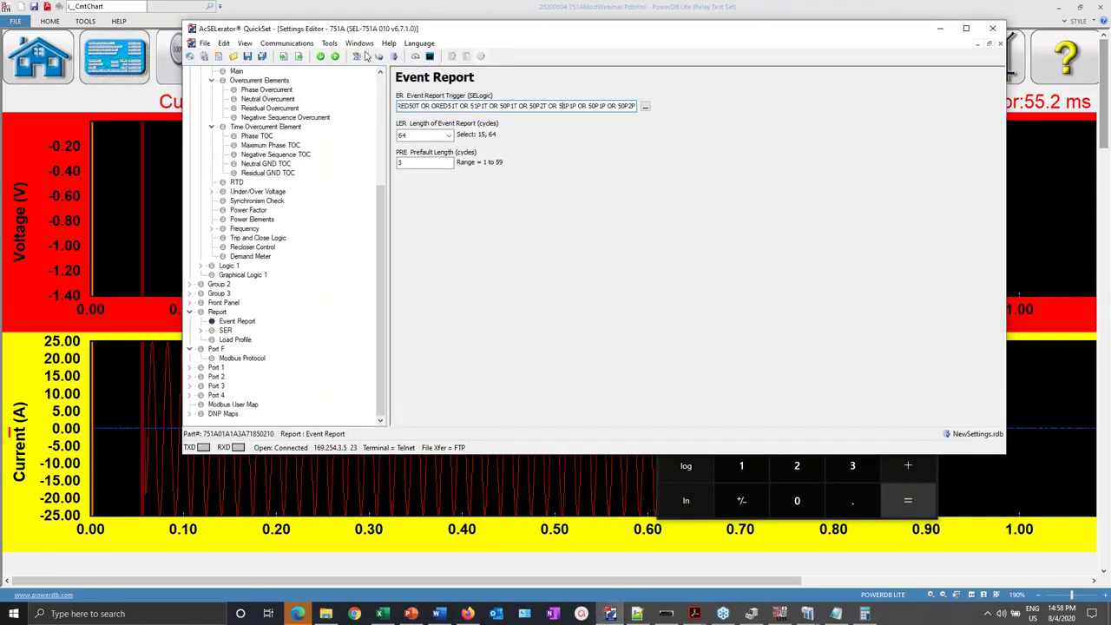
click(335, 45)
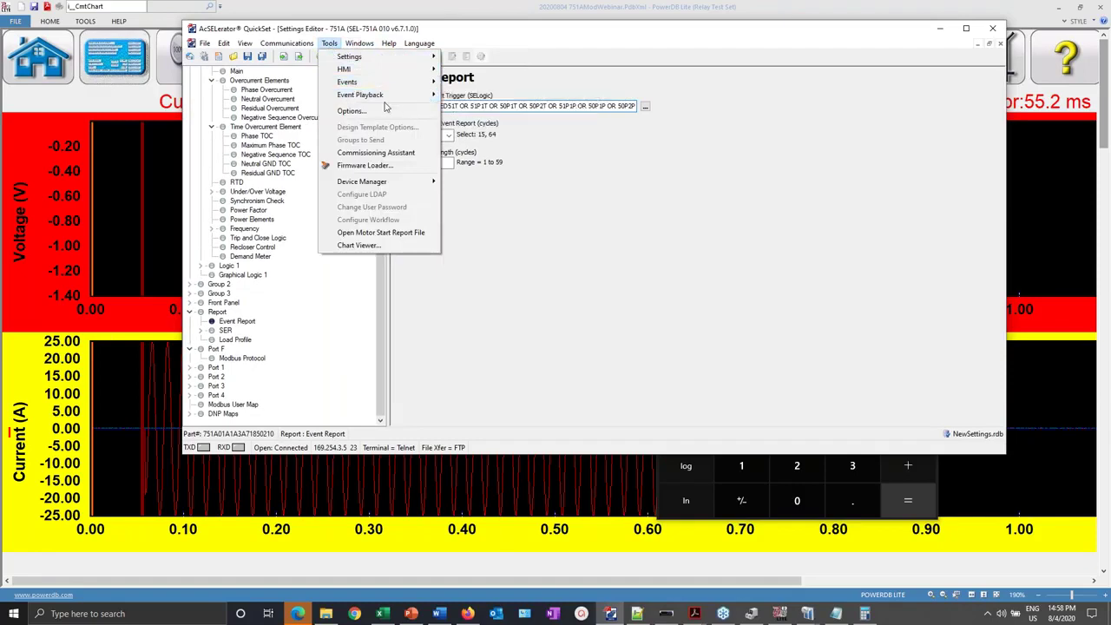
click(979, 50)
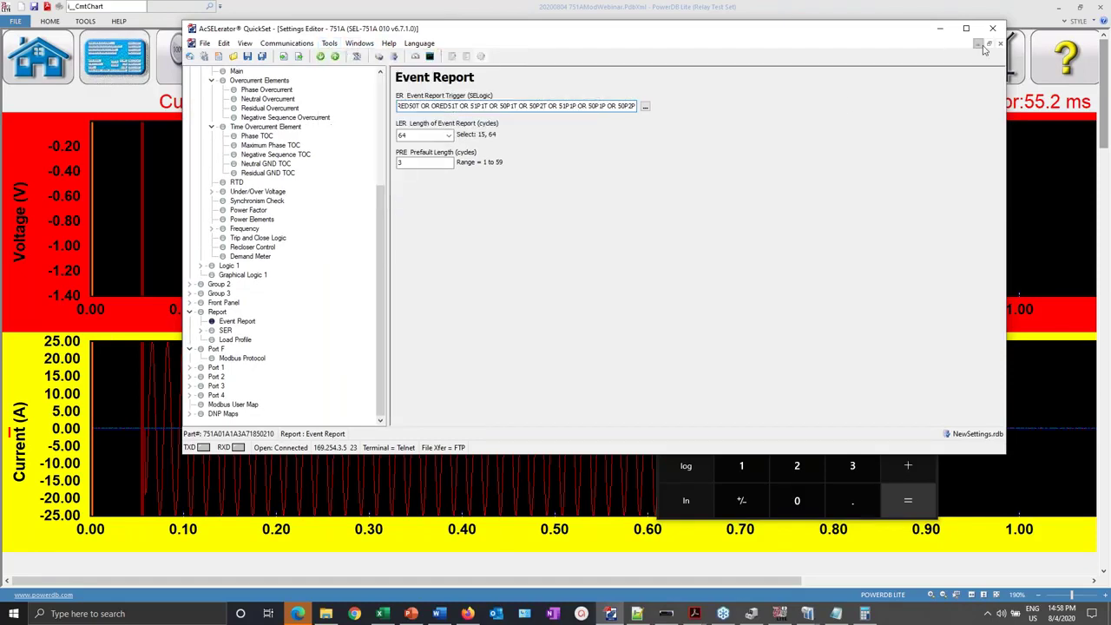
click(990, 44)
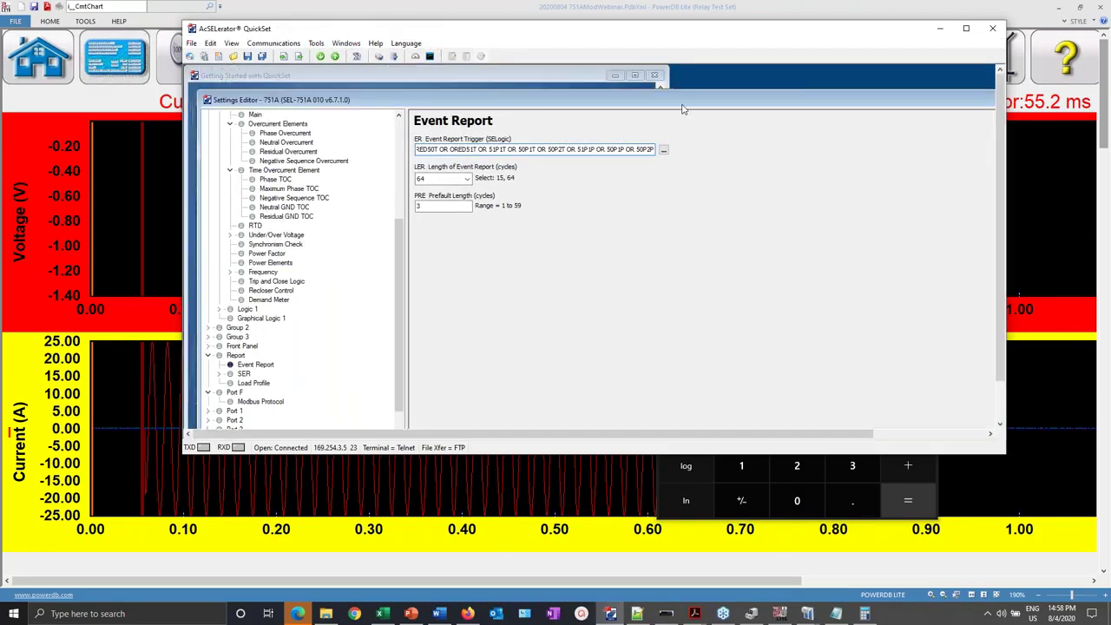
drag(683, 109, 584, 83)
click(966, 28)
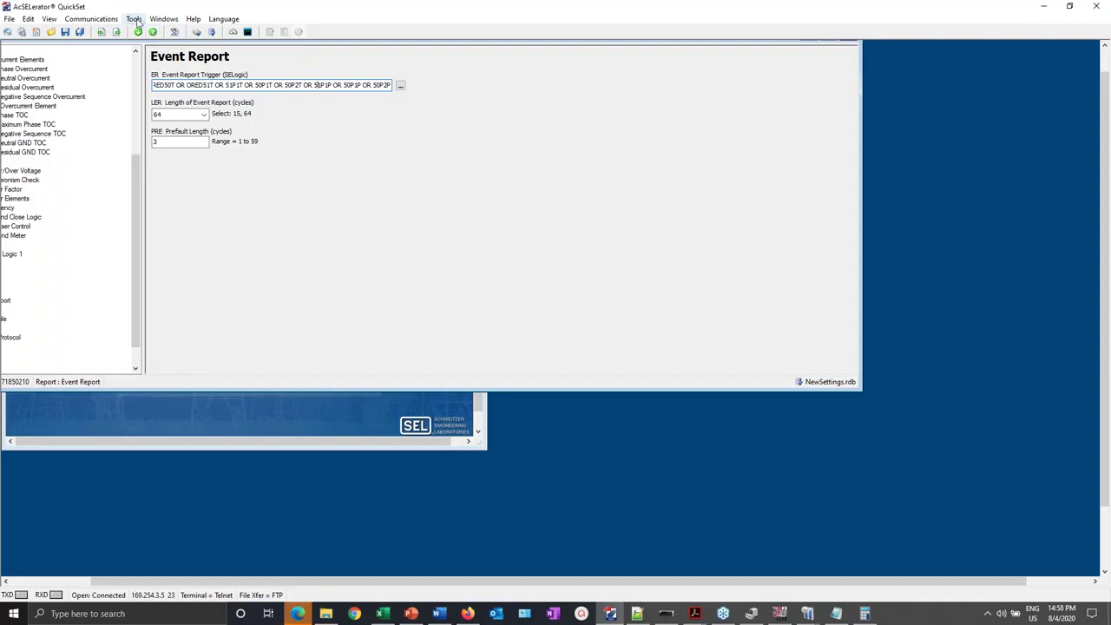
- Bring the Event History window forward and refresh the relay's list of events
click(134, 18)
mouse_move(157, 63)
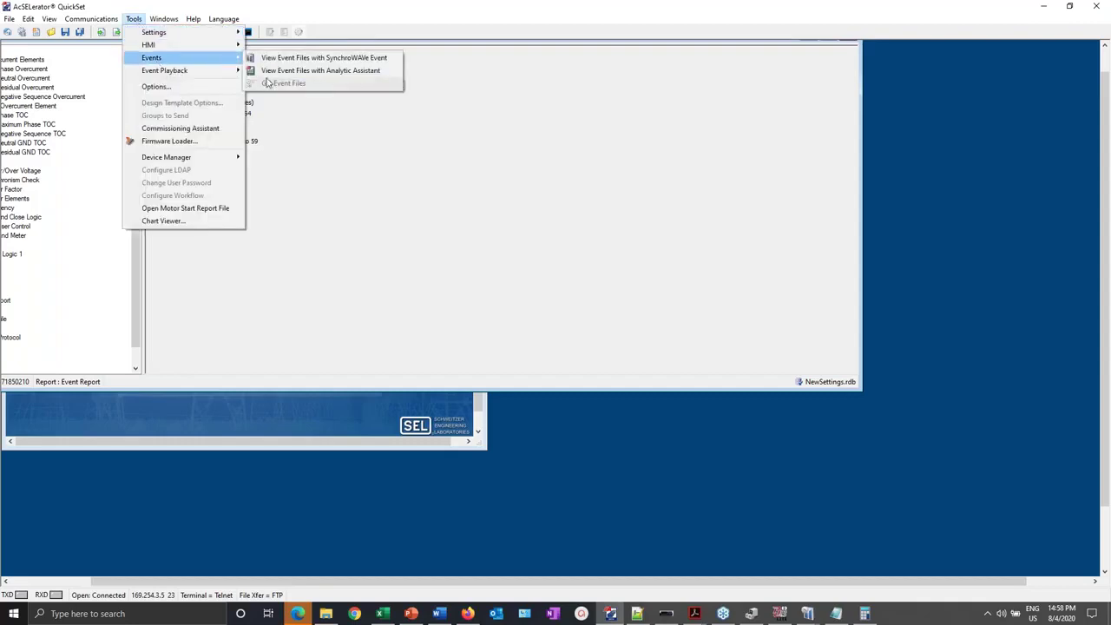
mouse_move(154, 23)
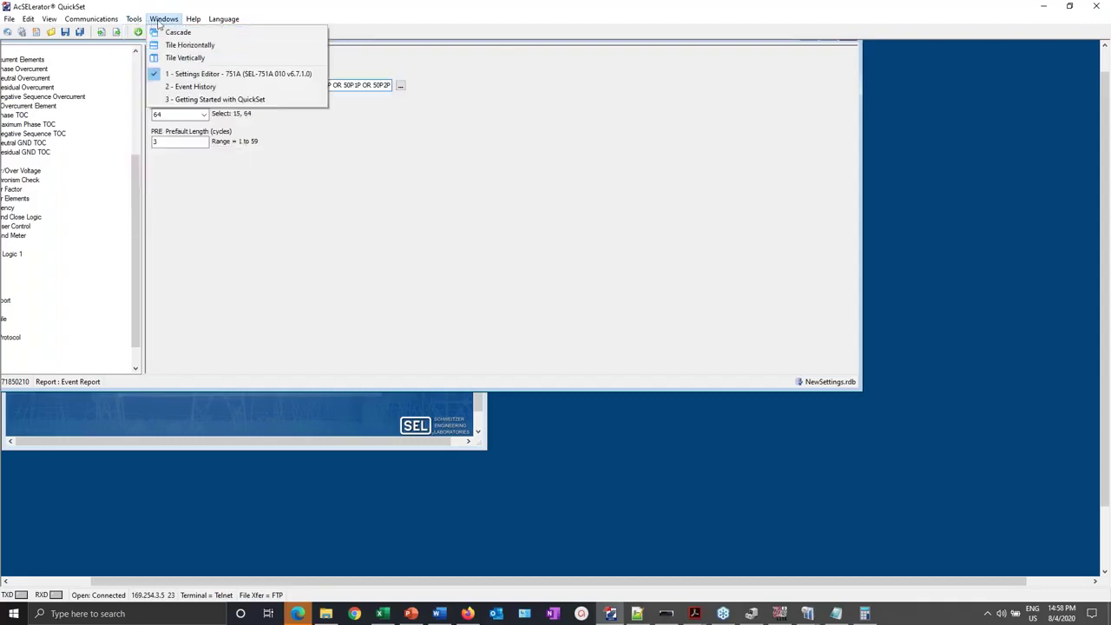
click(191, 87)
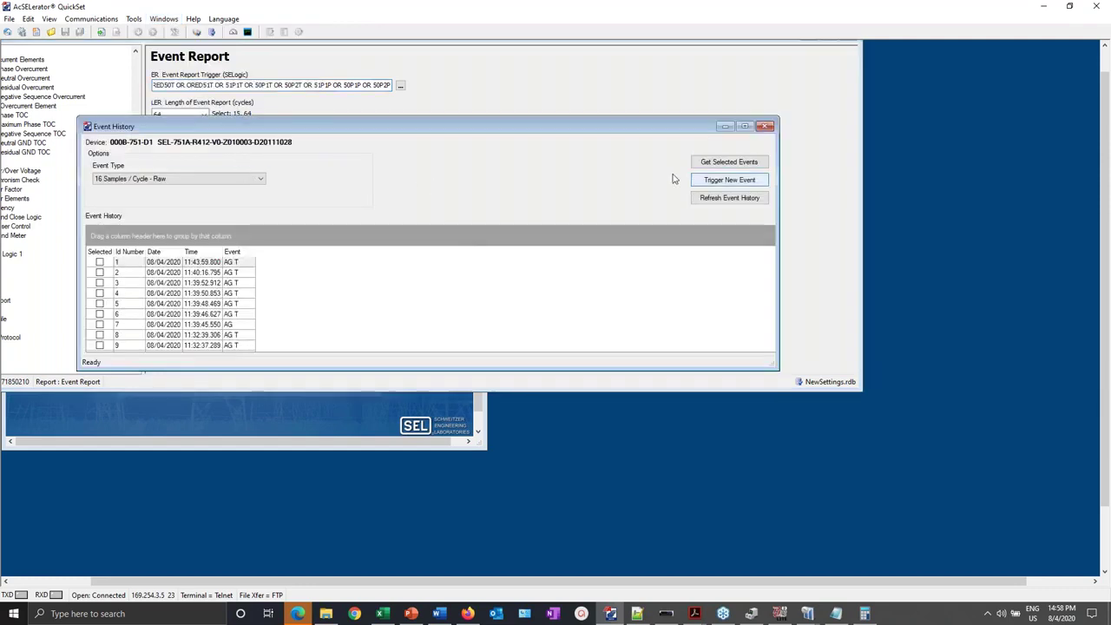
click(712, 199)
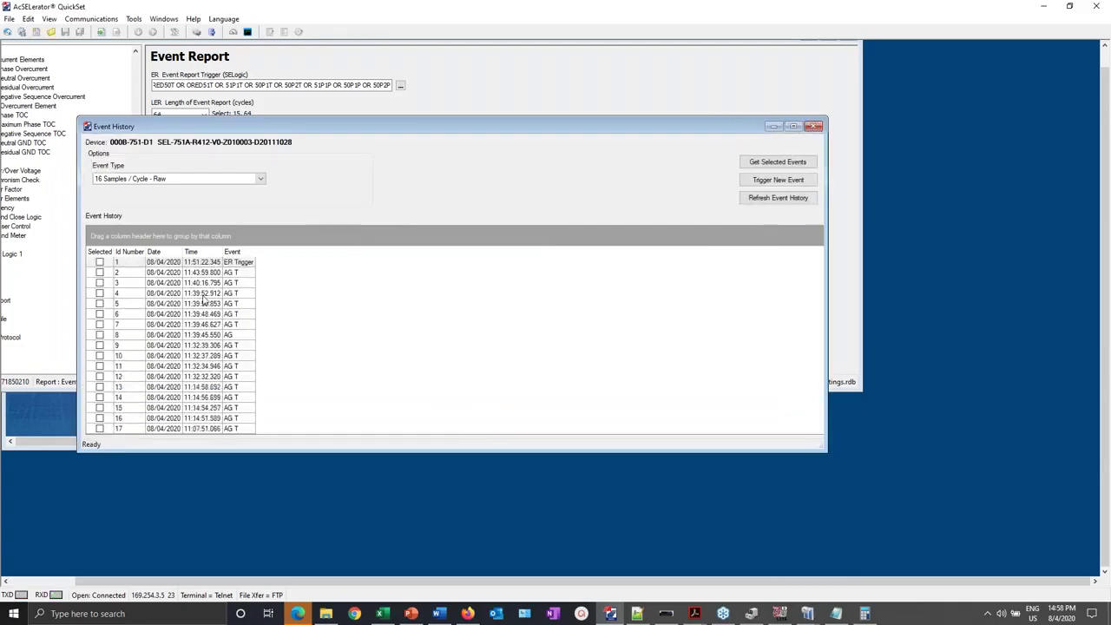
- Retrieve event 1, the ER Trigger recorded at 11:51:22.345, from the relay and save its event file
click(195, 264)
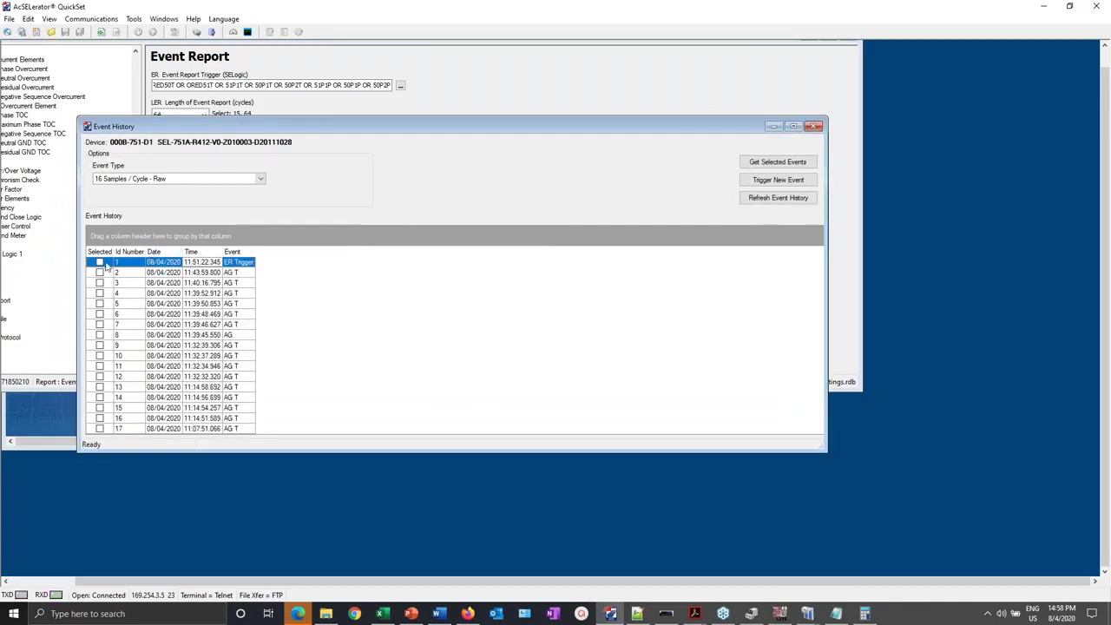
click(100, 263)
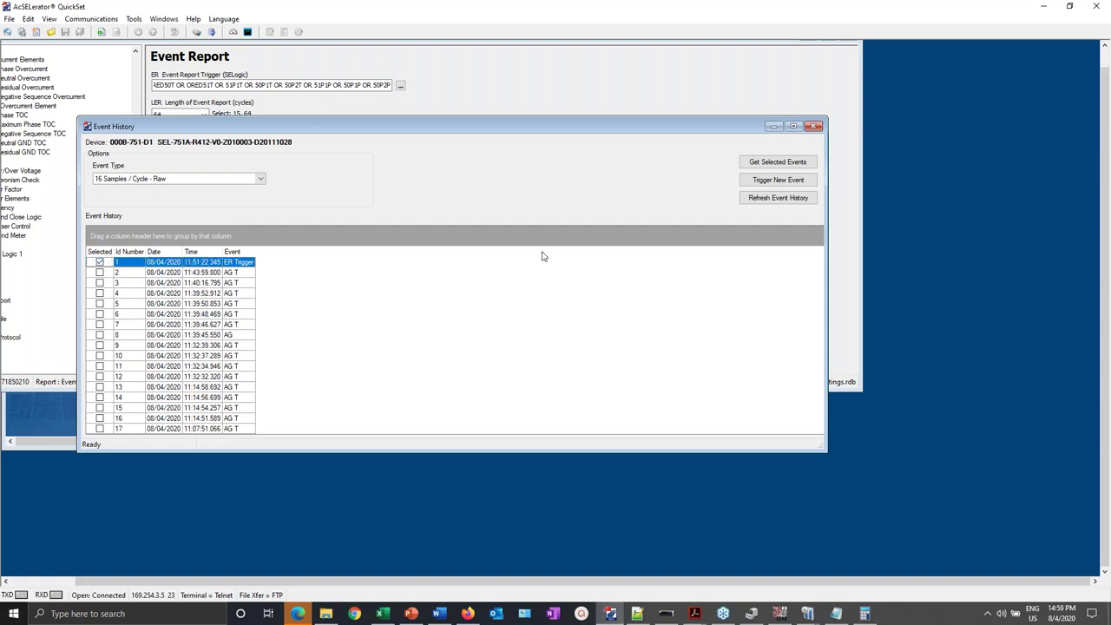
click(782, 165)
click(549, 432)
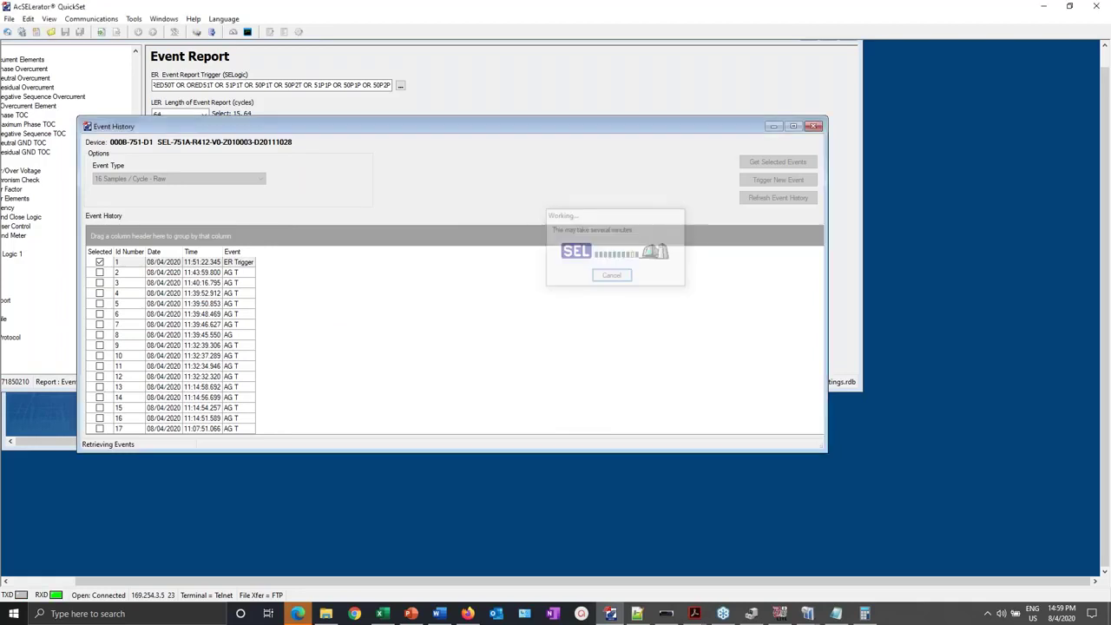
- Open 08_04_202011_51_22_345000B-751-D1 - ER Trigger 1.CEV from the Webinar folder in SynchroWAVe Event
click(325, 614)
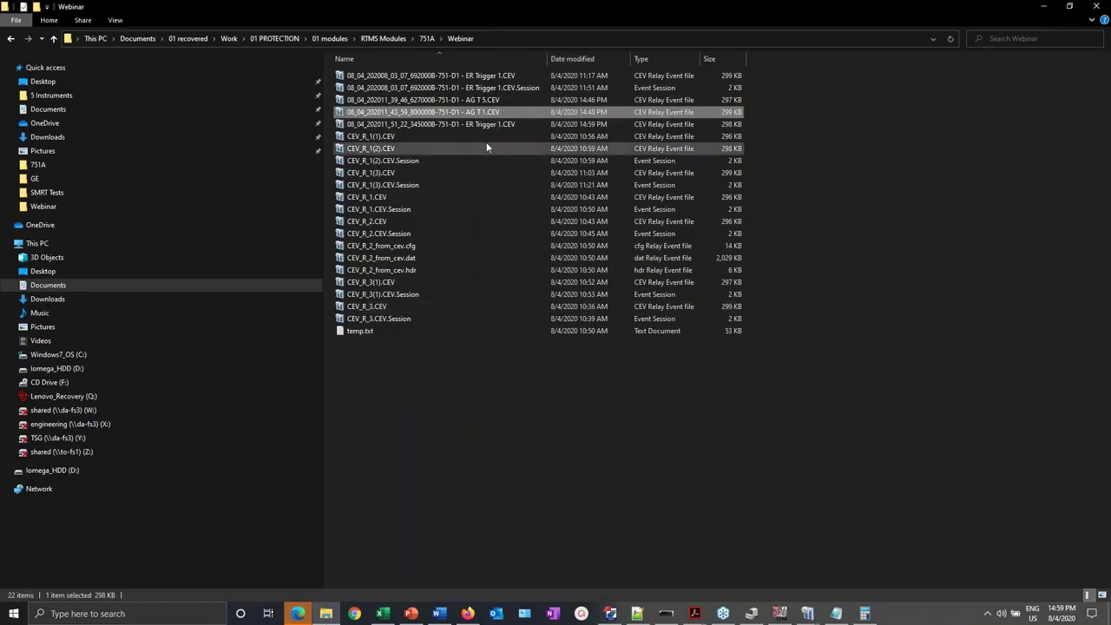
click(493, 128)
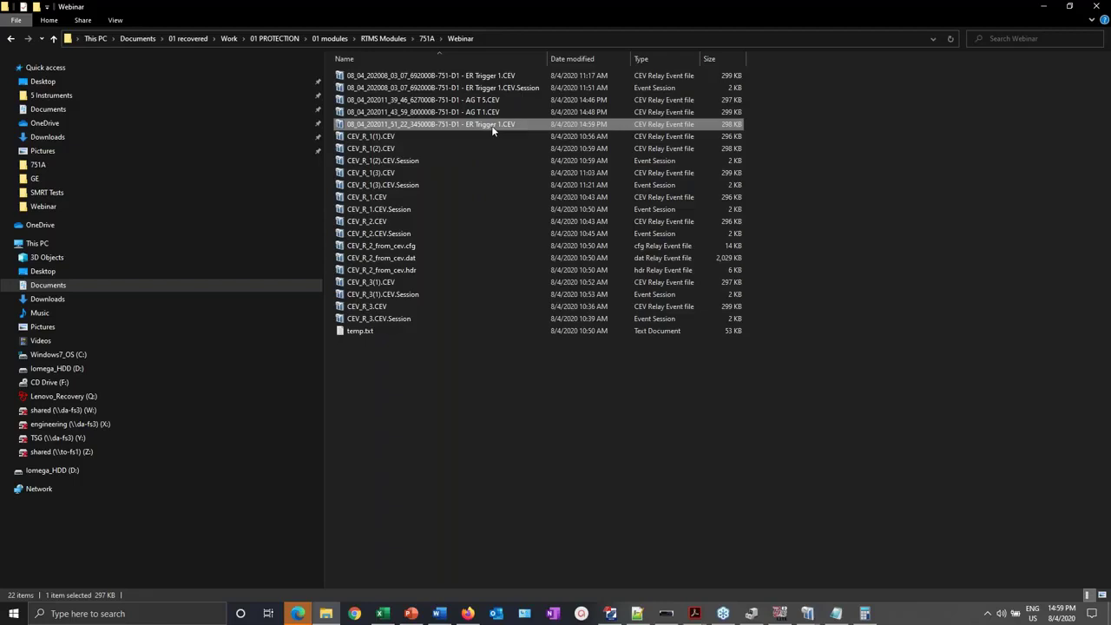
double_click(492, 127)
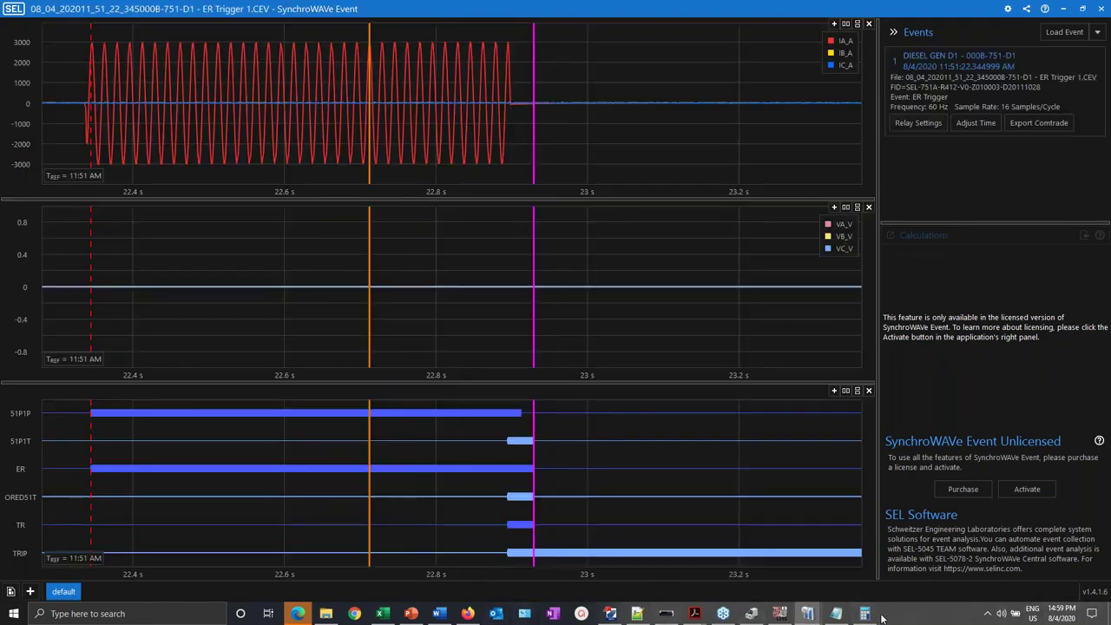
- Close the 11:39:46 event, display the 11:43:59 AG T 1 event, and move its Relay Settings window off the waveforms
mouse_move(808, 614)
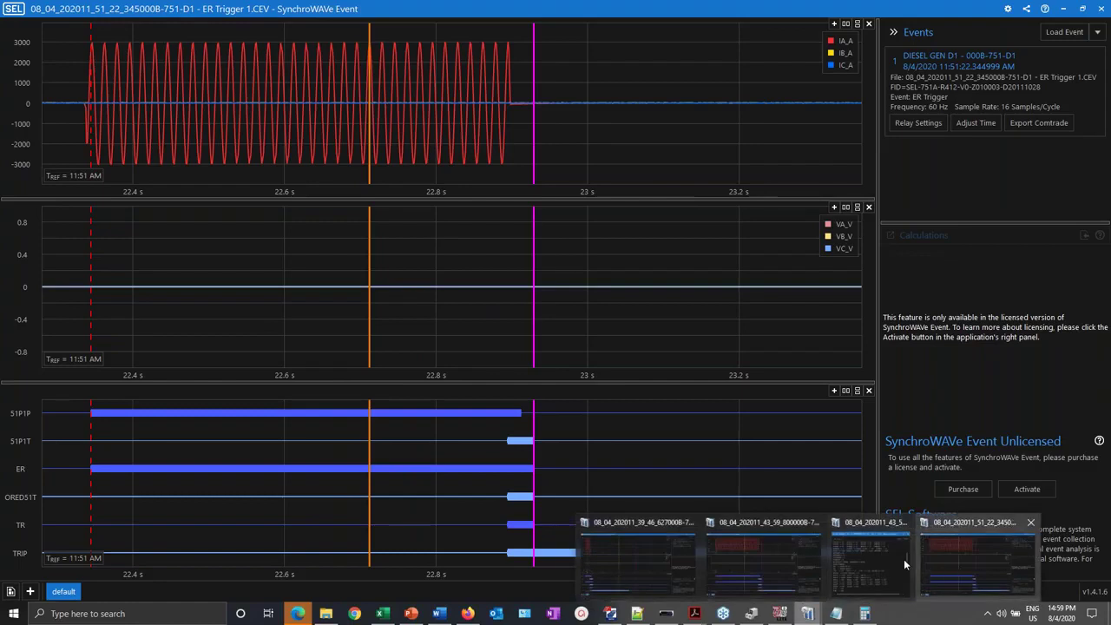
click(693, 524)
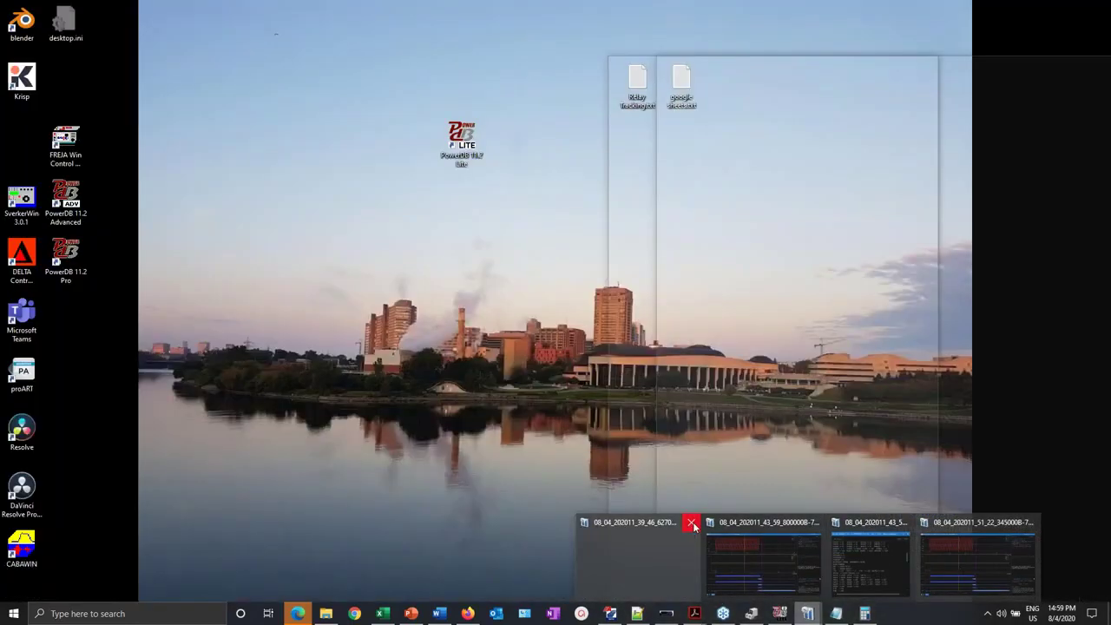
click(720, 560)
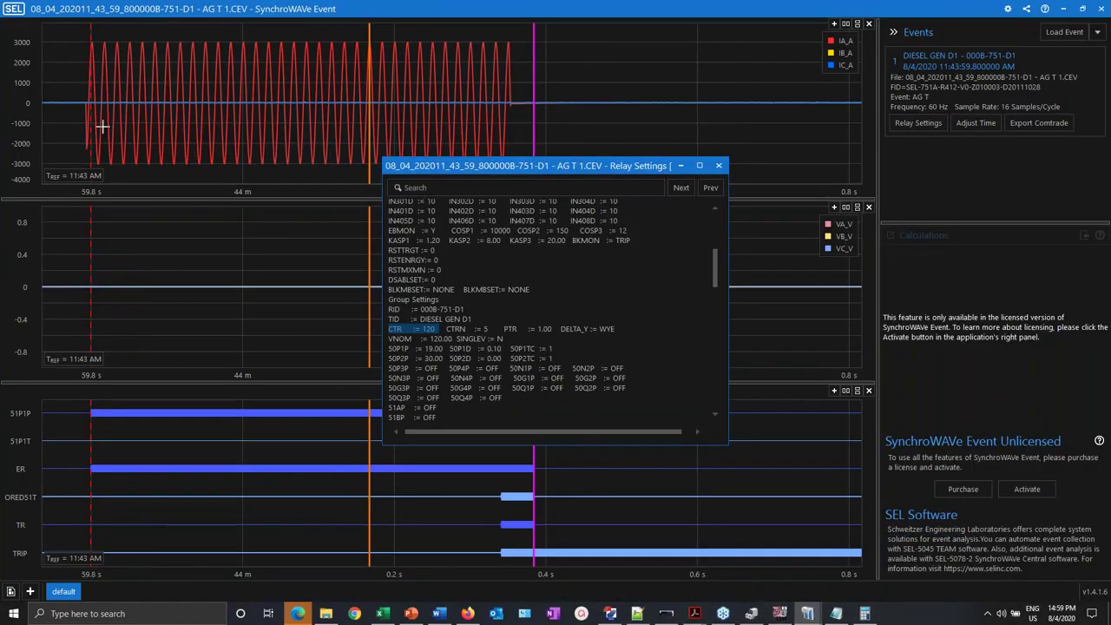
drag(556, 171, 902, 101)
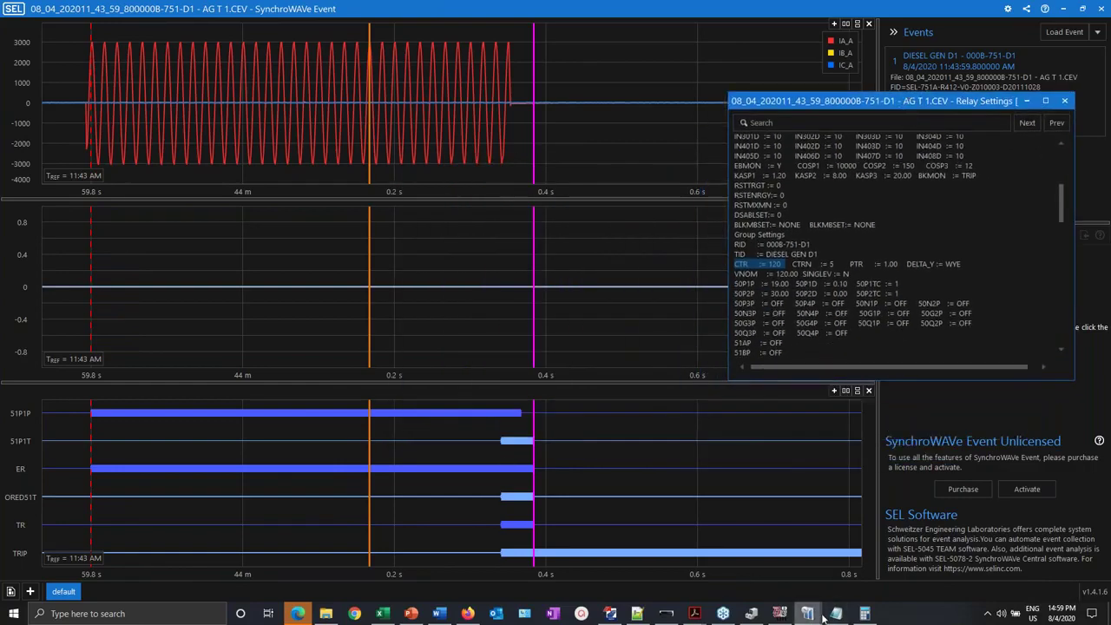
- Bring the ER Trigger 1 event forward and shift its window aside to uncover the AG T 1 event
mouse_move(809, 614)
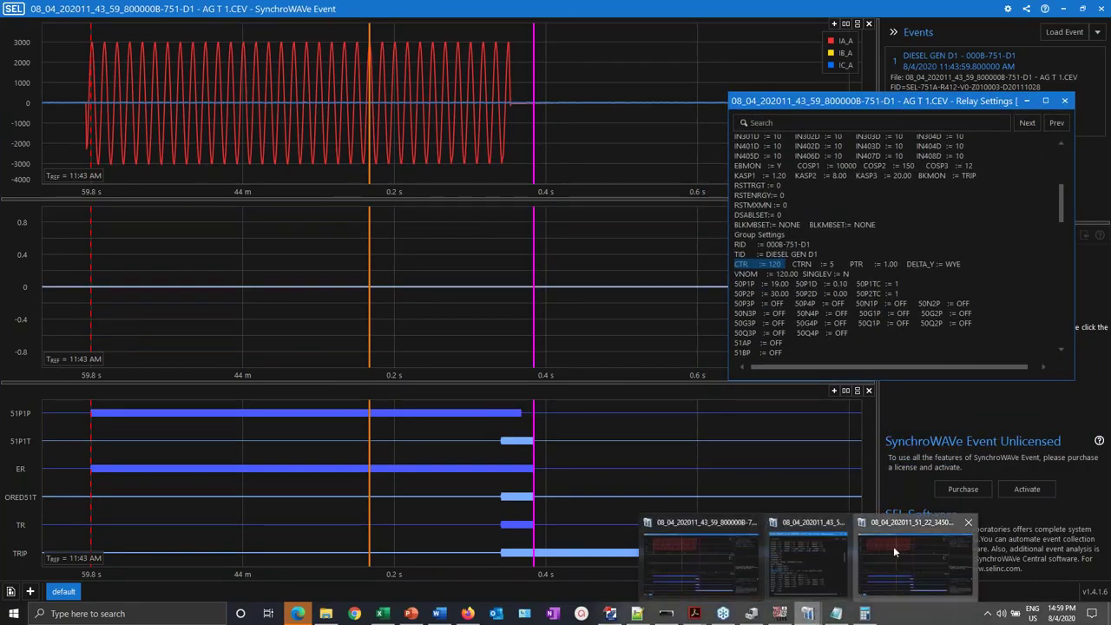
click(893, 546)
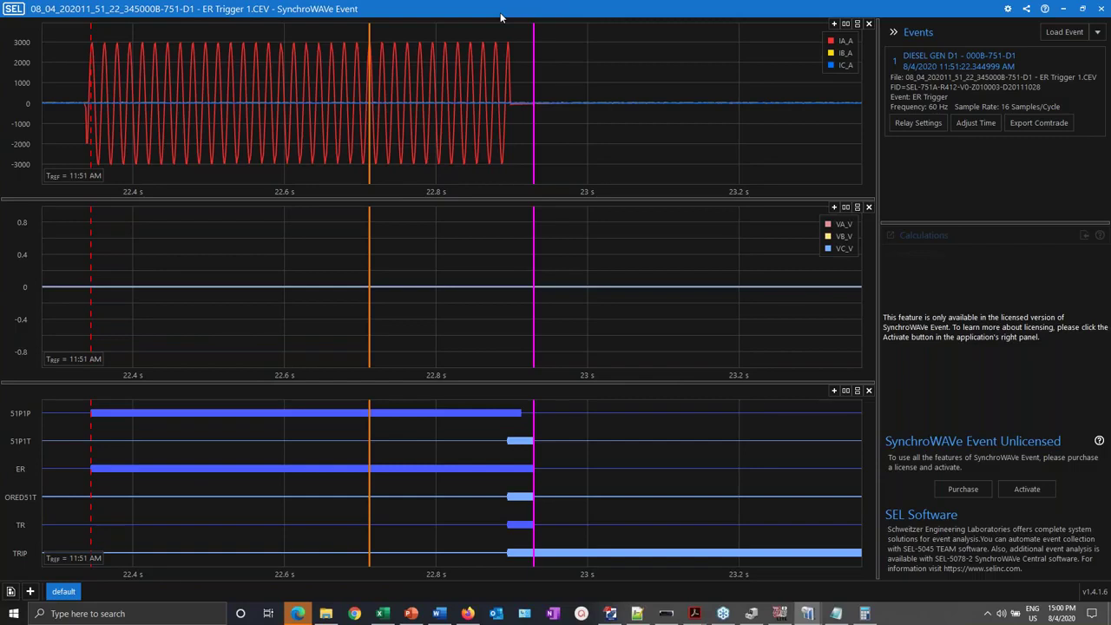
drag(508, 31, 933, 61)
drag(673, 52, 1058, 76)
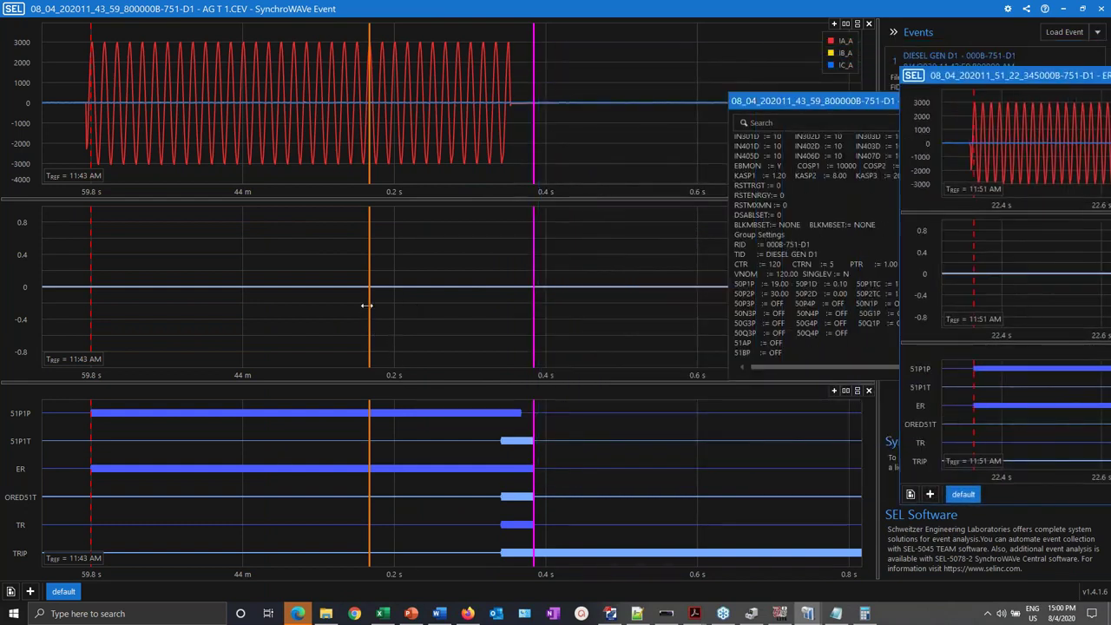
- Measure the AG T 1 event's time from the event trigger to the TRIP assertion with the two cursors
drag(366, 314, 500, 310)
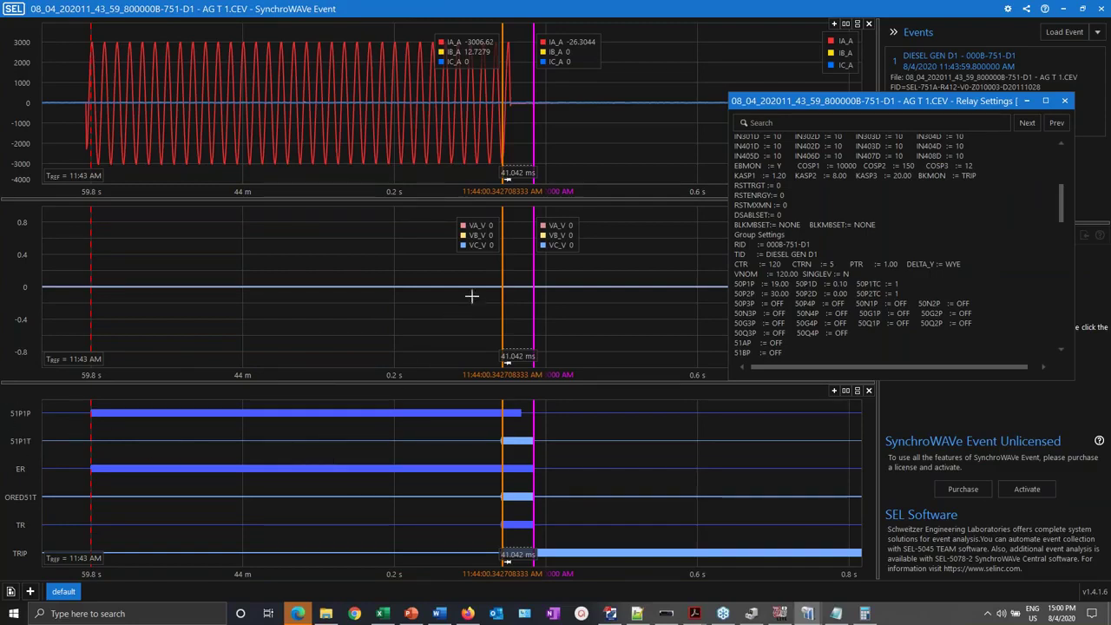
drag(501, 296, 91, 319)
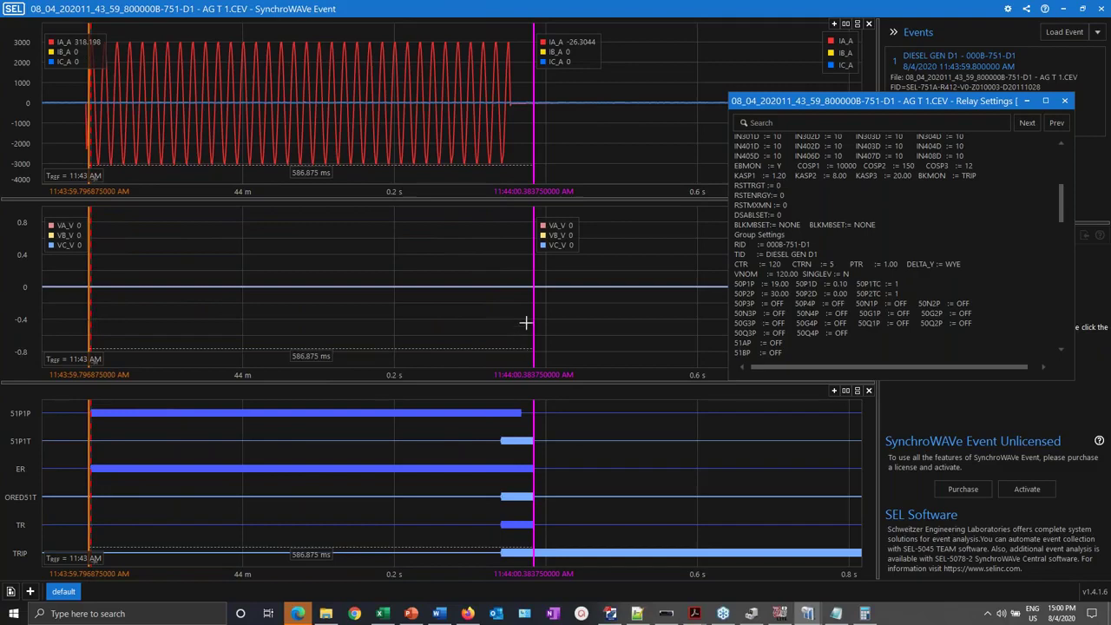
drag(531, 323, 497, 330)
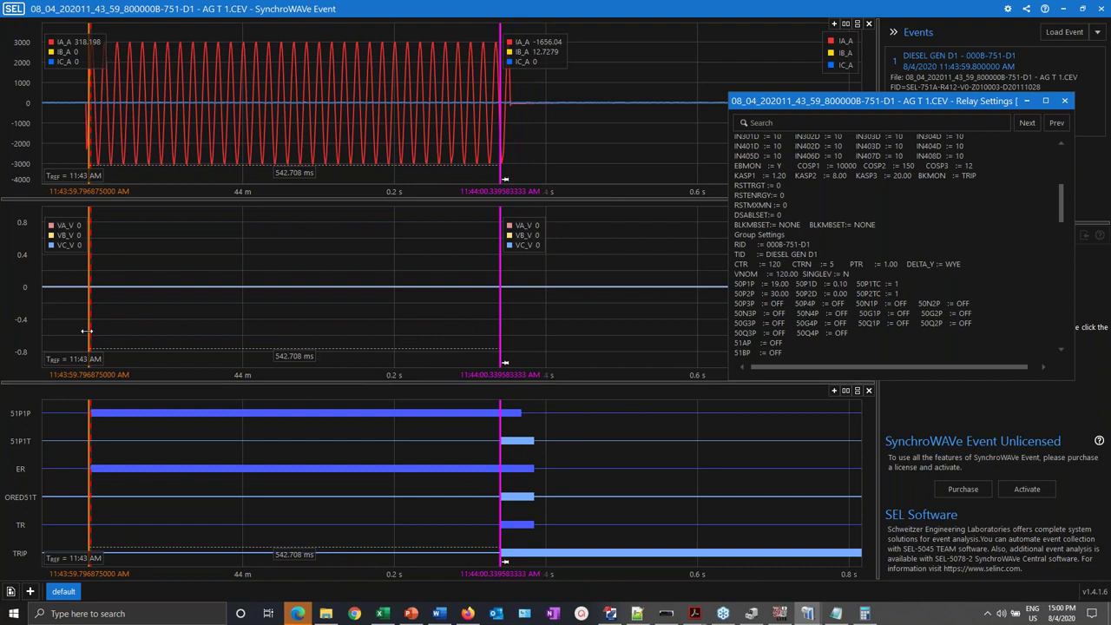
- Measure the time from the TRIP assertion to the end of the fault current in the AG T 1 event
drag(116, 332, 511, 393)
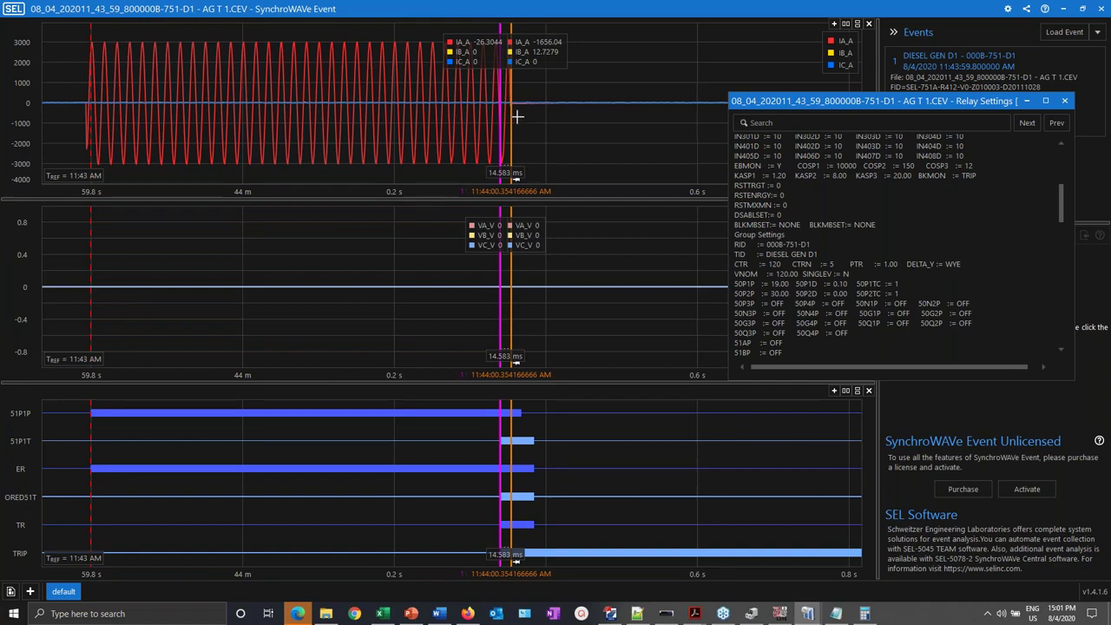
drag(510, 119, 510, 117)
drag(509, 117, 512, 115)
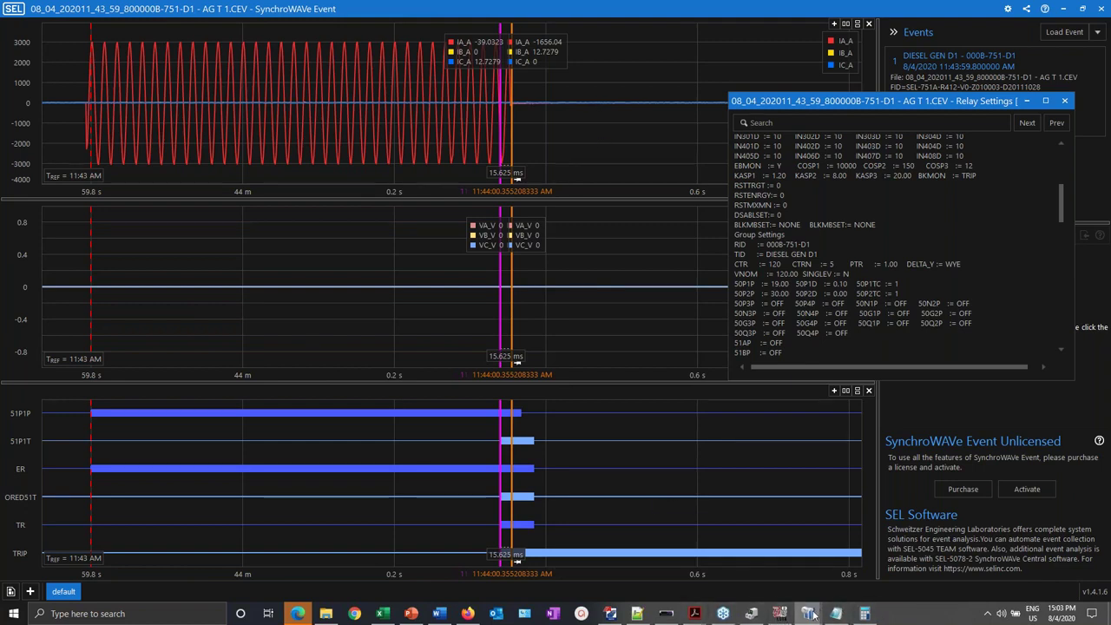
- Bring up the ER Trigger 1 event and return to the AG T 1 event for comparison
mouse_move(810, 614)
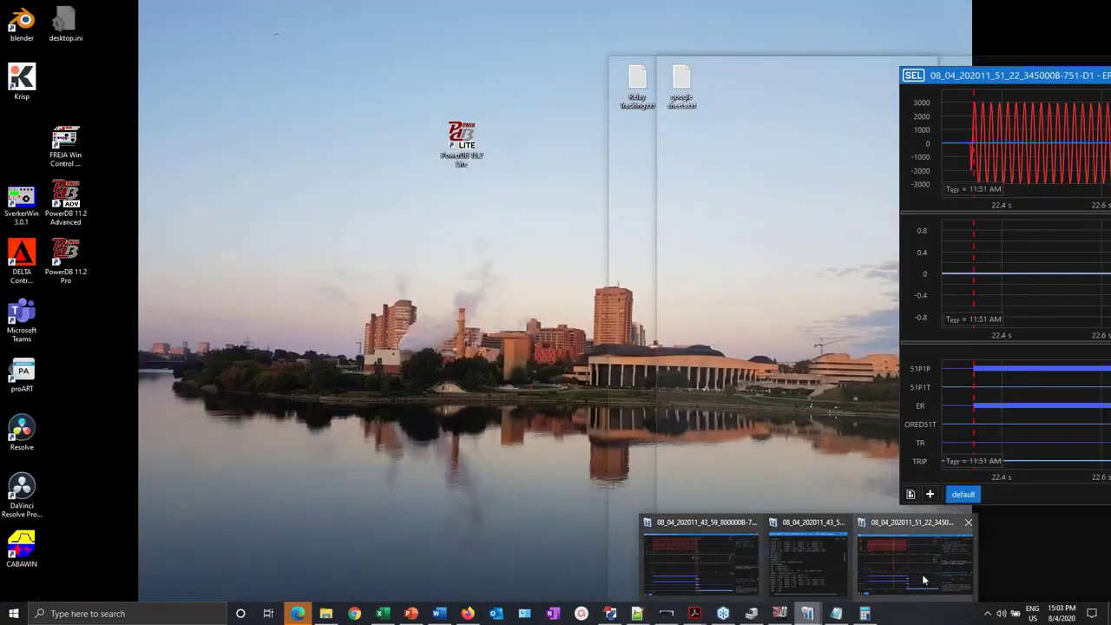
click(923, 580)
mouse_move(807, 614)
click(719, 555)
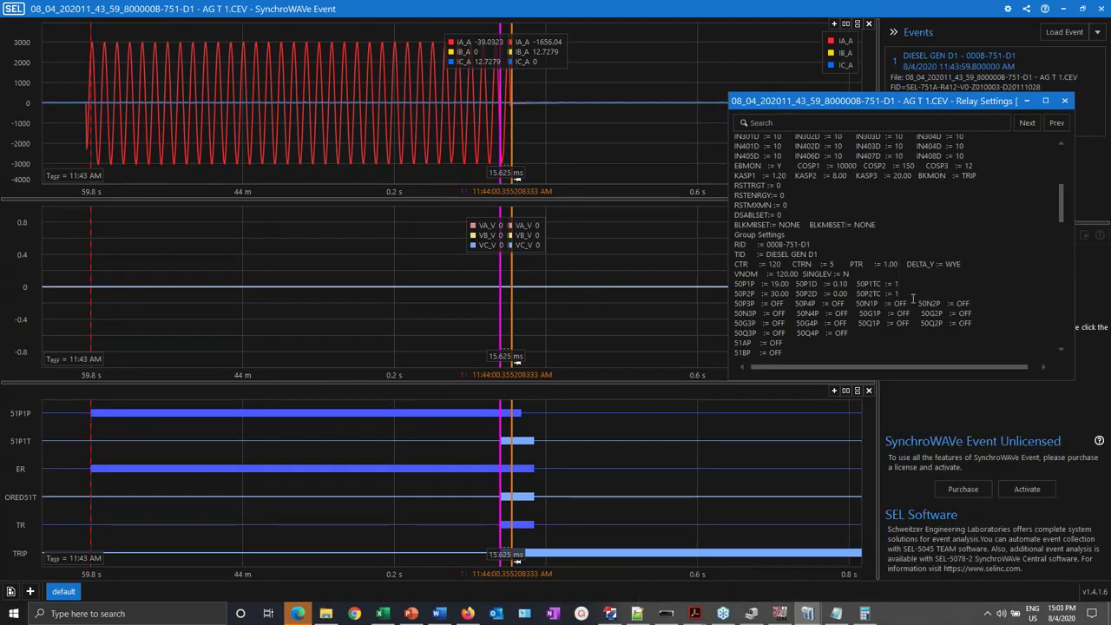
- Bring the Notepad window forward and close its untitled note without saving
key(alt+Tab)
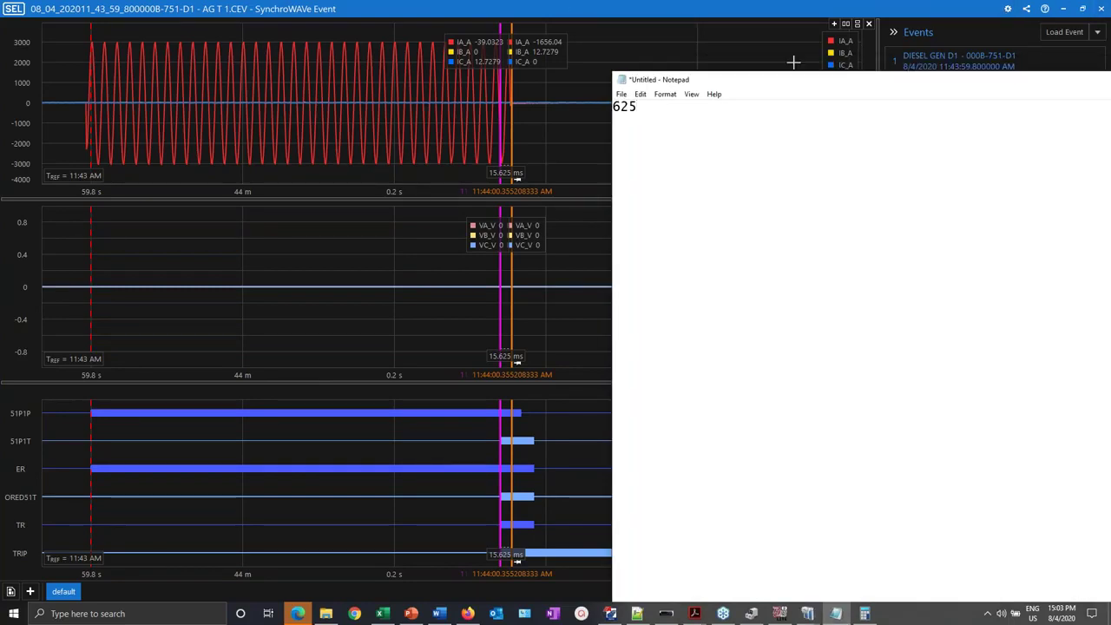
drag(808, 80, 97, 26)
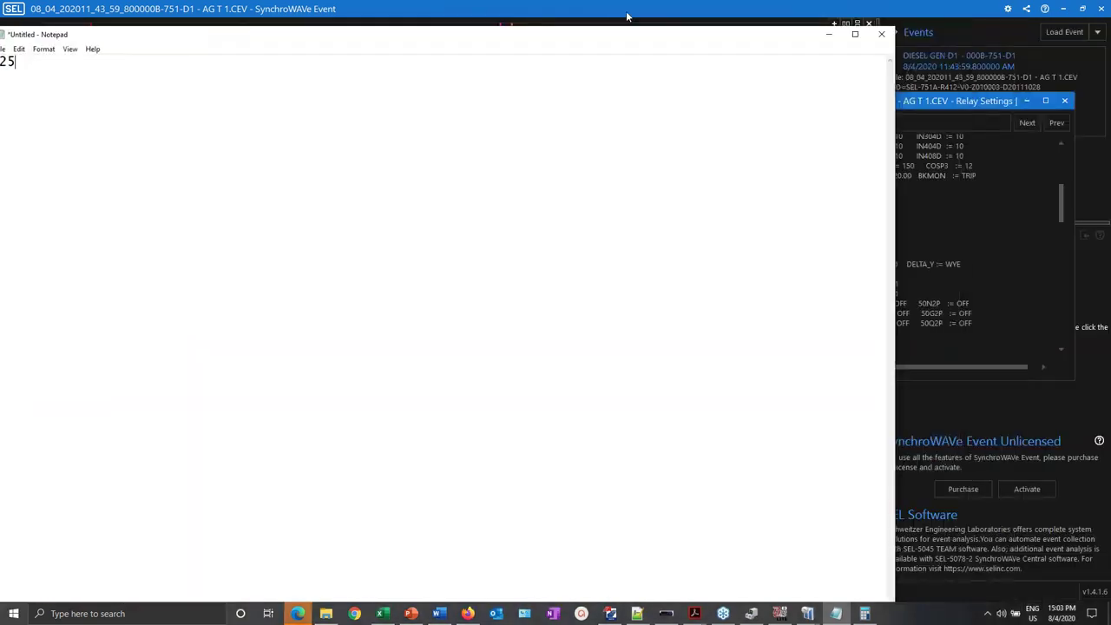
click(882, 34)
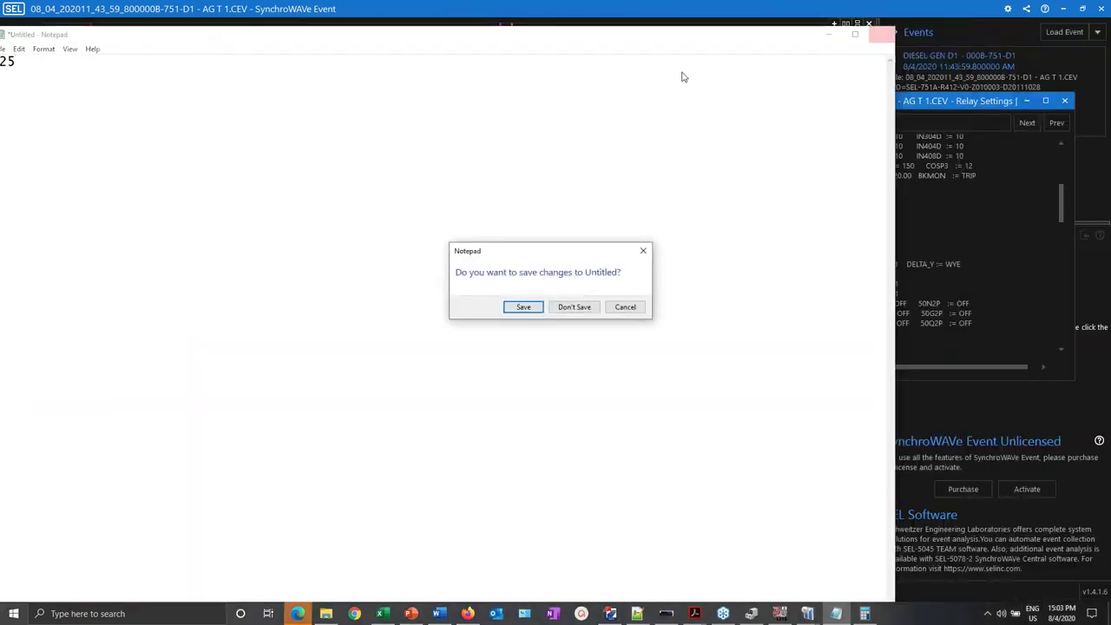
click(574, 307)
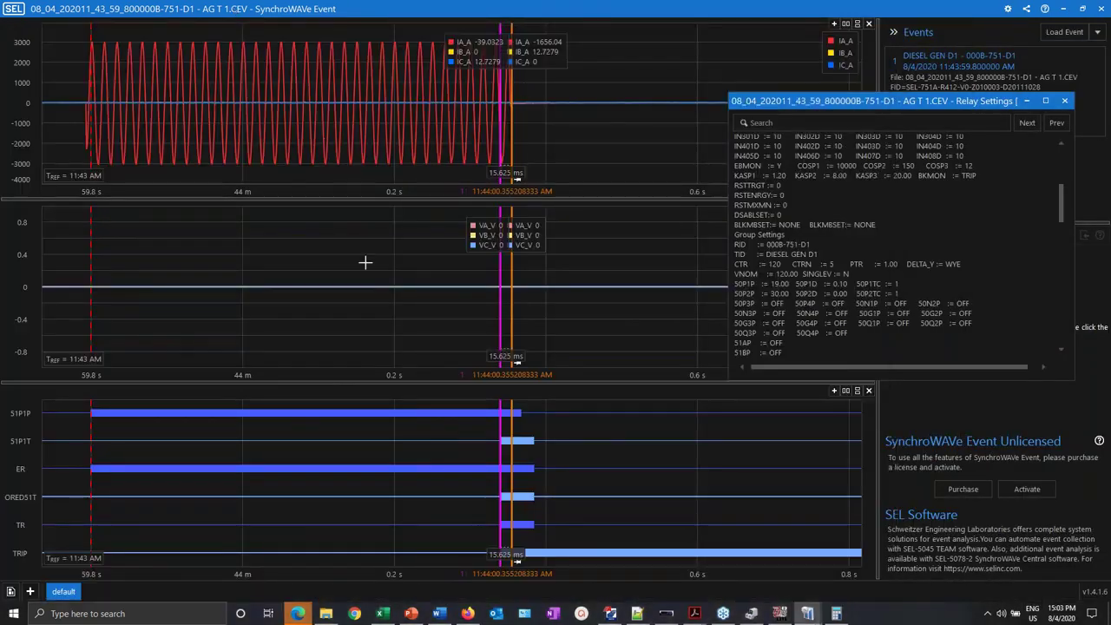
- Measure the time from fault inception to the event trigger in the ER Trigger 1 event with the two cursors
drag(1110, 70, 597, 3)
drag(369, 262, 80, 273)
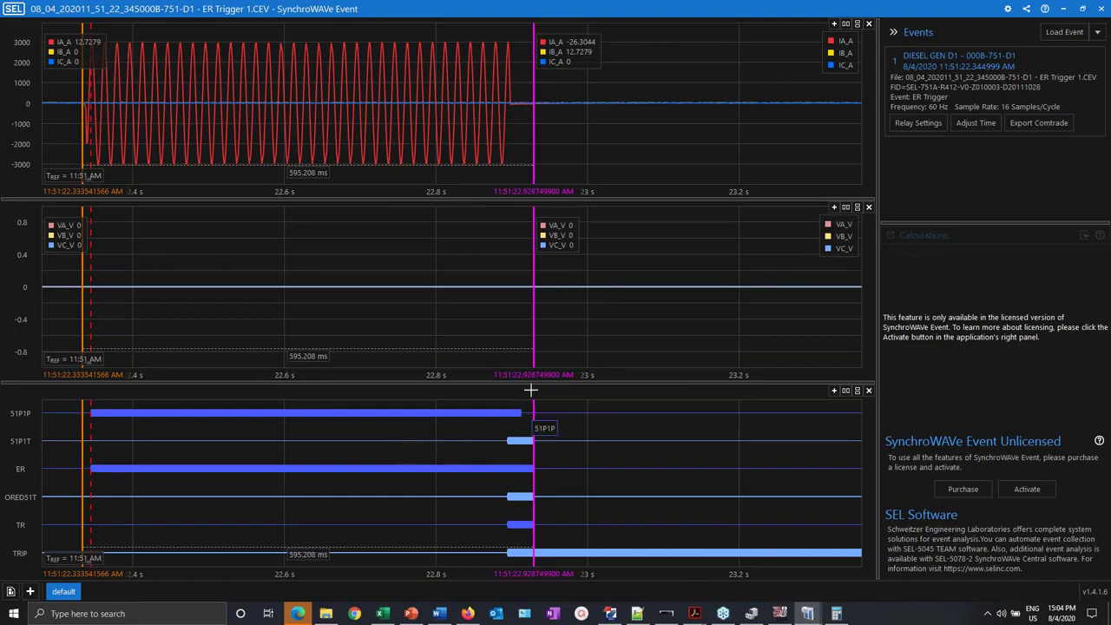
mouse_move(519, 323)
mouse_down()
mouse_move(43, 324)
mouse_move(205, 321)
mouse_up()
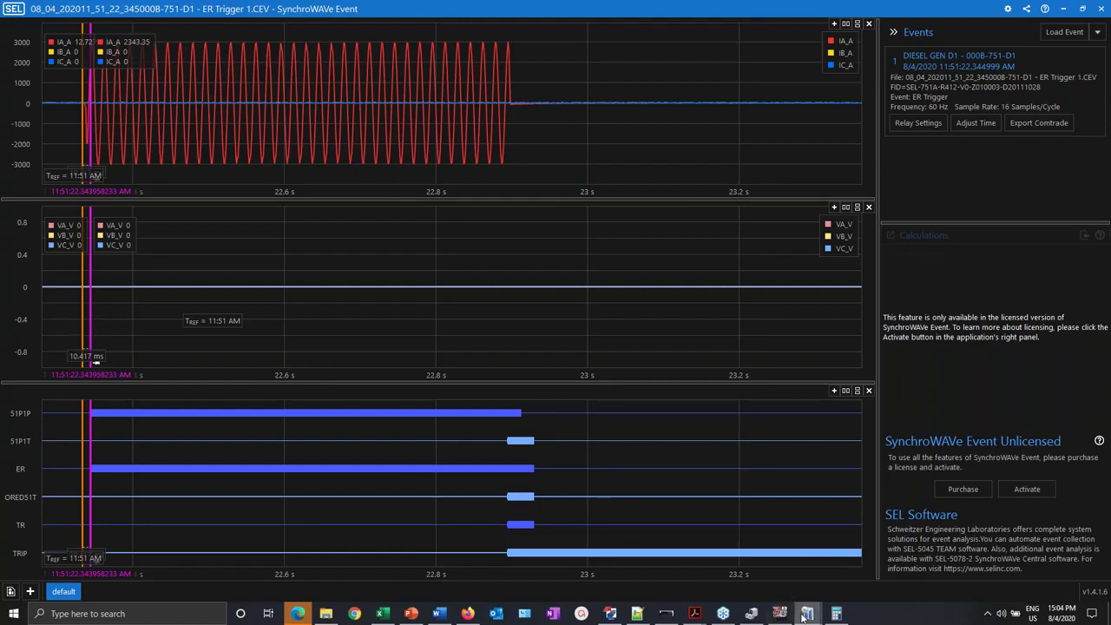
- Return to the AG T 1 event and measure its total fault duration and the time from fault inception to the event trigger
mouse_move(805, 614)
click(713, 552)
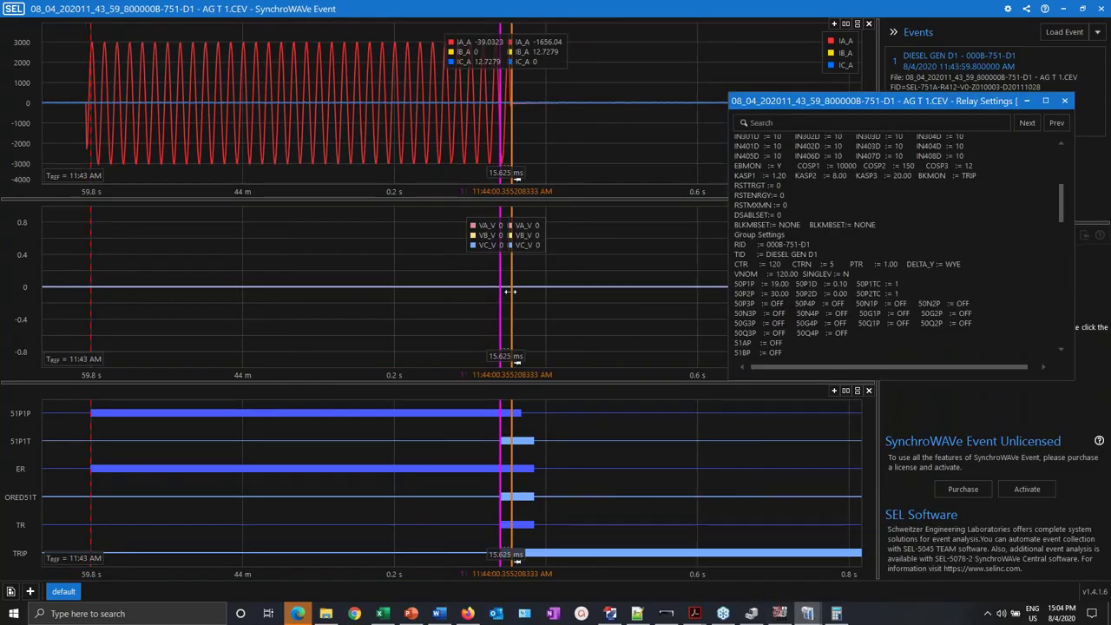
drag(509, 291, 82, 247)
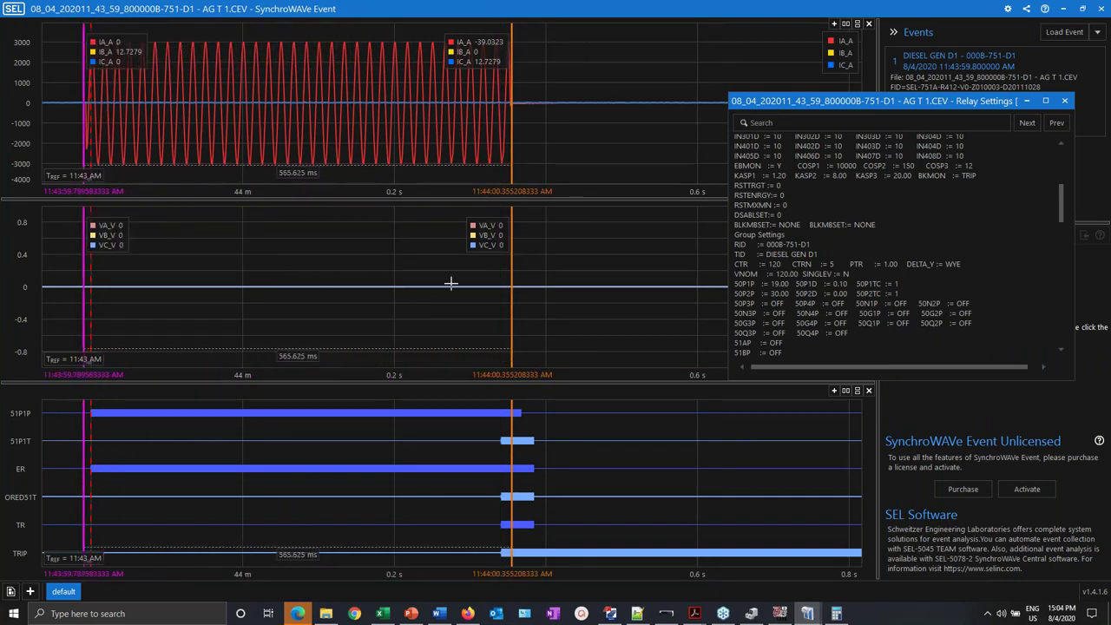
drag(511, 270, 90, 287)
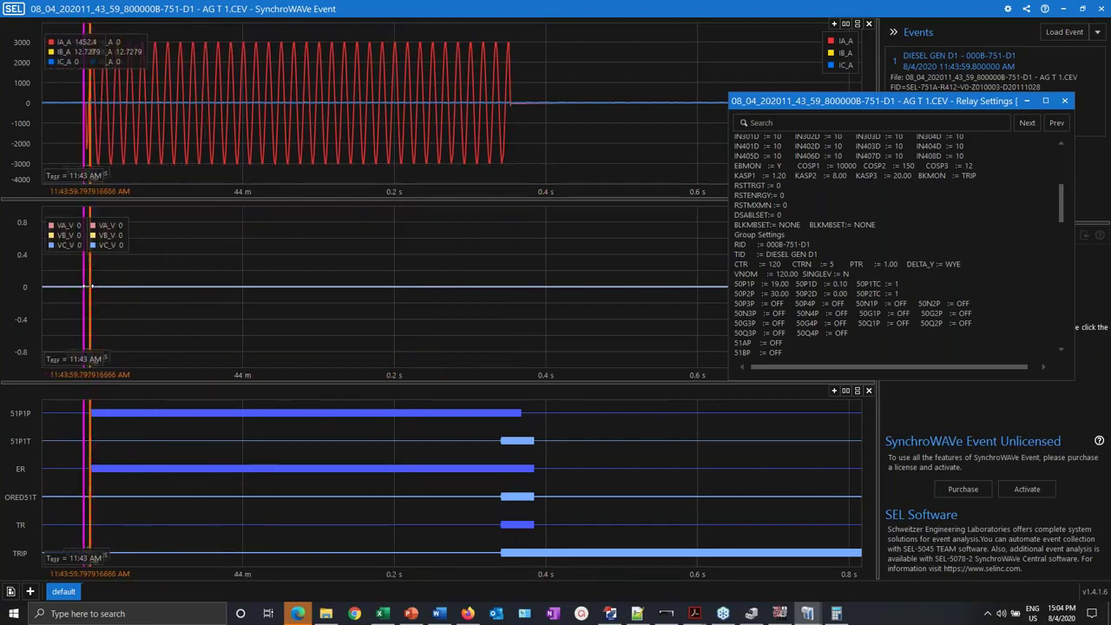
drag(79, 358, 246, 307)
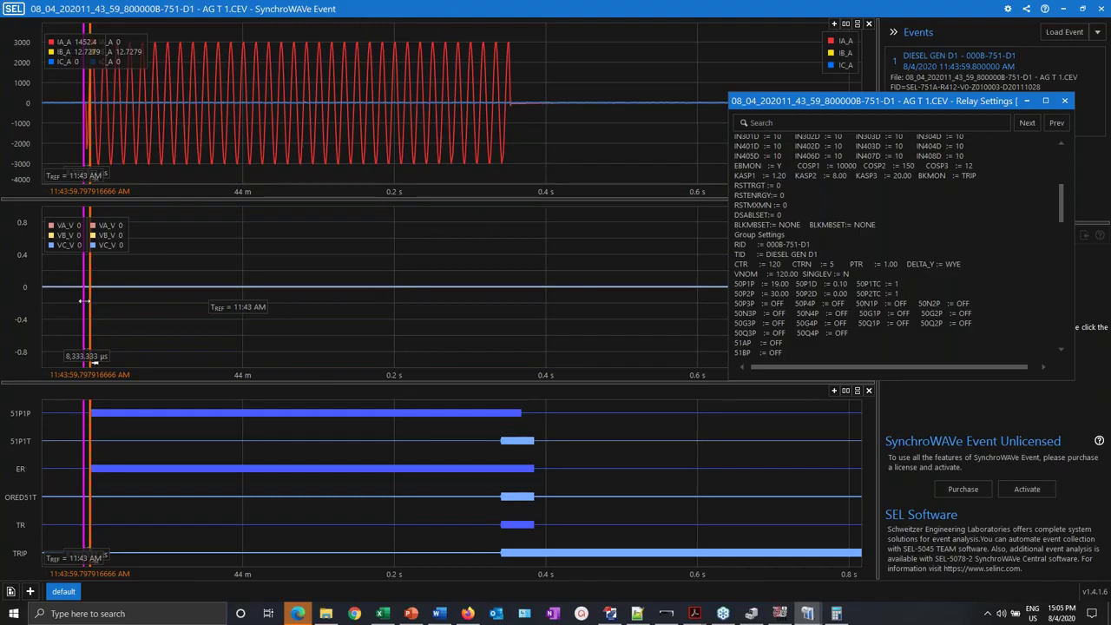
- Measure the AG T 1 event's times from the event trigger and from the TRIP assertion to the end of the fault current
drag(84, 300, 514, 344)
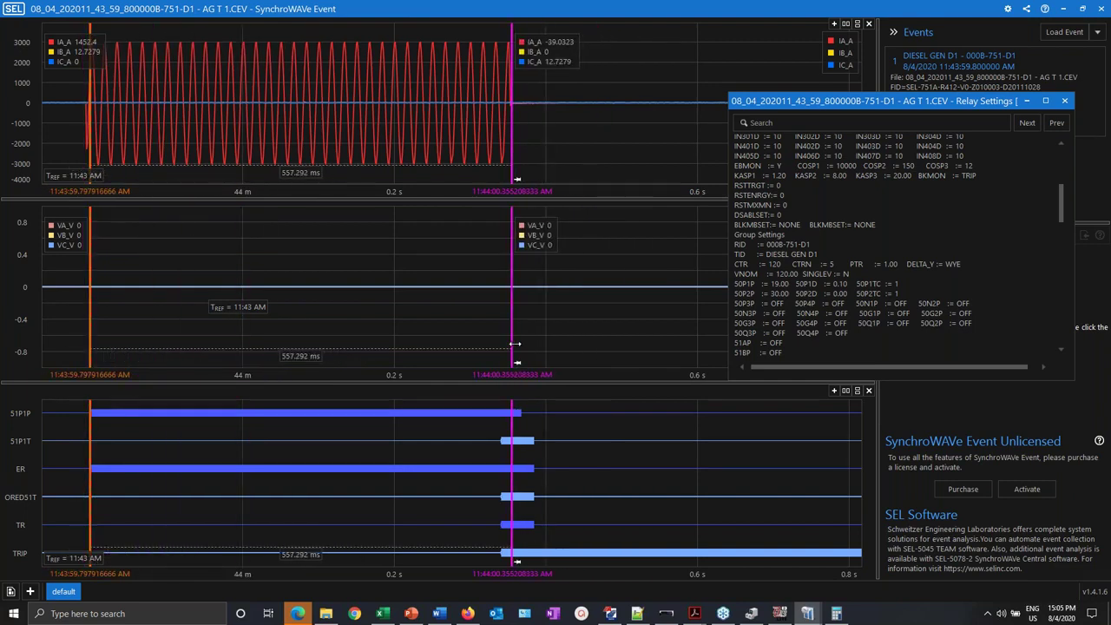
drag(515, 343, 516, 344)
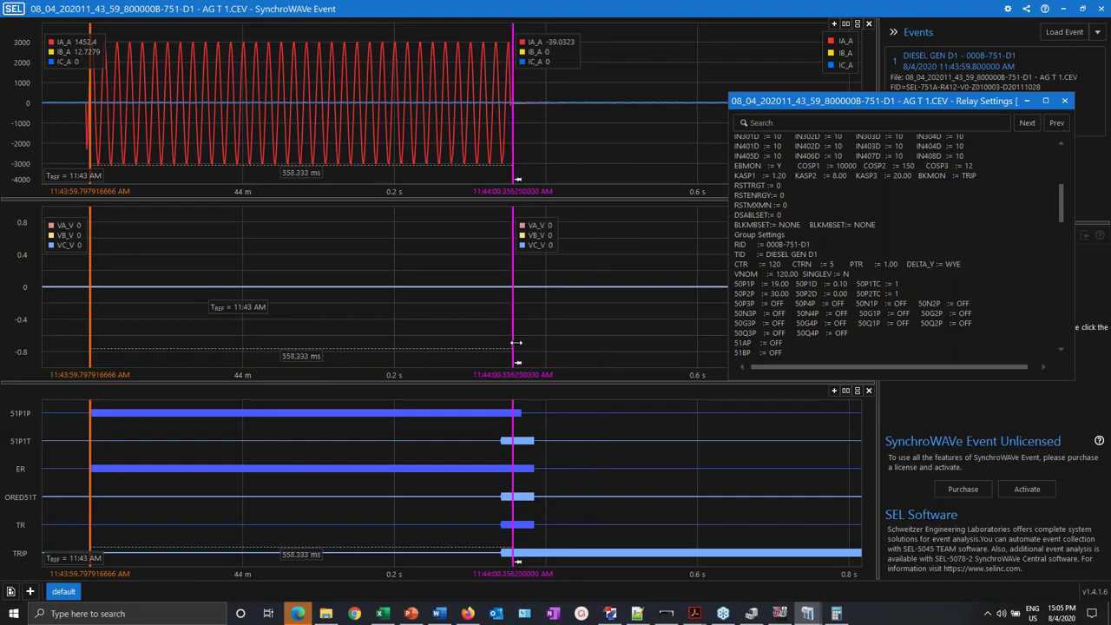
drag(90, 310, 508, 336)
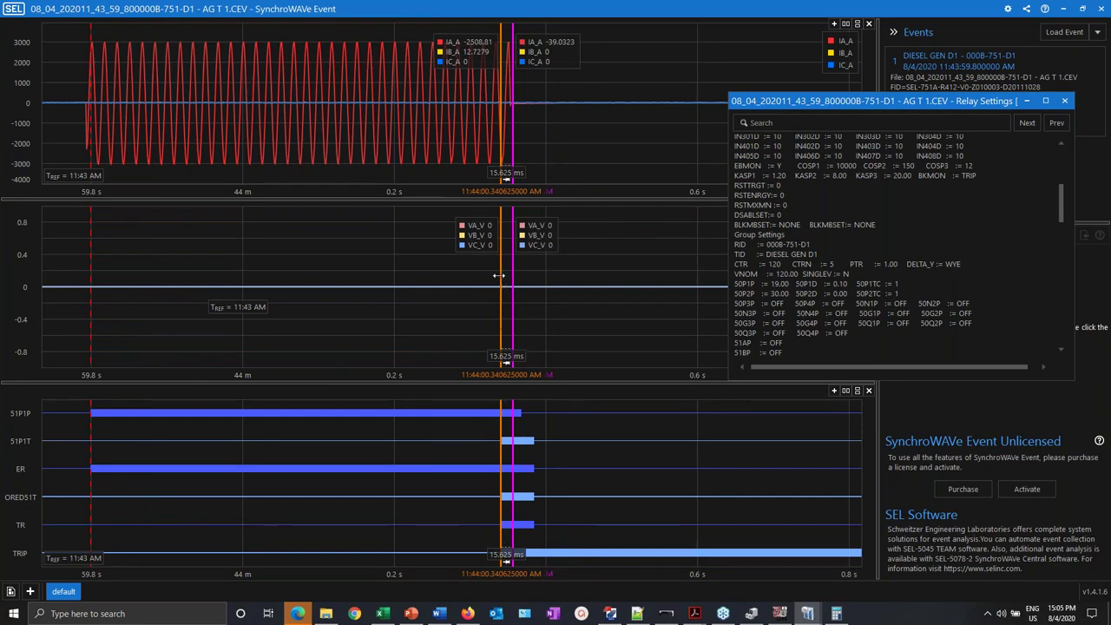
drag(441, 274, 87, 268)
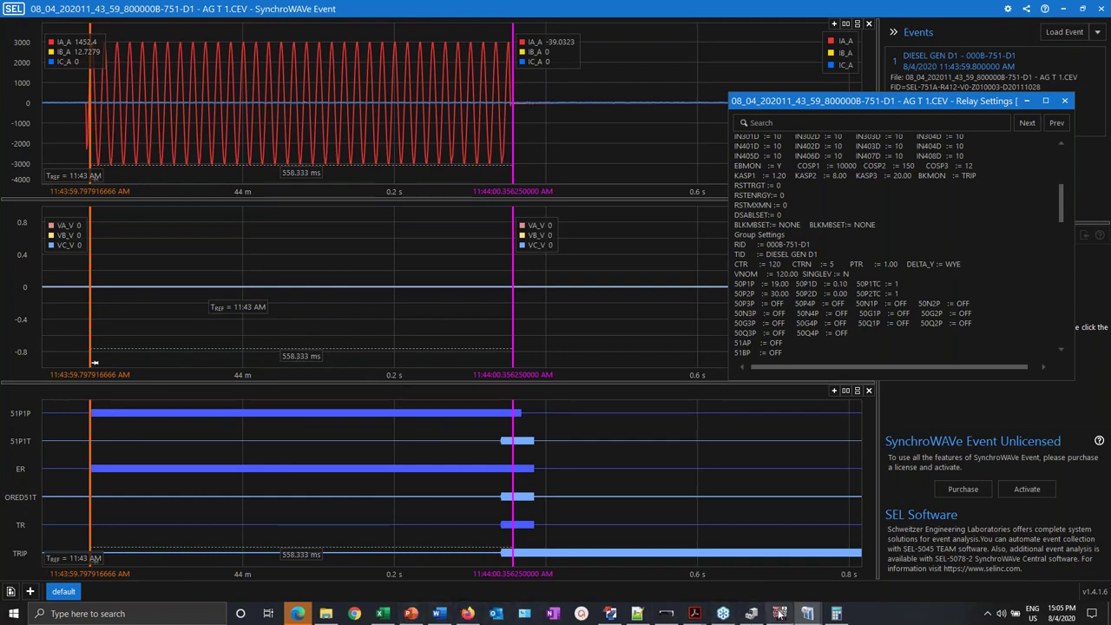
- Switch to PowerDB Lite, leave the waveform view and open the COMTRADE test from the list of enhanced tests
click(781, 555)
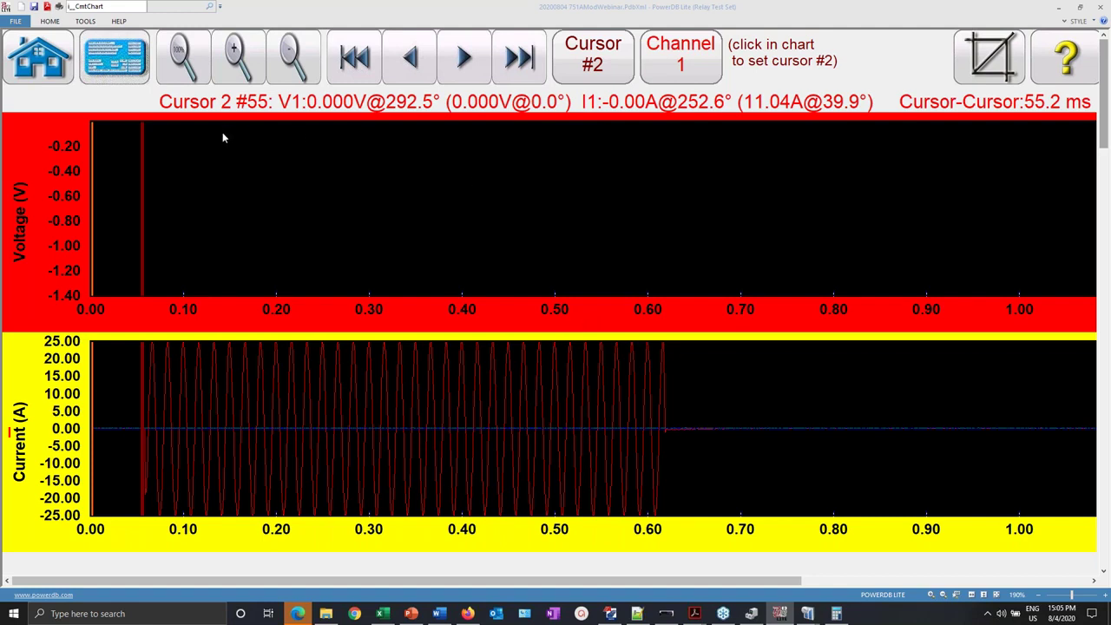
click(39, 56)
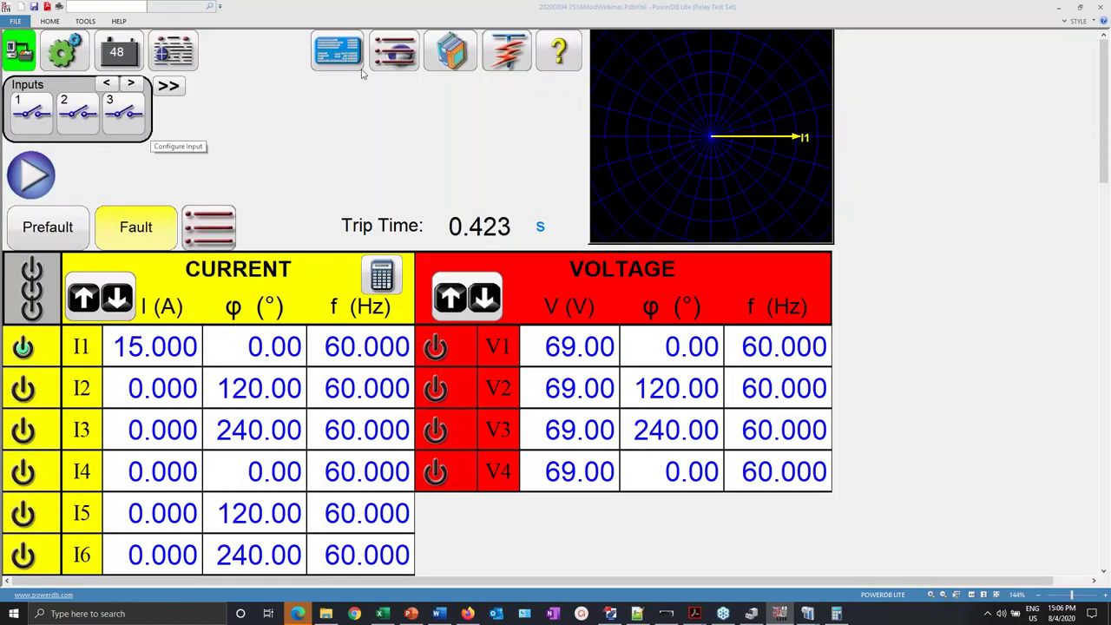
click(395, 53)
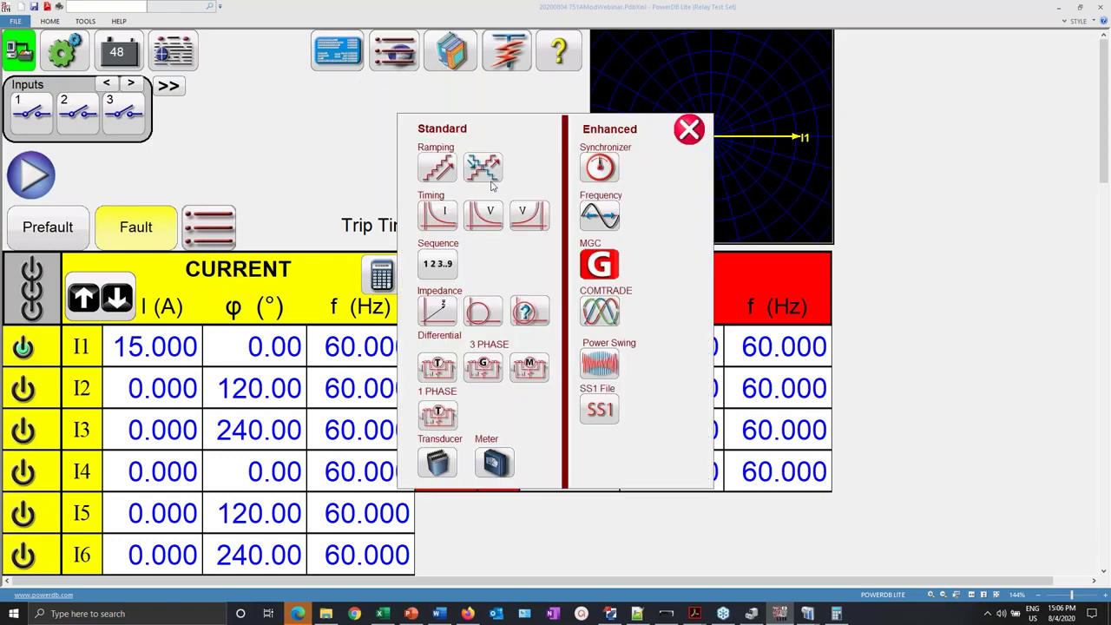
click(608, 314)
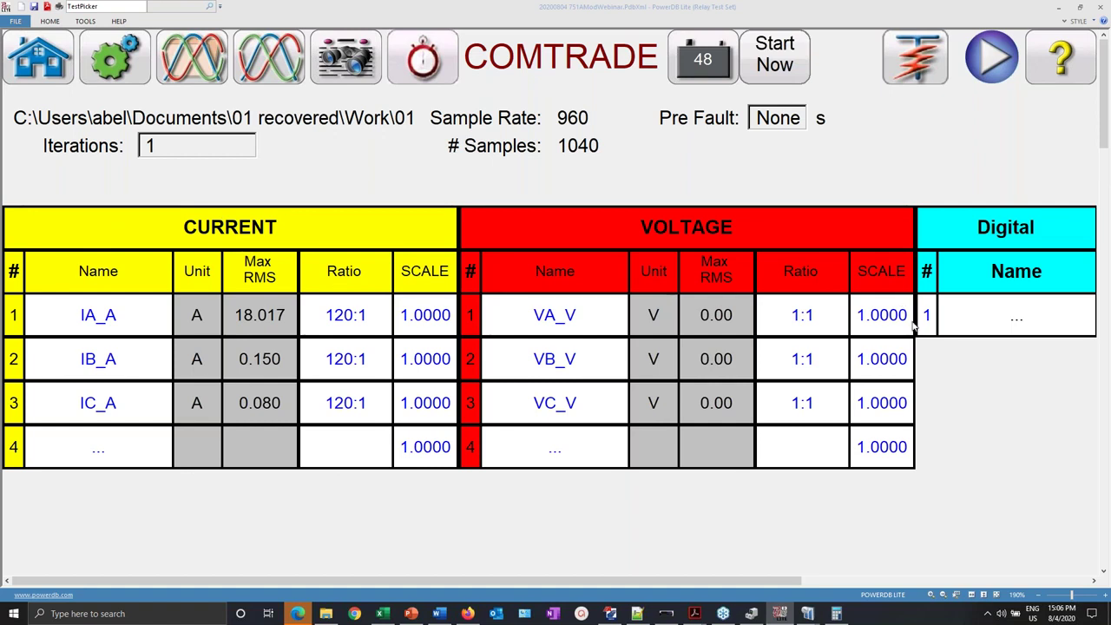
- Assign 51P1T to the first digital channel and 51P1P to the second in the COMTRADE test
click(1017, 324)
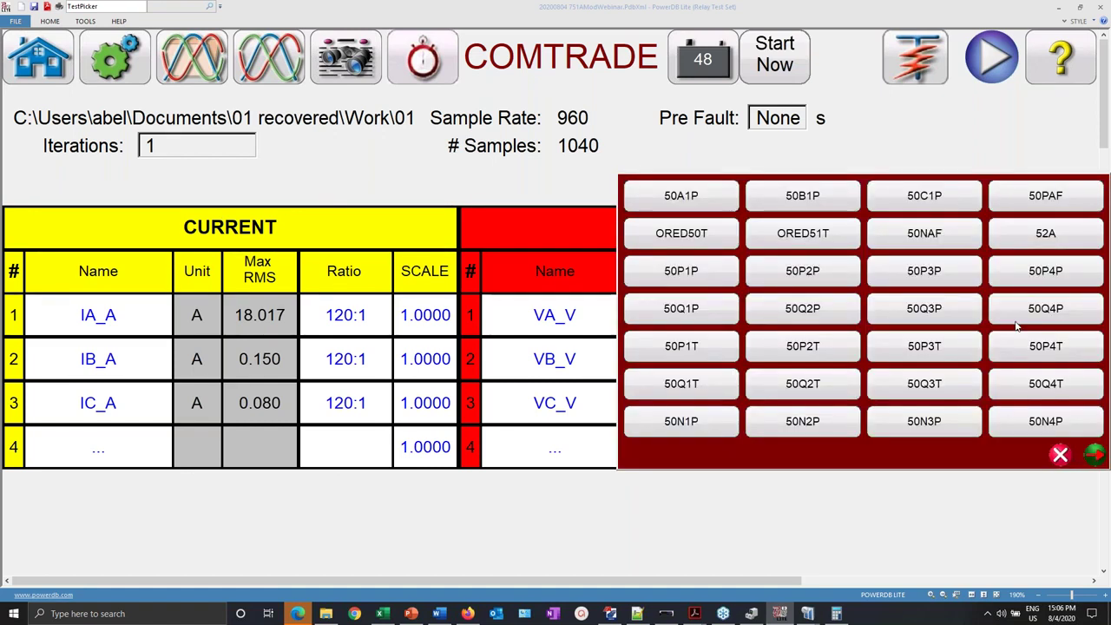
click(1097, 458)
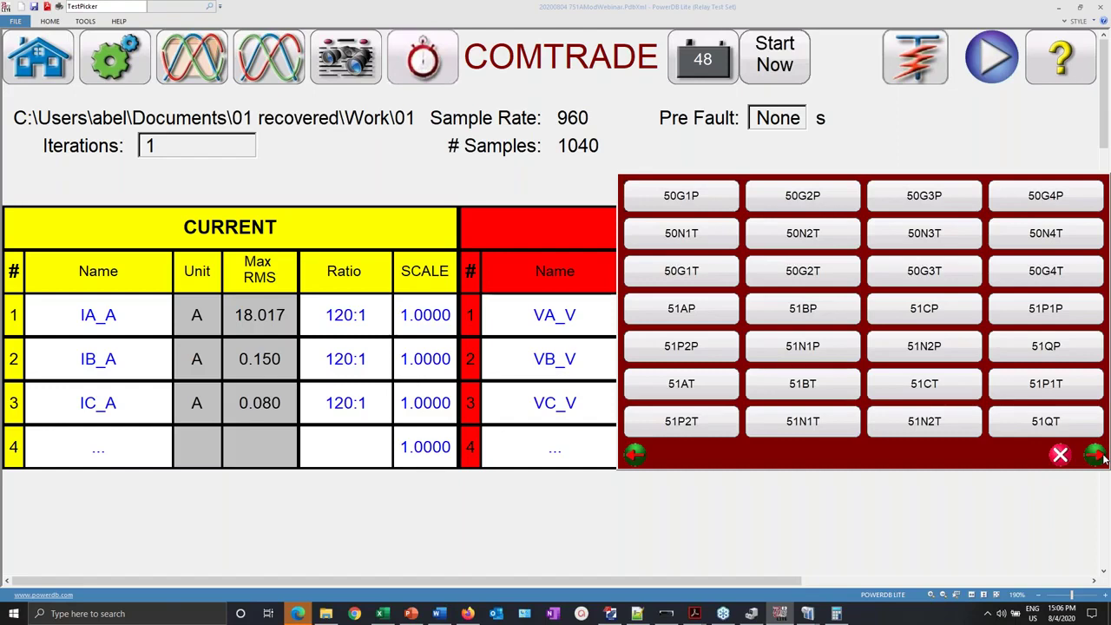
click(1043, 384)
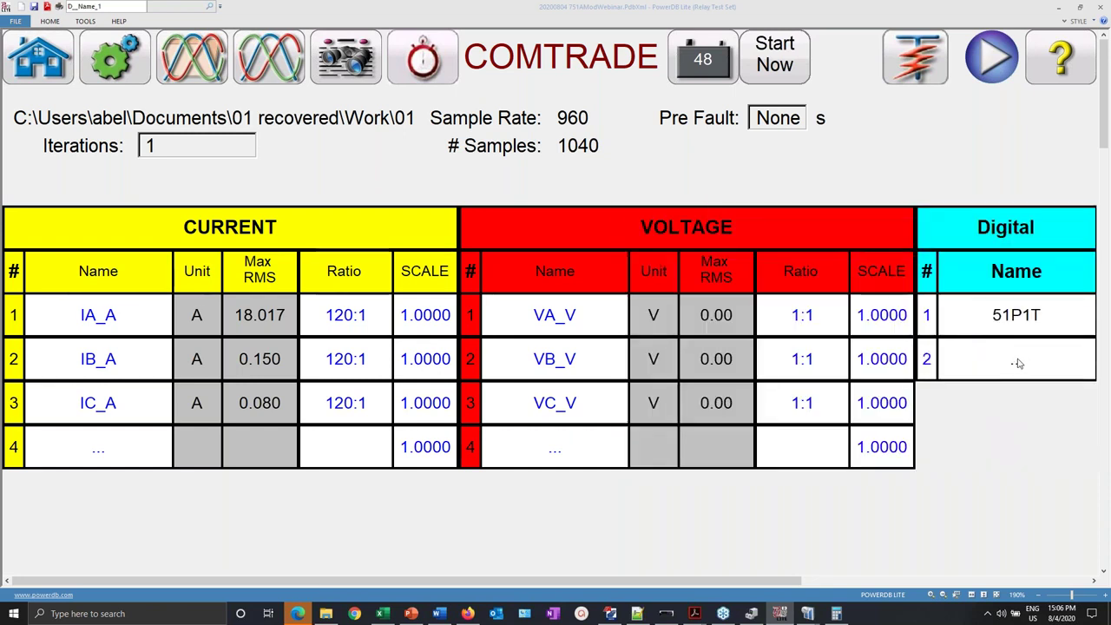
click(1014, 366)
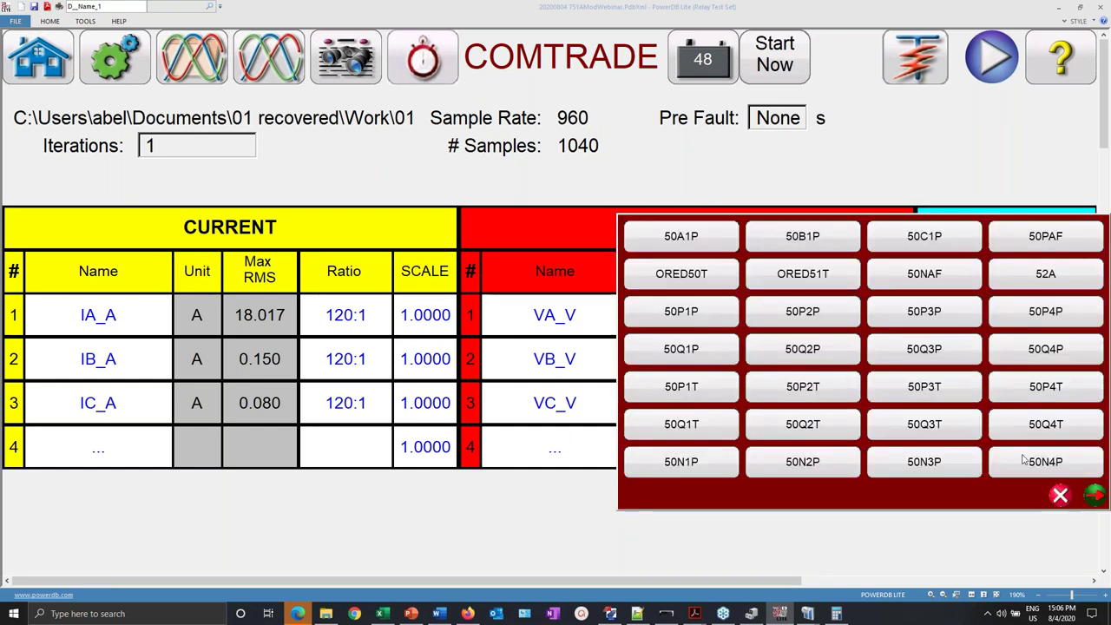
click(1095, 496)
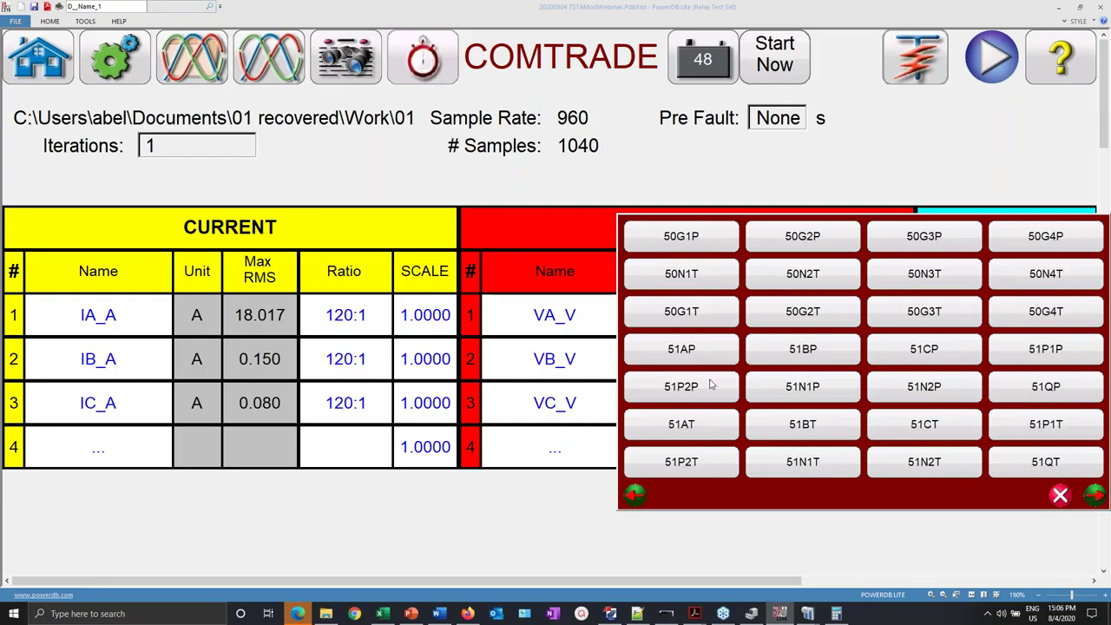
click(1054, 347)
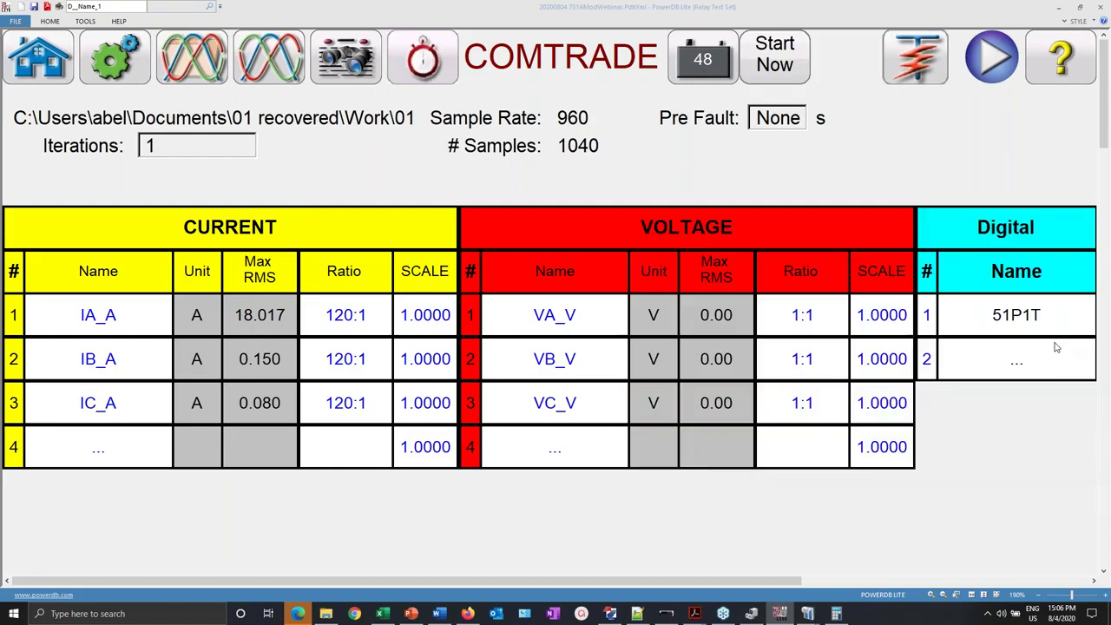
- Display the COMTRADE waveforms with the digital channels and place cursor #2 where 51P1T asserts
click(271, 59)
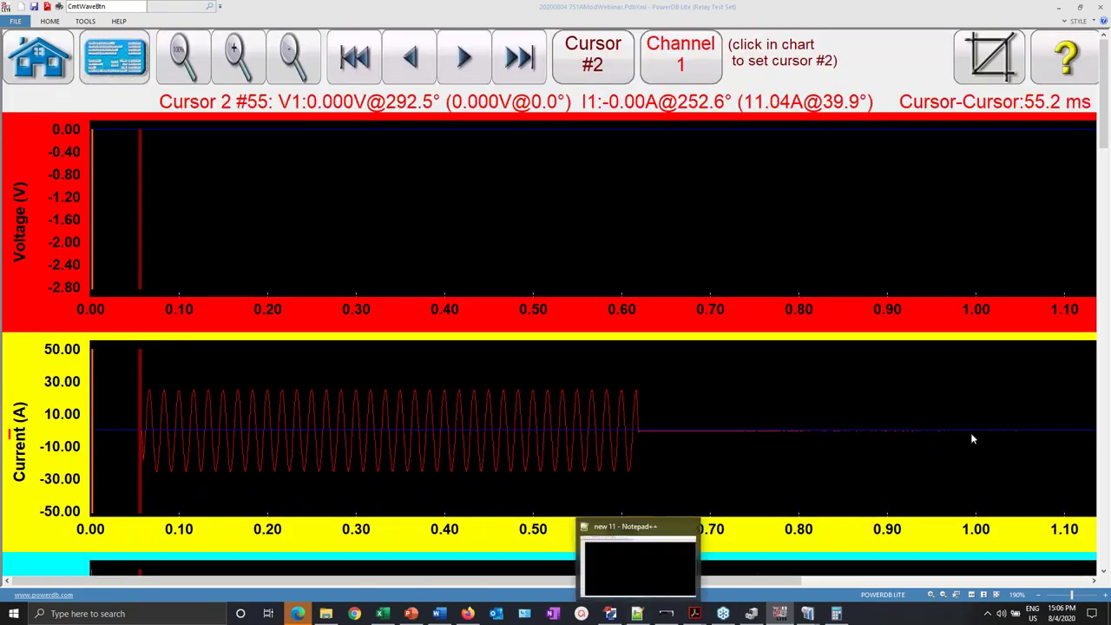
scroll(1102, 130, down, 3)
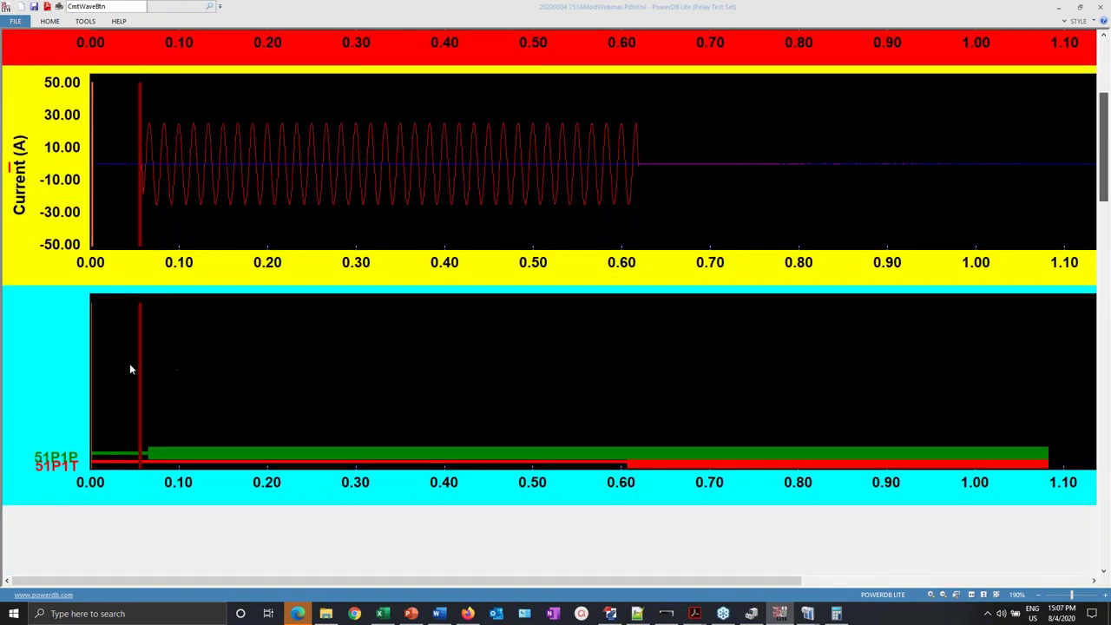
scroll(648, 392, up, 3)
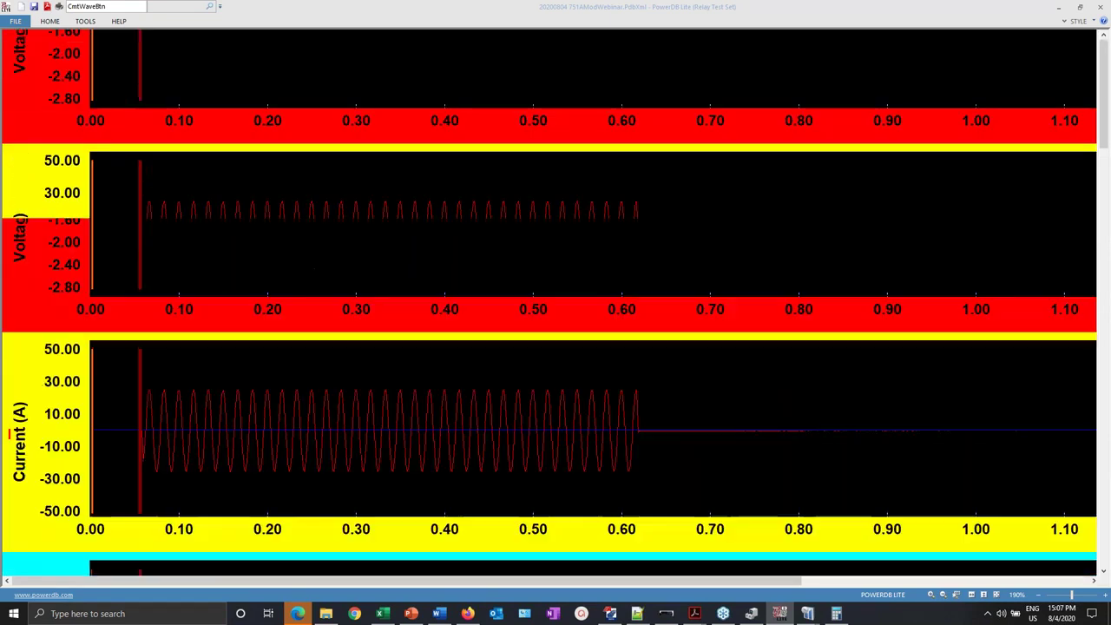
scroll(617, 205, down, 3)
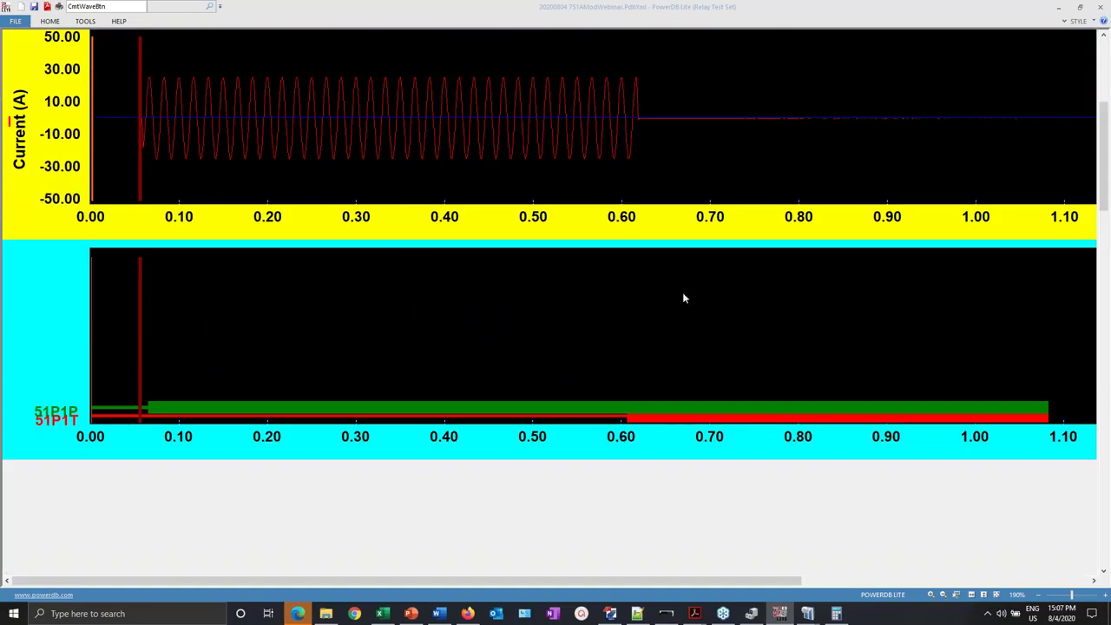
click(629, 423)
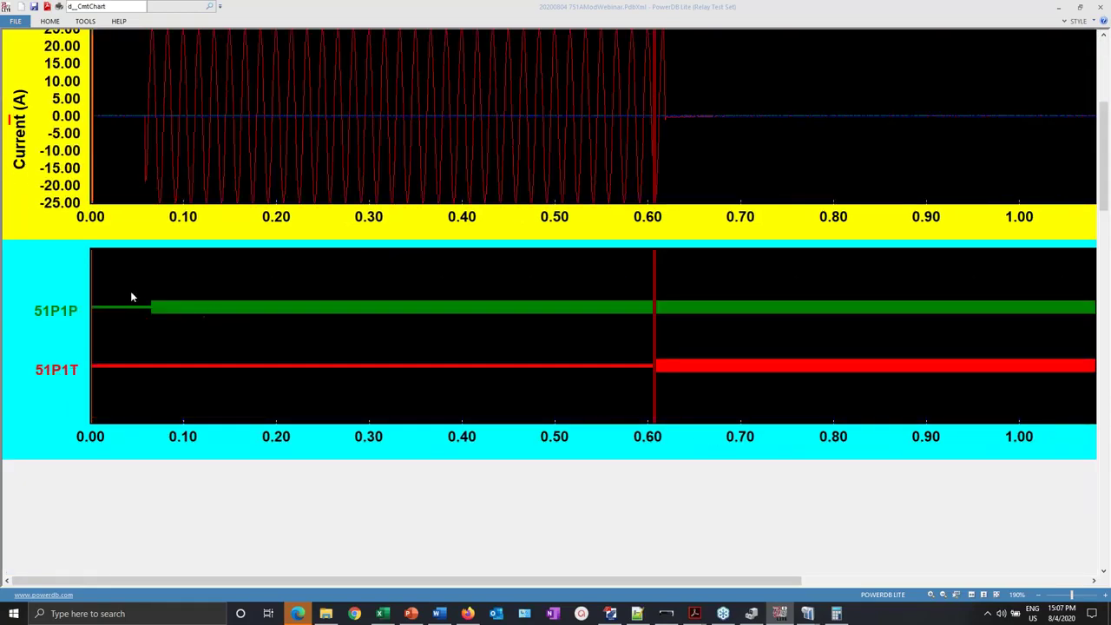
- Place cursor #1 where 51P1P picks up and read the cursor-to-cursor time to the 51P1T assertion
scroll(424, 98, up, 3)
click(610, 70)
click(611, 71)
scroll(376, 262, down, 3)
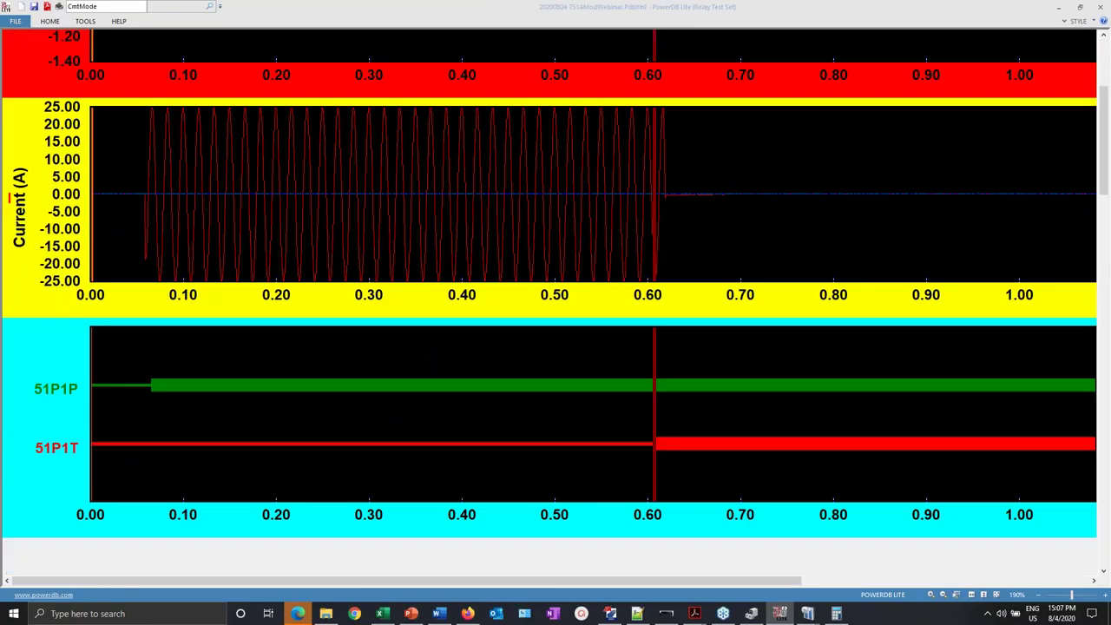
click(150, 383)
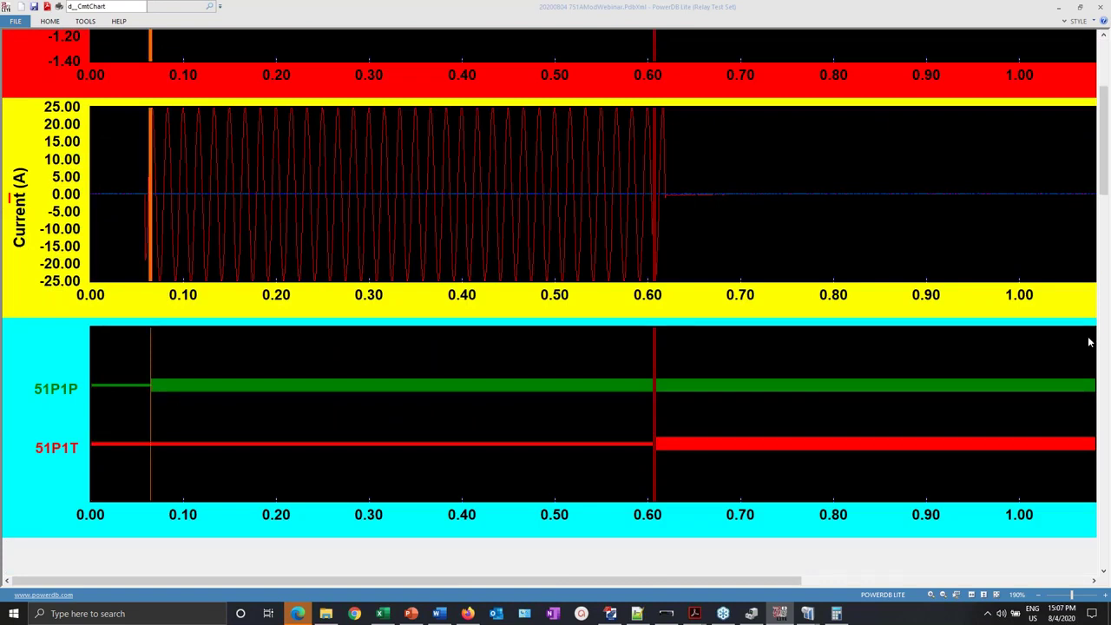
scroll(766, 292, up, 3)
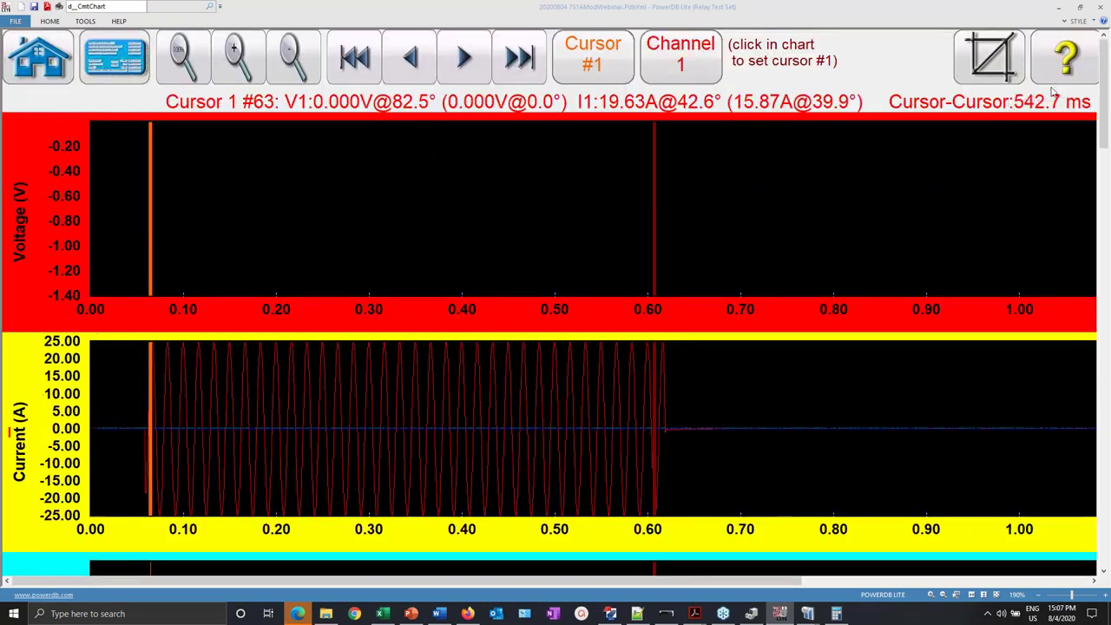
scroll(770, 268, down, 3)
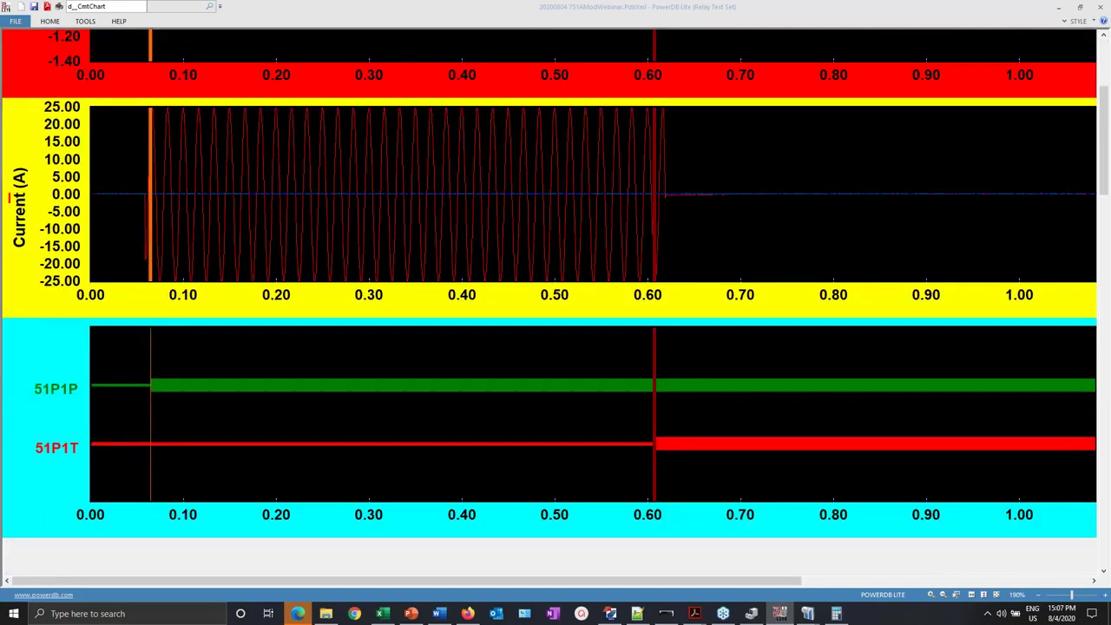
scroll(556, 261, up, 1)
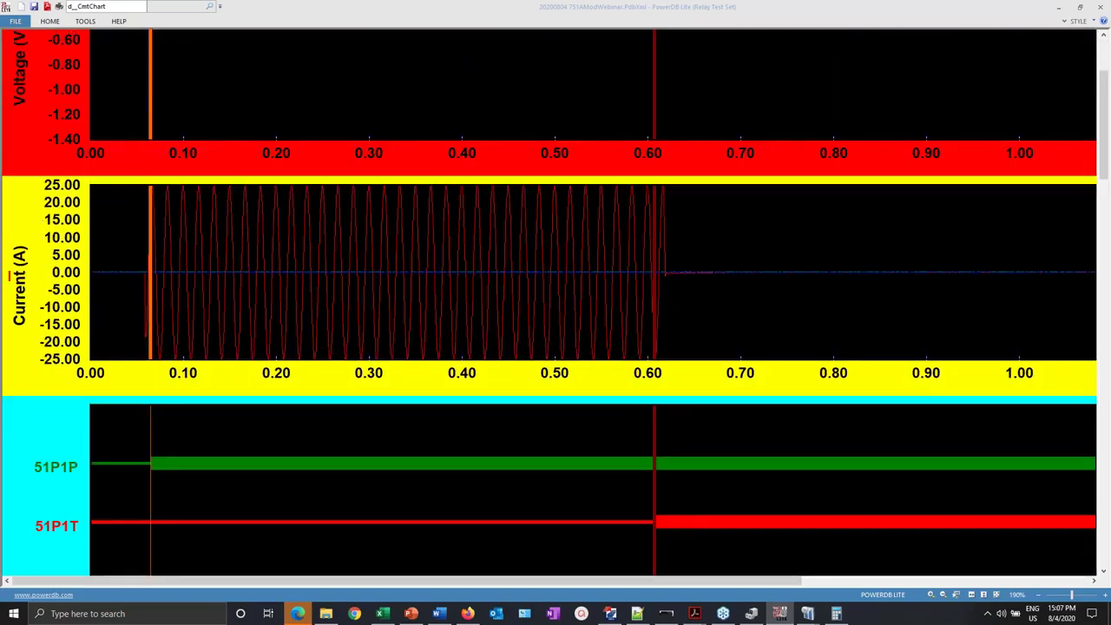
scroll(555, 260, down, 1)
scroll(556, 304, down, 1)
scroll(556, 304, up, 5)
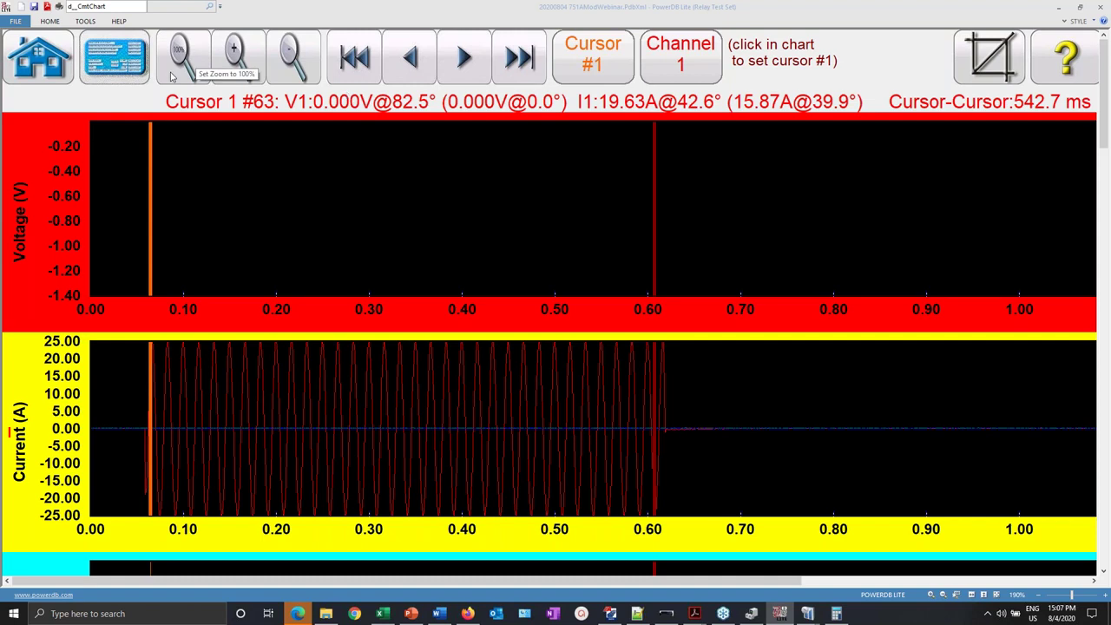
- Leave the waveform view and the COMTRADE test, and close PowerDB Lite
click(118, 62)
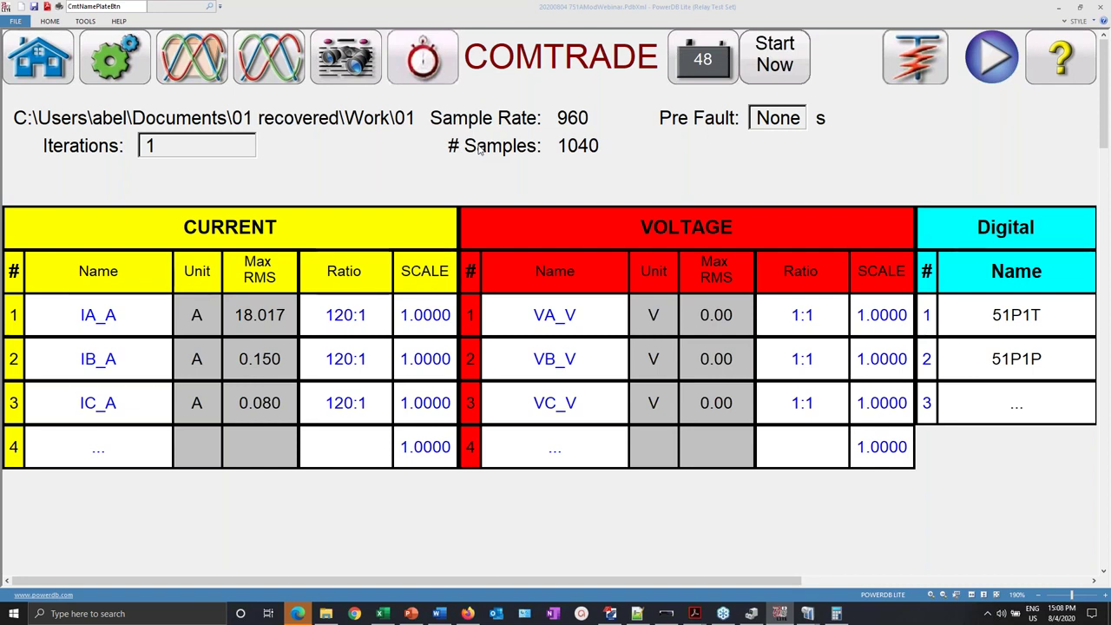
click(39, 60)
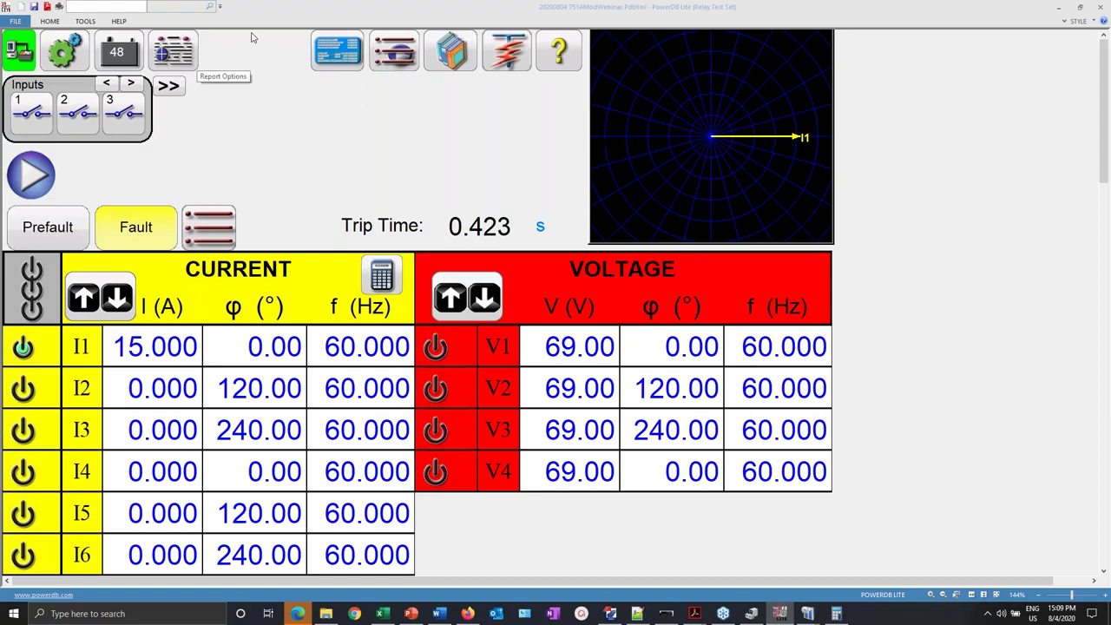
click(1103, 9)
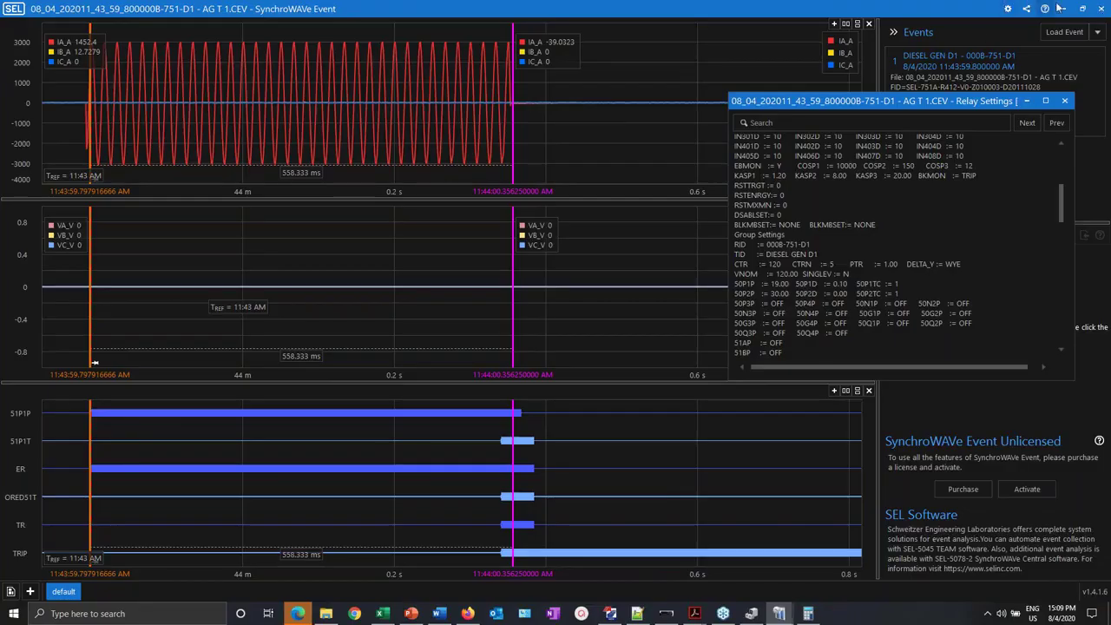
- Minimize the open SynchroWAVe Event windows
click(1064, 11)
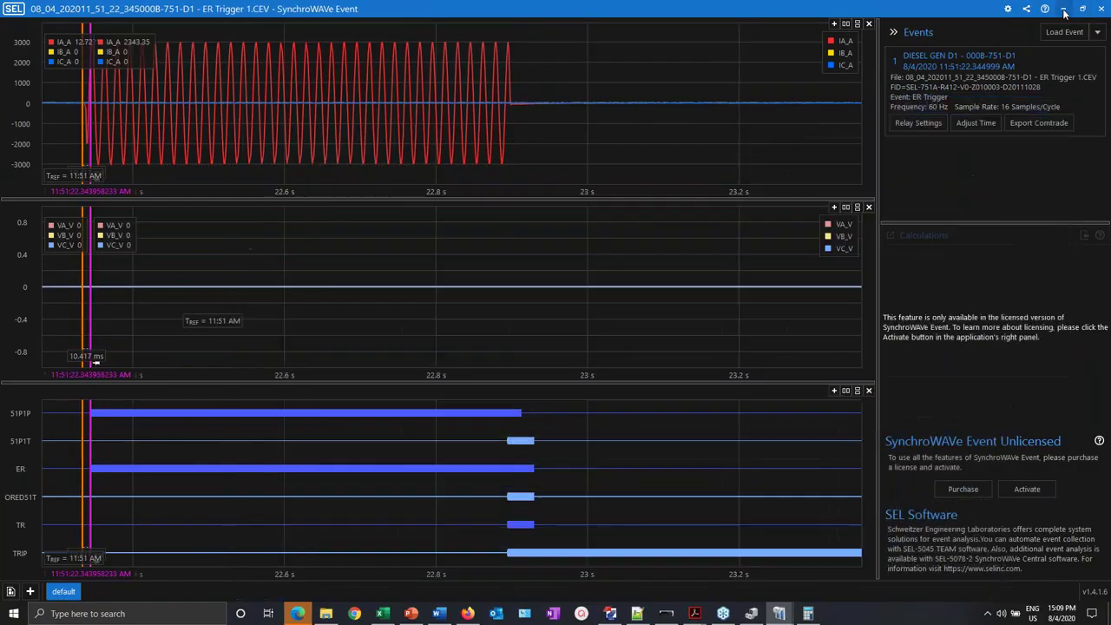
click(1065, 10)
click(1045, 9)
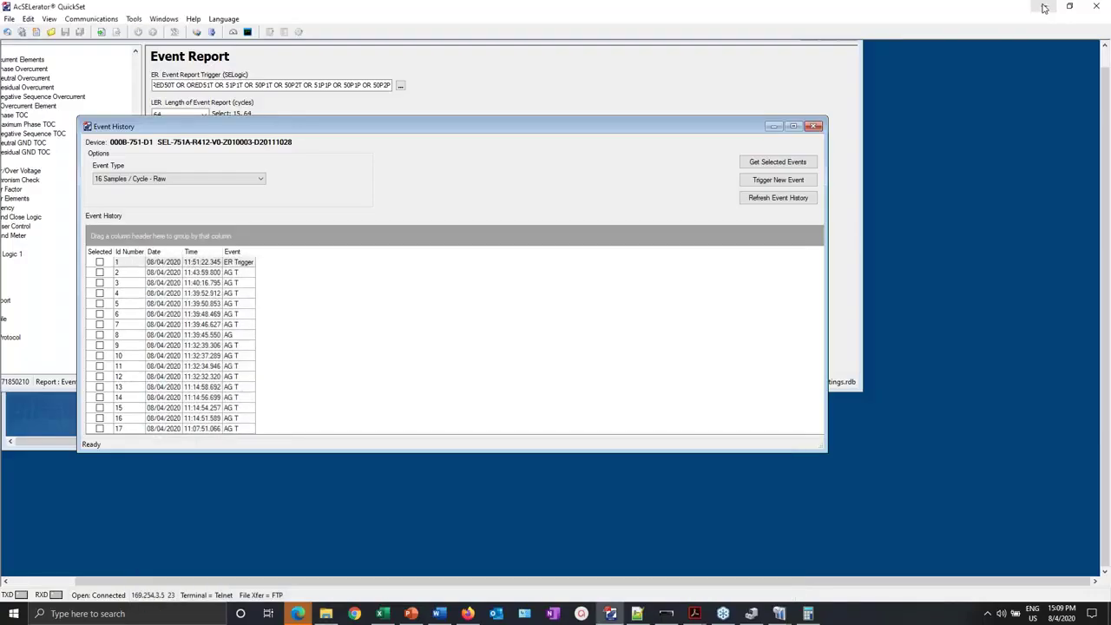
- Close the event history and AcSELerator QuickSet, saving the modified settings, and close the calculator
click(814, 127)
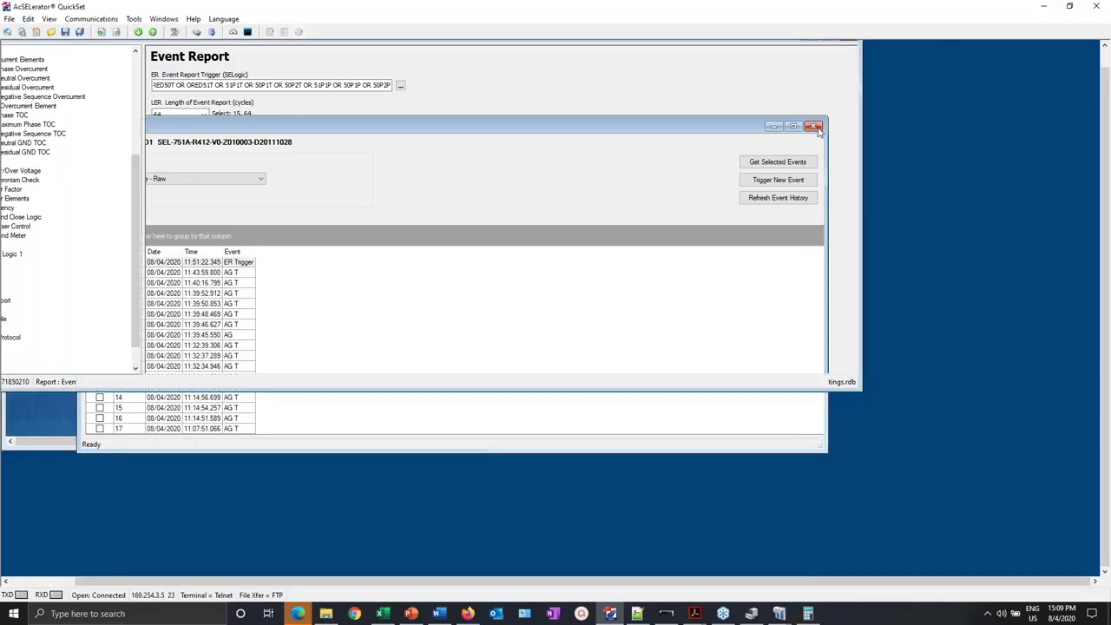
click(1095, 6)
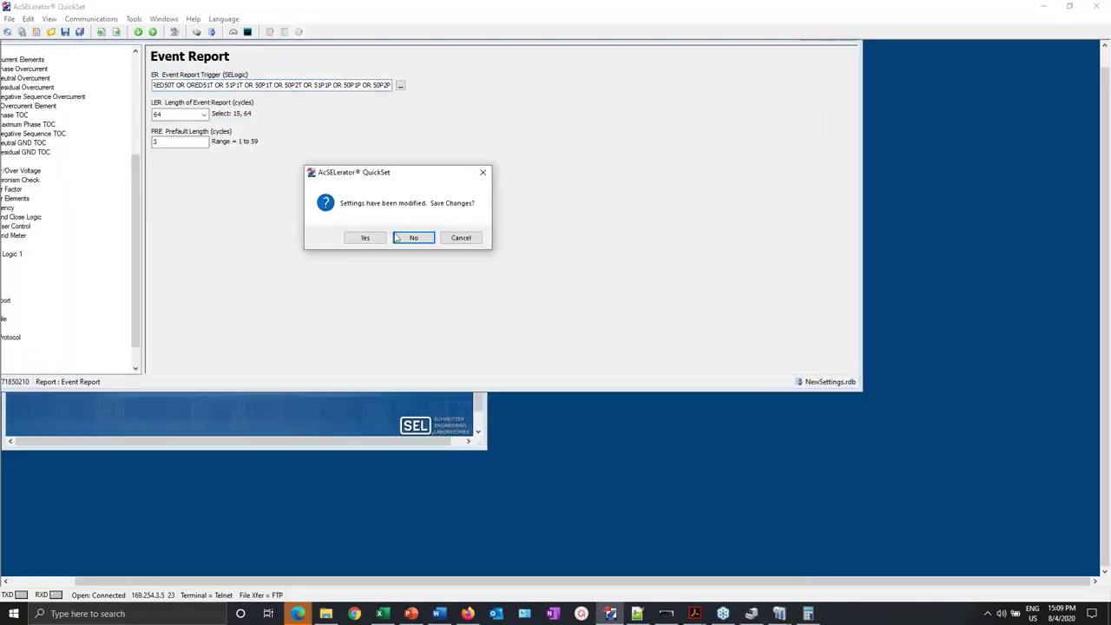
click(368, 237)
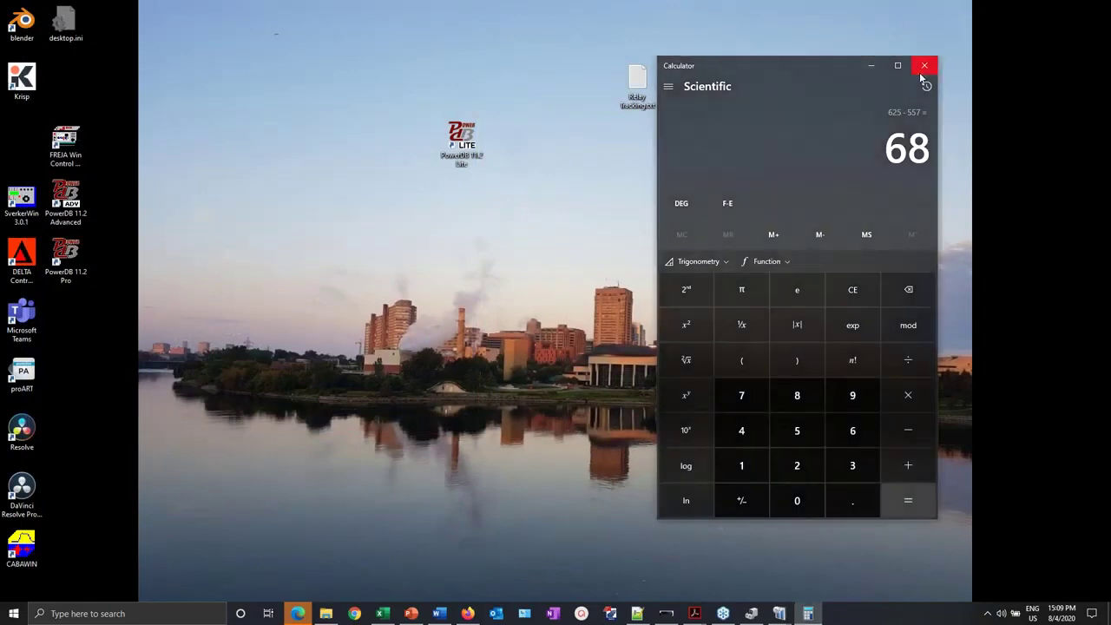
click(921, 71)
- Start PowerDB Lite, choose the SMRT instrument with its existing configuration and connect to the detected SMRT-410D
double_click(451, 142)
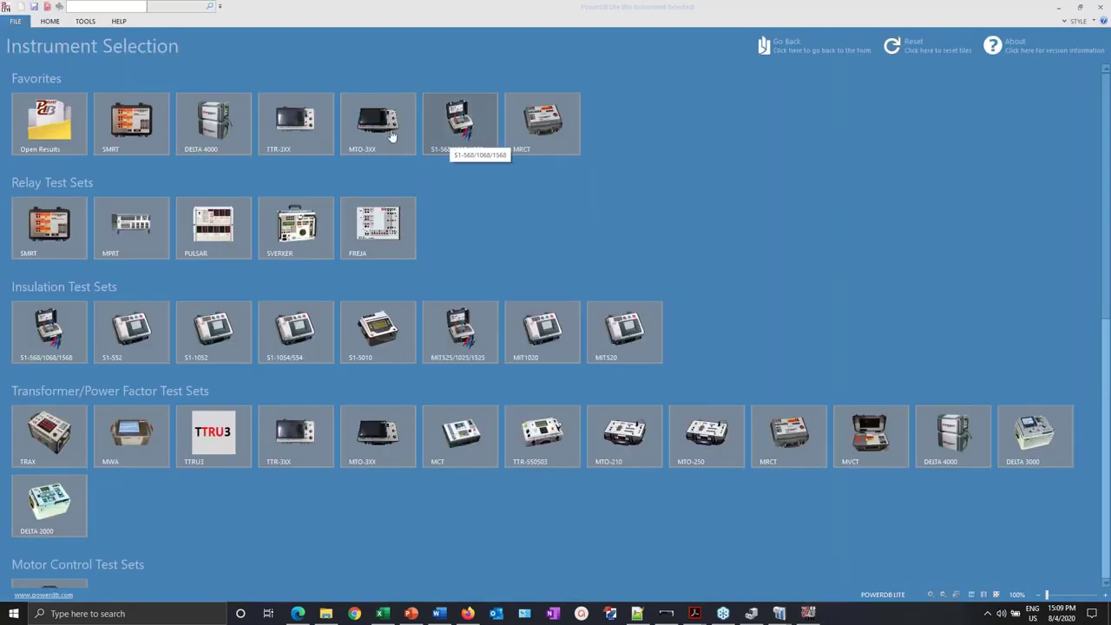
click(132, 122)
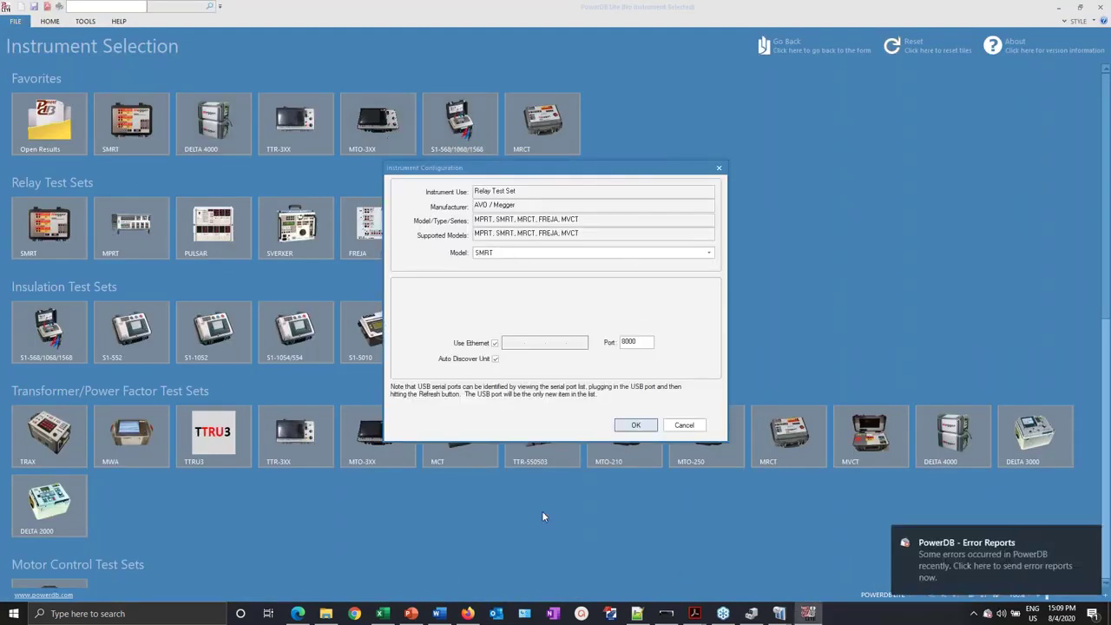
click(636, 424)
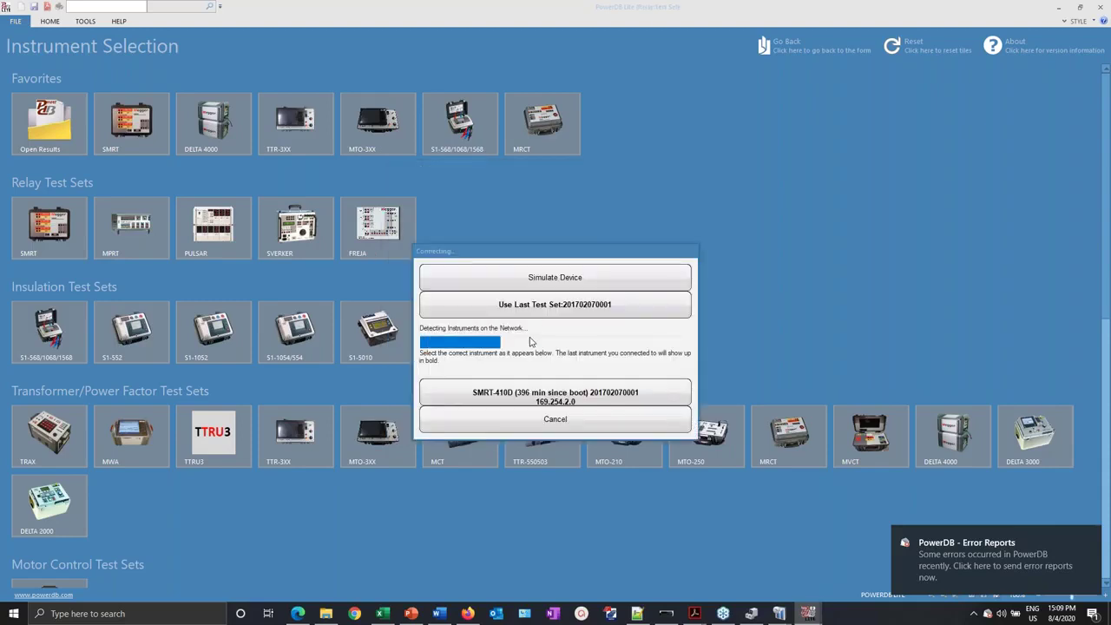
click(574, 395)
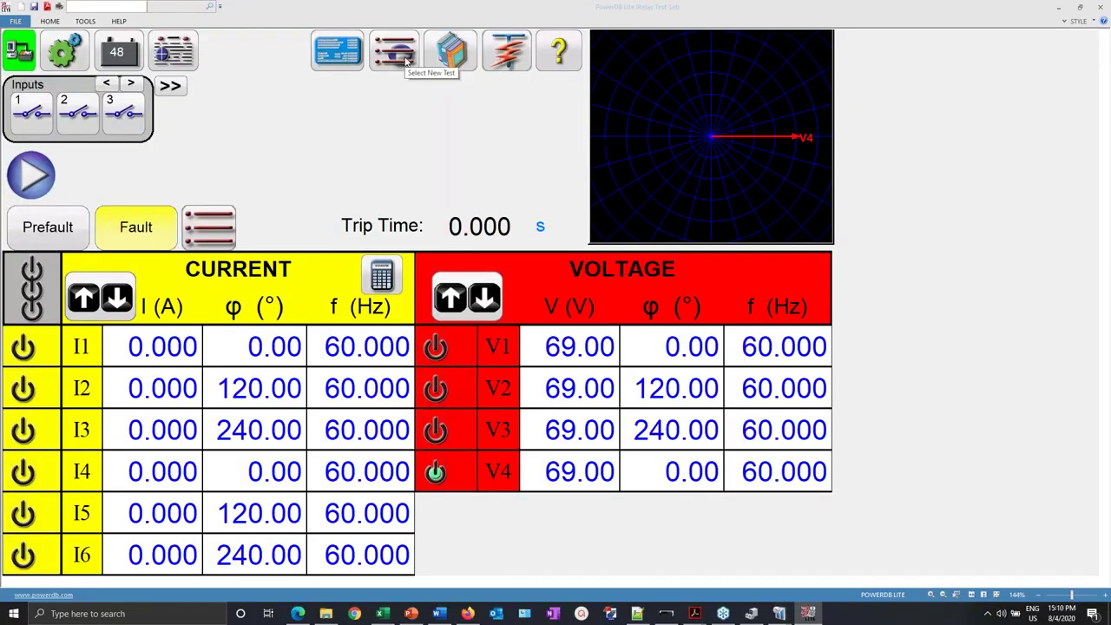
- Enable edit mode in the relay settings table and set up a Modbus read from the relay over Ethernet
click(338, 54)
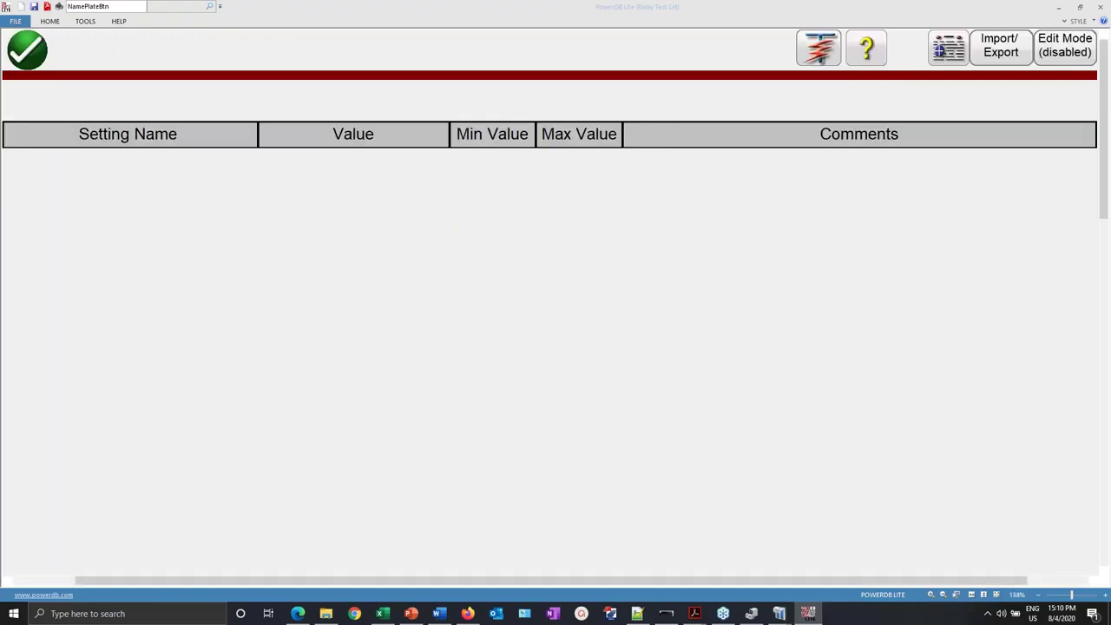
click(1068, 52)
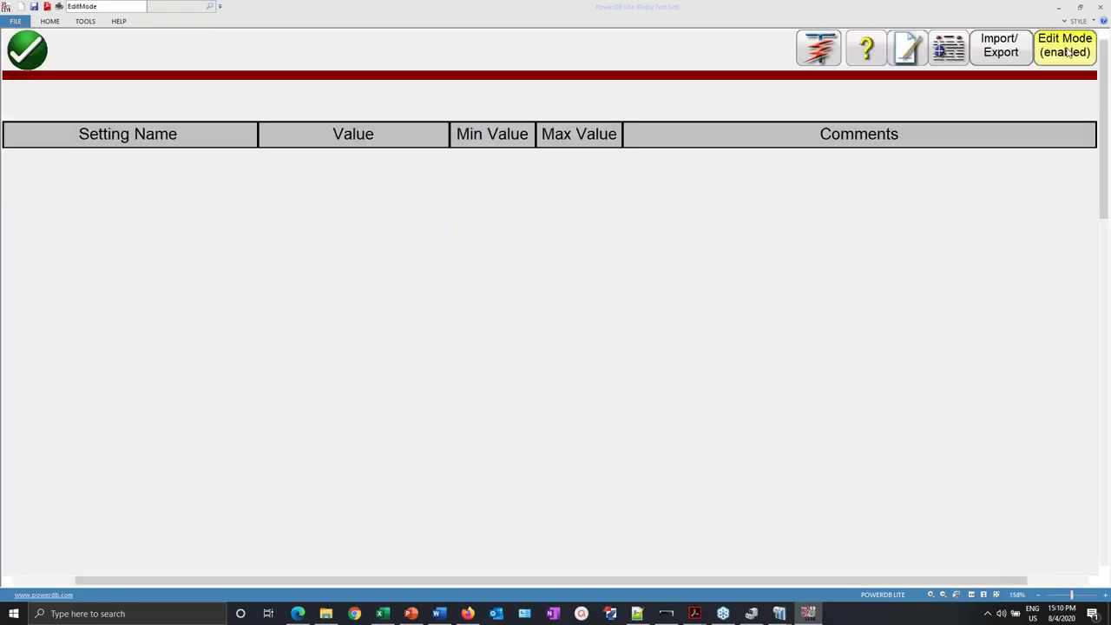
click(1005, 53)
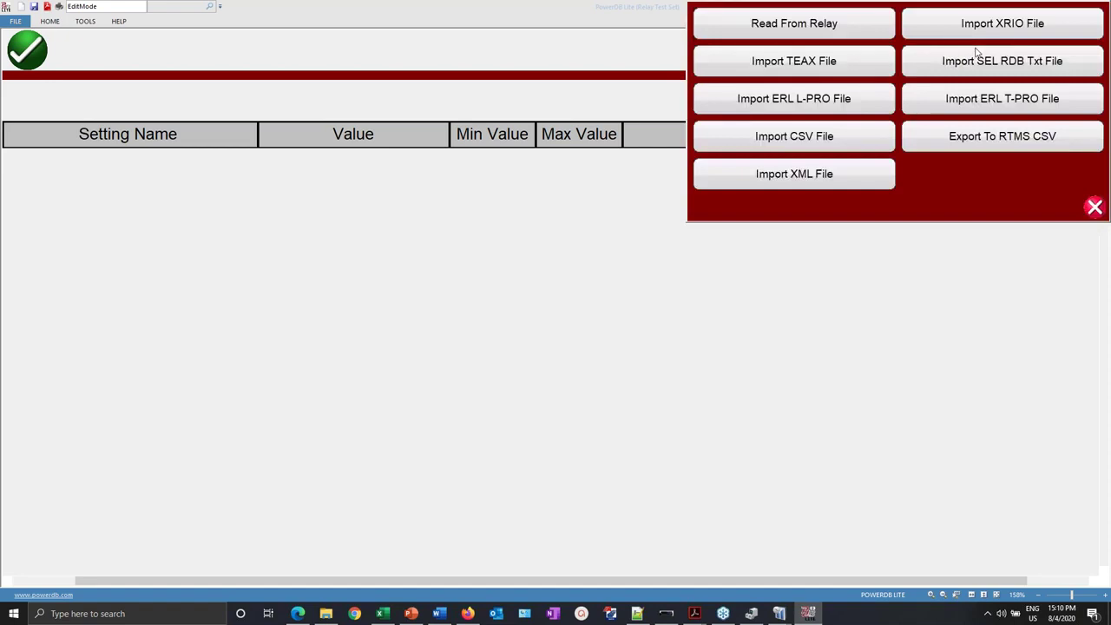
click(832, 26)
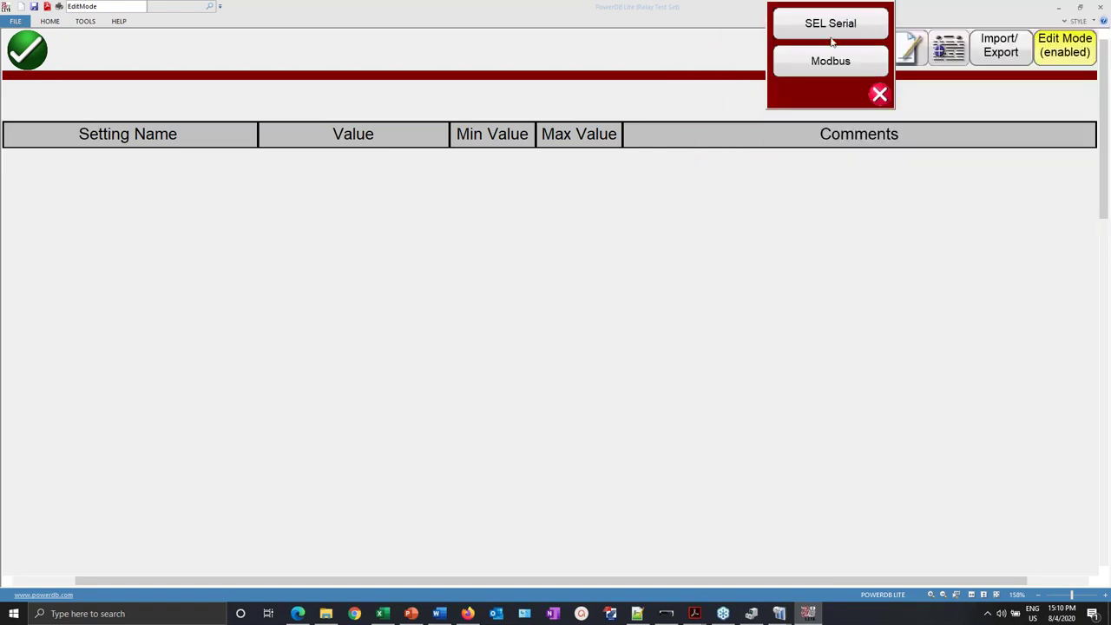
click(831, 71)
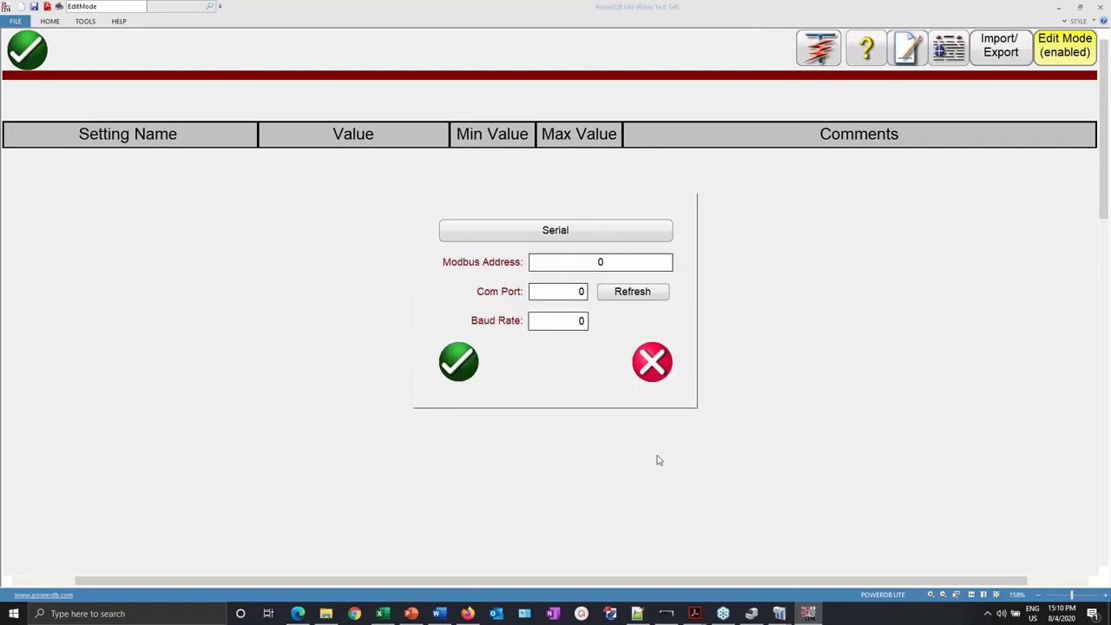
click(586, 238)
click(582, 264)
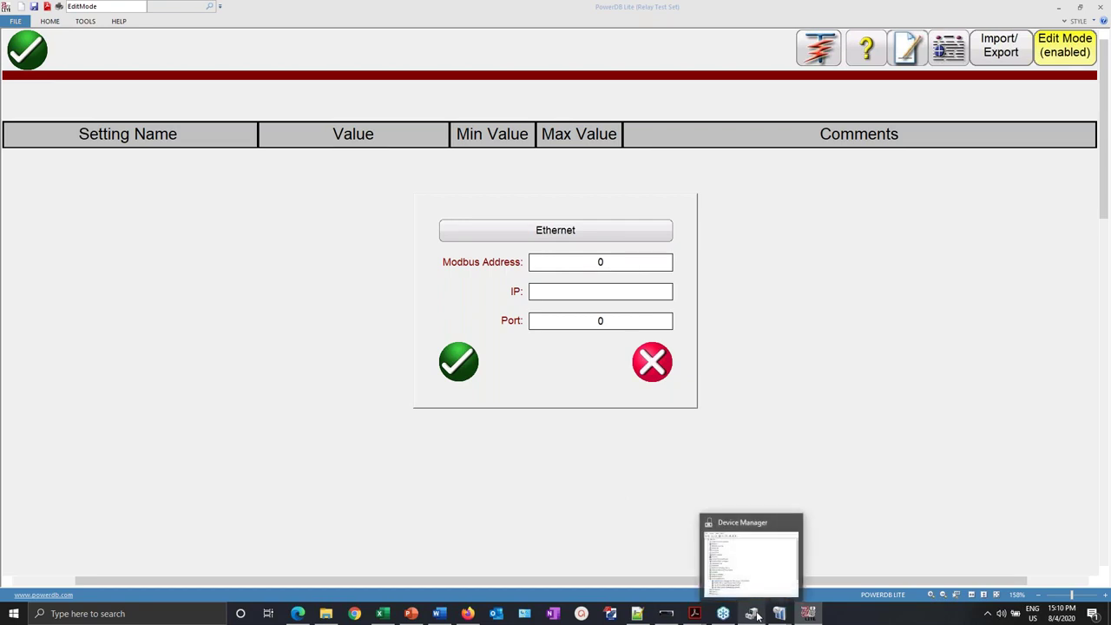
- Switch to EnerVista UR Setup and check the Quick Connect Device's interface details and Modbus Protocol settings
mouse_move(683, 618)
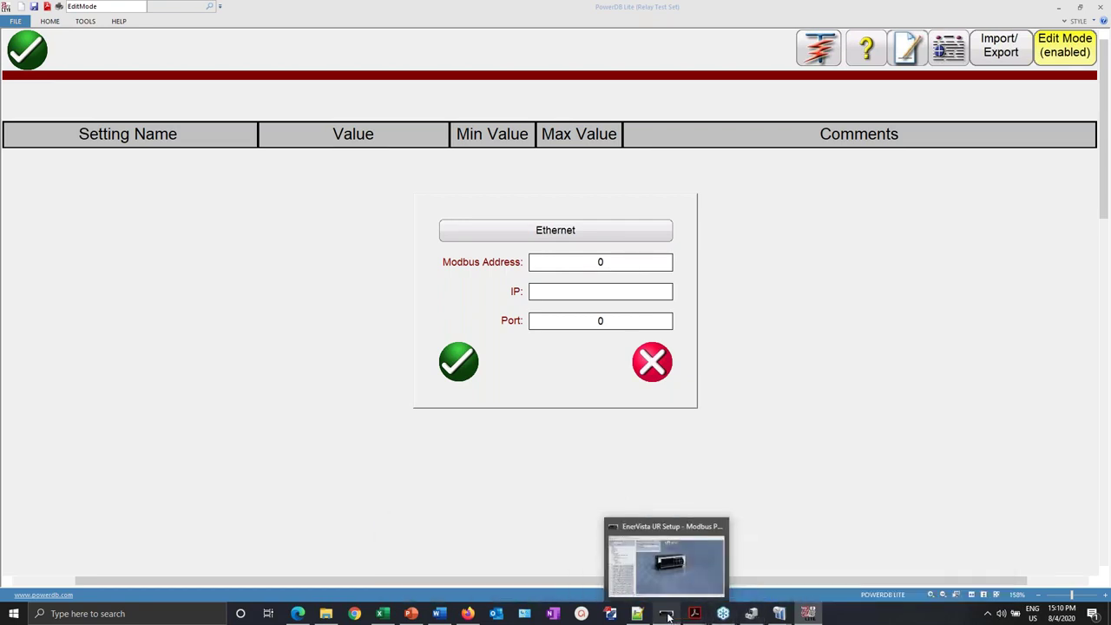
click(667, 615)
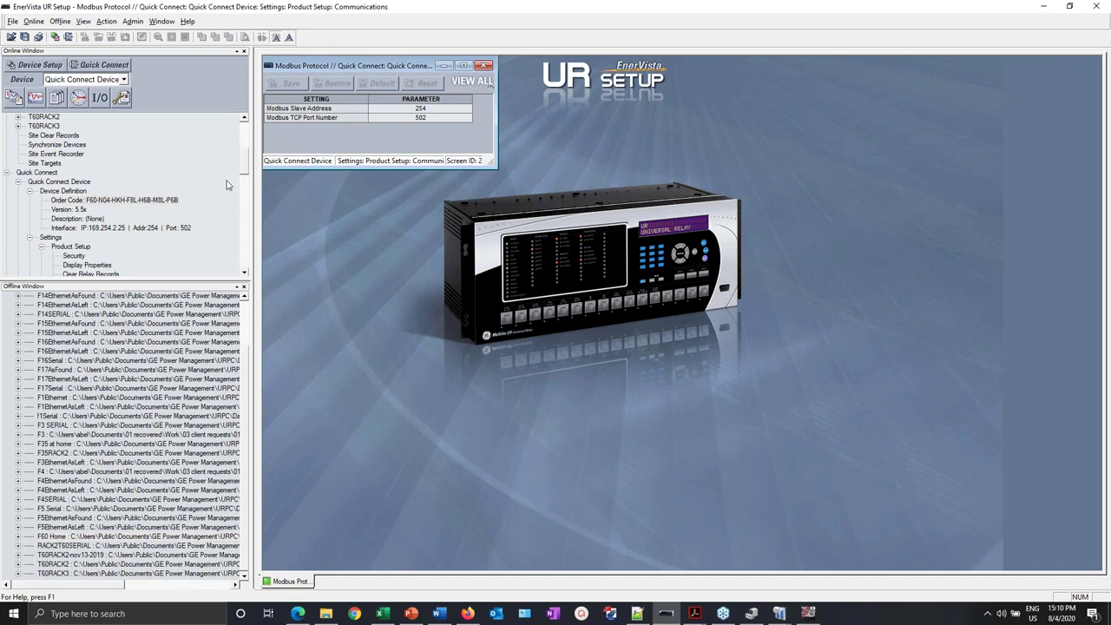
drag(248, 276, 248, 276)
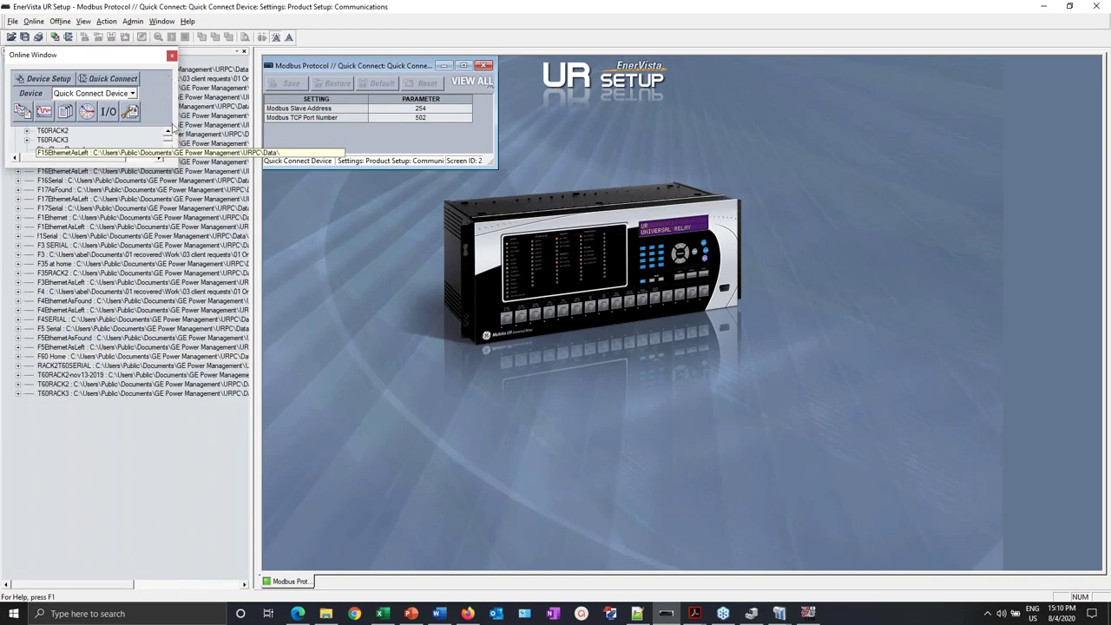
drag(178, 170, 241, 278)
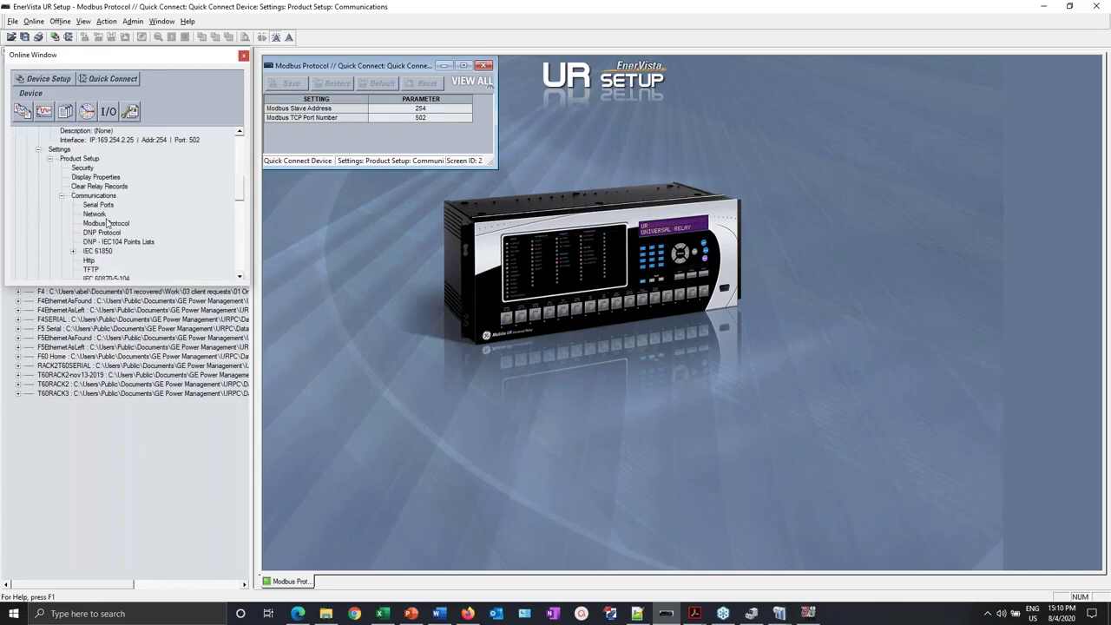
click(108, 224)
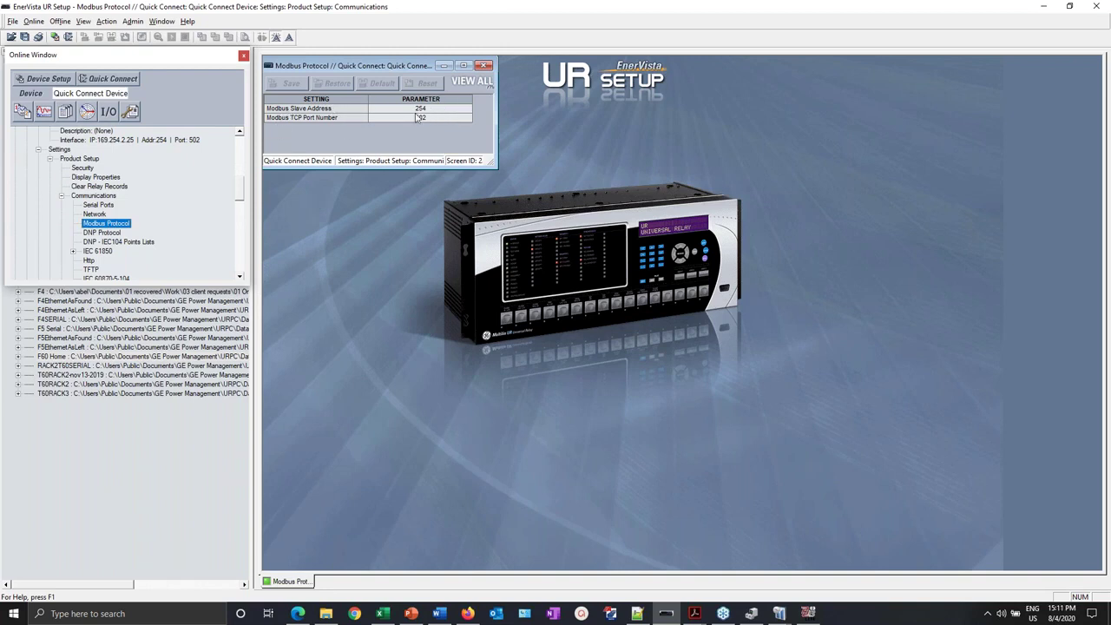
- In PowerDB Lite, set Modbus address 254, port 502 and the relay's IP address, and start reading the relay
key(alt+Tab)
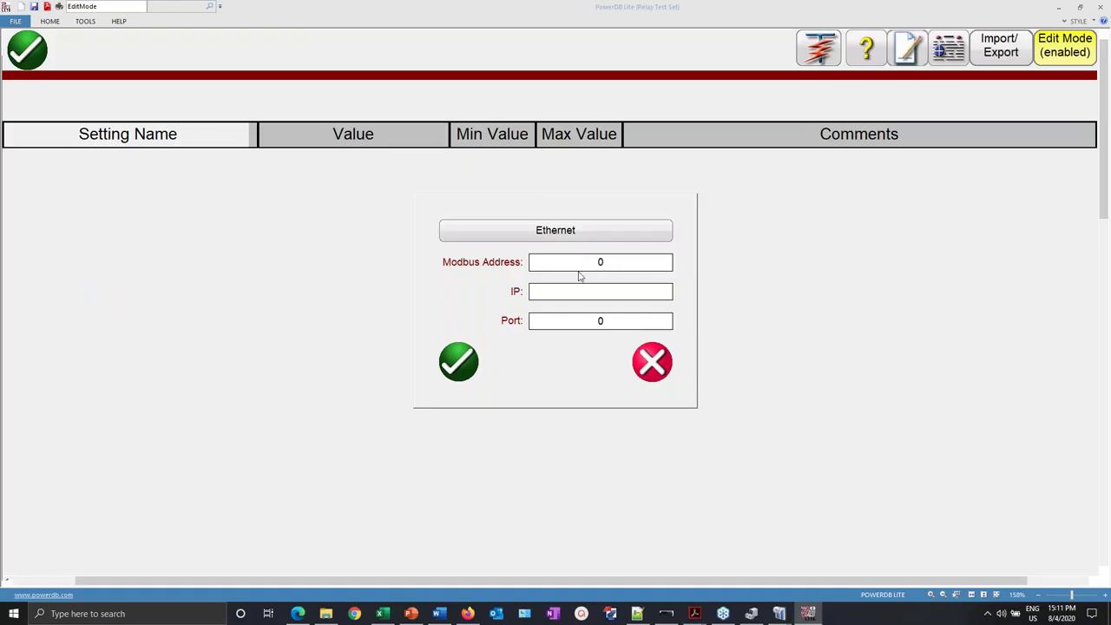
click(601, 262)
text(254)
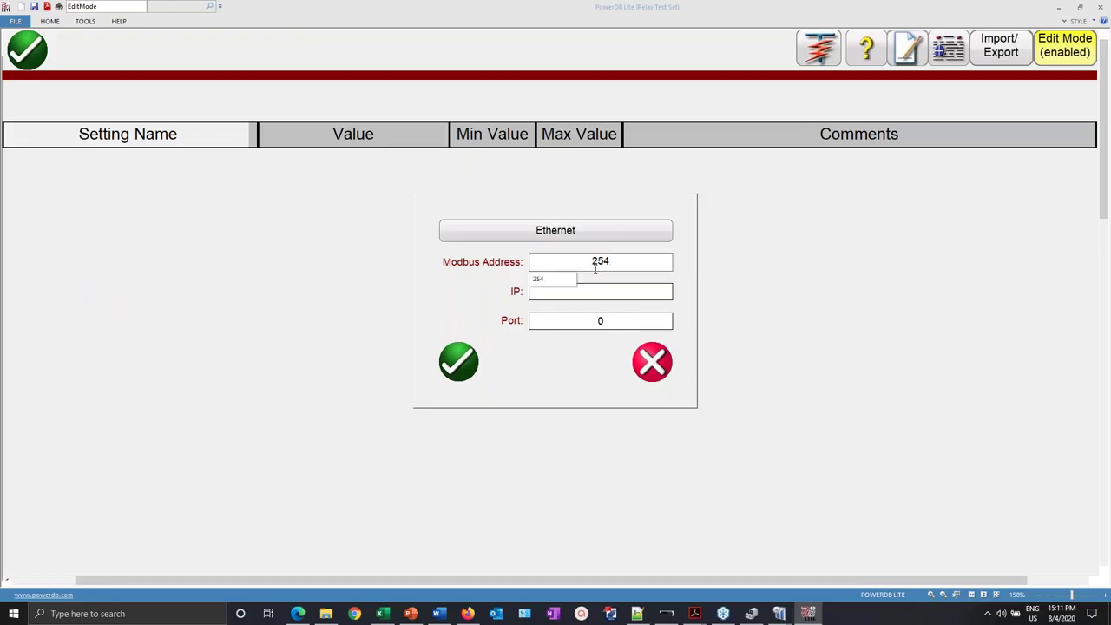
click(608, 325)
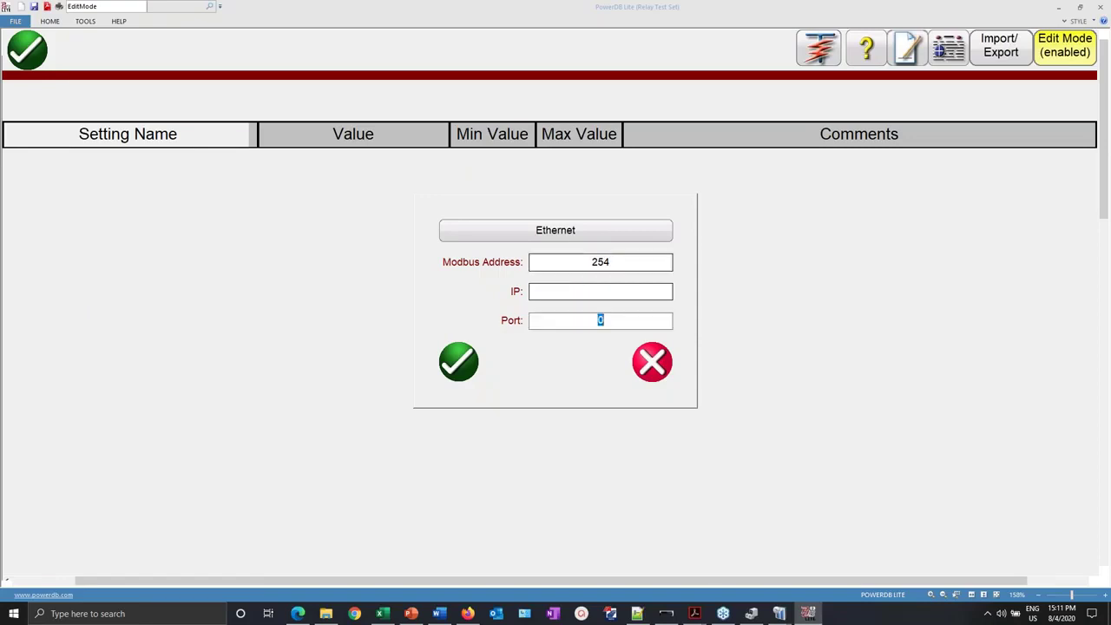
text(5)
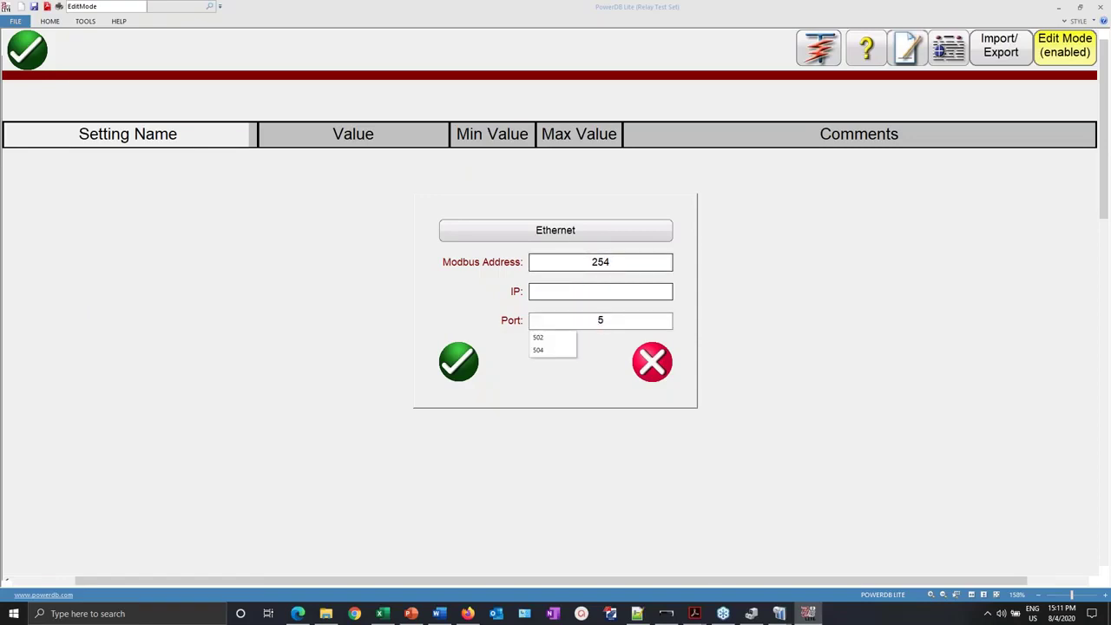
click(547, 338)
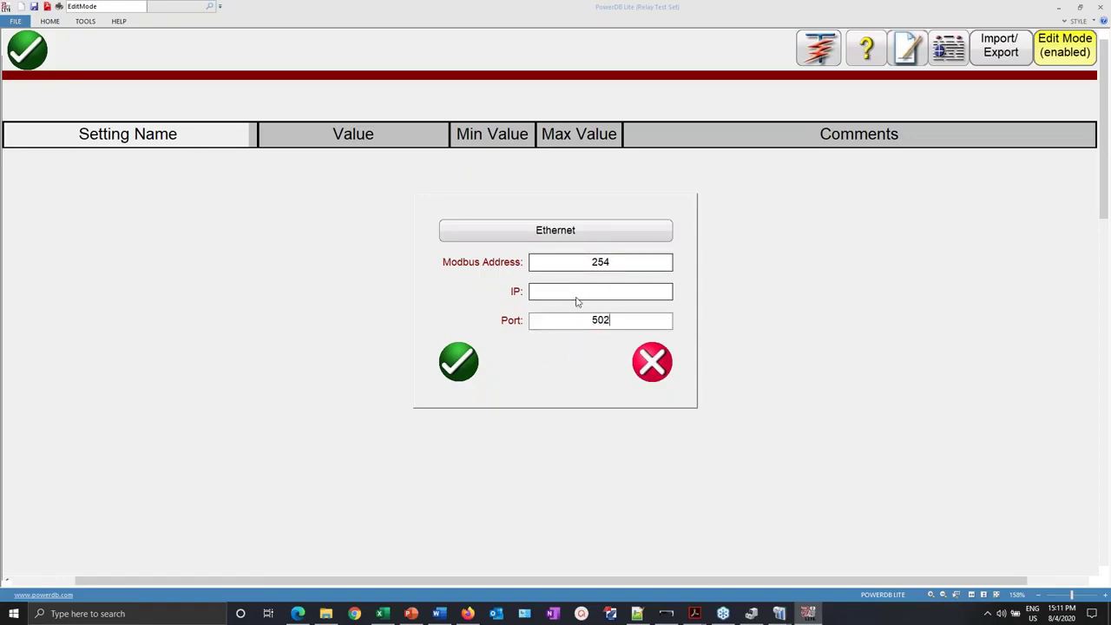
click(583, 295)
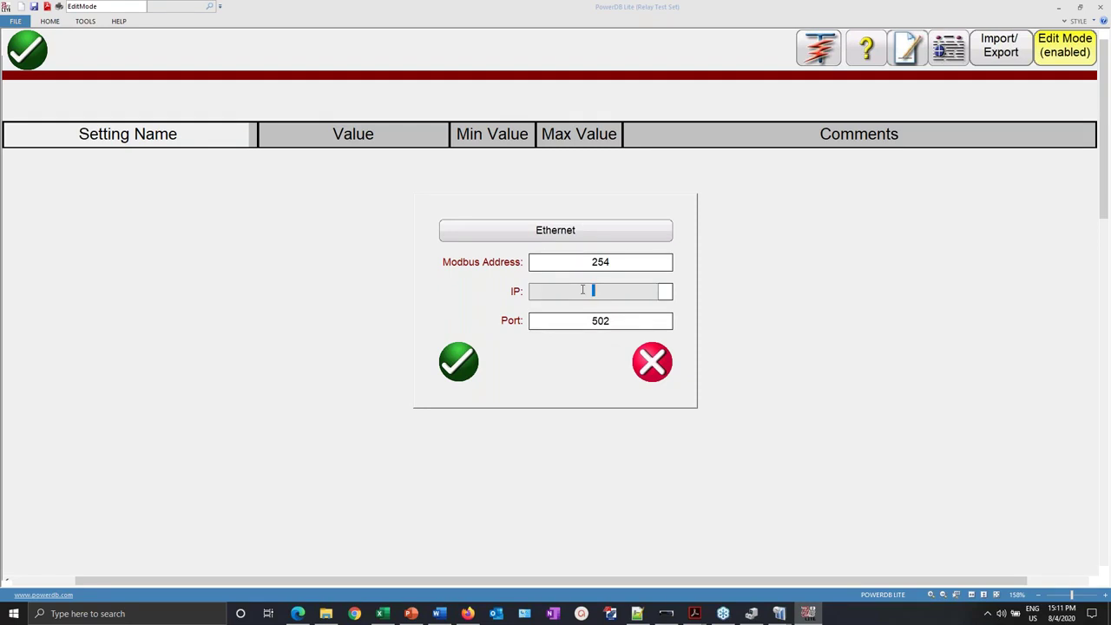
text(1)
click(552, 307)
click(461, 360)
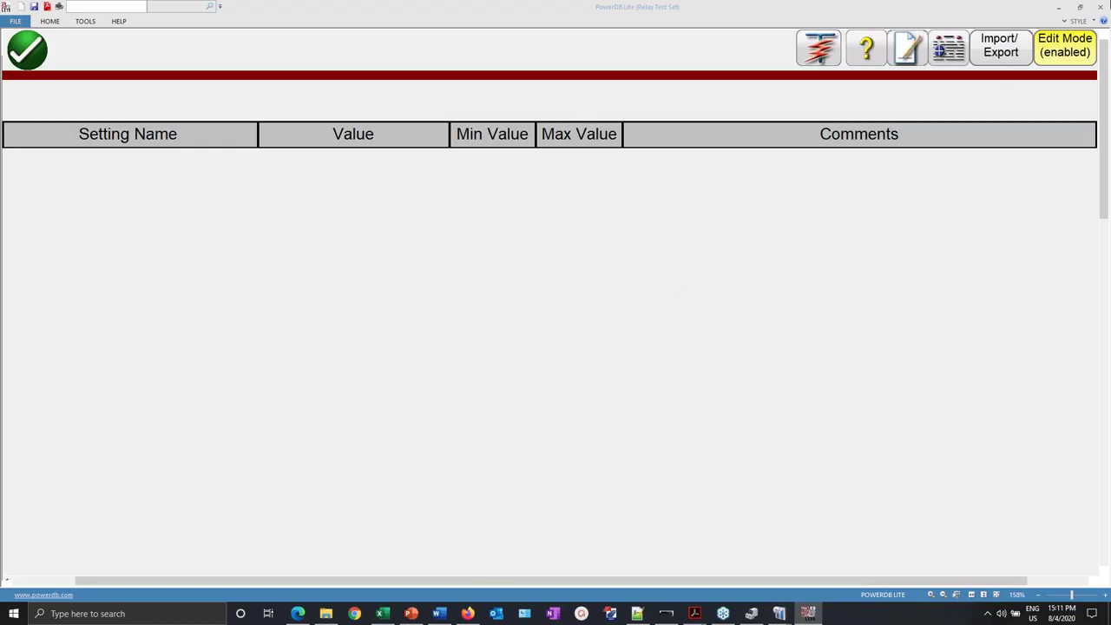
- Minimize PowerDB Lite and EnerVista UR Setup, and open the Multilin Modbus folder under RTMS Modules in File Explorer
click(1063, 10)
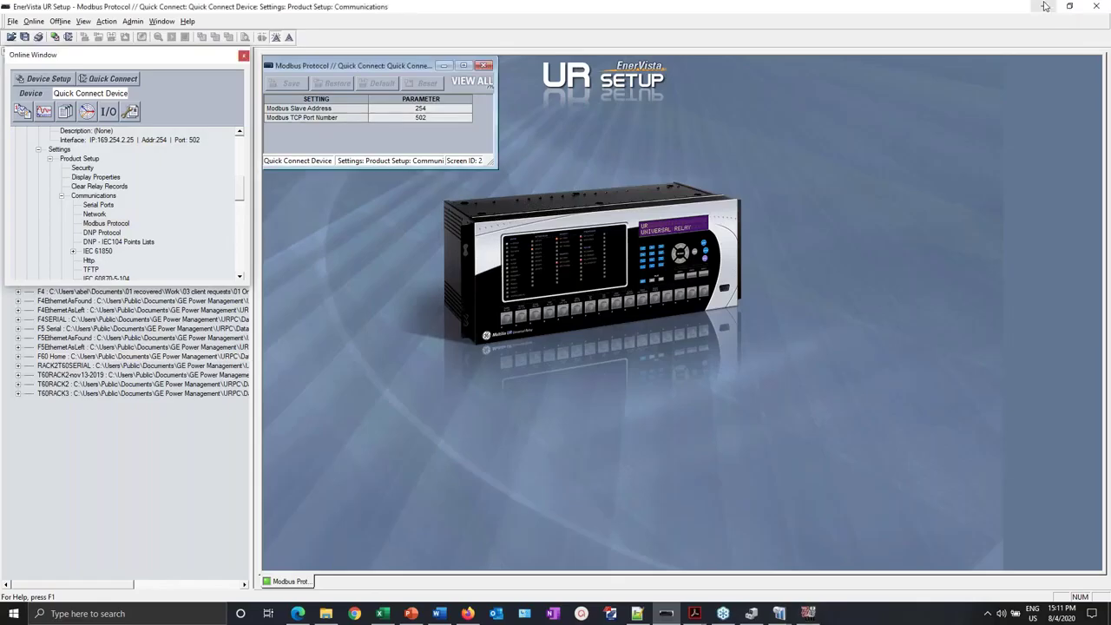
click(1044, 6)
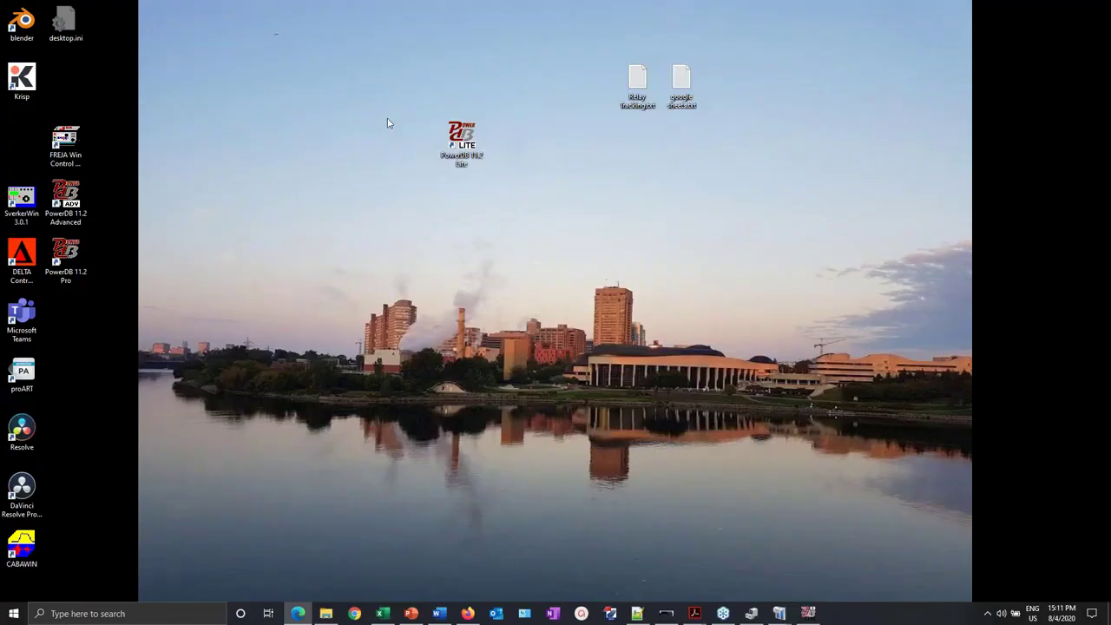
click(321, 616)
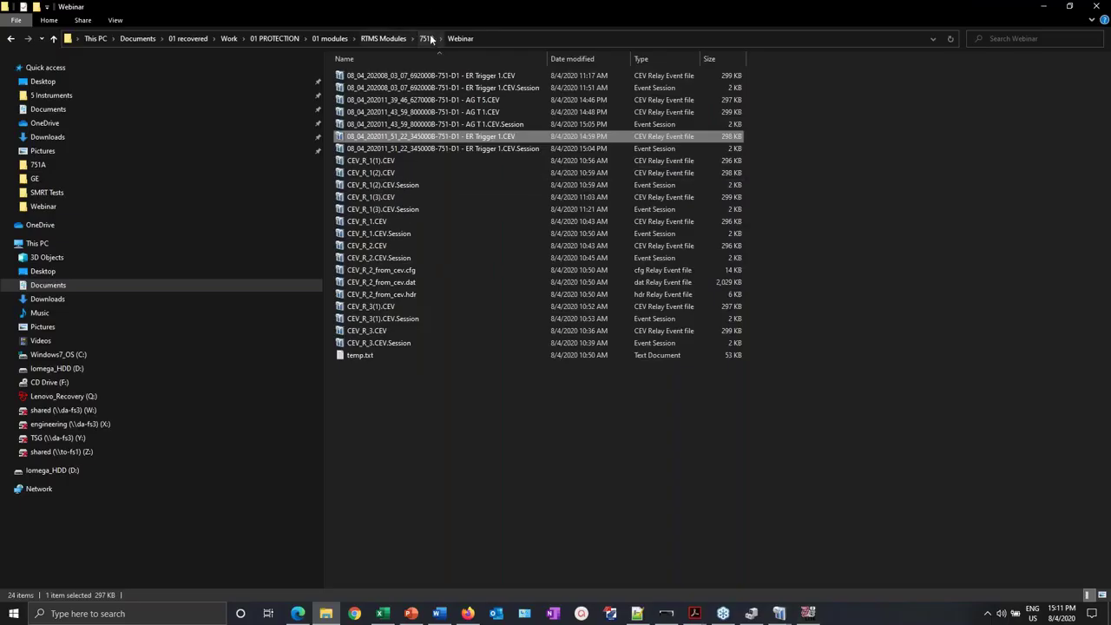
click(427, 38)
click(389, 38)
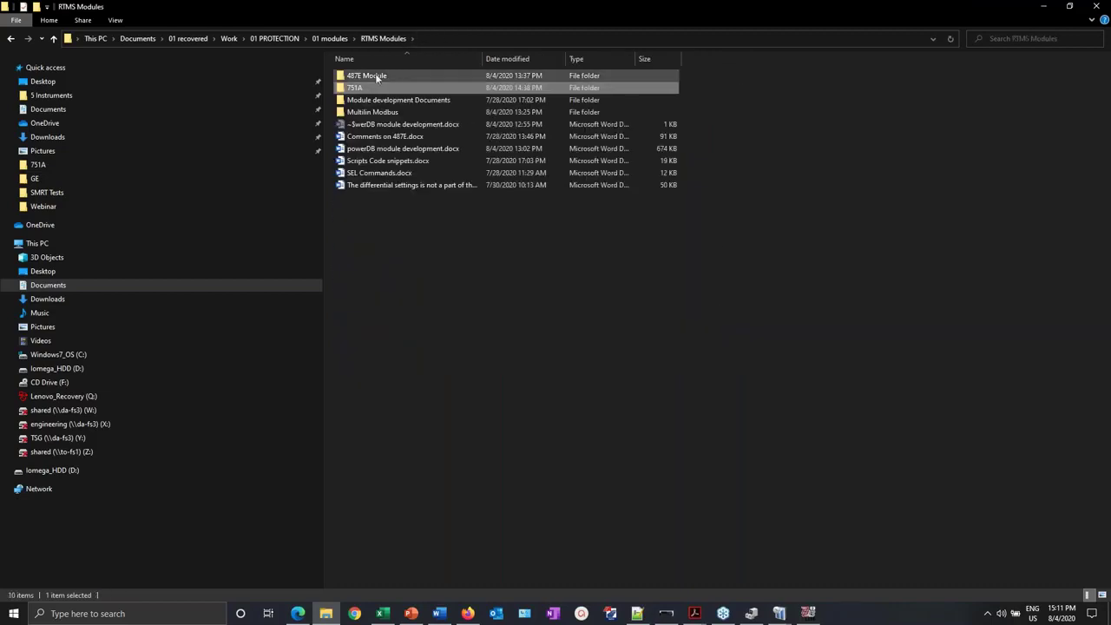
double_click(363, 111)
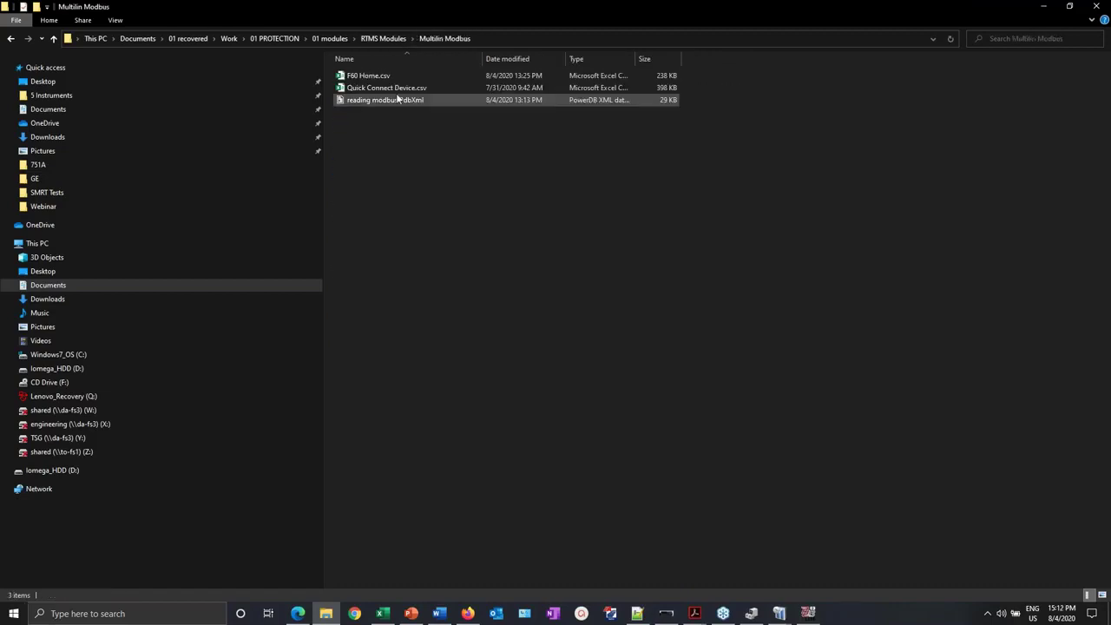
- Open the 7/31/2020 results in reading modbus.PdbXml, minimize the PowerDB Lite window and bring up the opened relay test report
click(399, 104)
double_click(398, 103)
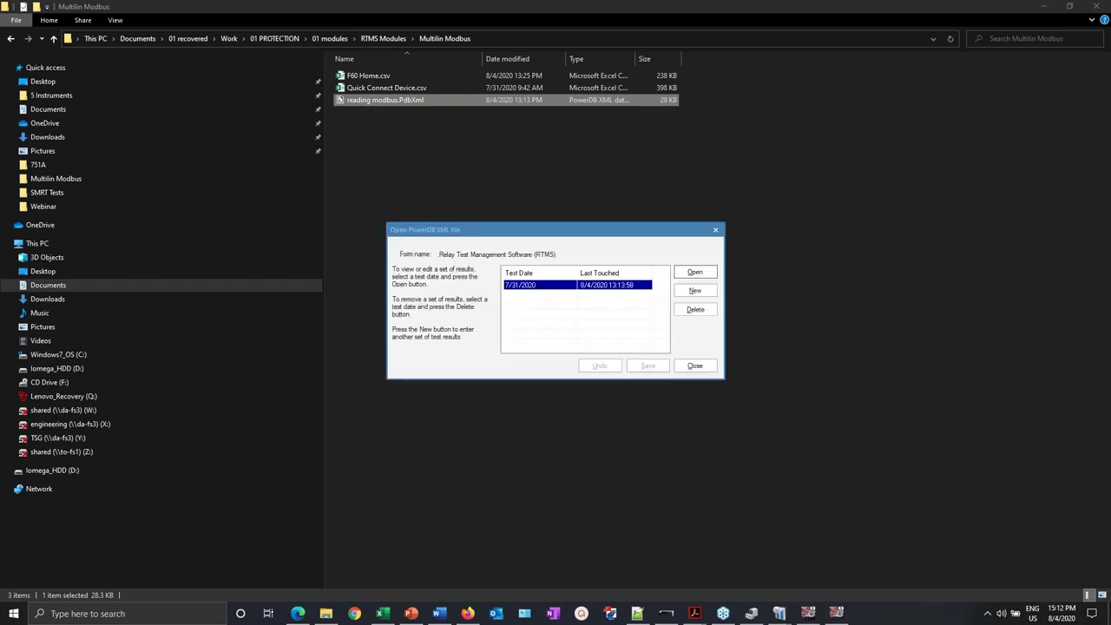
click(700, 272)
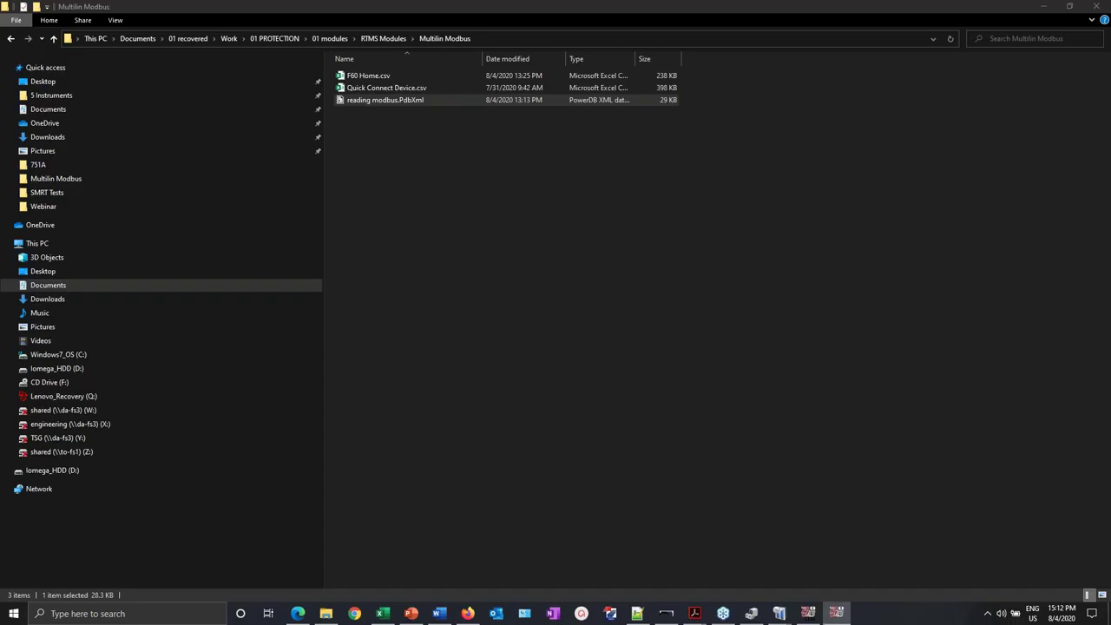
click(808, 617)
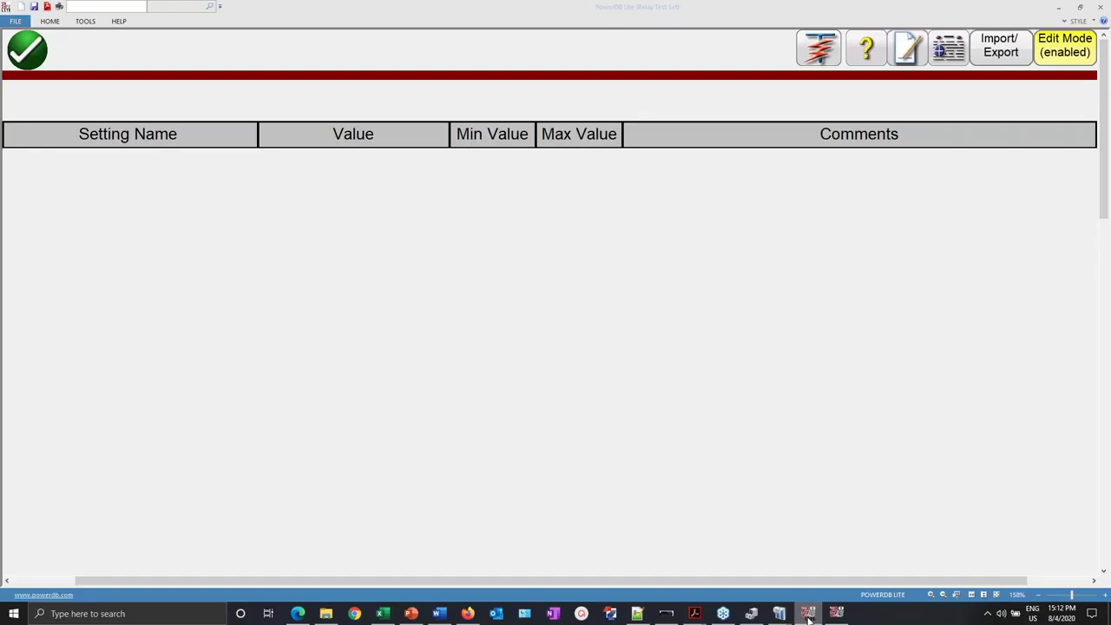
click(1060, 7)
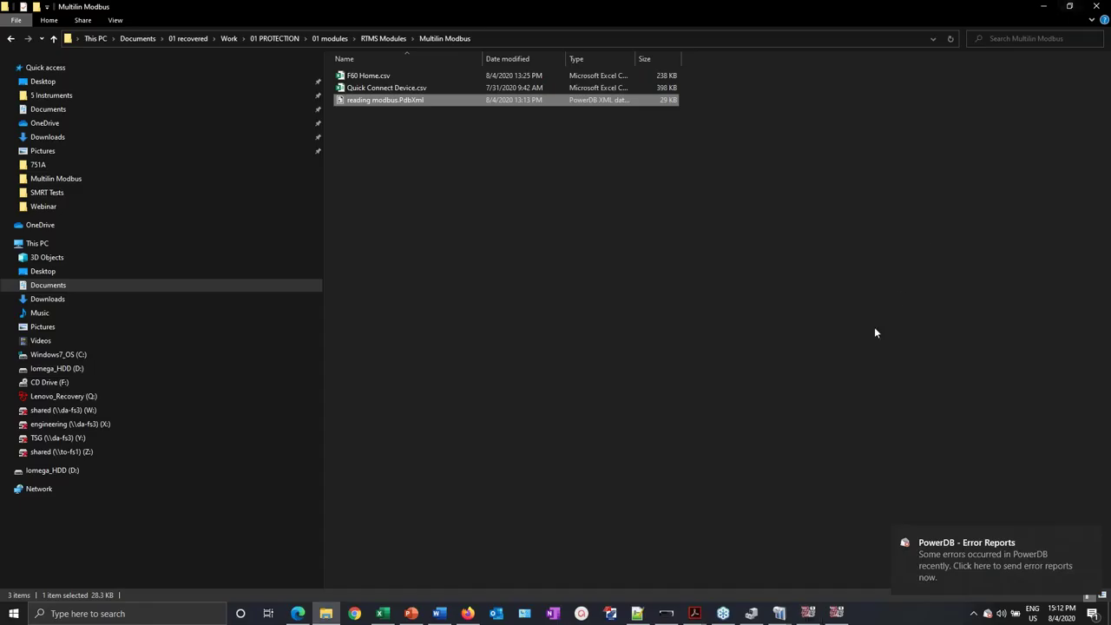
click(836, 614)
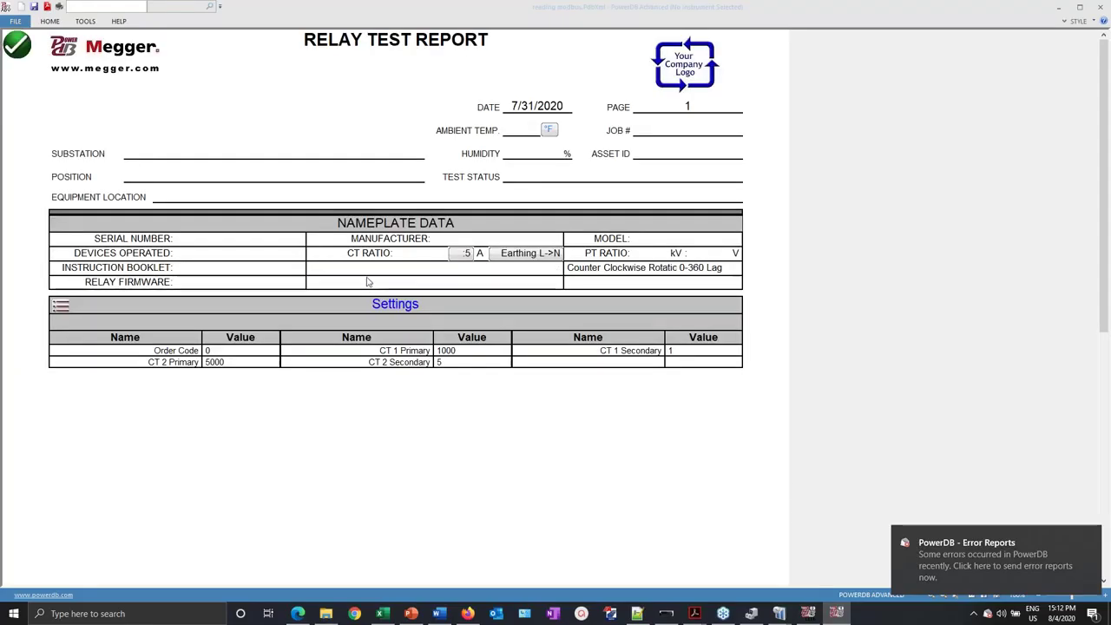
- Leave the relay test report, choose to simulate the device and open the relay settings table
click(17, 45)
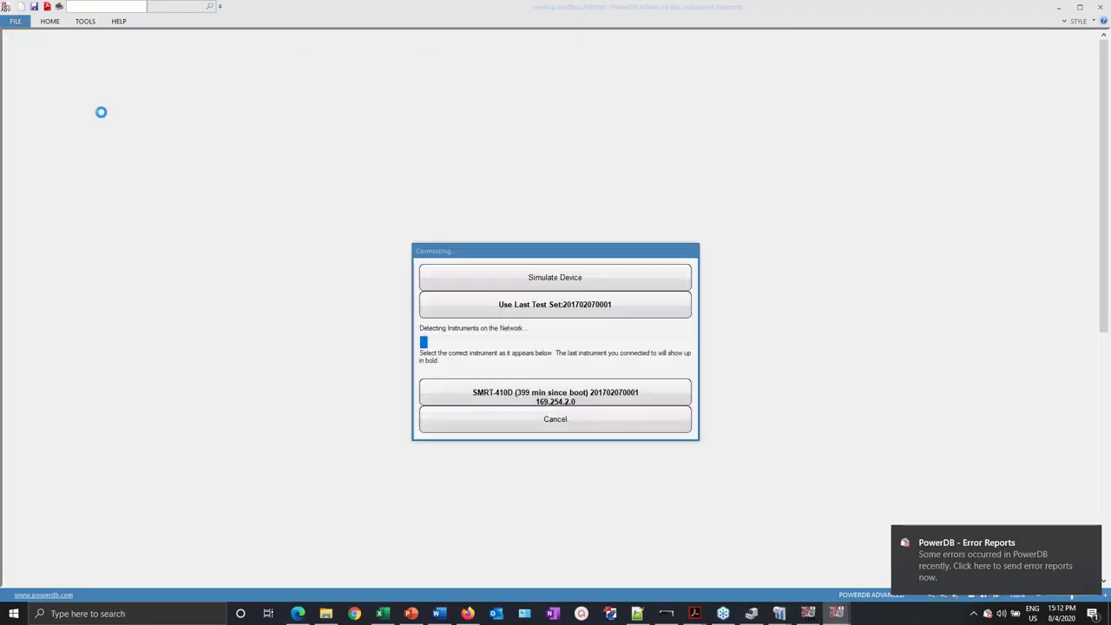
click(596, 278)
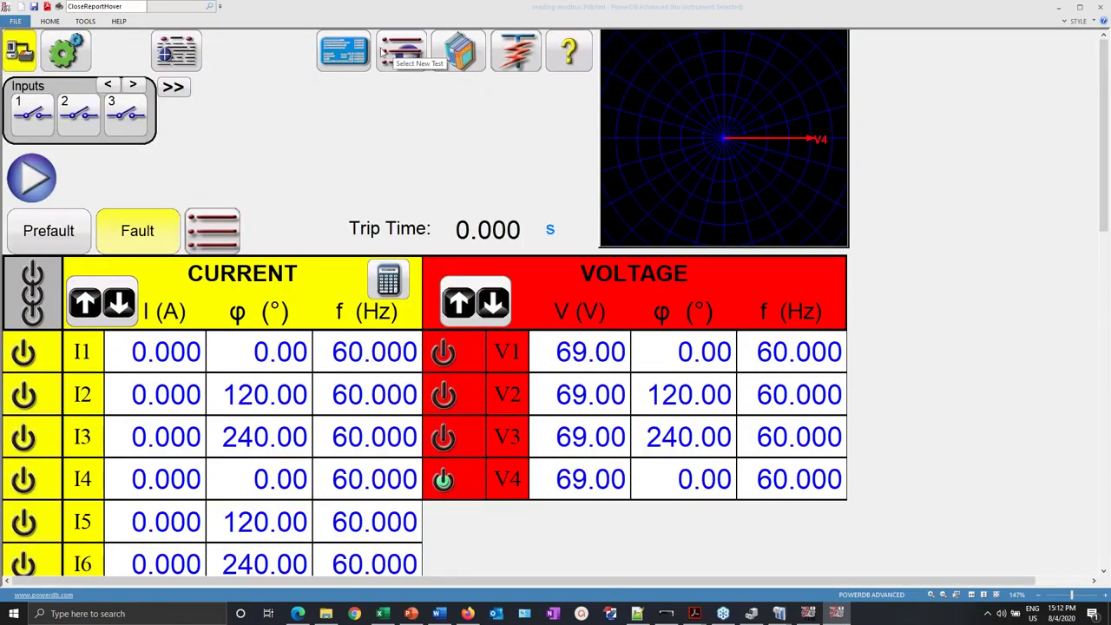
click(349, 52)
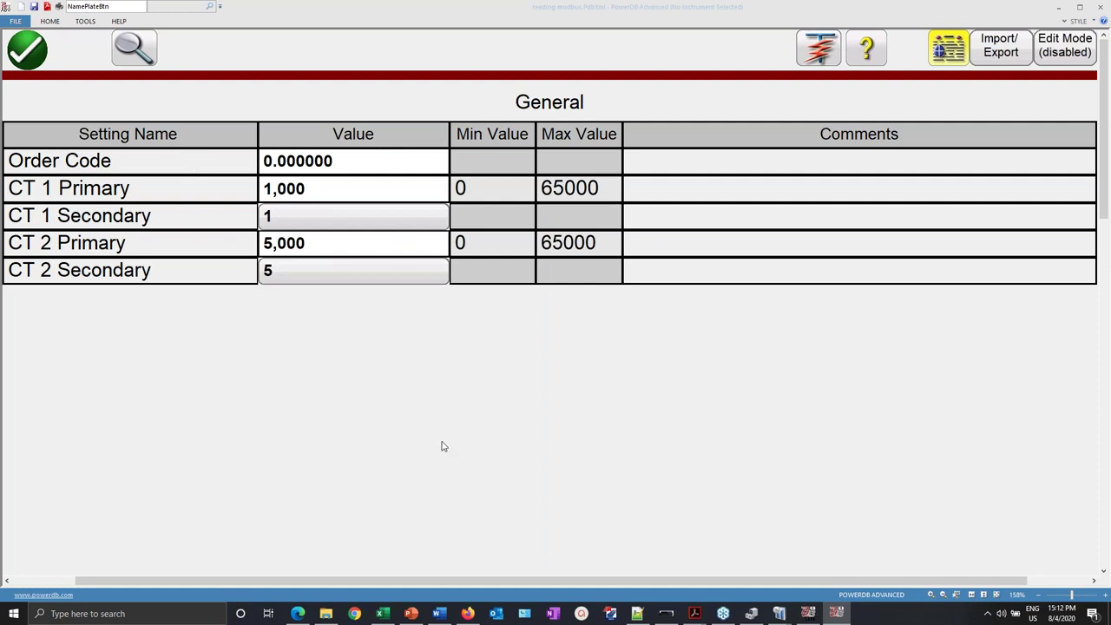
- Switch to Firefox, replace the old memory map tab with a new one and load the relay's web page at 169.254.2.25
click(468, 614)
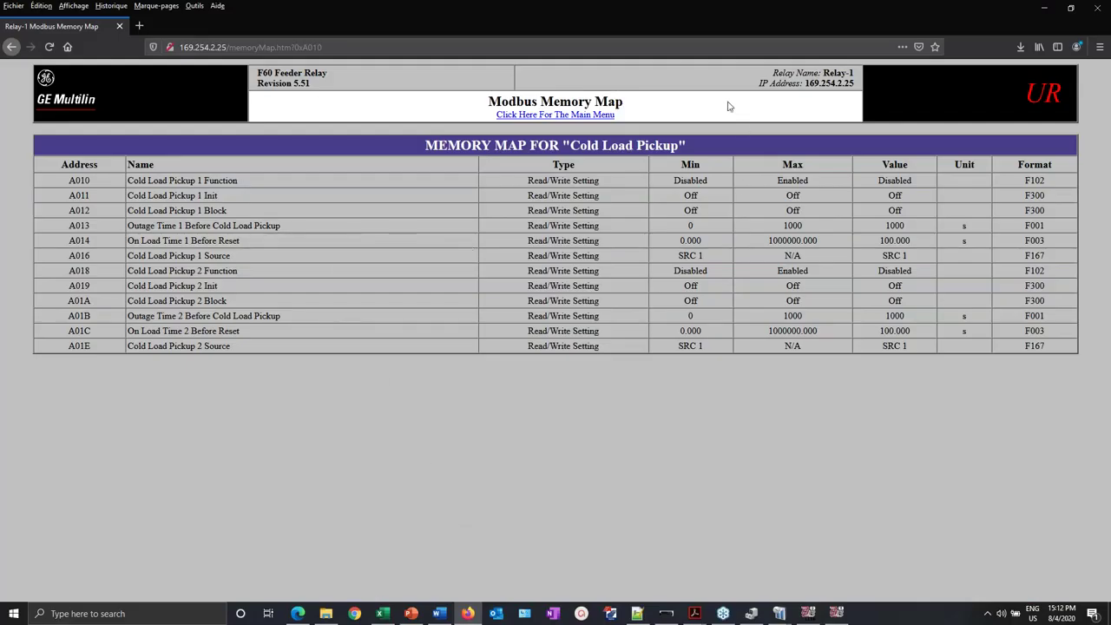
click(139, 25)
click(119, 26)
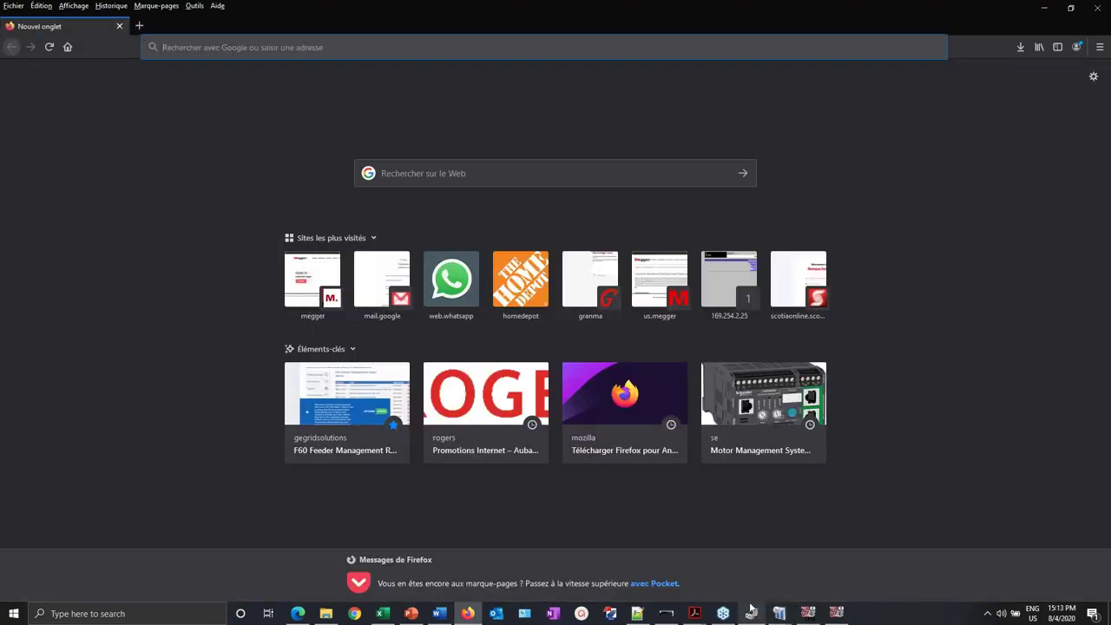
click(441, 614)
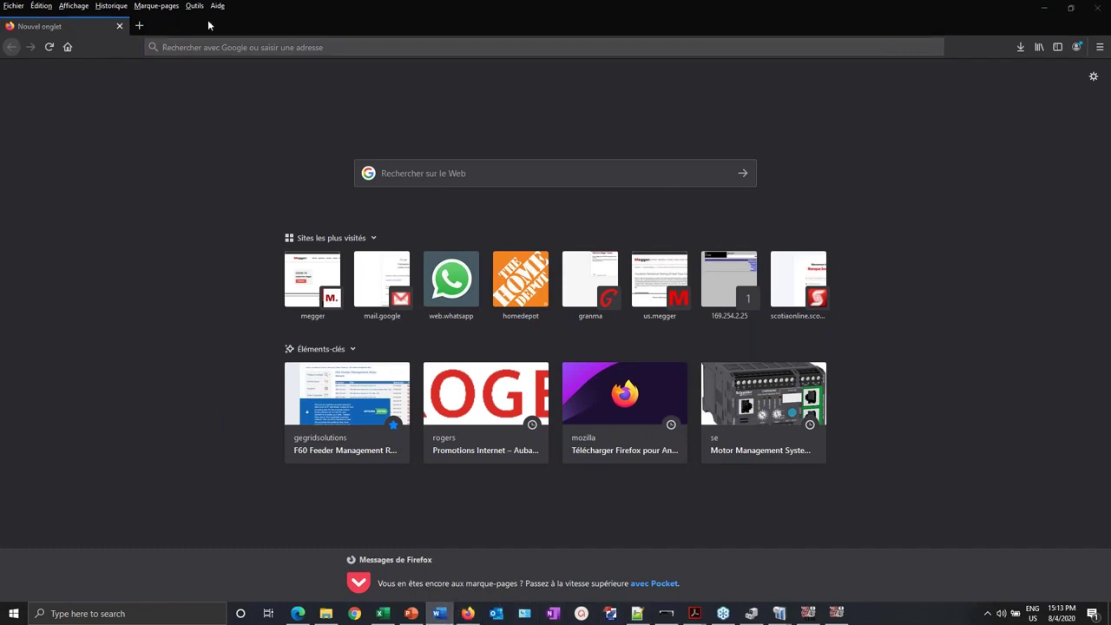
click(232, 45)
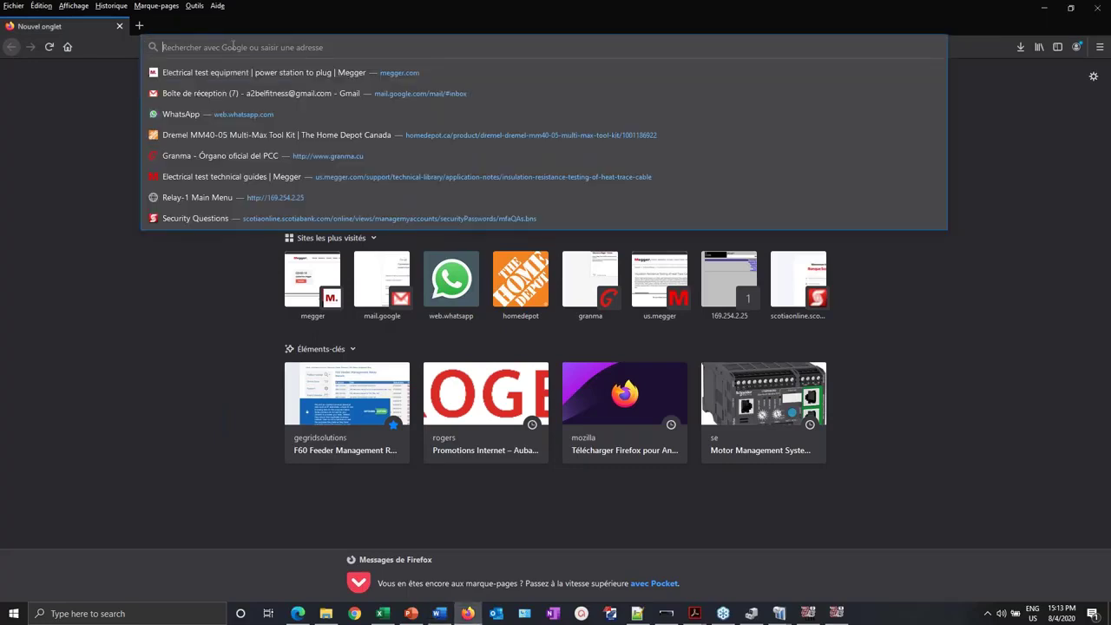
text(169.2)
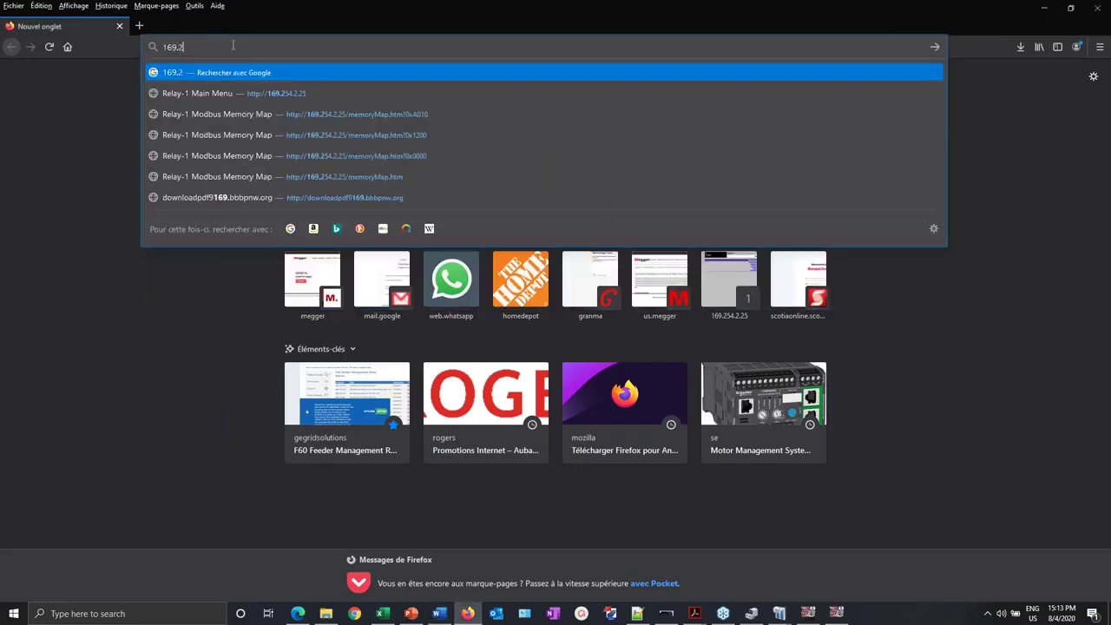
text(54.2)
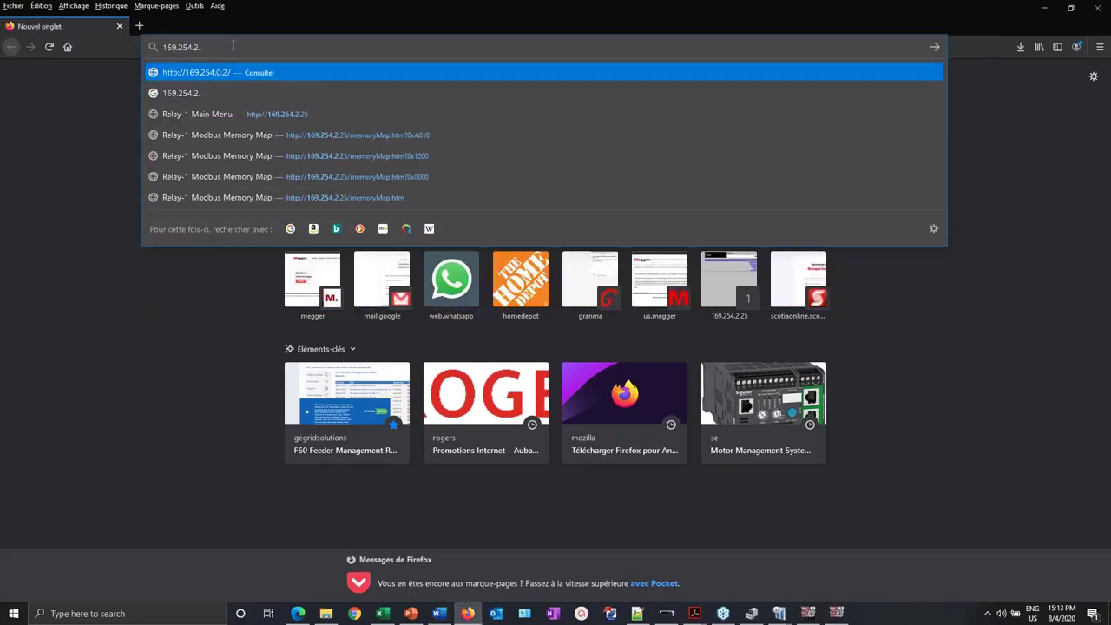
text(.25)
key(Return)
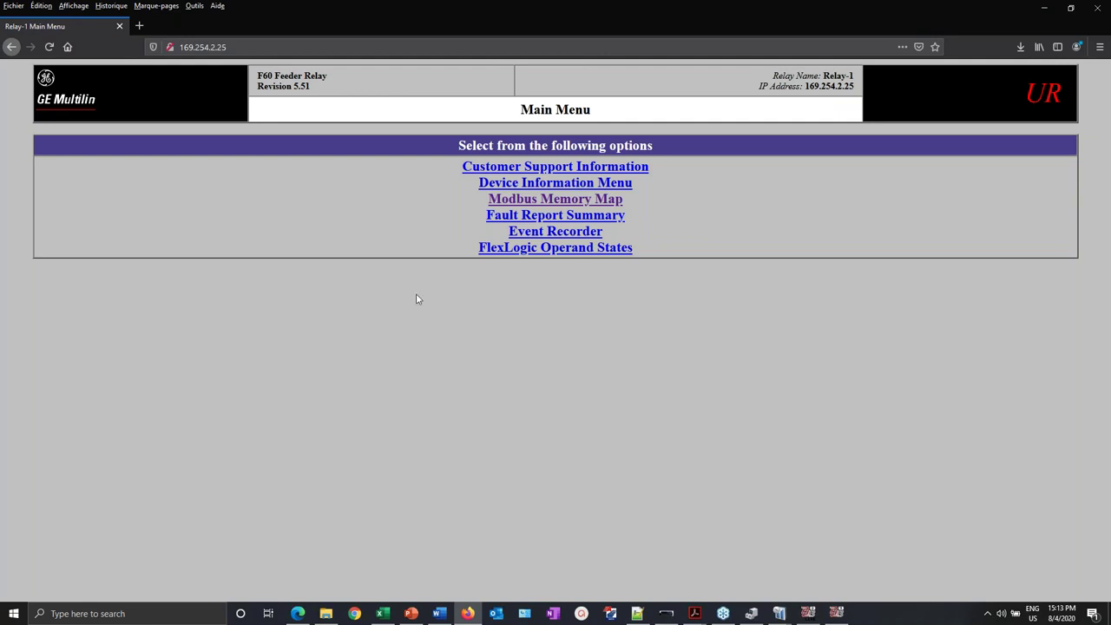
- Open the relay's Modbus Memory Map for Product Information and highlight the Order Code entry's address and format
click(611, 201)
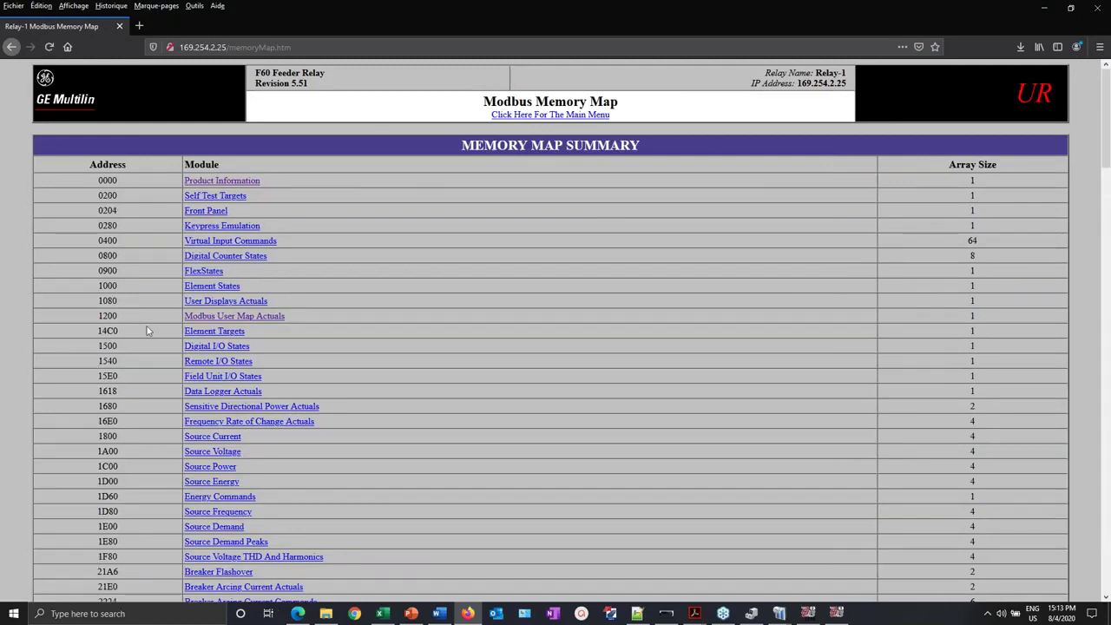
click(249, 185)
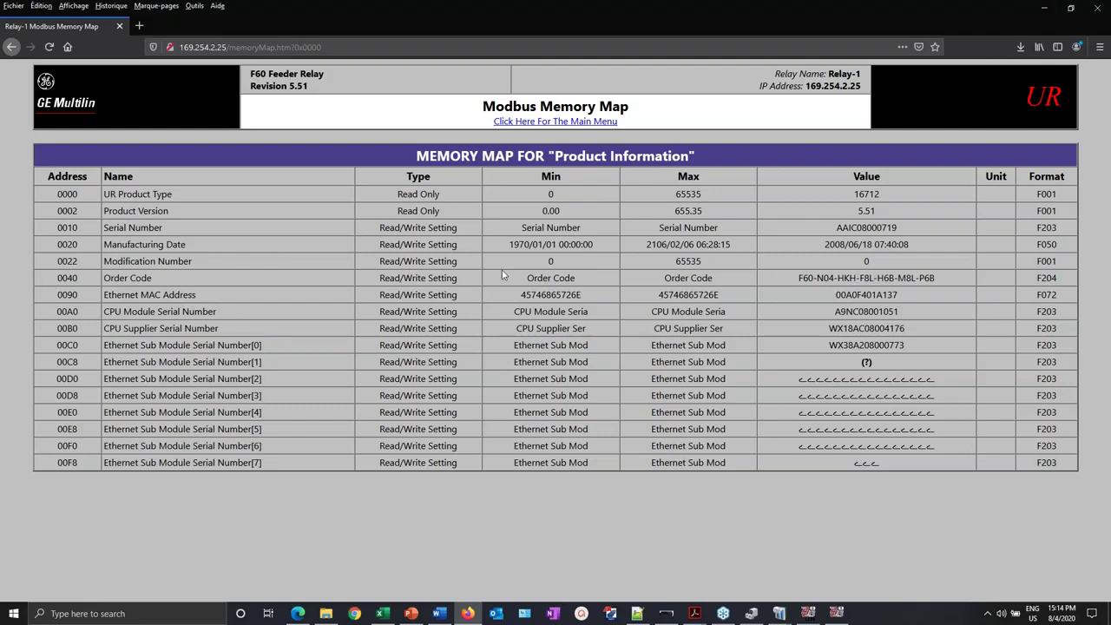
drag(56, 279, 83, 279)
click(81, 279)
drag(1066, 280, 1036, 279)
- Switch to PowerDB, review the example General settings in the reading modbus file, and return to the empty settings table
click(799, 616)
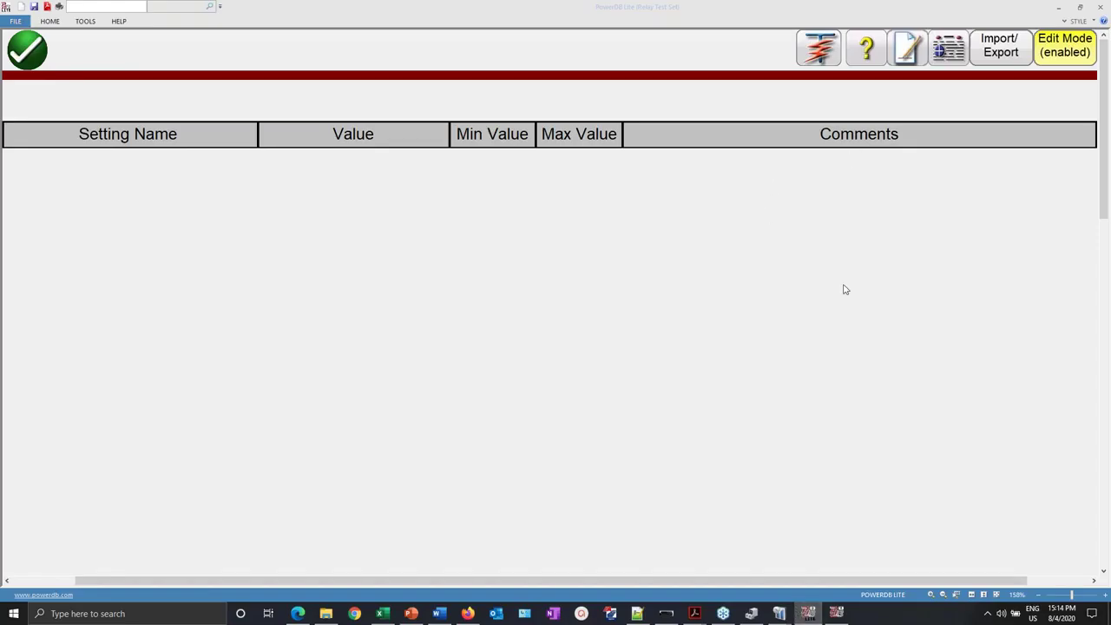
click(836, 615)
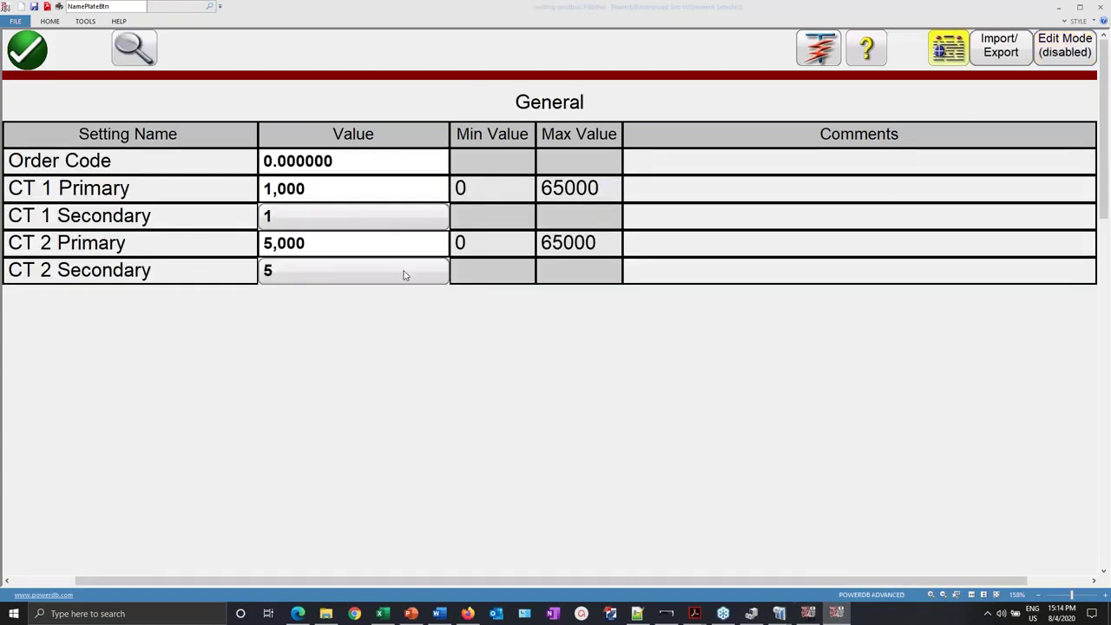
click(1065, 9)
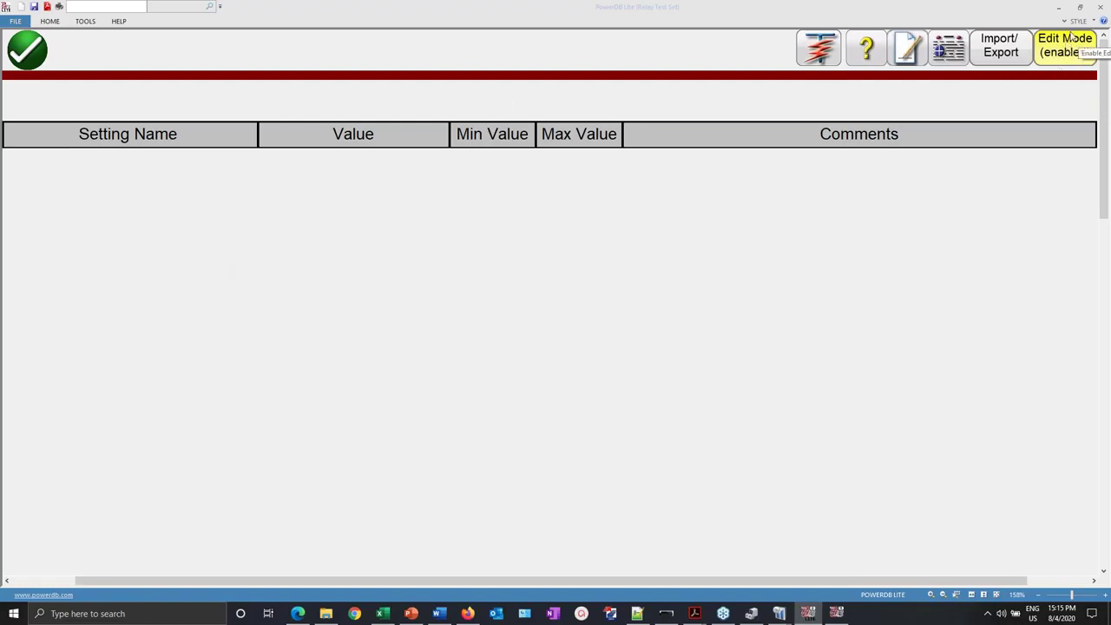
- Add a setting named Order Code in folder General with the comment "Order Code of the relay"
click(906, 53)
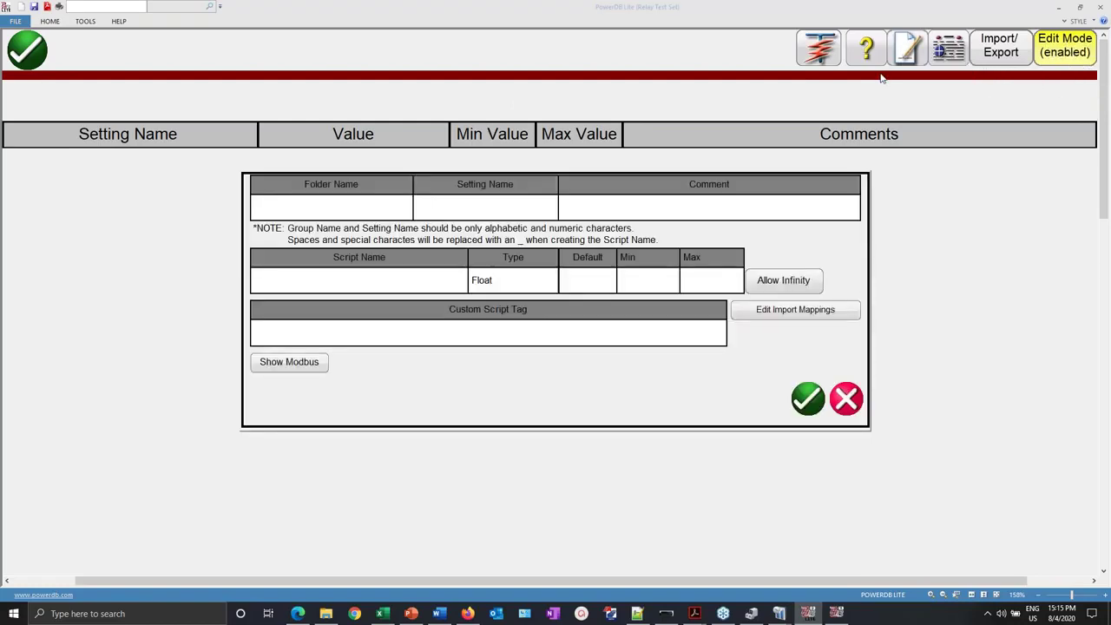
click(348, 205)
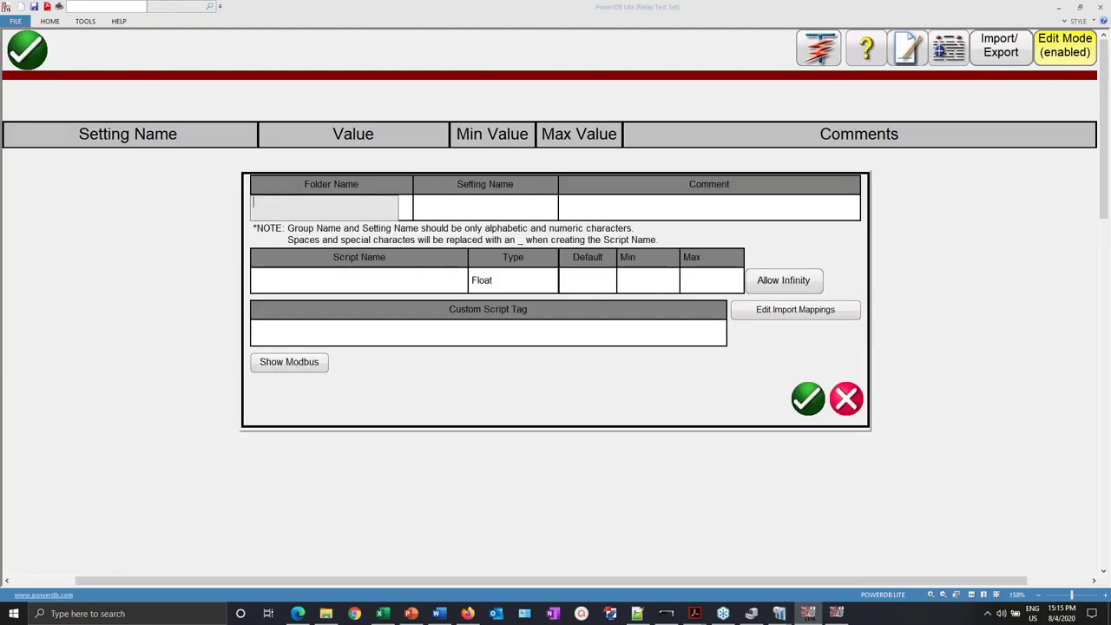
text(Gener)
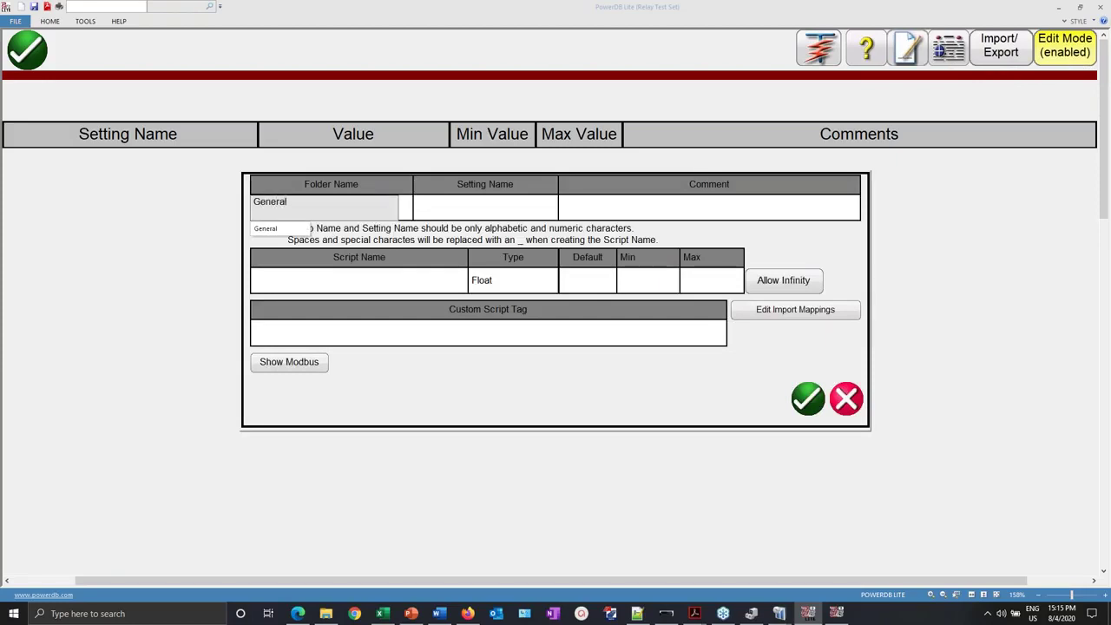
text(al)
click(510, 209)
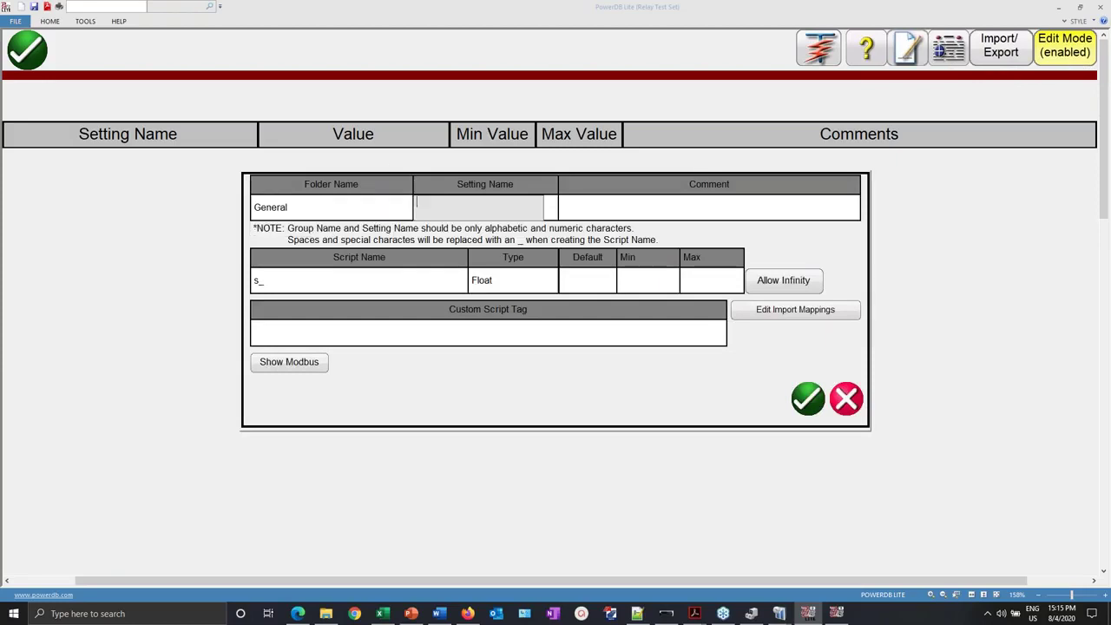
text(Order Code)
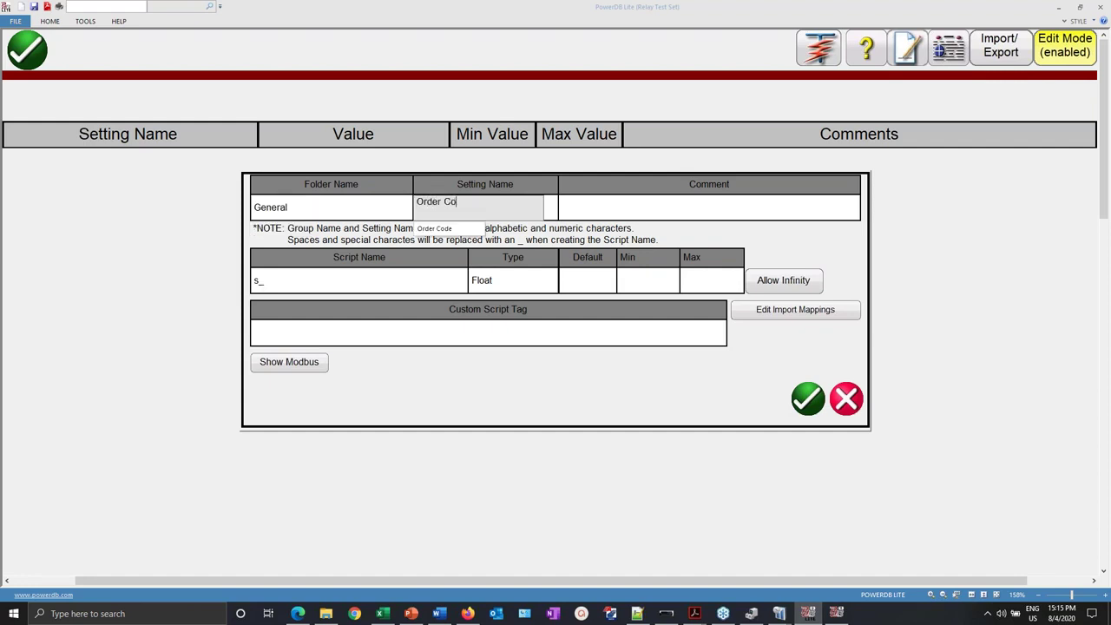
click(703, 210)
text(Order)
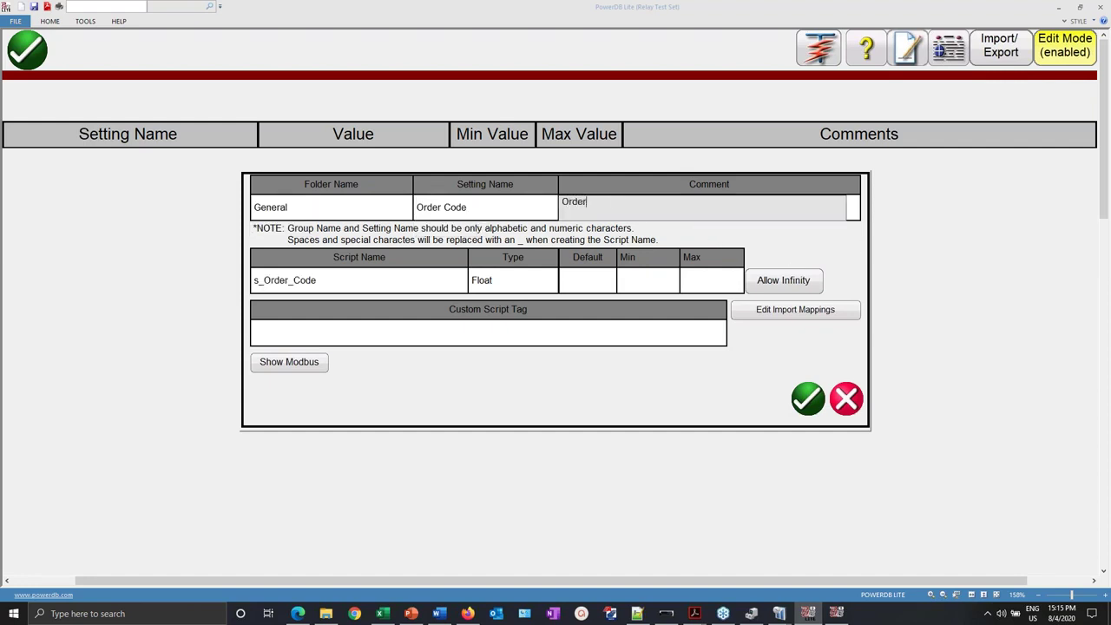
text( Code of the relay)
- Set the Order Code setting's type to String and show its Modbus settings
click(489, 284)
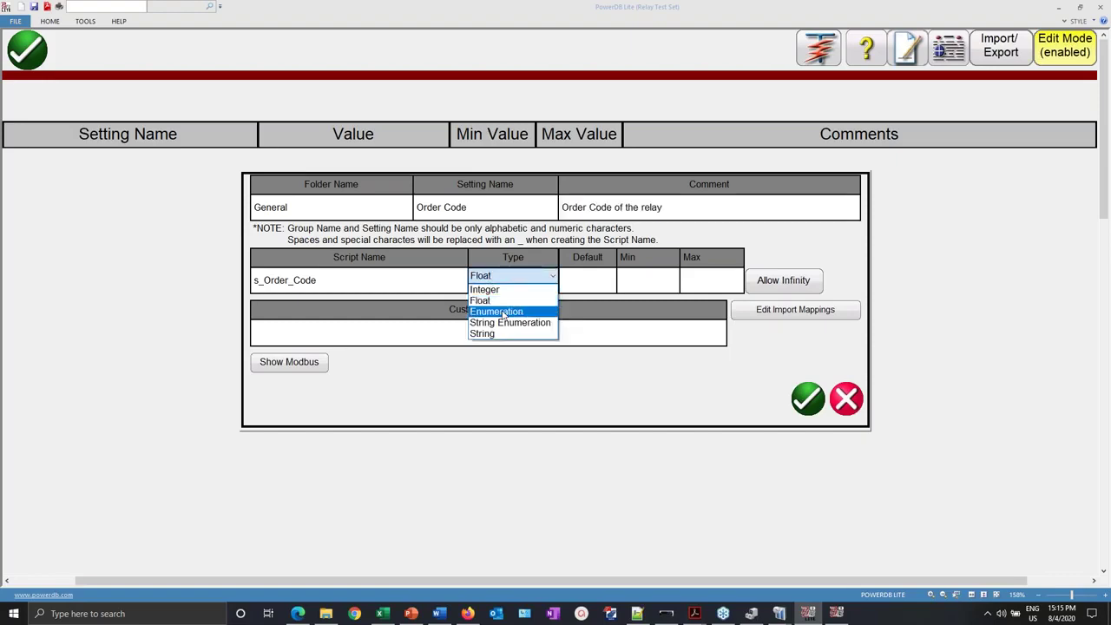
click(500, 335)
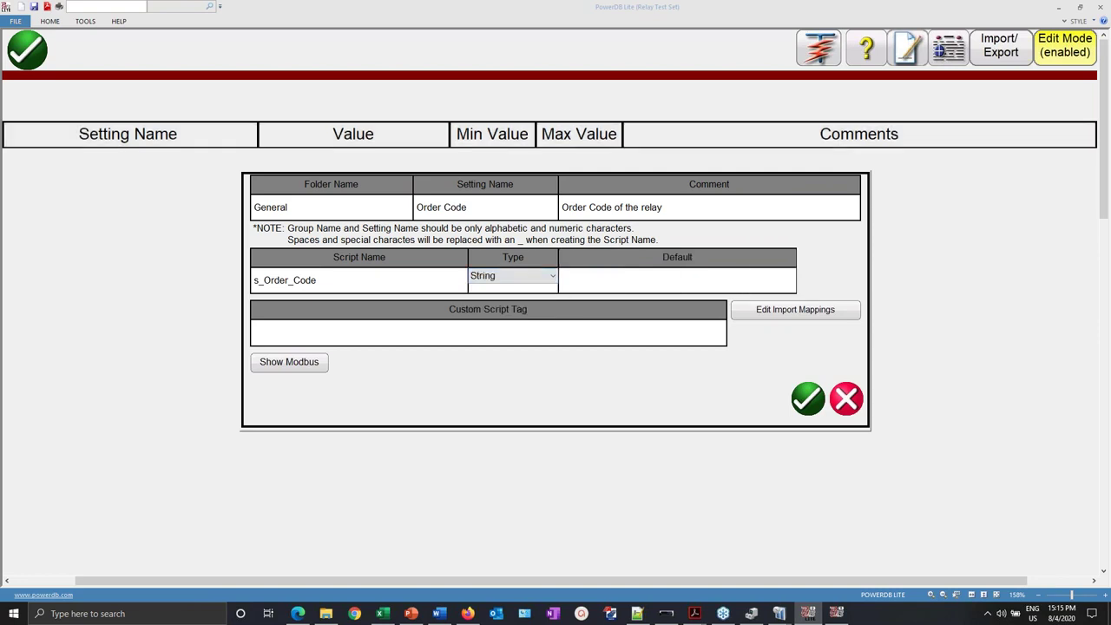
click(280, 368)
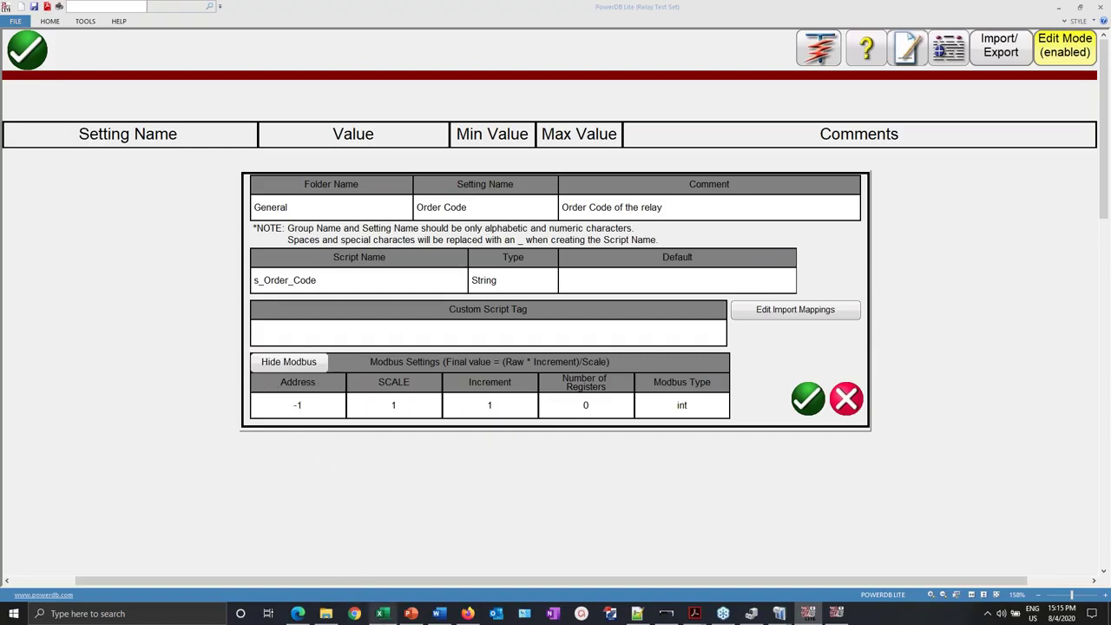
- Check the memory map, switch to Excel, and convert the Order Code's hexadecimal address 0040 to decimal in cell A3 with HEX2DEC
click(468, 614)
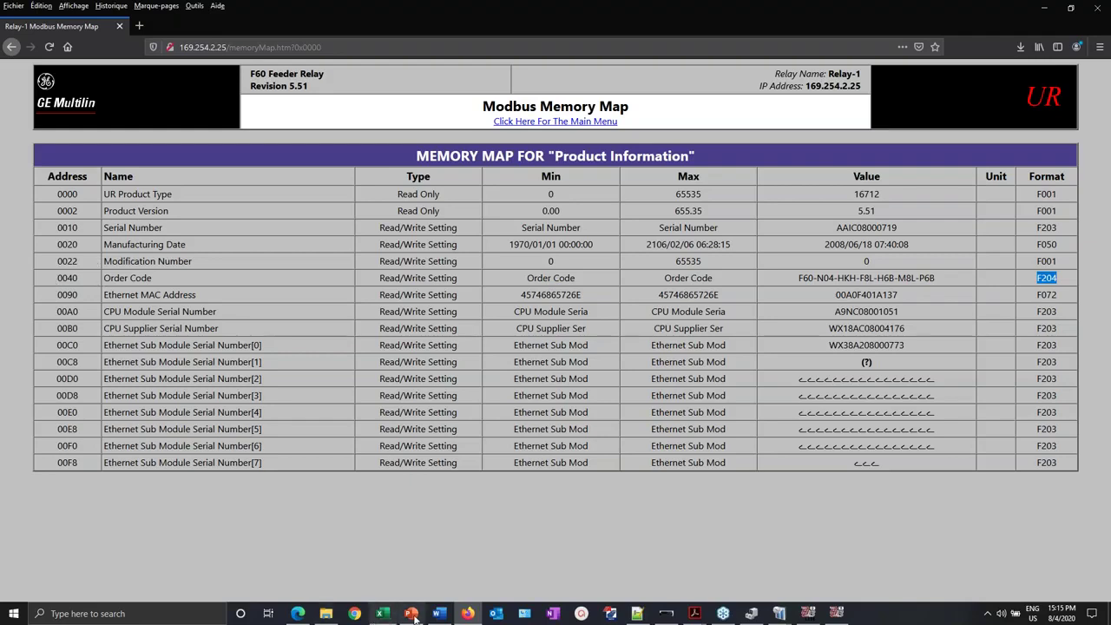
click(383, 614)
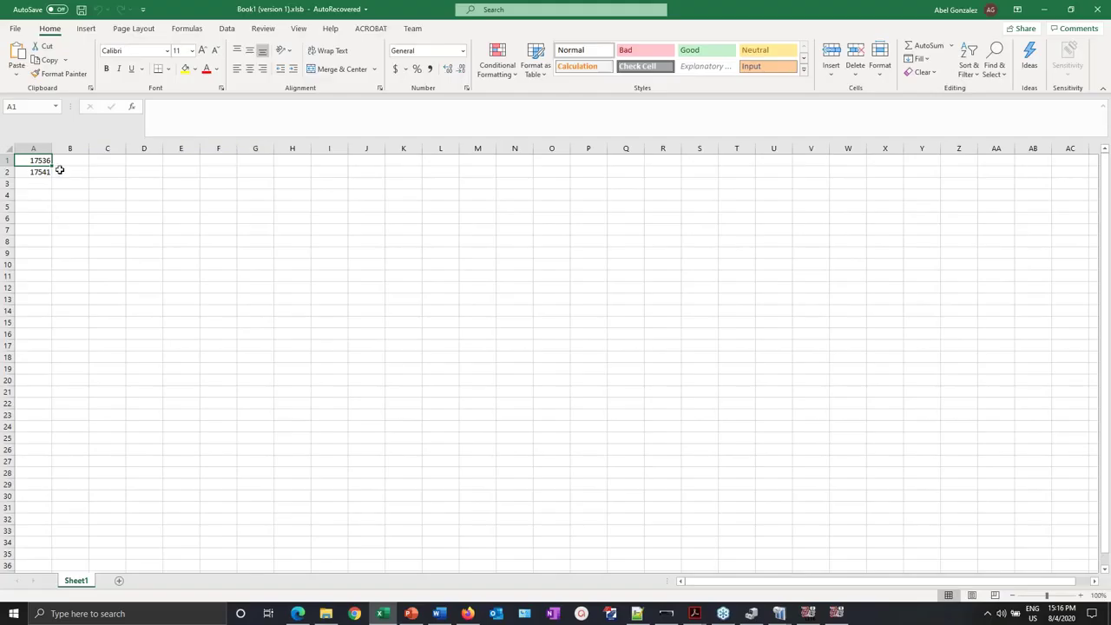
click(40, 160)
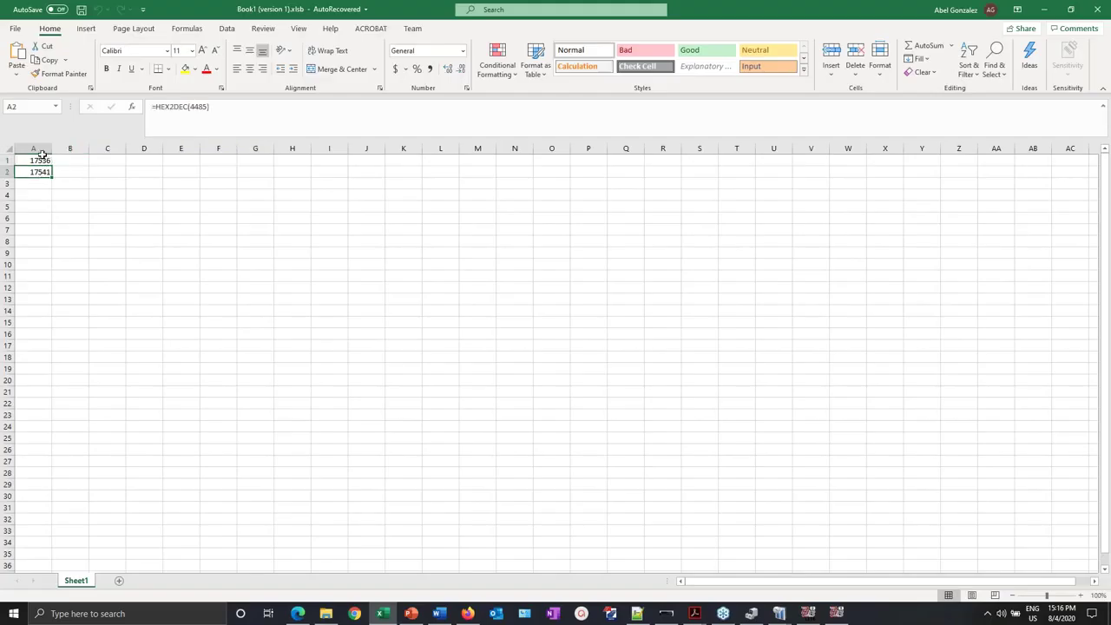
click(34, 184)
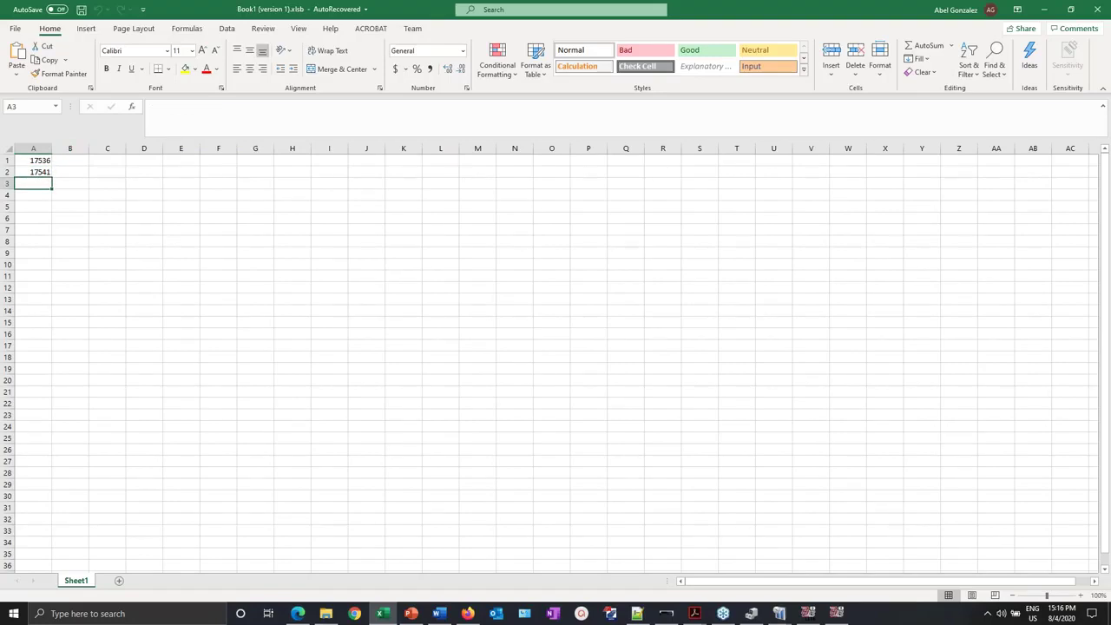
text(=)
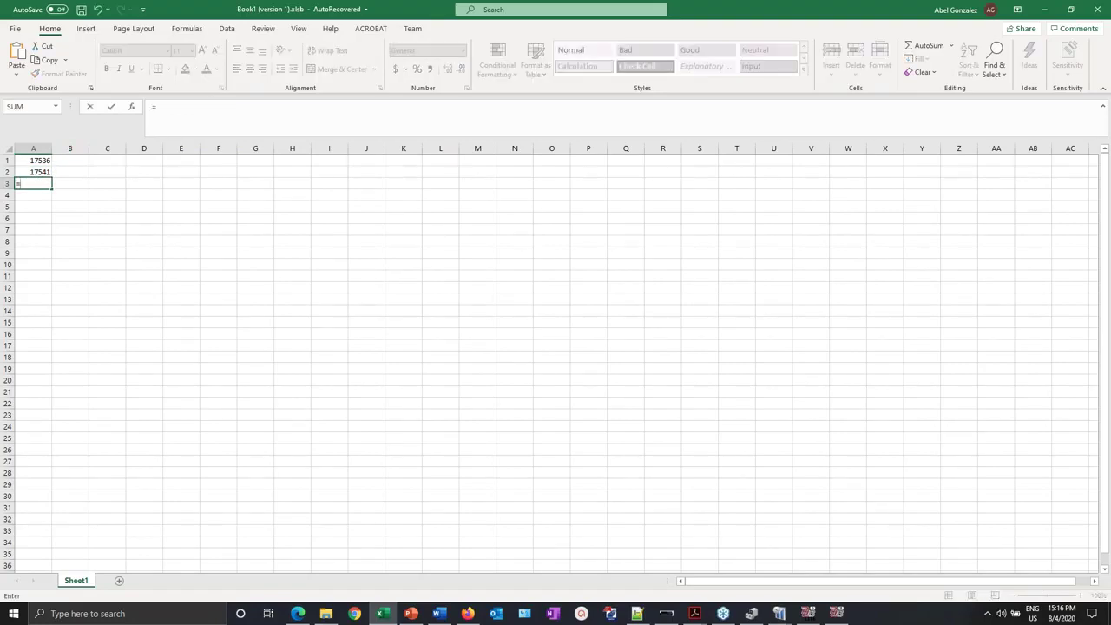
text(hex)
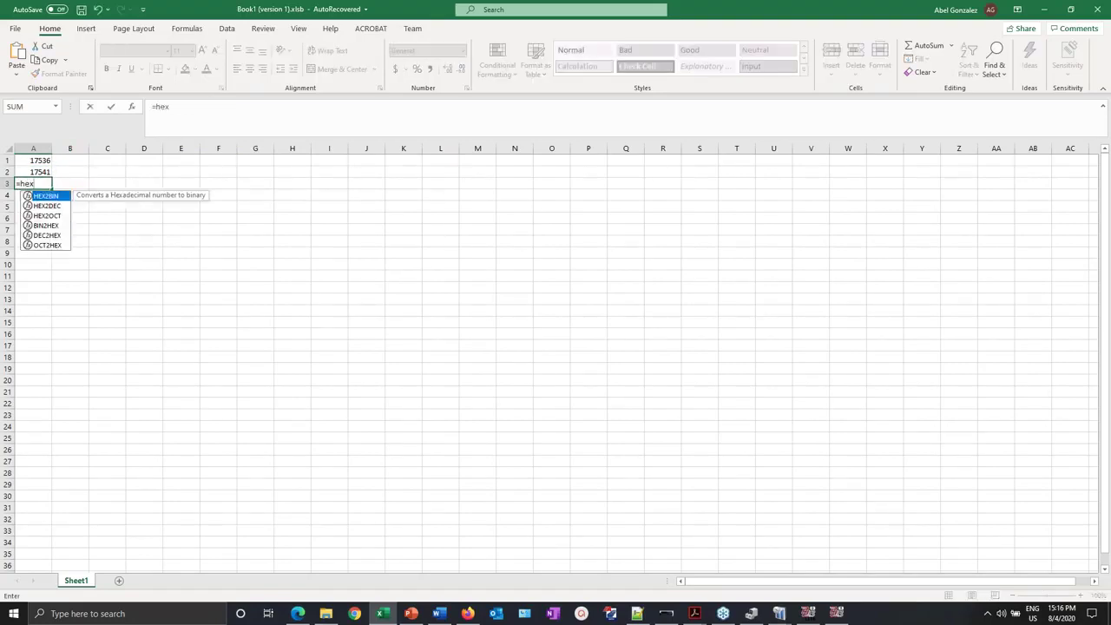
click(41, 207)
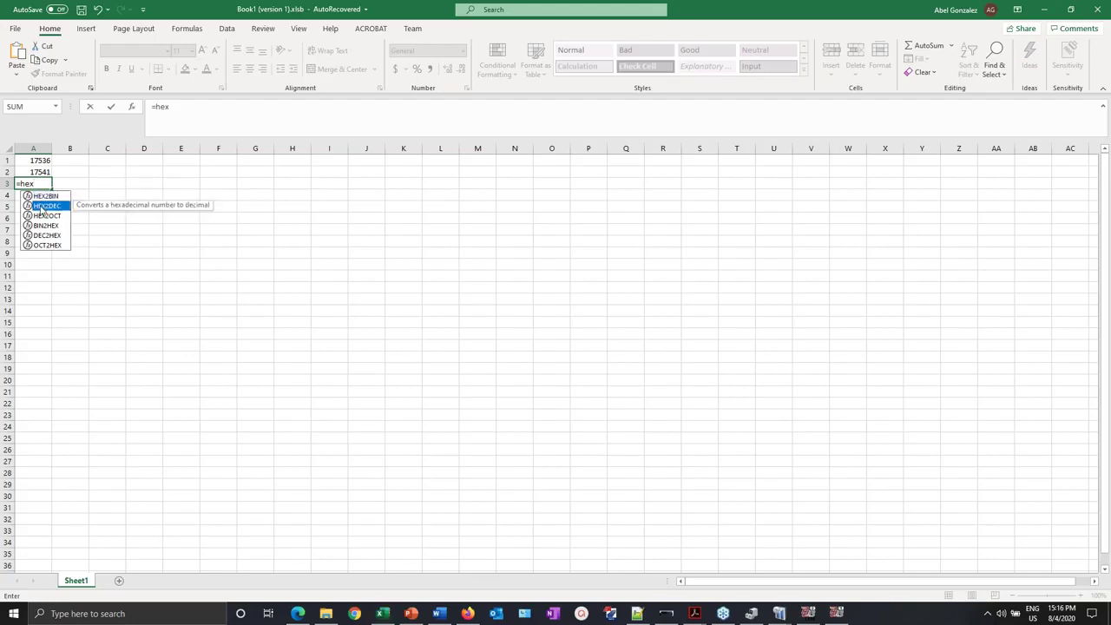
double_click(41, 206)
click(205, 105)
text(0040))
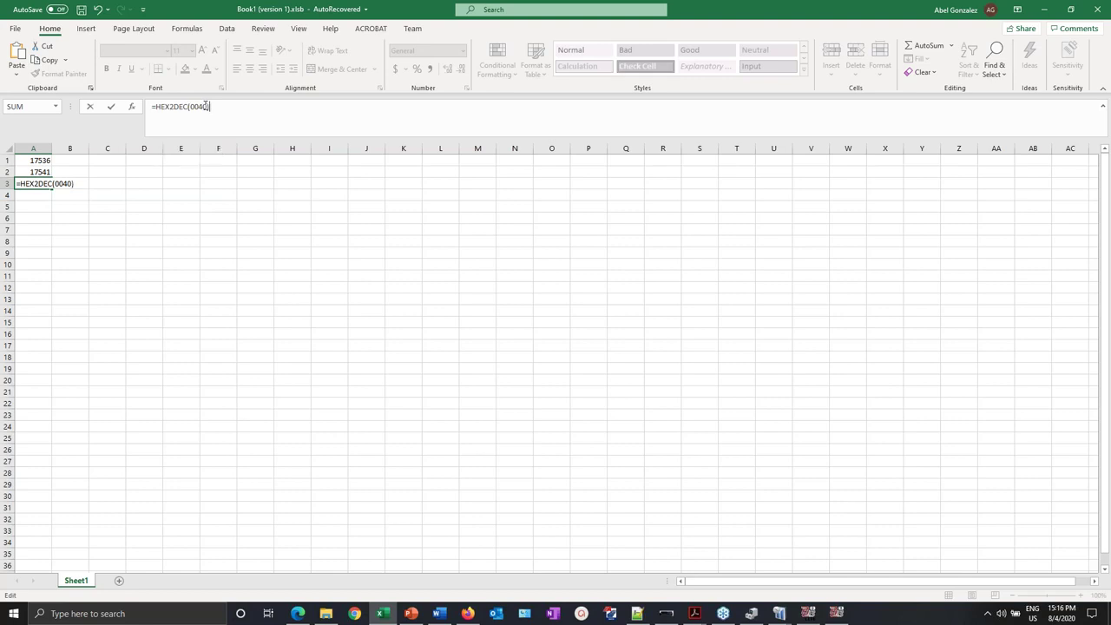
key(Return)
click(45, 184)
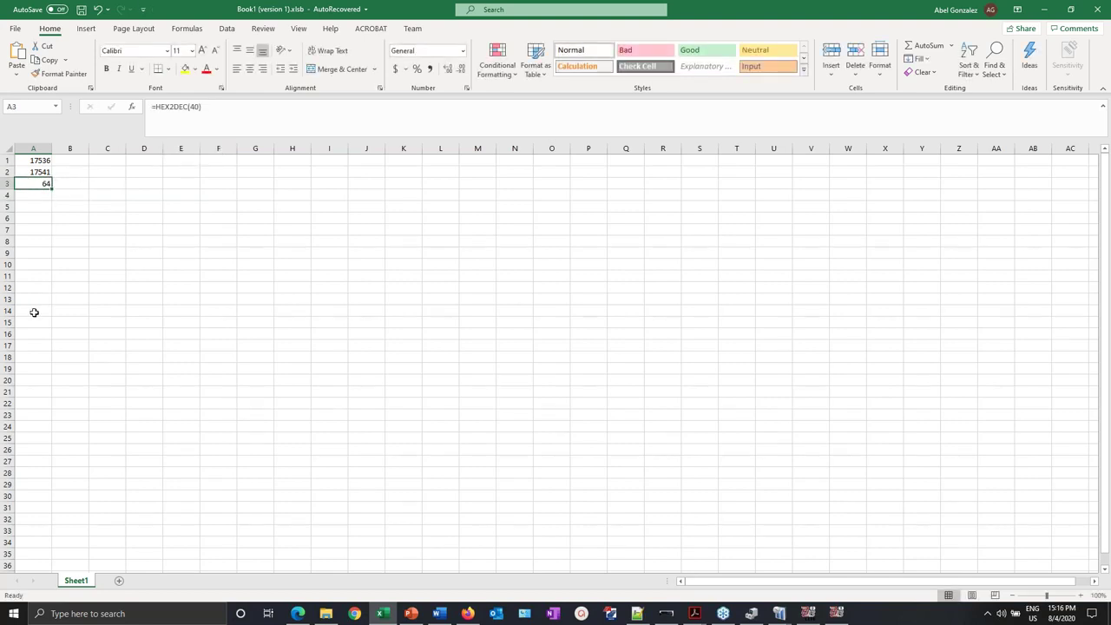
- Switch to PowerDB and set the Order Code setting's Modbus address to 64, keeping scale and increment at 1
key(alt+Tab)
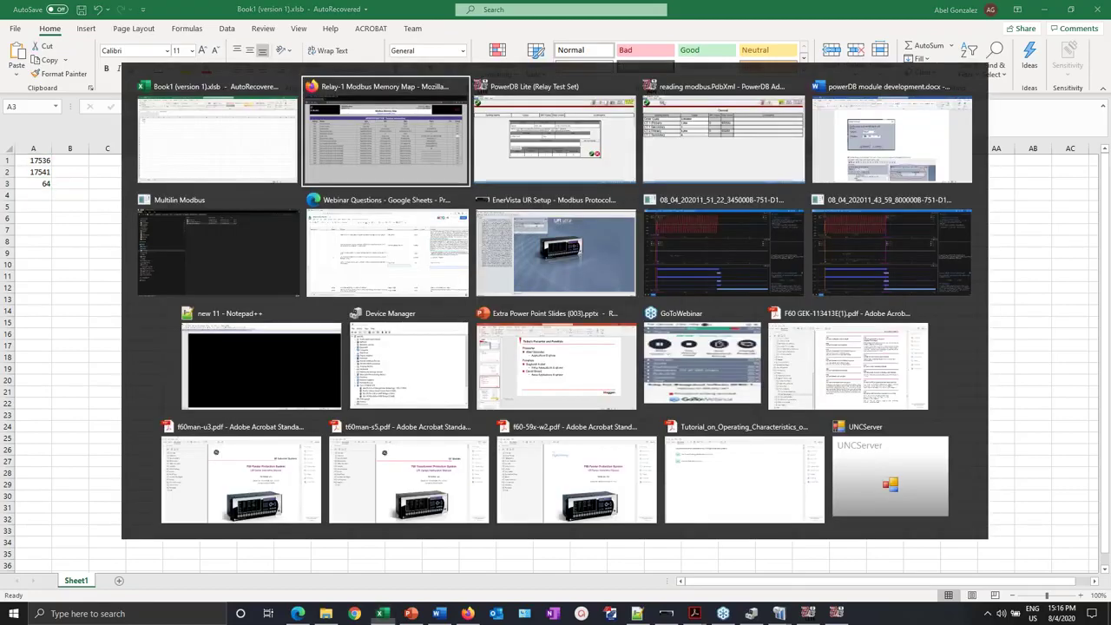
click(837, 614)
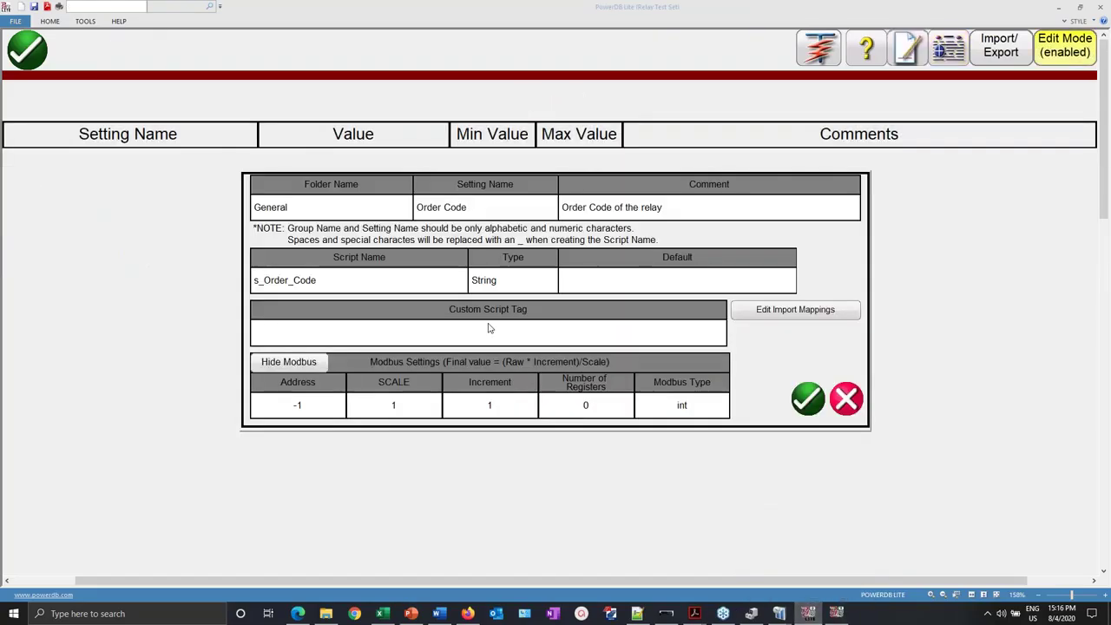
click(306, 407)
text(64)
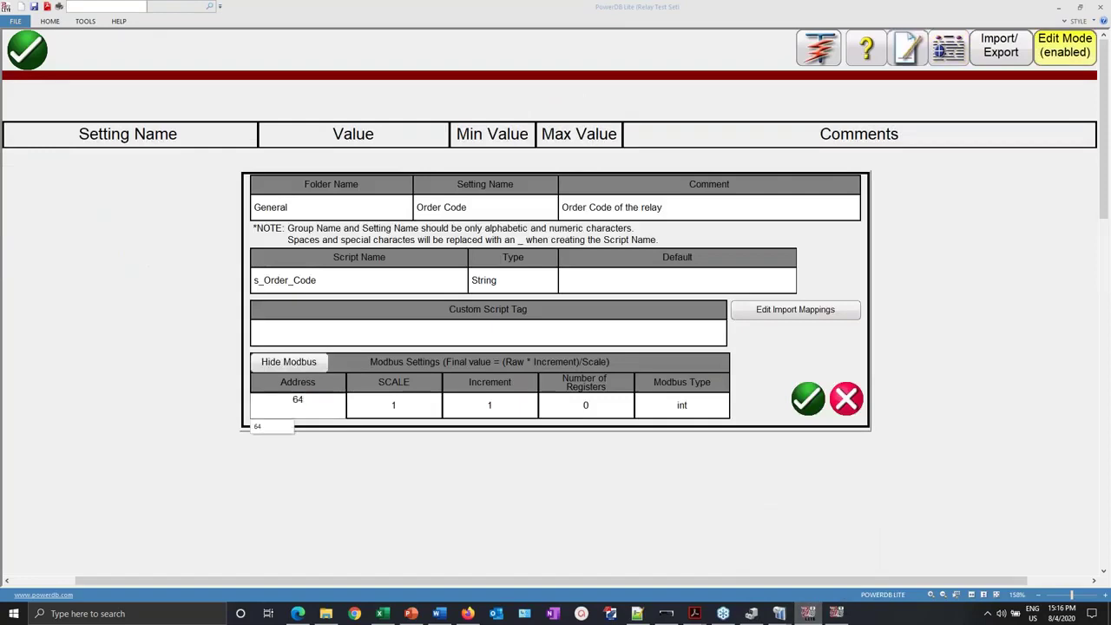
click(395, 405)
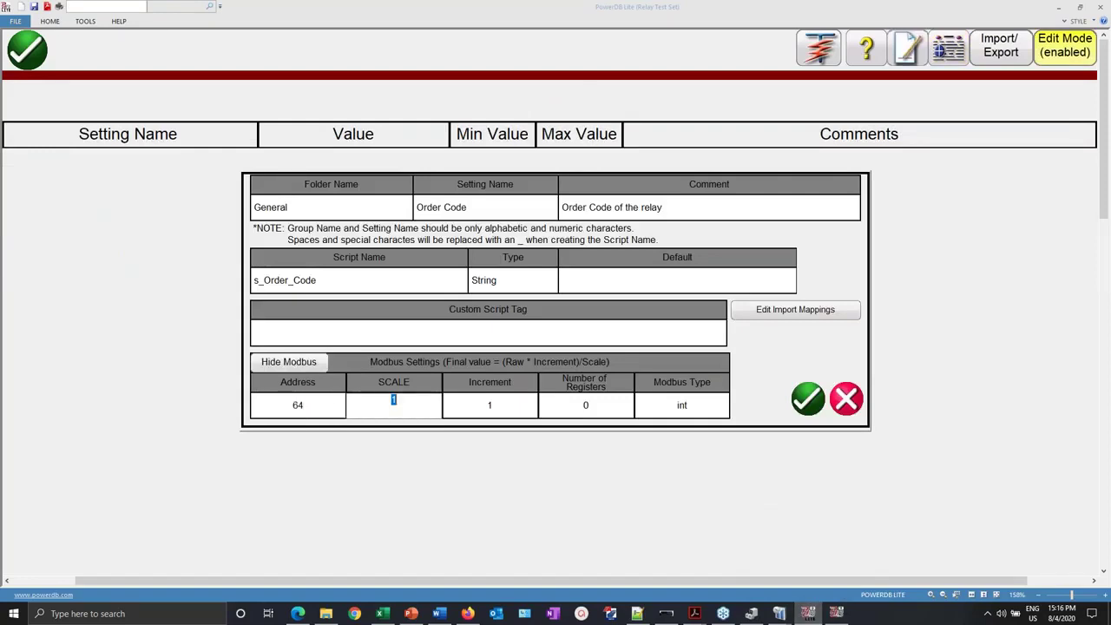
click(489, 408)
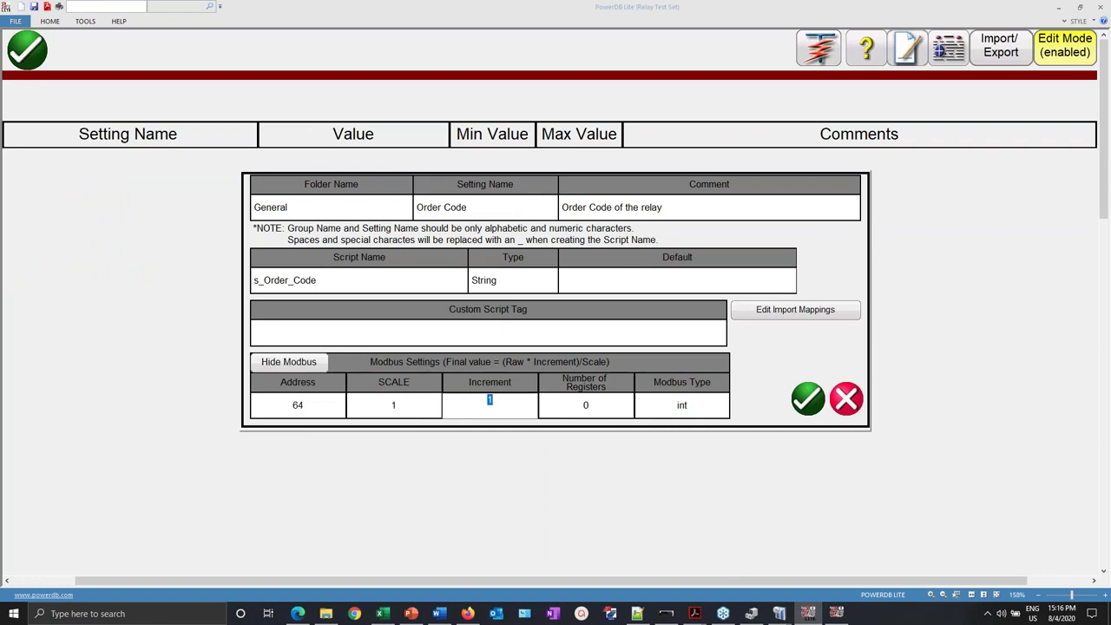
click(594, 409)
- Look up the character length of data format F204 in the B.4.2 Data Formats section of the F60 GEK-113413E(1) manual
key(alt+Tab)
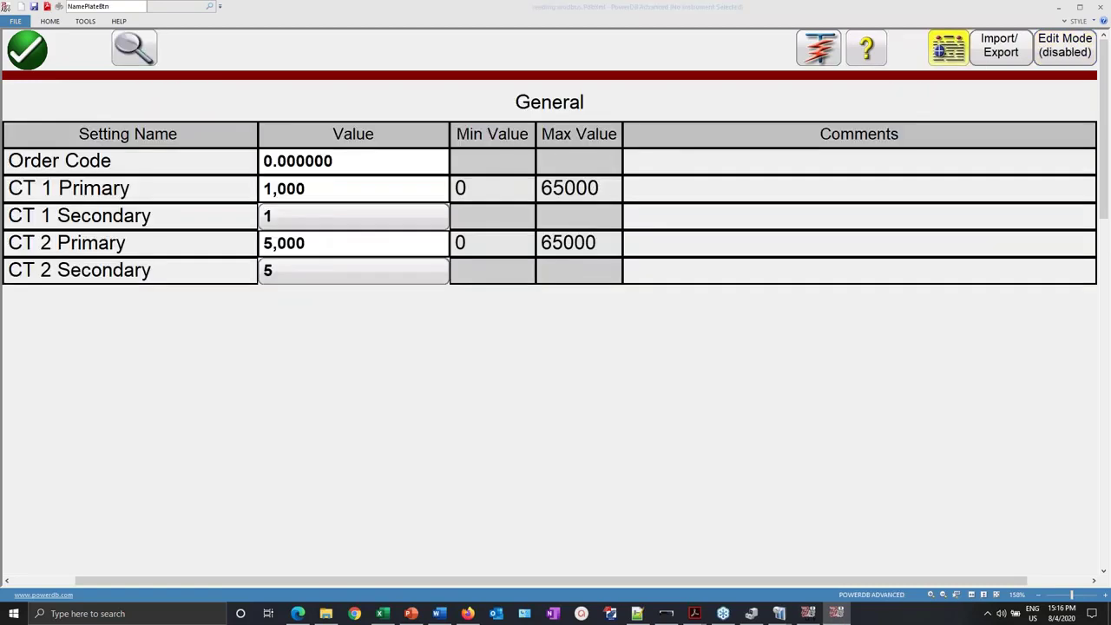
key(alt+Tab)
key(alt+Tab)
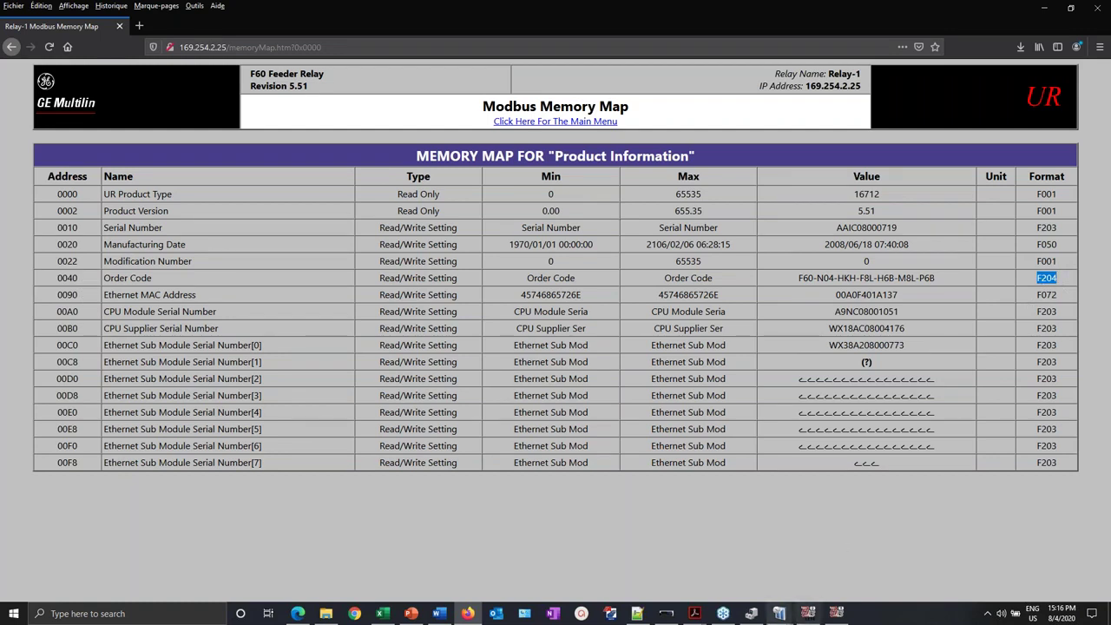
click(691, 613)
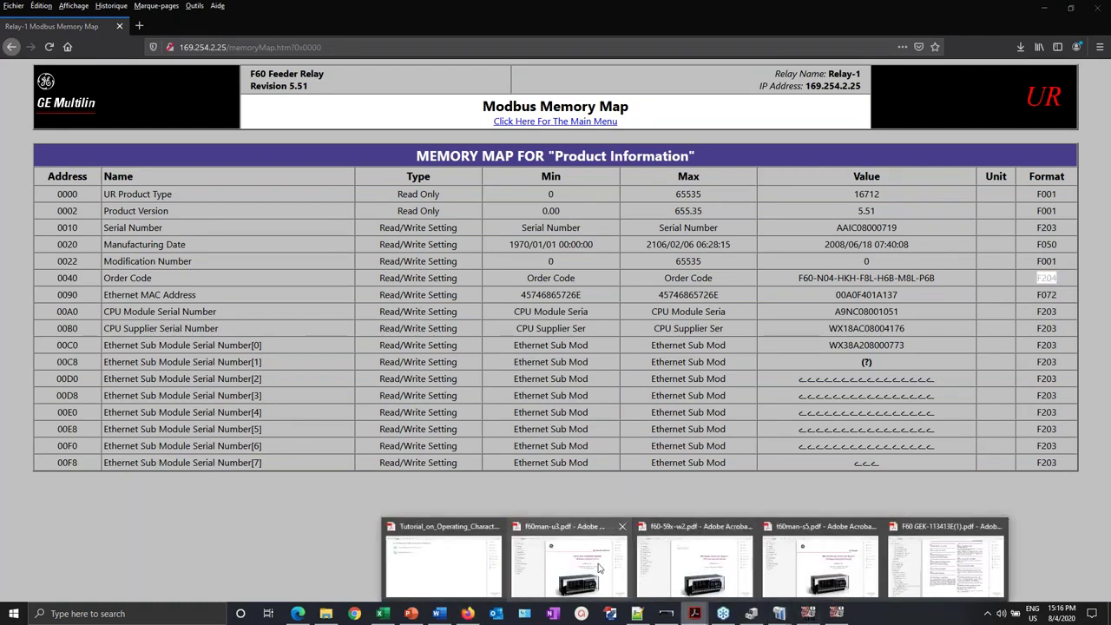
click(953, 552)
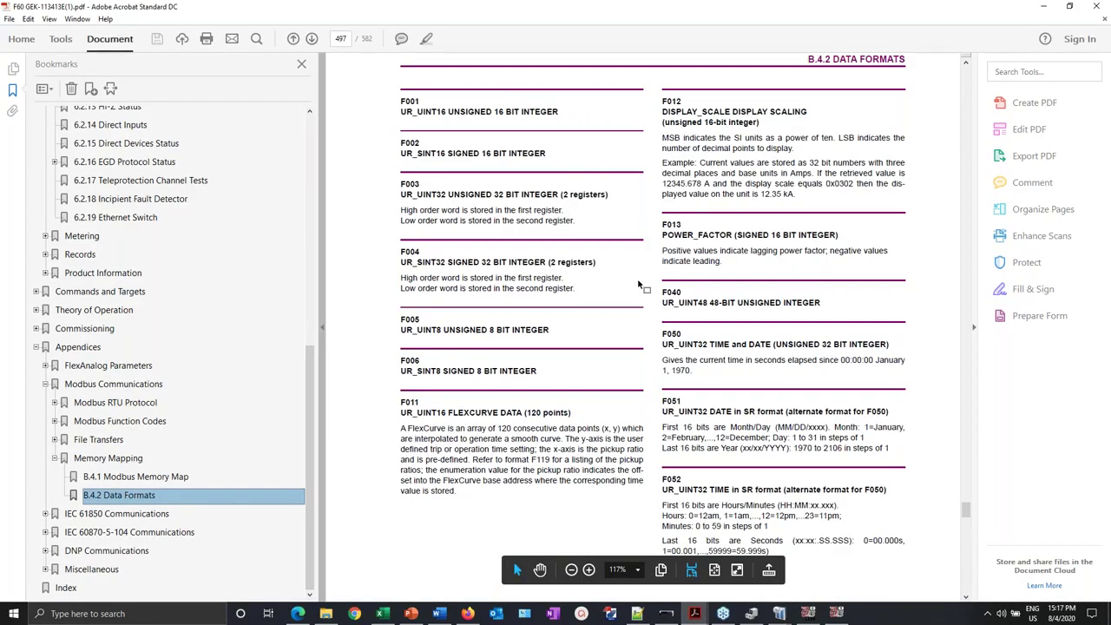
scroll(642, 287, down, 4)
scroll(642, 329, down, 10)
scroll(643, 328, down, 14)
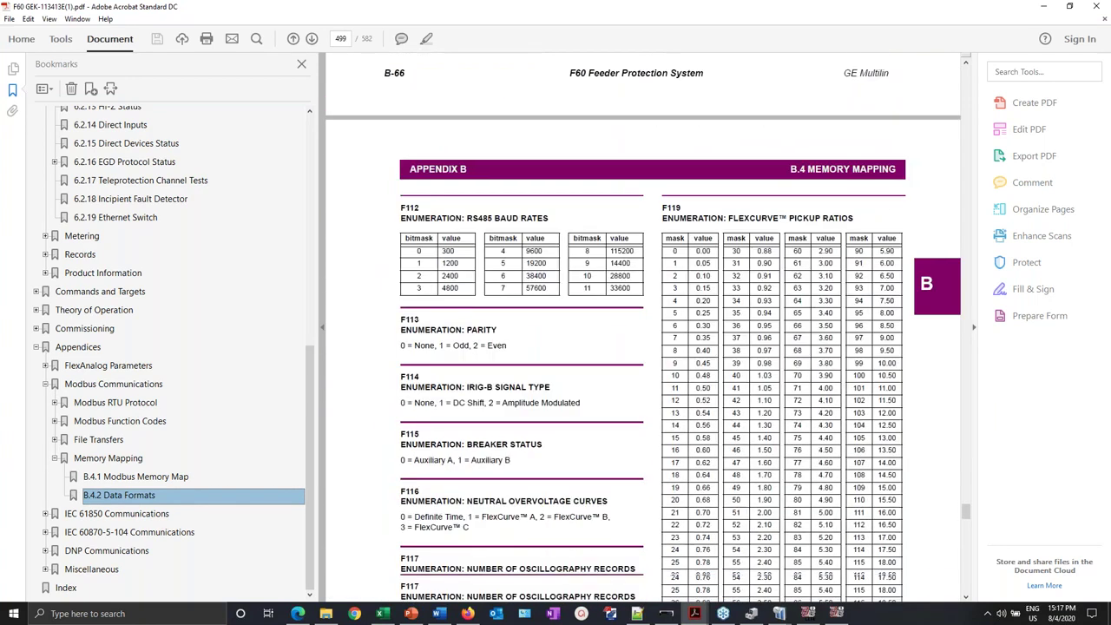
scroll(642, 328, down, 10)
scroll(642, 328, down, 20)
scroll(642, 328, down, 20)
scroll(642, 328, down, 20)
scroll(643, 328, down, 20)
scroll(642, 328, down, 4)
scroll(639, 278, down, 20)
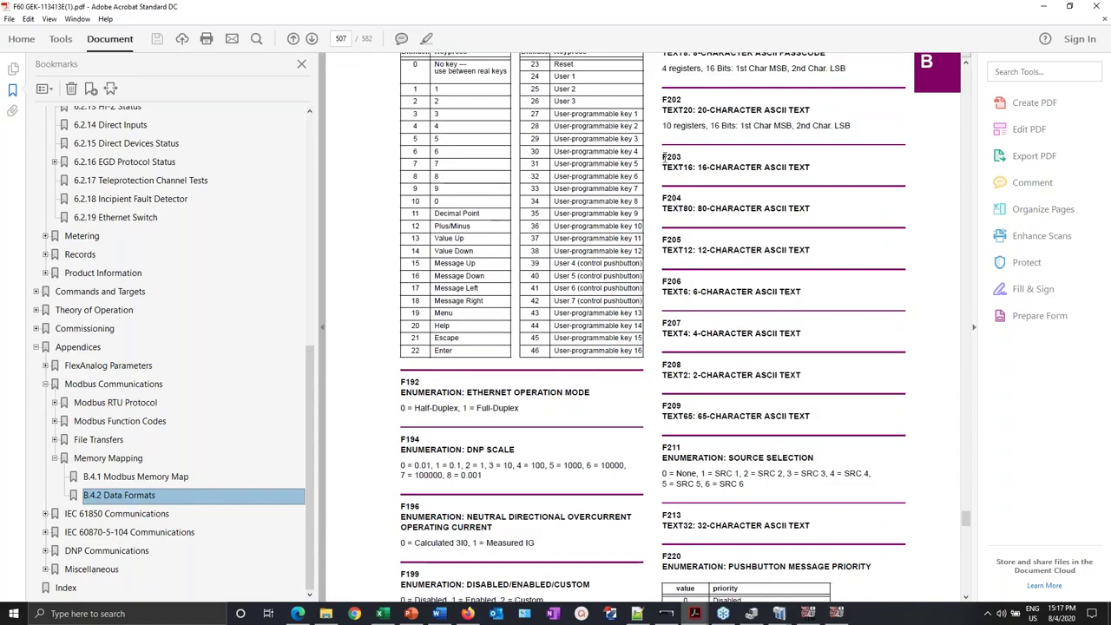
- Return to PowerDB, set the Order Code setting's number of registers to 40 and Modbus type to String, and save the setting
key(alt+Tab)
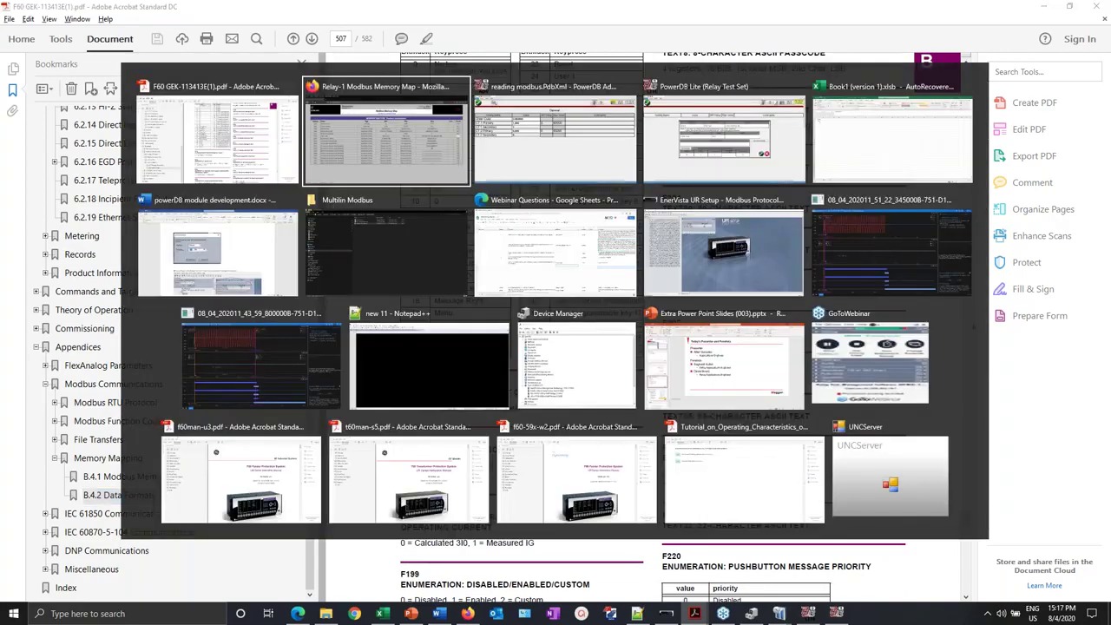
key(alt+Tab)
key(Tab)
key(Tab)
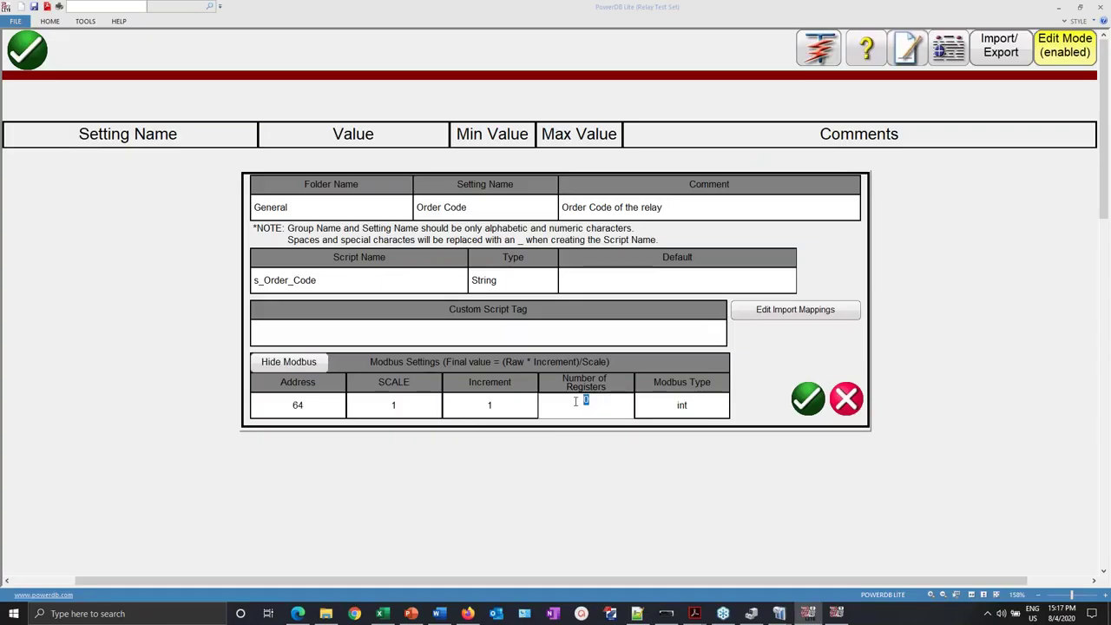
text(40)
click(678, 408)
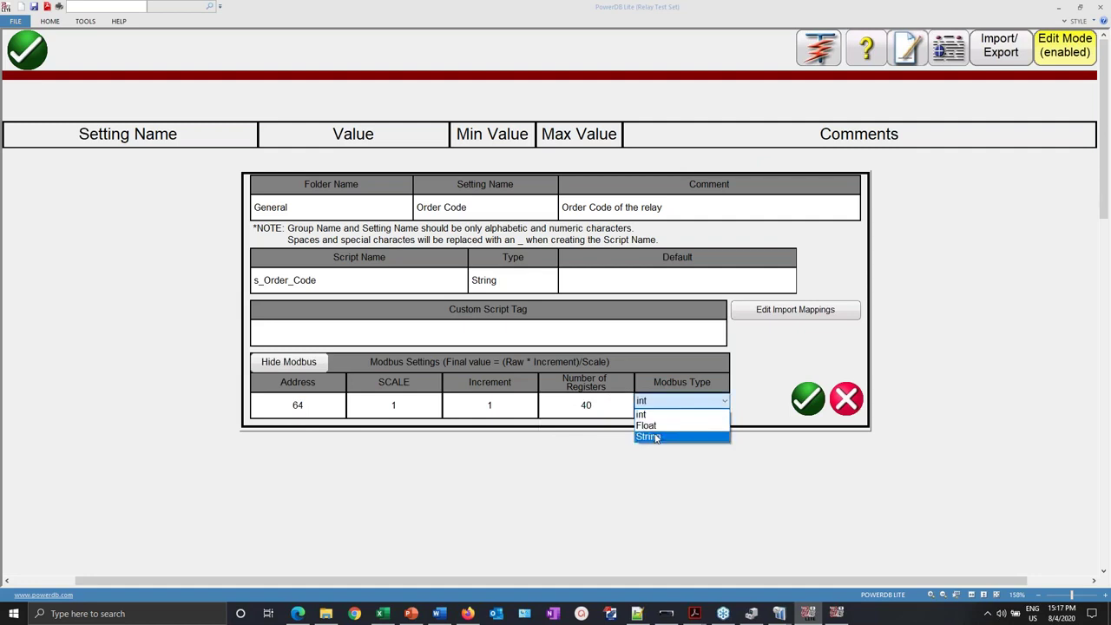
click(658, 438)
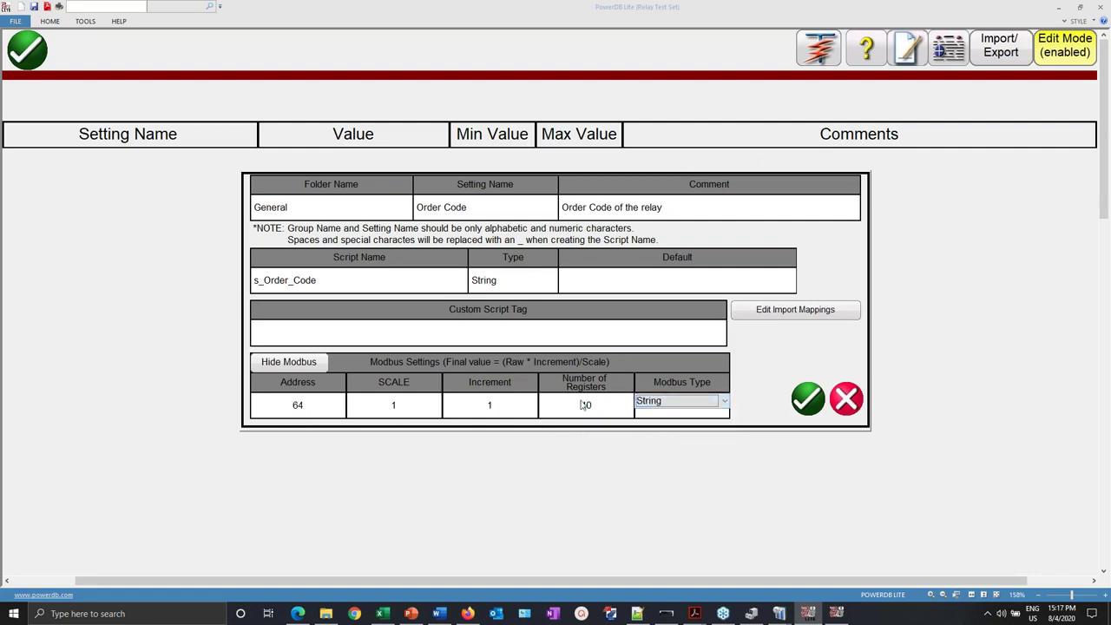
click(797, 396)
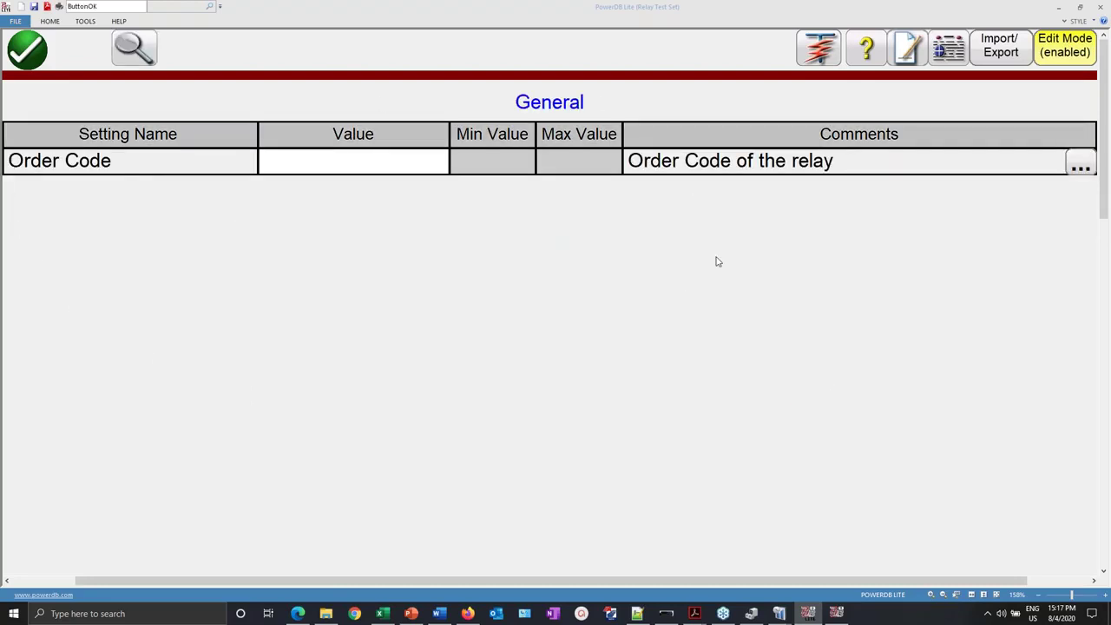
- Read the Order Code from the relay through Modbus over Ethernet with the existing connection values, and exit the settings
click(1000, 47)
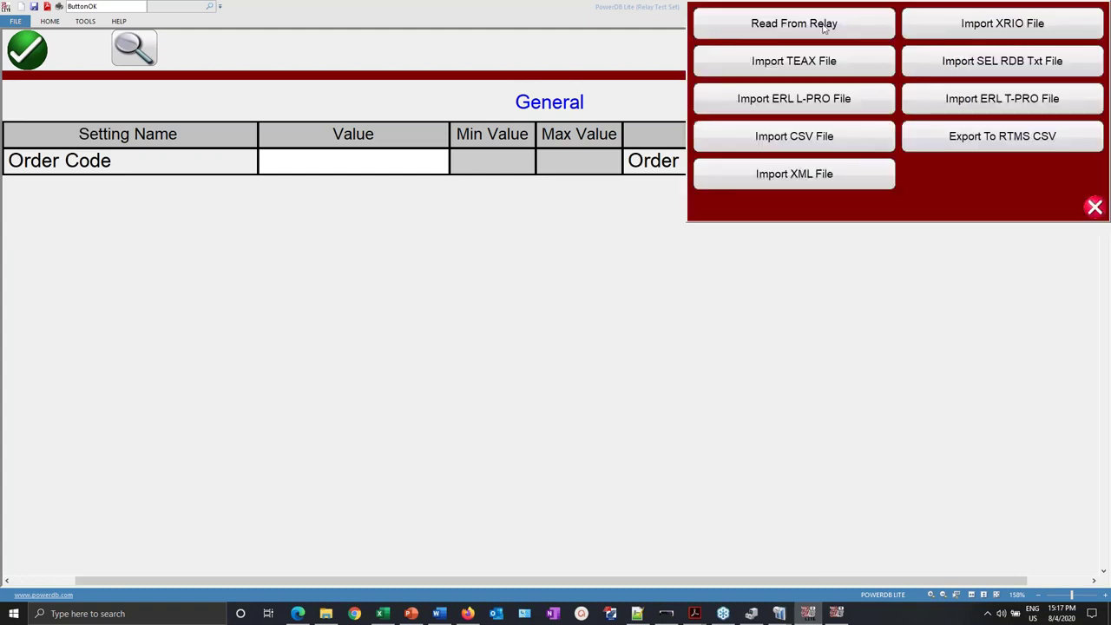
click(825, 25)
click(820, 63)
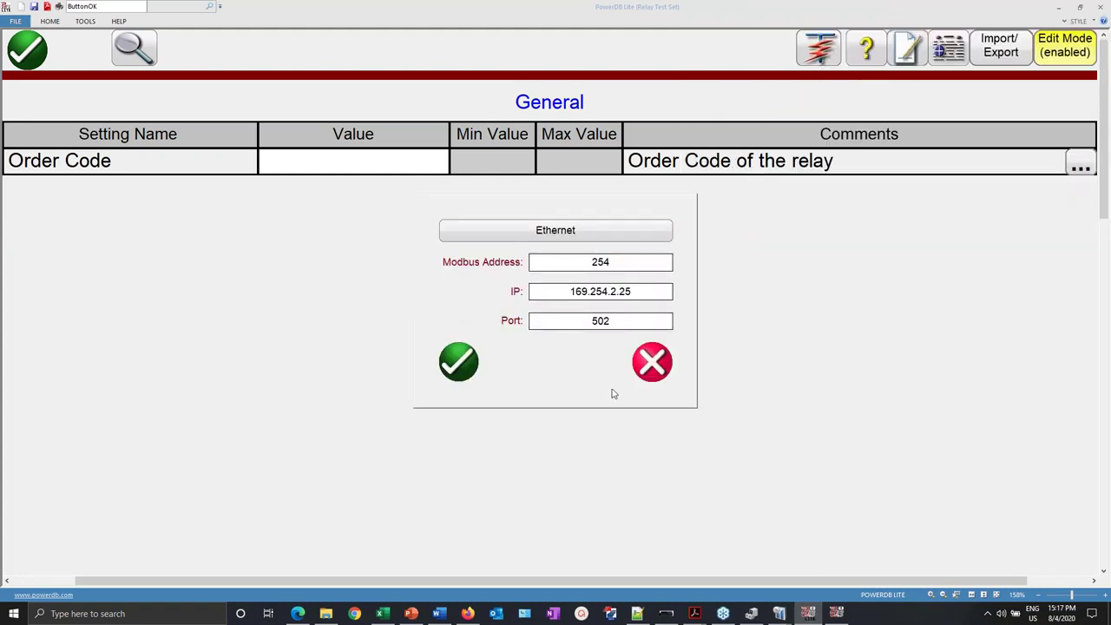
click(464, 358)
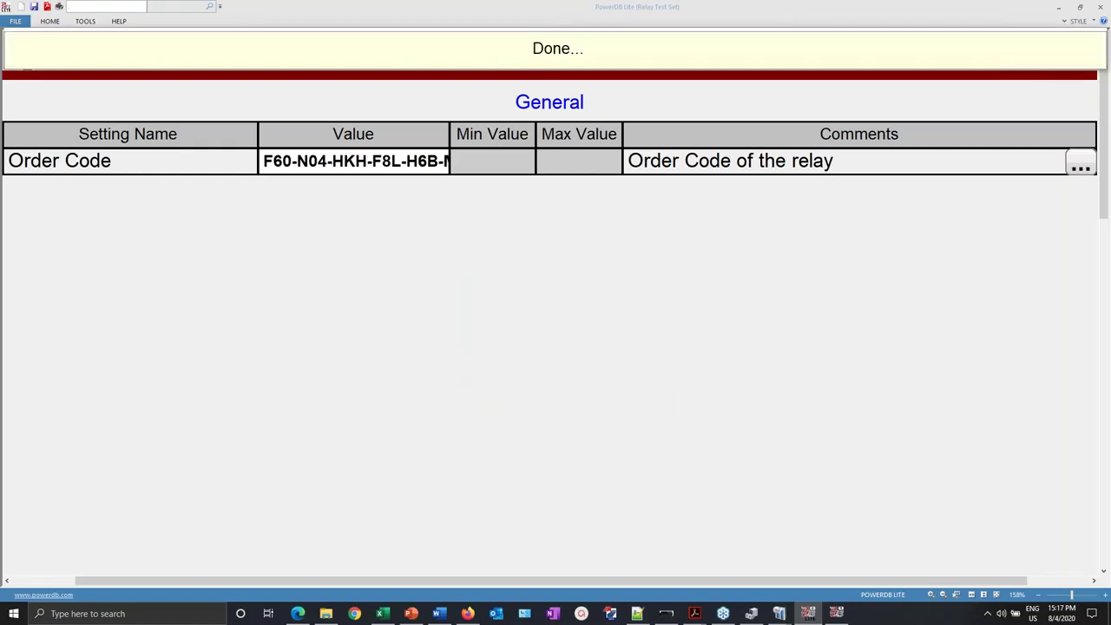
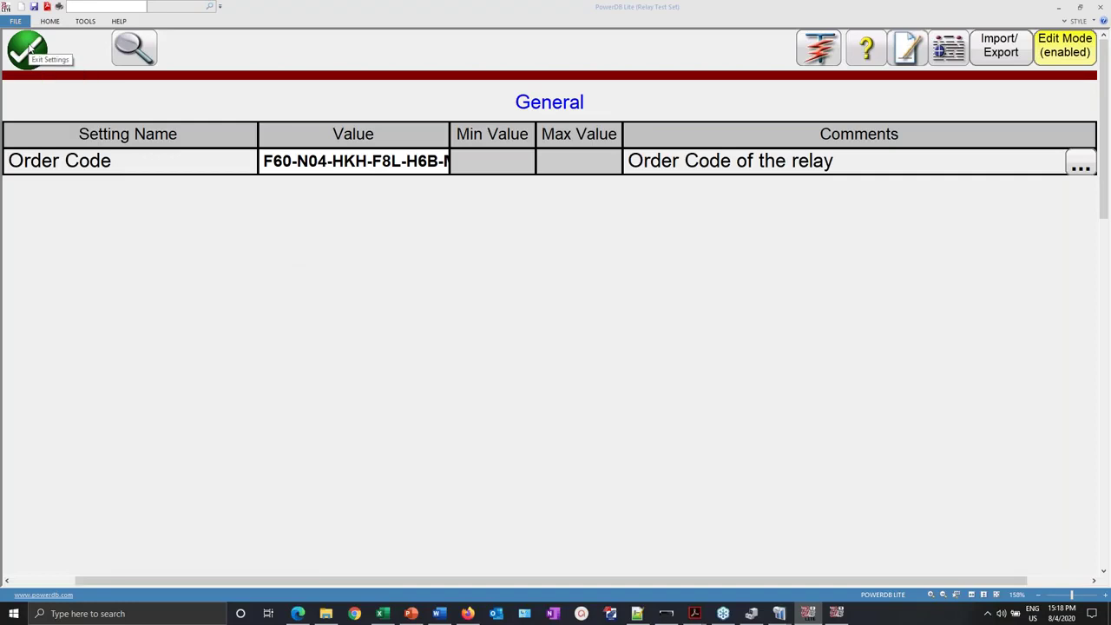
click(28, 50)
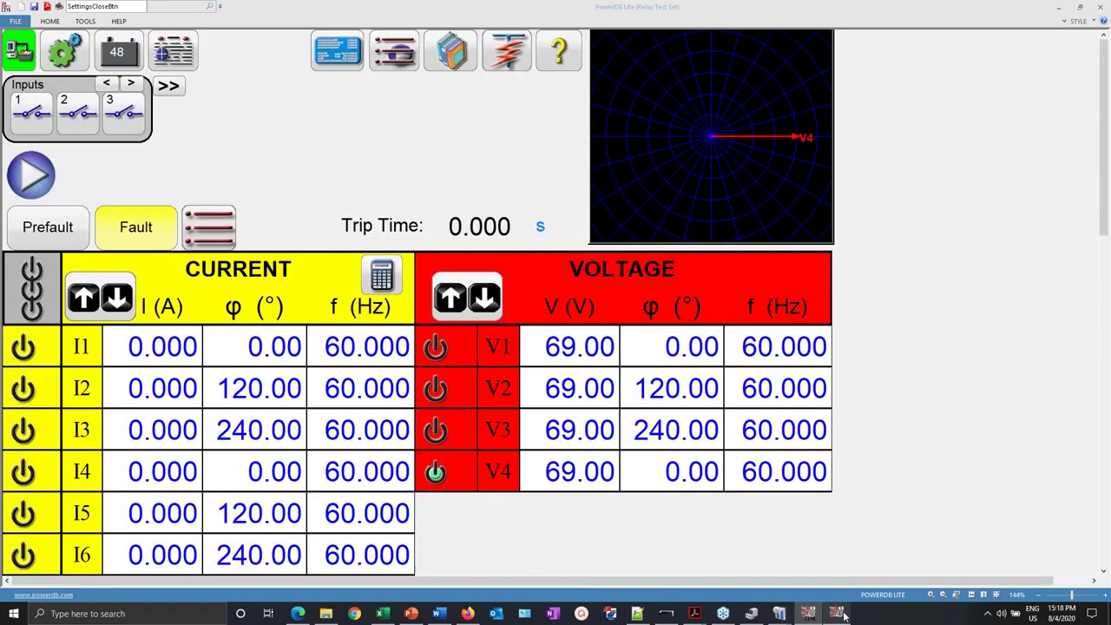
- Switch to the reading modbus file in PowerDB Advanced and start a Modbus read of its settings from the relay
click(839, 614)
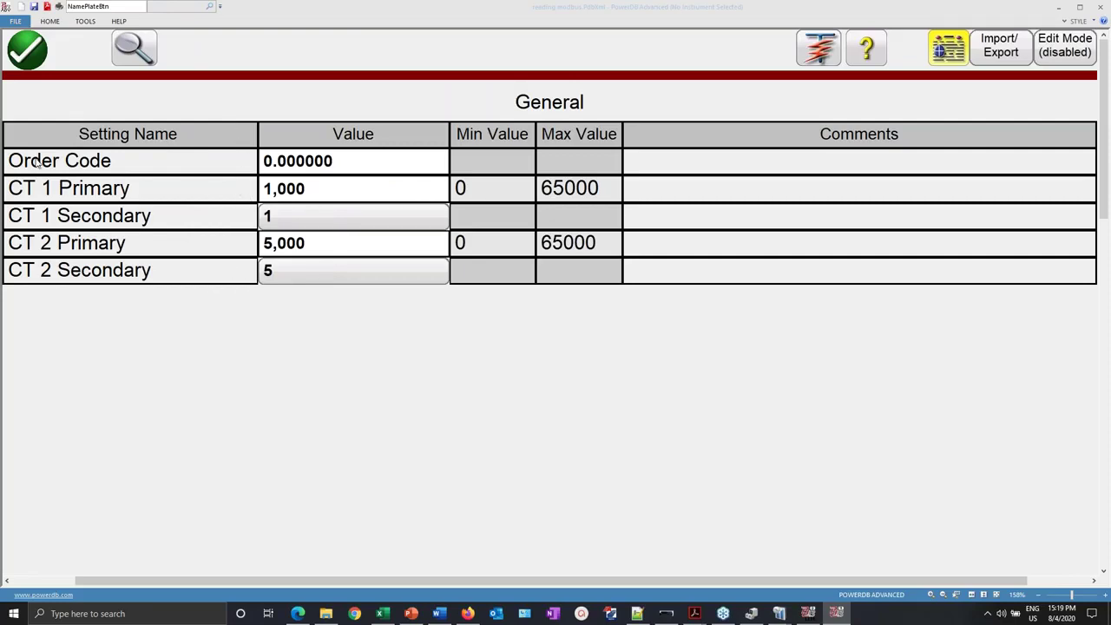
click(1003, 52)
click(863, 36)
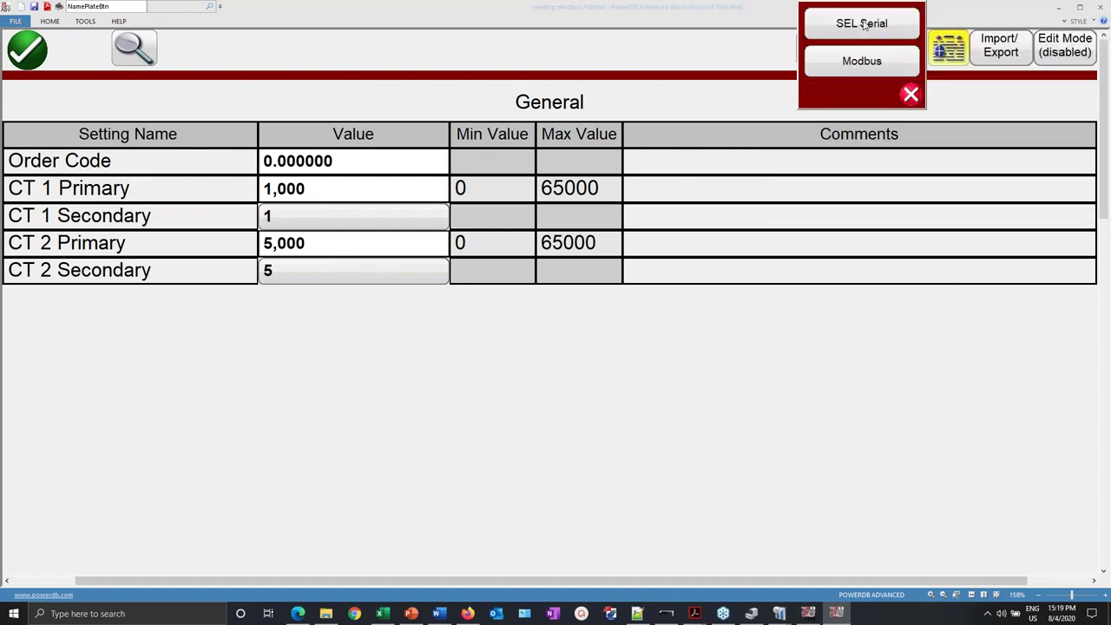
click(868, 68)
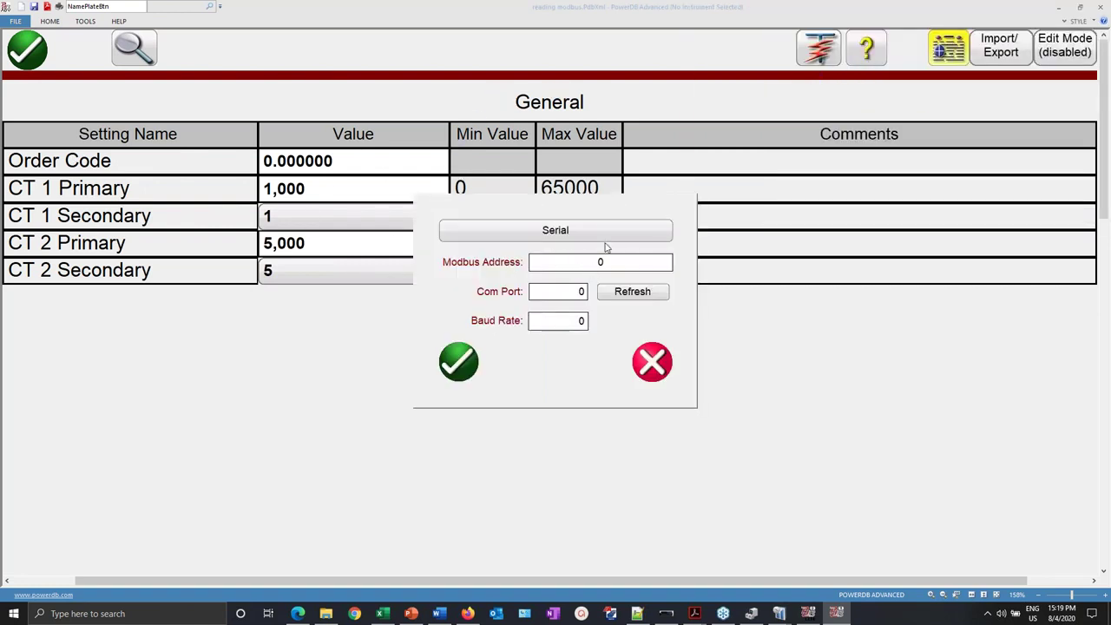
- Read the settings over Ethernet with Modbus address 254, IP 169.254.2.25 and port 502, and accept the import summary
click(605, 235)
double_click(600, 266)
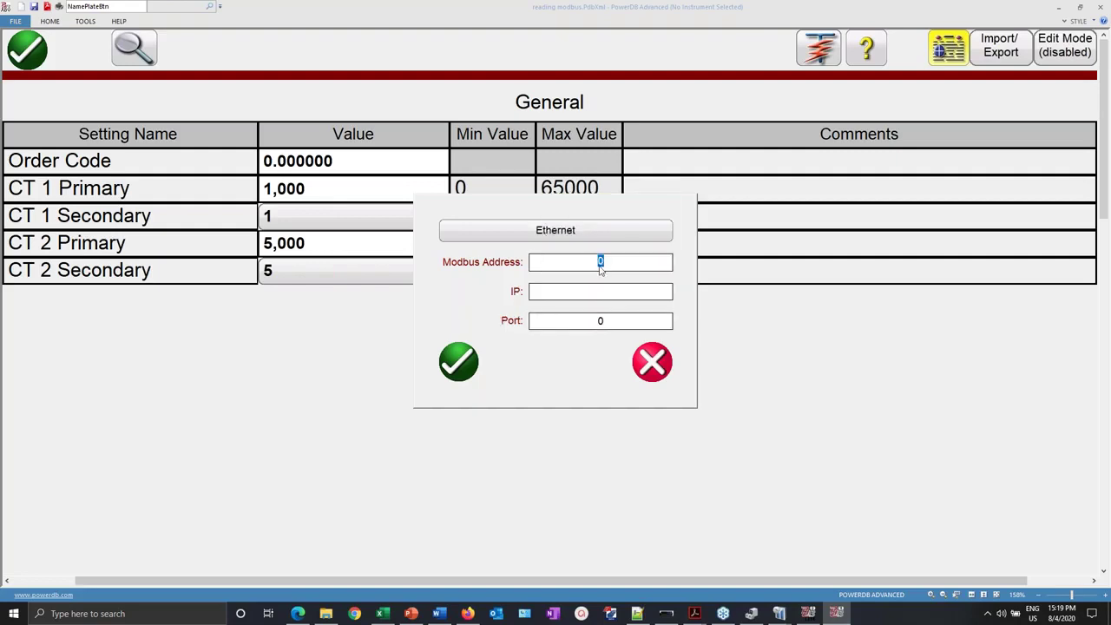
text(50)
key(BackSpace)
key(BackSpace)
text(254)
click(646, 298)
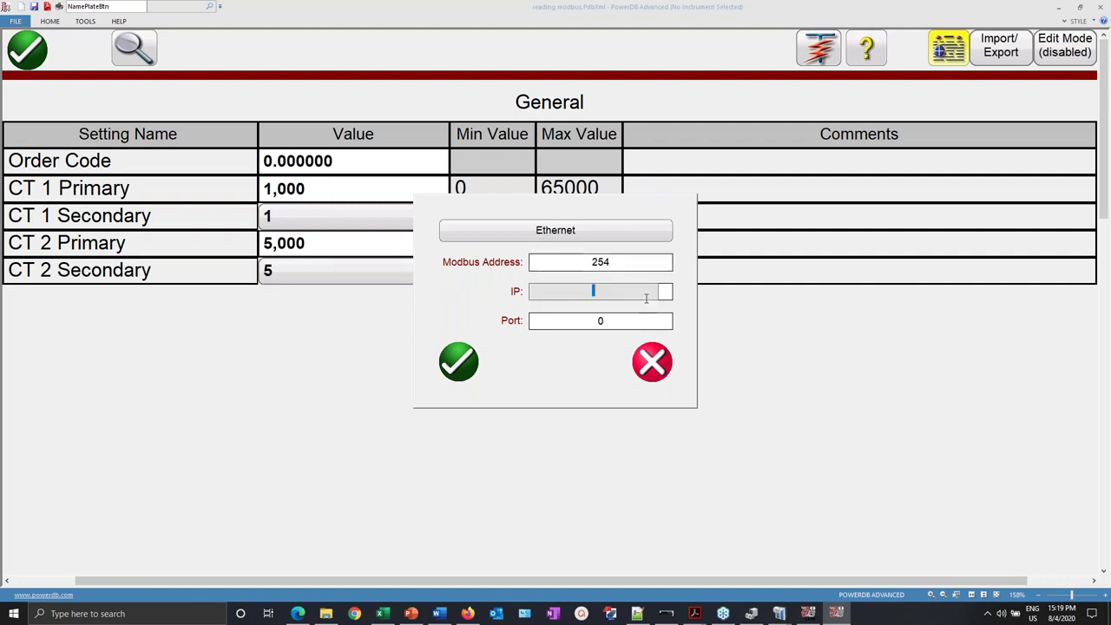
text(1)
click(585, 310)
click(600, 320)
text(502)
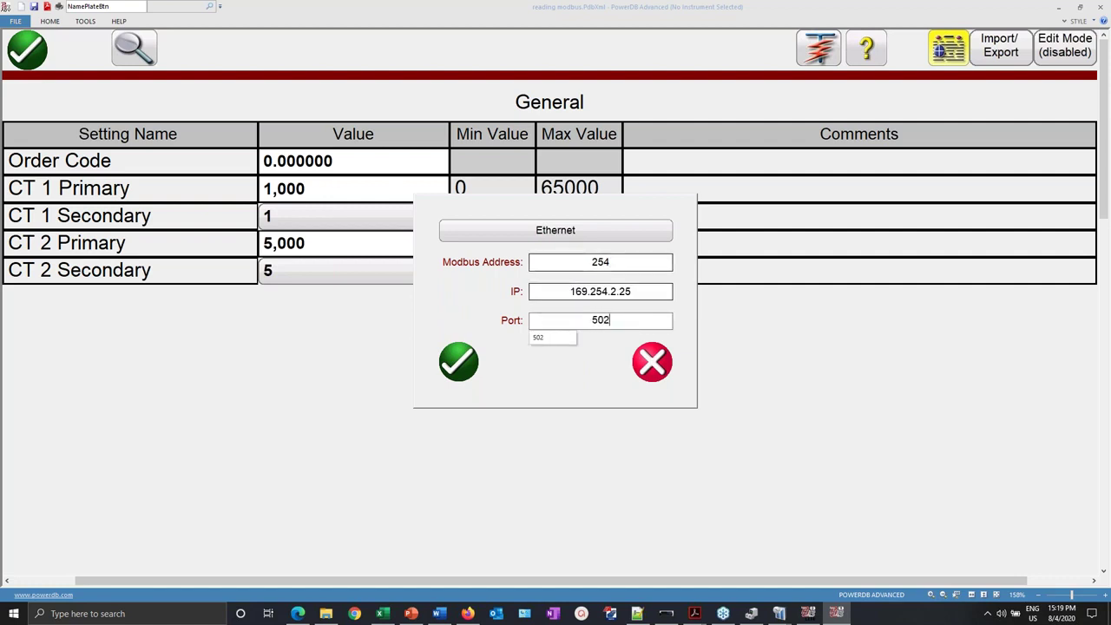
click(556, 338)
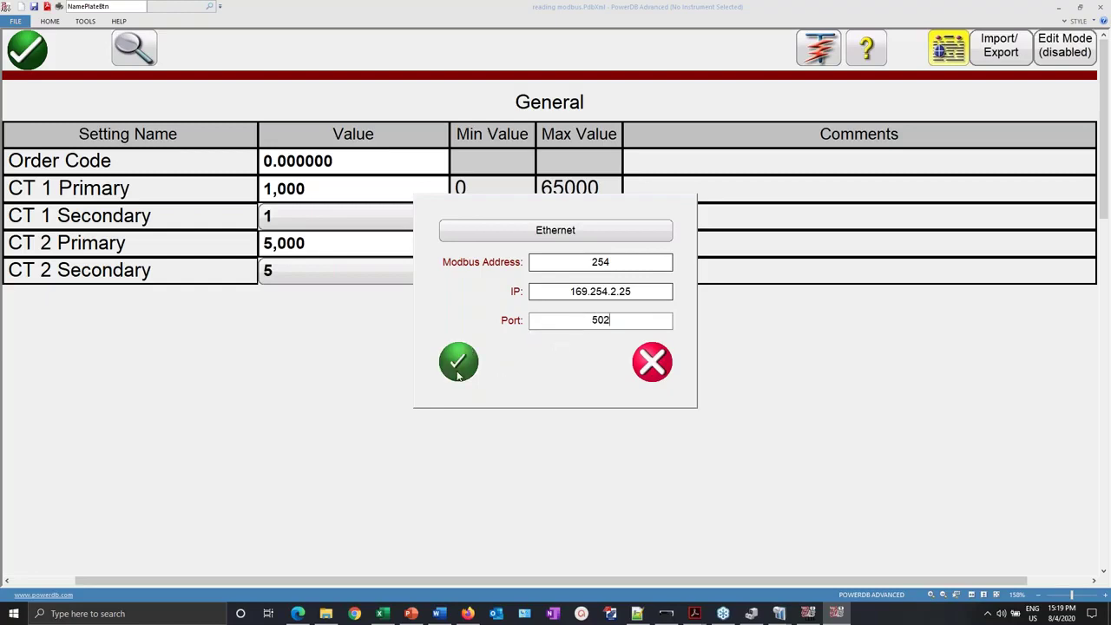
click(459, 361)
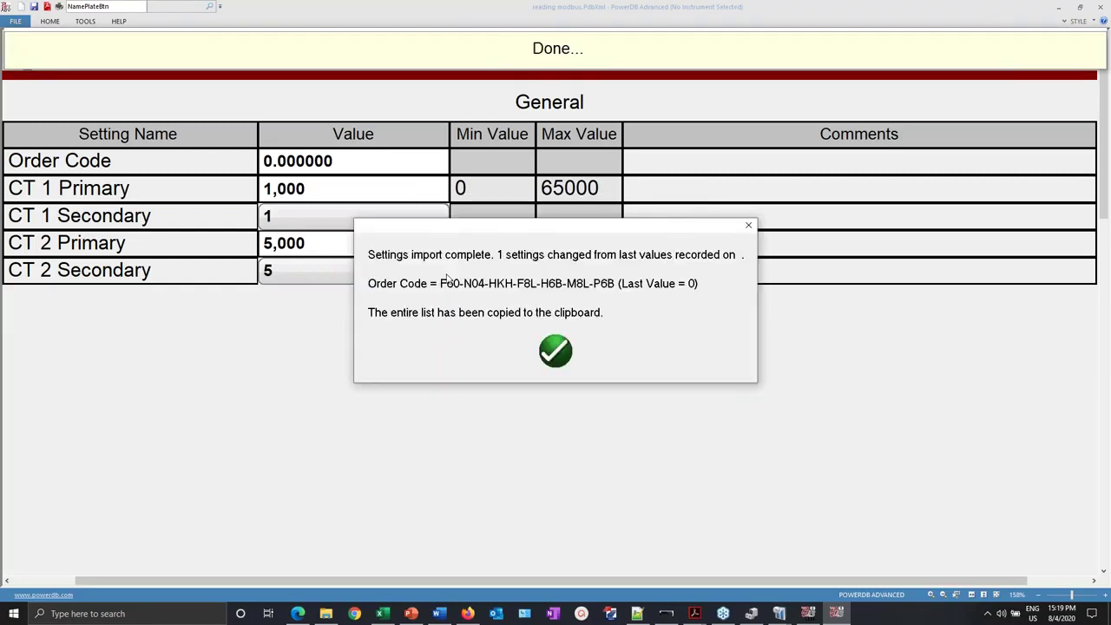
click(556, 351)
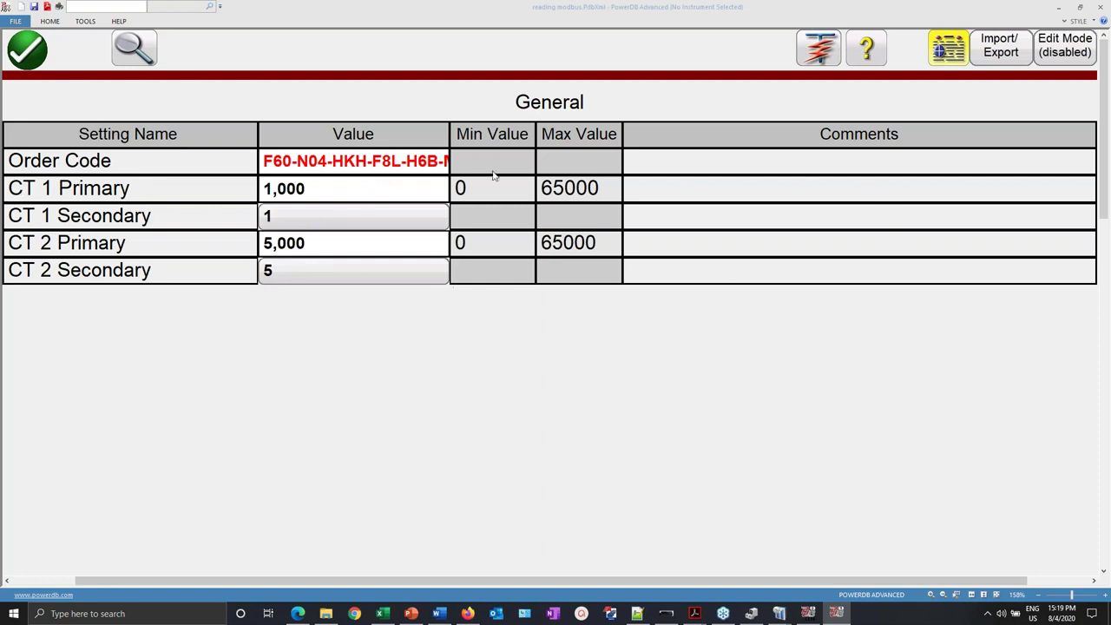
- Enable edit mode and review the Order Code setting's Modbus address, scale, increment, register count and type
click(1060, 42)
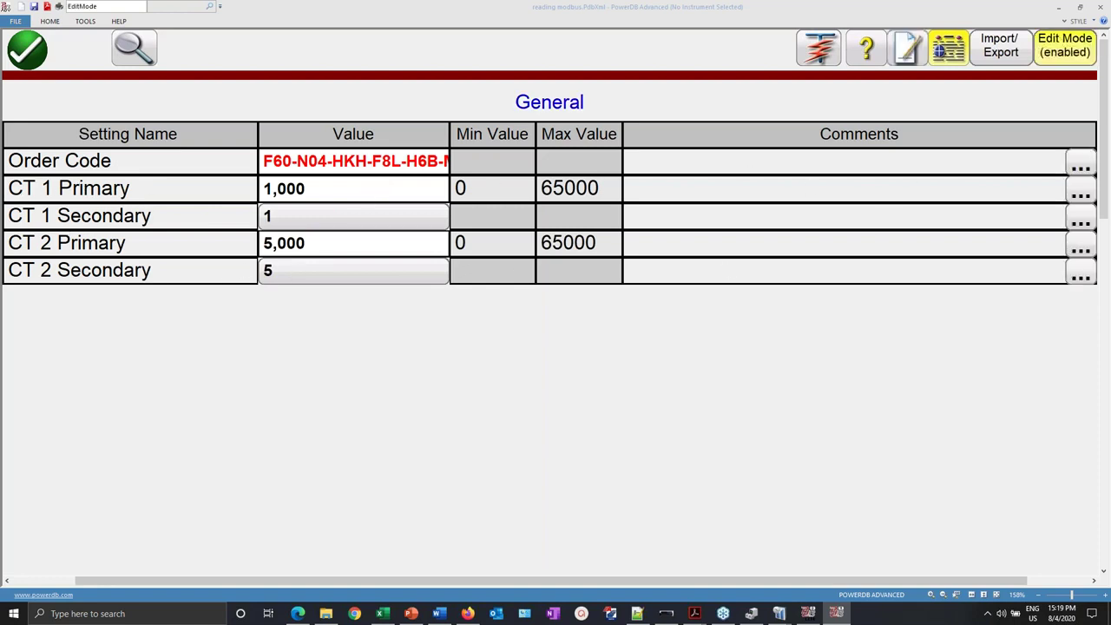
click(1083, 164)
click(1032, 77)
click(303, 362)
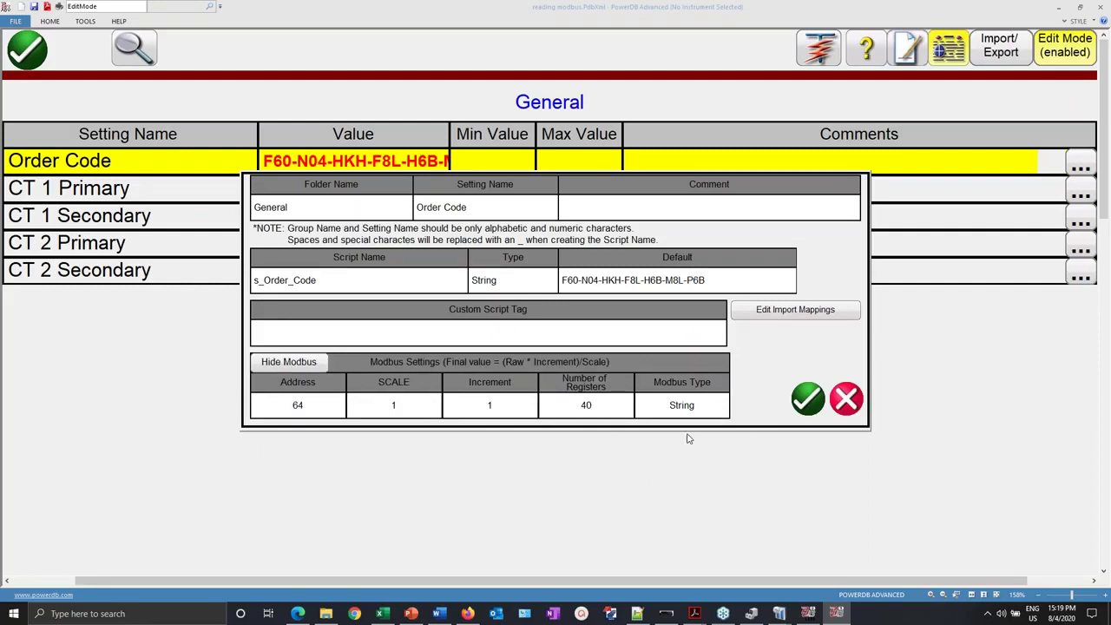
click(808, 398)
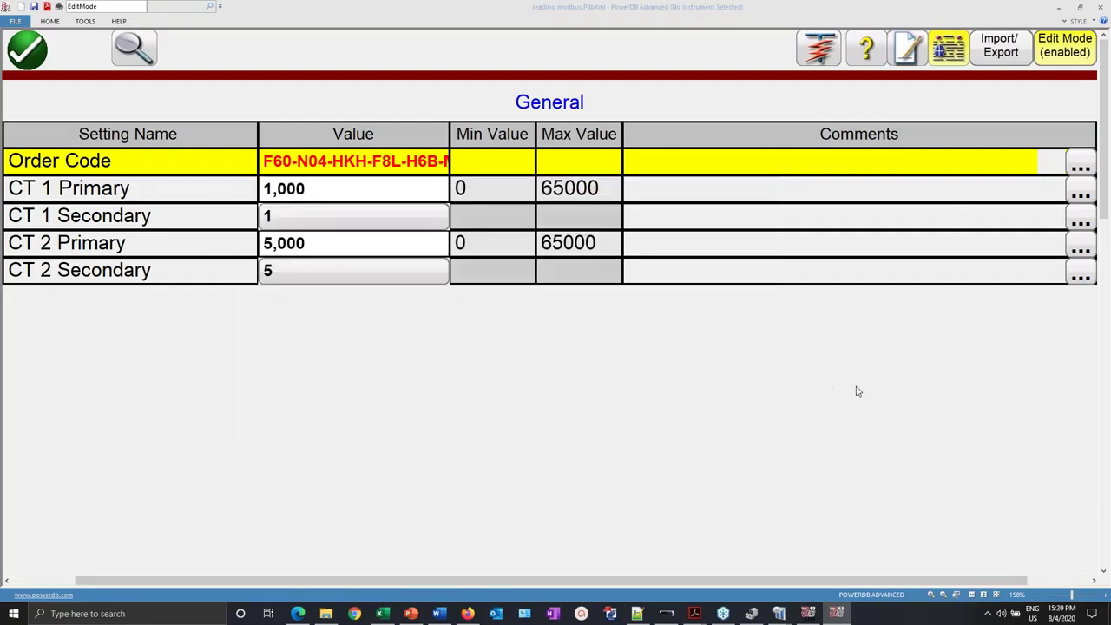
- Review the type, value limits or options, and Modbus settings of CT 1 Secondary and CT 2 Primary
click(1084, 218)
click(1062, 142)
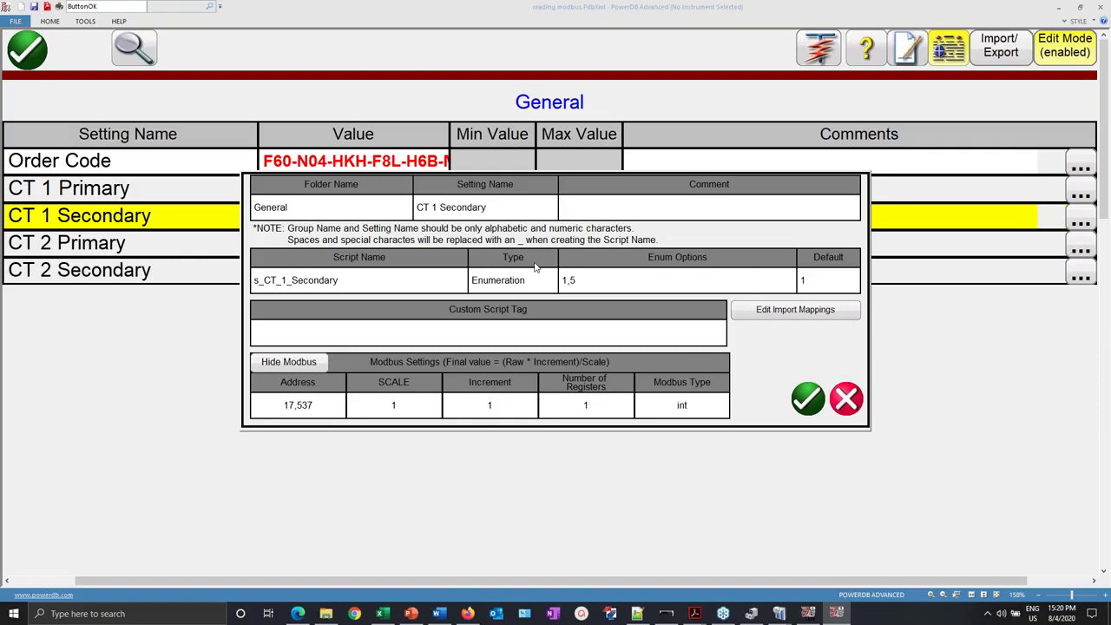
click(809, 399)
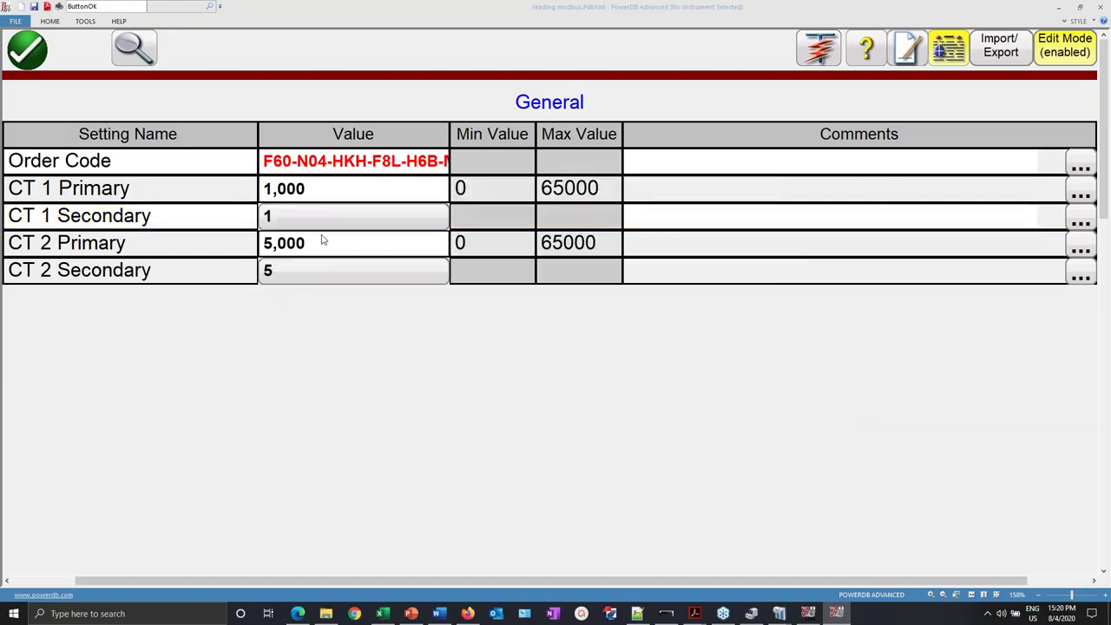
click(1080, 250)
click(1045, 163)
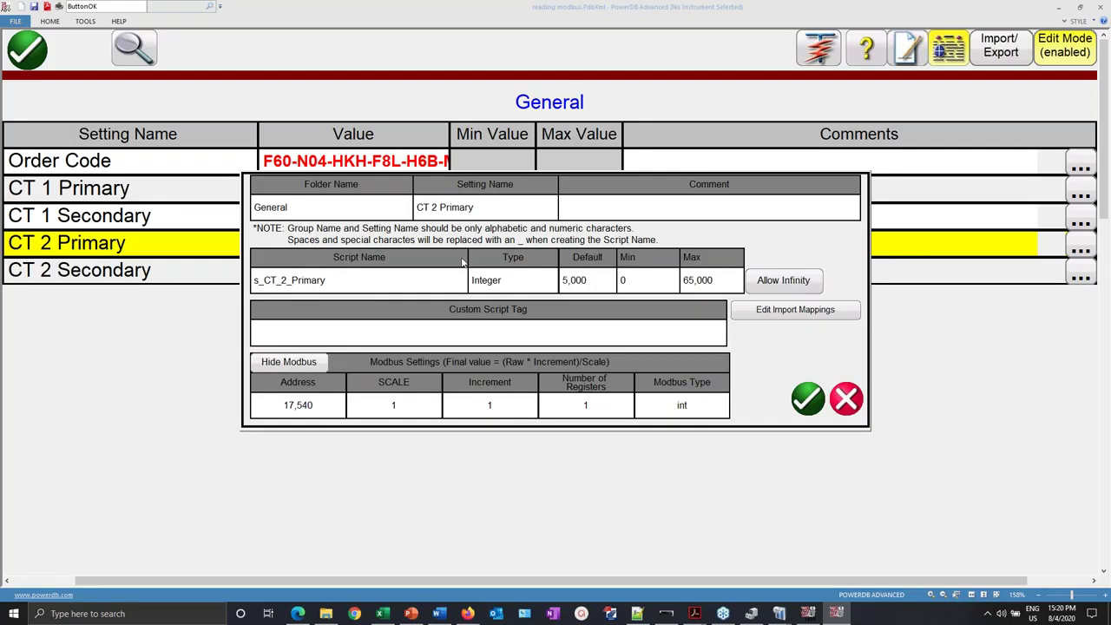
click(808, 398)
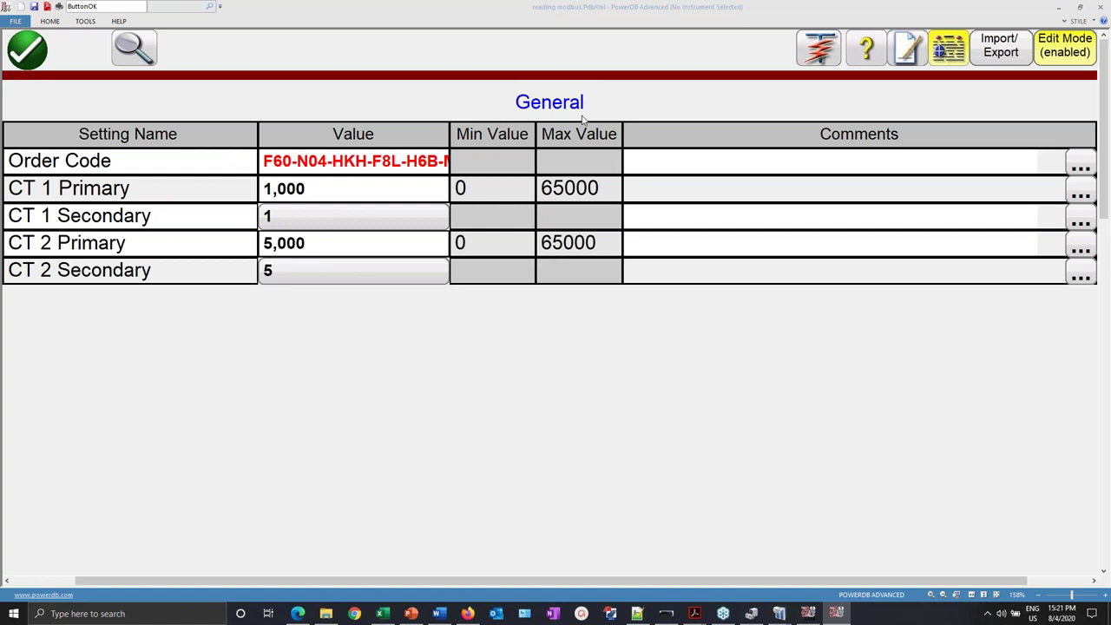
- Close PowerDB Advanced, saving the changes over the existing reading modbus.PdbXml file in the Multilin Modbus folder
click(27, 49)
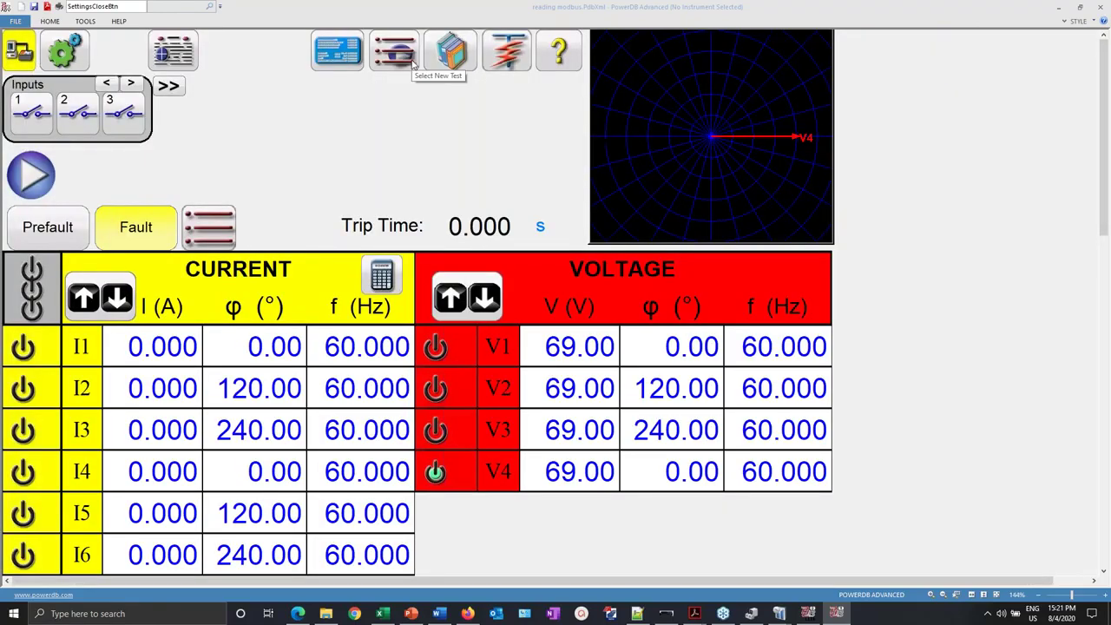
click(321, 48)
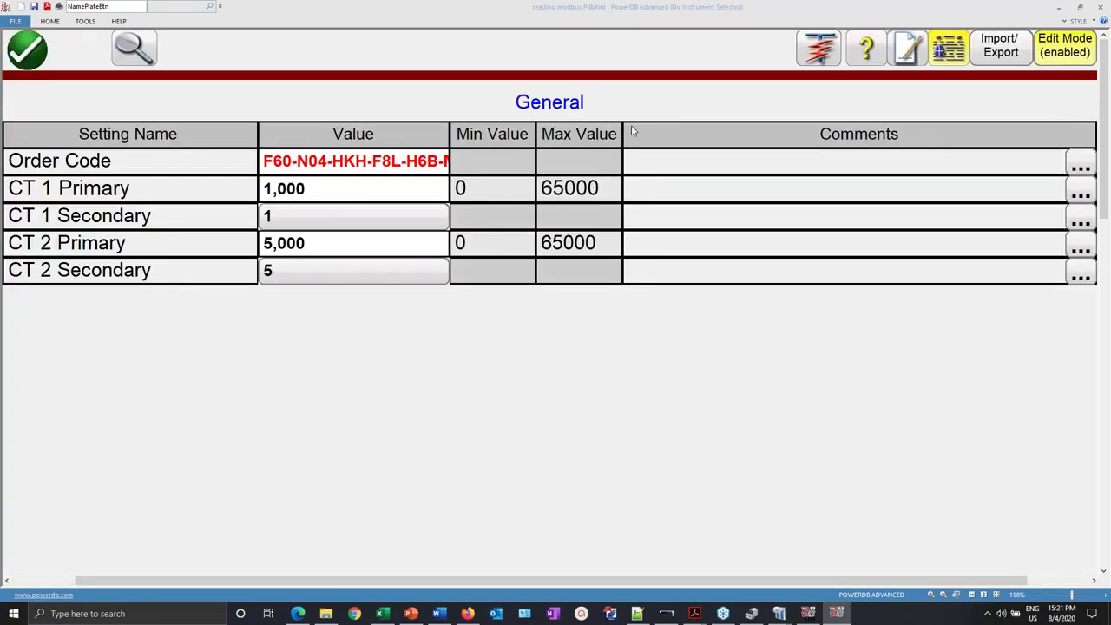
click(1102, 8)
click(524, 340)
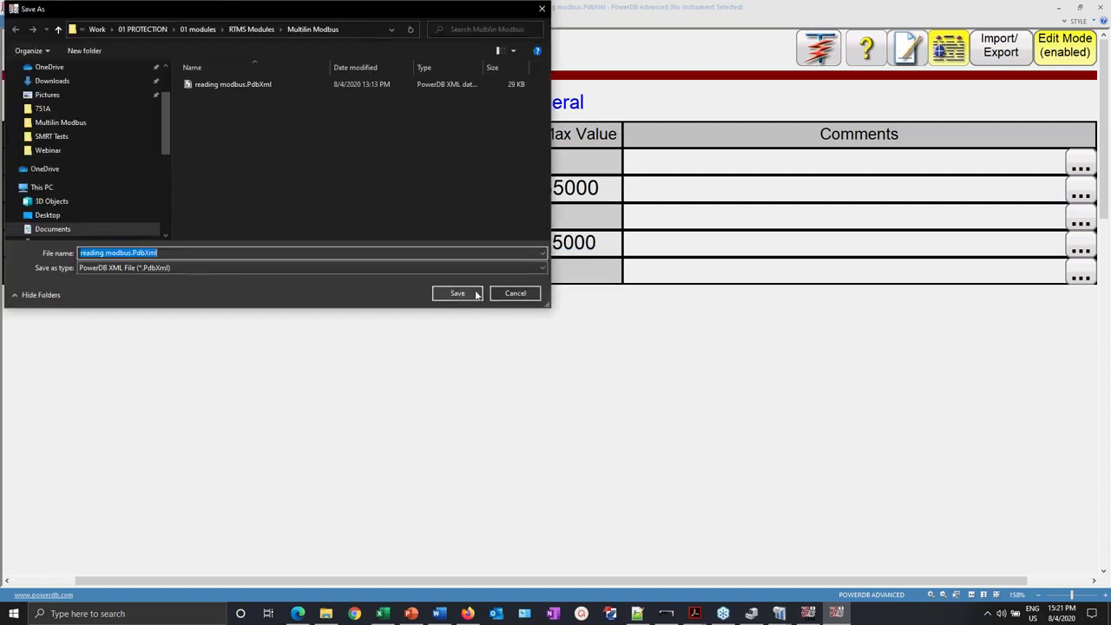
click(458, 294)
click(585, 310)
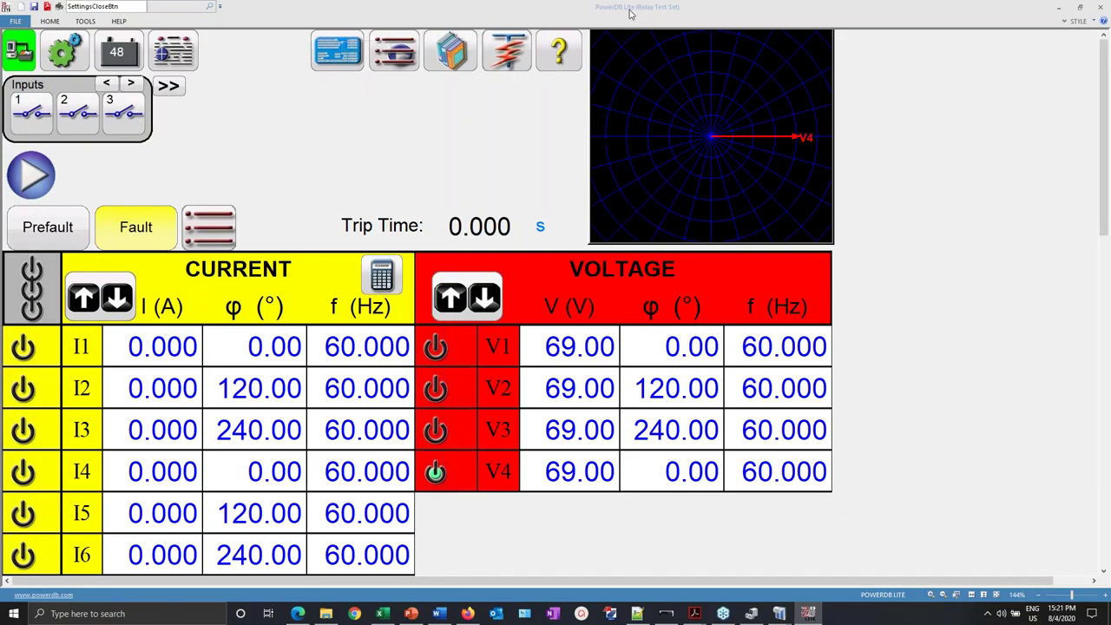
- Show the relay settings in PowerDB Lite once more and close the untitled document without saving
click(336, 52)
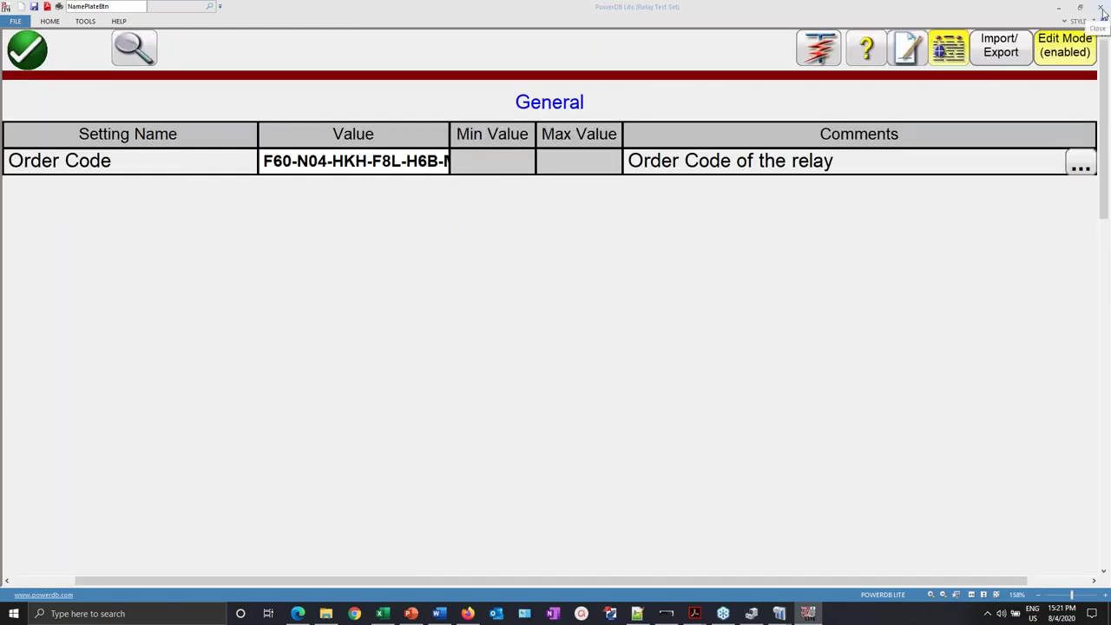
key(alt+F4)
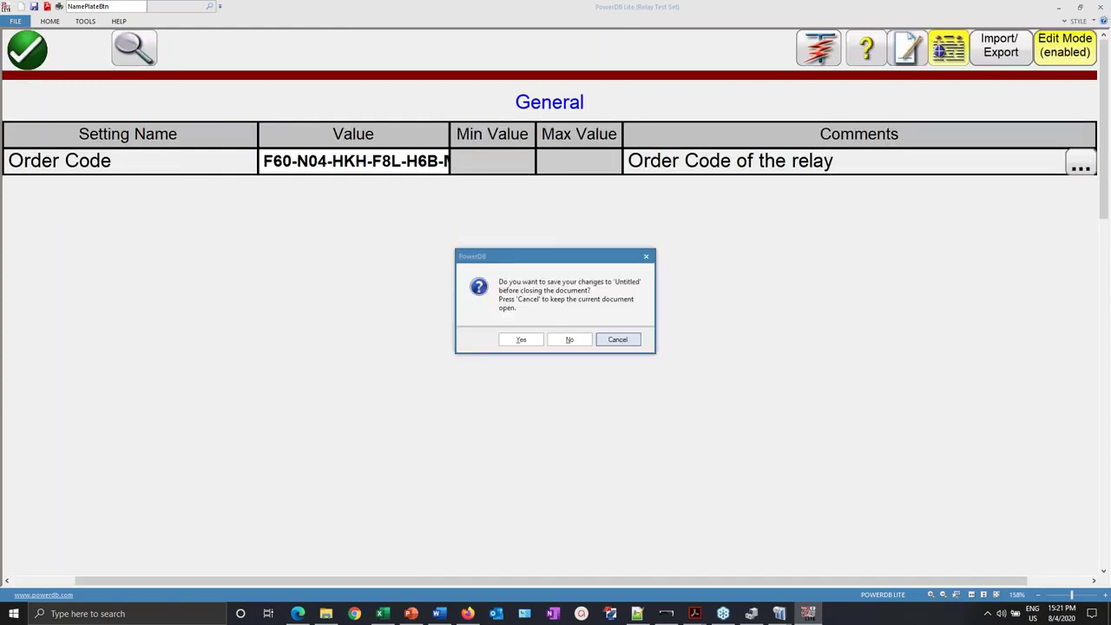
click(564, 341)
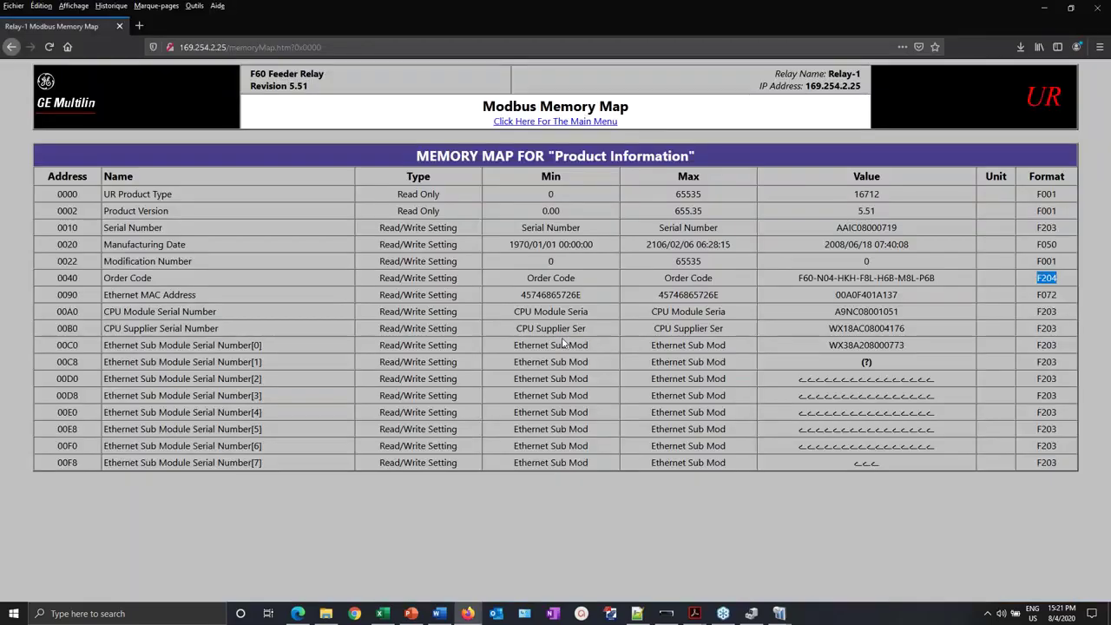
- Close the relay's Modbus Memory Map browser window and minimize the F60 manual and the Excel workbook
click(1096, 7)
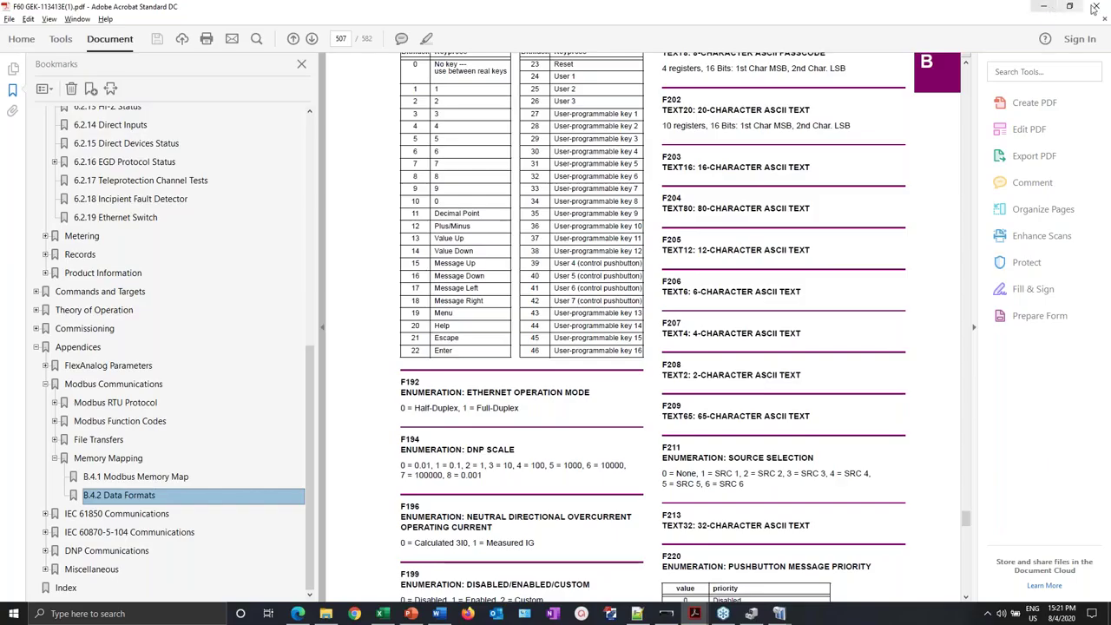
click(1044, 7)
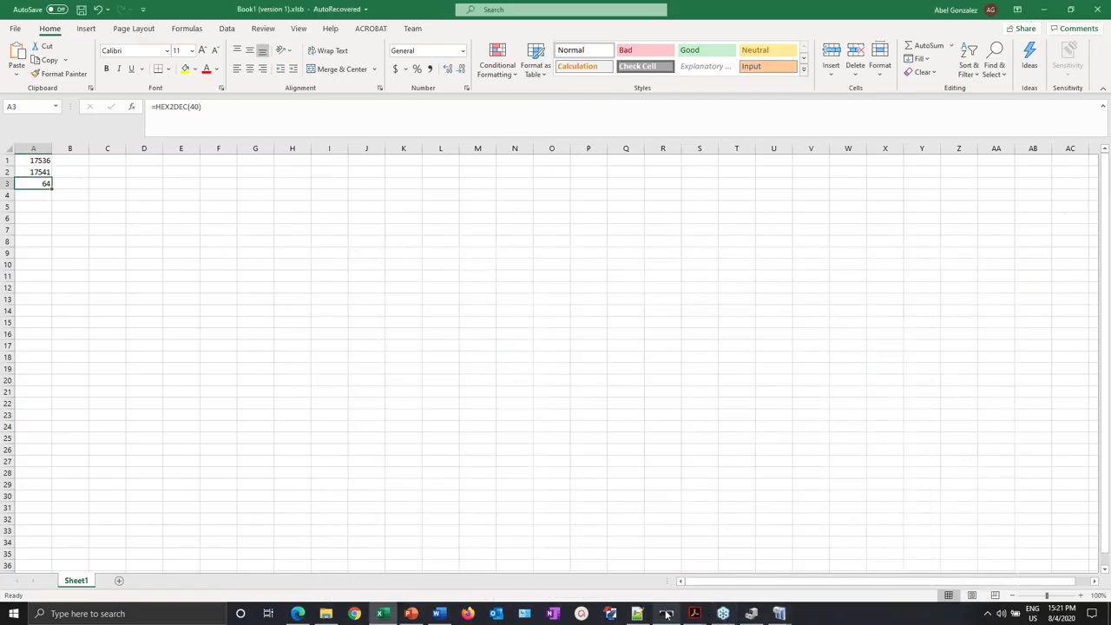
click(1039, 8)
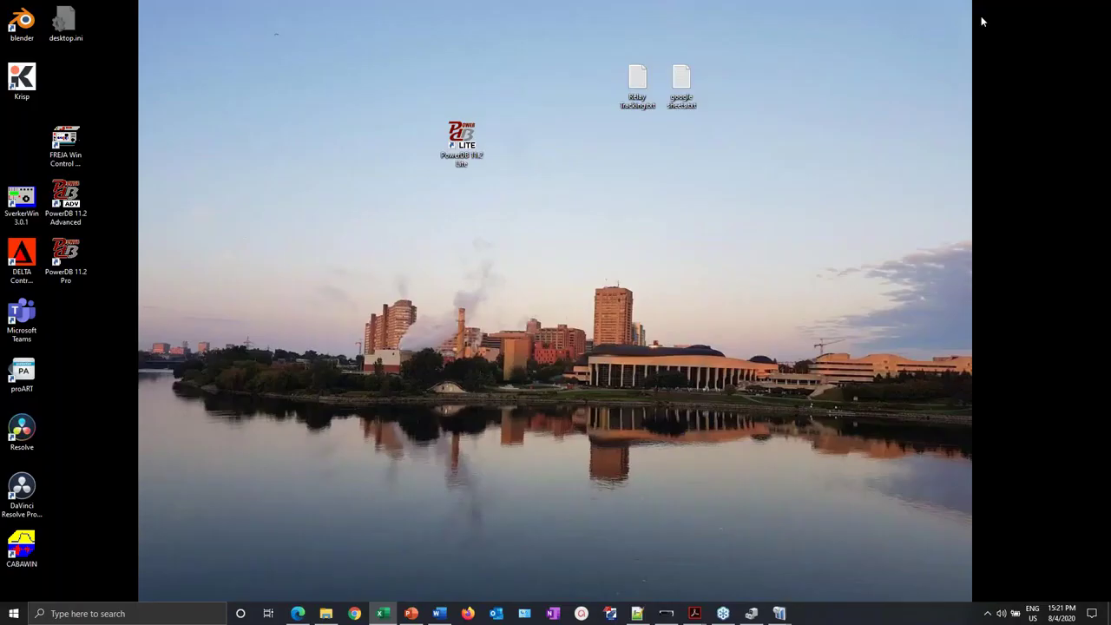
- Launch PowerDB 11.2 Lite, choose the SMRT instrument over auto-discovered Ethernet on port 8000, and connect to the SMRT-410D
double_click(468, 132)
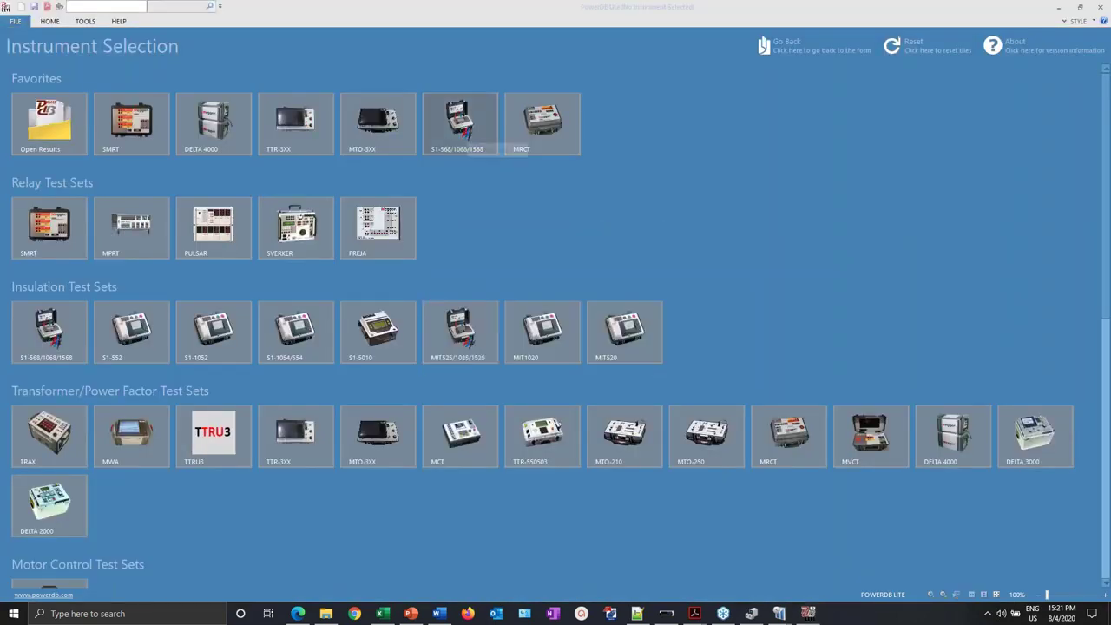
click(139, 130)
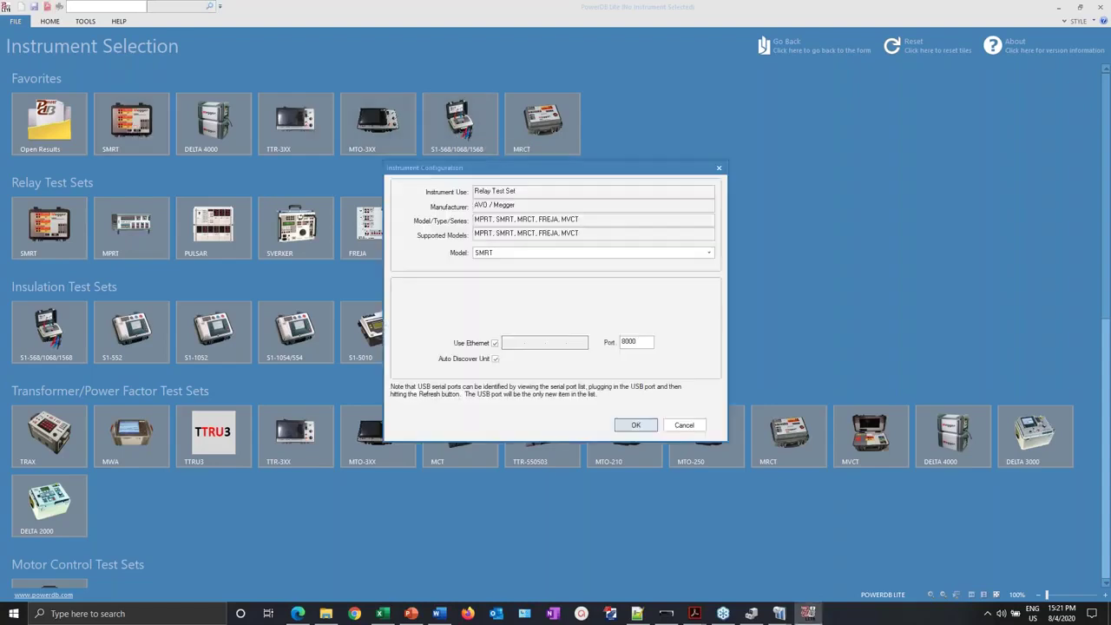
click(637, 425)
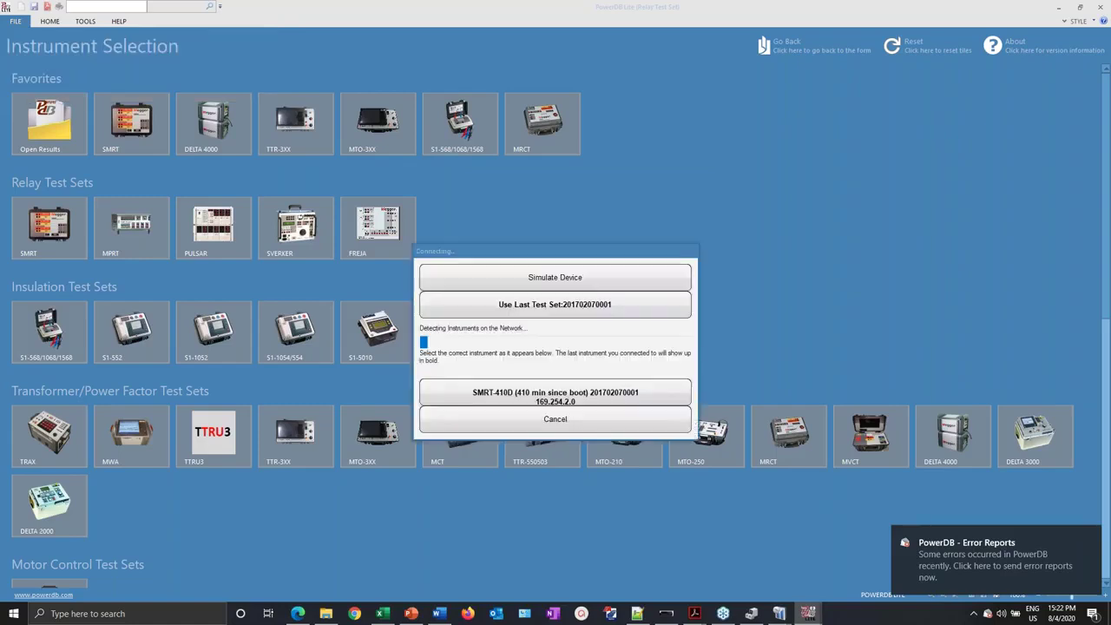
click(609, 388)
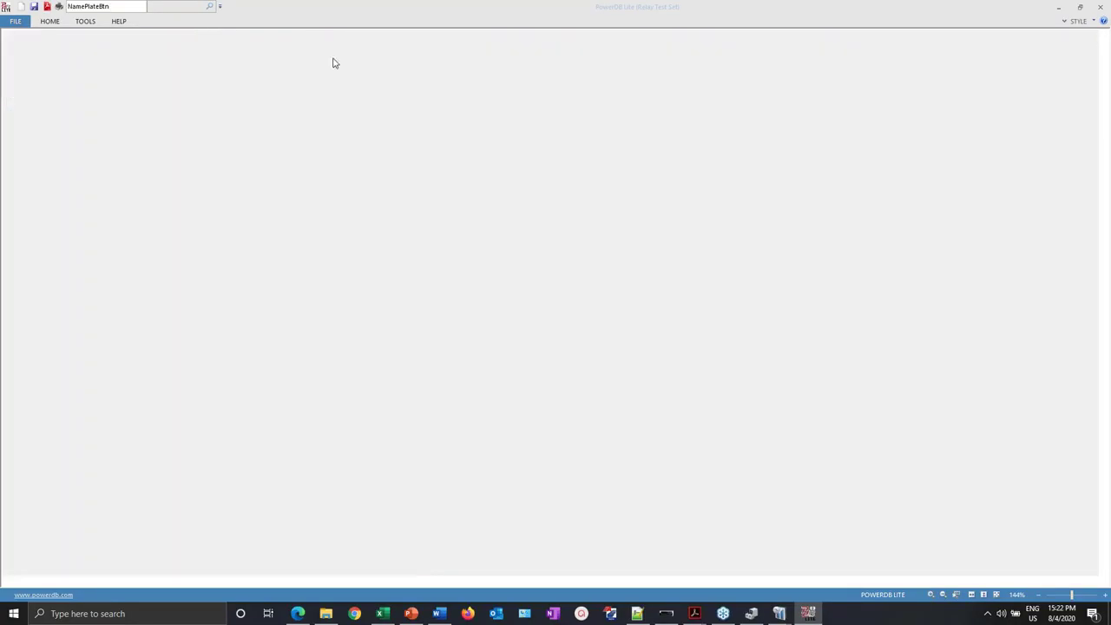
- Import an SEL RDB Txt settings file from the 751A folder into the relay settings screen
click(1022, 39)
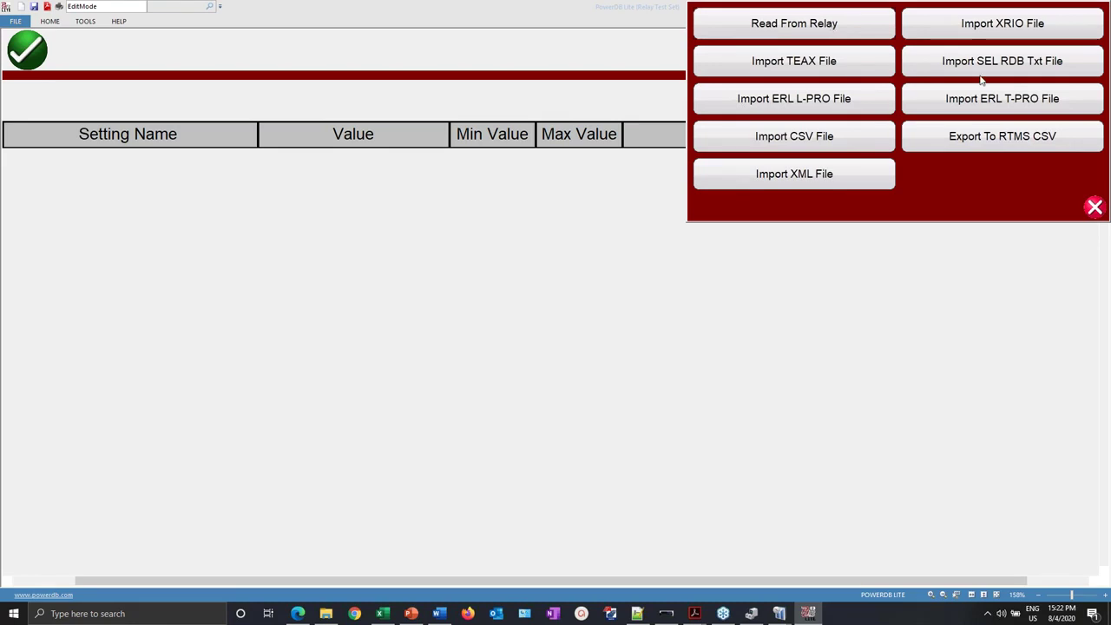
click(1048, 67)
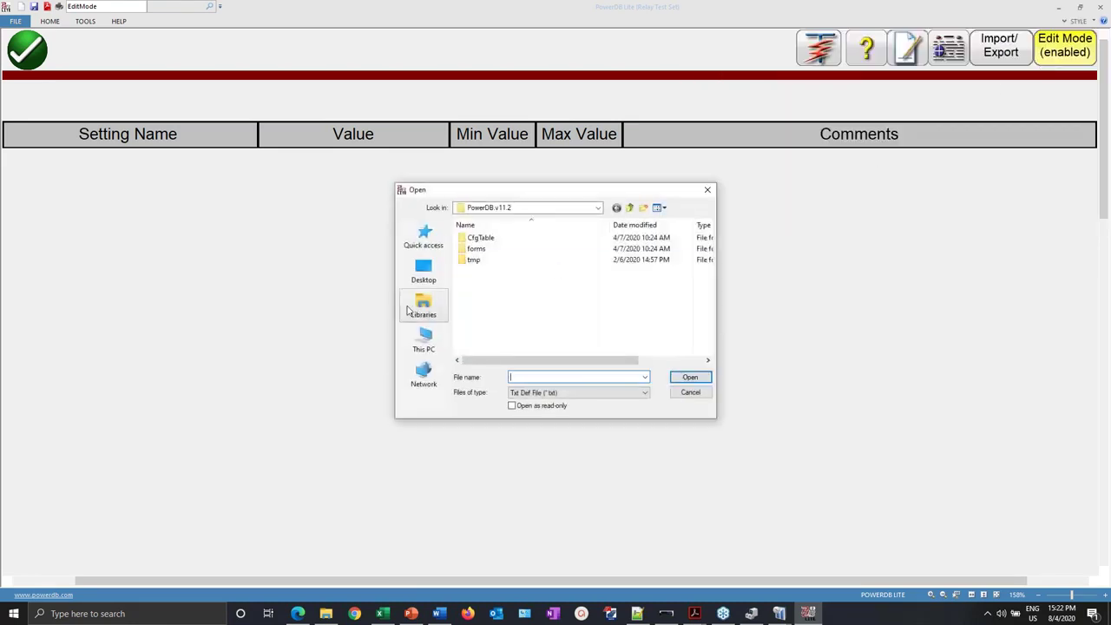
click(424, 314)
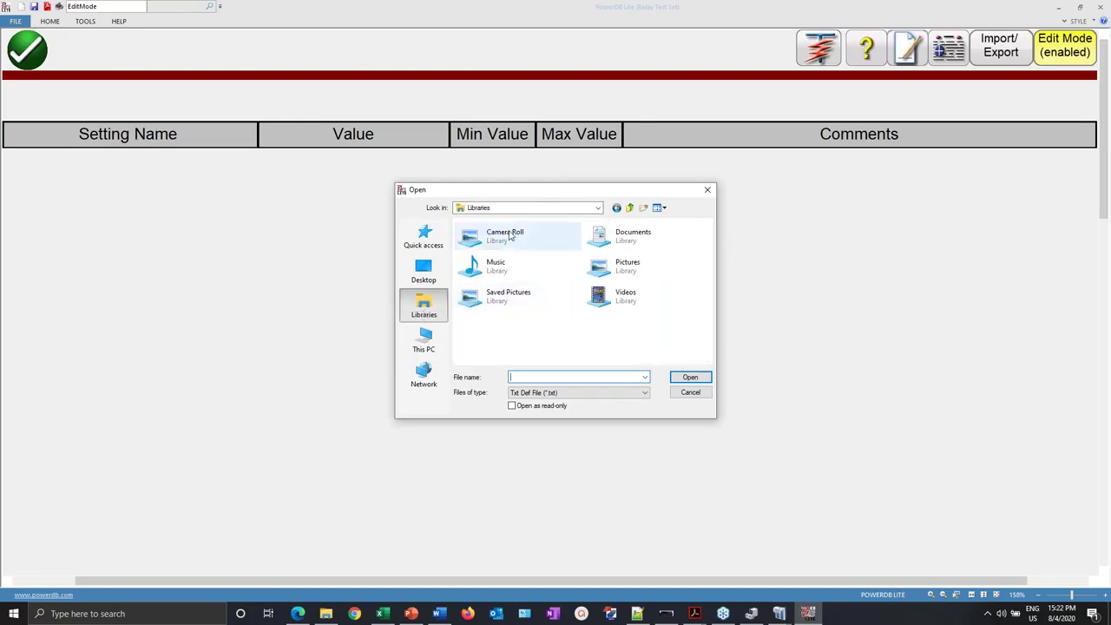
click(424, 239)
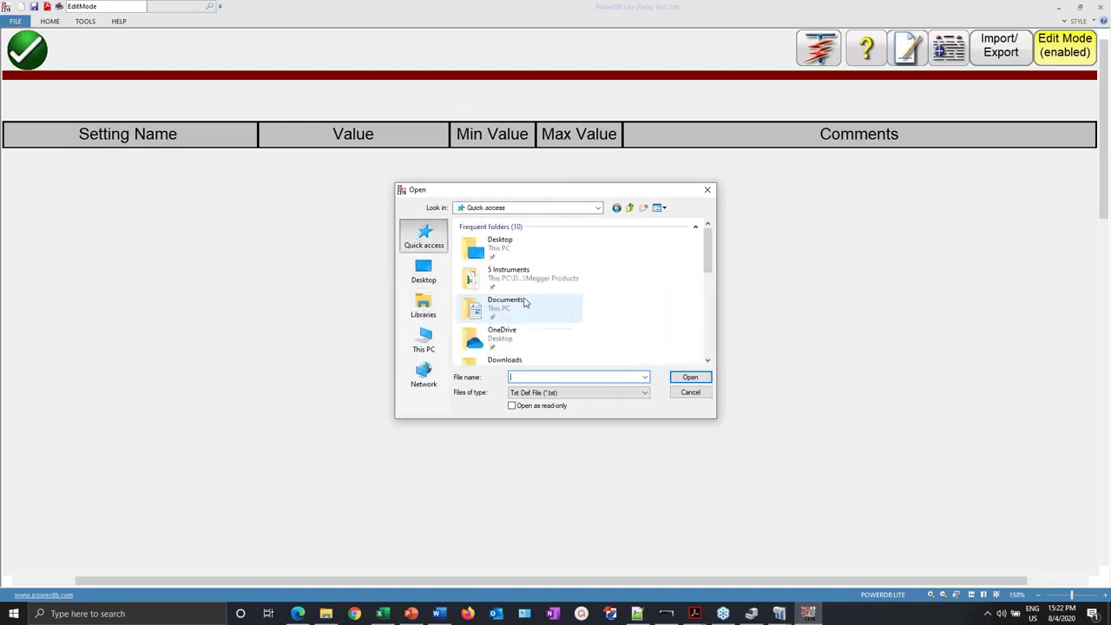
drag(707, 257, 708, 285)
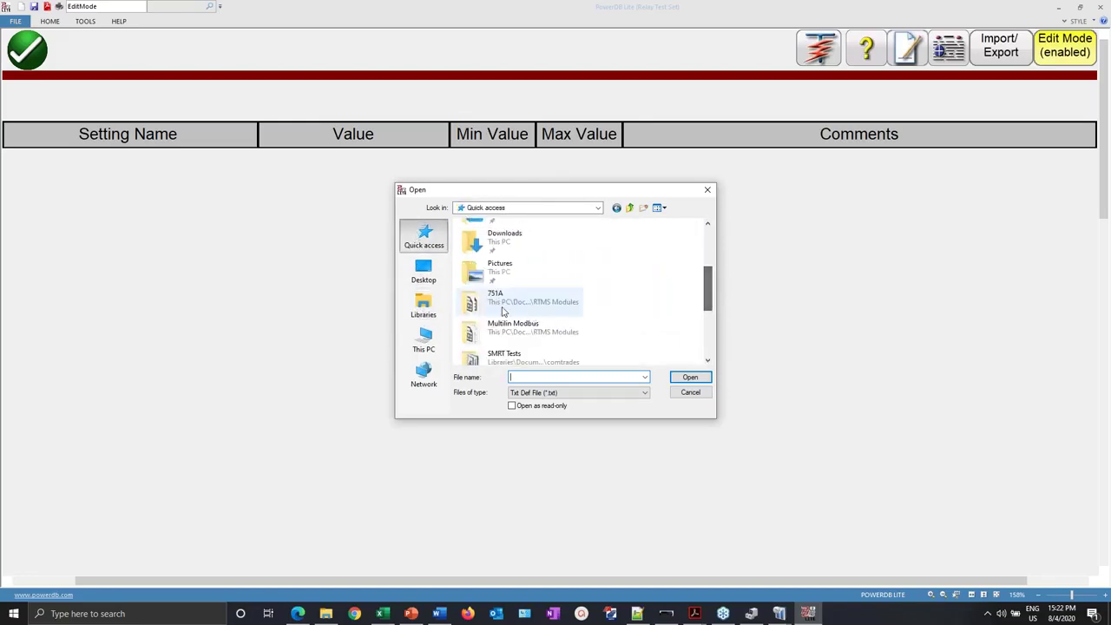
double_click(476, 306)
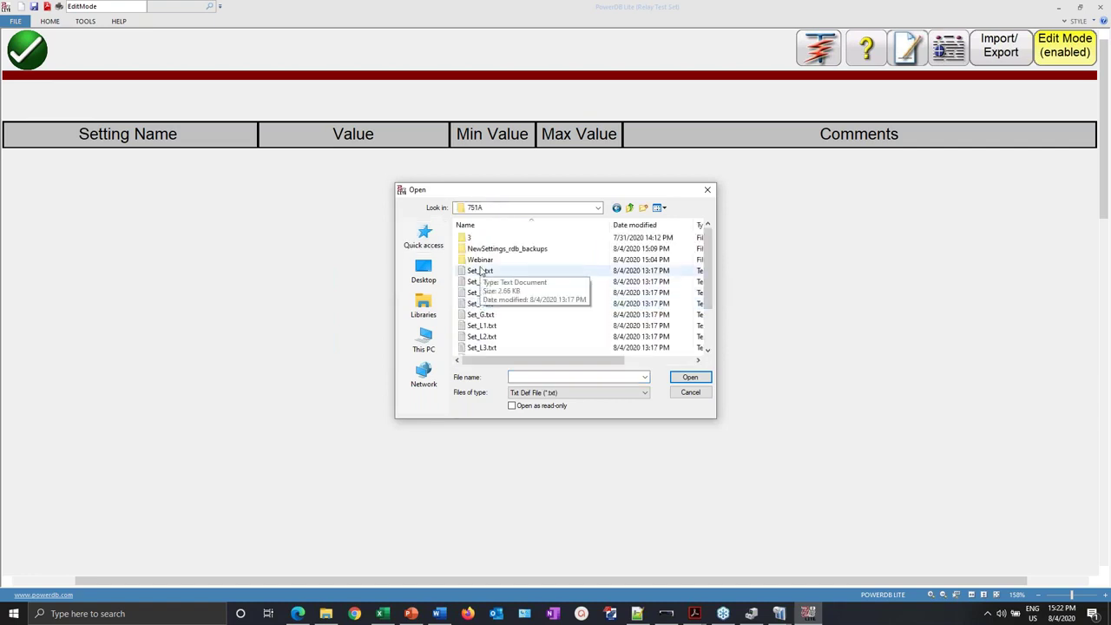
double_click(482, 283)
click(522, 325)
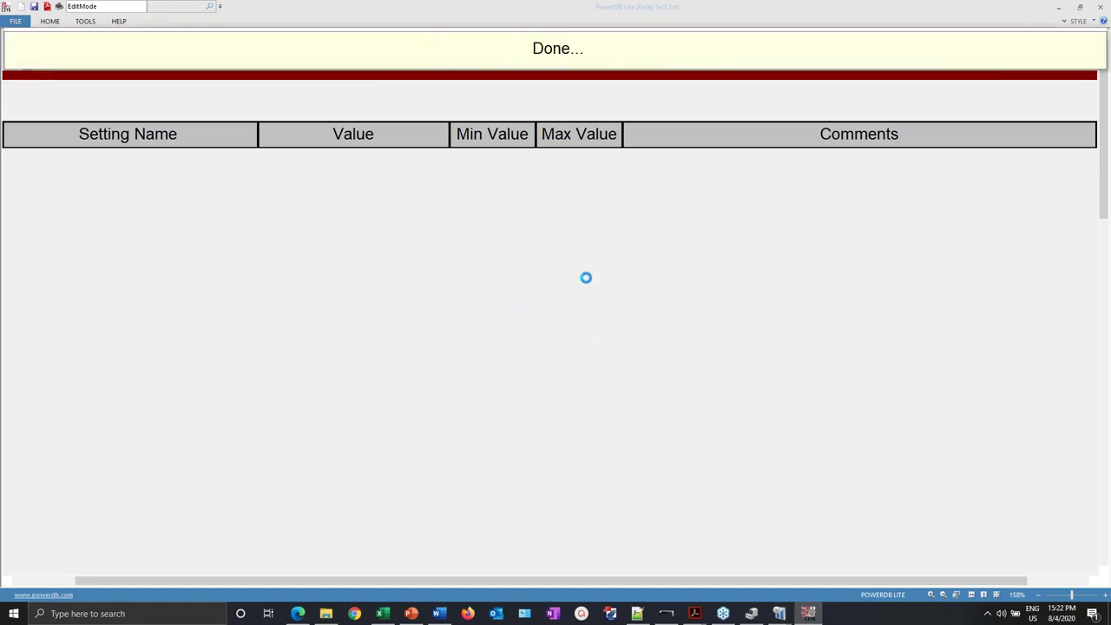
- Look through the imported SEL-751A General settings and view the list of available setting groups
scroll(557, 277, down, 7)
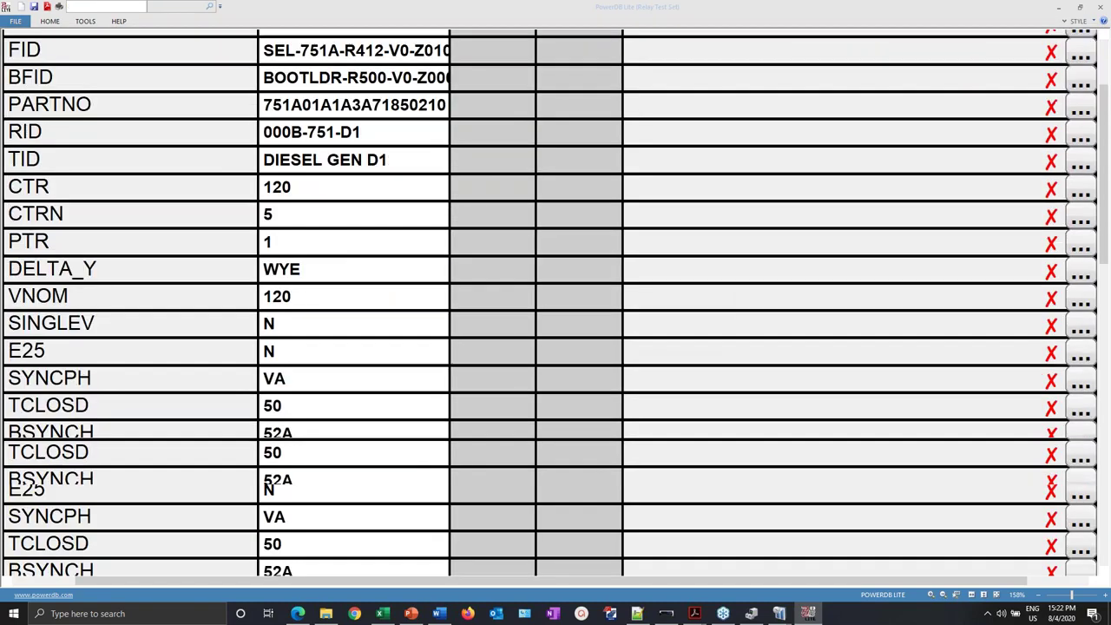
scroll(557, 277, up, 3)
scroll(240, 138, up, 10)
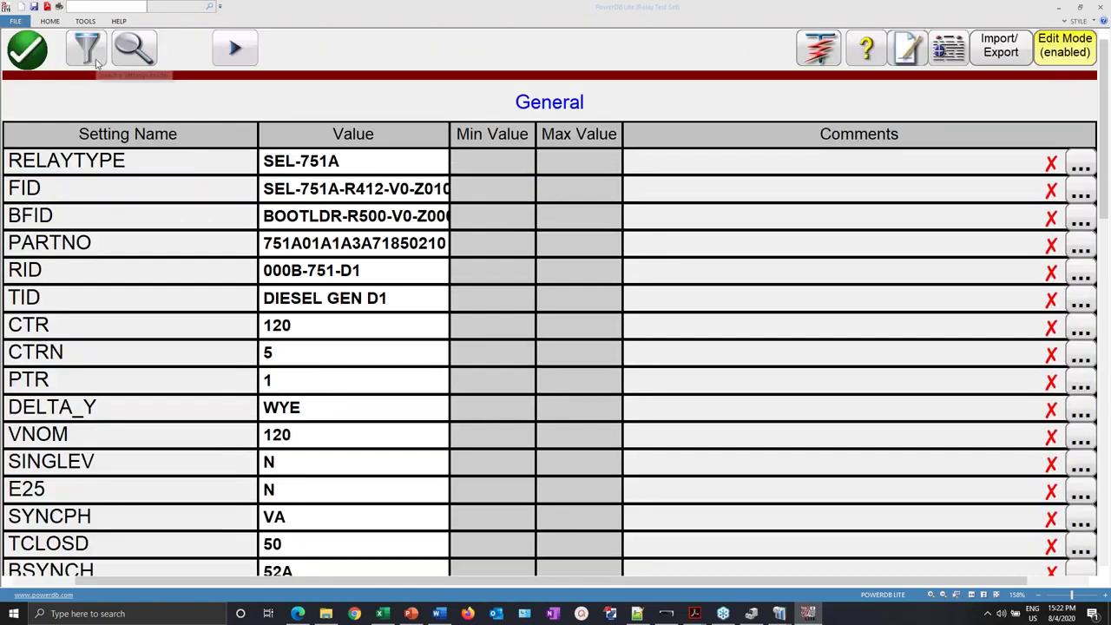
click(98, 62)
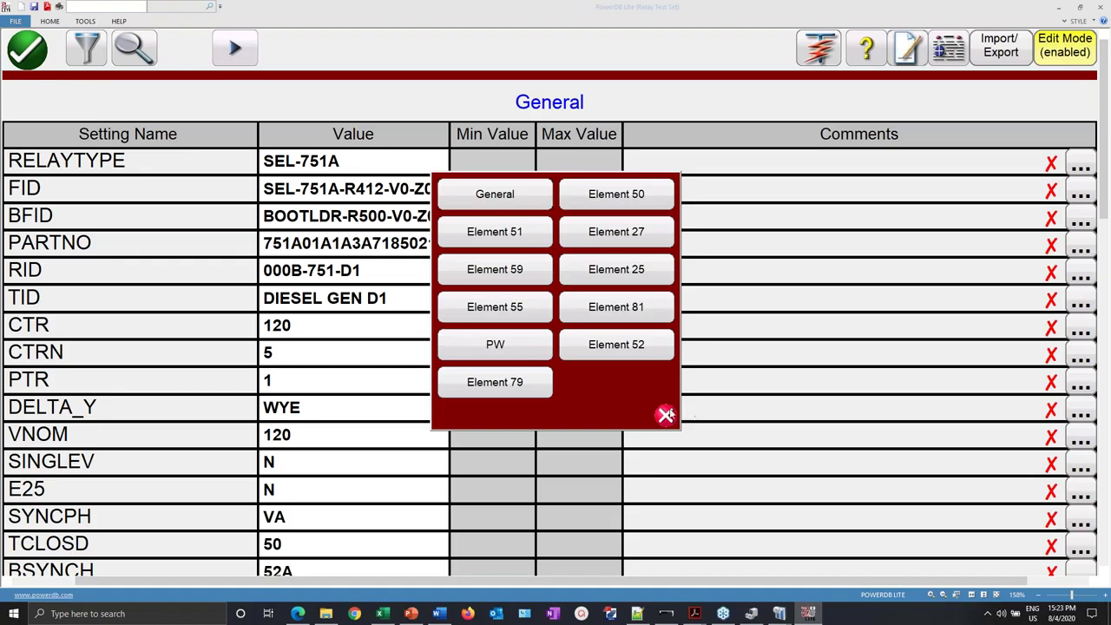
click(672, 415)
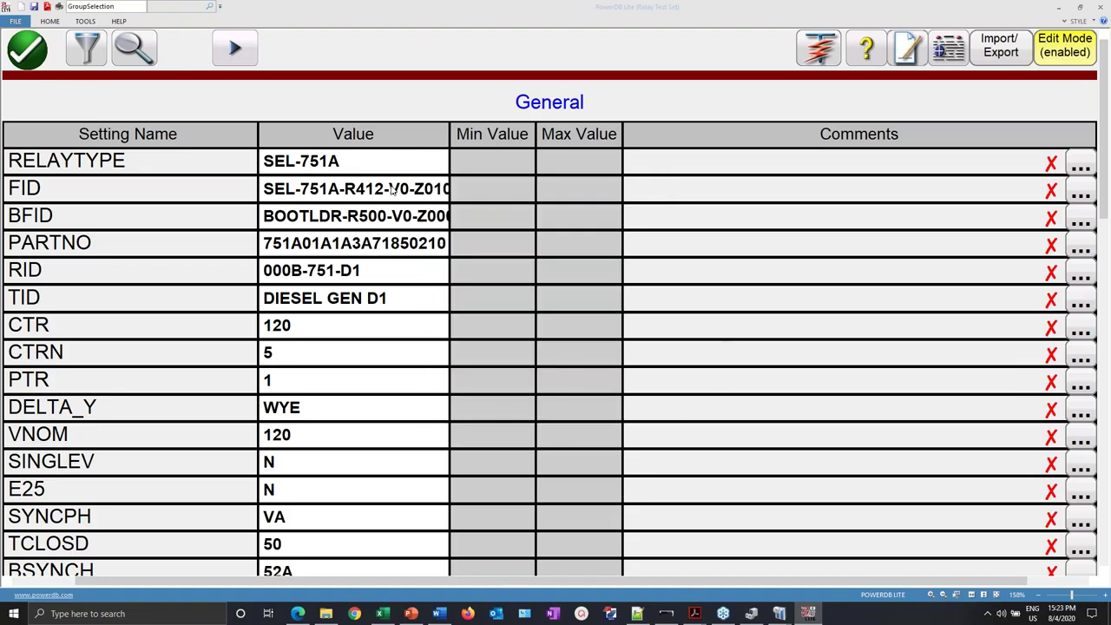
- Export all active settings to an RTMS CSV file named RTMSEx751Afweb456.csv in the 751A folder
click(1015, 57)
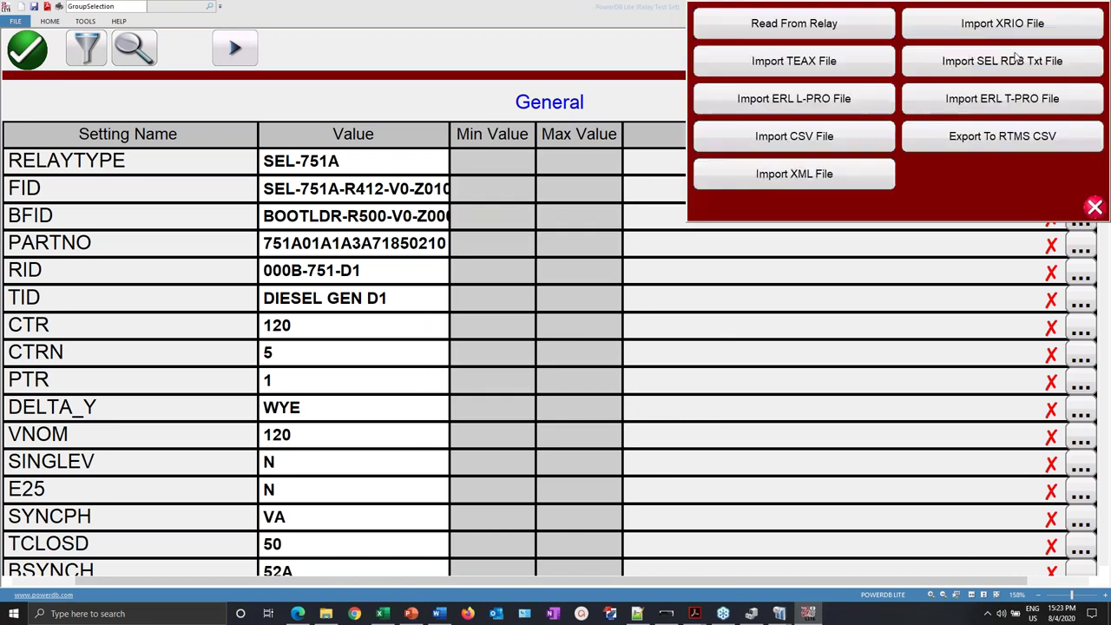
click(1004, 139)
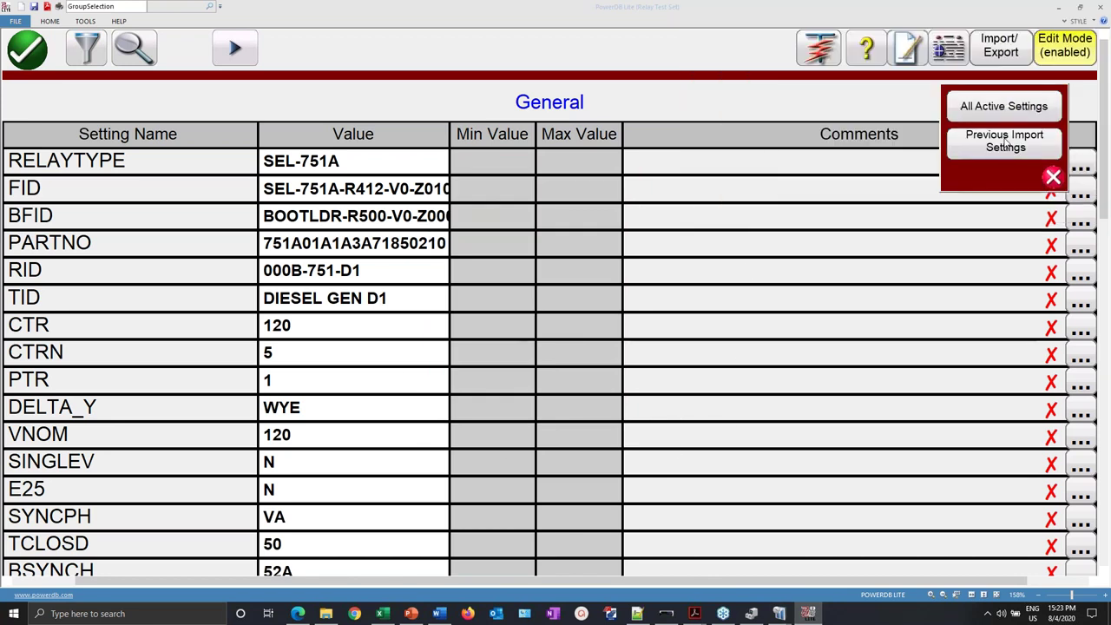
click(1018, 109)
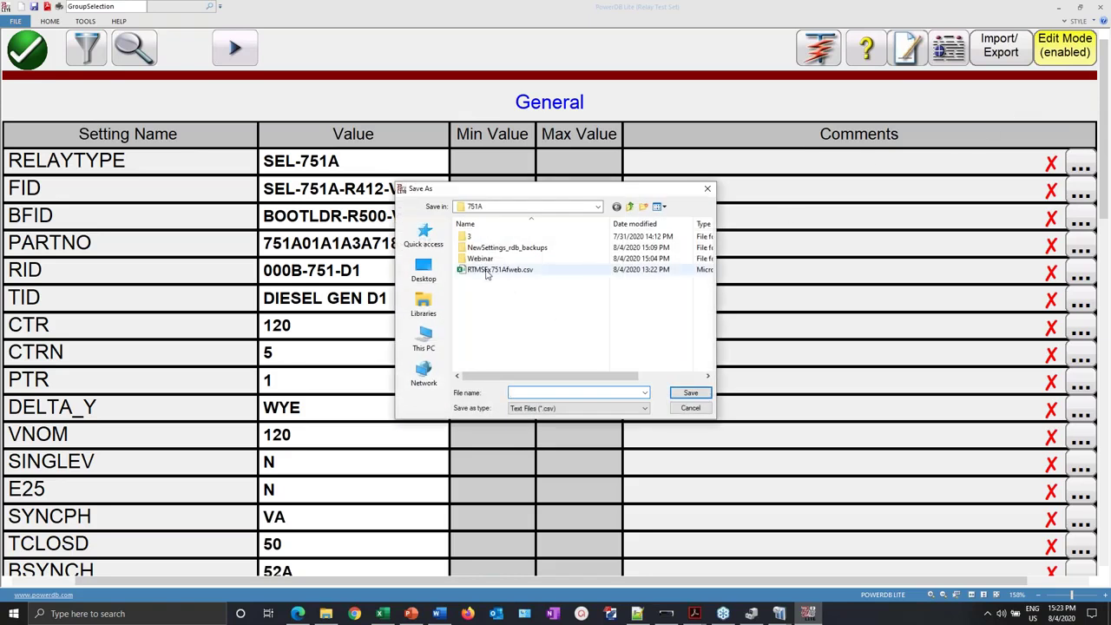
click(517, 271)
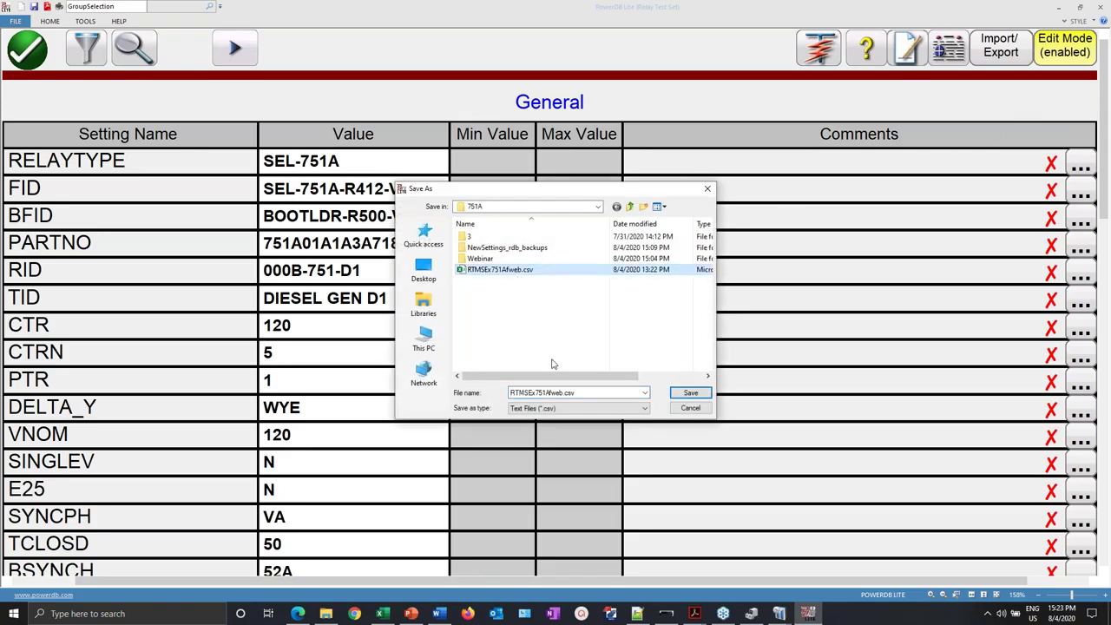
double_click(560, 393)
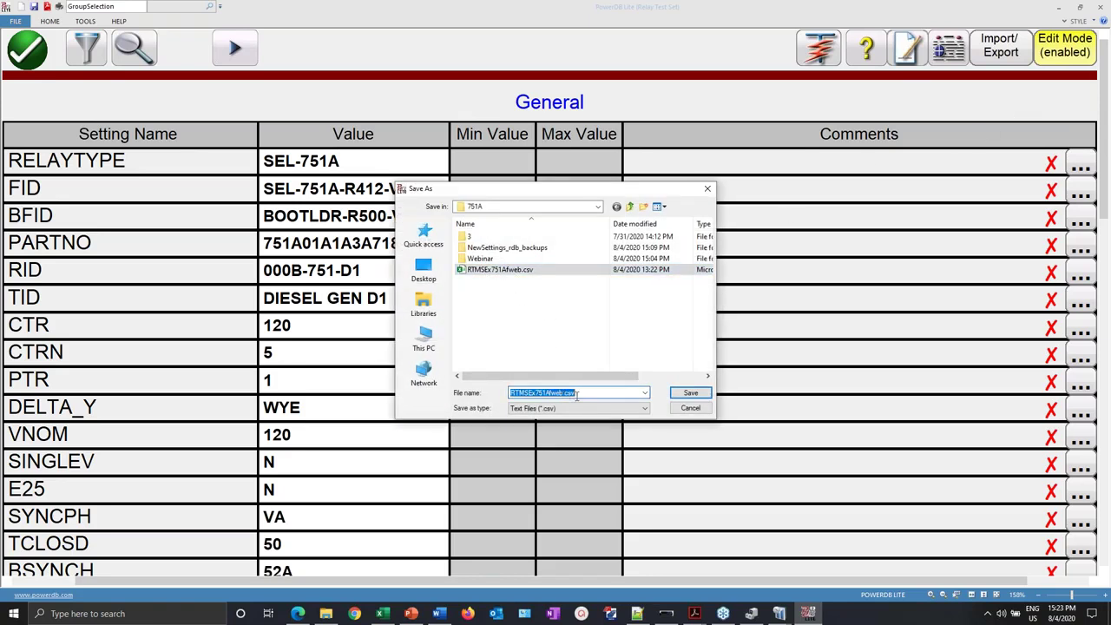
click(565, 393)
text($%^)
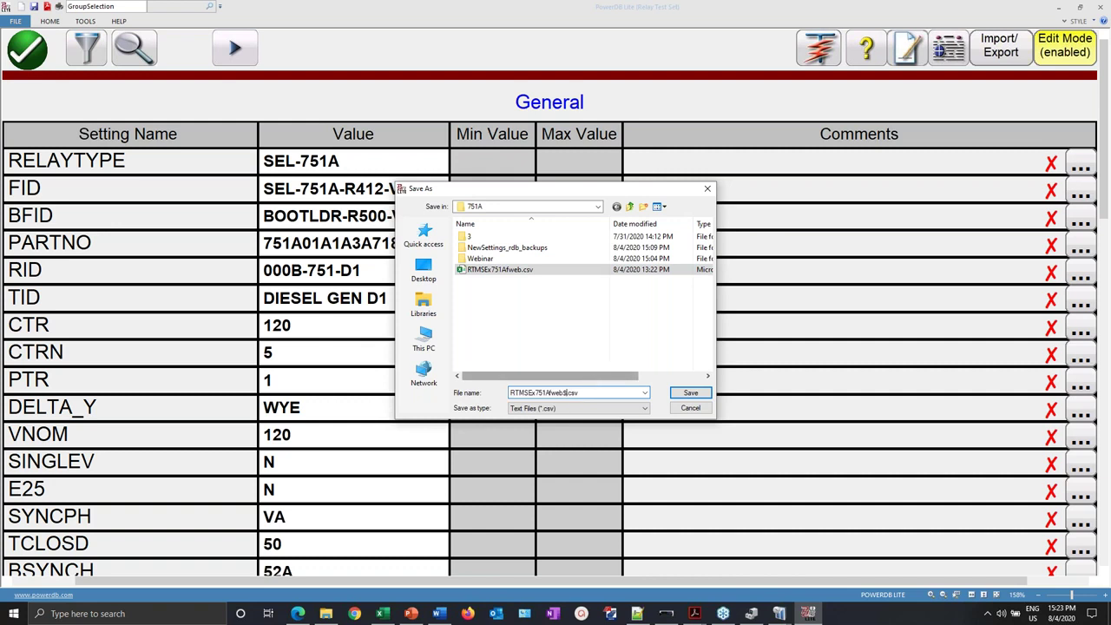
key(BackSpace)
key(BackSpace)
key(BackSpace)
text(456)
click(692, 393)
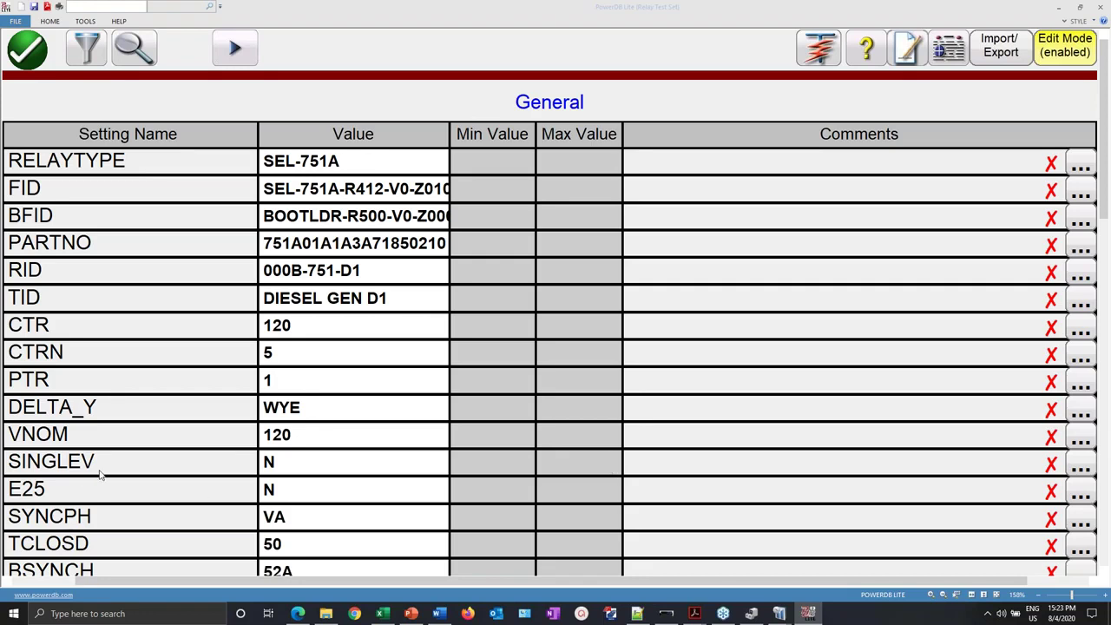
- Close the relay settings screen and switch to the Extra Power Point Slides presentation in PowerPoint
scroll(396, 372, down, 5)
scroll(391, 369, up, 5)
click(42, 50)
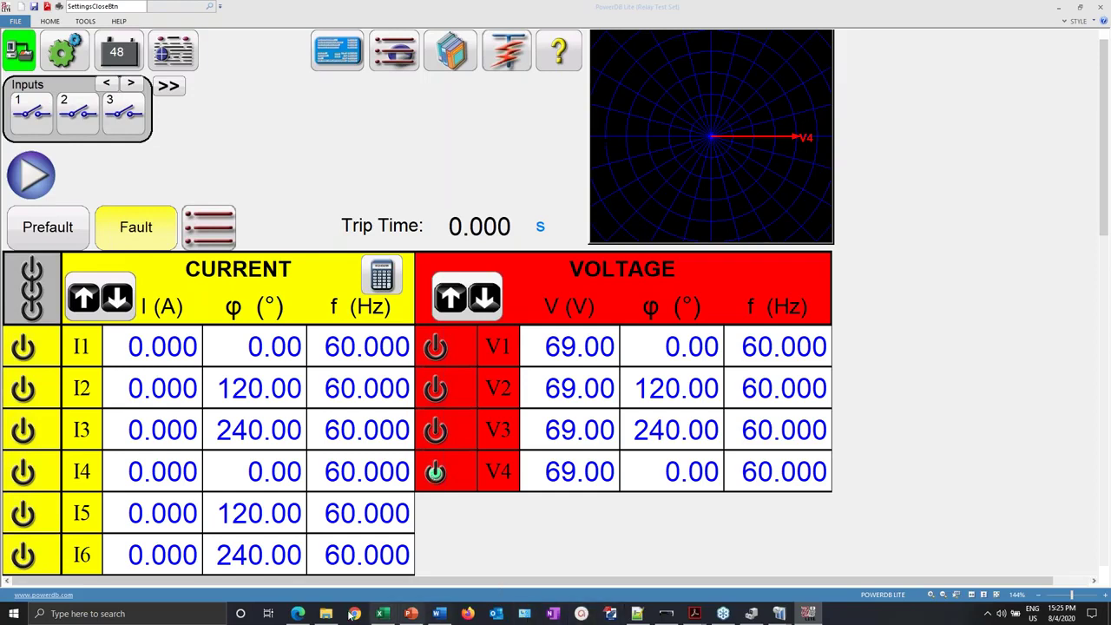
click(409, 614)
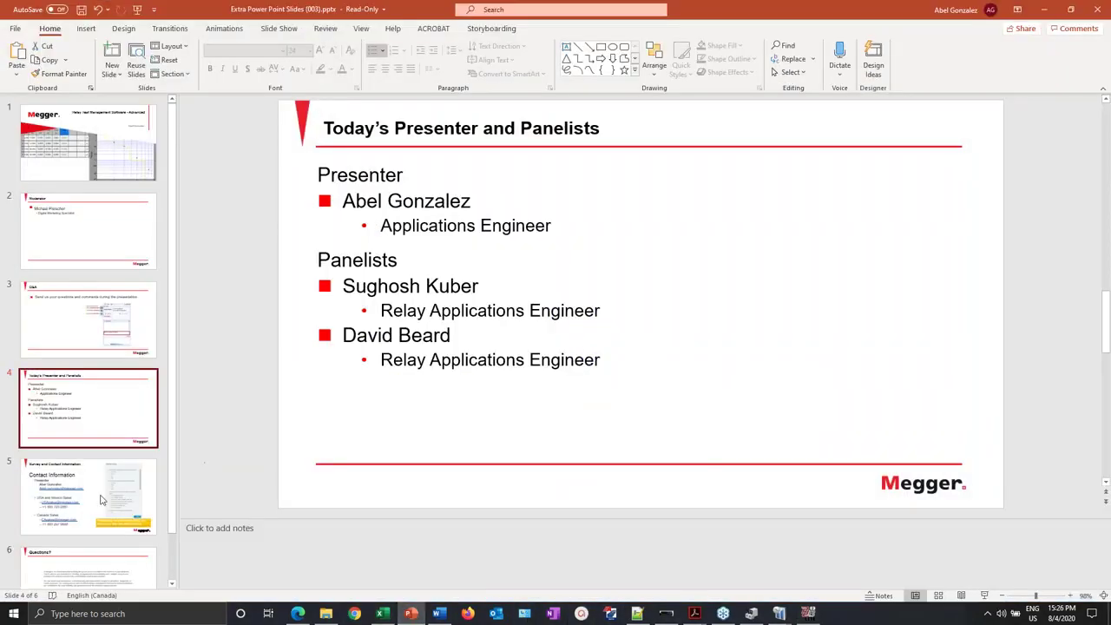
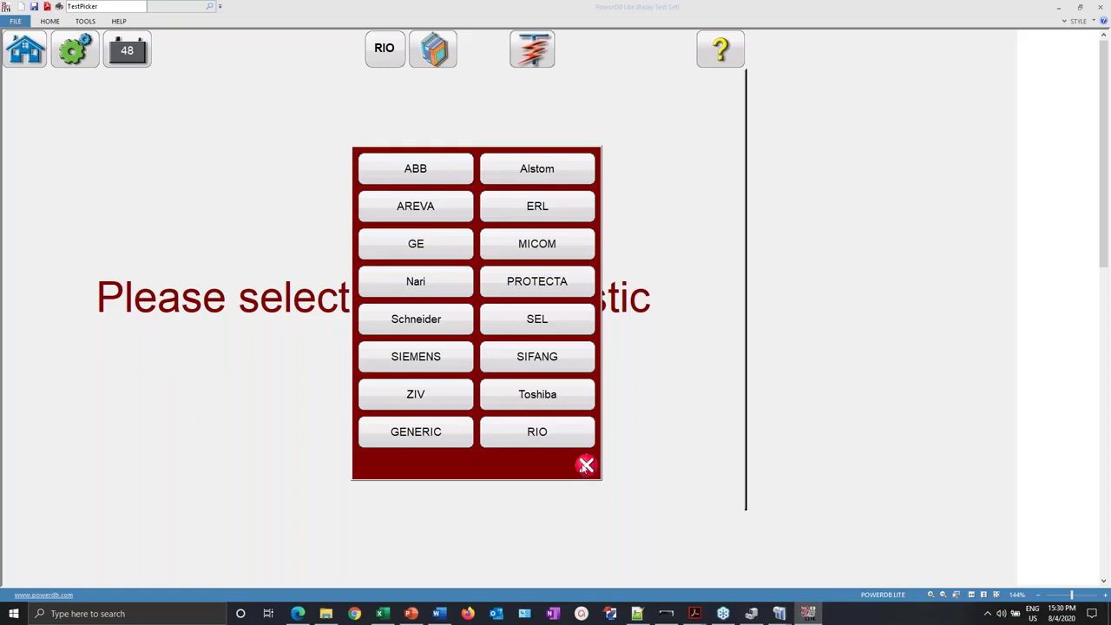
- Show the GENERIC MHO characteristic's zone settings, accept them, and return to the main test screen
click(454, 440)
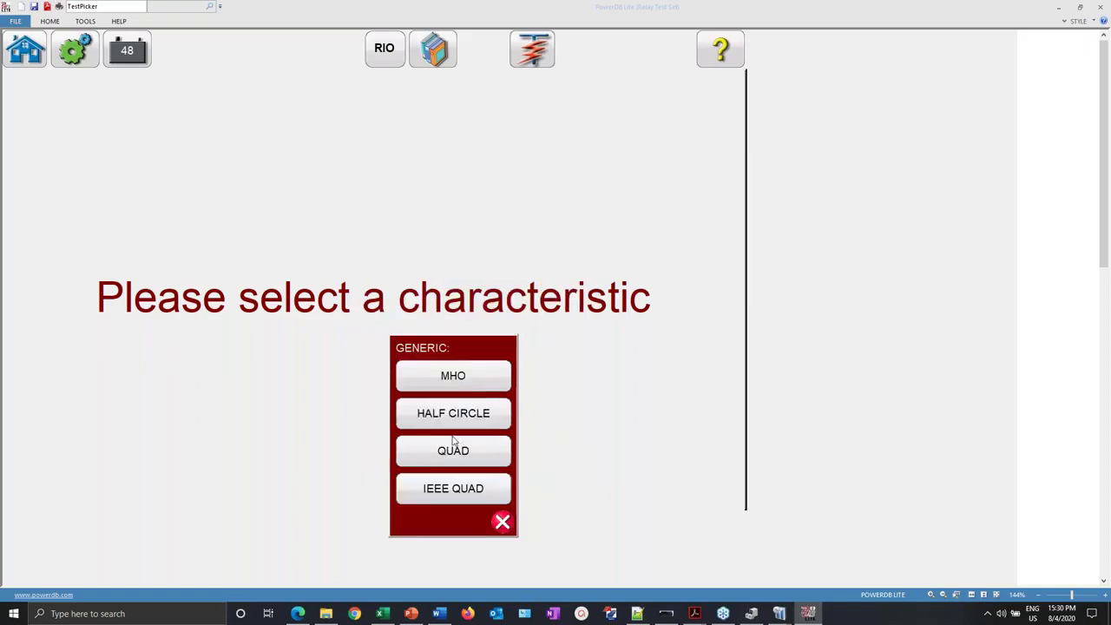
click(451, 382)
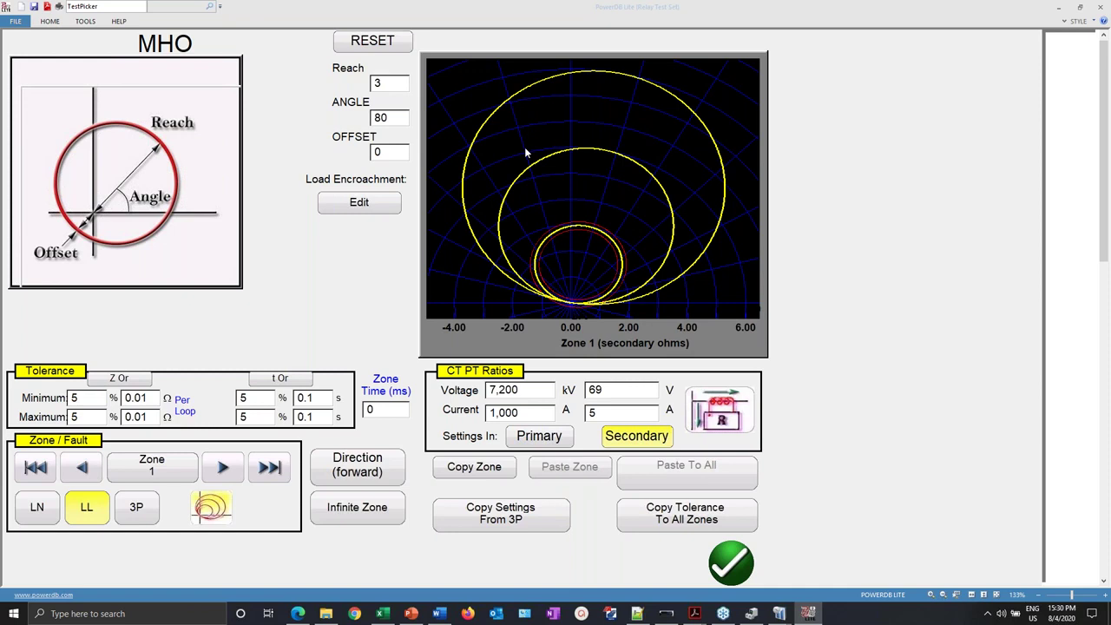
click(734, 573)
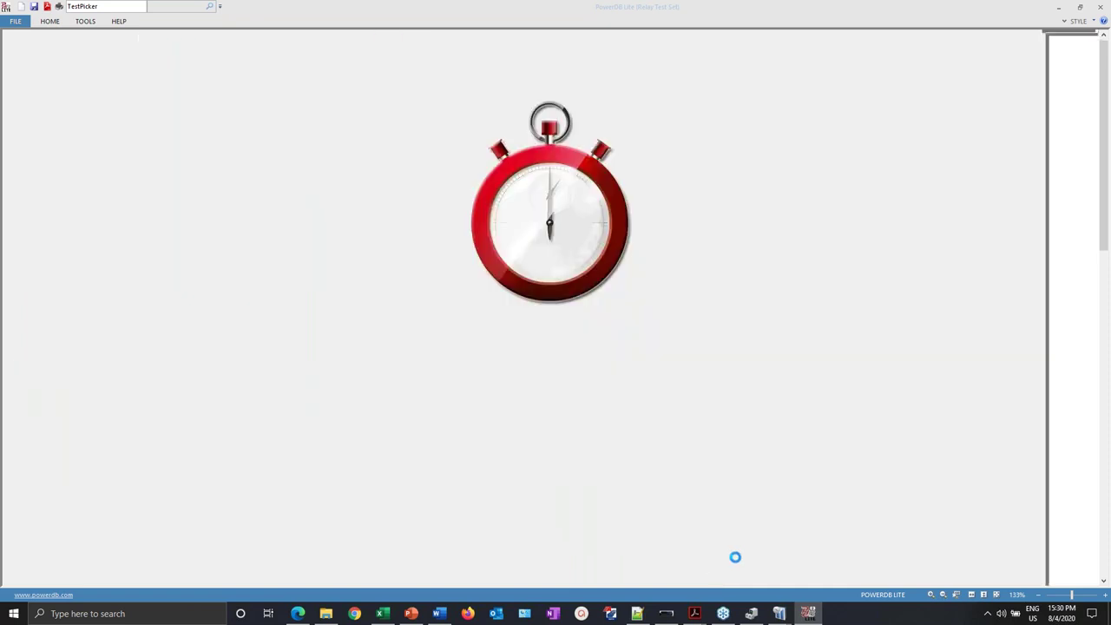
click(739, 56)
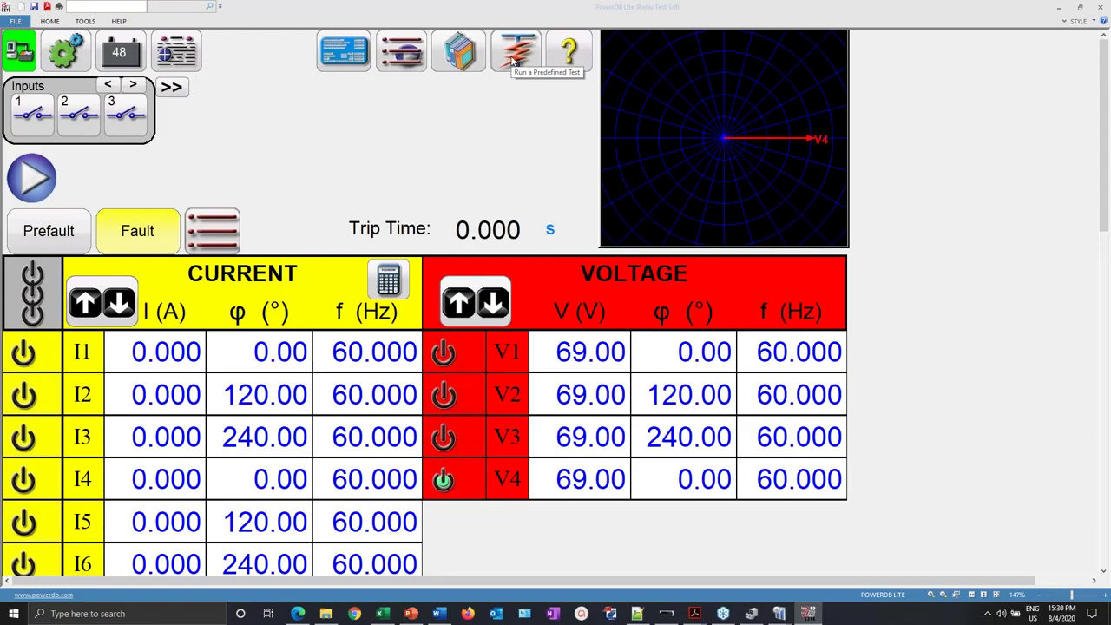
click(13, 21)
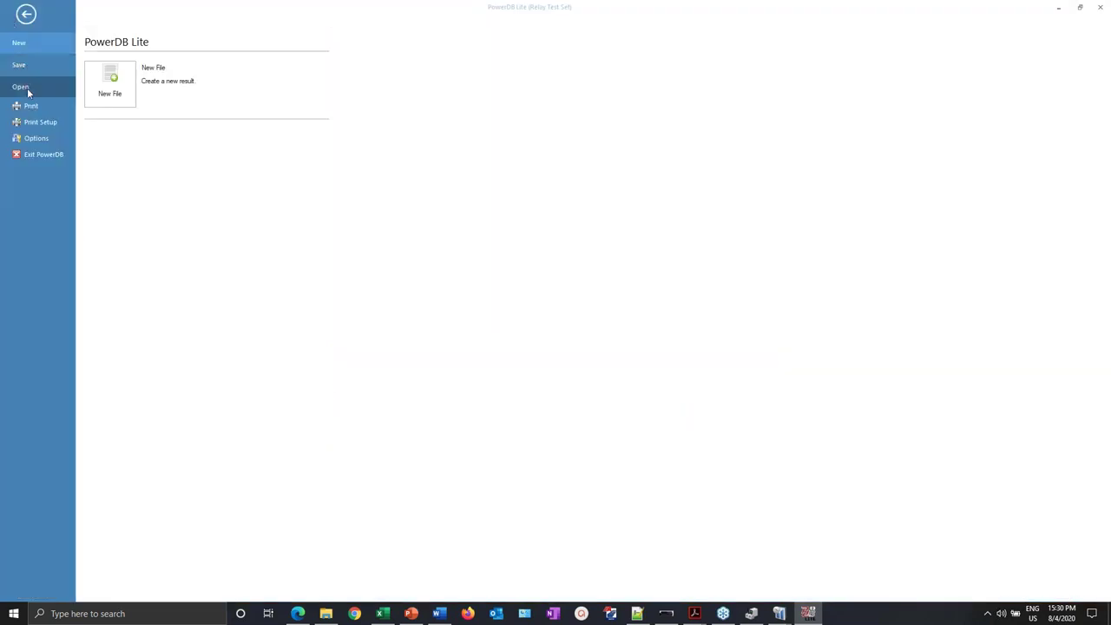
click(27, 88)
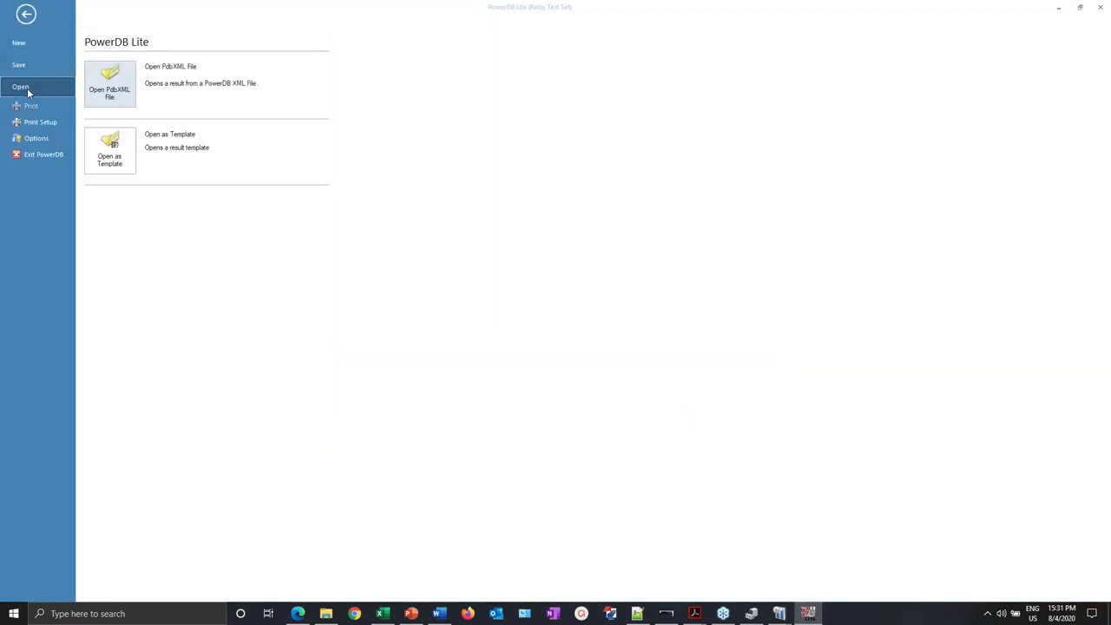
click(110, 92)
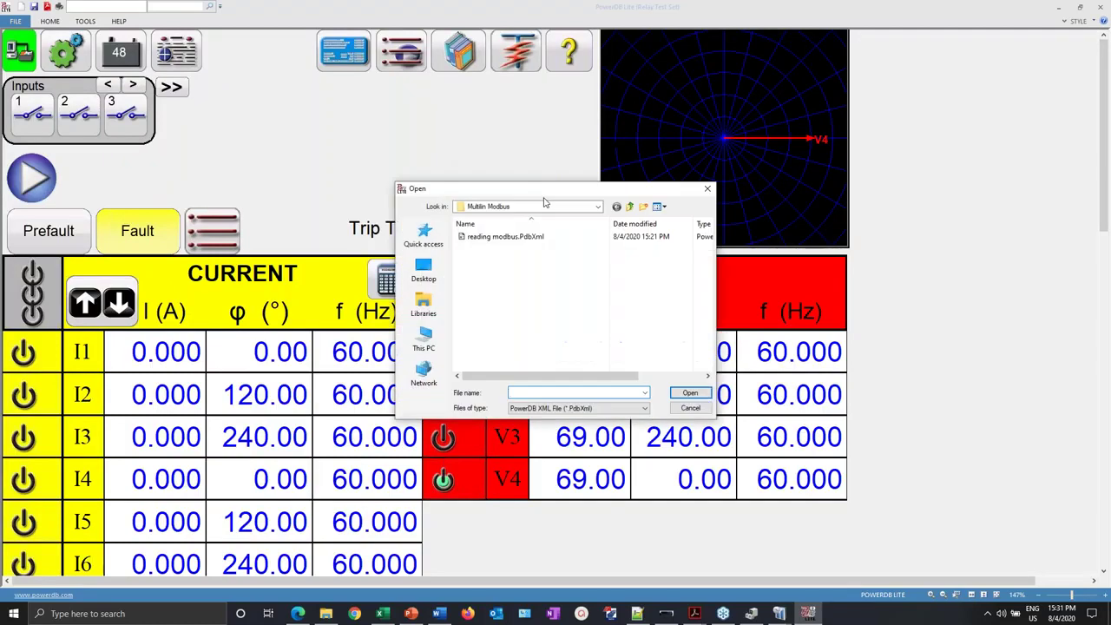
click(633, 207)
double_click(486, 237)
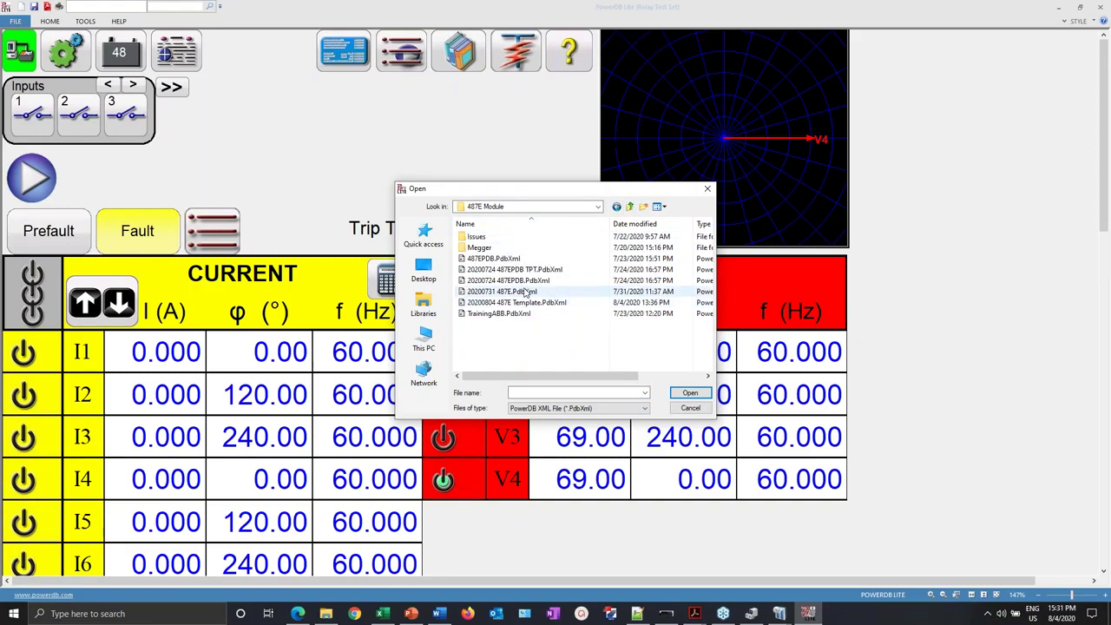
double_click(525, 295)
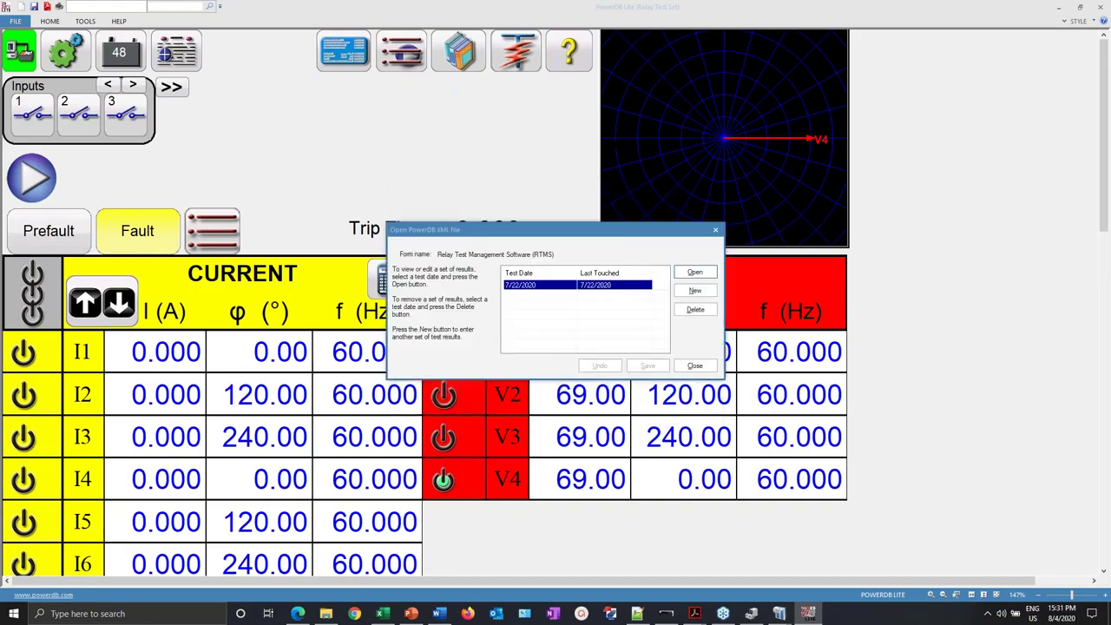
click(712, 274)
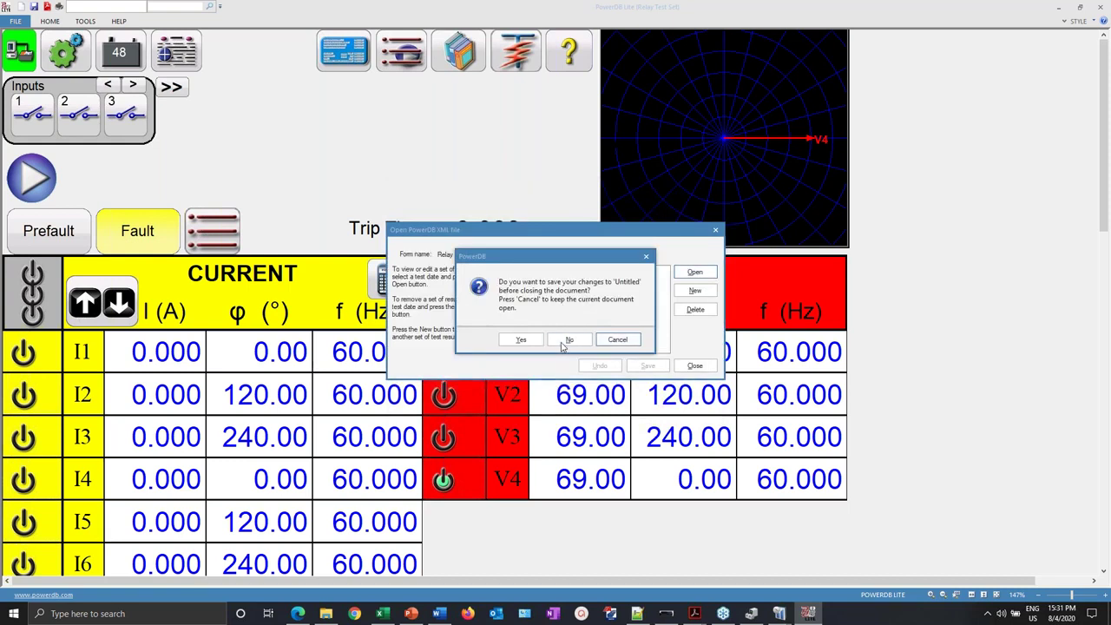
click(568, 340)
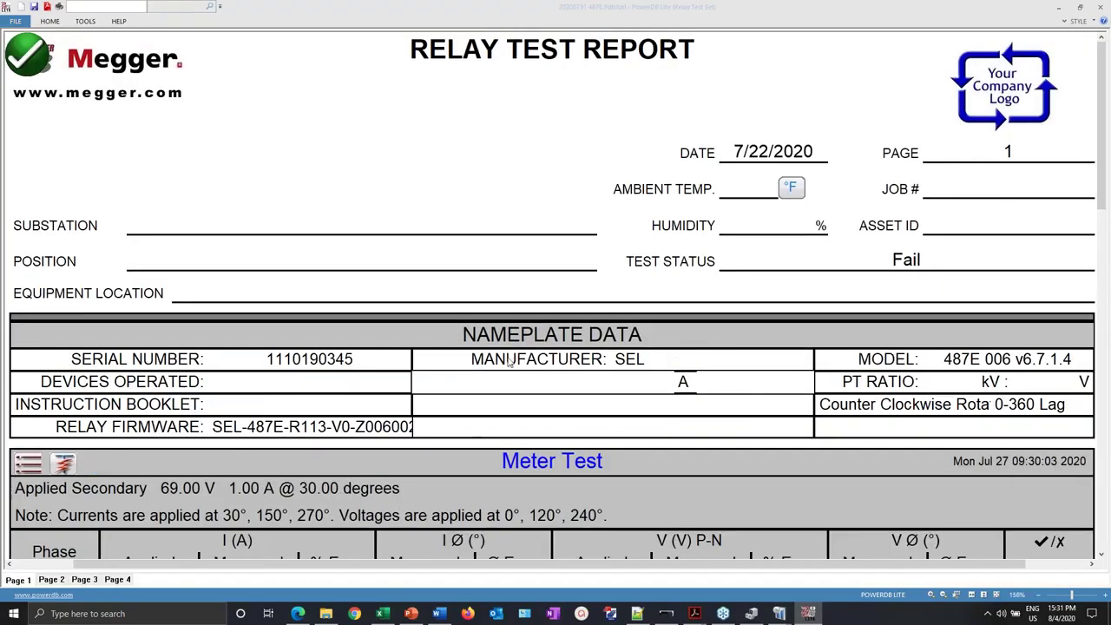
- Review the SEL 487E relay test report and show the tests in its Overcurrent test group
scroll(510, 362, down, 20)
scroll(449, 345, up, 15)
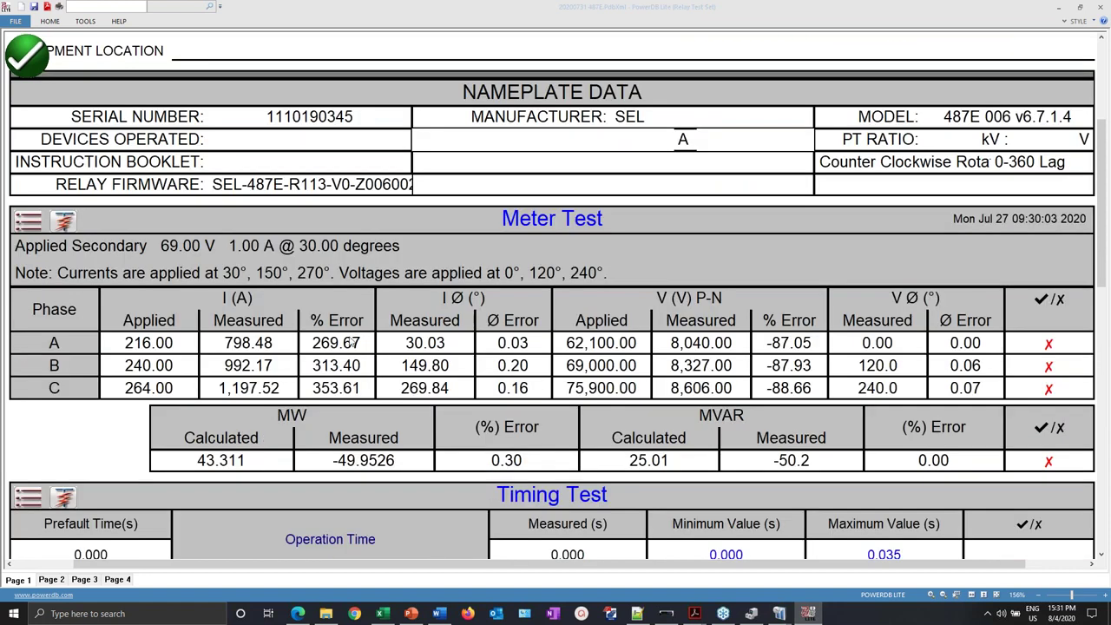
click(66, 215)
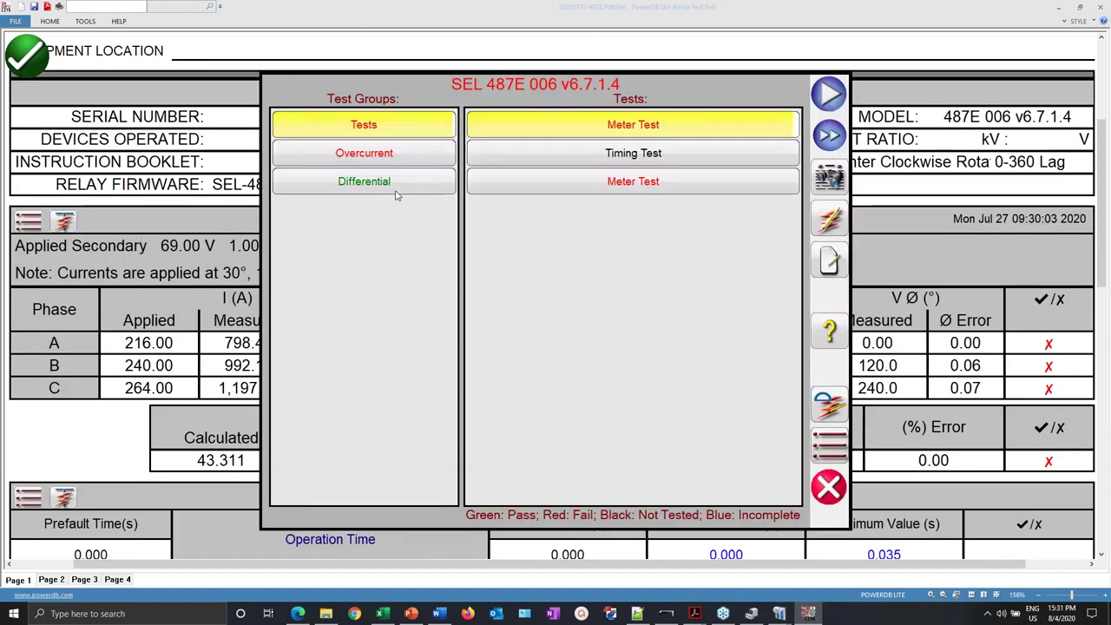
click(396, 161)
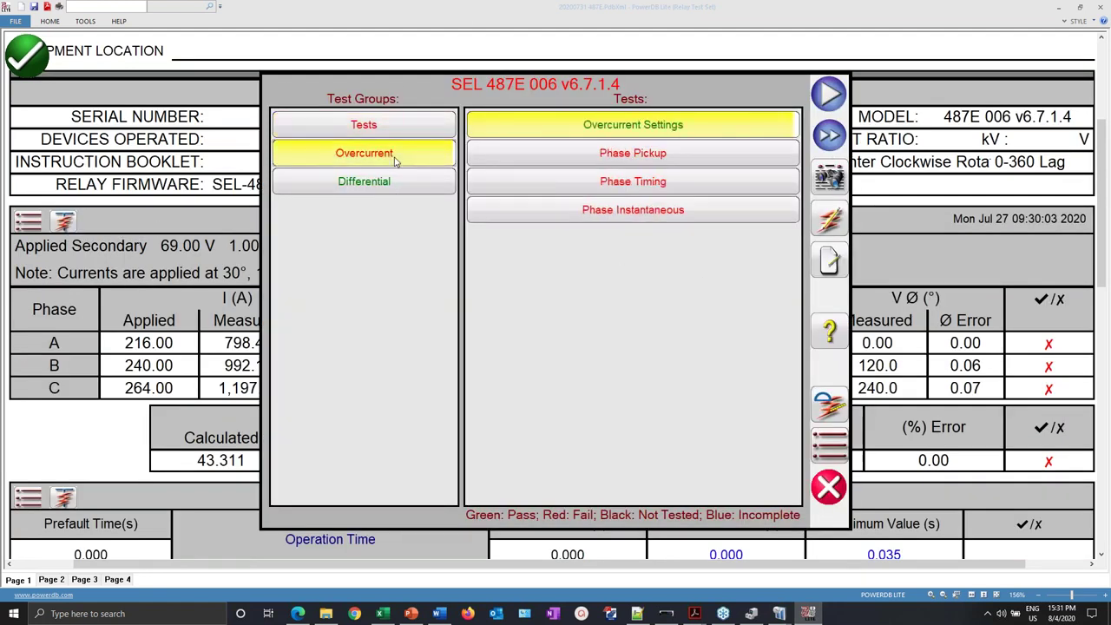
- Select the Phase Pickup test in the Overcurrent group, close the test list and report, and return to the main test screen
click(662, 158)
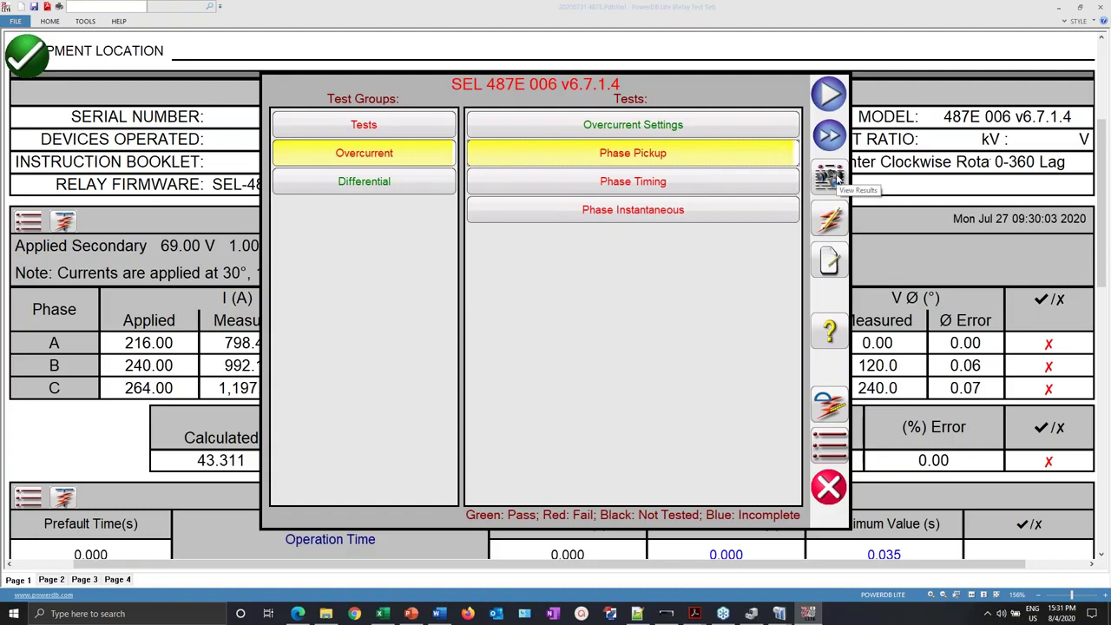
click(830, 488)
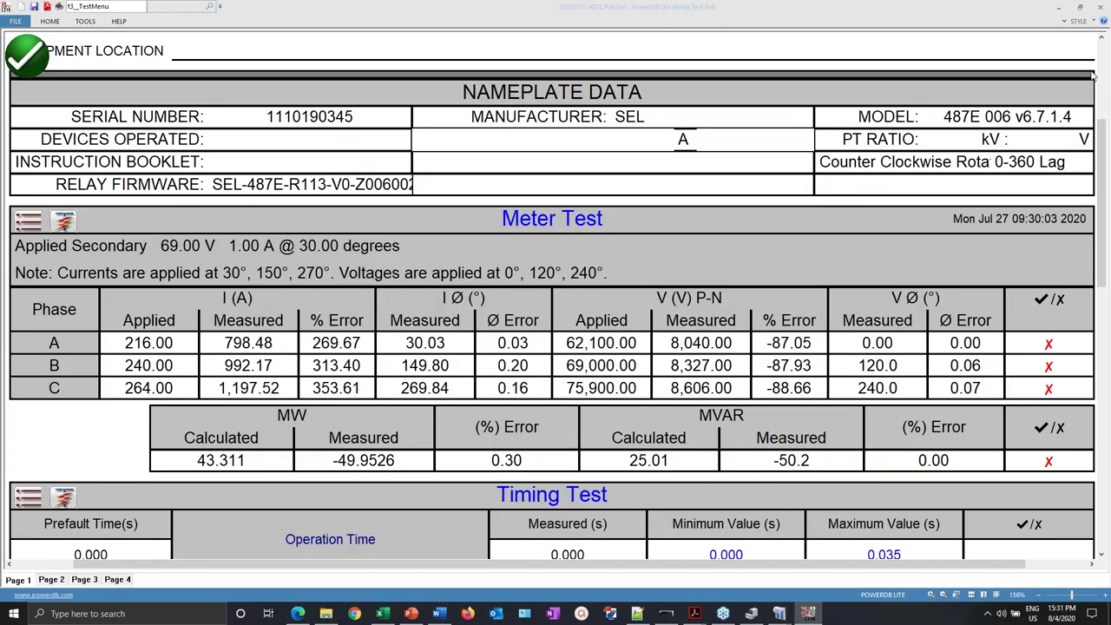
drag(1101, 152, 1101, 69)
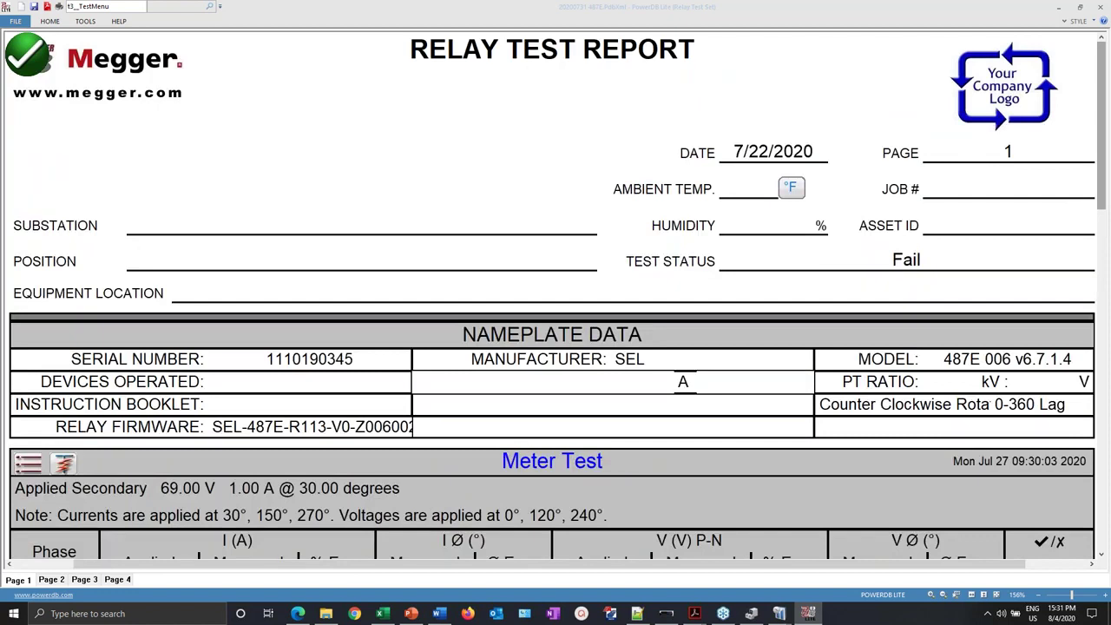
click(31, 52)
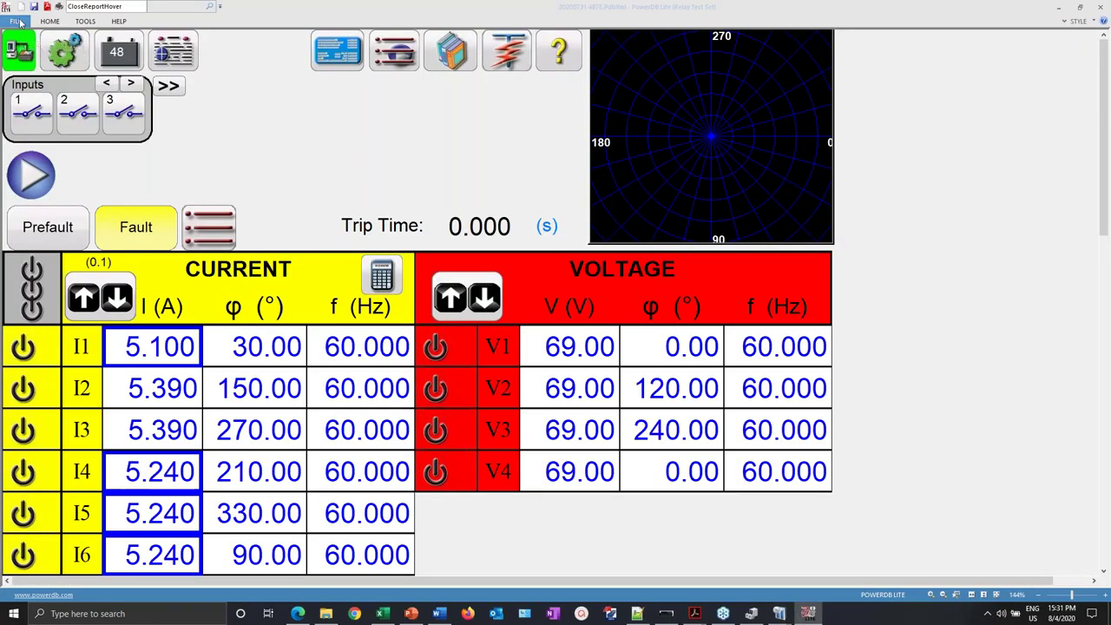
- Show the save dialog for storing the 487E results as a template in the 487E Module folder, and cancel it
click(18, 21)
click(23, 67)
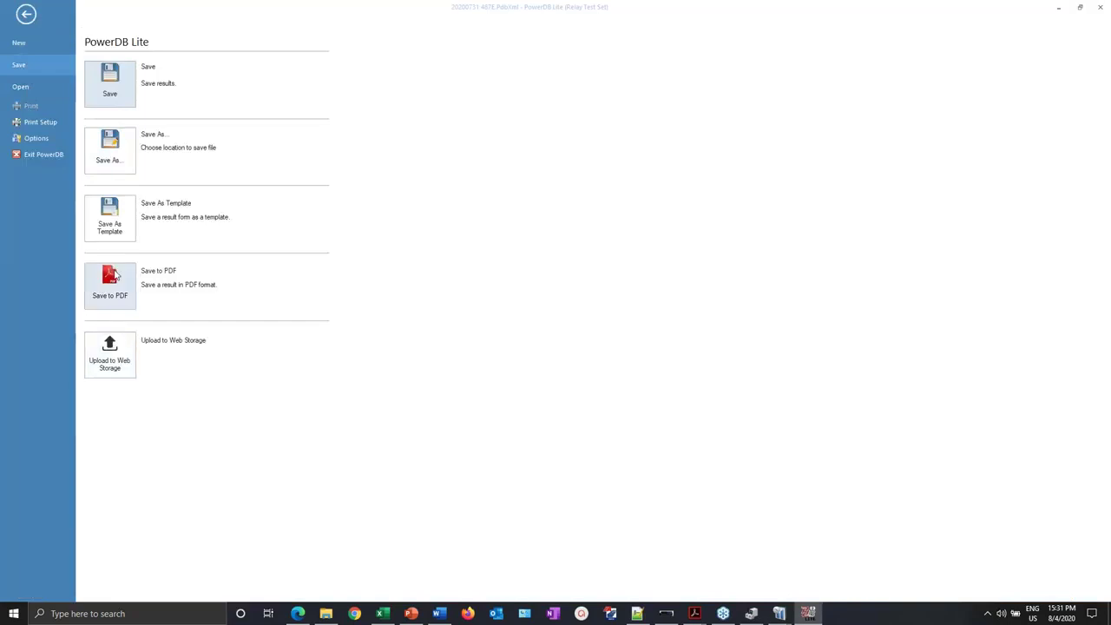
click(113, 217)
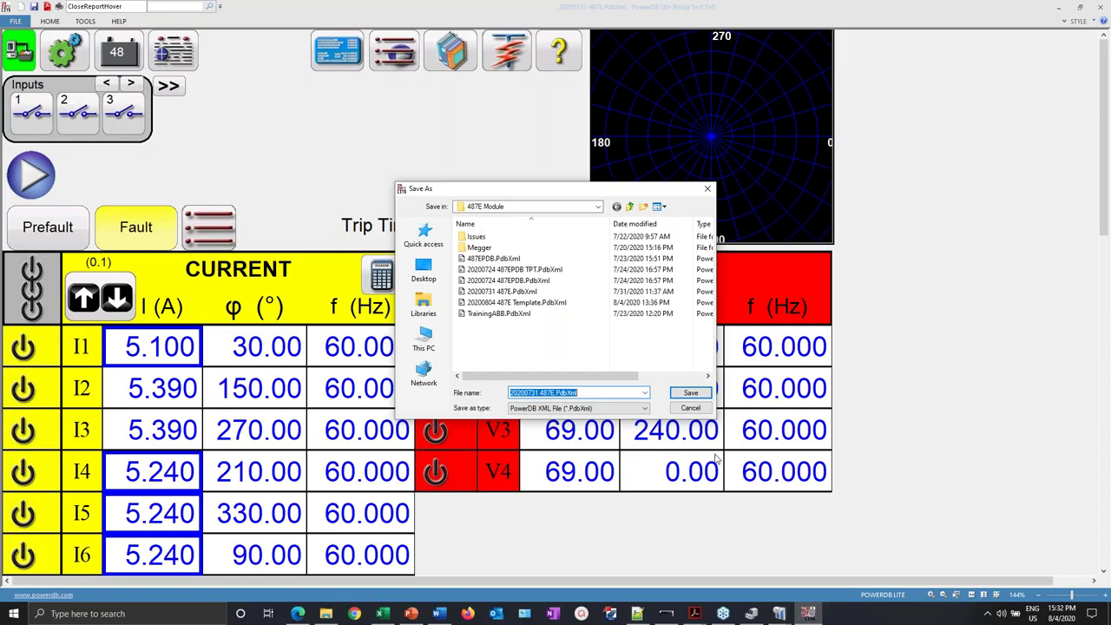
click(705, 412)
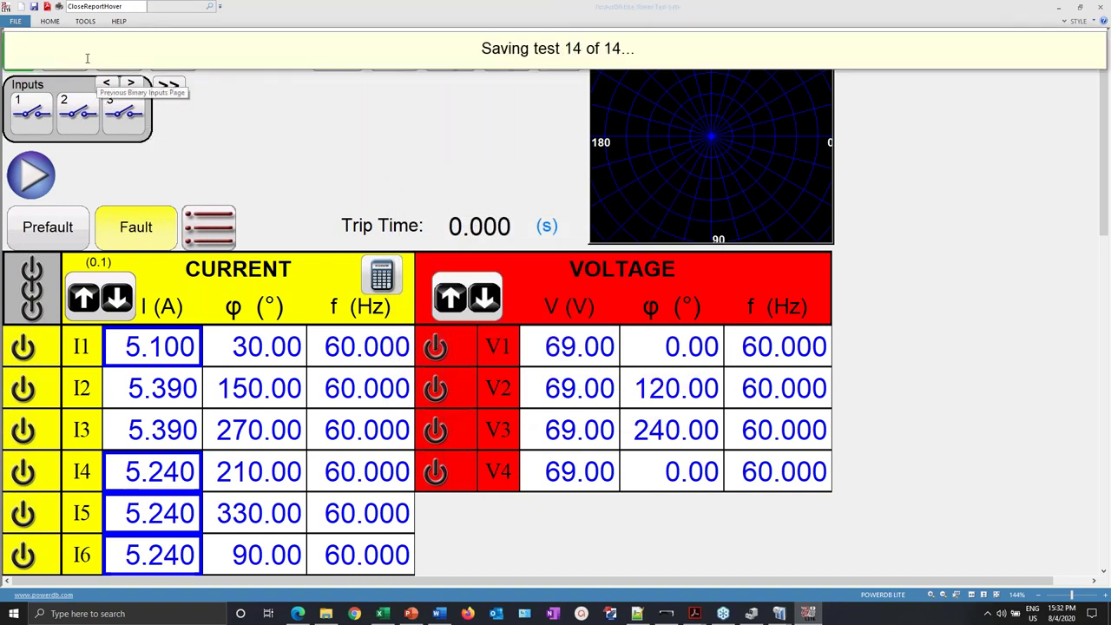
- Show the Save As dialog for storing the results in a chosen location, and cancel it
click(15, 22)
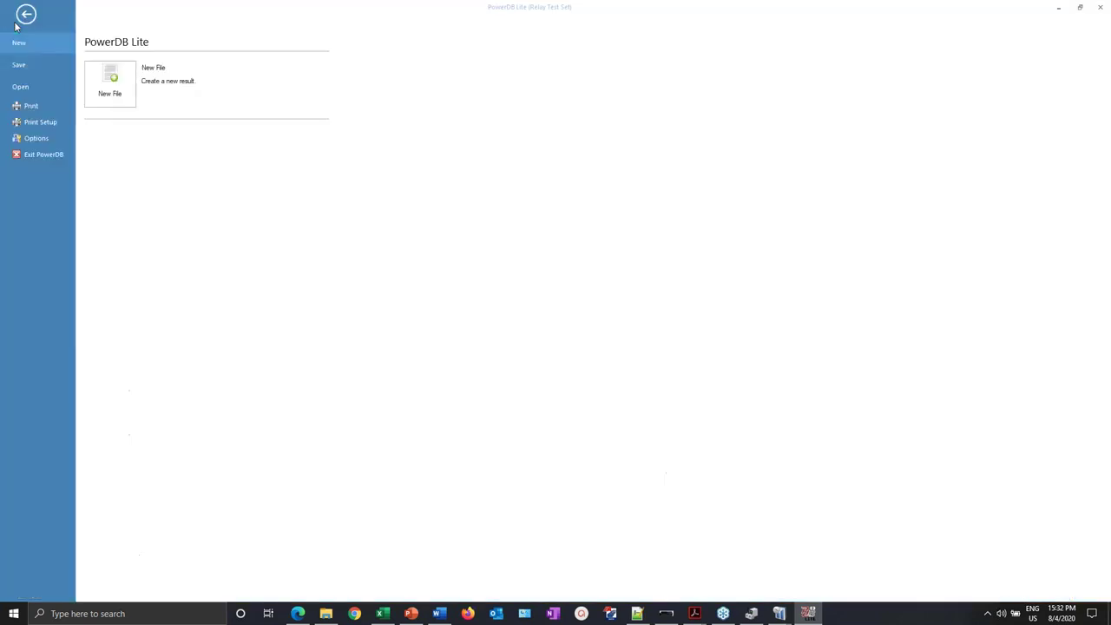
click(17, 67)
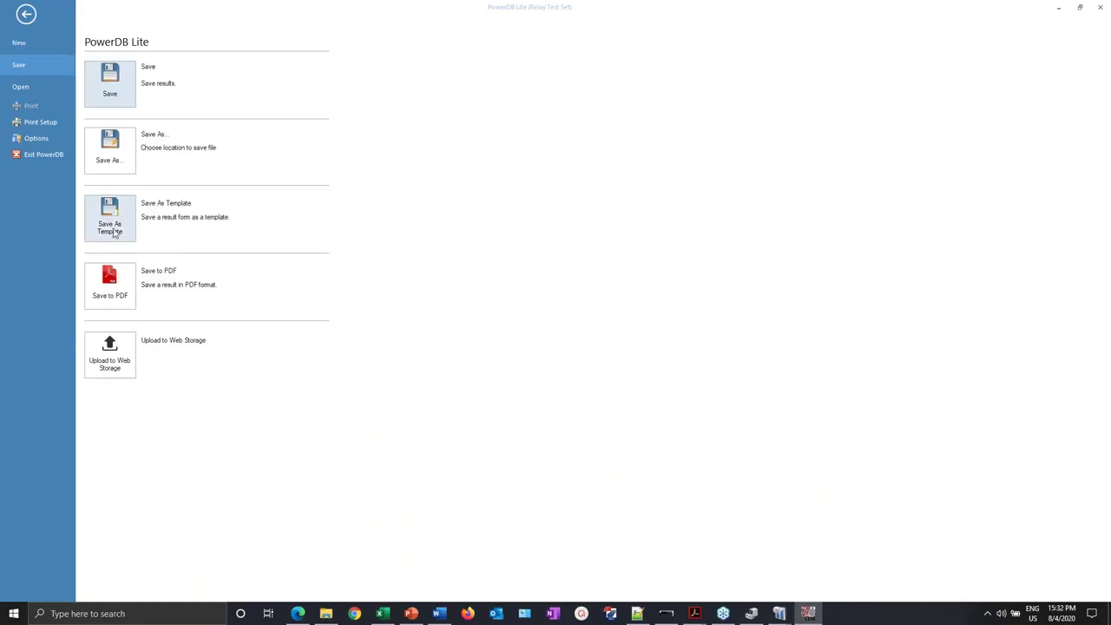
click(116, 146)
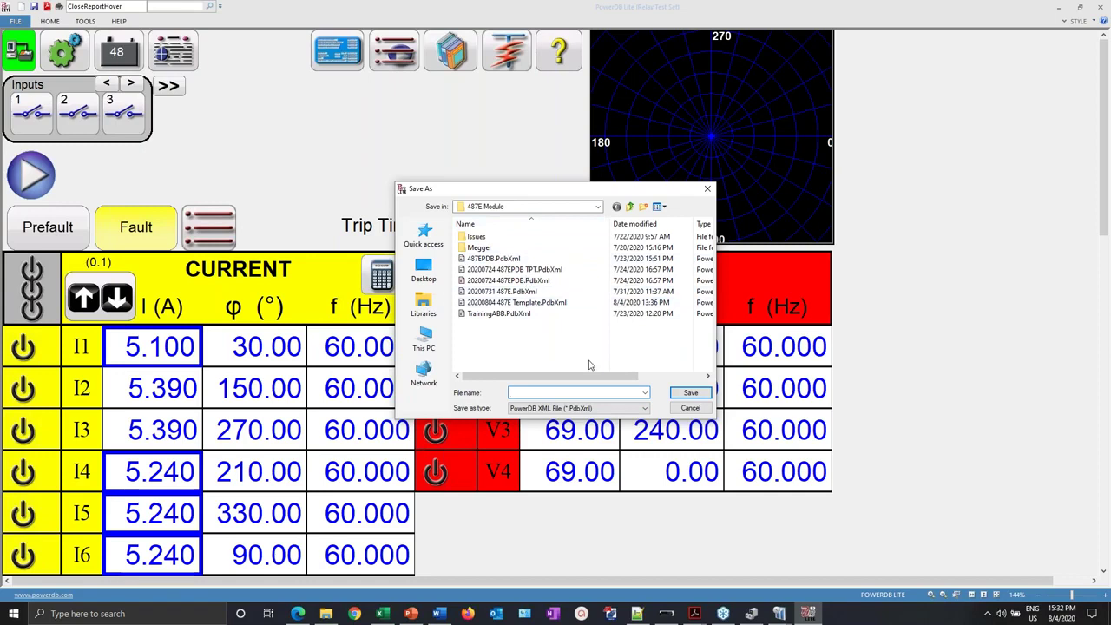
click(690, 410)
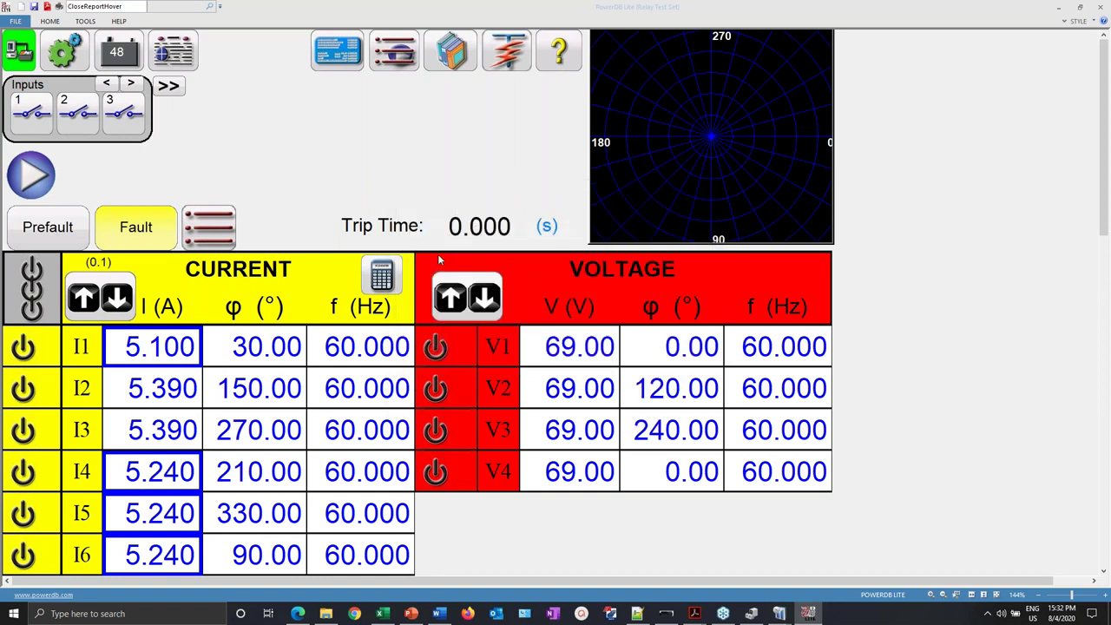
- Show the SEL 487E test groups from the main test screen and close the list
click(506, 54)
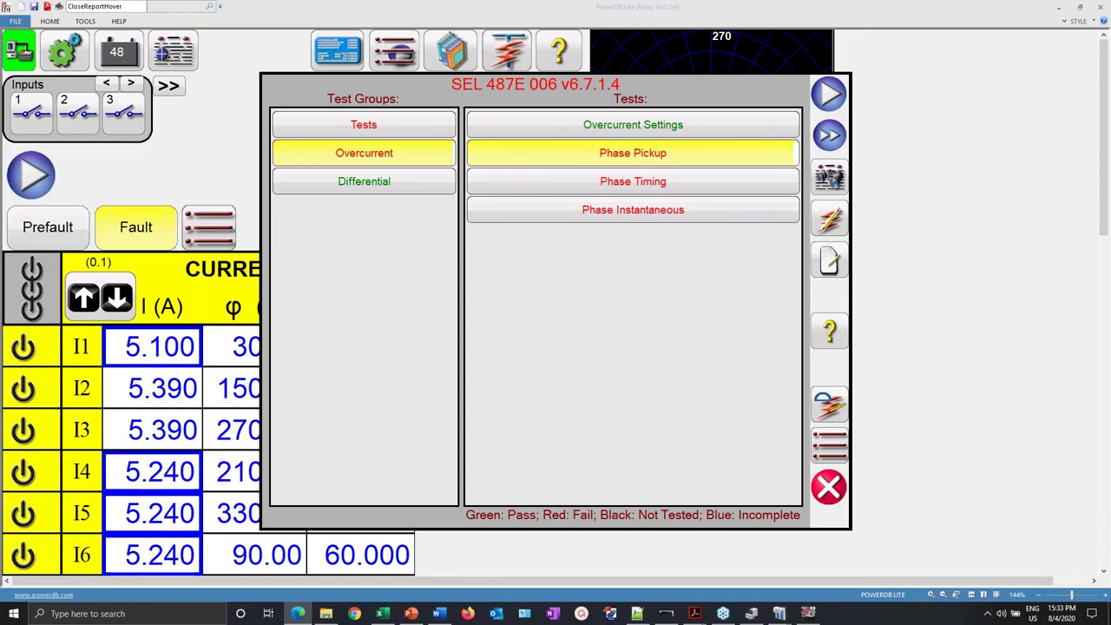
click(829, 487)
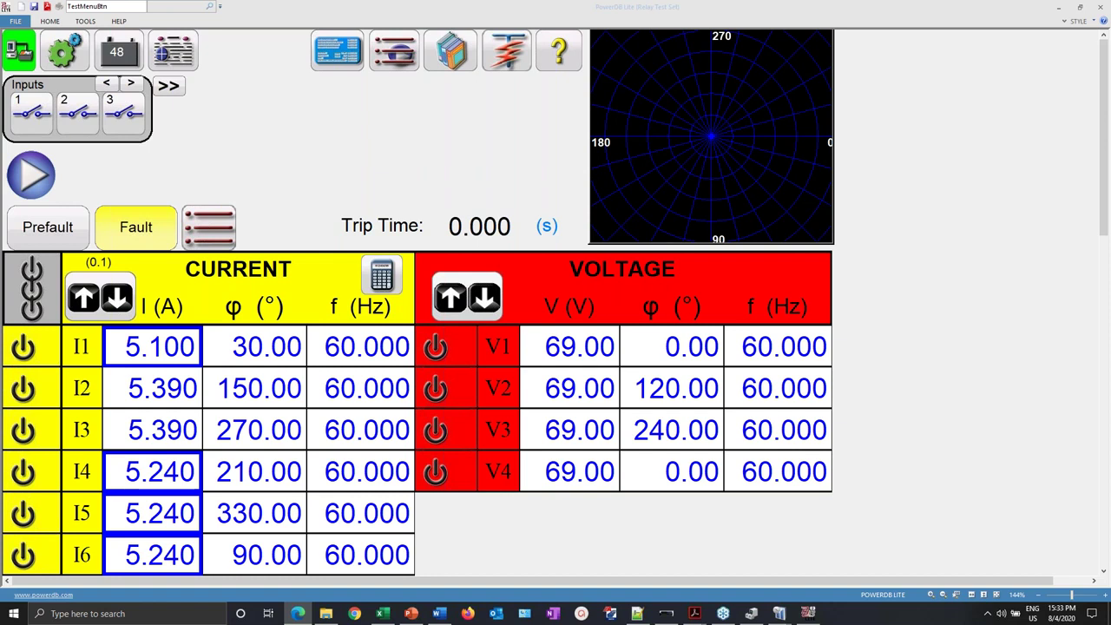
- Start a COMTRADE test and load the recording OPG_141106_223917498.cfg from its subfolder in the comtrades folder
click(401, 54)
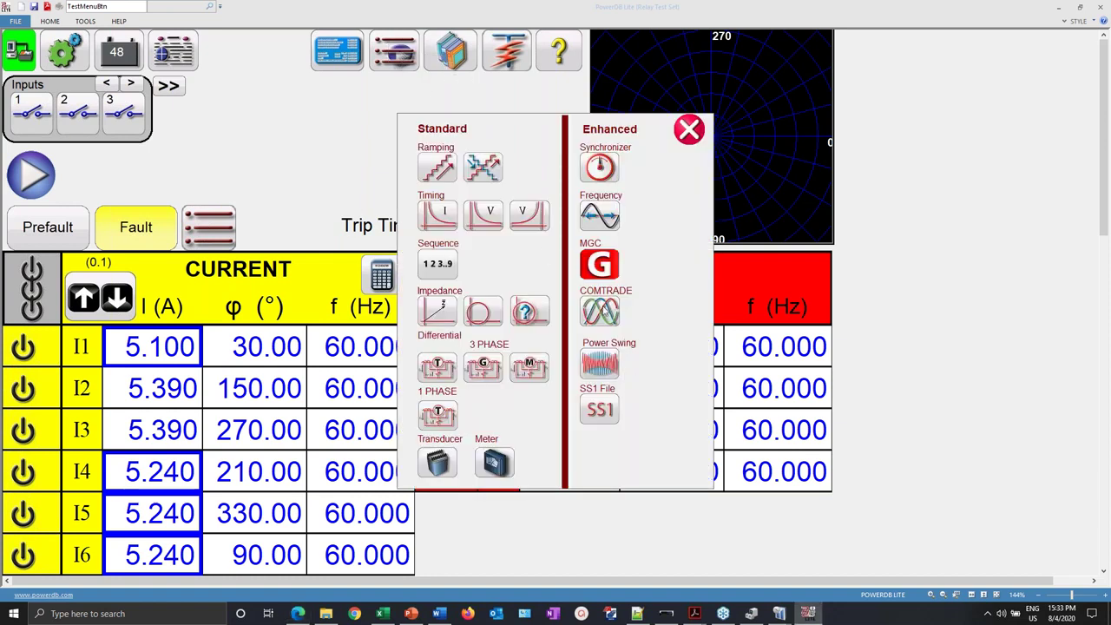
click(605, 311)
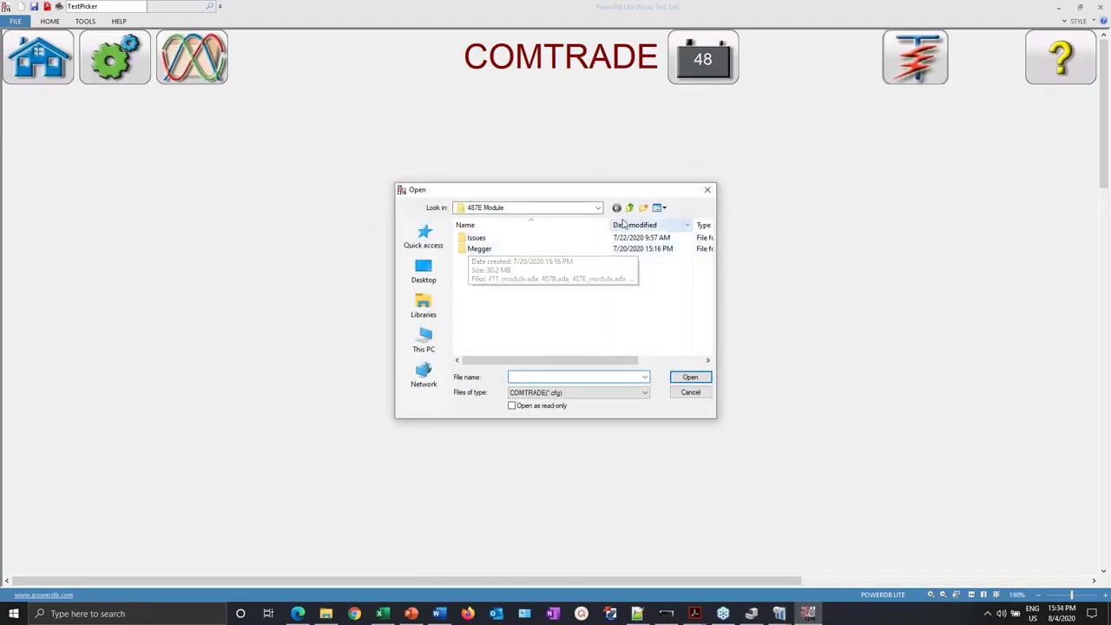
click(631, 208)
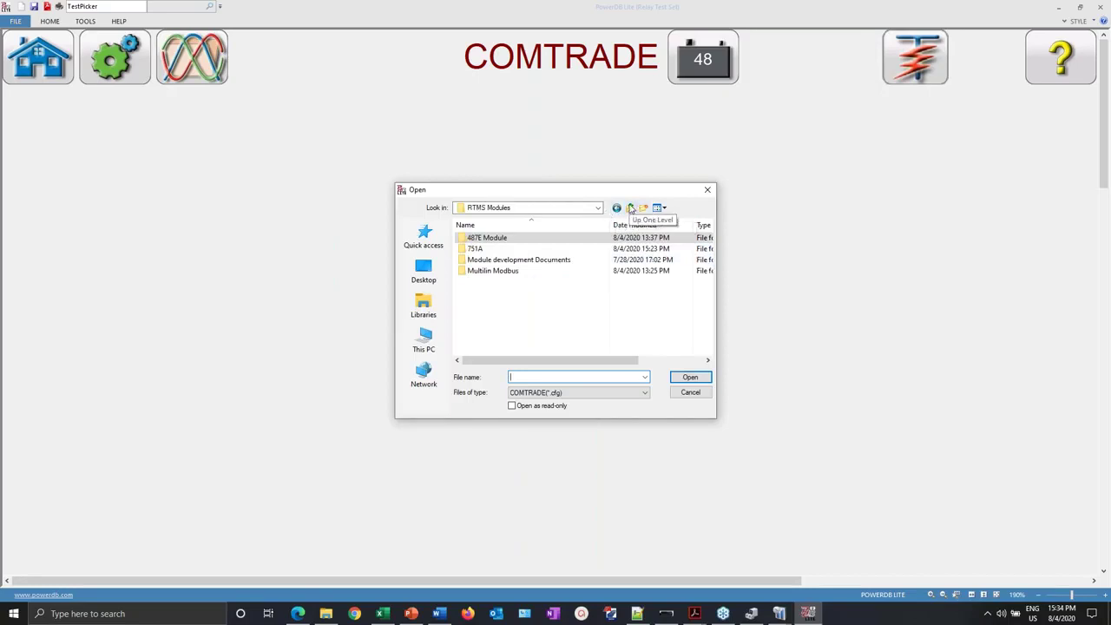
click(631, 208)
click(598, 208)
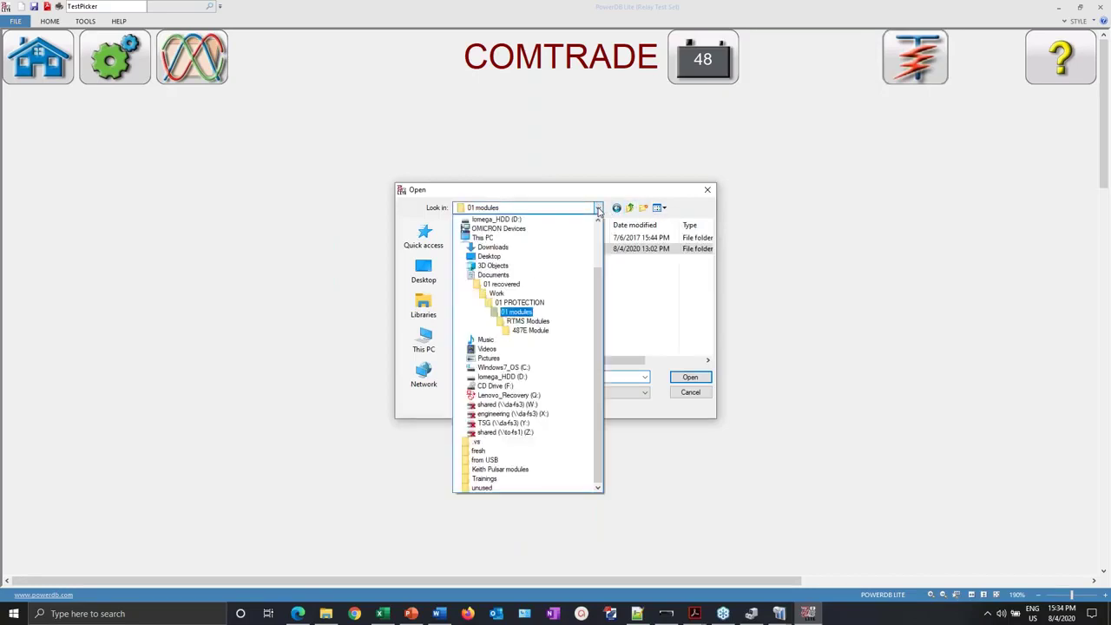
click(517, 302)
double_click(485, 287)
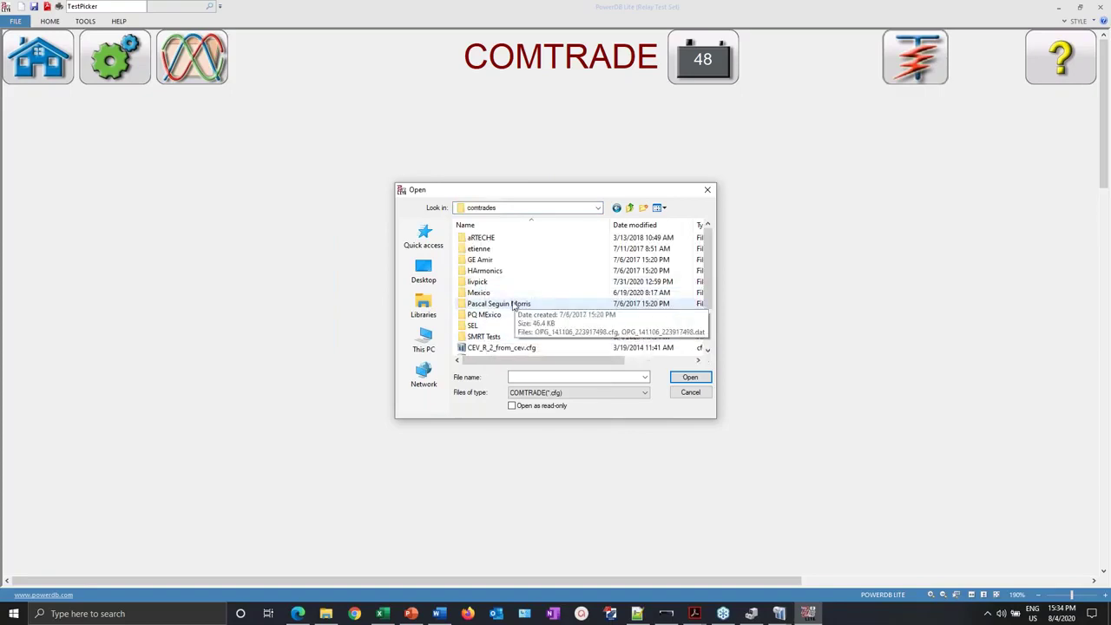
double_click(514, 305)
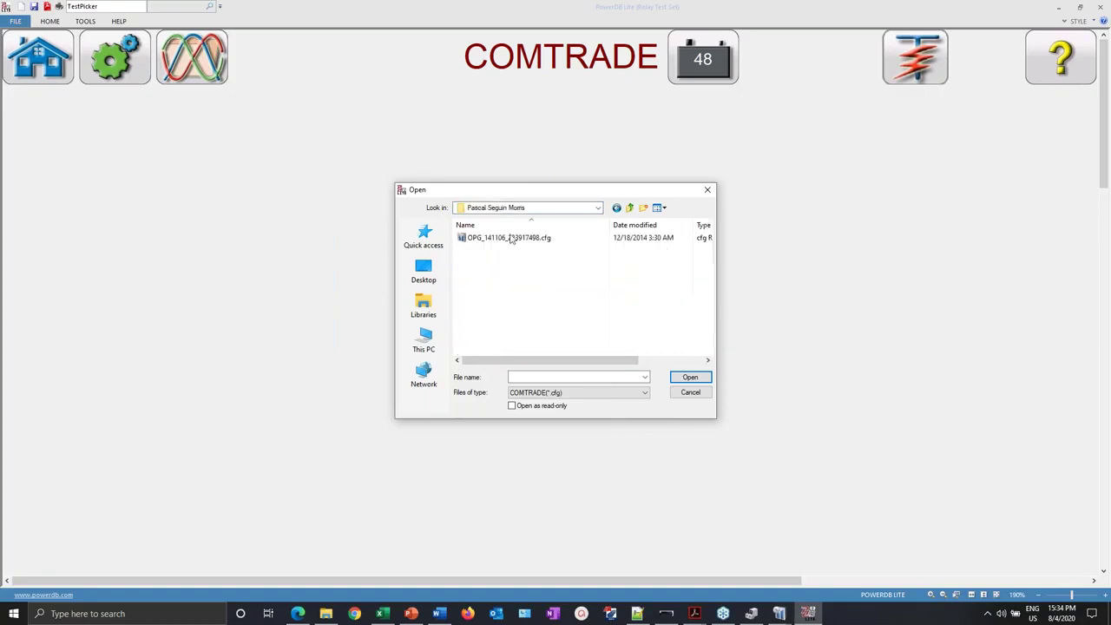
click(512, 241)
double_click(512, 241)
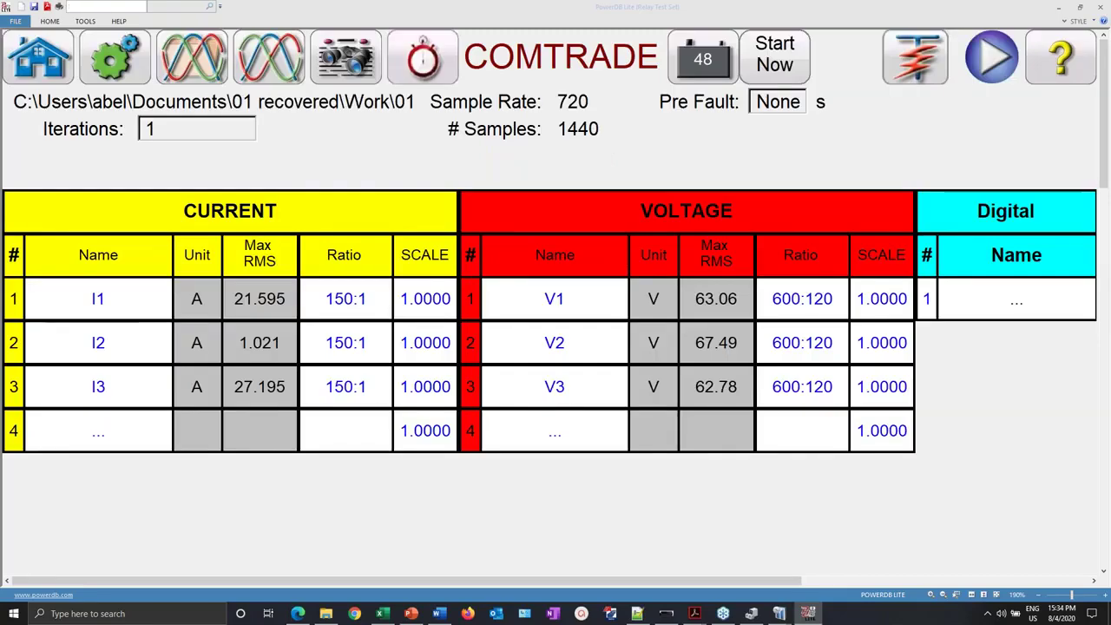
- View the recording's voltage and current waveforms, and set the COMTRADE test's start mode to Start On IRIGB
click(268, 57)
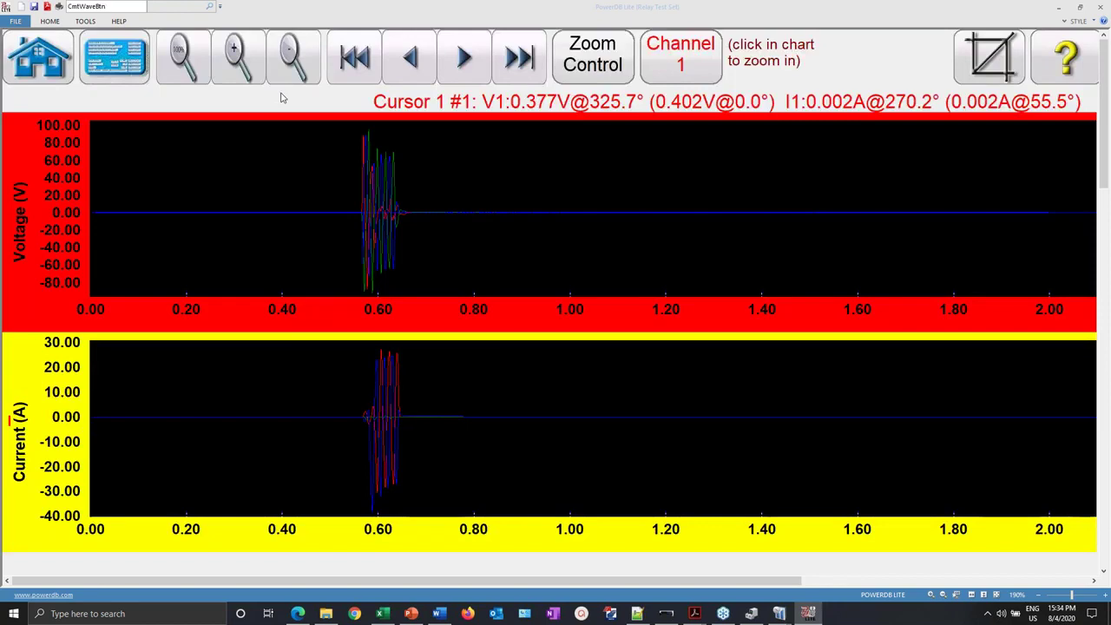
click(35, 68)
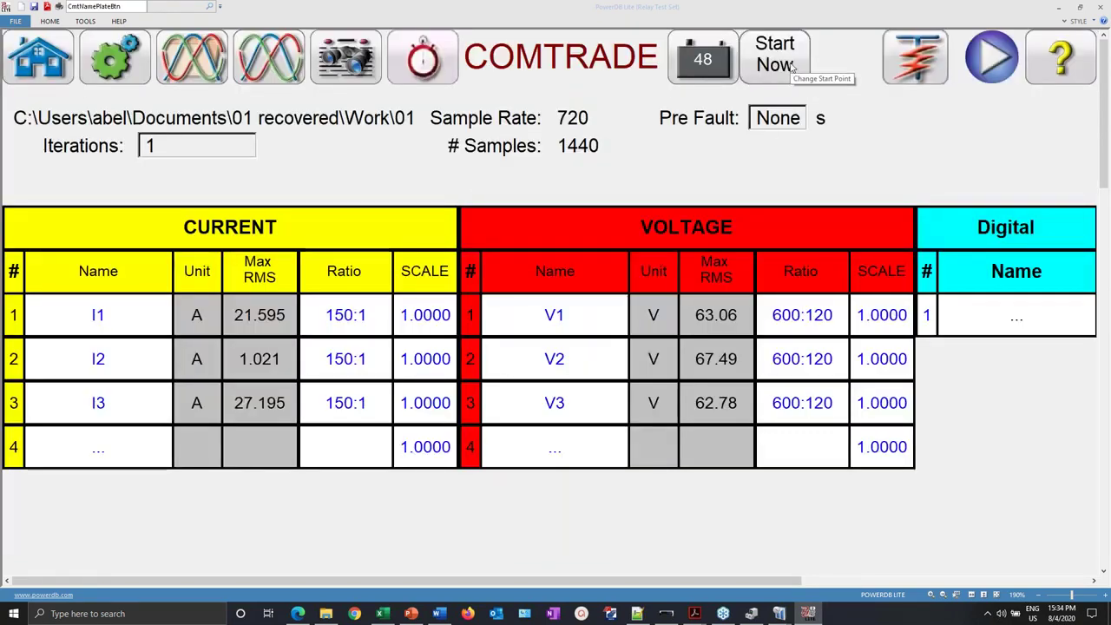
click(792, 68)
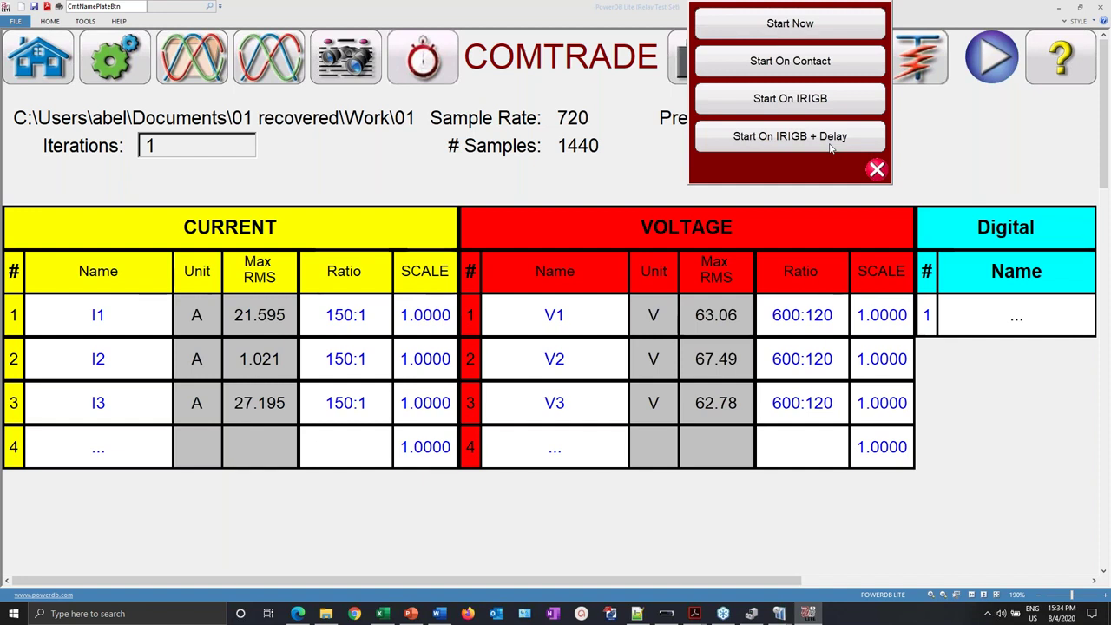
click(803, 99)
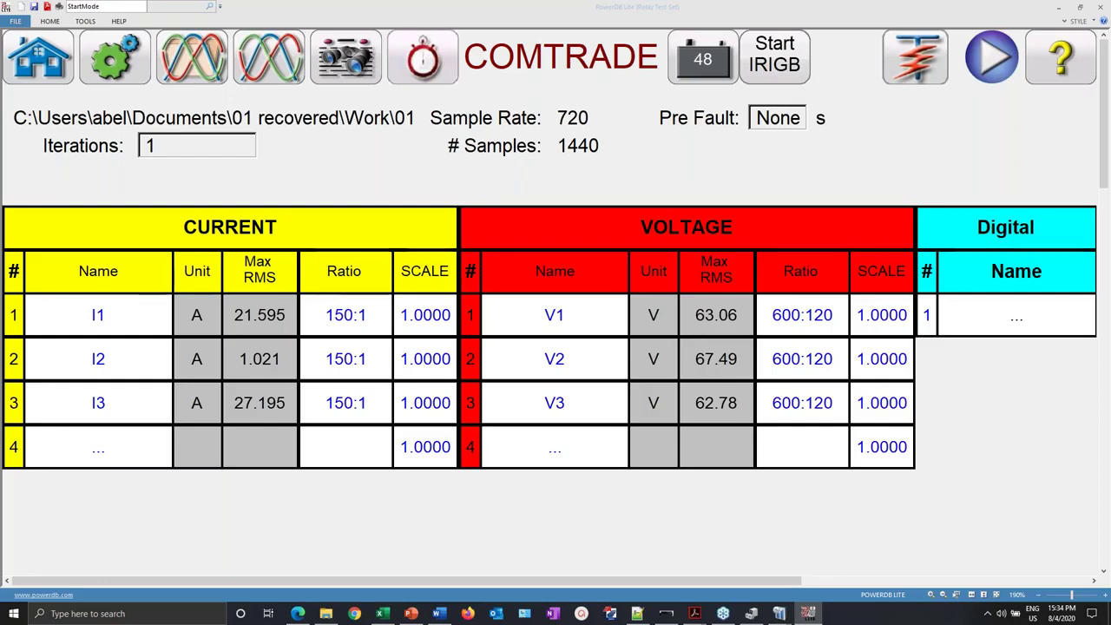
- Try to run the COMTRADE test, reconnect using a simulated device, and return to the main test screen
click(992, 59)
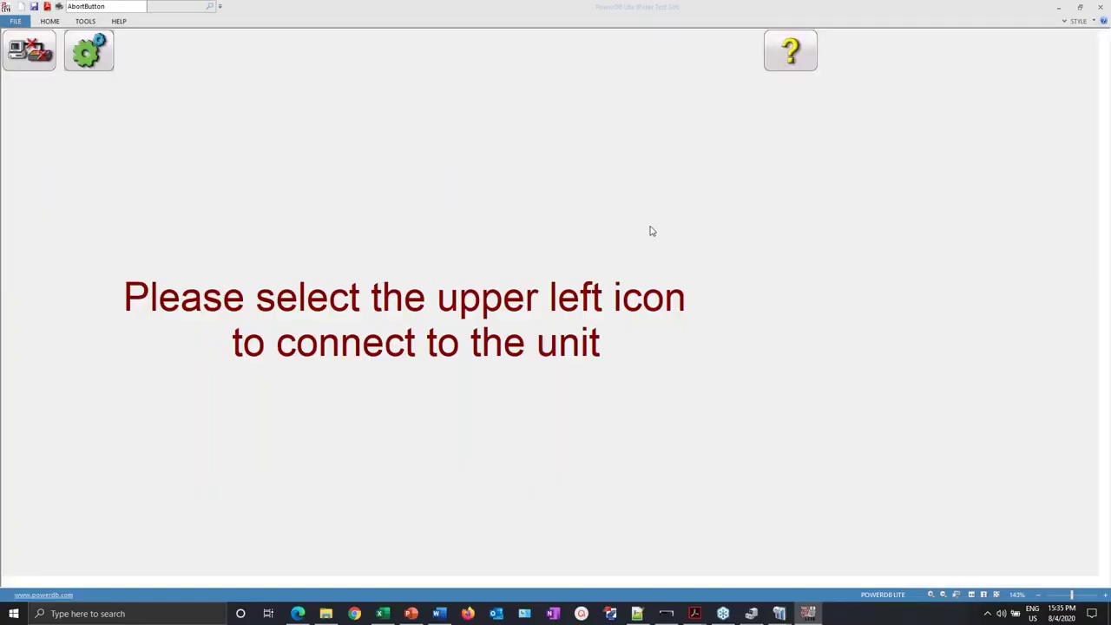
click(38, 50)
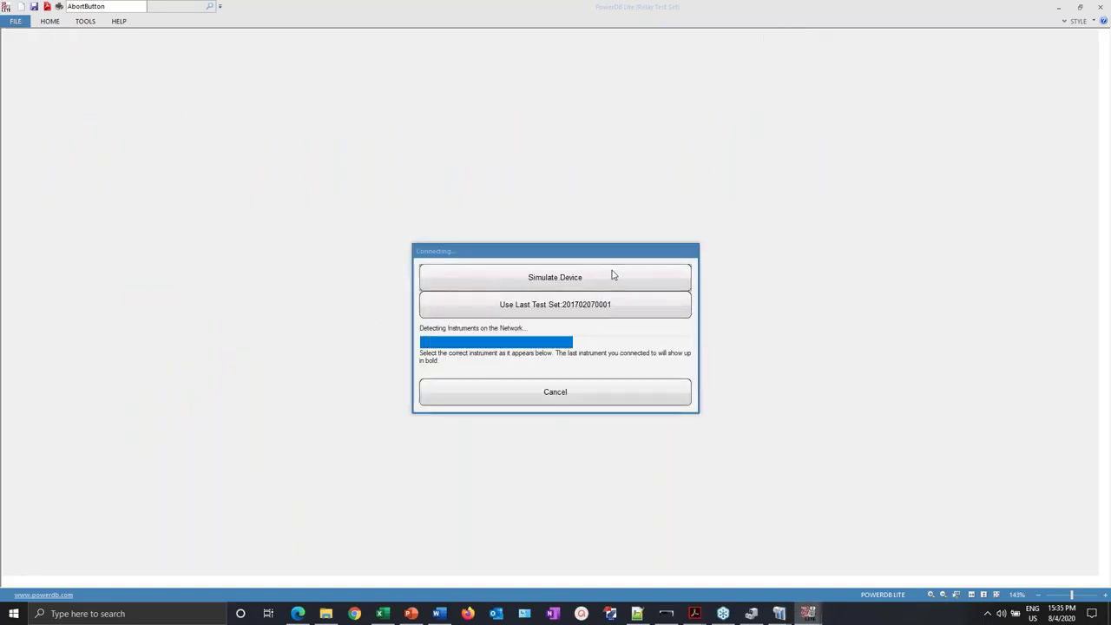
click(612, 276)
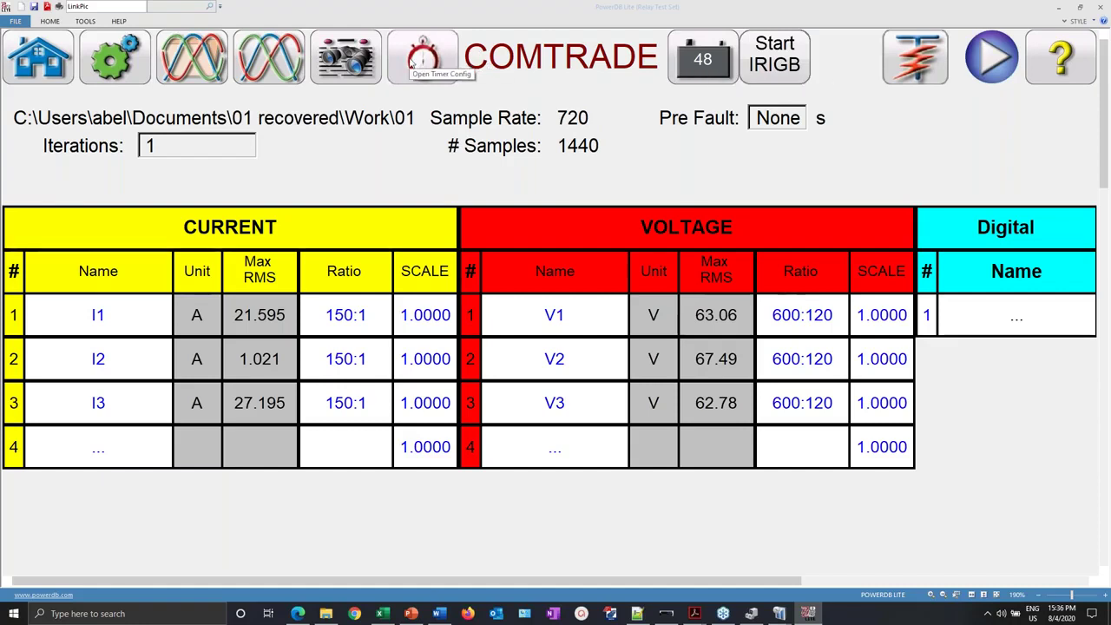
click(48, 68)
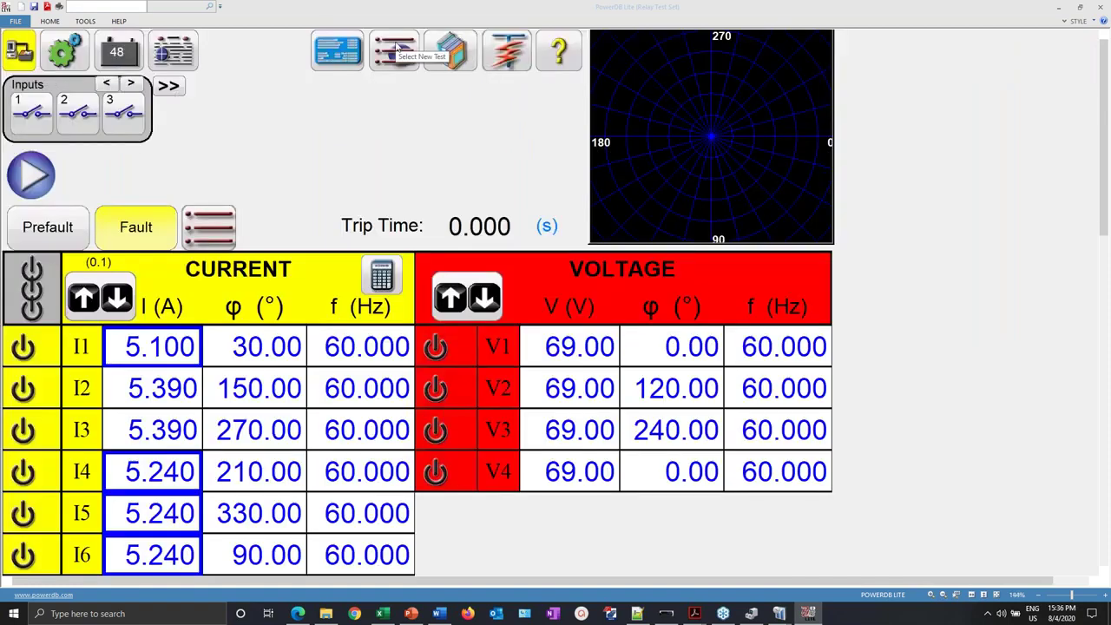
- Start a Synchronizer test, accept its existing configuration, and add dynamic test points to the synchronizer characteristic
click(394, 52)
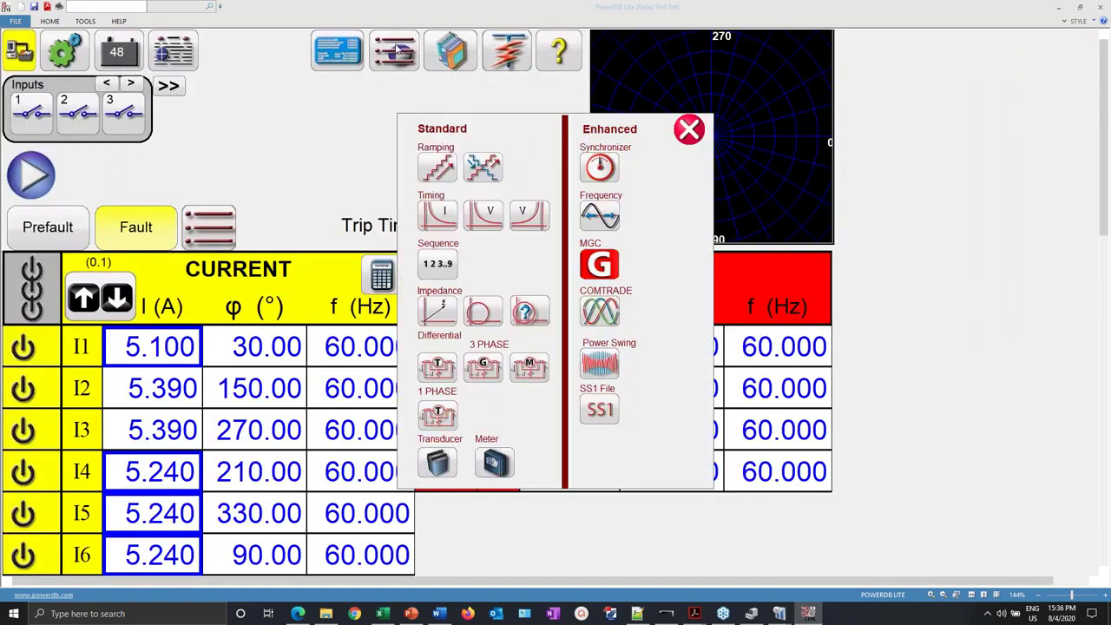
click(599, 168)
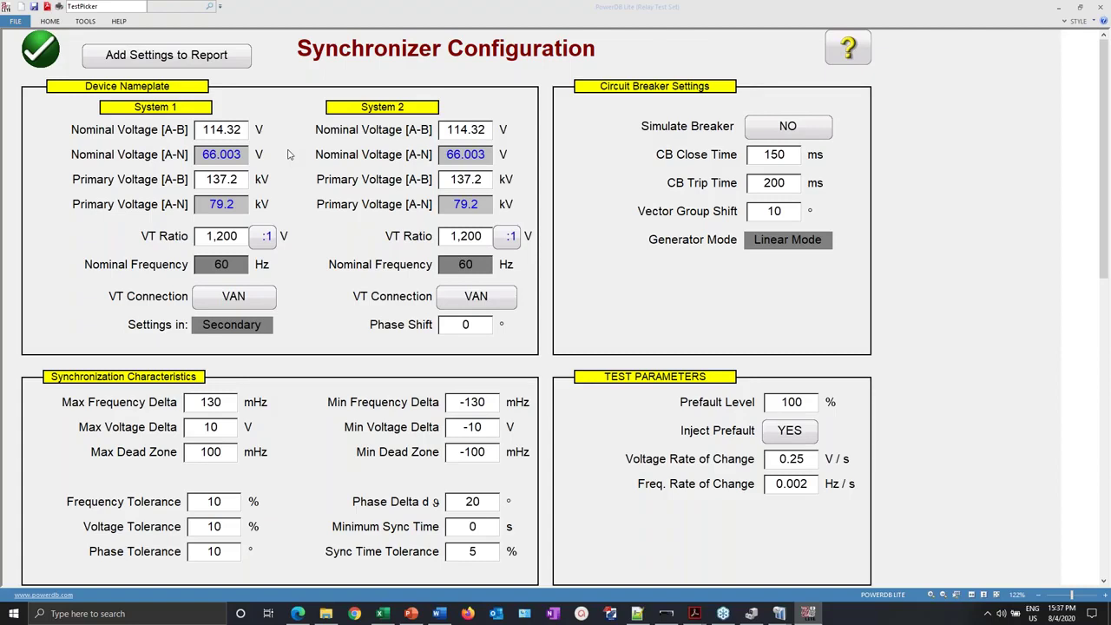
click(41, 51)
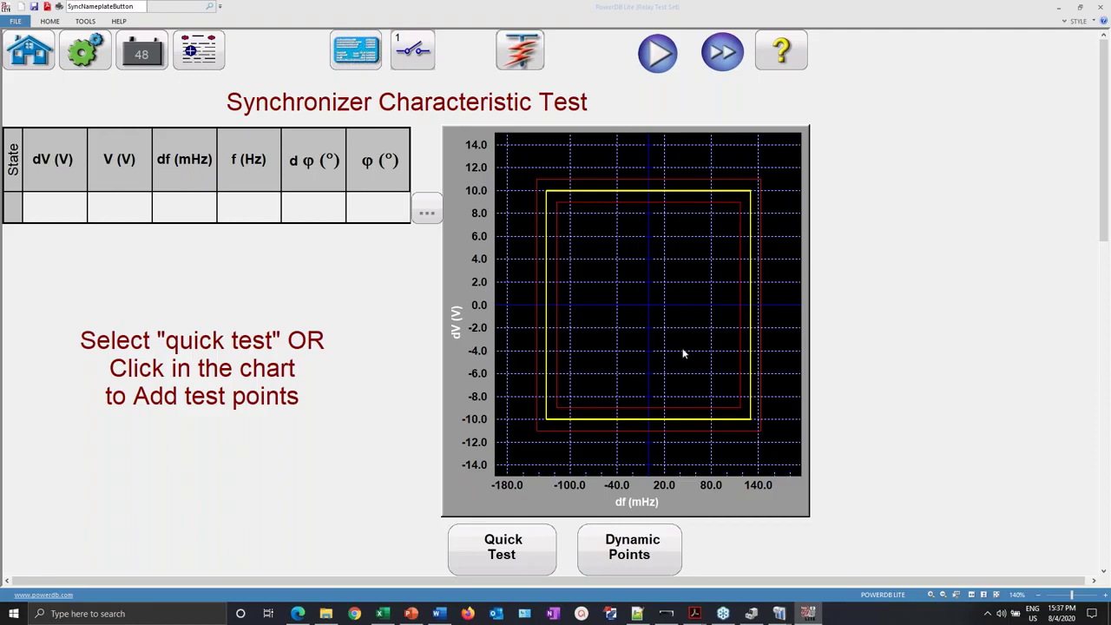
click(638, 547)
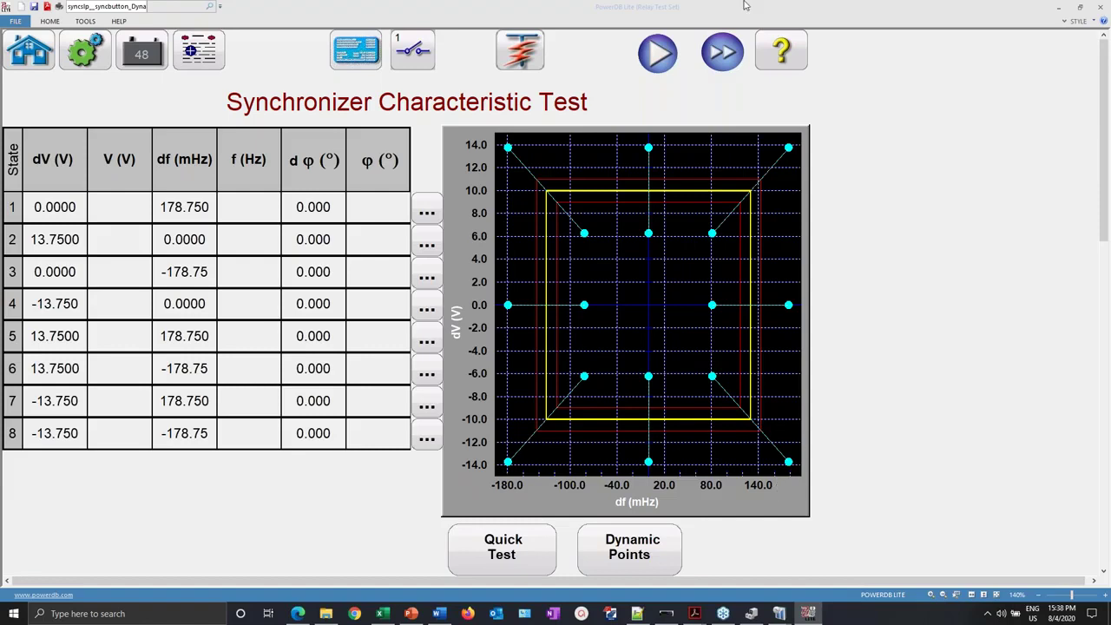
- Review the Synchronizer Configuration settings, accept them, and return to the main test screen
click(353, 50)
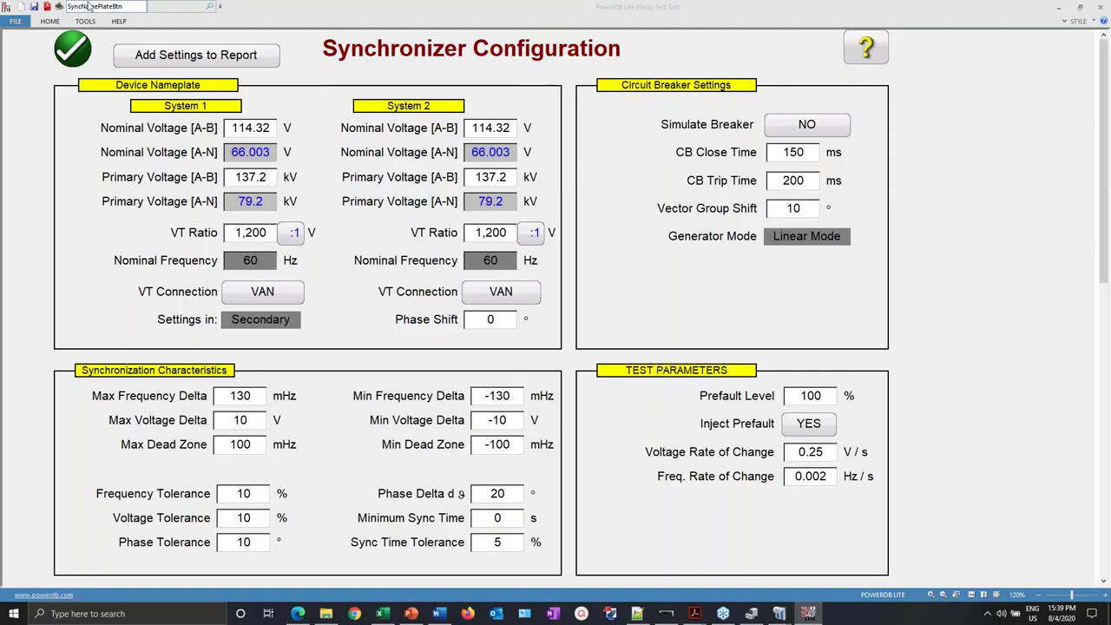
click(69, 50)
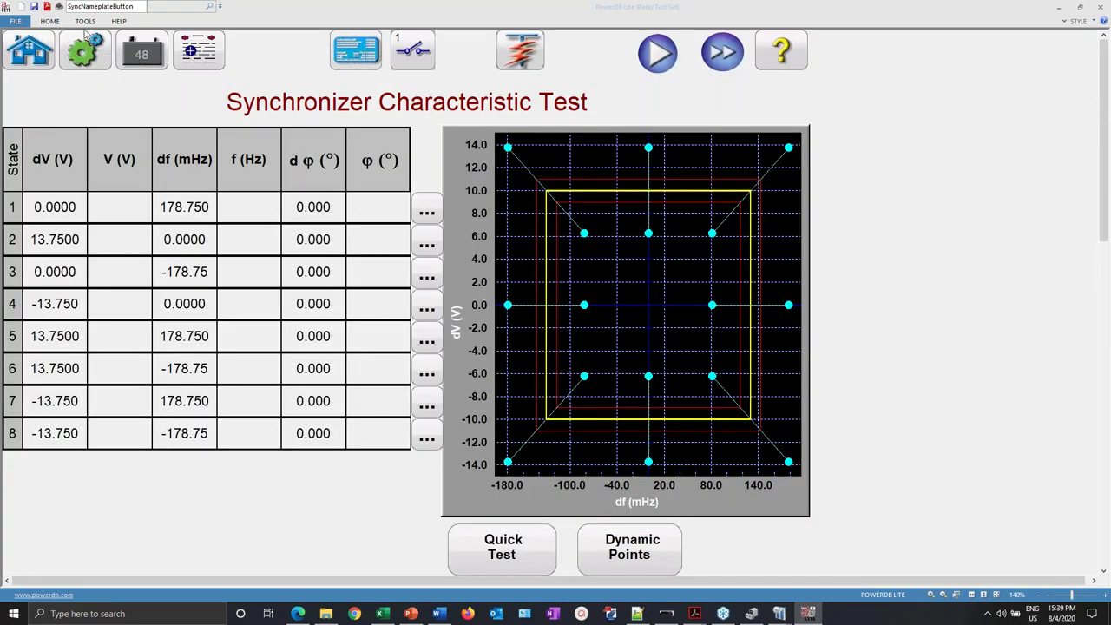
click(29, 51)
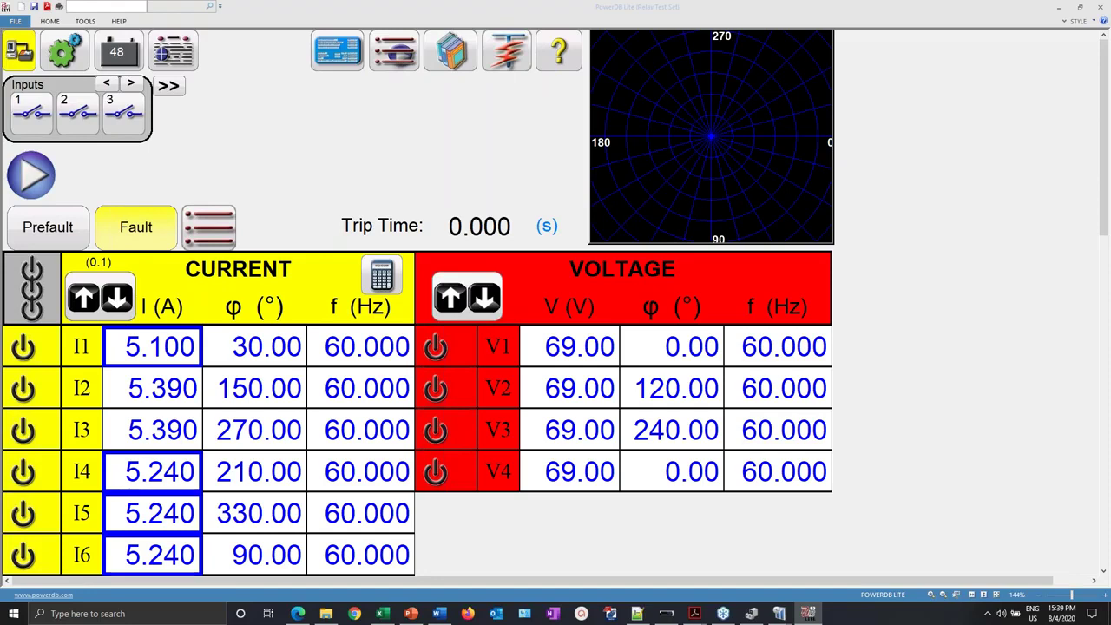
- Start a Frequency test, accept its existing settings to show the under-frequency pickup test, and return to the main test screen
click(403, 52)
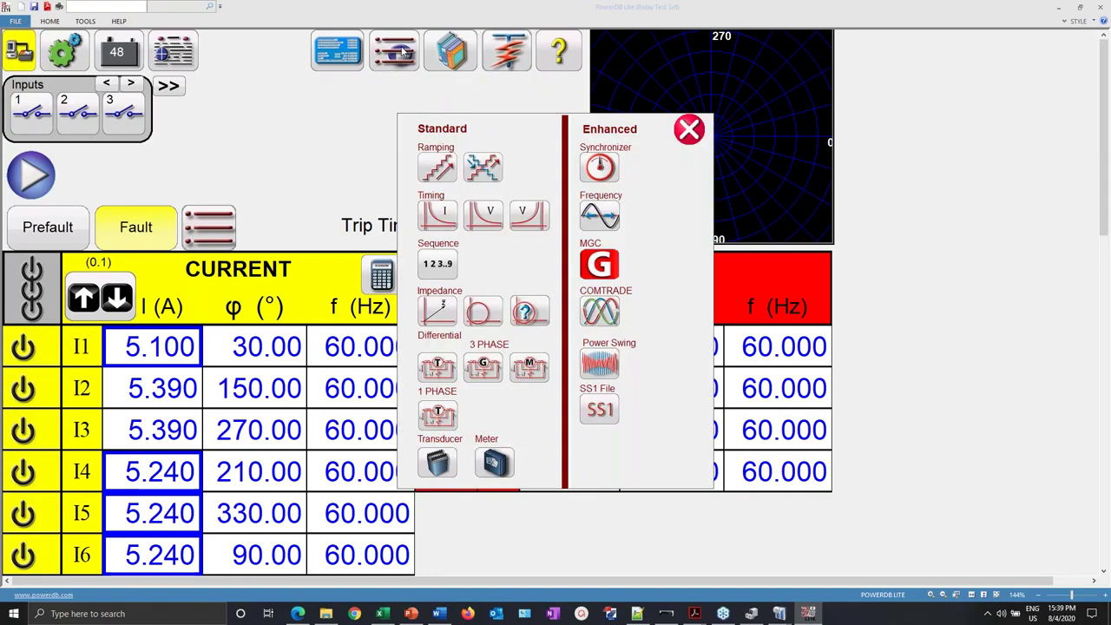
click(590, 218)
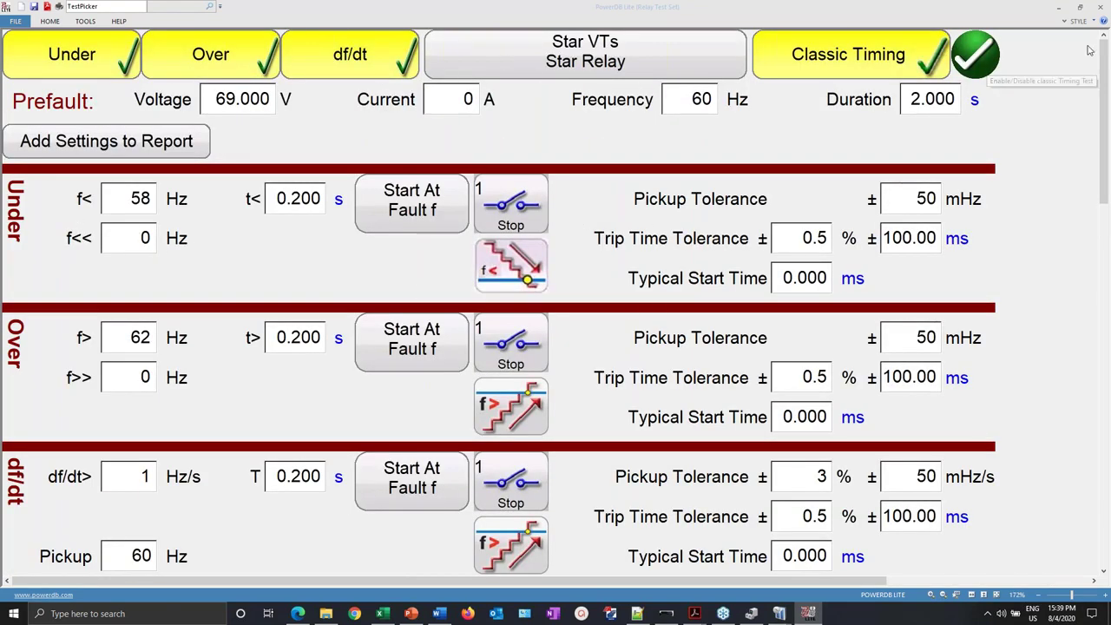
click(969, 47)
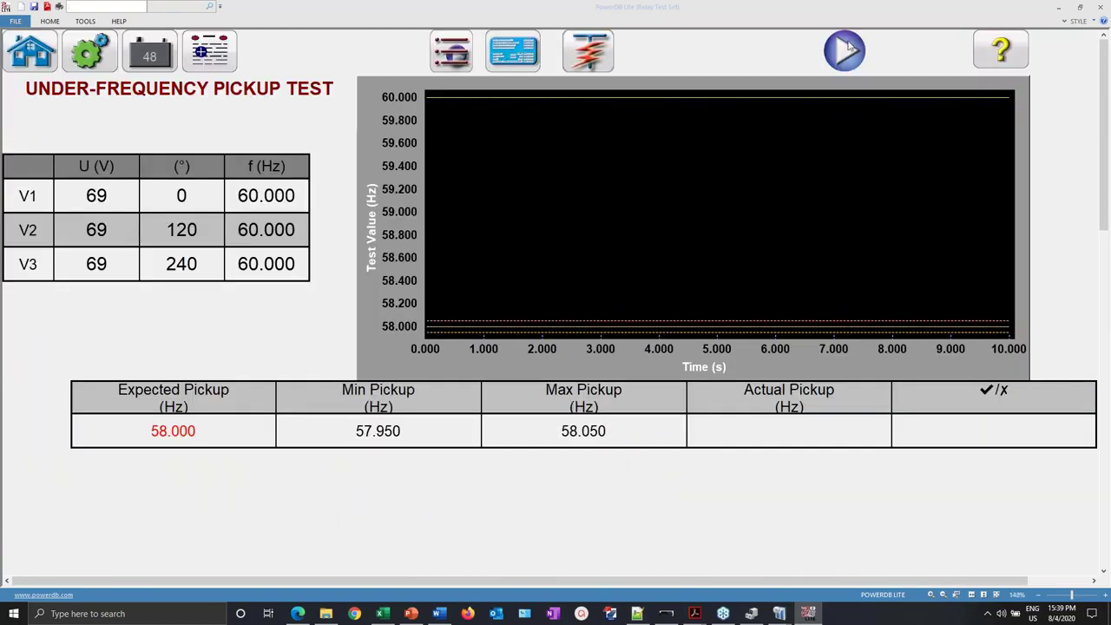
click(38, 62)
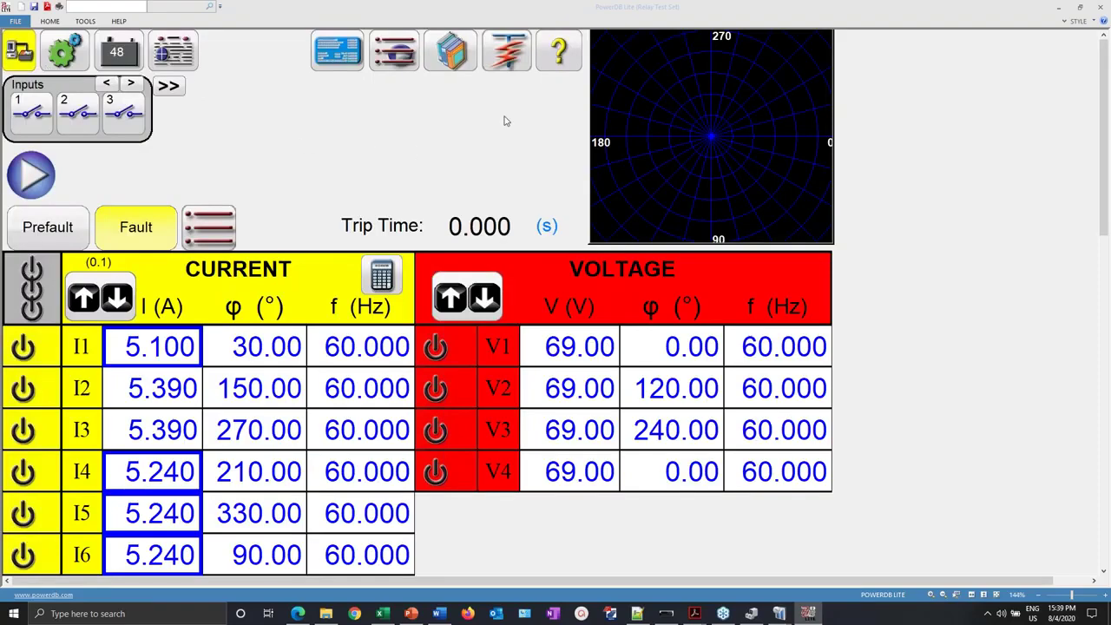
- Reopen the Synchronizer test to view its characteristic and state table, and return to the main test screen
click(393, 55)
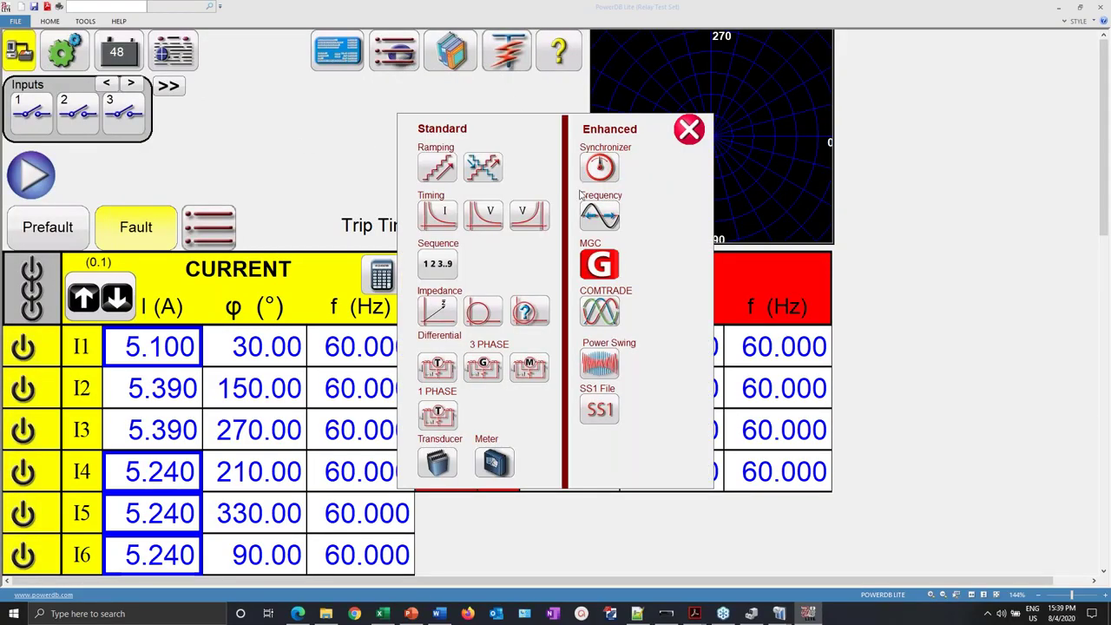
click(602, 169)
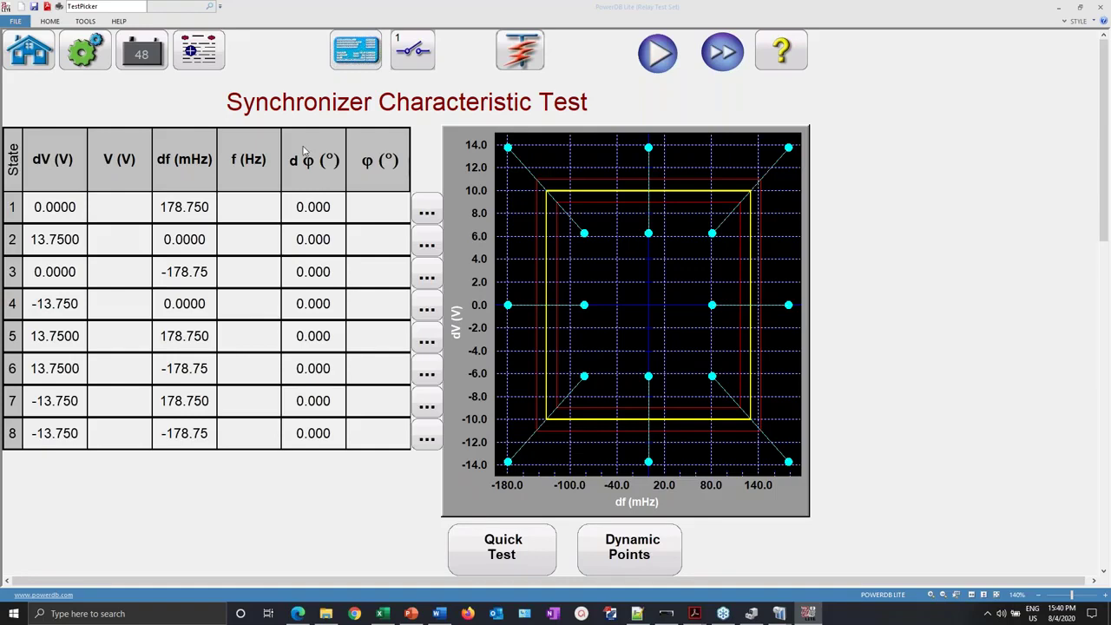
click(37, 65)
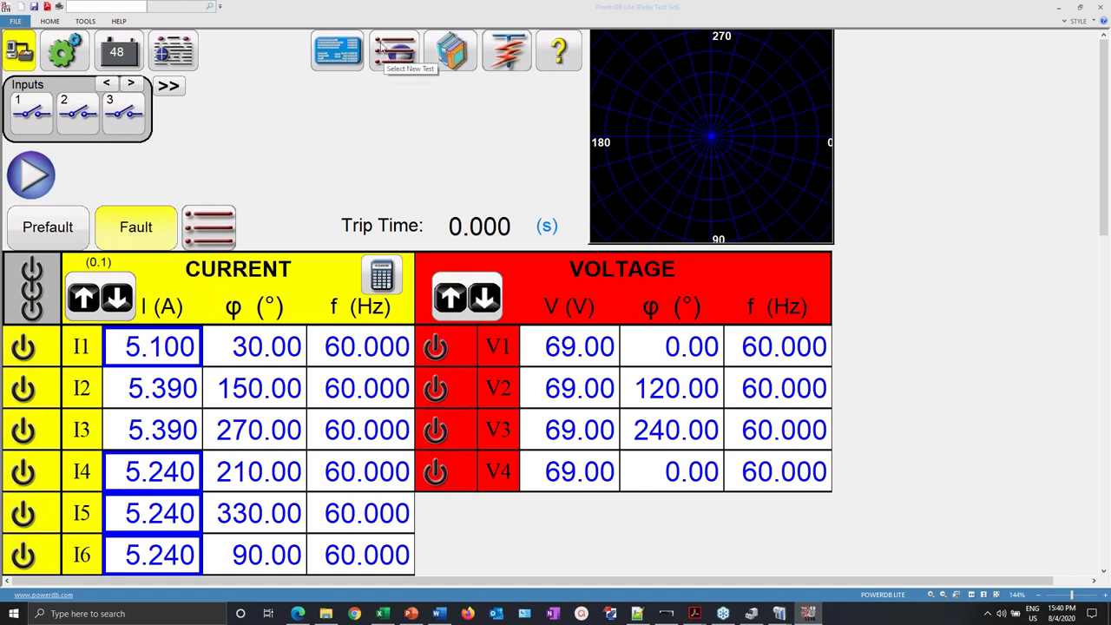
- Open the Sequence test to view its state settings, and return to the main test screen
click(402, 57)
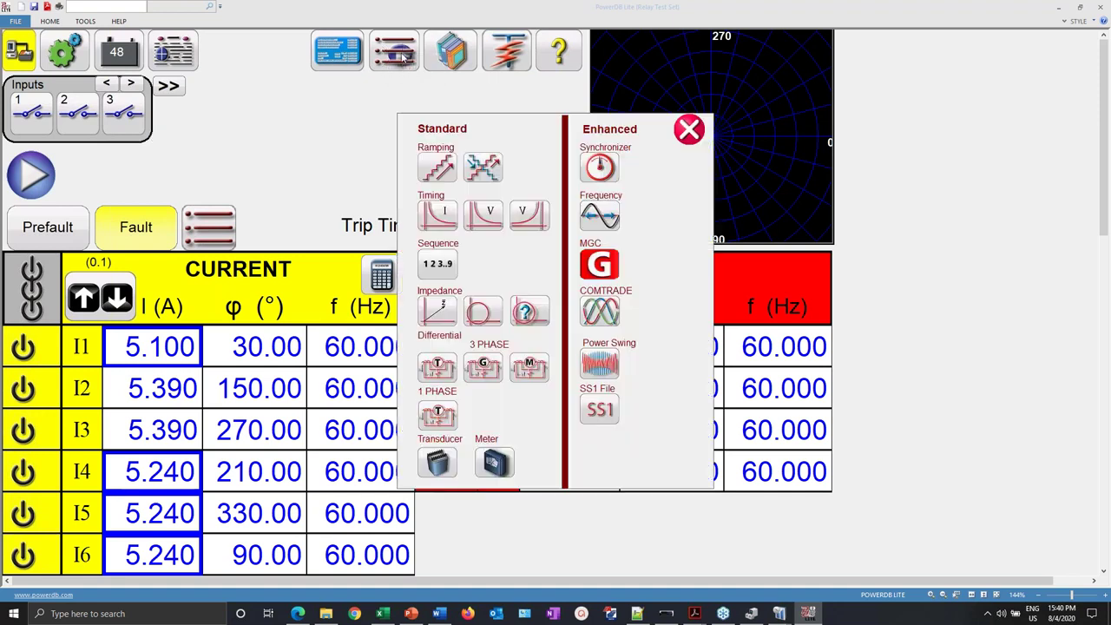
click(437, 260)
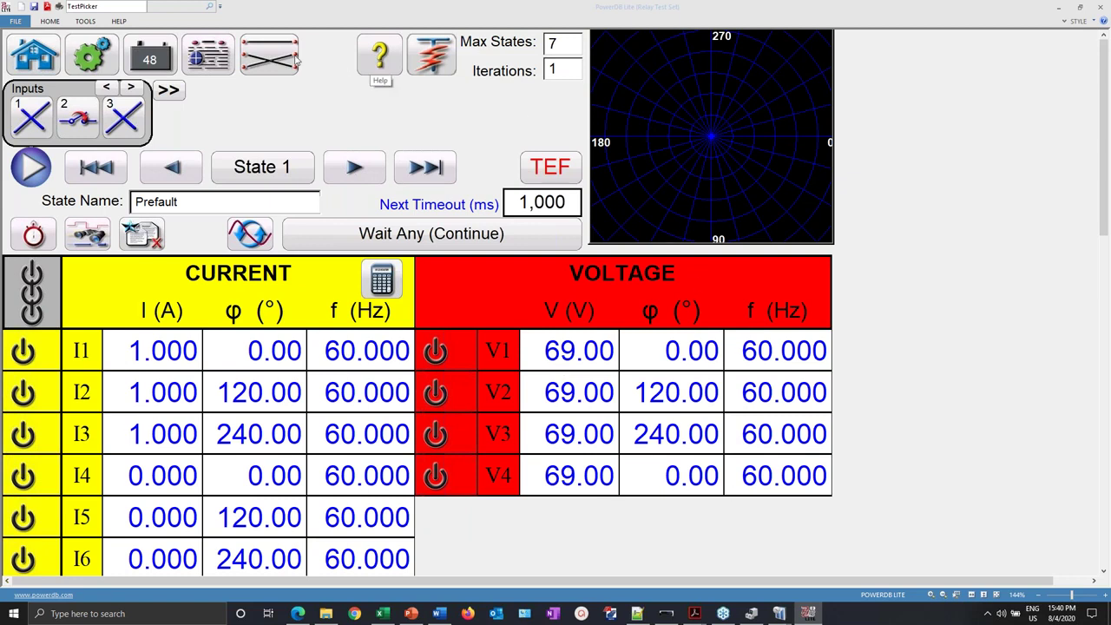
click(40, 63)
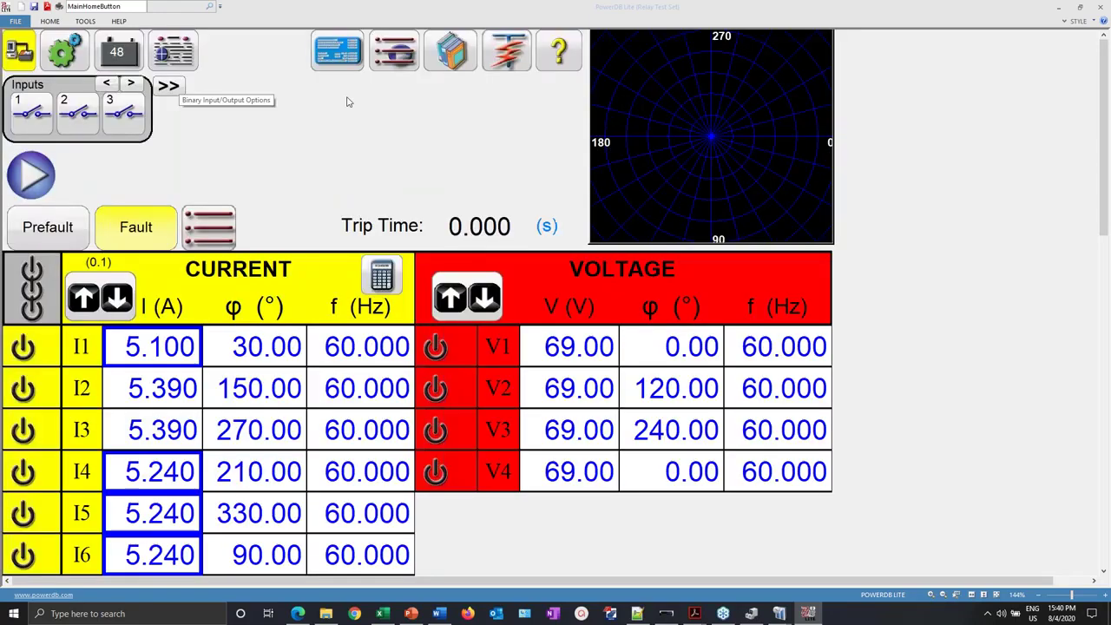
- Open the standard Ramping test and view the available numbers of ramps without choosing one
click(383, 51)
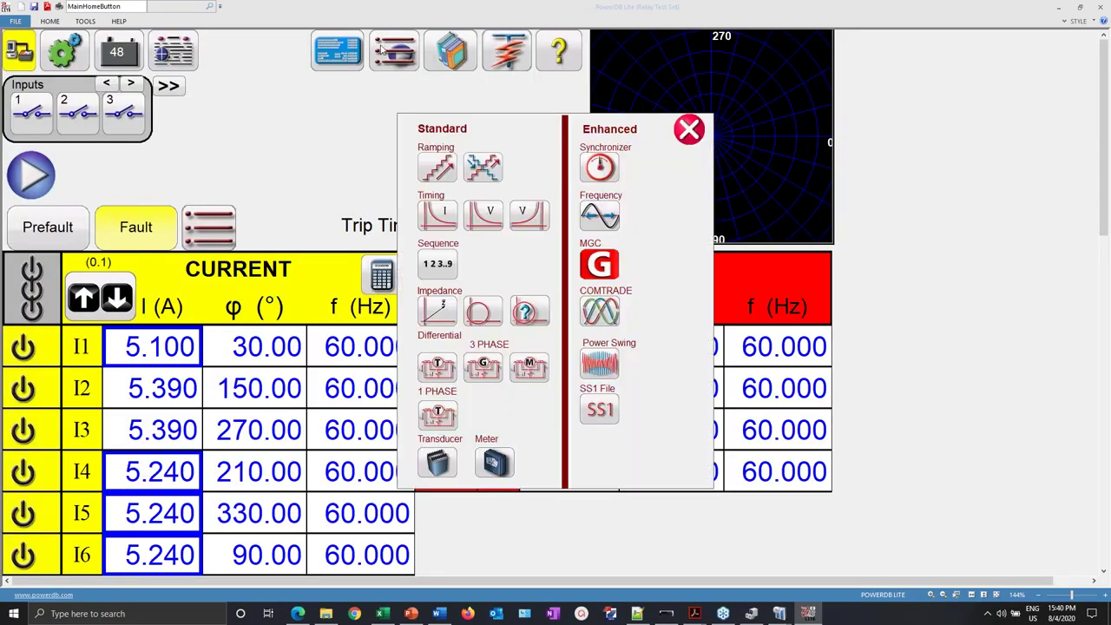
click(434, 168)
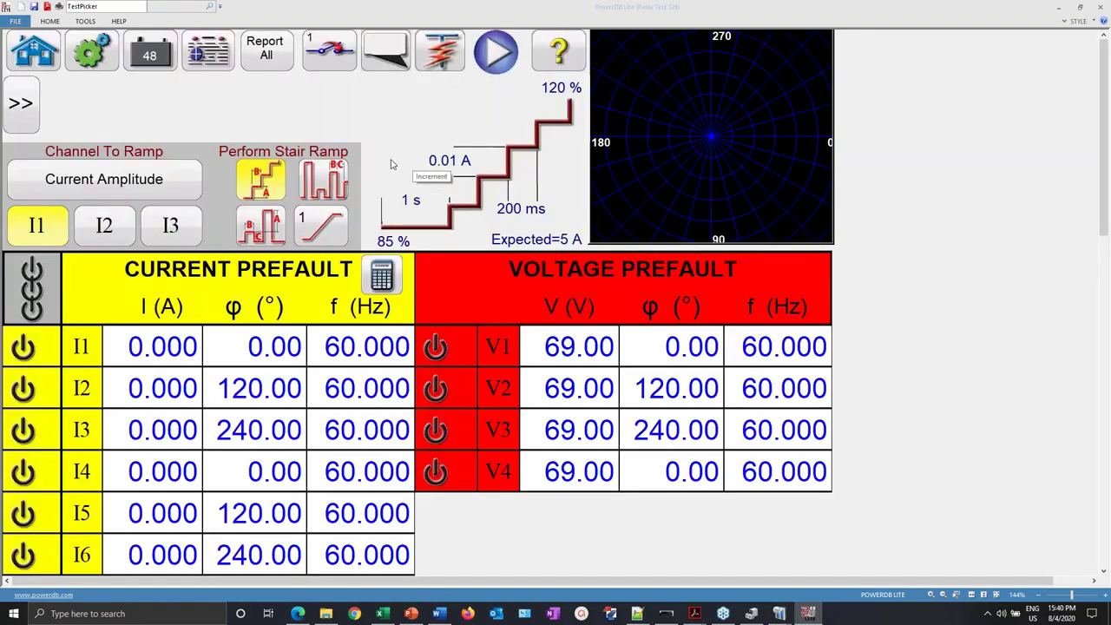
click(310, 231)
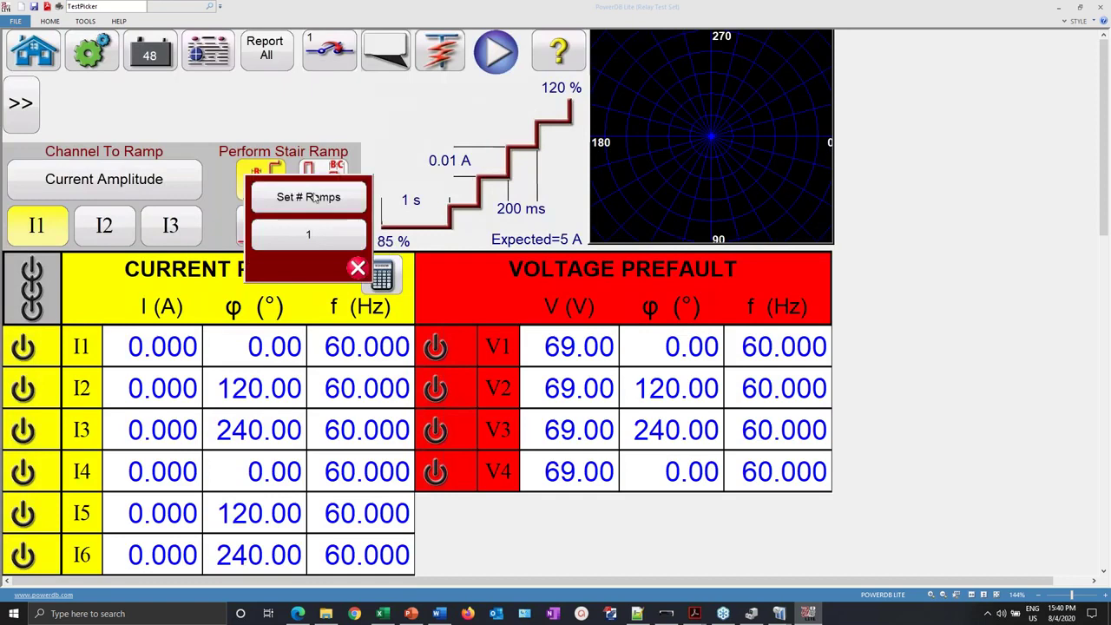
click(309, 234)
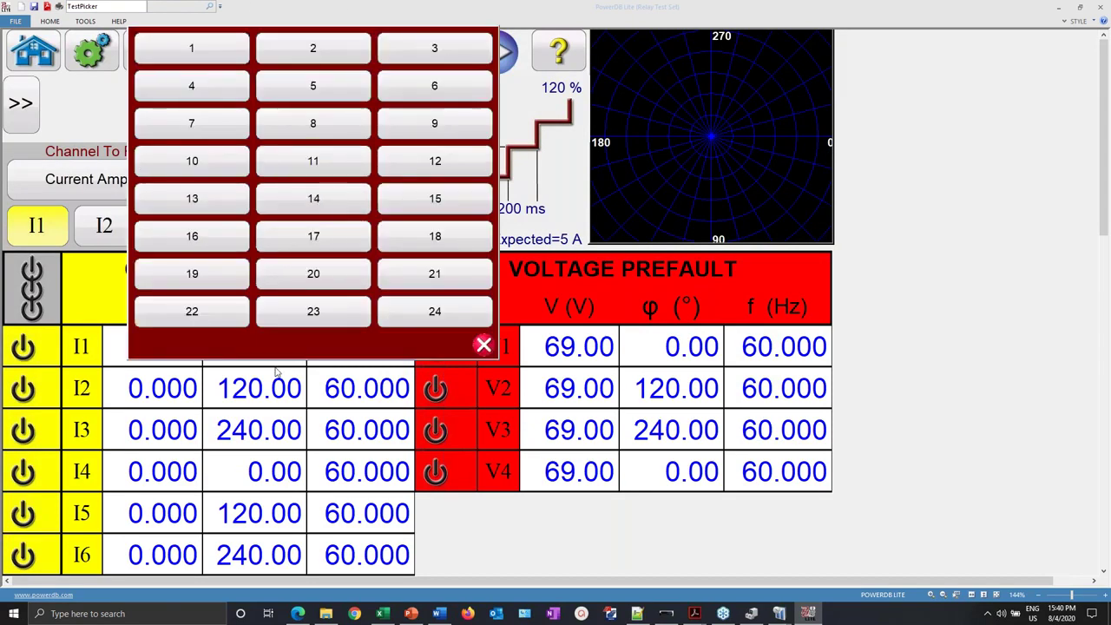
click(477, 347)
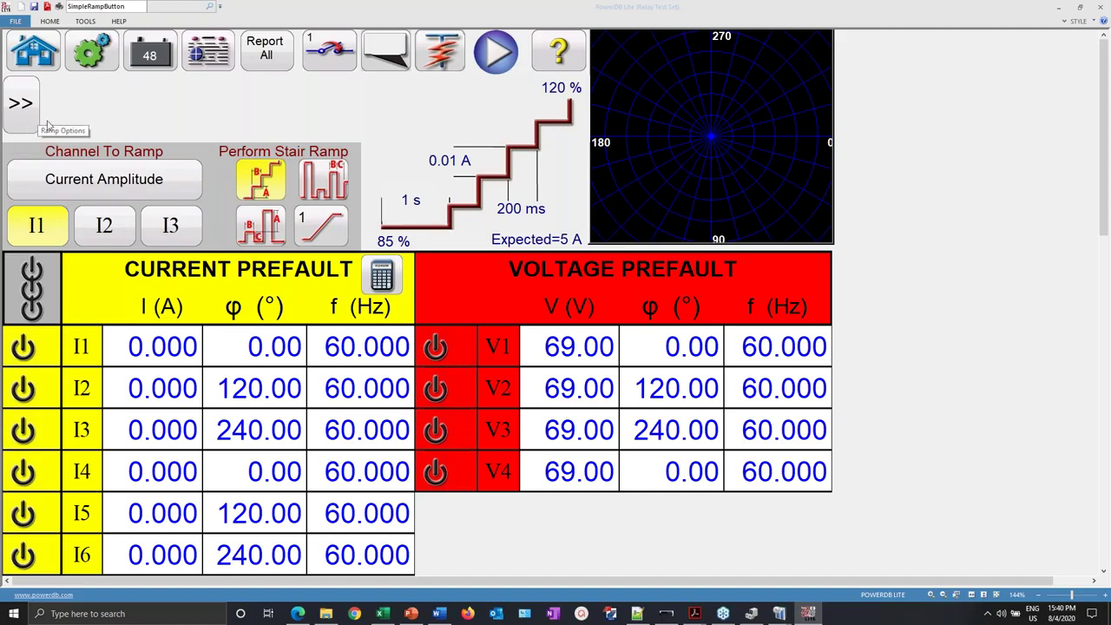
- Show the advanced ramp set up from the simple test, view its increment values, and return to the main test screen
click(22, 109)
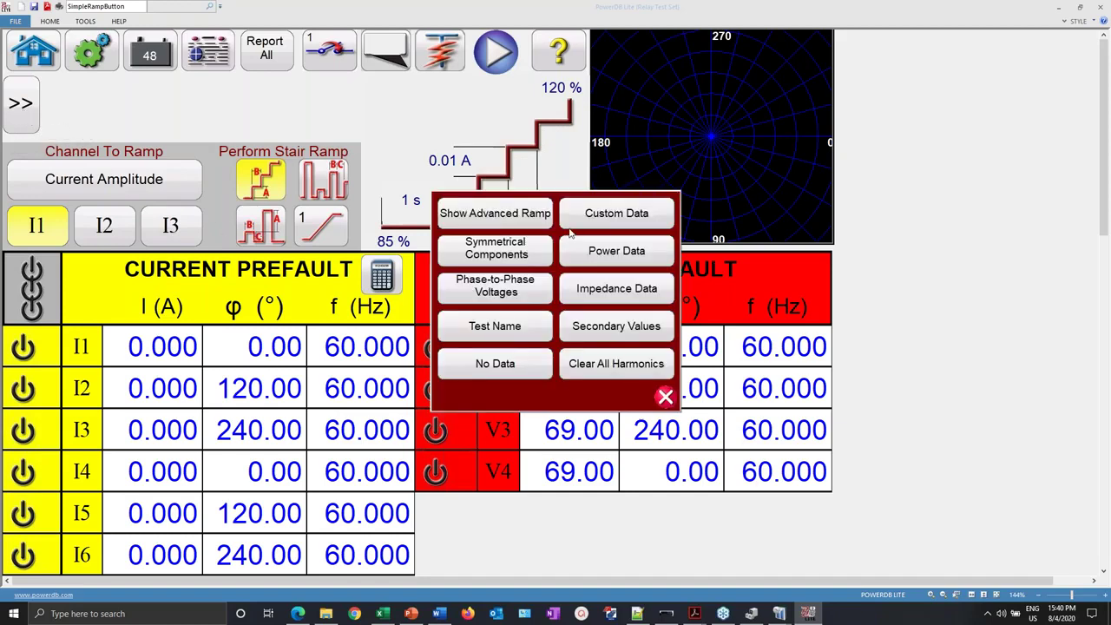
click(494, 218)
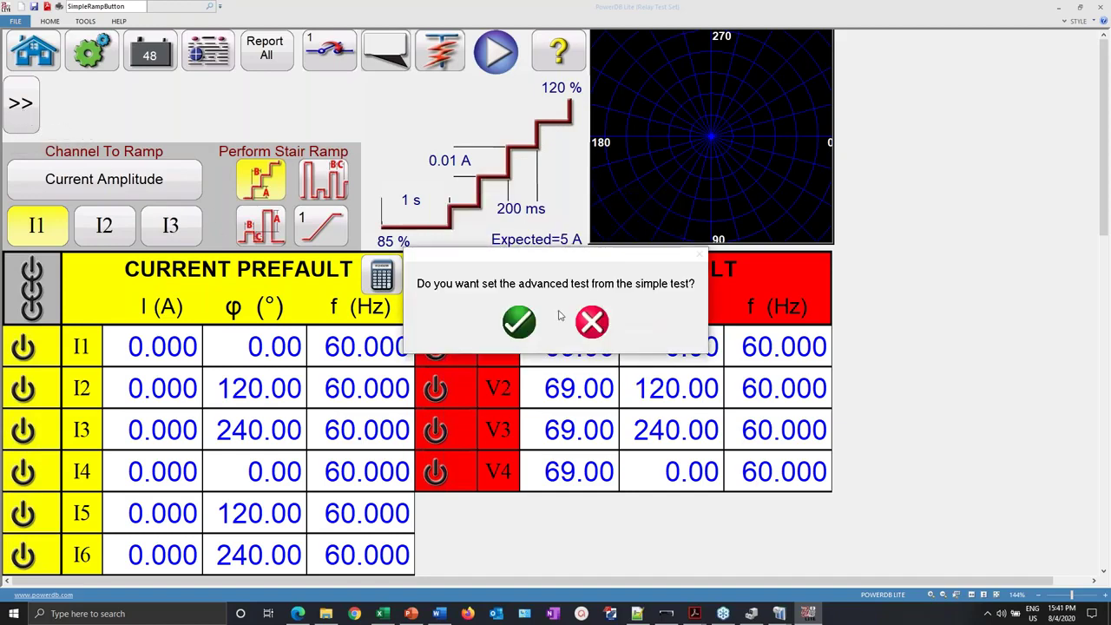
click(521, 323)
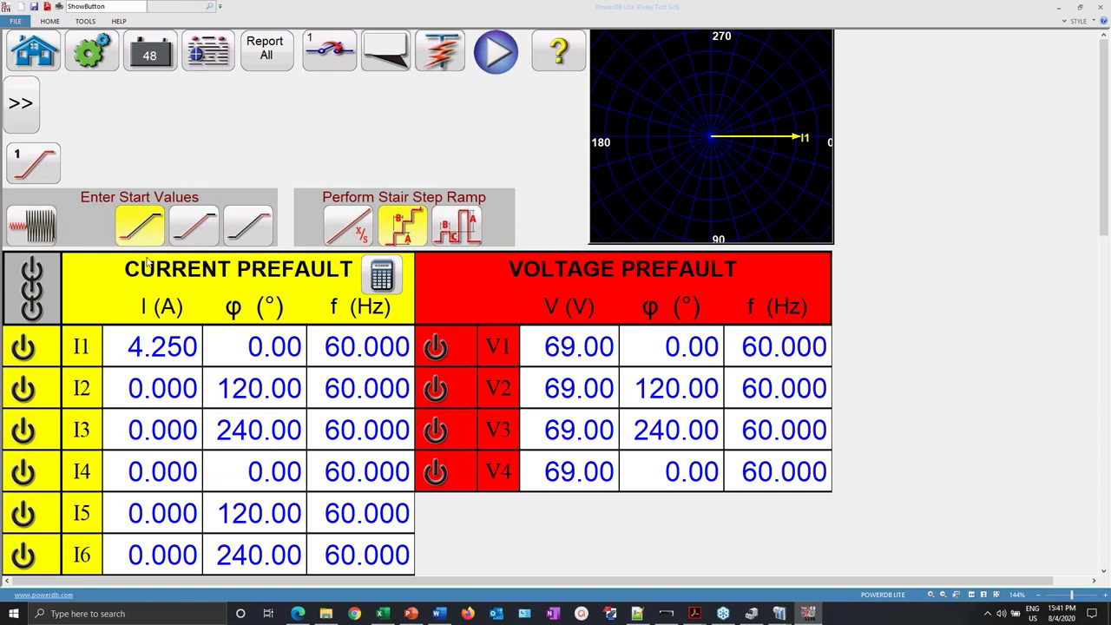
click(183, 234)
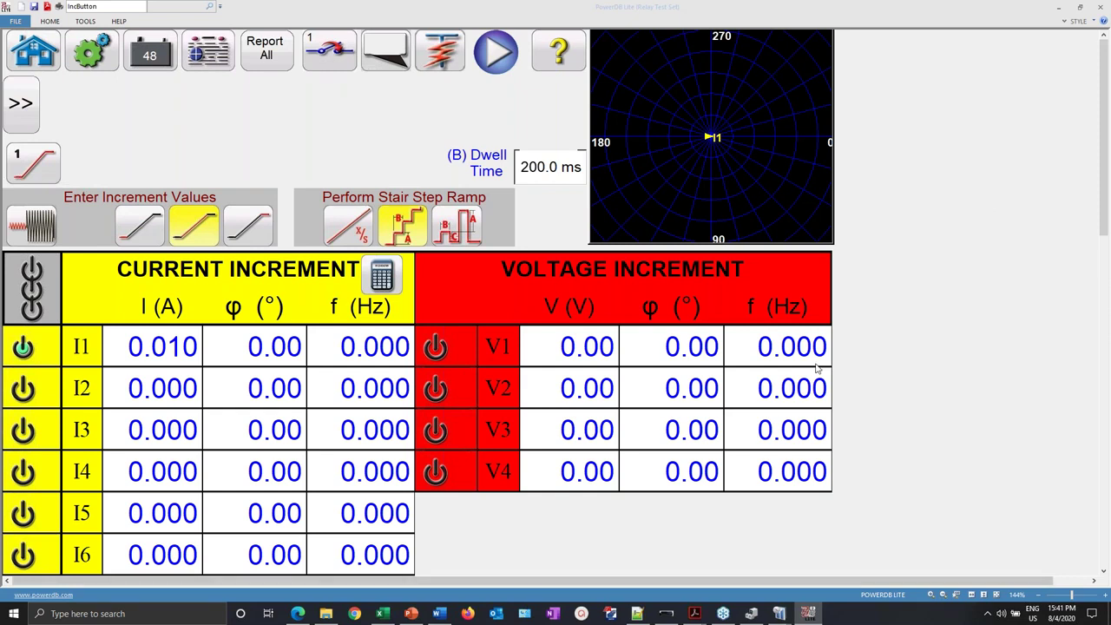
click(49, 66)
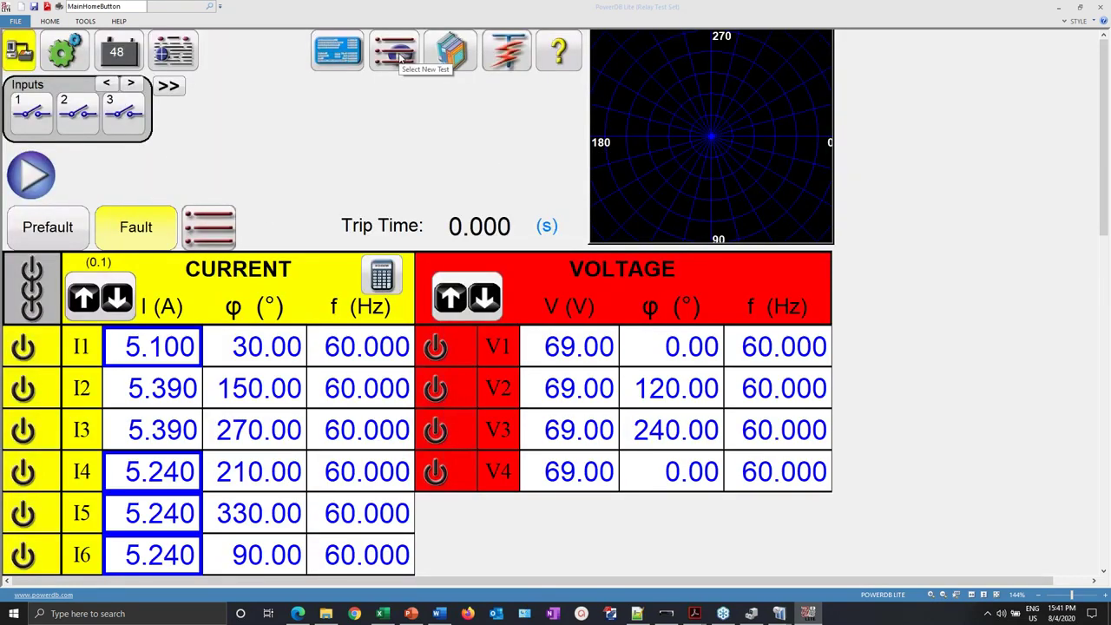
- Bring up the Synchronizer Characteristic Test again from the enhanced tests
click(401, 58)
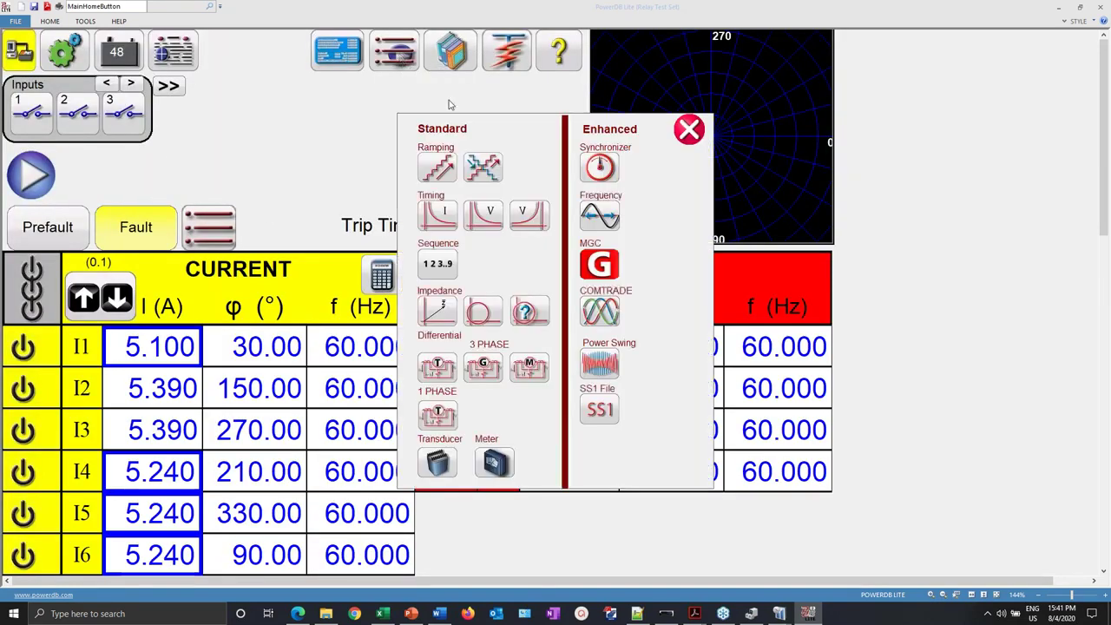
click(608, 165)
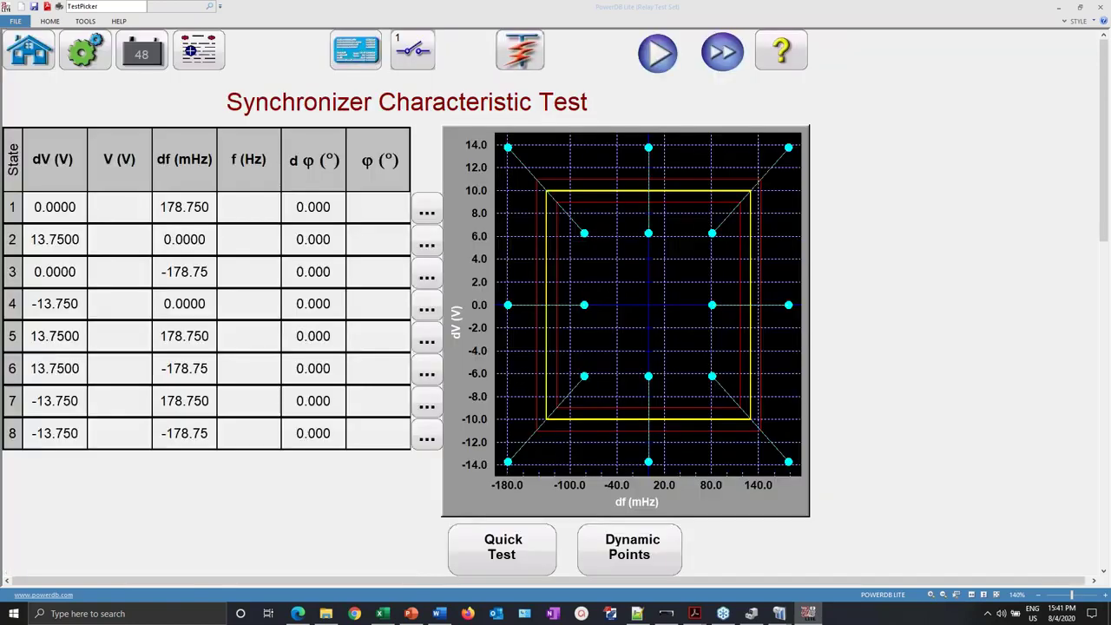